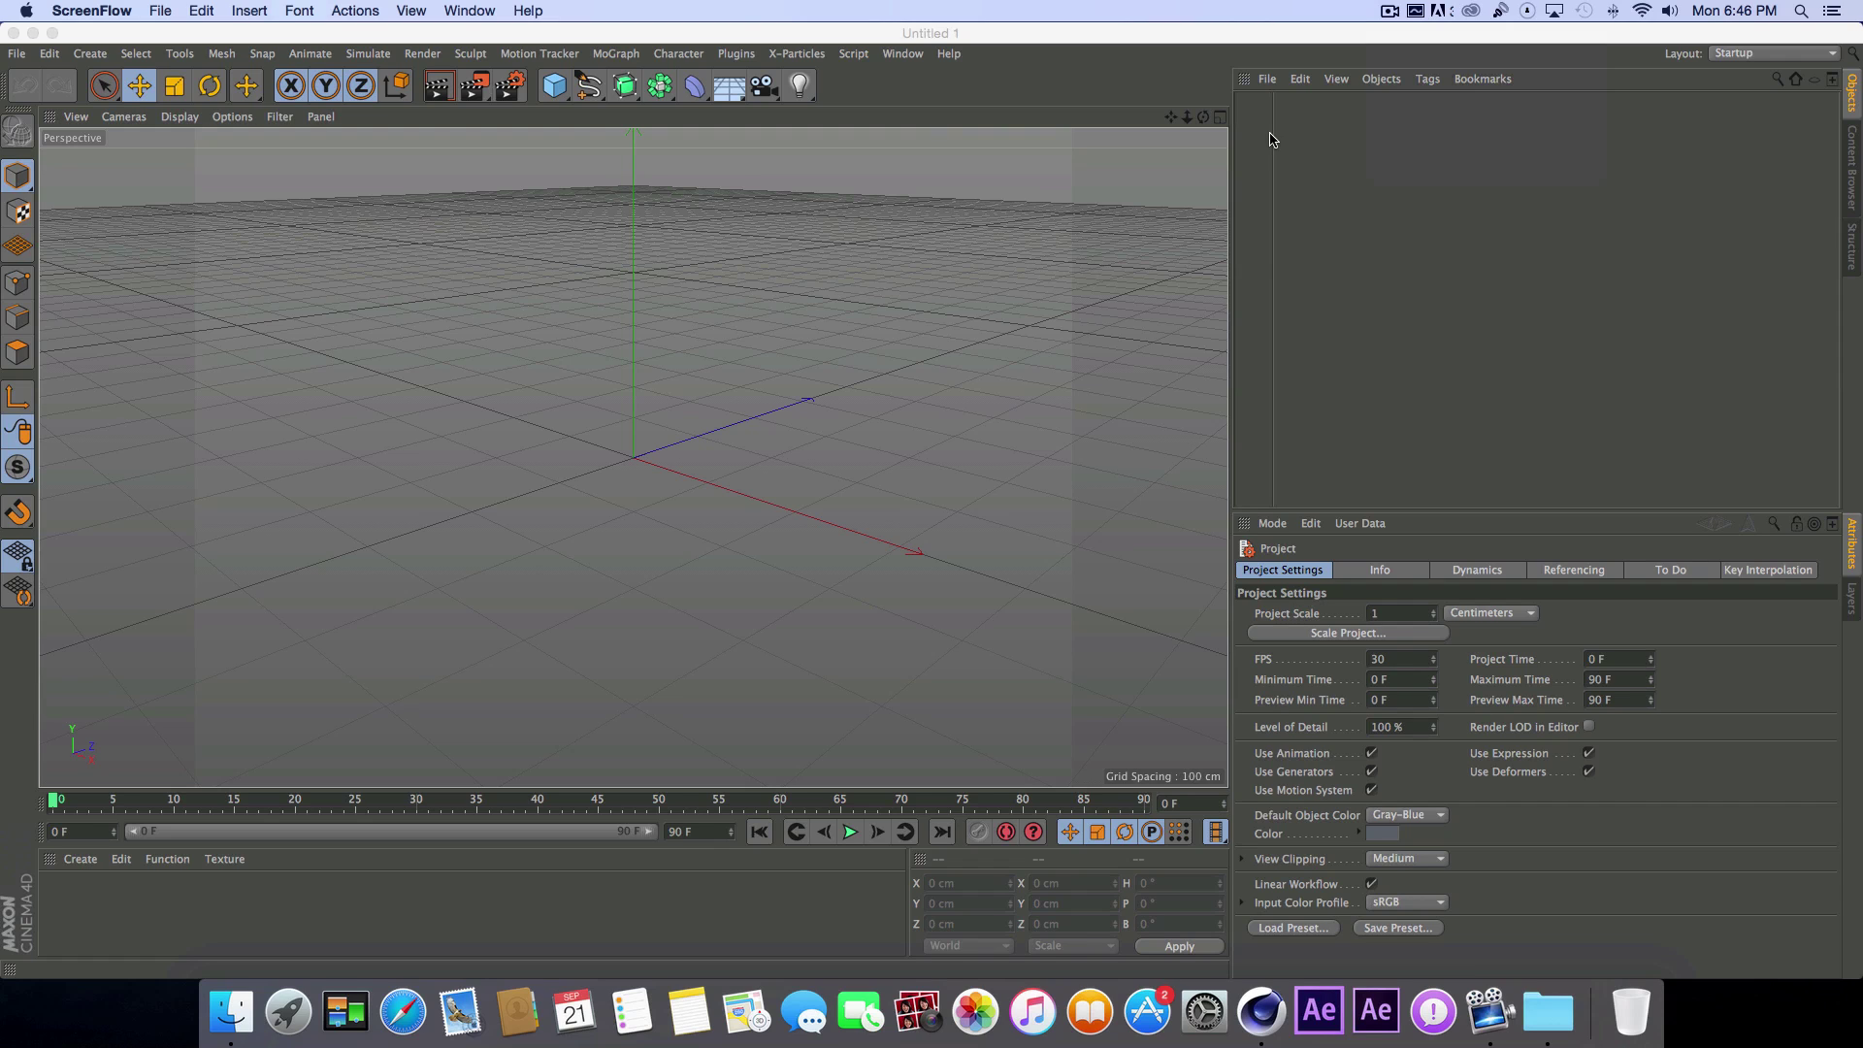
Step: Add a 4-Side spline to the scene and view it from the front
click(589, 95)
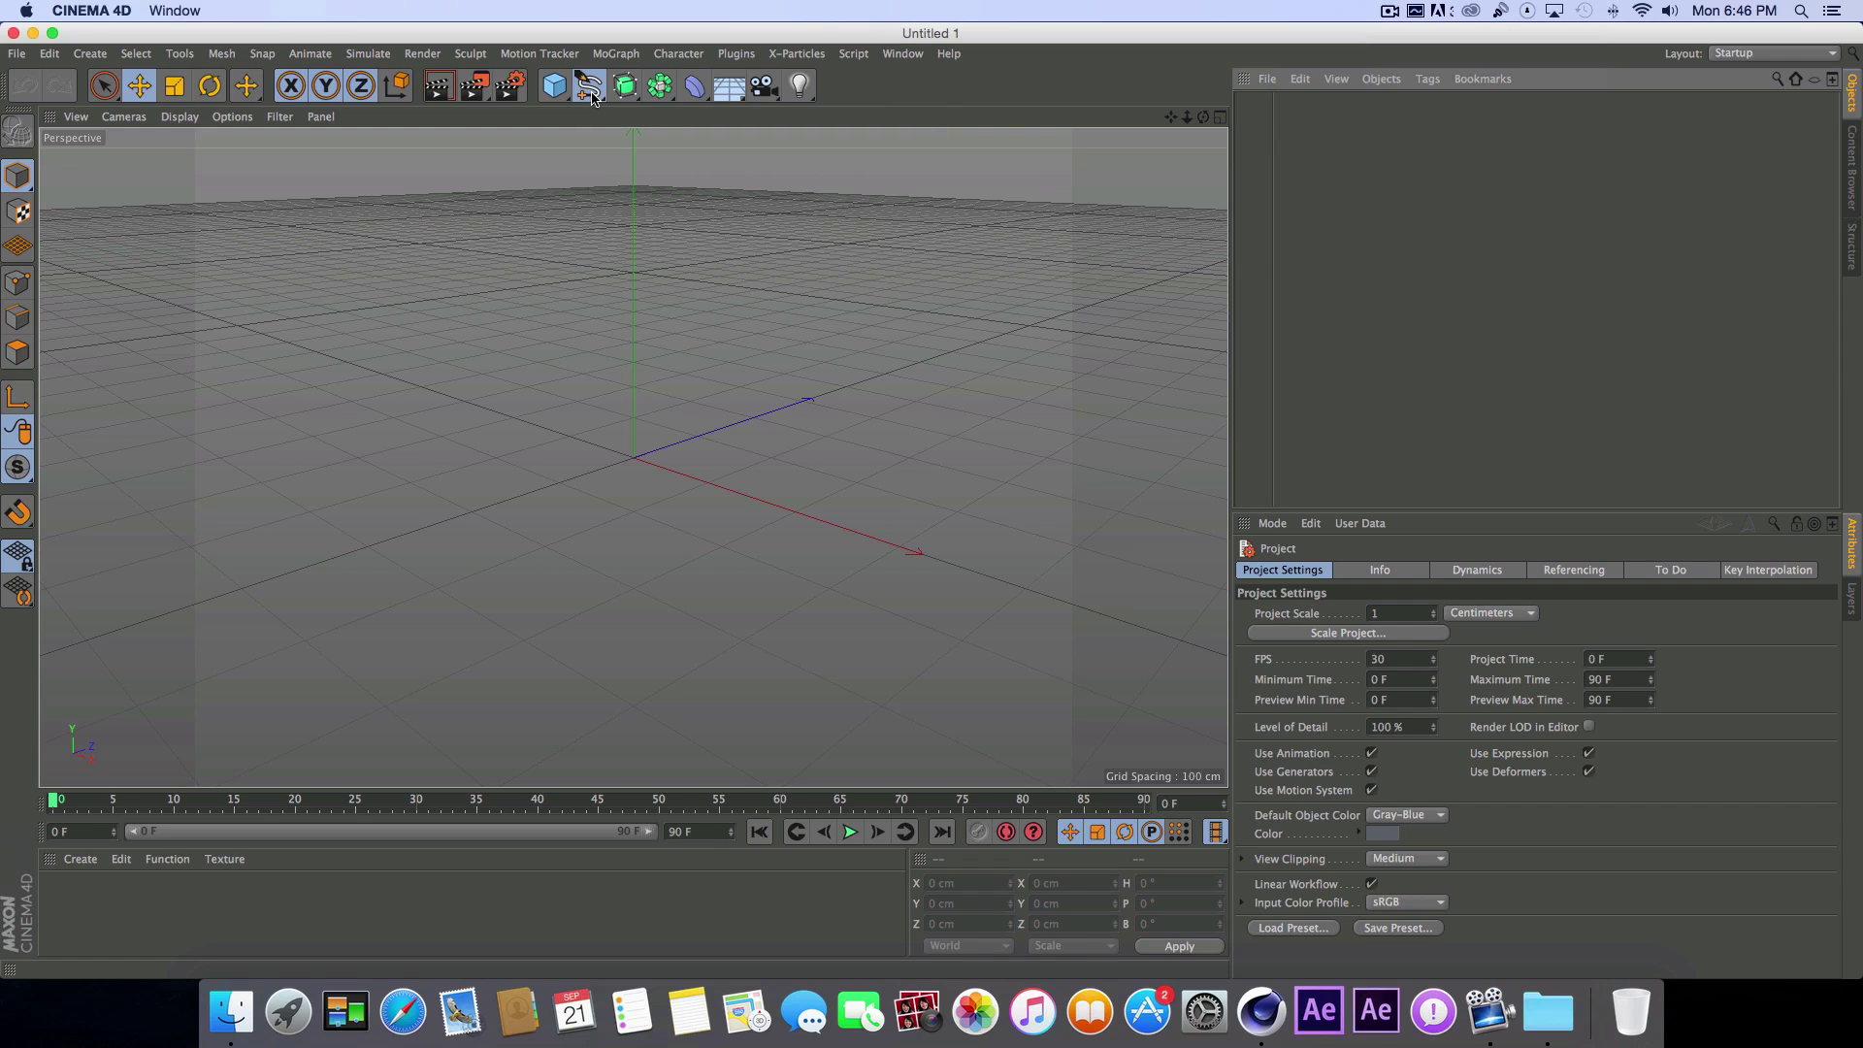
click(873, 251)
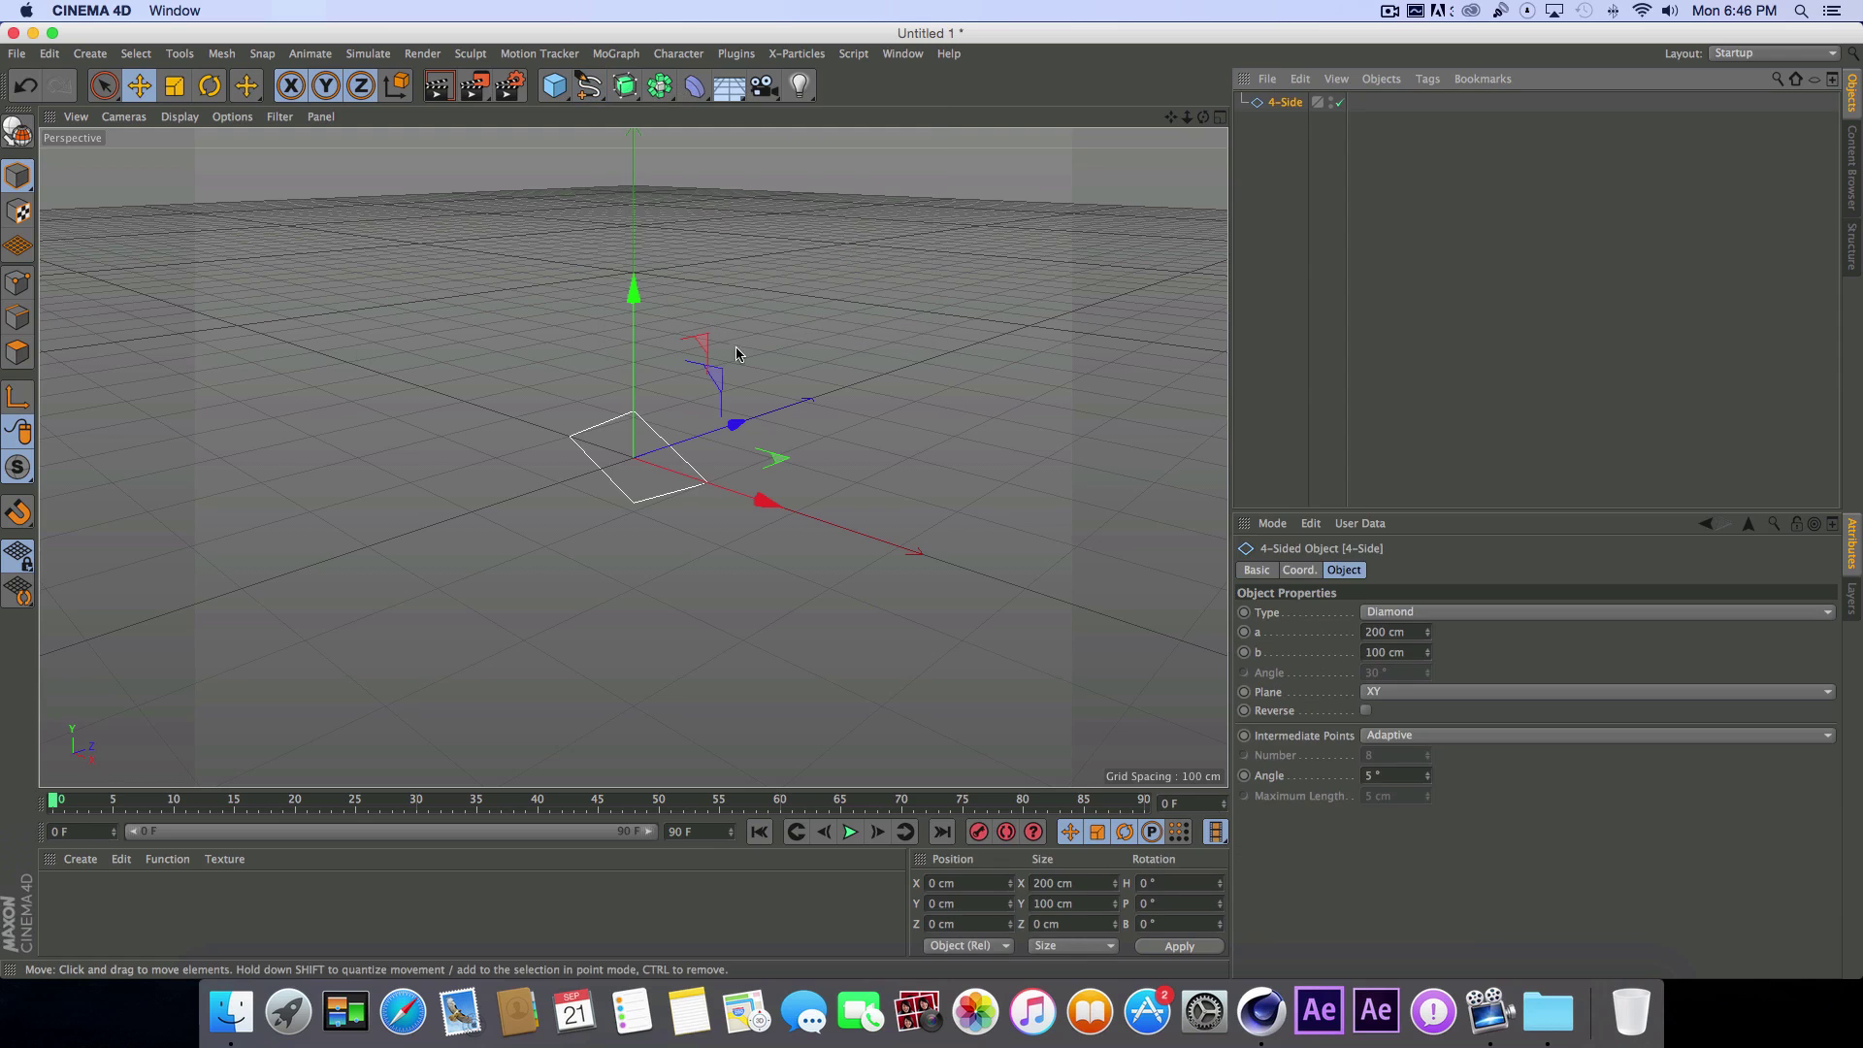
drag(1204, 117, 1334, 117)
drag(1188, 120, 1237, 111)
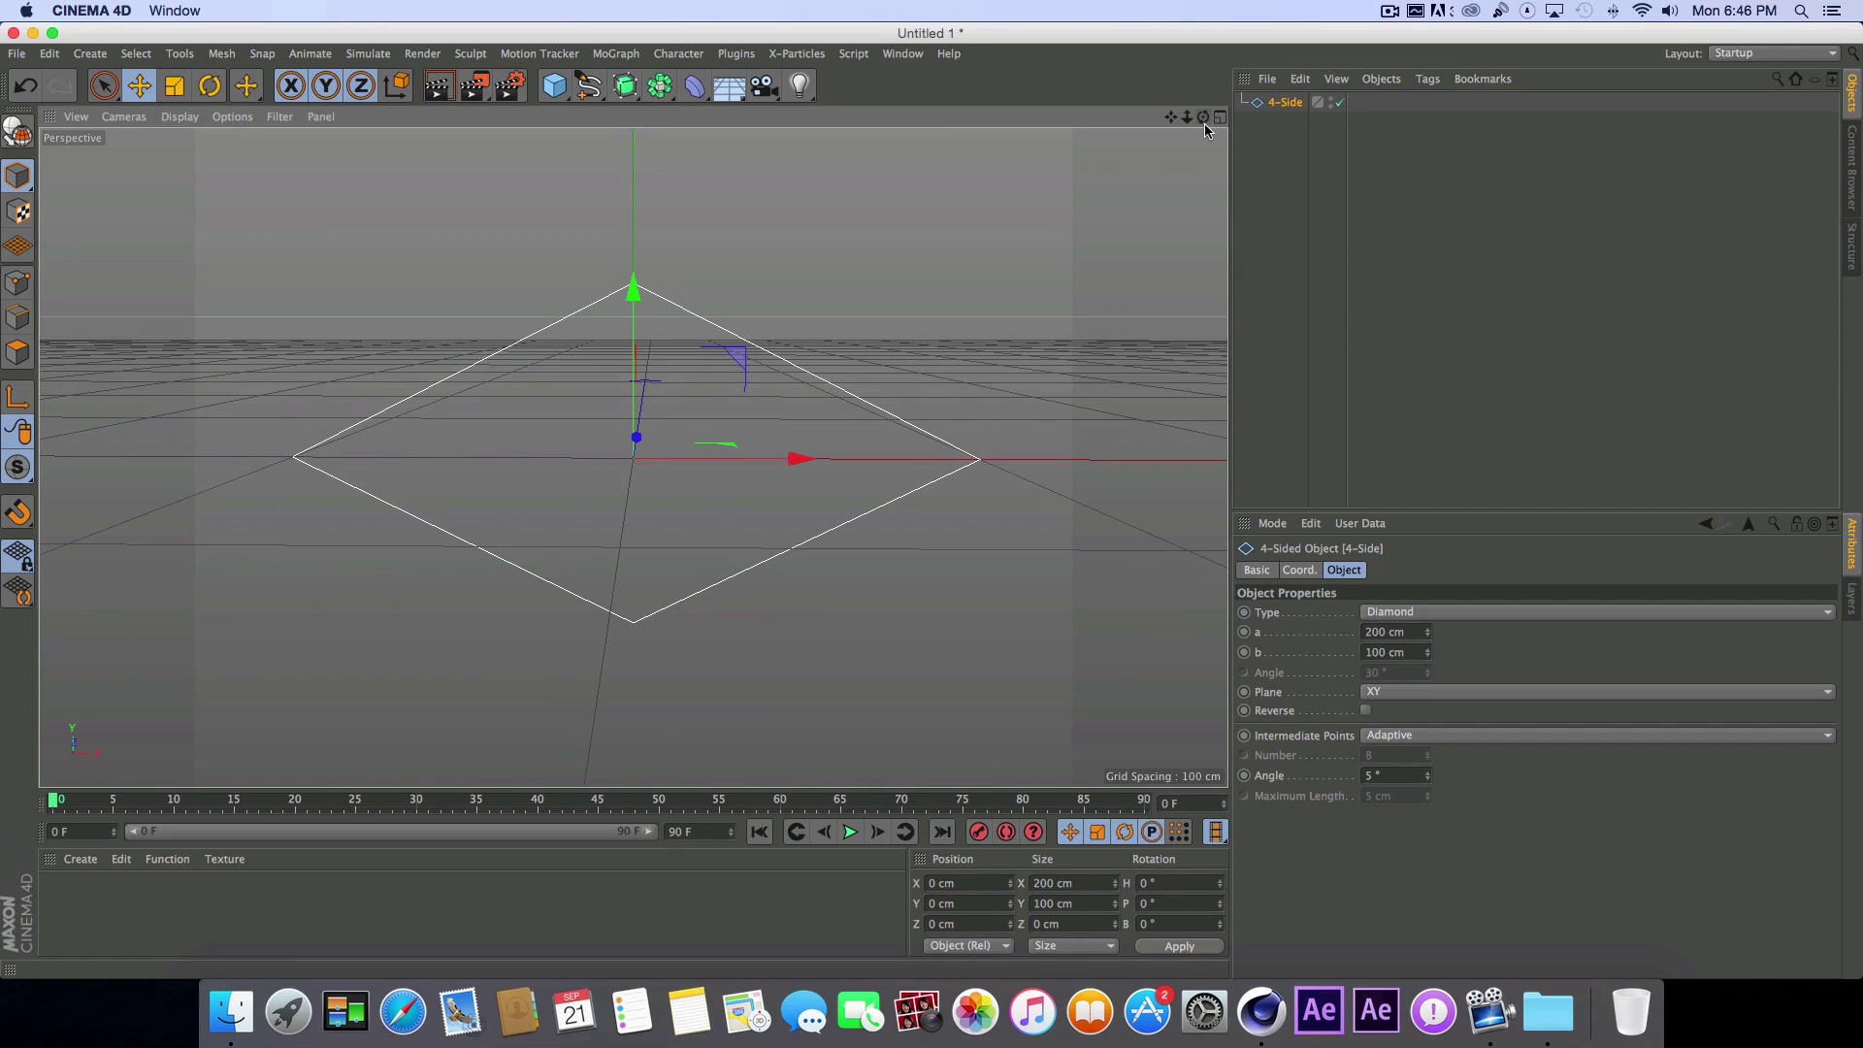
Step: Set the diamond spline's a dimension to 100 cm
click(1414, 632)
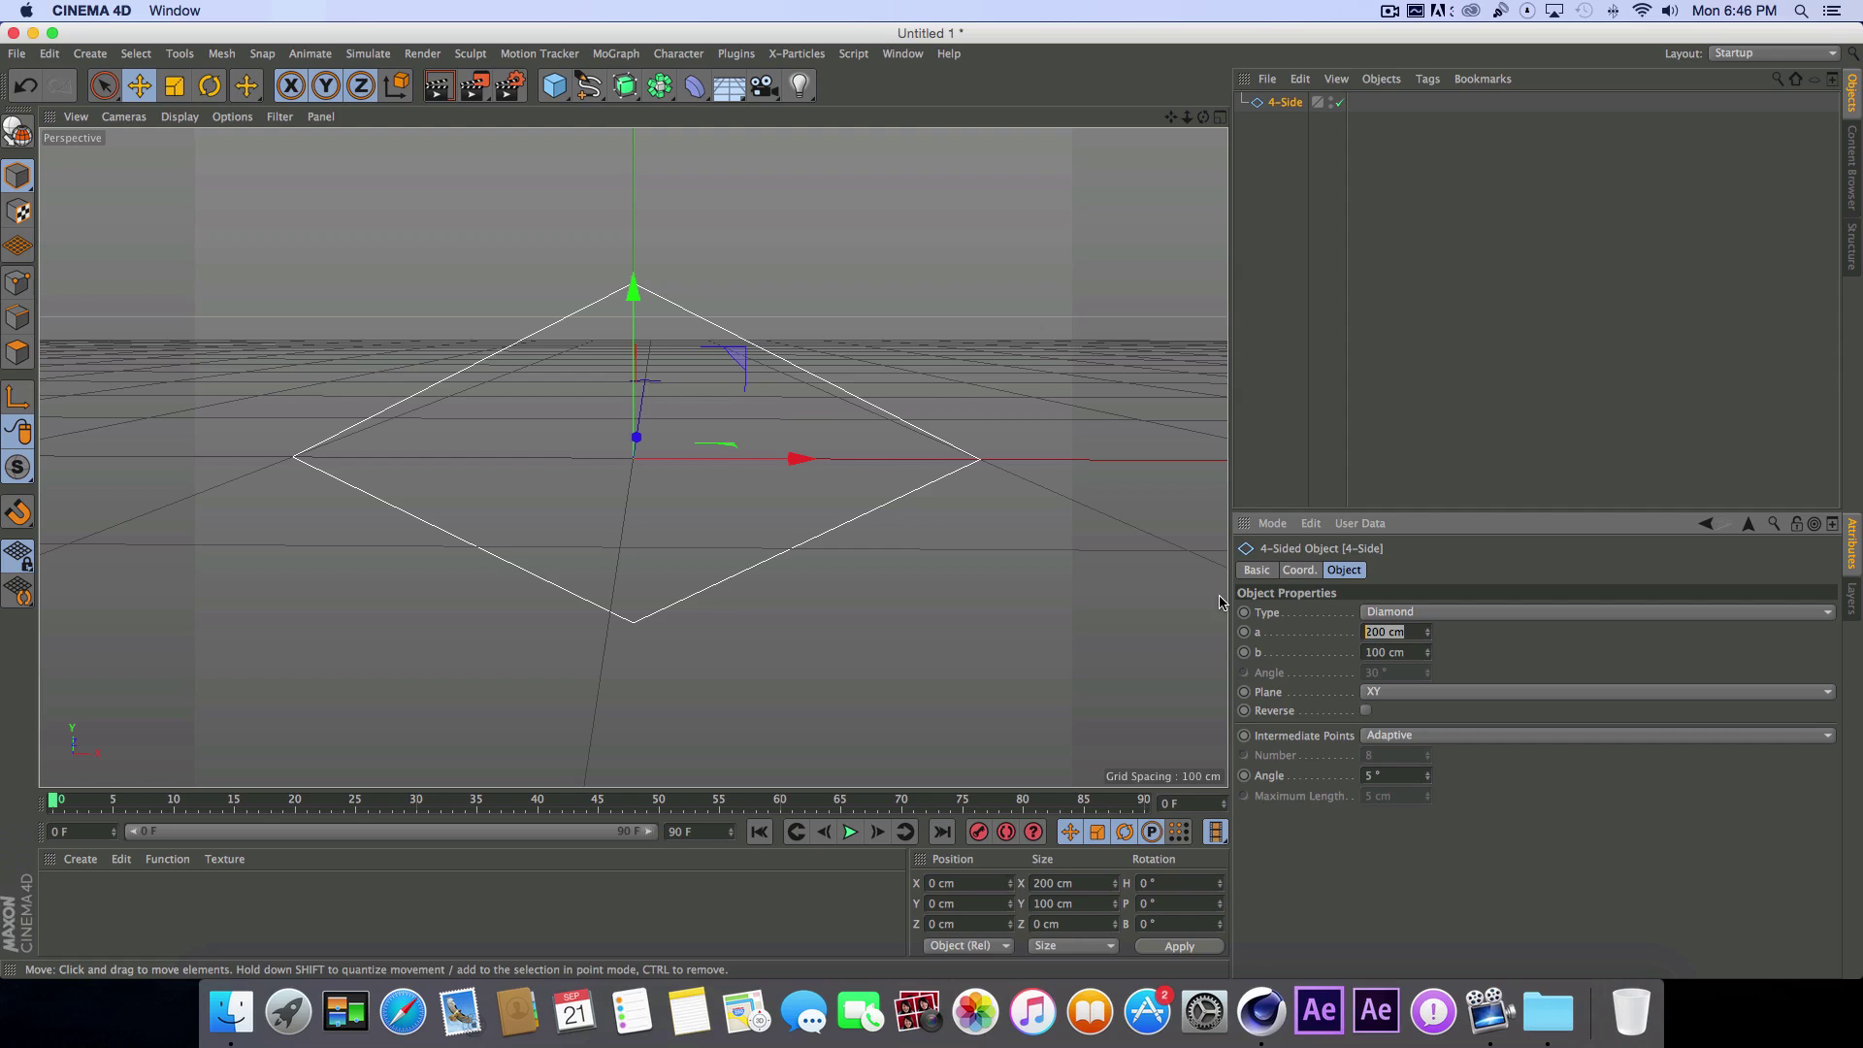
text(100)
key(Return)
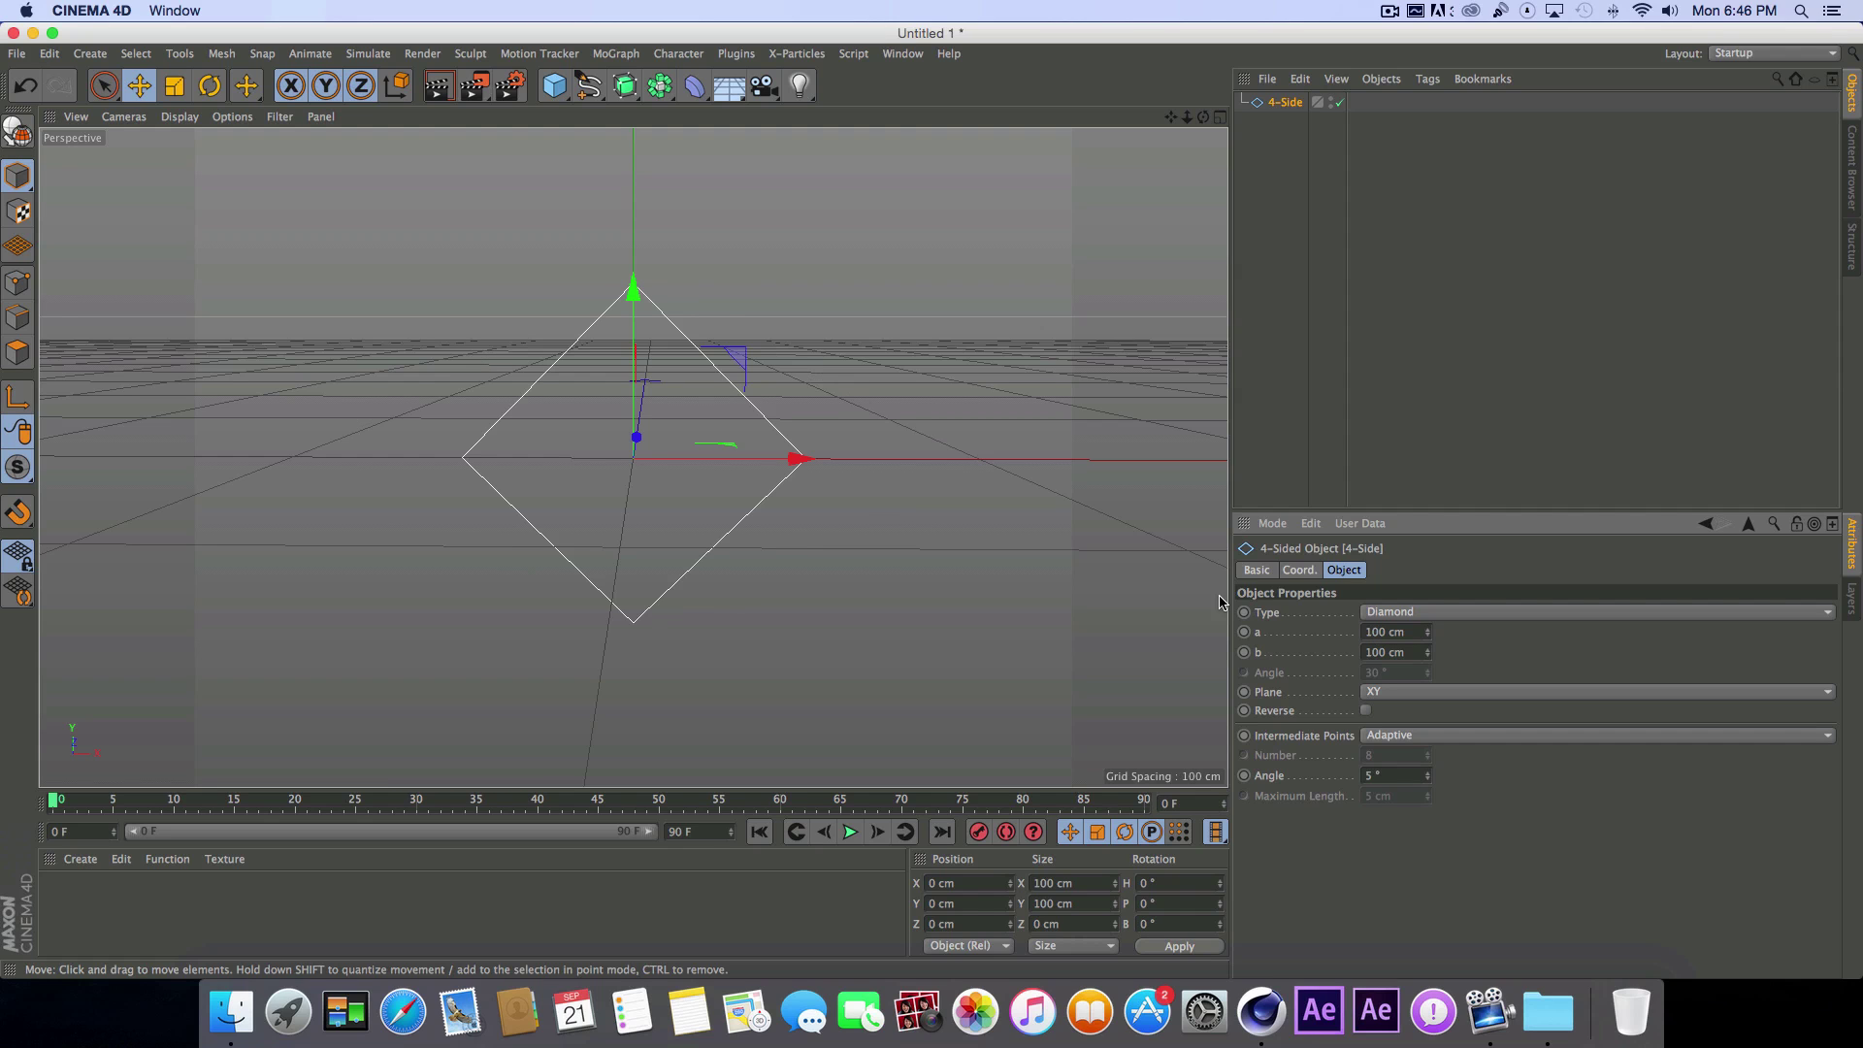
drag(1170, 117, 720, 374)
scroll(765, 306, up, 3)
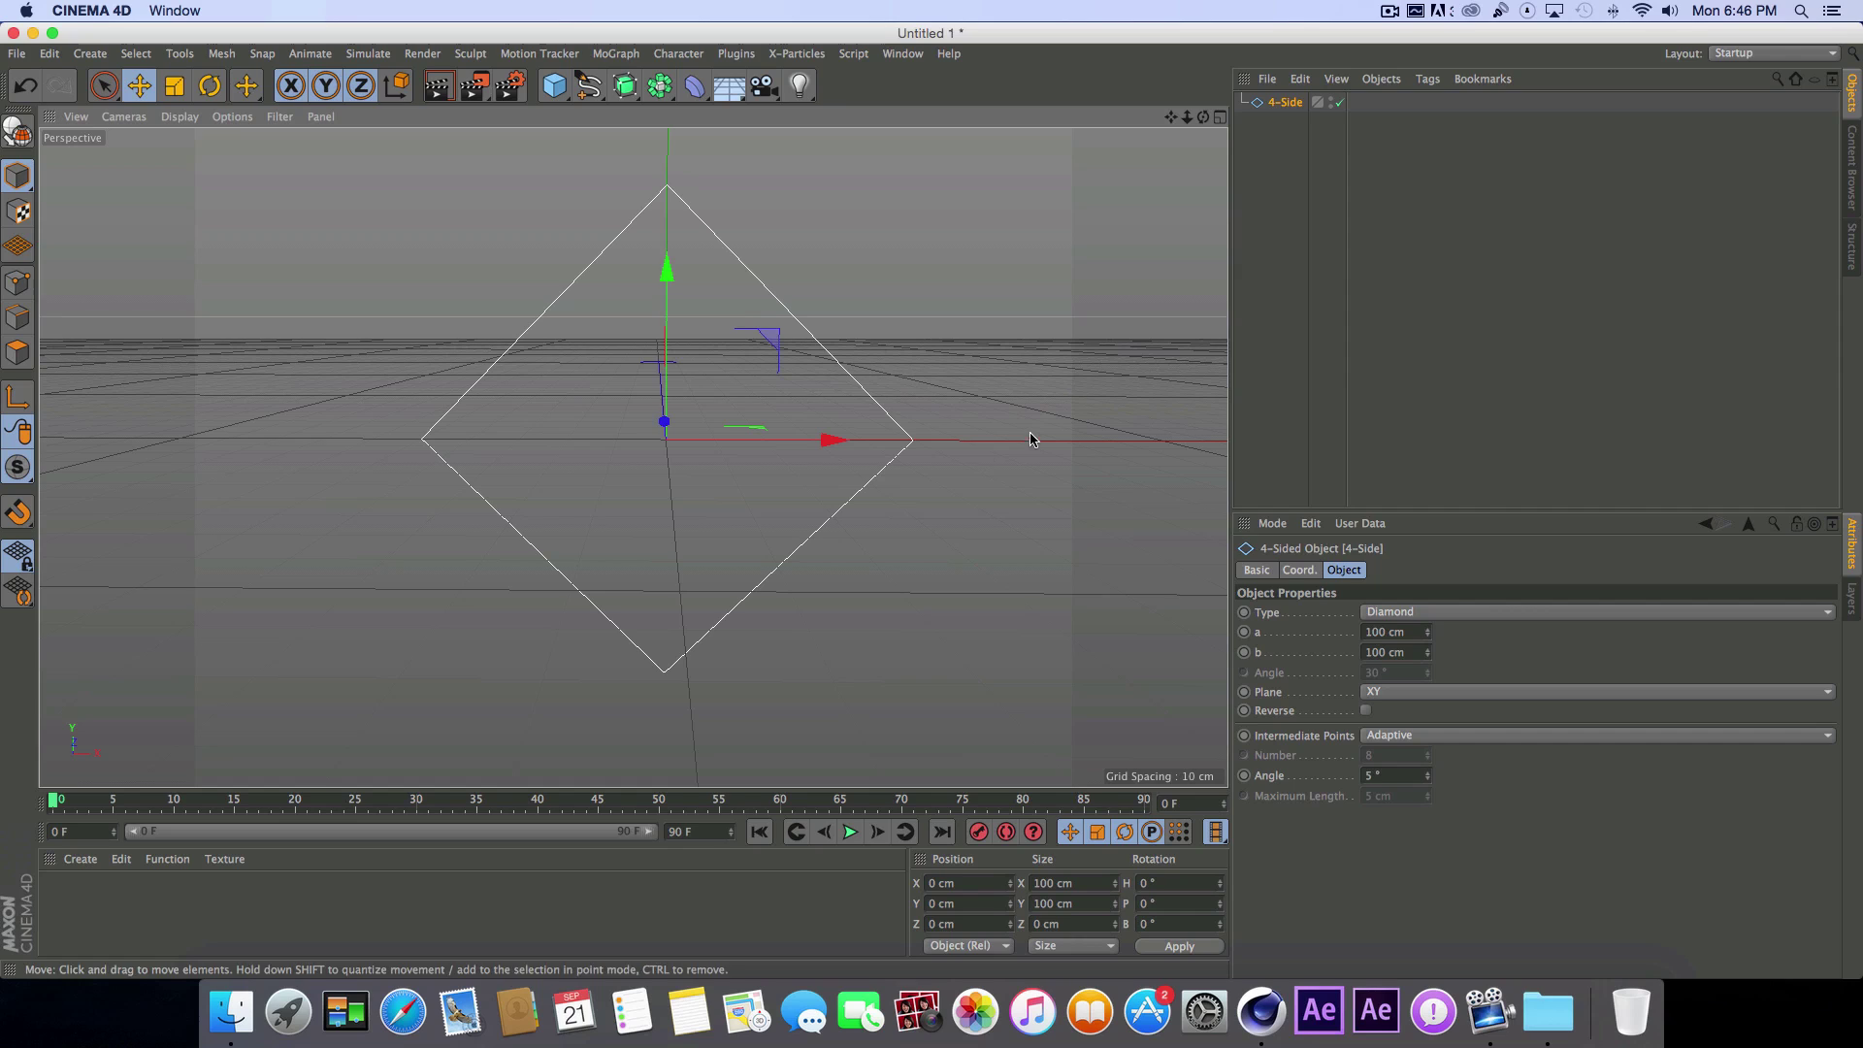
click(1412, 614)
click(1409, 616)
click(1404, 616)
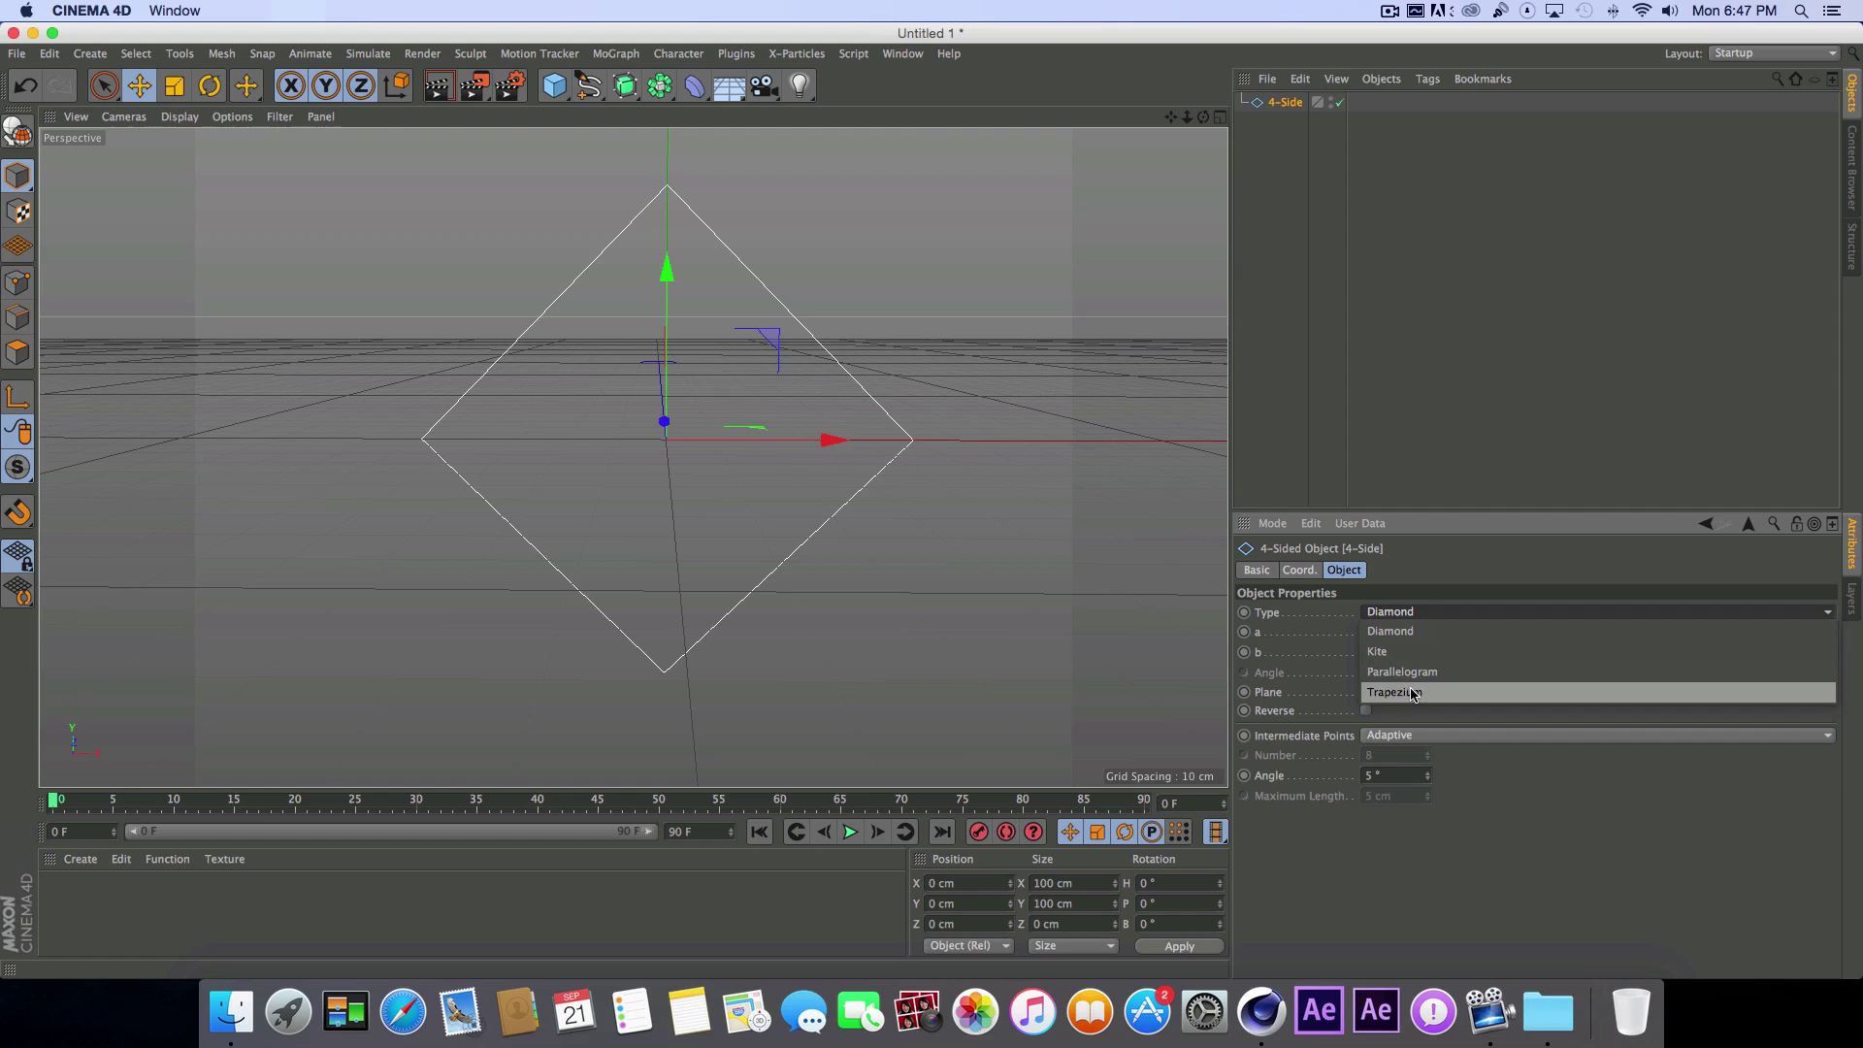
click(1399, 585)
drag(1432, 640, 1172, 561)
text(100)
key(Return)
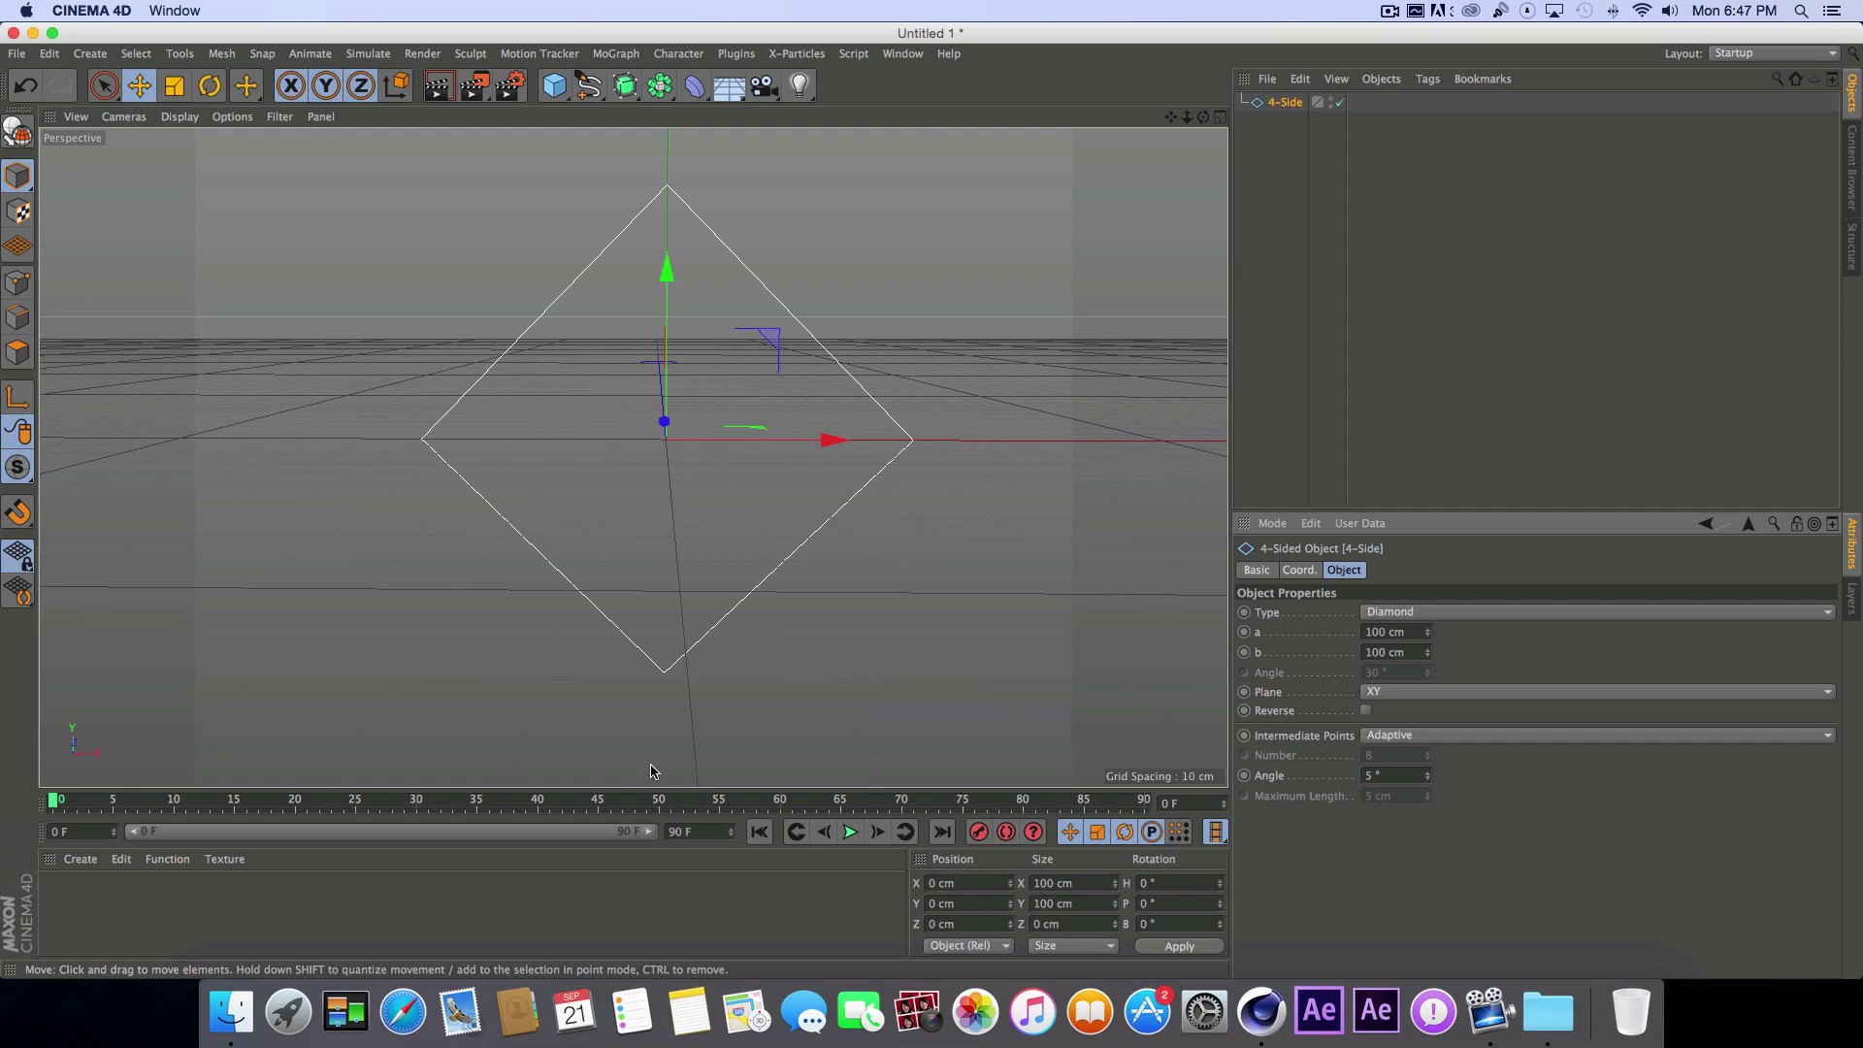
click(1245, 634)
click(1245, 654)
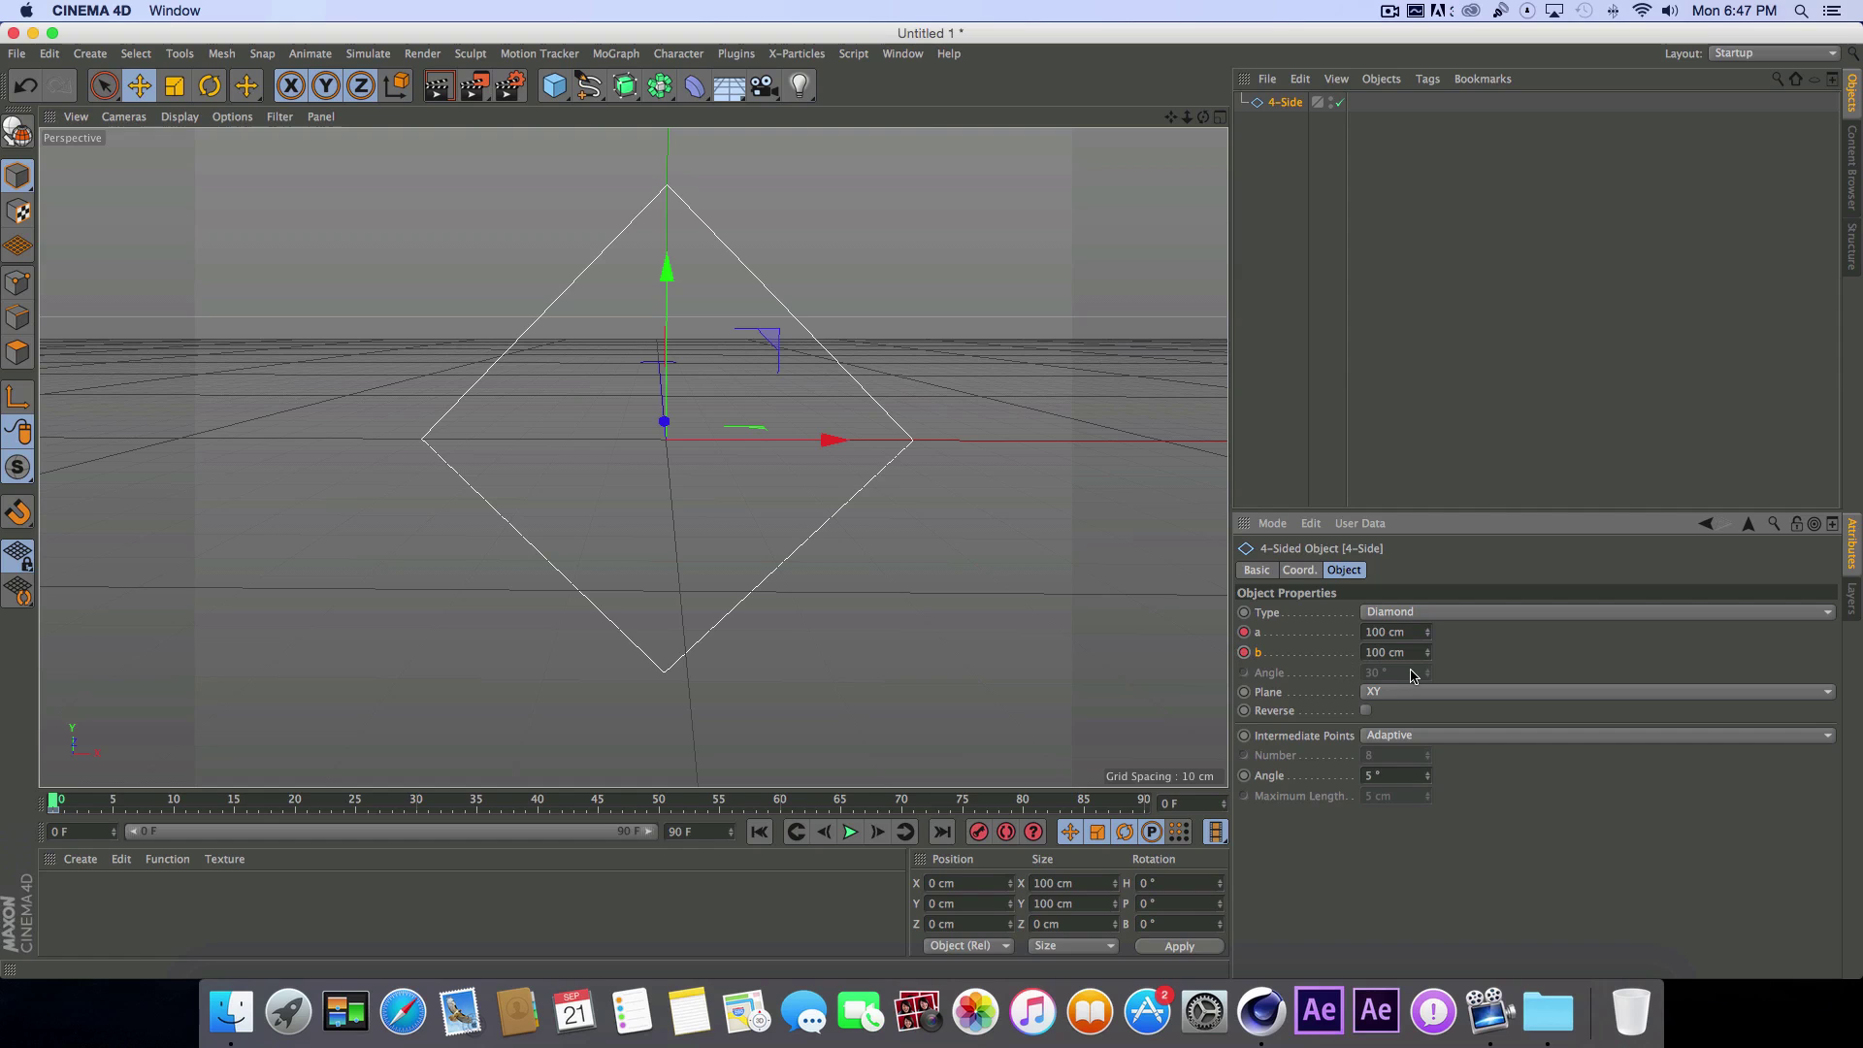
key(super+z)
key(super+z)
Step: Set the diamond spline's a and b dimensions to 0 cm and keyframe both at frame 0
text(0)
key(Return)
click(1409, 651)
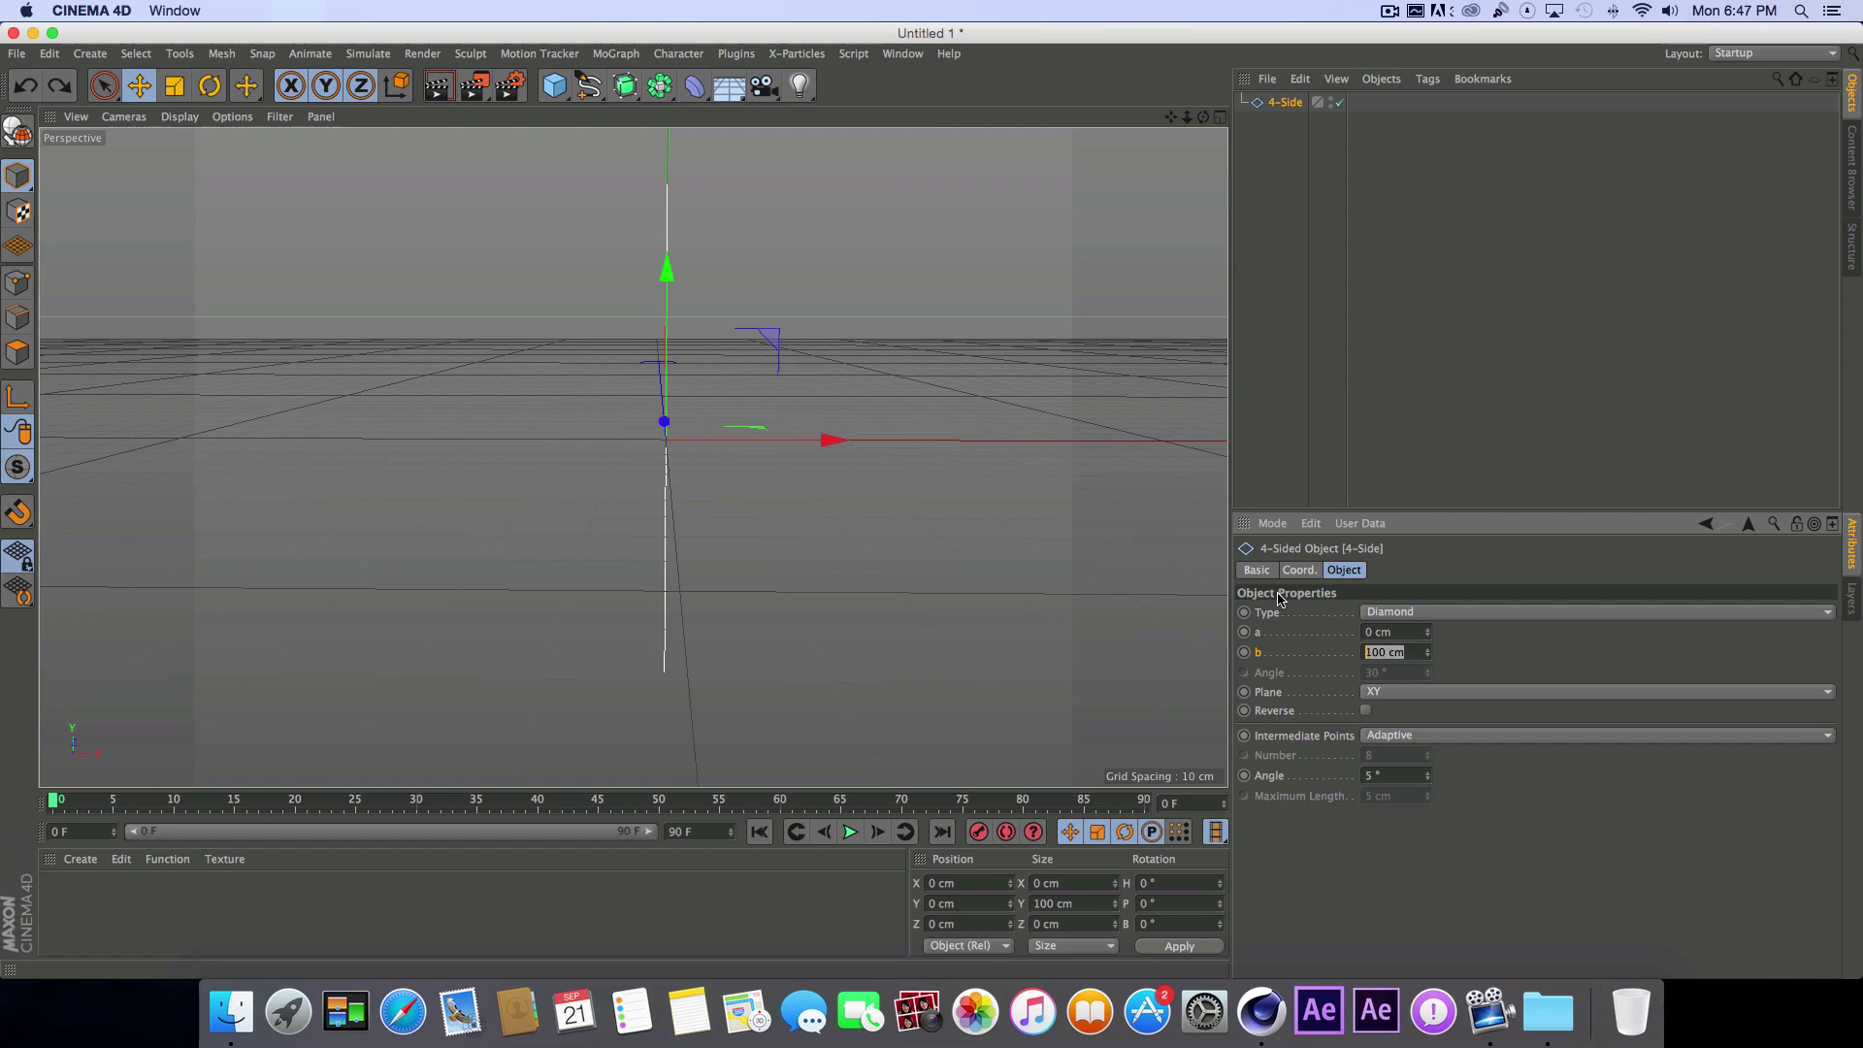
text(0)
key(Return)
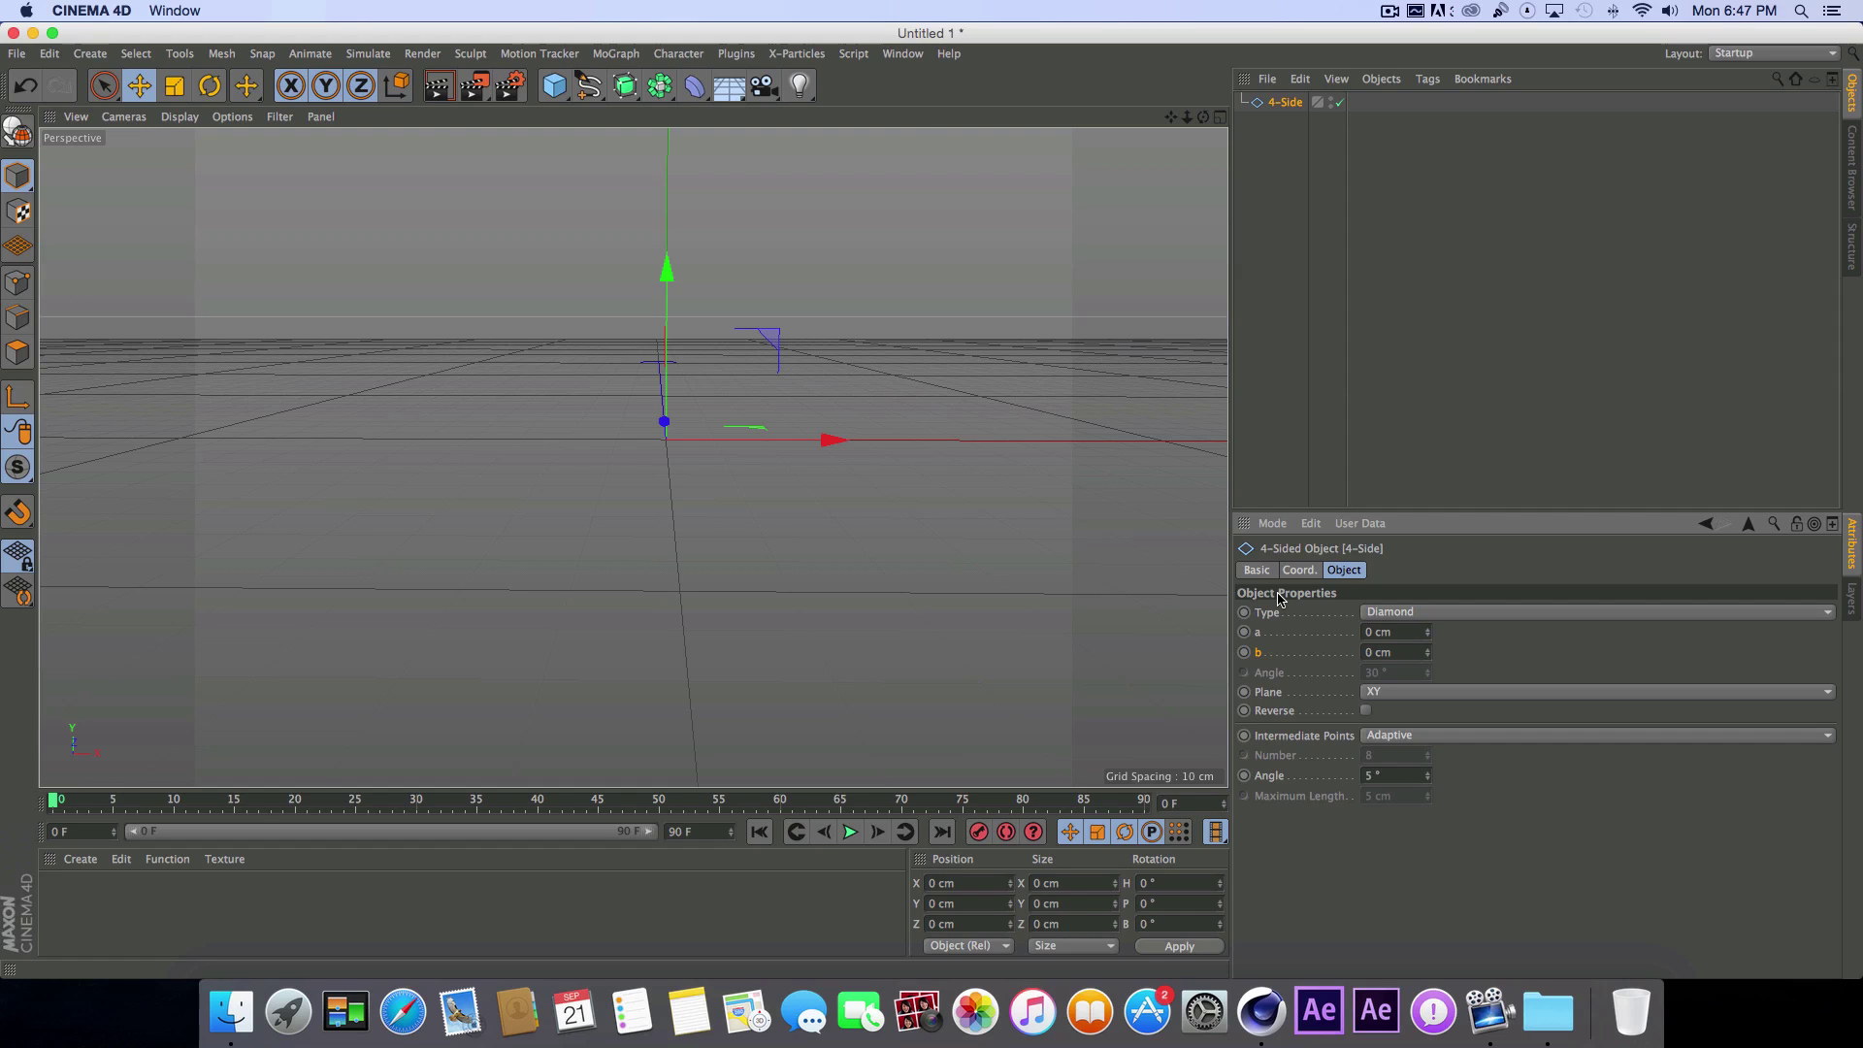
ctrl+click(1244, 633)
ctrl+click(1244, 652)
Step: Extend the project length to 500 frames and stretch the preview range to cover all of it
click(699, 831)
text(500)
key(Return)
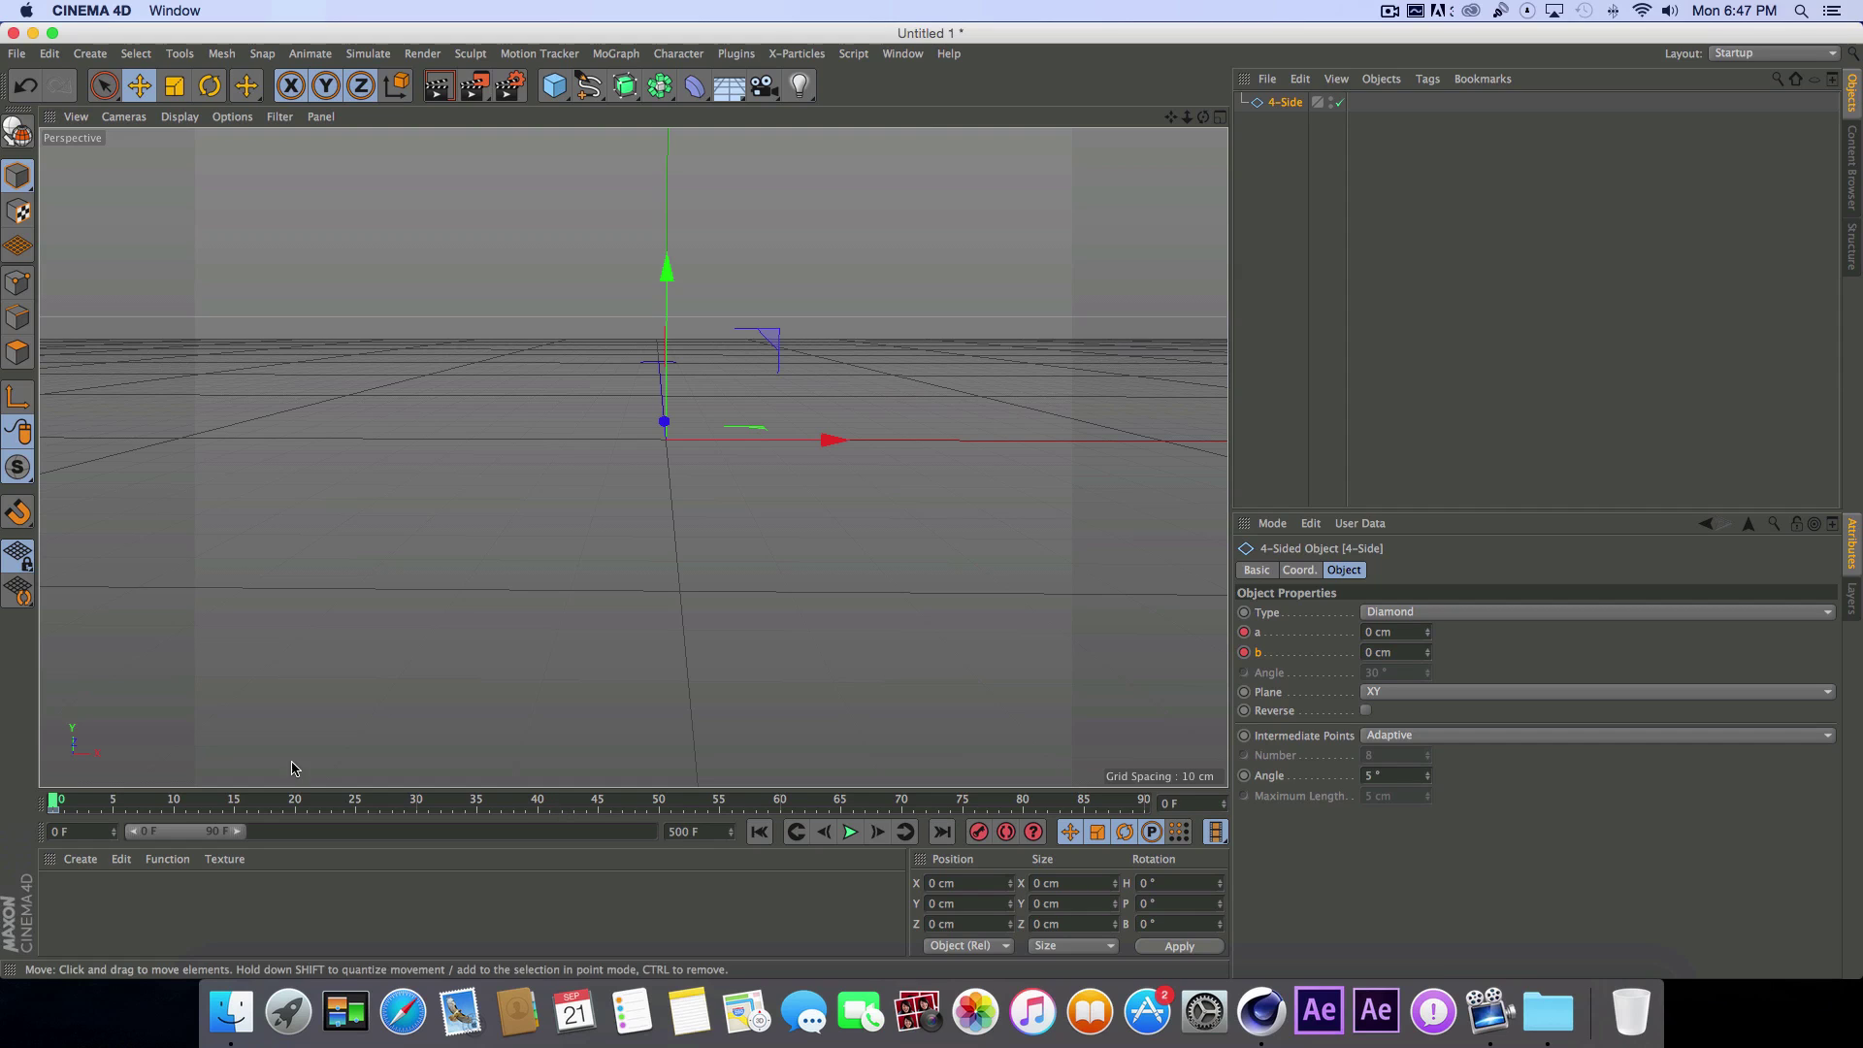
drag(241, 831, 652, 832)
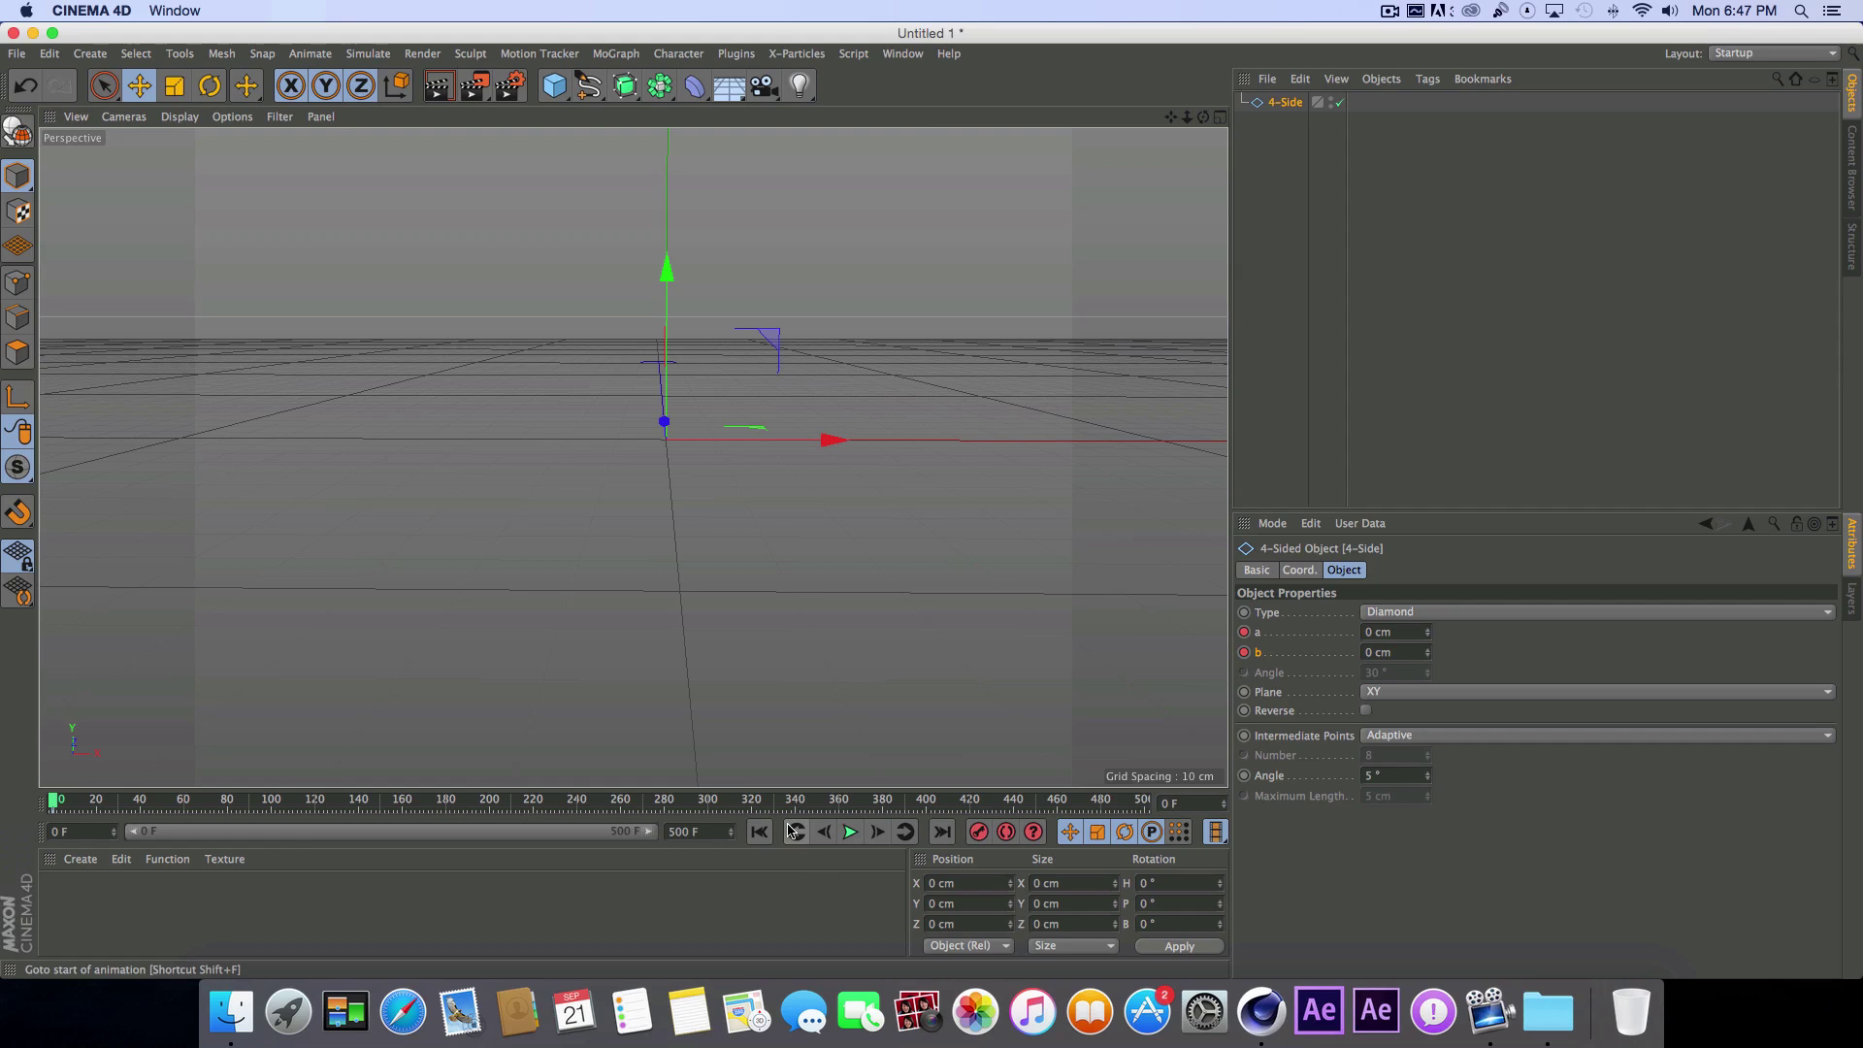
Step: At frame 30, set the diamond spline's a and b dimensions to 100 cm and keyframe both
click(58, 801)
drag(58, 803, 119, 806)
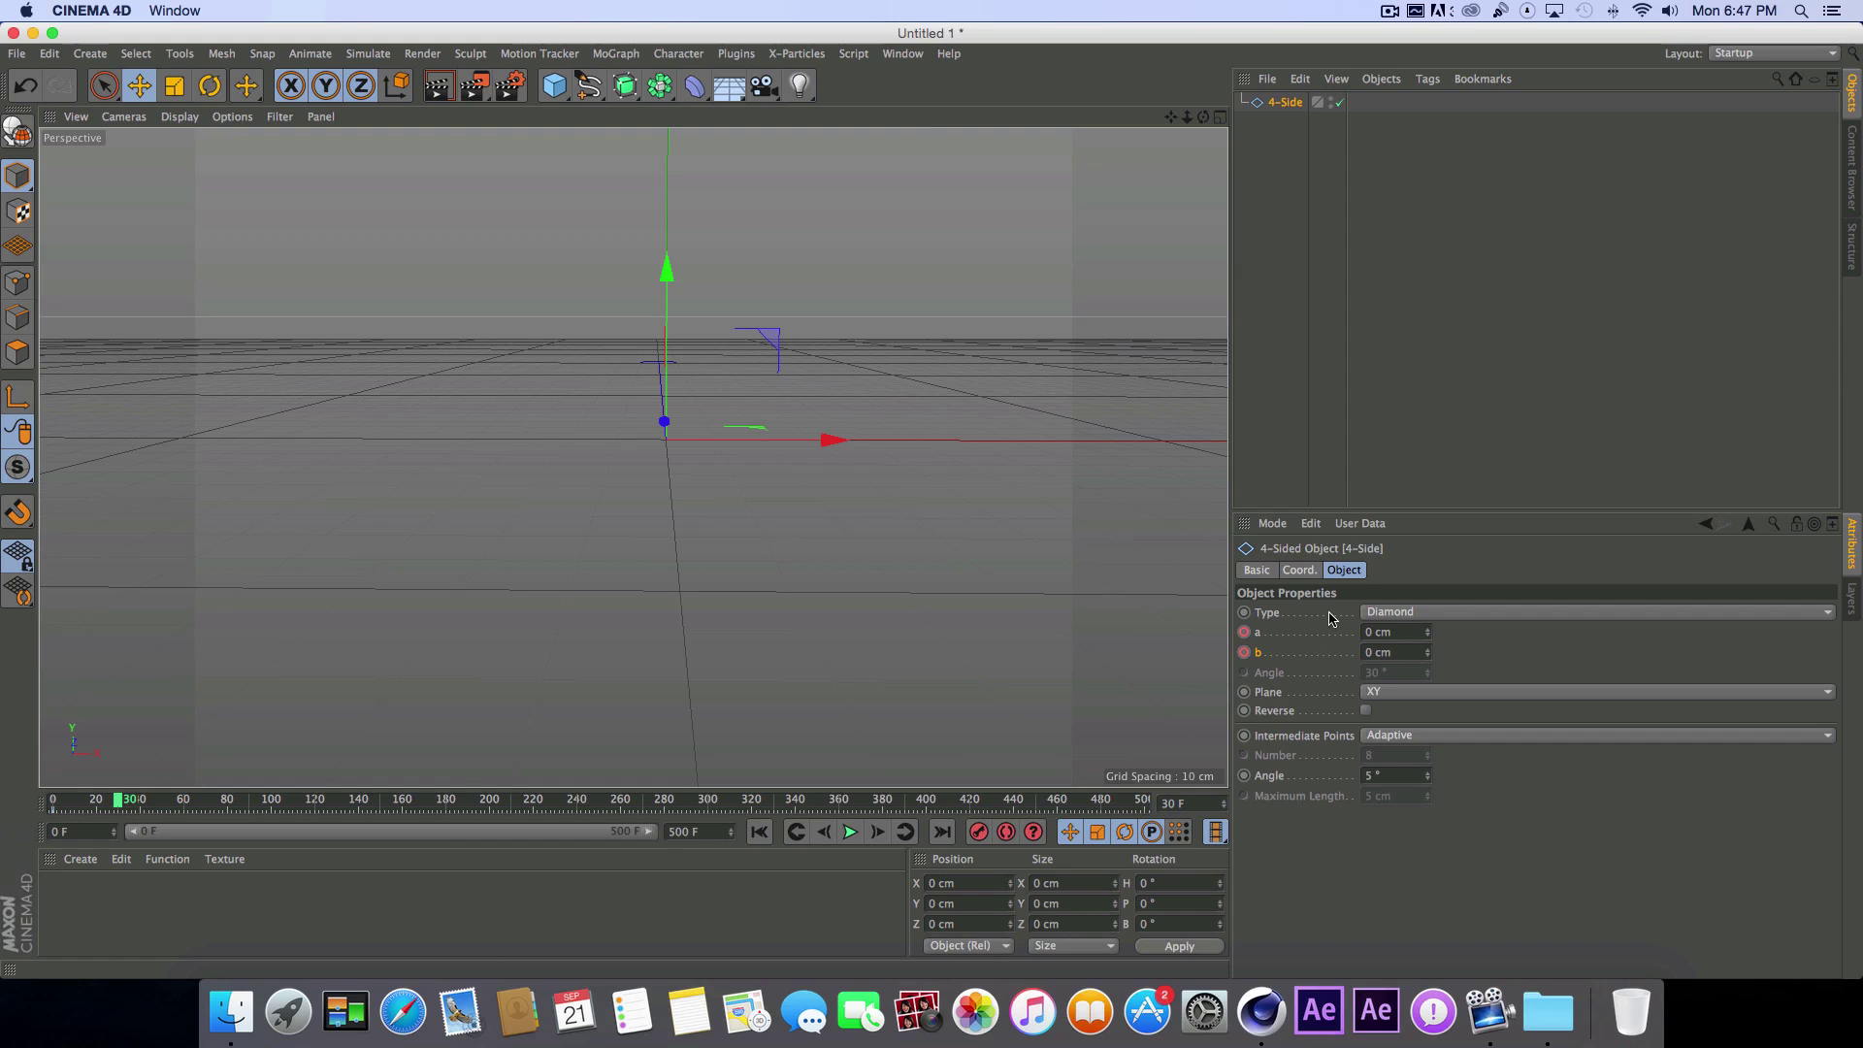
click(1420, 631)
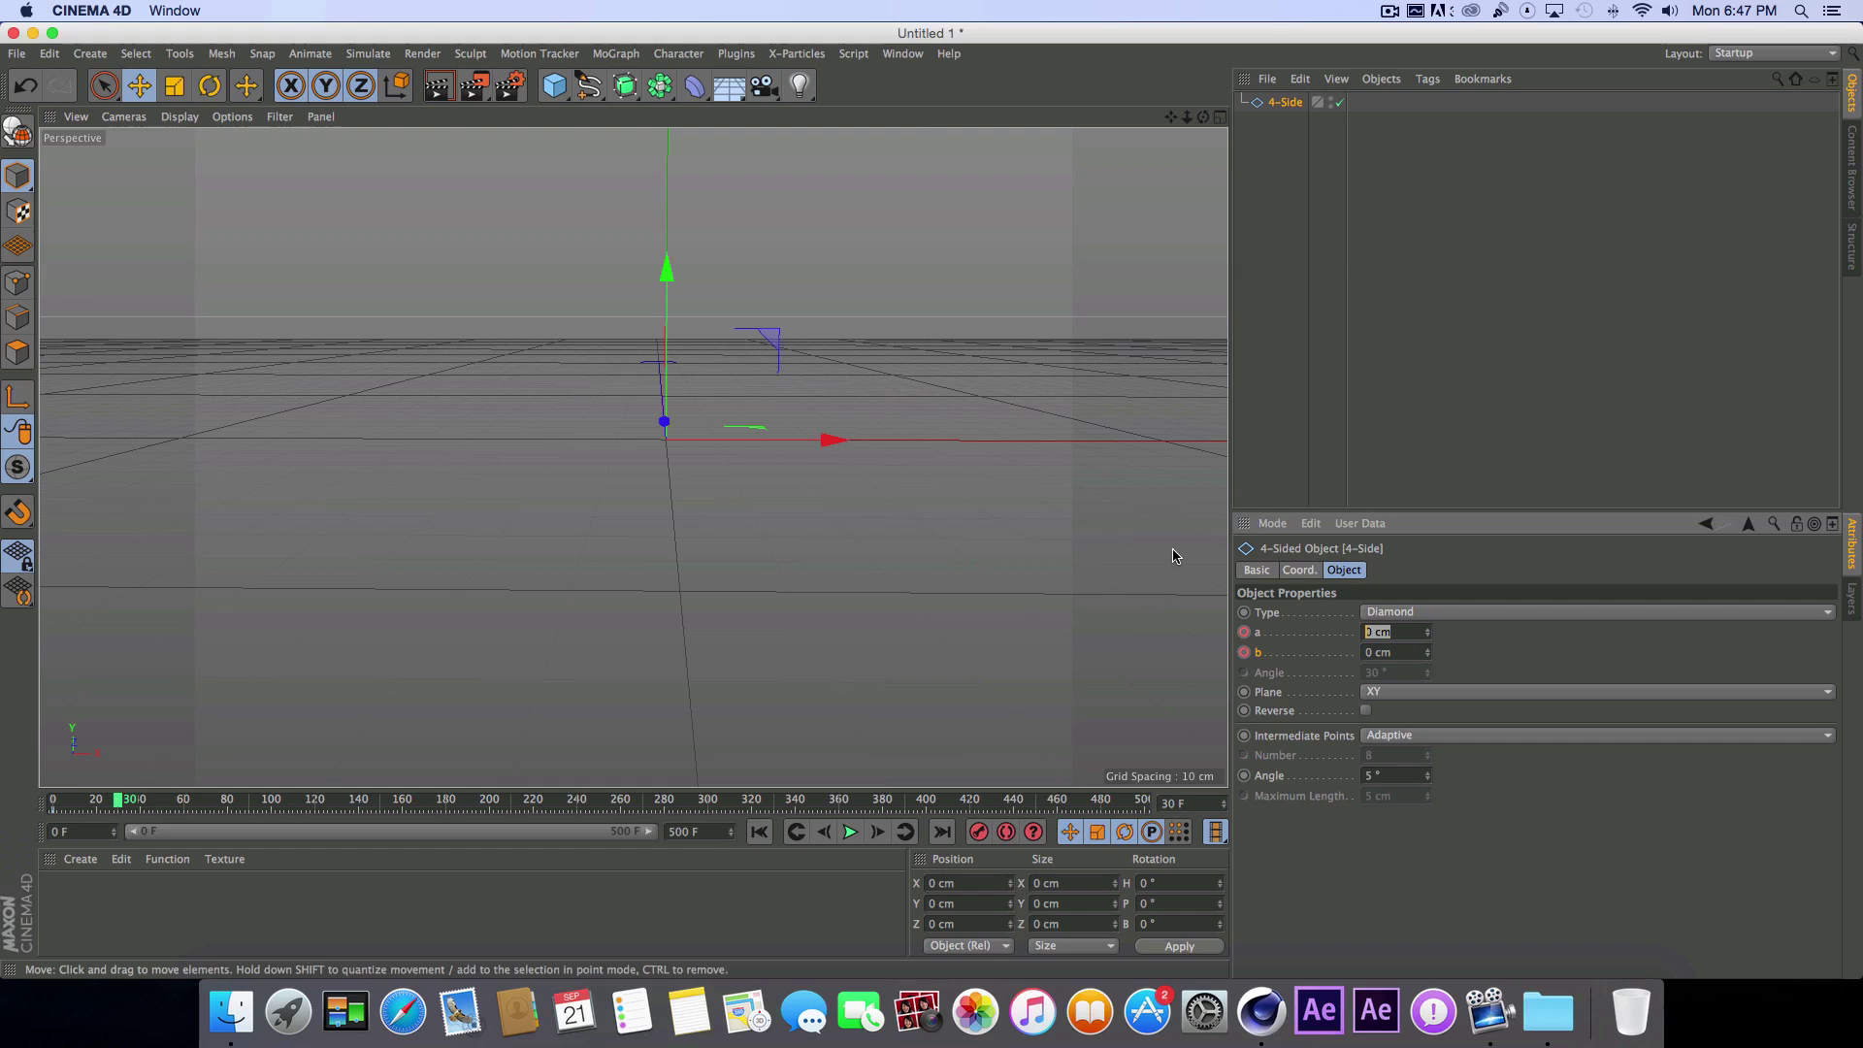
text(100)
key(Tab)
text(100)
key(Return)
click(1244, 632)
click(1244, 652)
Step: Play the diamond spline's growth animation from the start several times and test-render a frame in the viewport
click(795, 832)
click(851, 832)
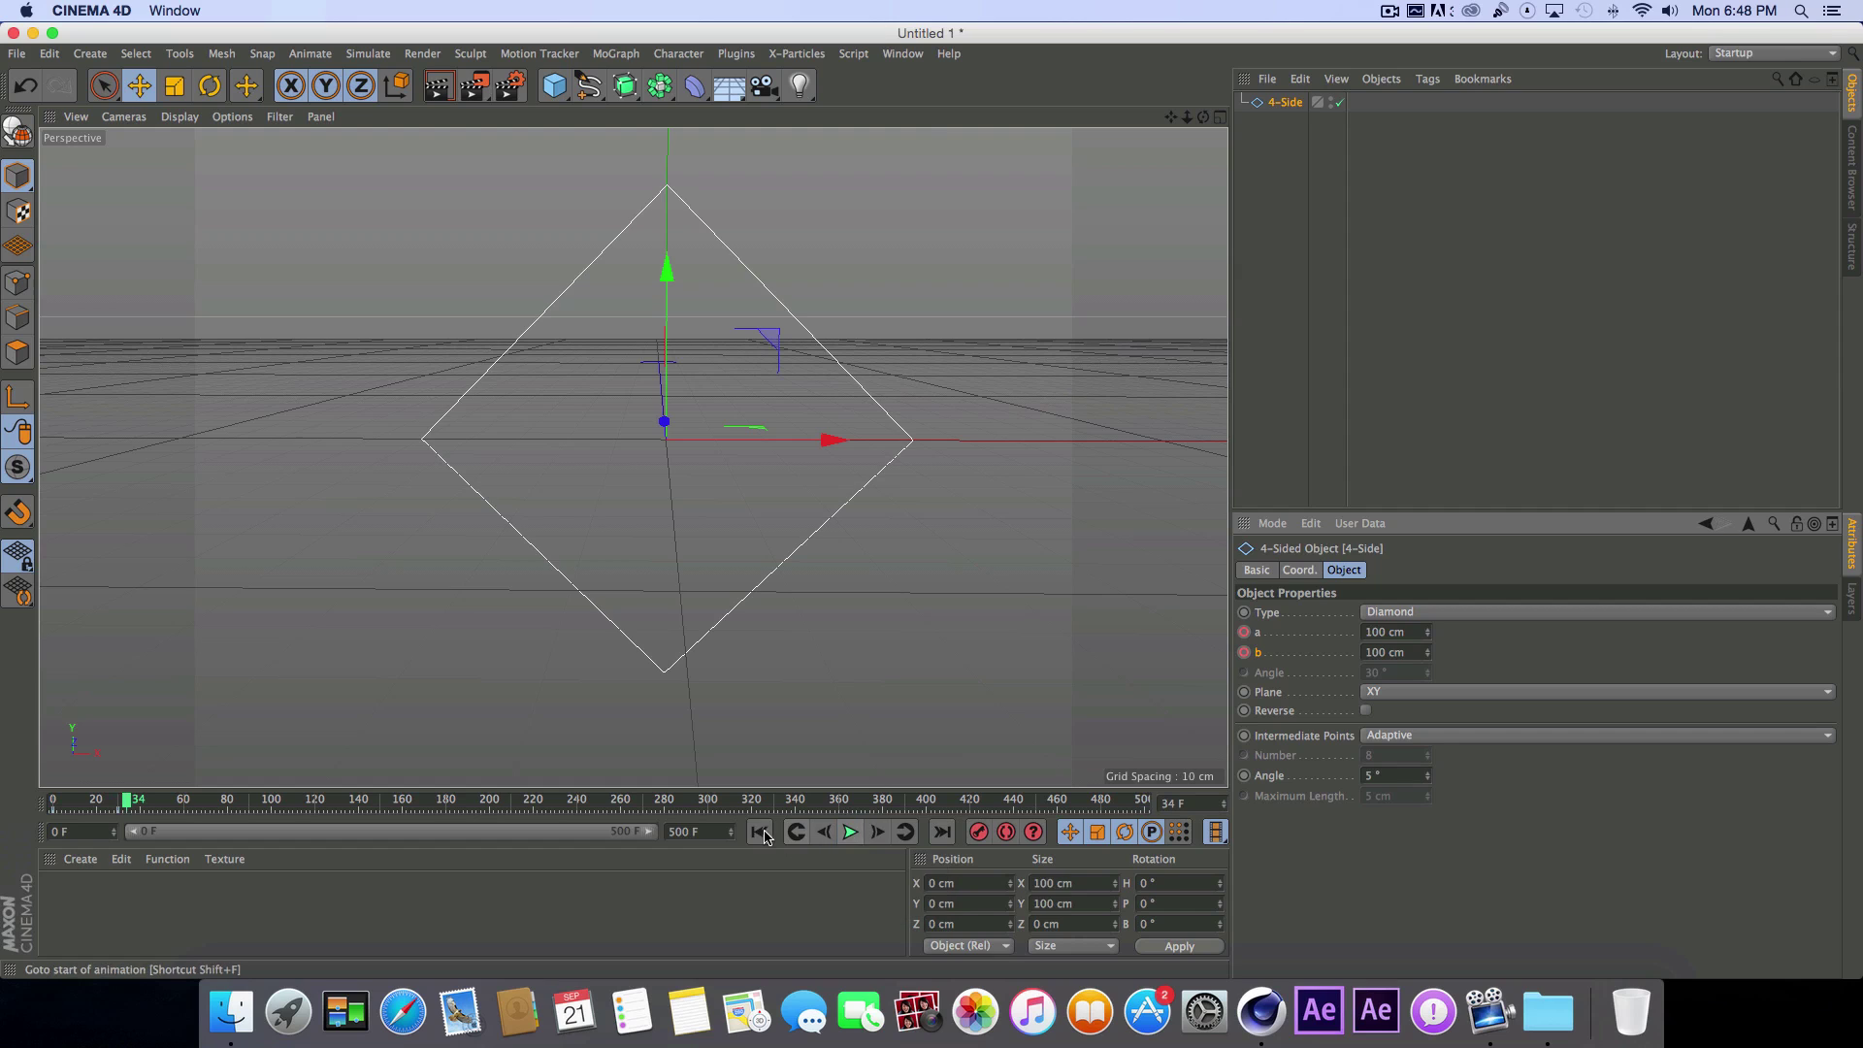
click(847, 834)
click(760, 832)
click(849, 834)
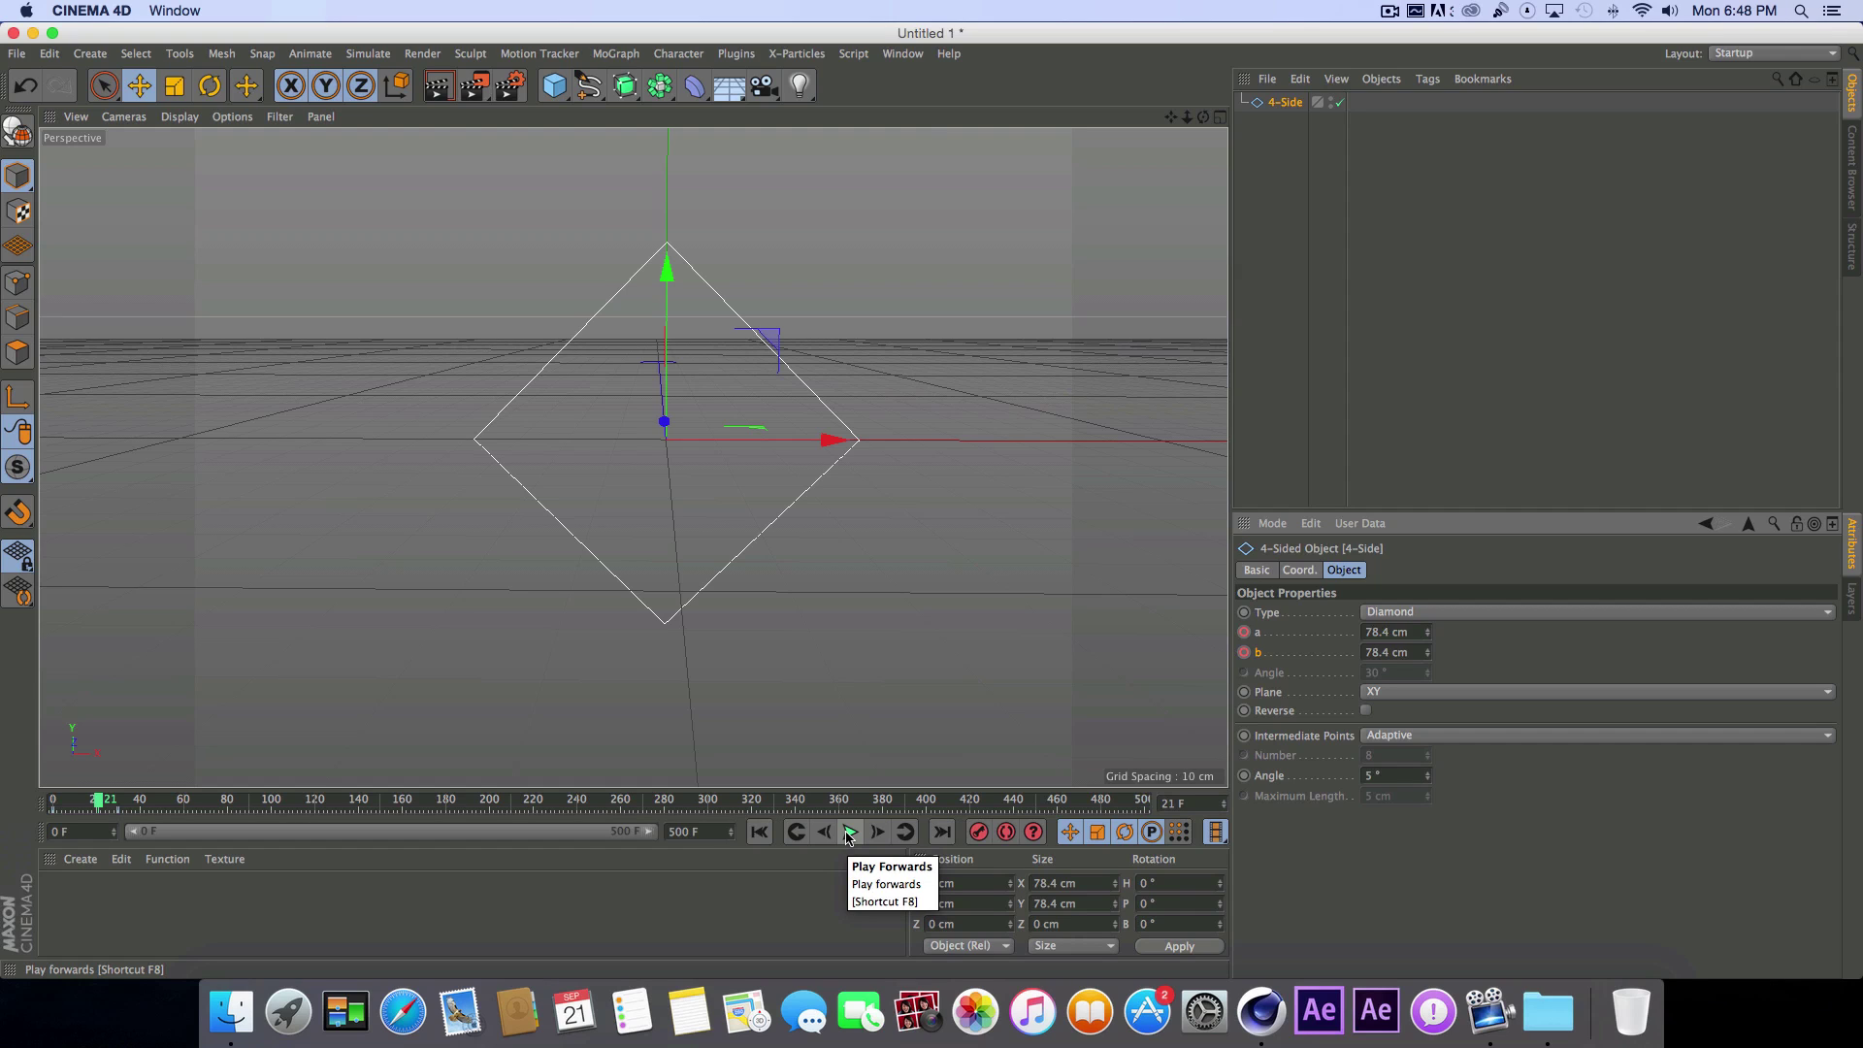
key(super+r)
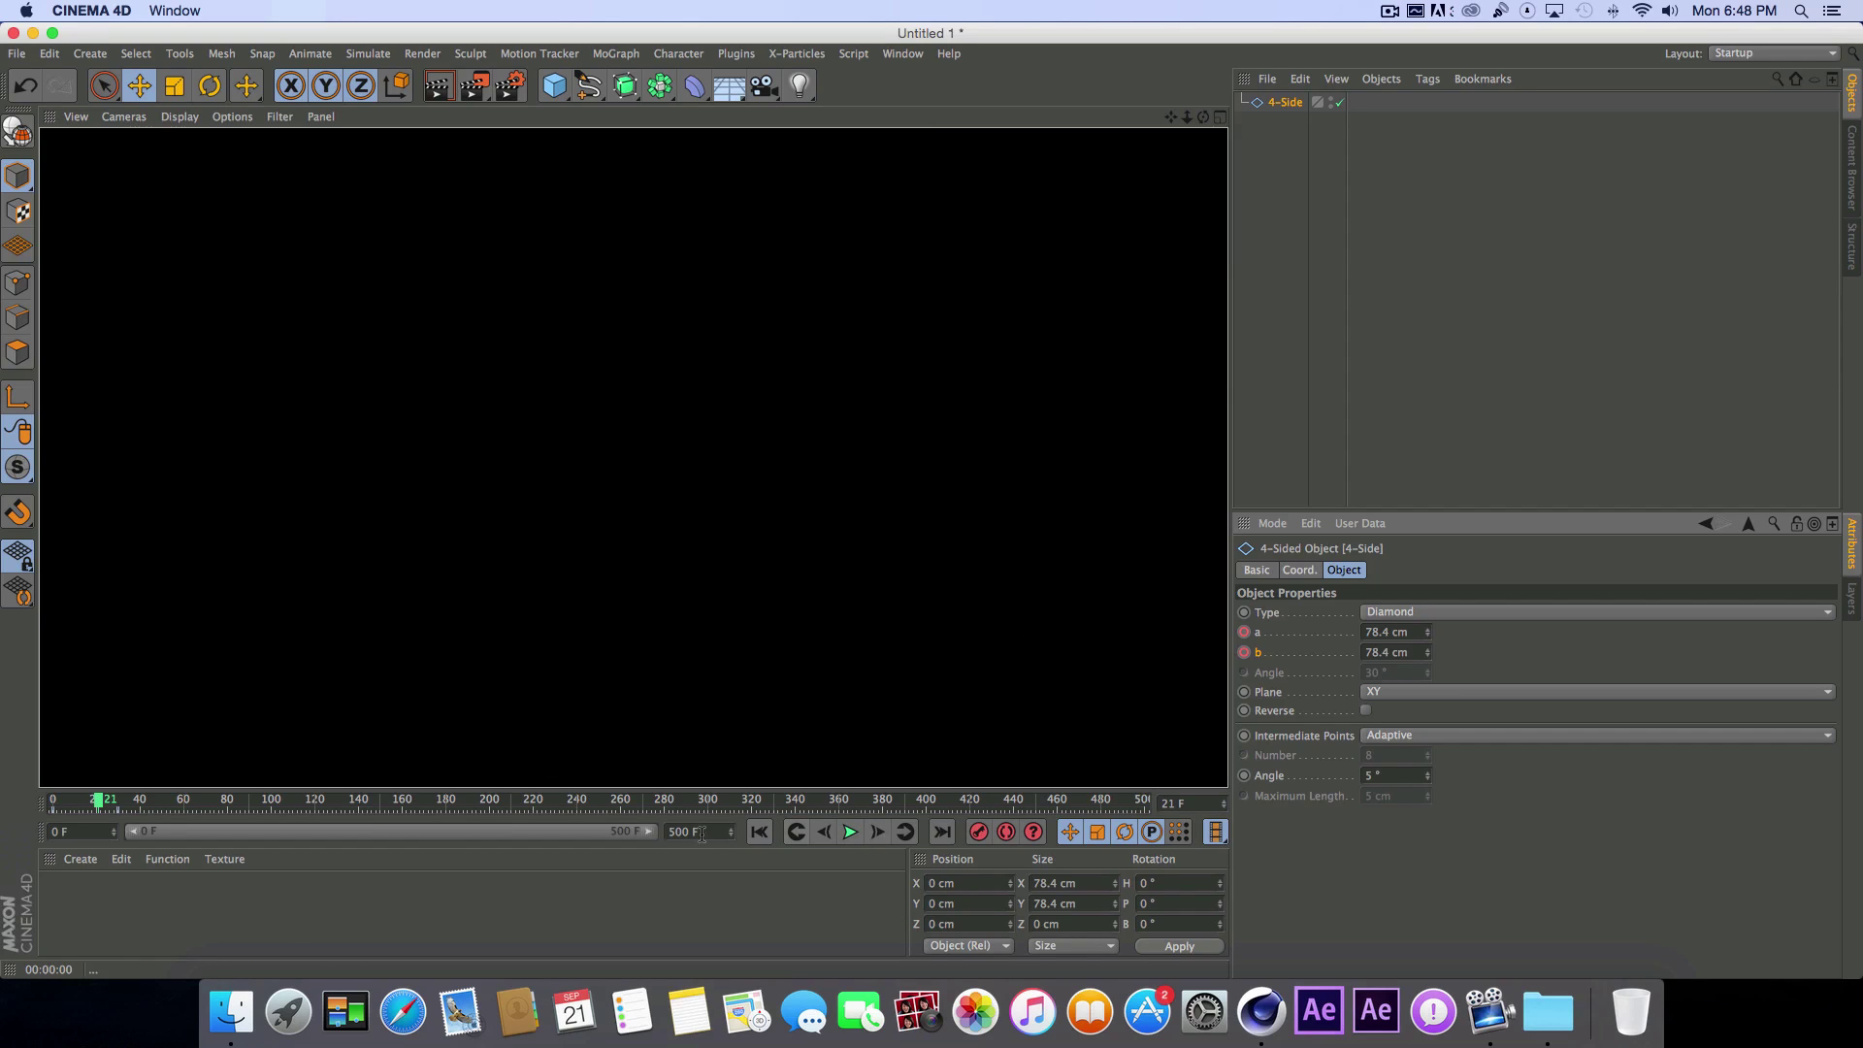
click(761, 833)
click(850, 831)
click(850, 832)
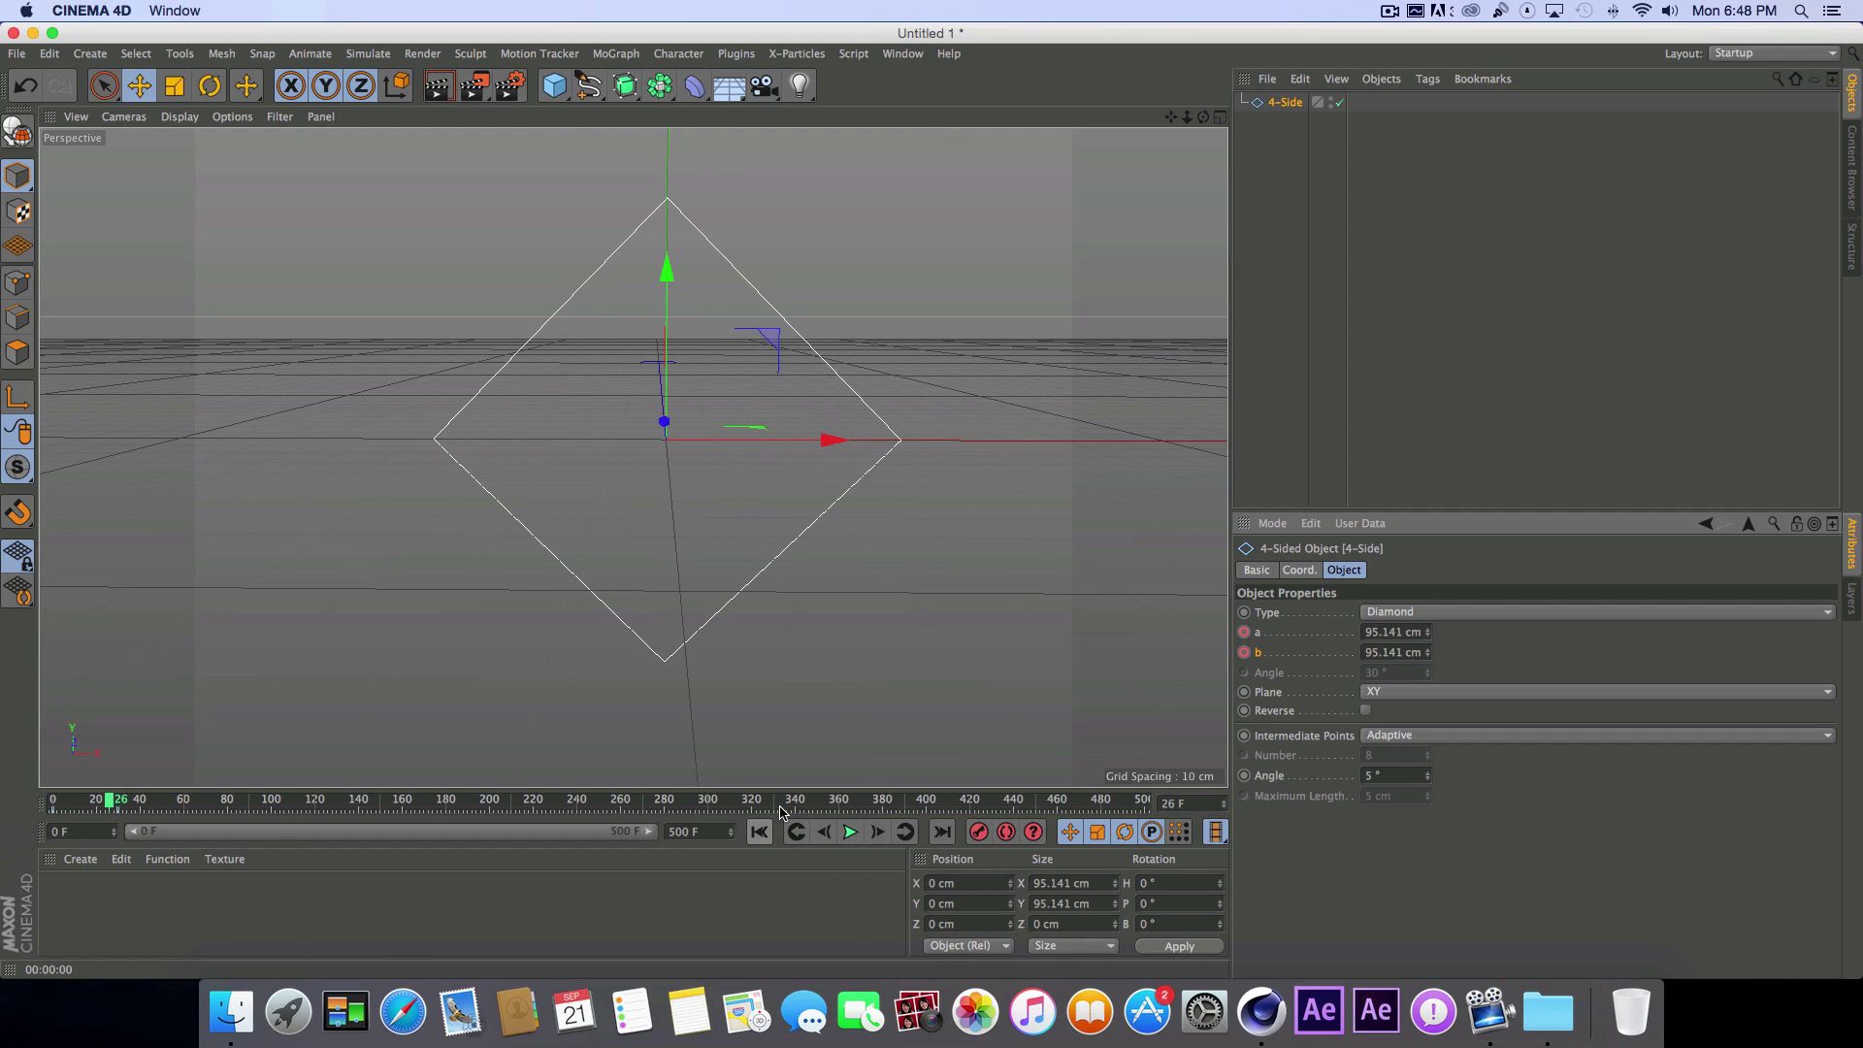
click(760, 833)
click(849, 832)
click(852, 833)
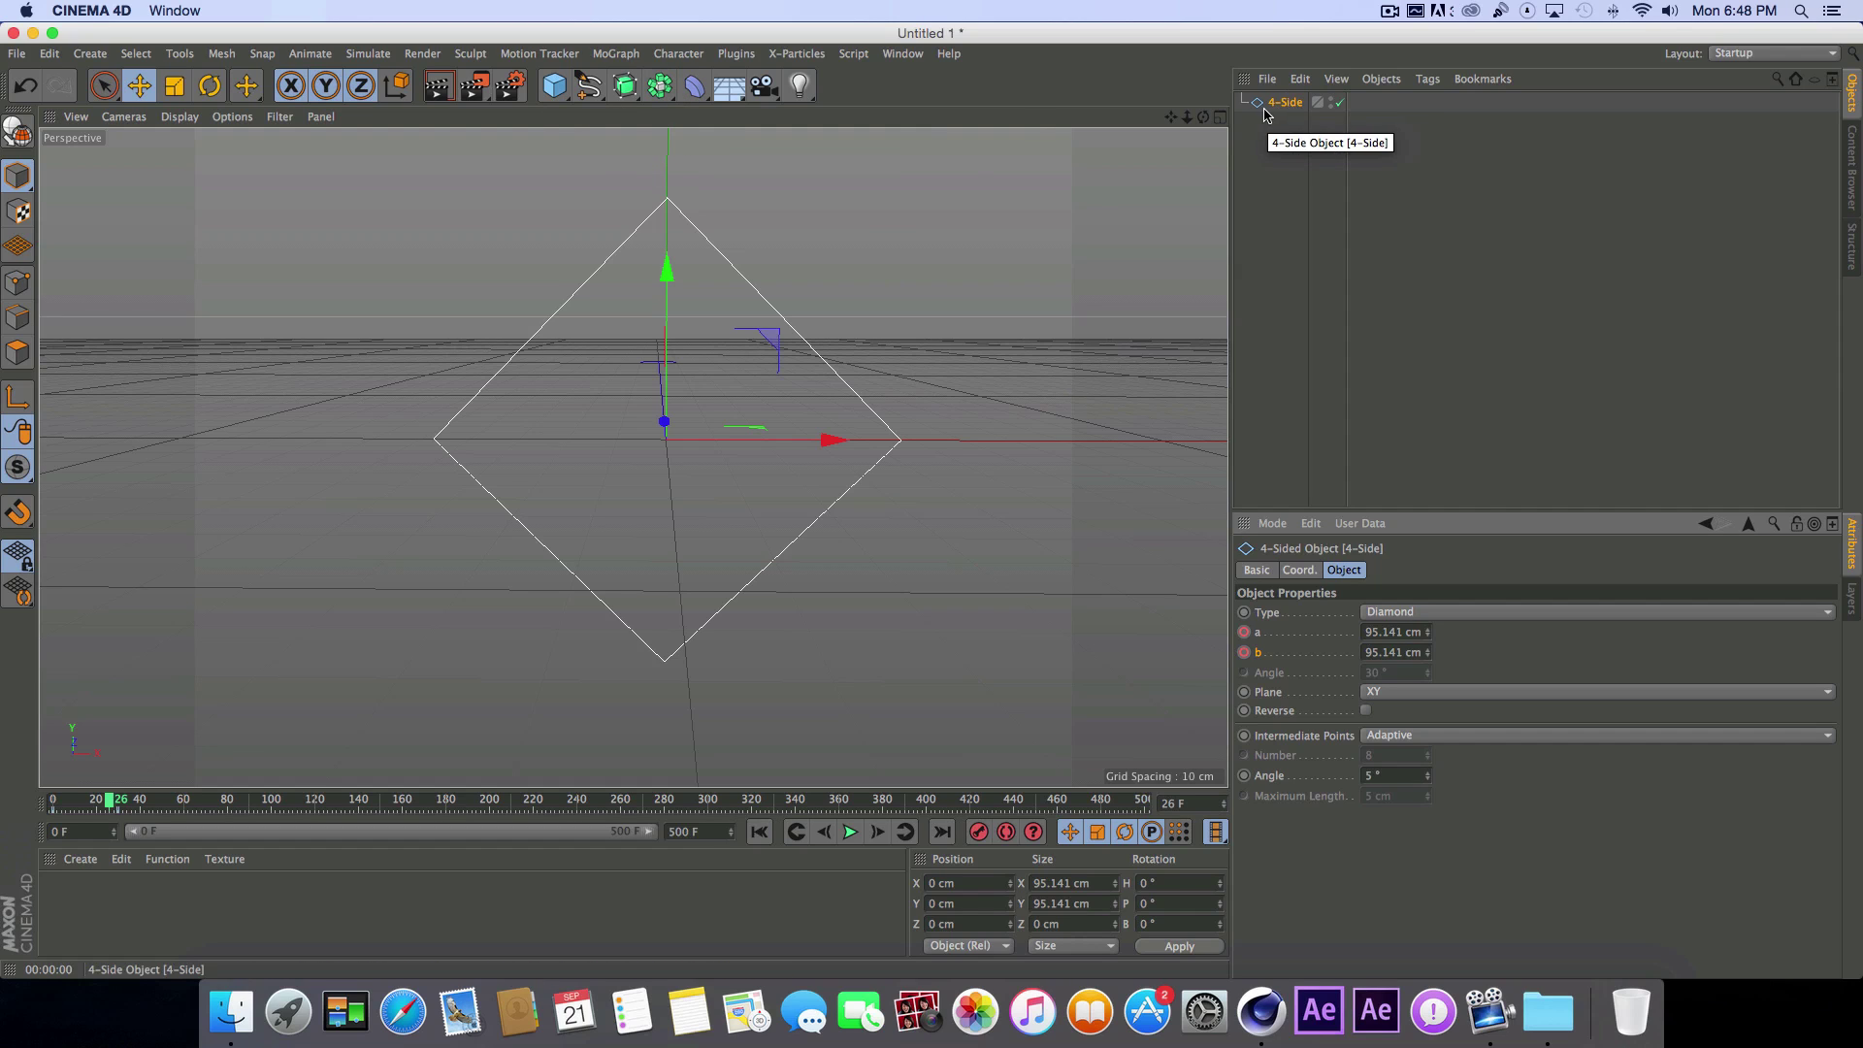
Step: Put the 4-Side spline inside a new Extrude generator and add a camera to the scene
click(628, 95)
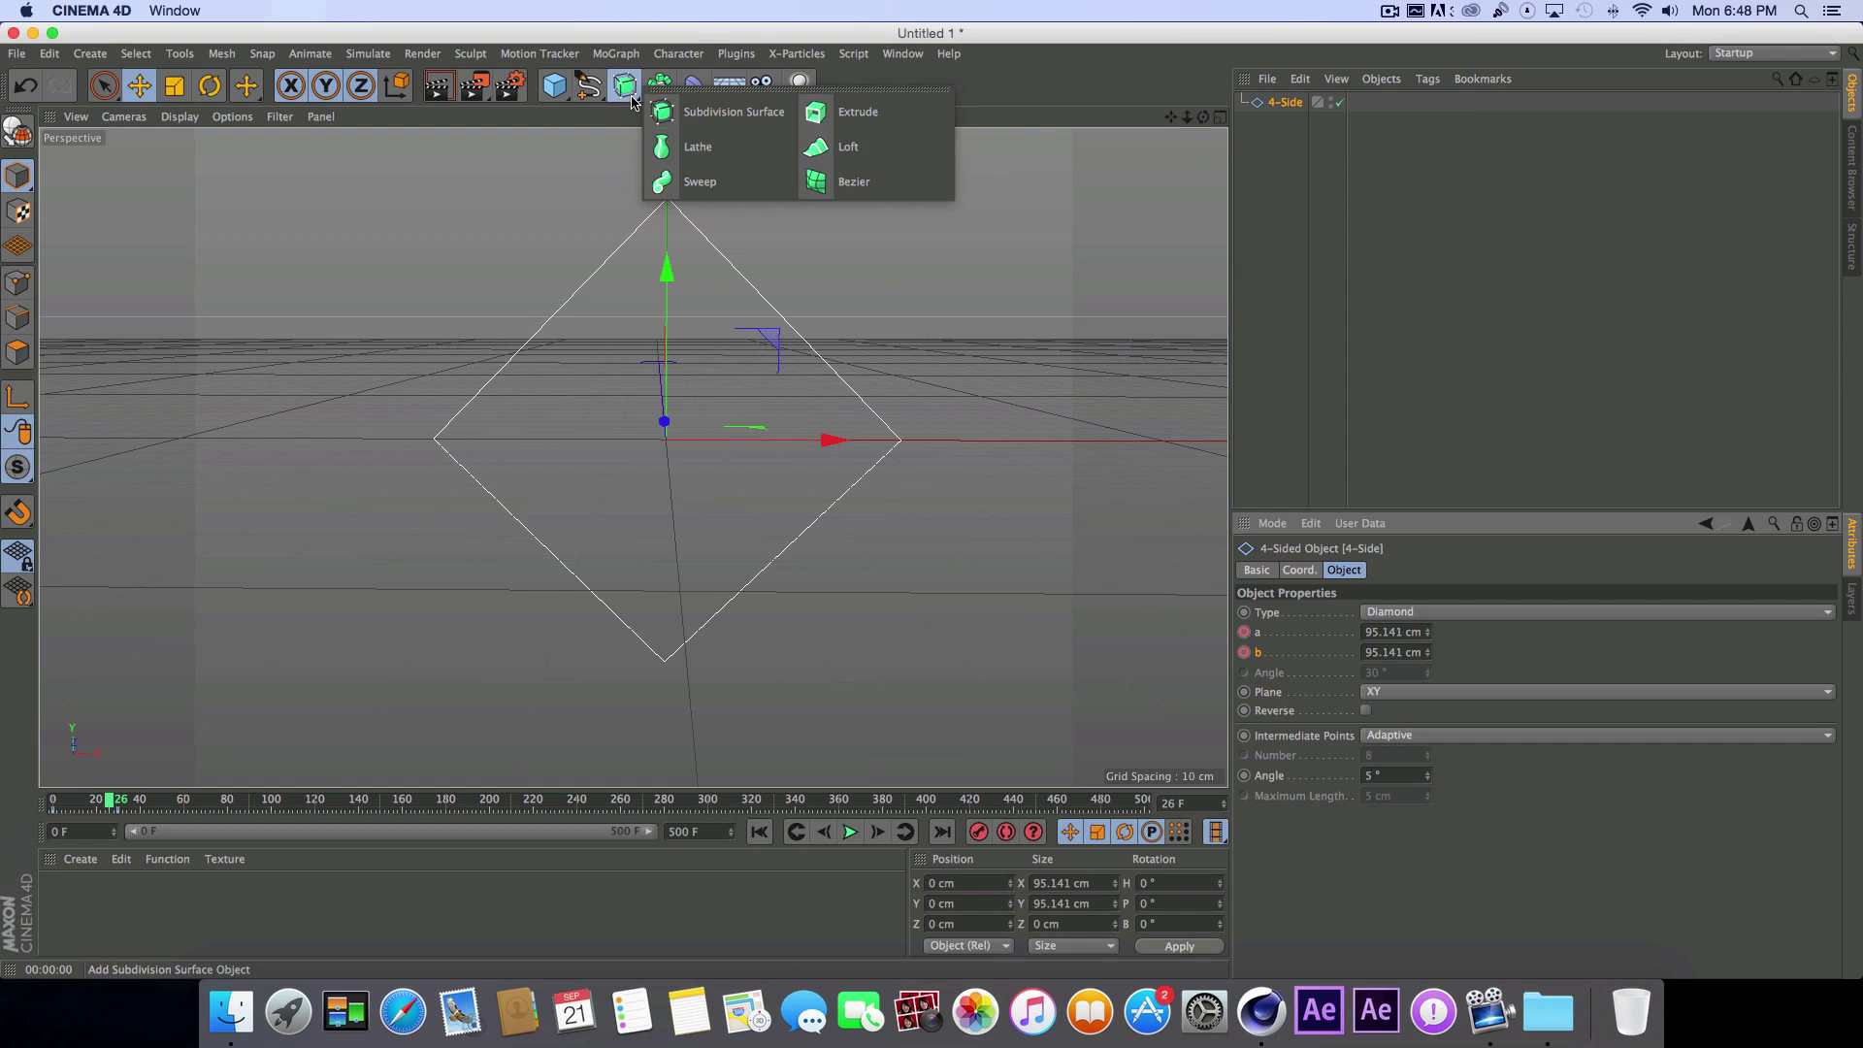
alt+click(821, 117)
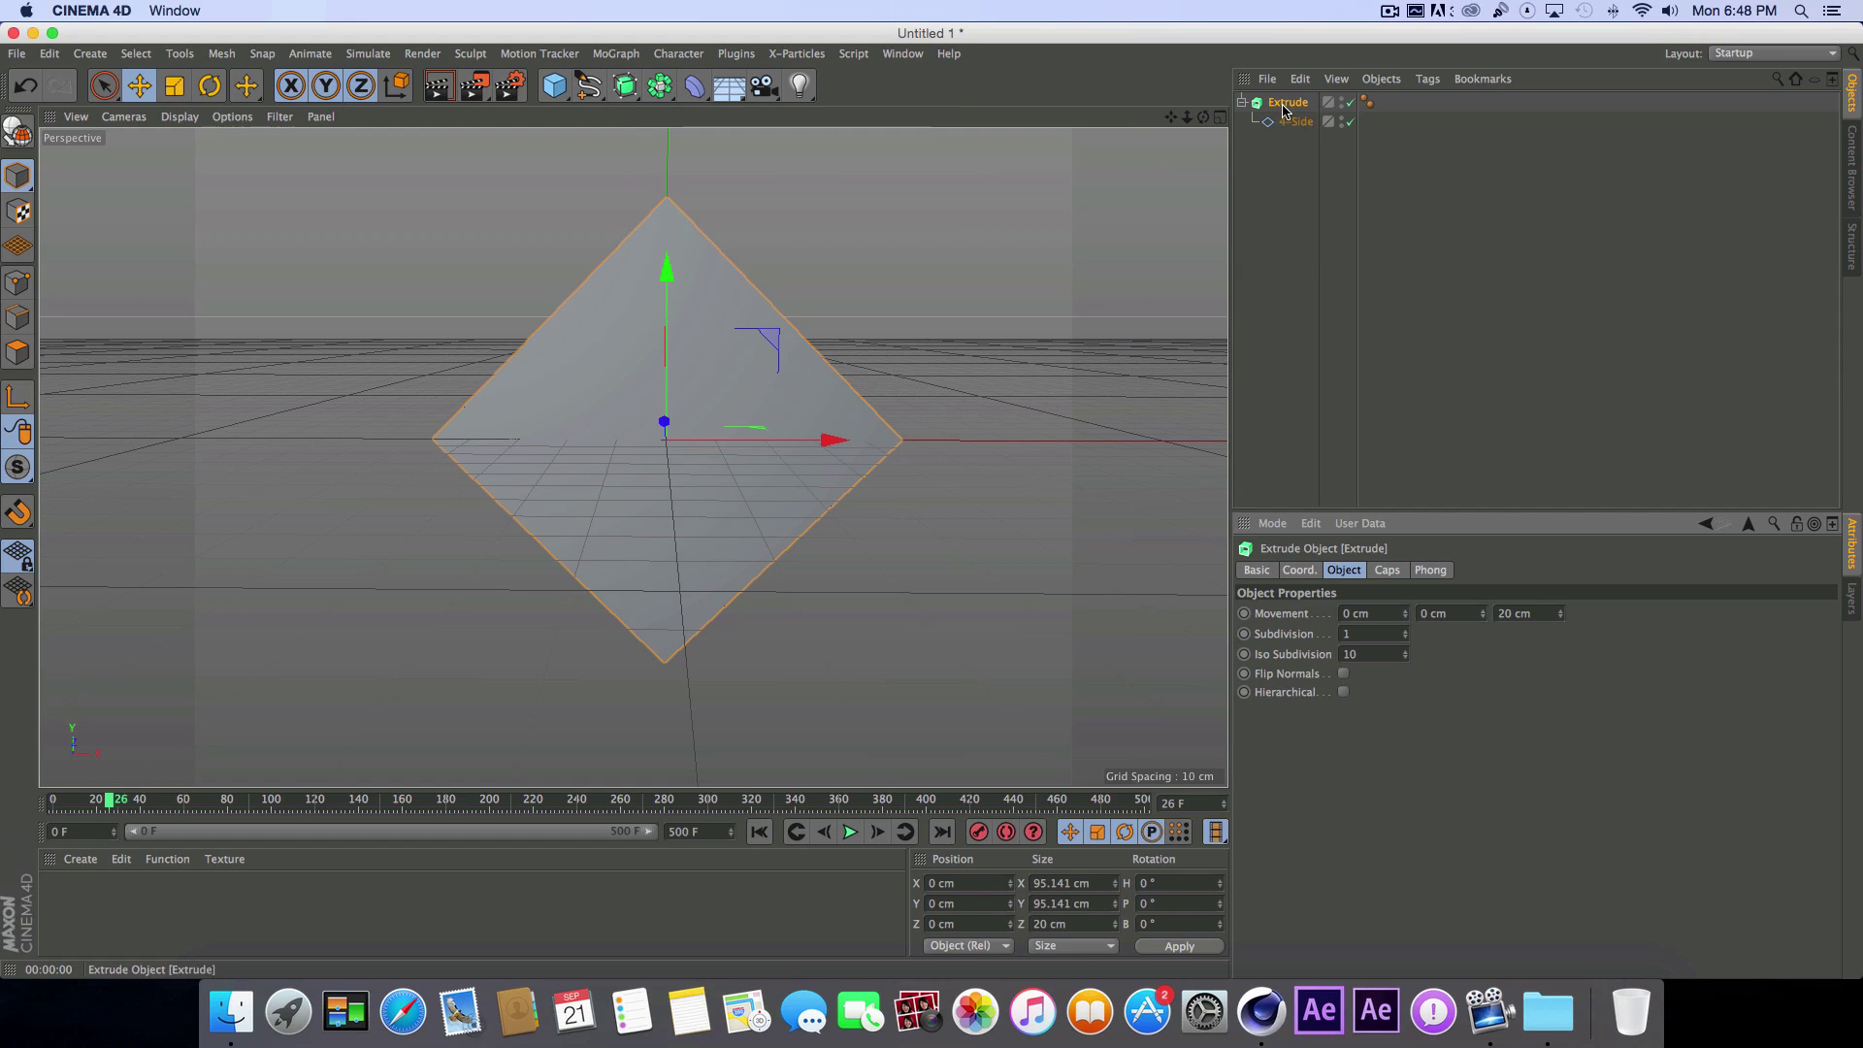
click(759, 90)
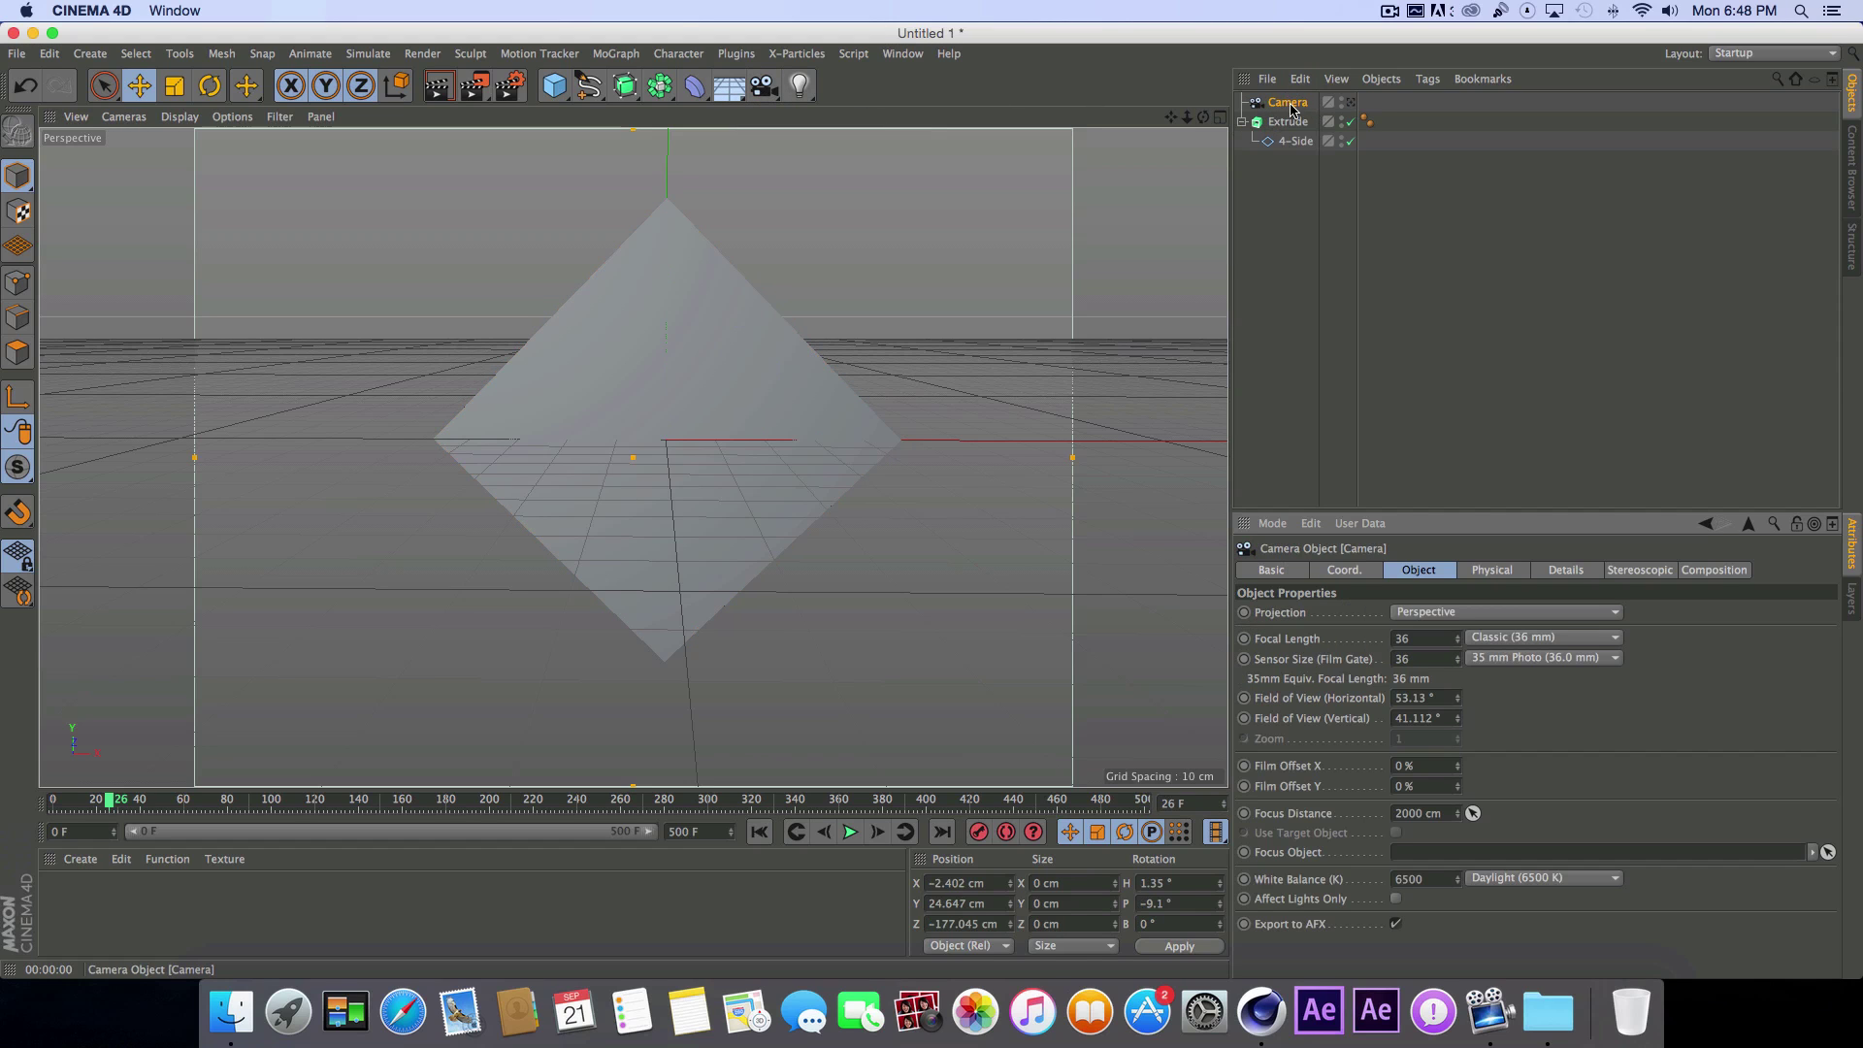
Step: Test-render the extruded diamond in the viewport and examine it from an angle
mouse_move(1205, 117)
mouse_down()
mouse_move(1009, 131)
mouse_move(931, 184)
mouse_move(1106, 126)
mouse_move(1028, 140)
mouse_move(1281, 145)
mouse_move(1176, 118)
mouse_up()
click(440, 86)
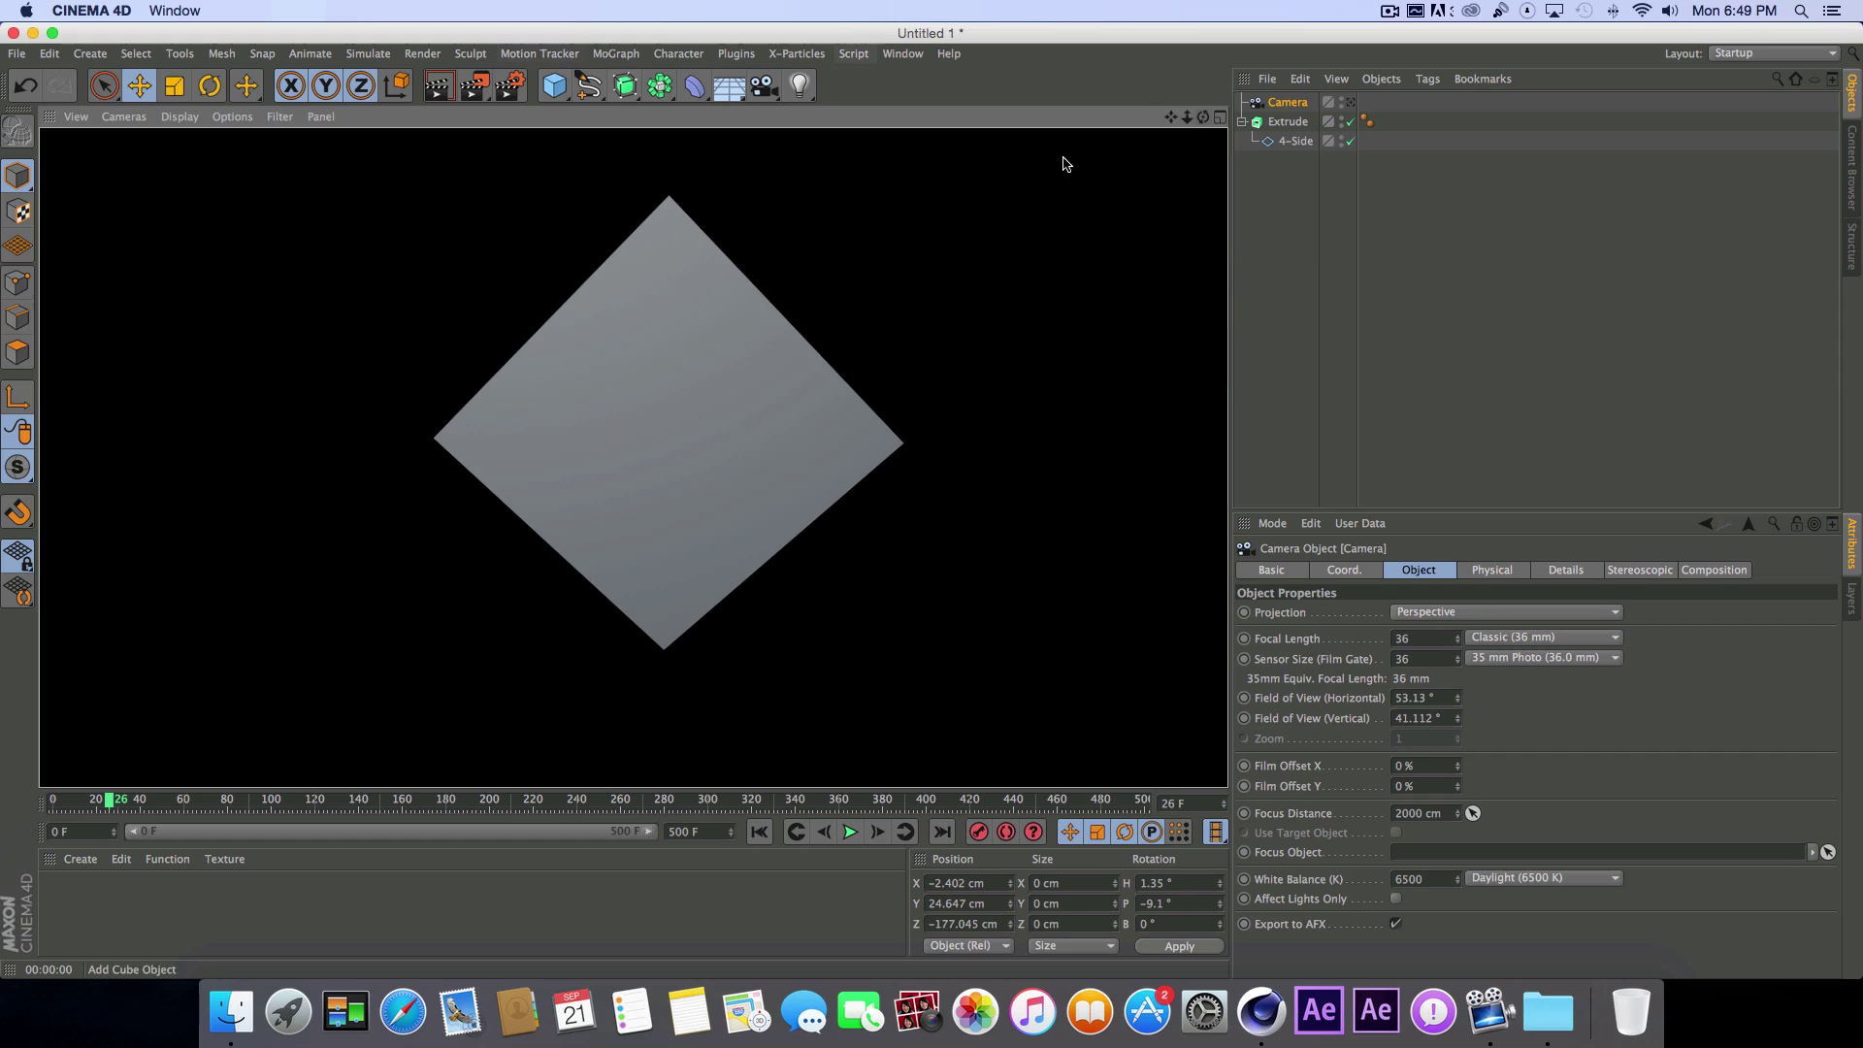
drag(1203, 118, 1219, 117)
mouse_move(950, 412)
alt+mouse_down()
mouse_move(1029, 466)
mouse_move(805, 388)
mouse_move(834, 412)
mouse_move(949, 413)
alt+mouse_up()
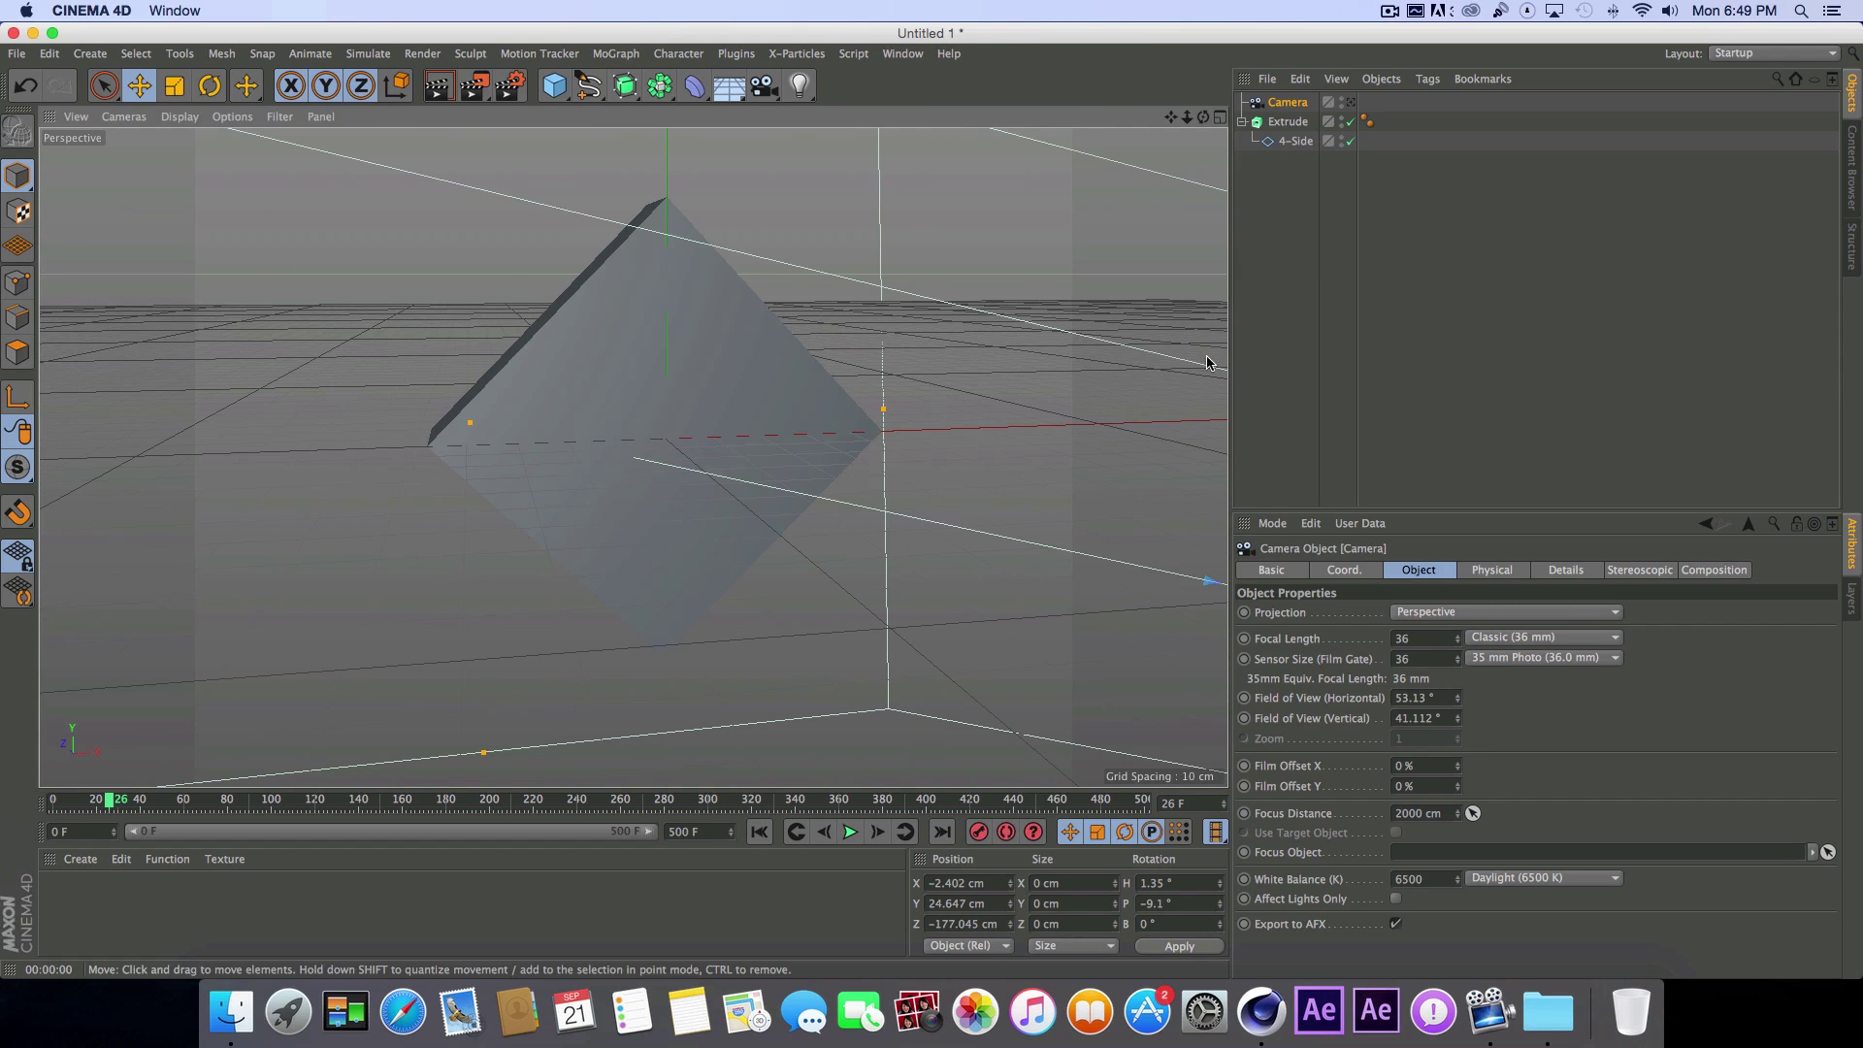
Step: Set the Extrude object's Z movement to 2 cm
click(1288, 124)
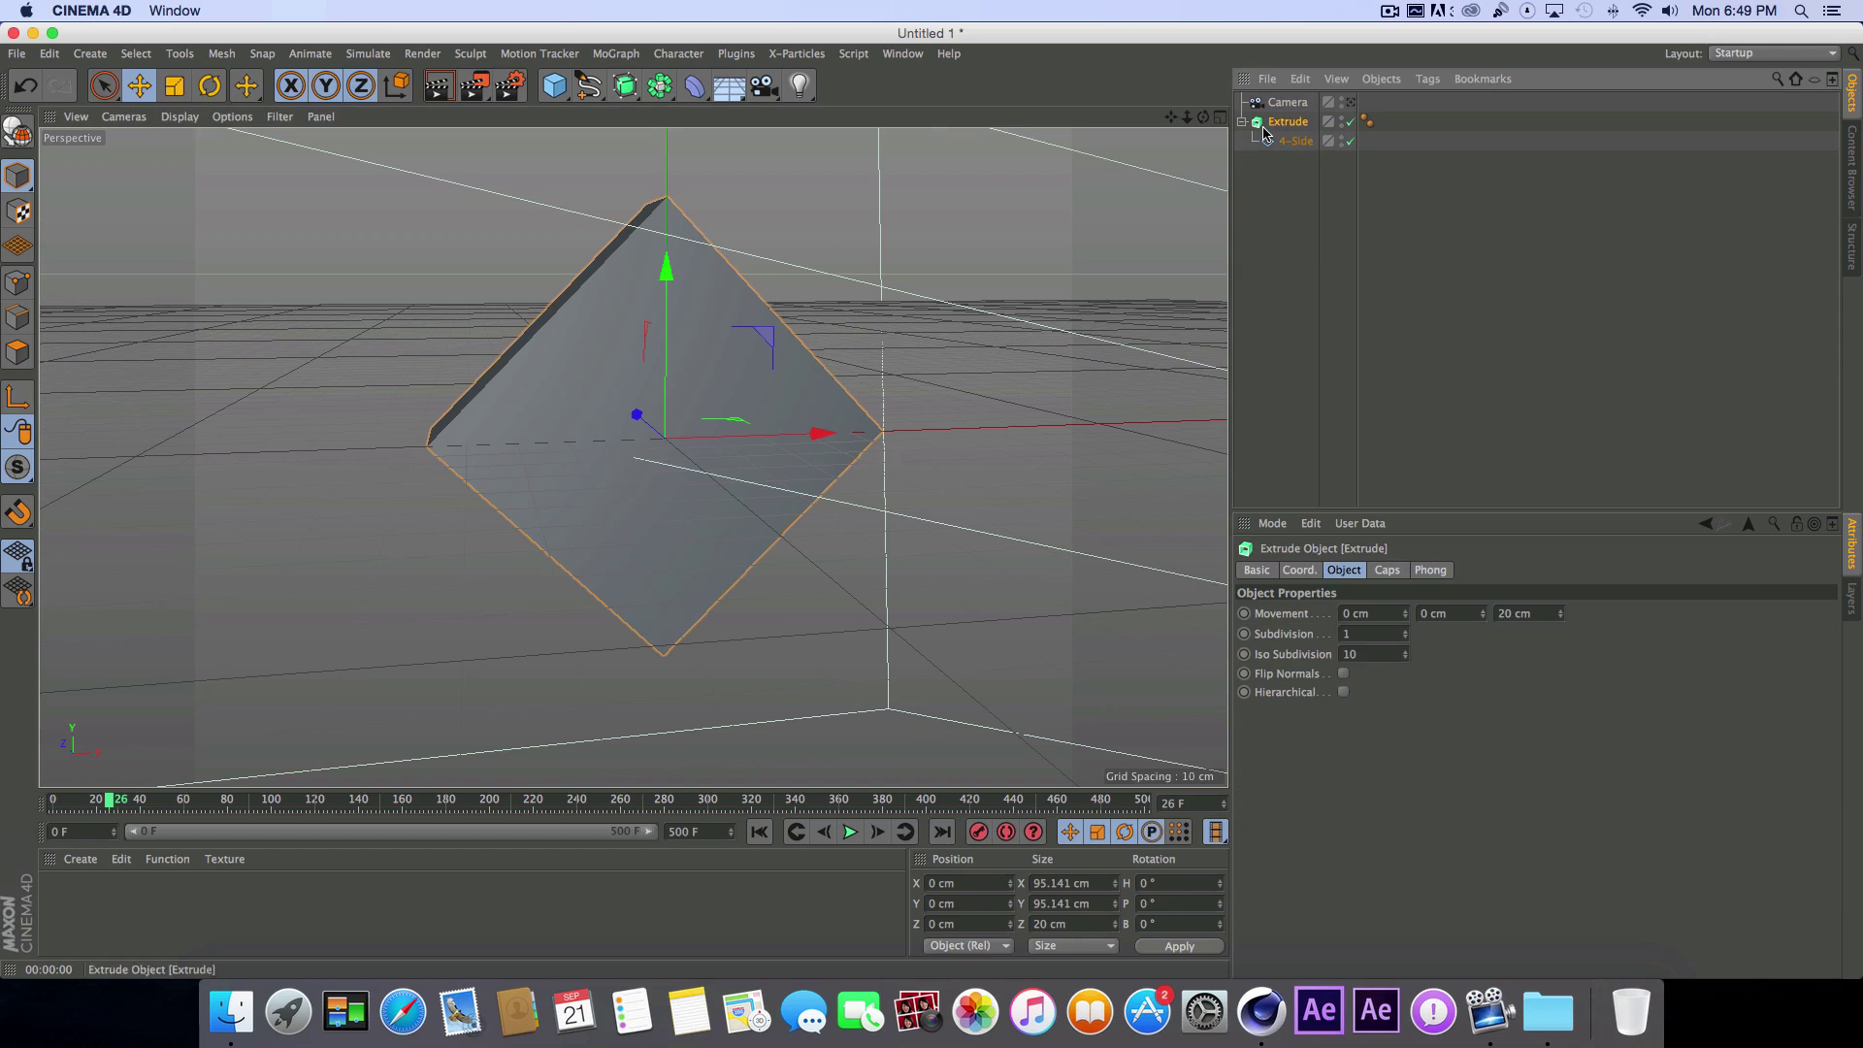
drag(1202, 118, 1106, 134)
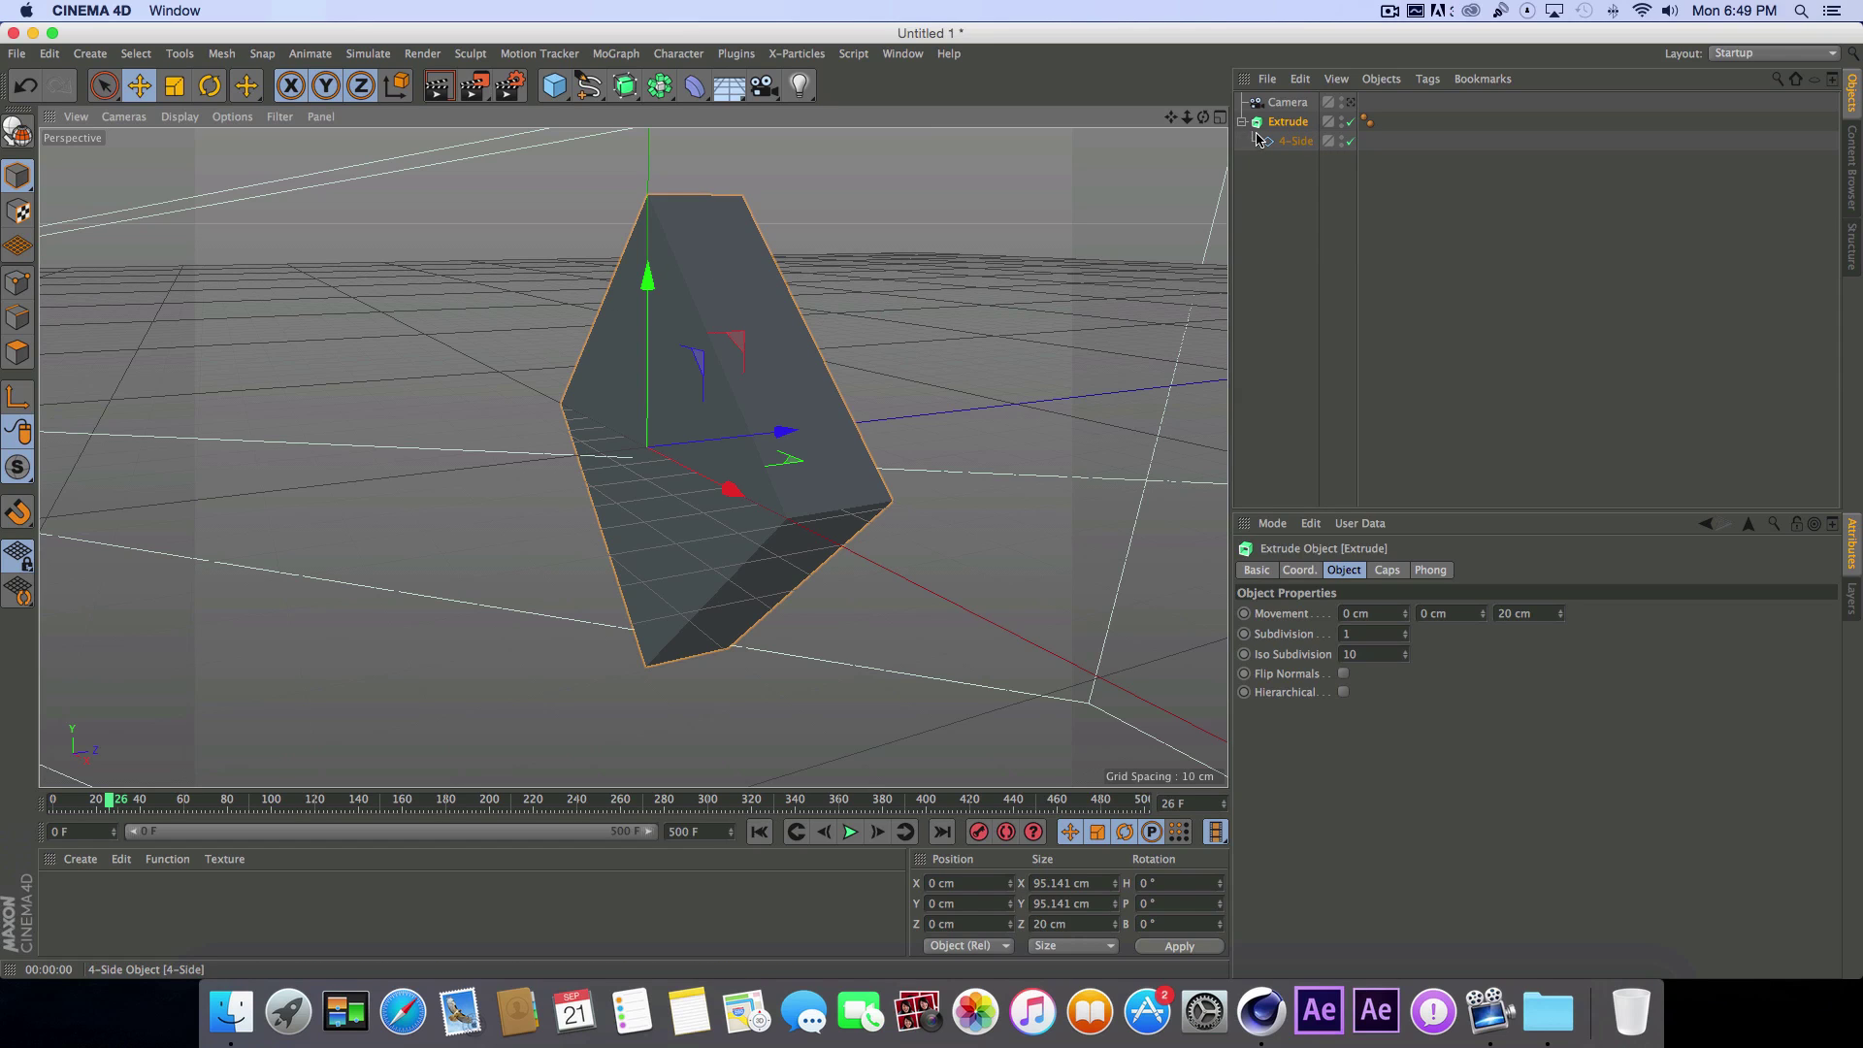
click(1536, 613)
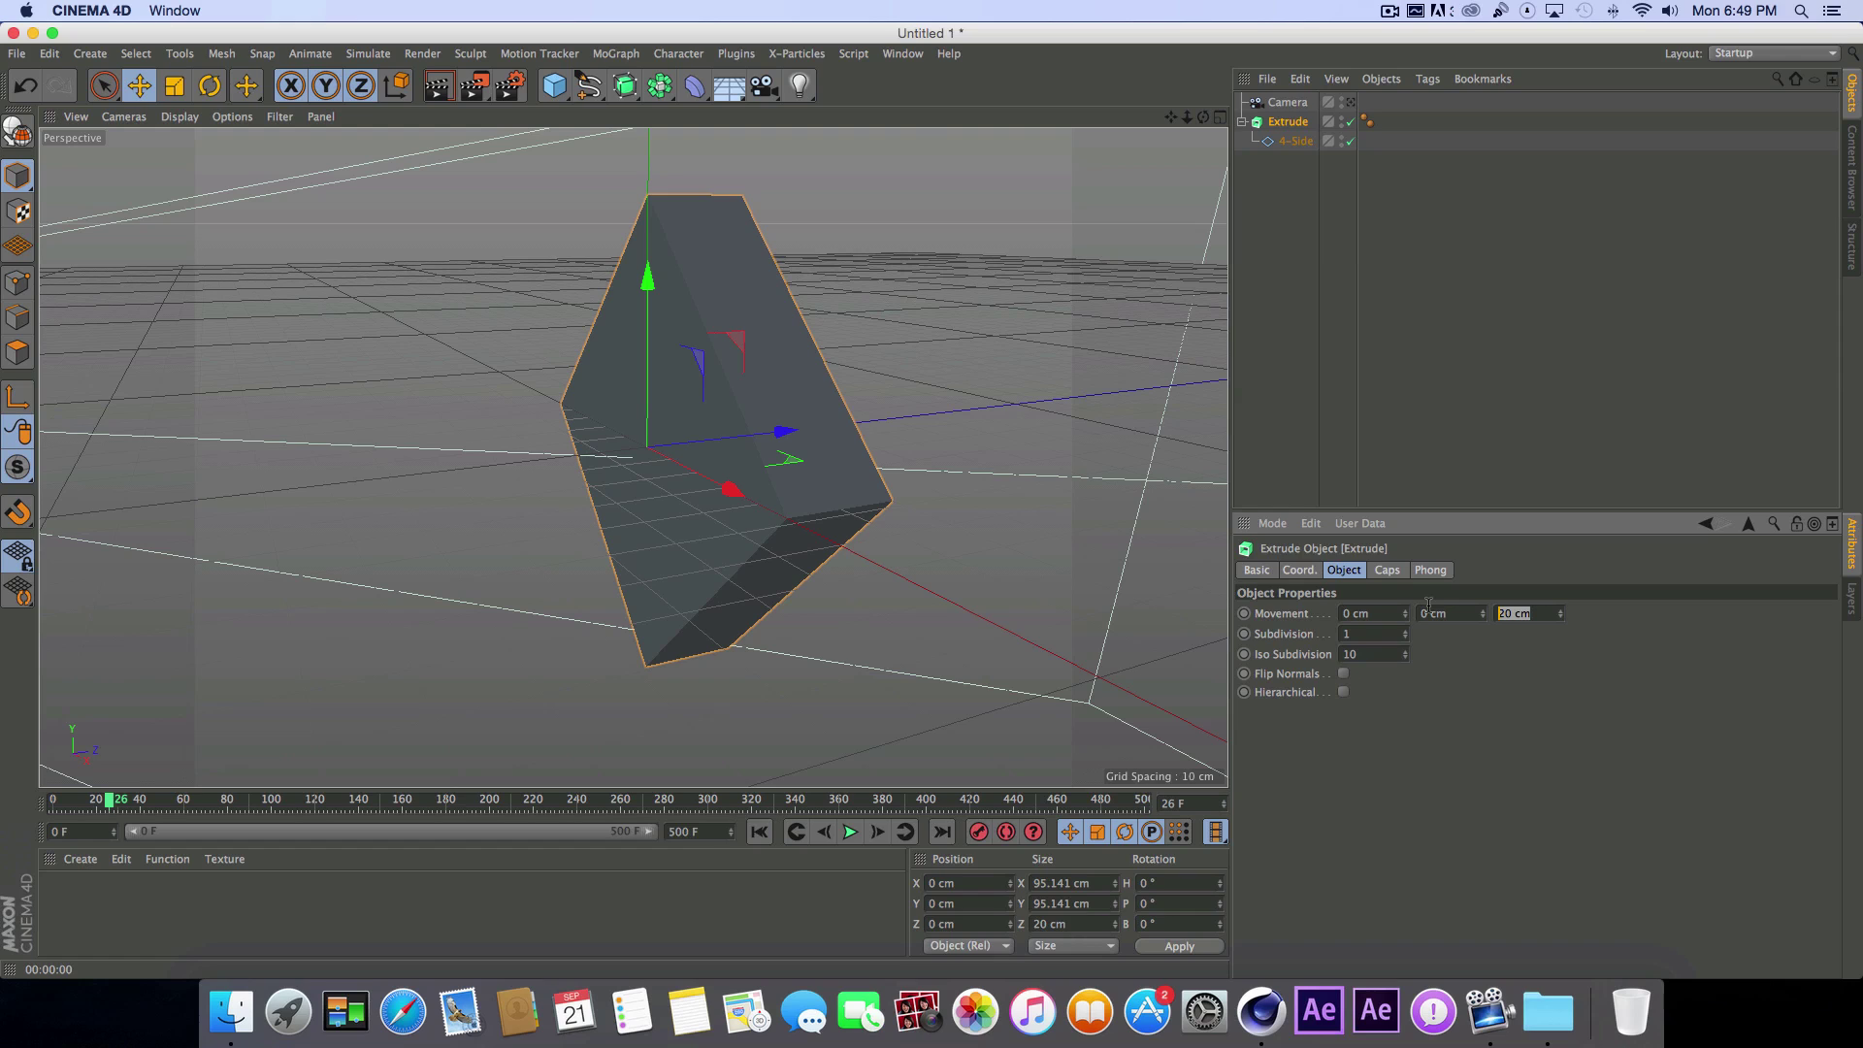
text(2)
key(Return)
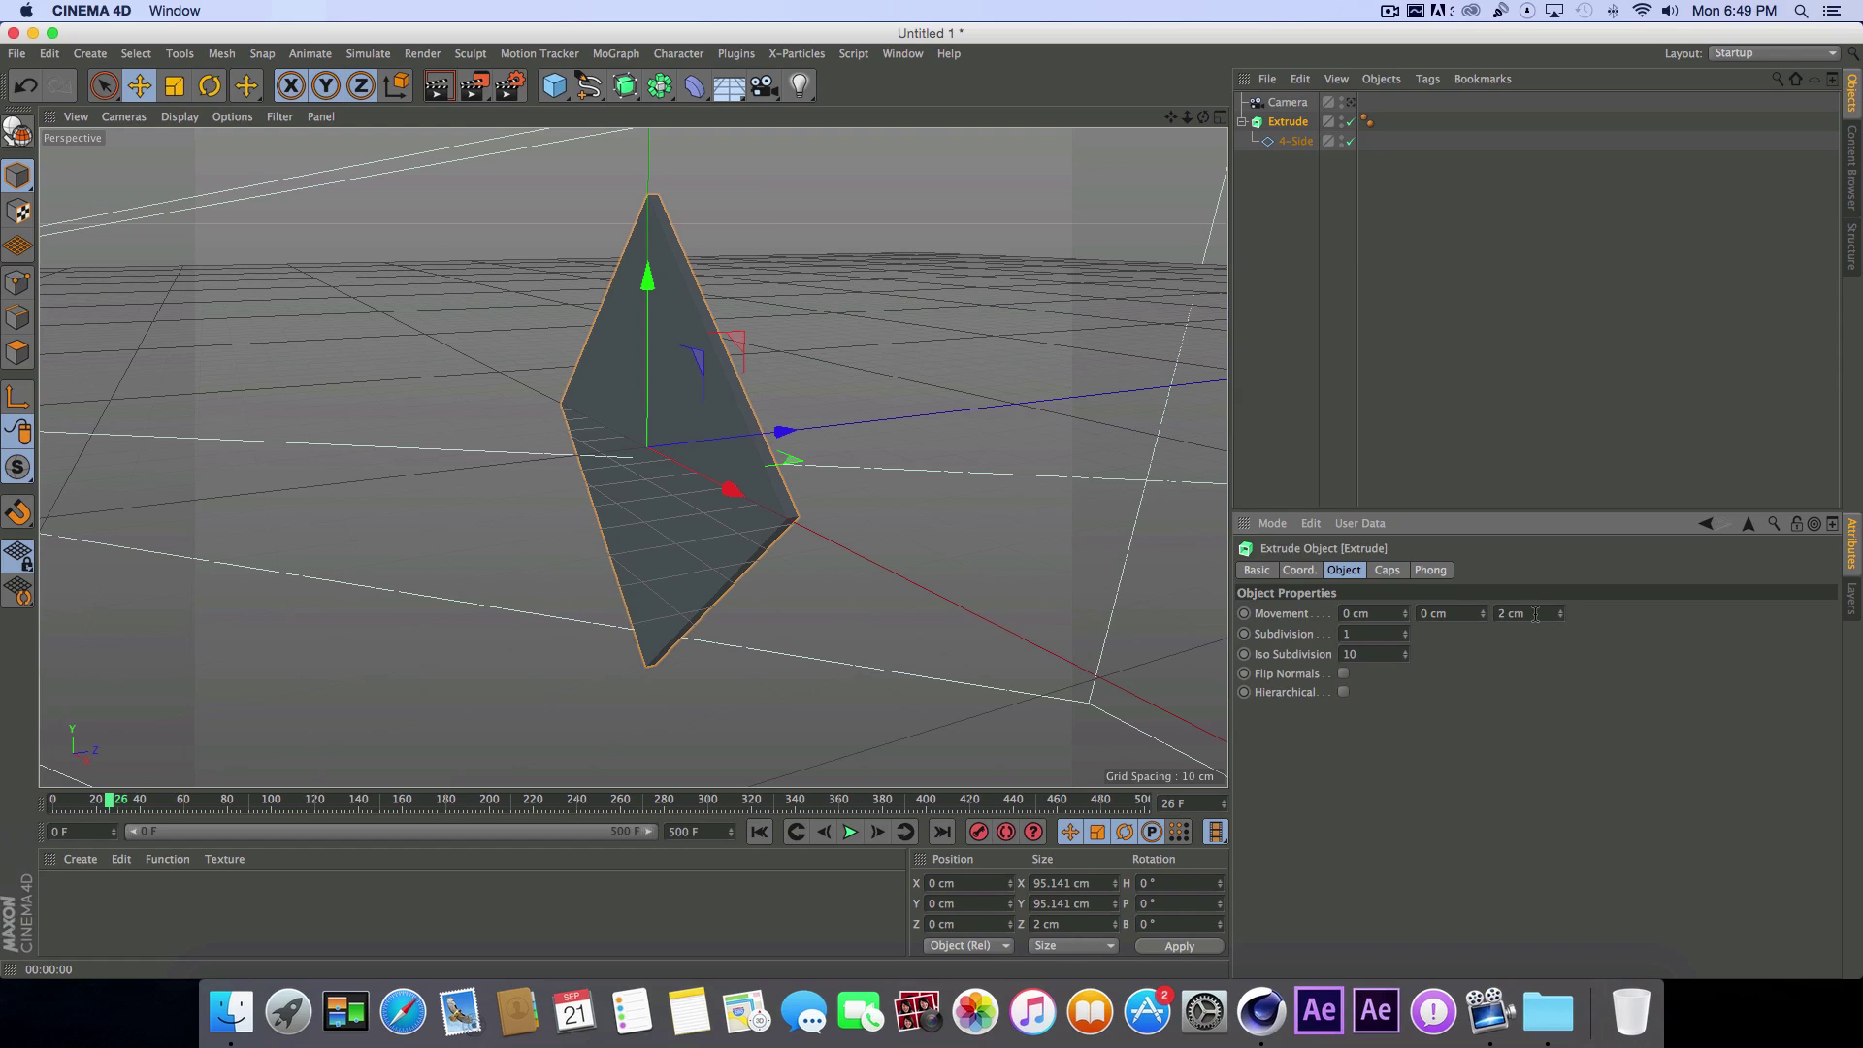
mouse_move(1203, 117)
mouse_down()
mouse_move(1227, 122)
mouse_move(1044, 165)
mouse_move(1206, 104)
mouse_move(1106, 145)
mouse_move(1225, 134)
mouse_move(1193, 135)
mouse_up()
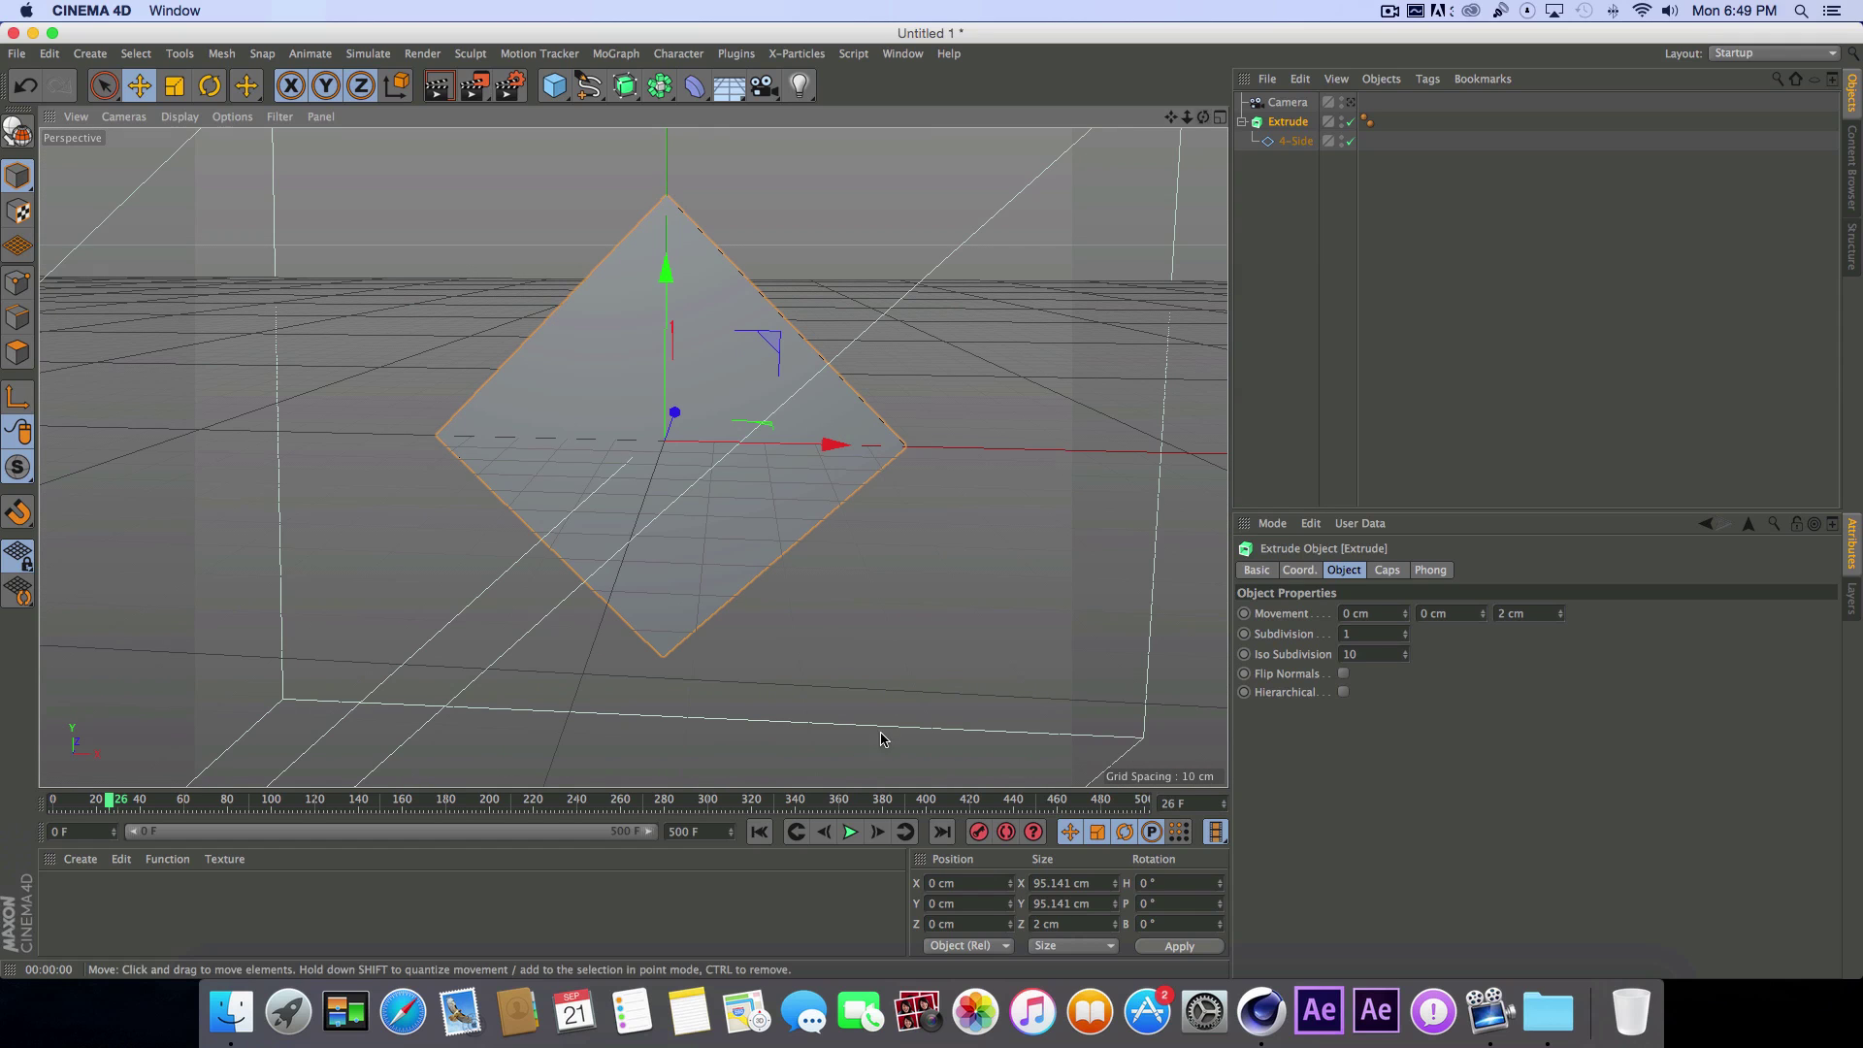
Step: Play the thin extruded diamond's growth animation from the start several times to check it
click(759, 831)
click(850, 832)
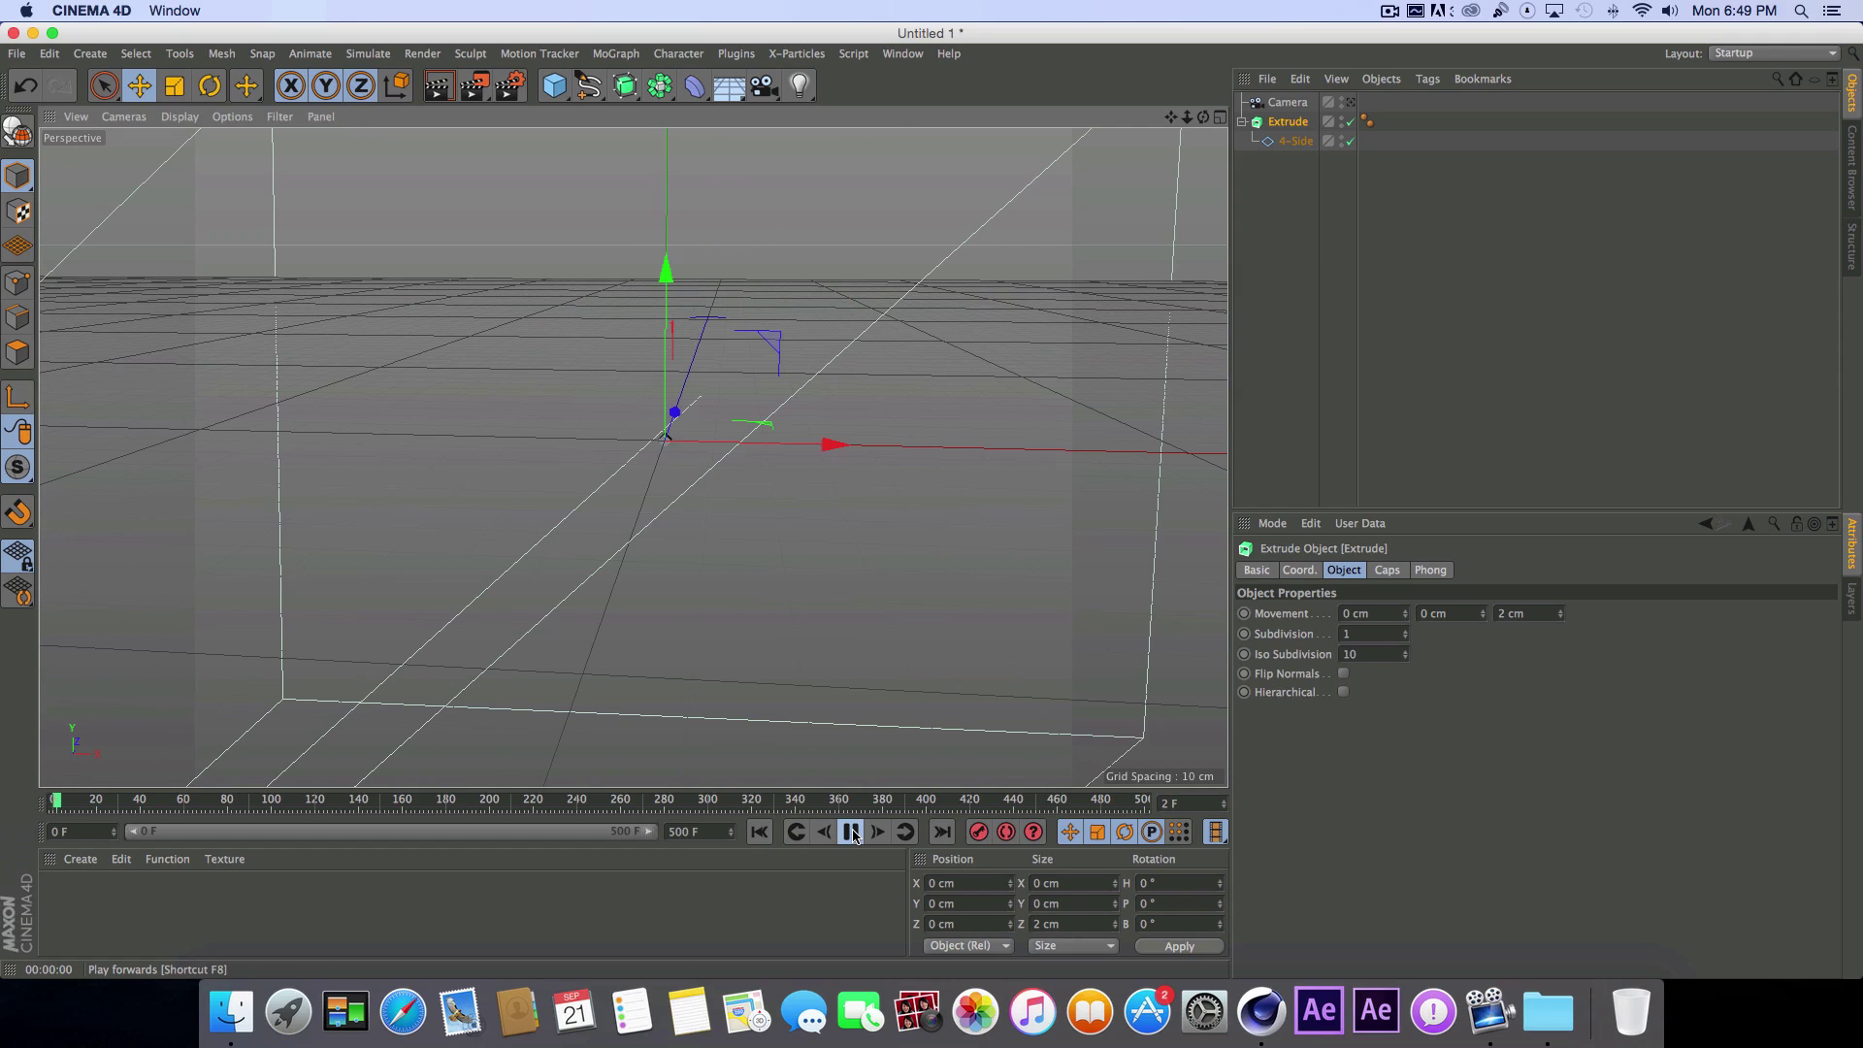
click(766, 836)
click(849, 832)
click(843, 835)
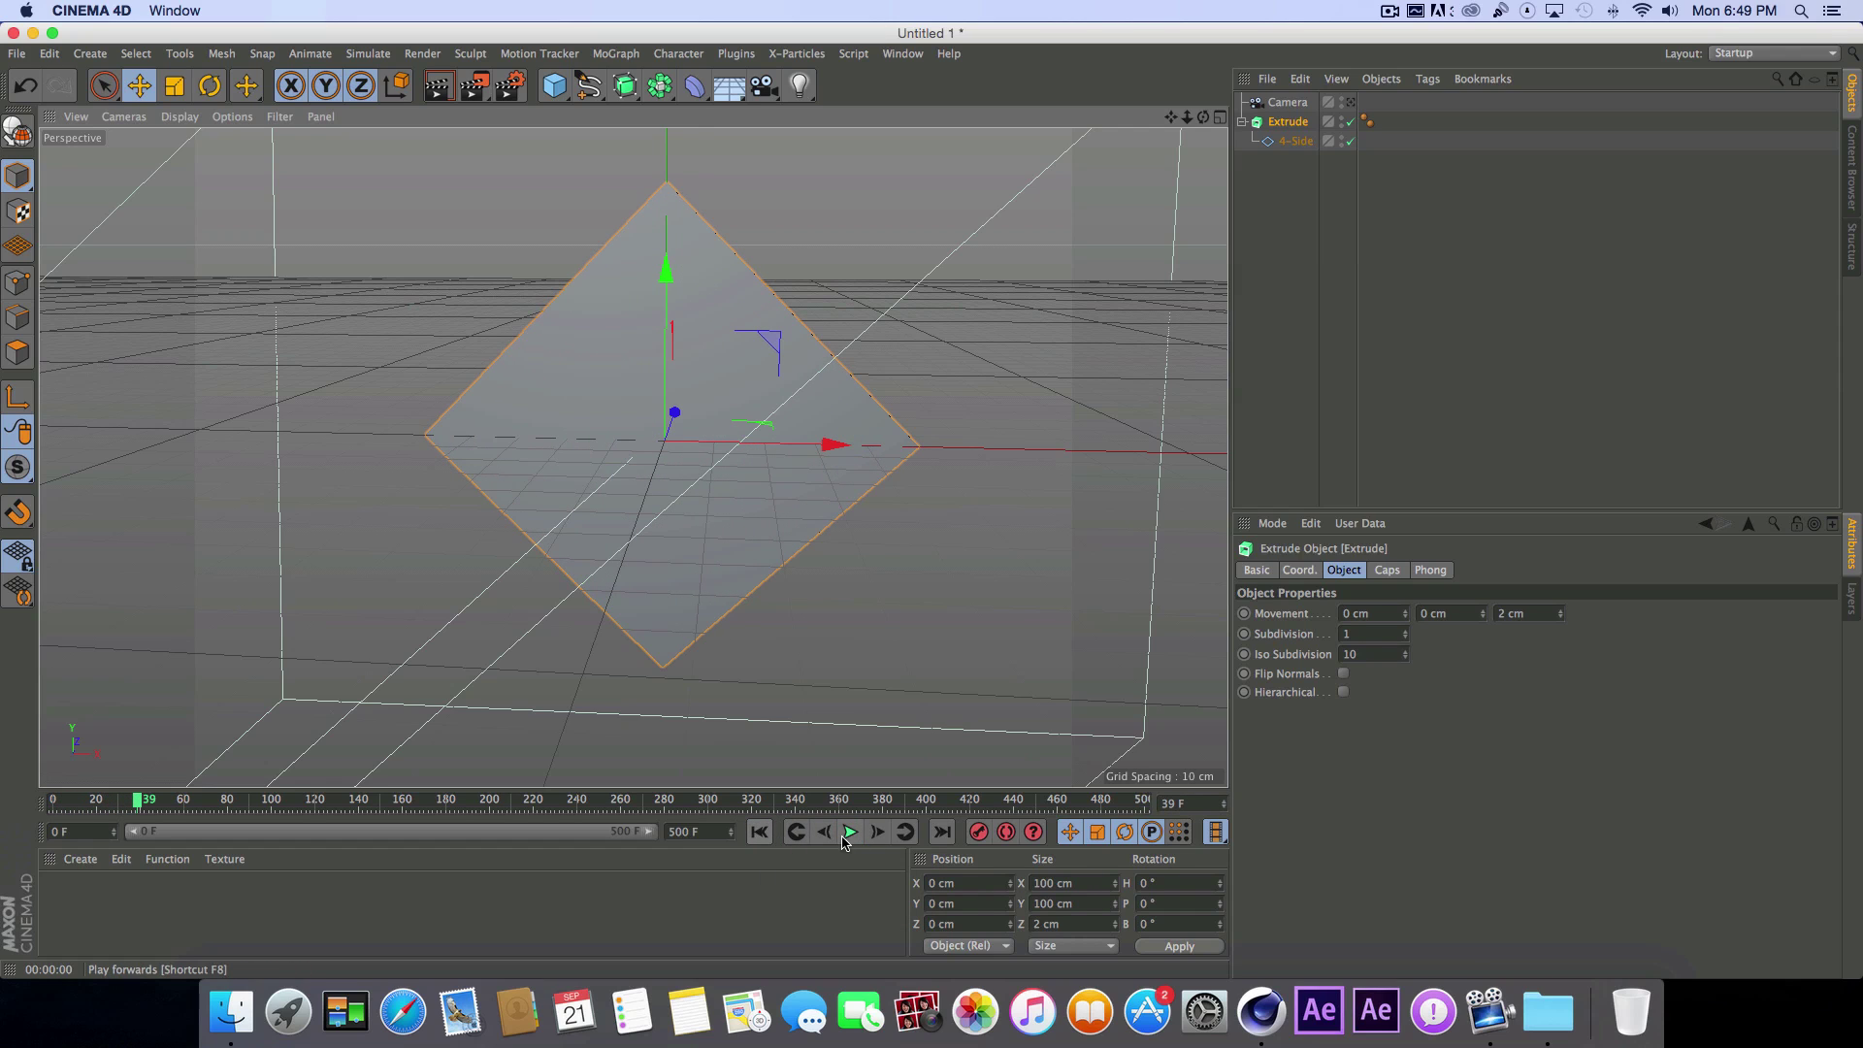
click(759, 833)
click(849, 832)
click(849, 833)
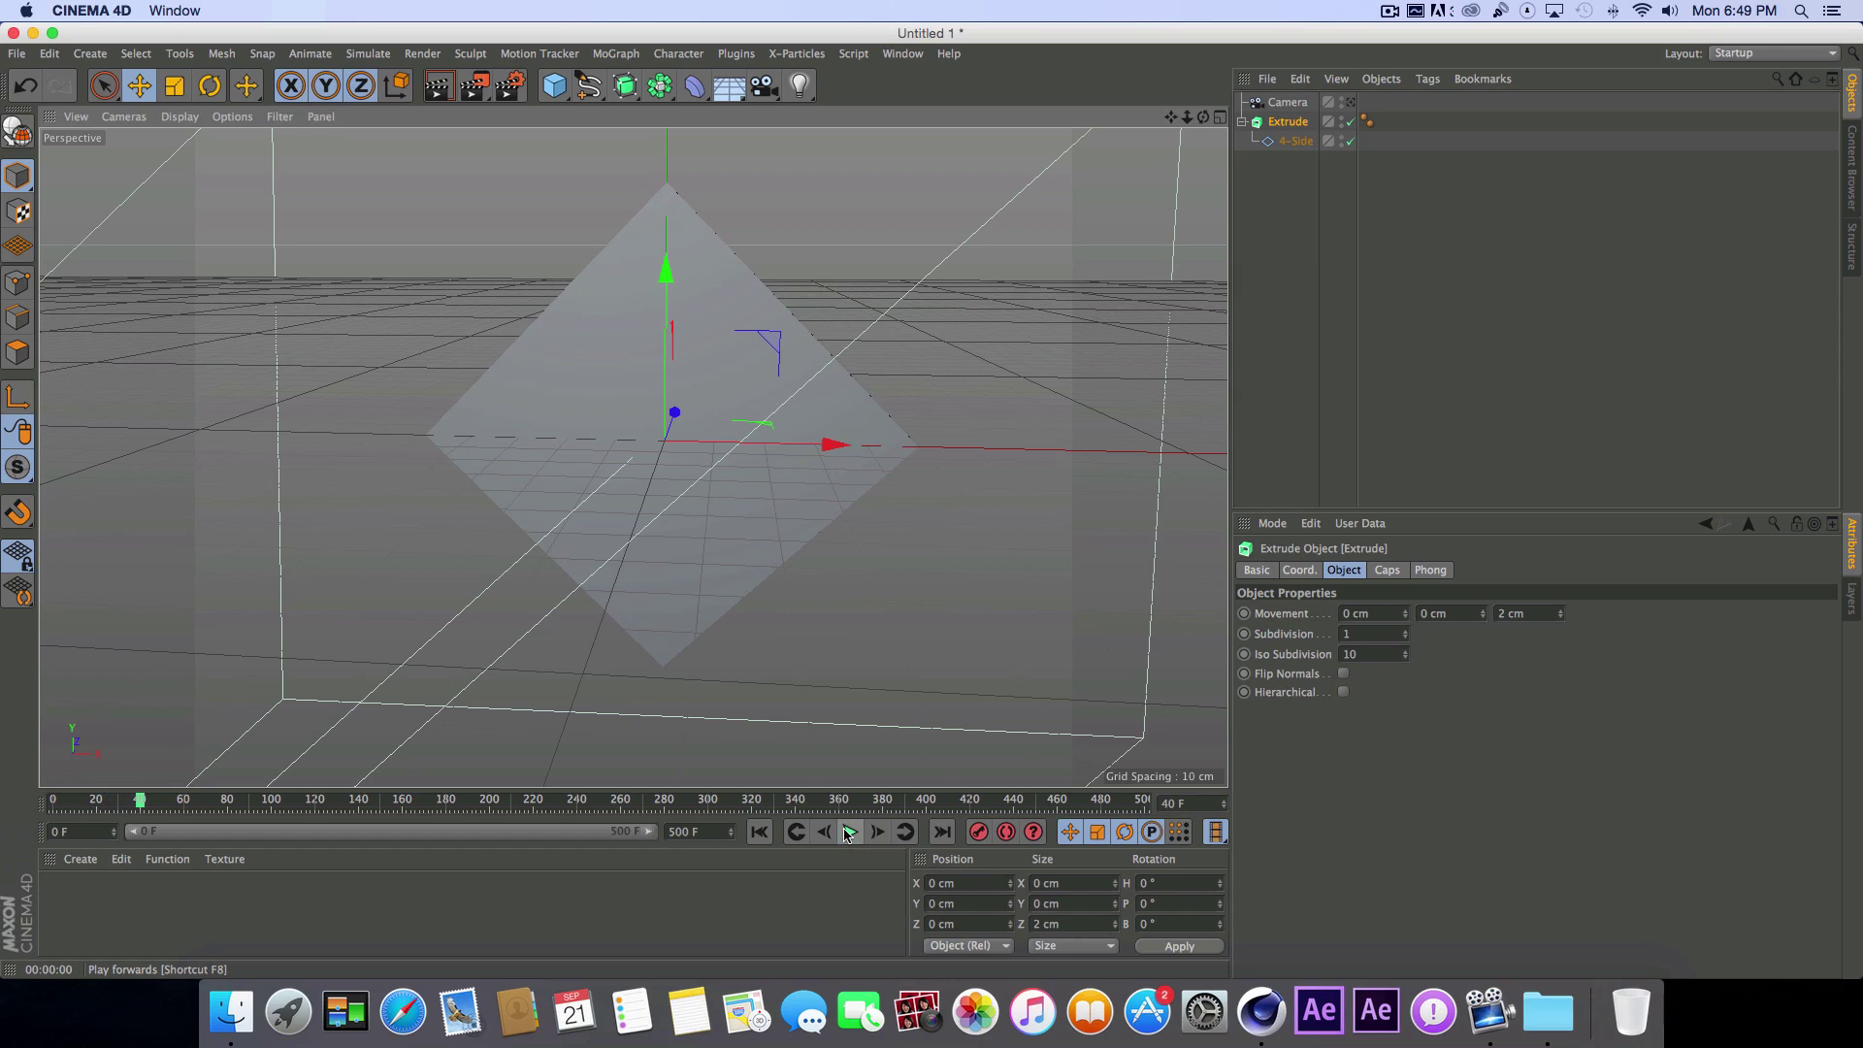
click(760, 832)
click(849, 833)
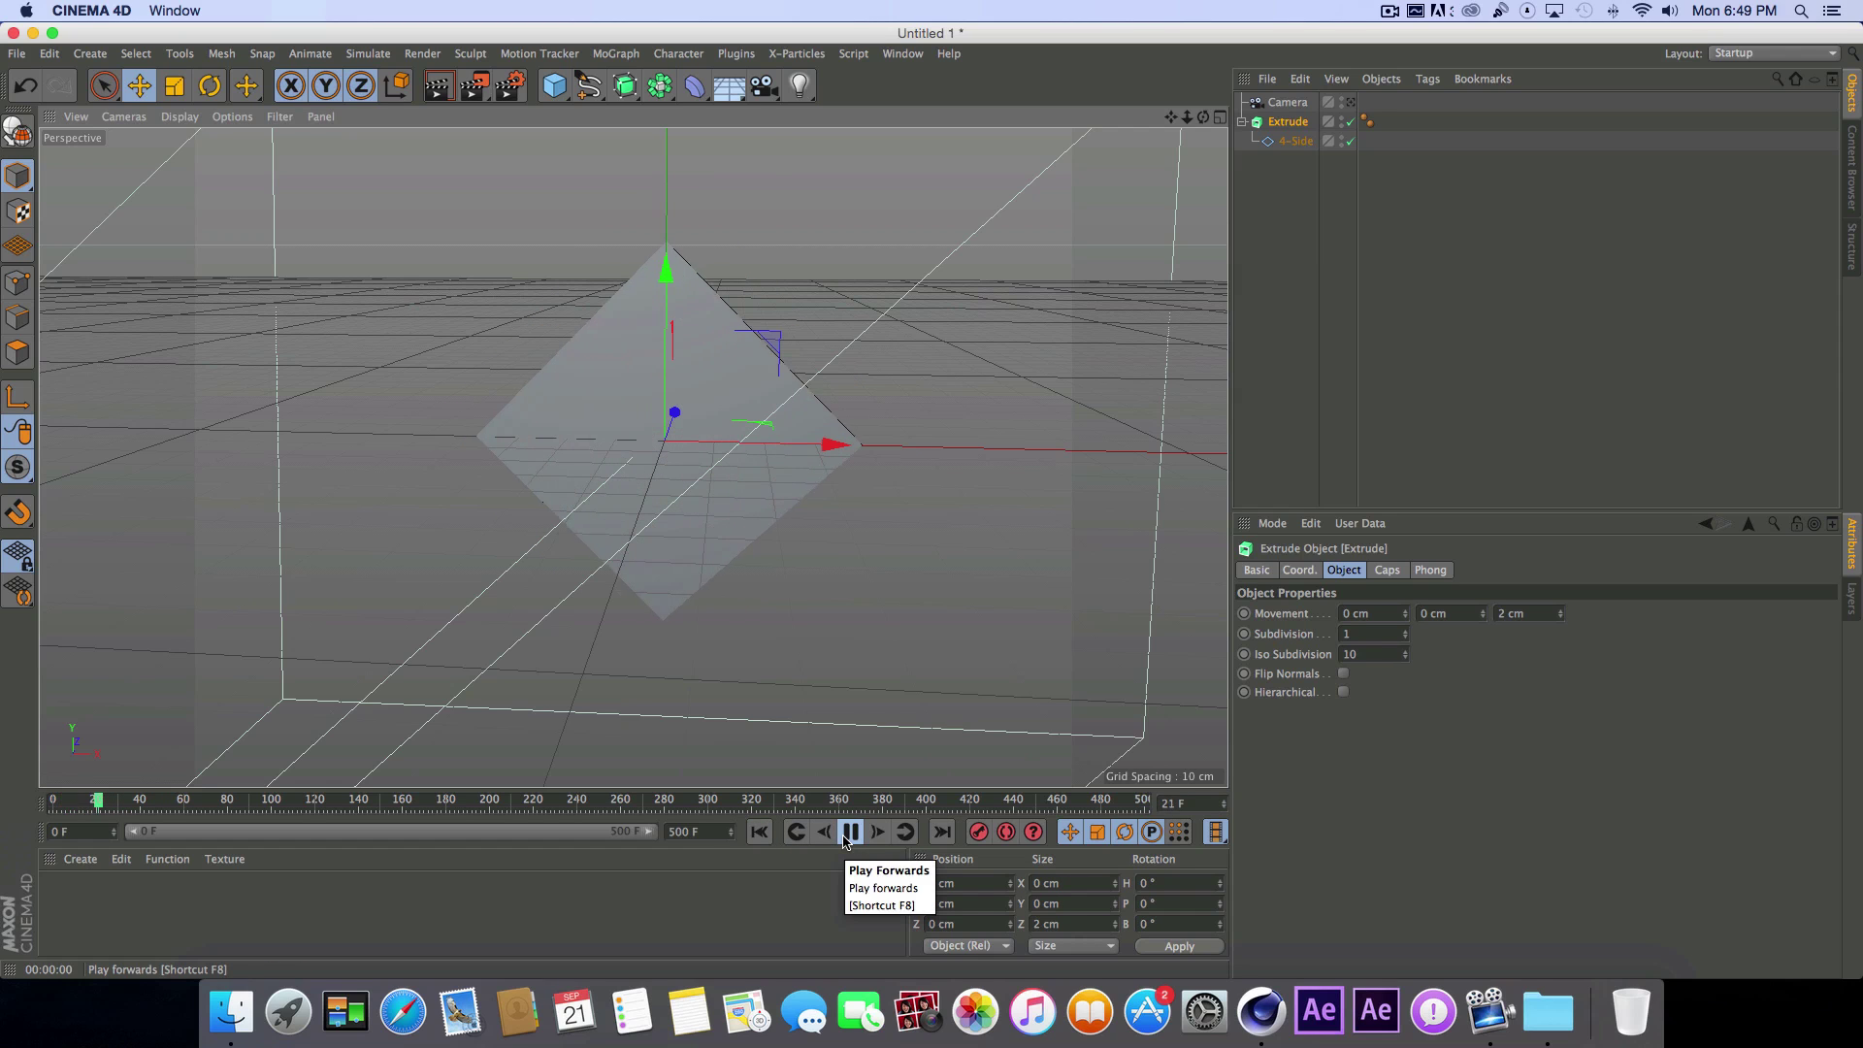
click(845, 836)
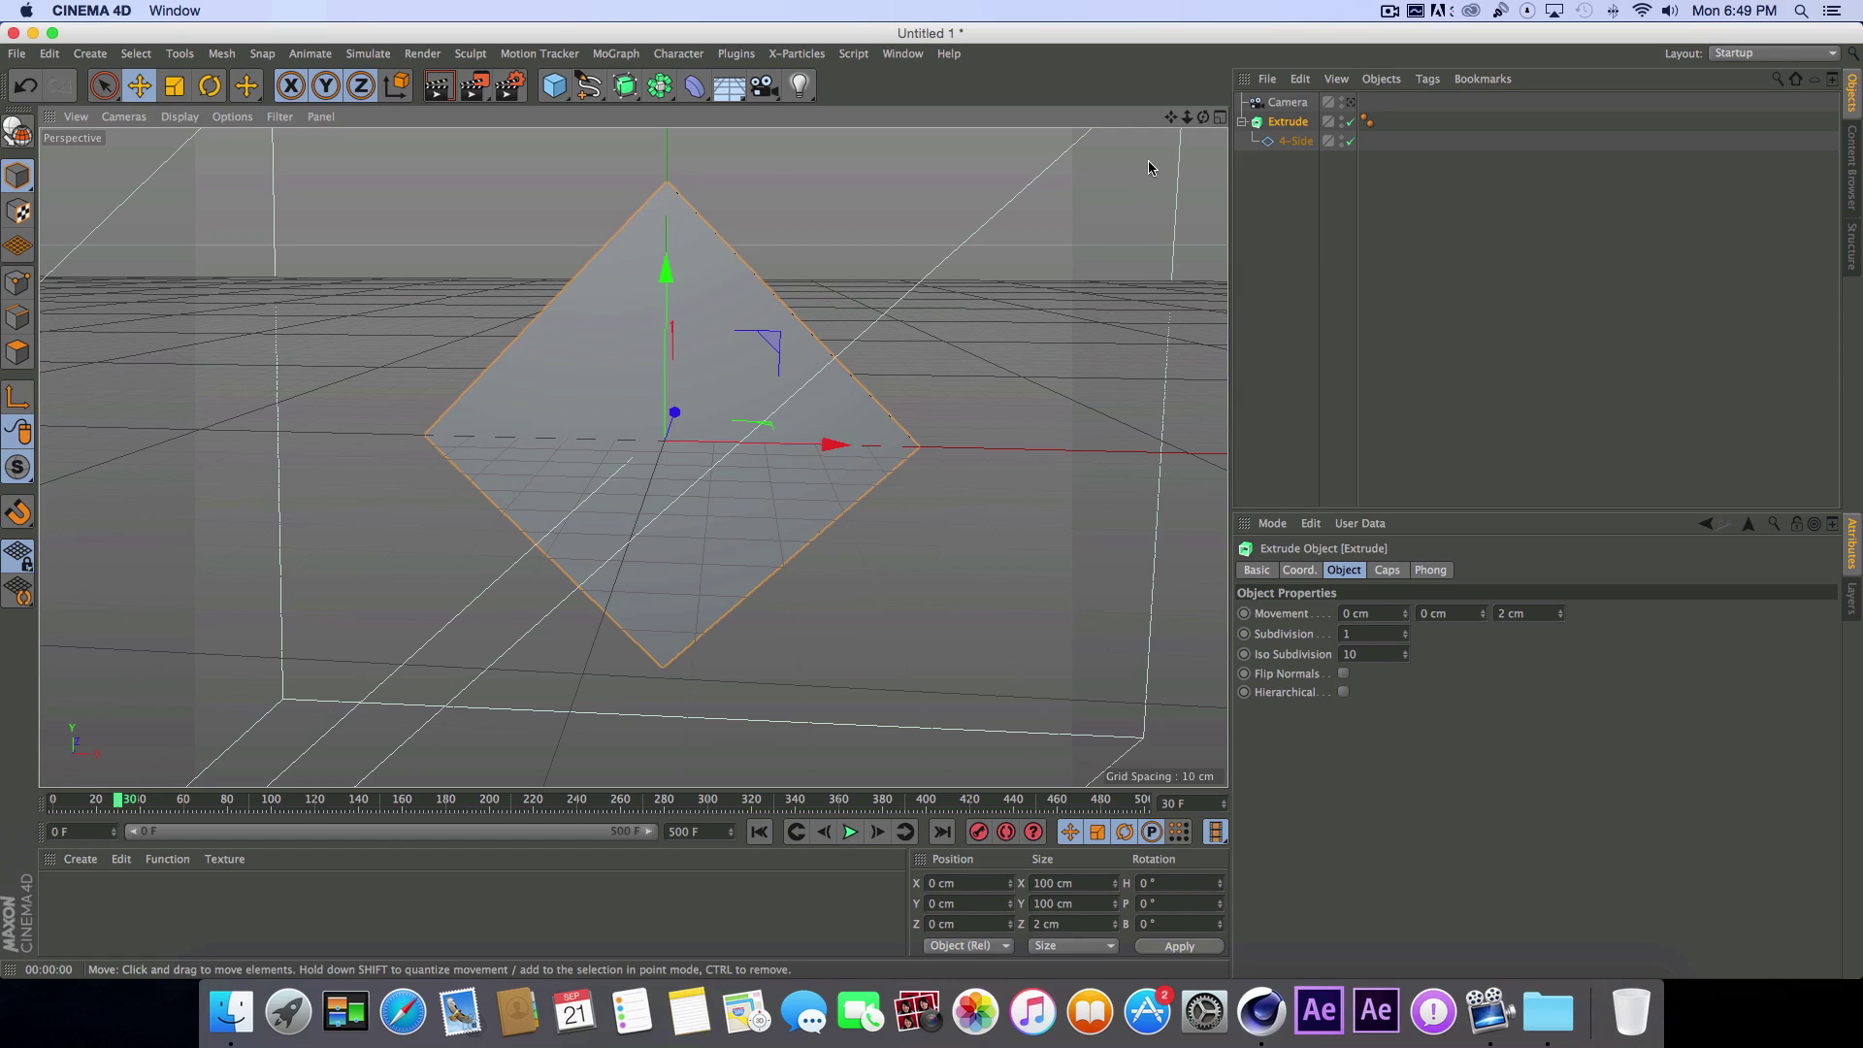
Step: Play the thin diamond's growth animation from the start and examine it from slightly different angles
mouse_move(1202, 117)
mouse_down()
mouse_move(1164, 146)
mouse_move(1224, 130)
mouse_move(1210, 126)
mouse_up()
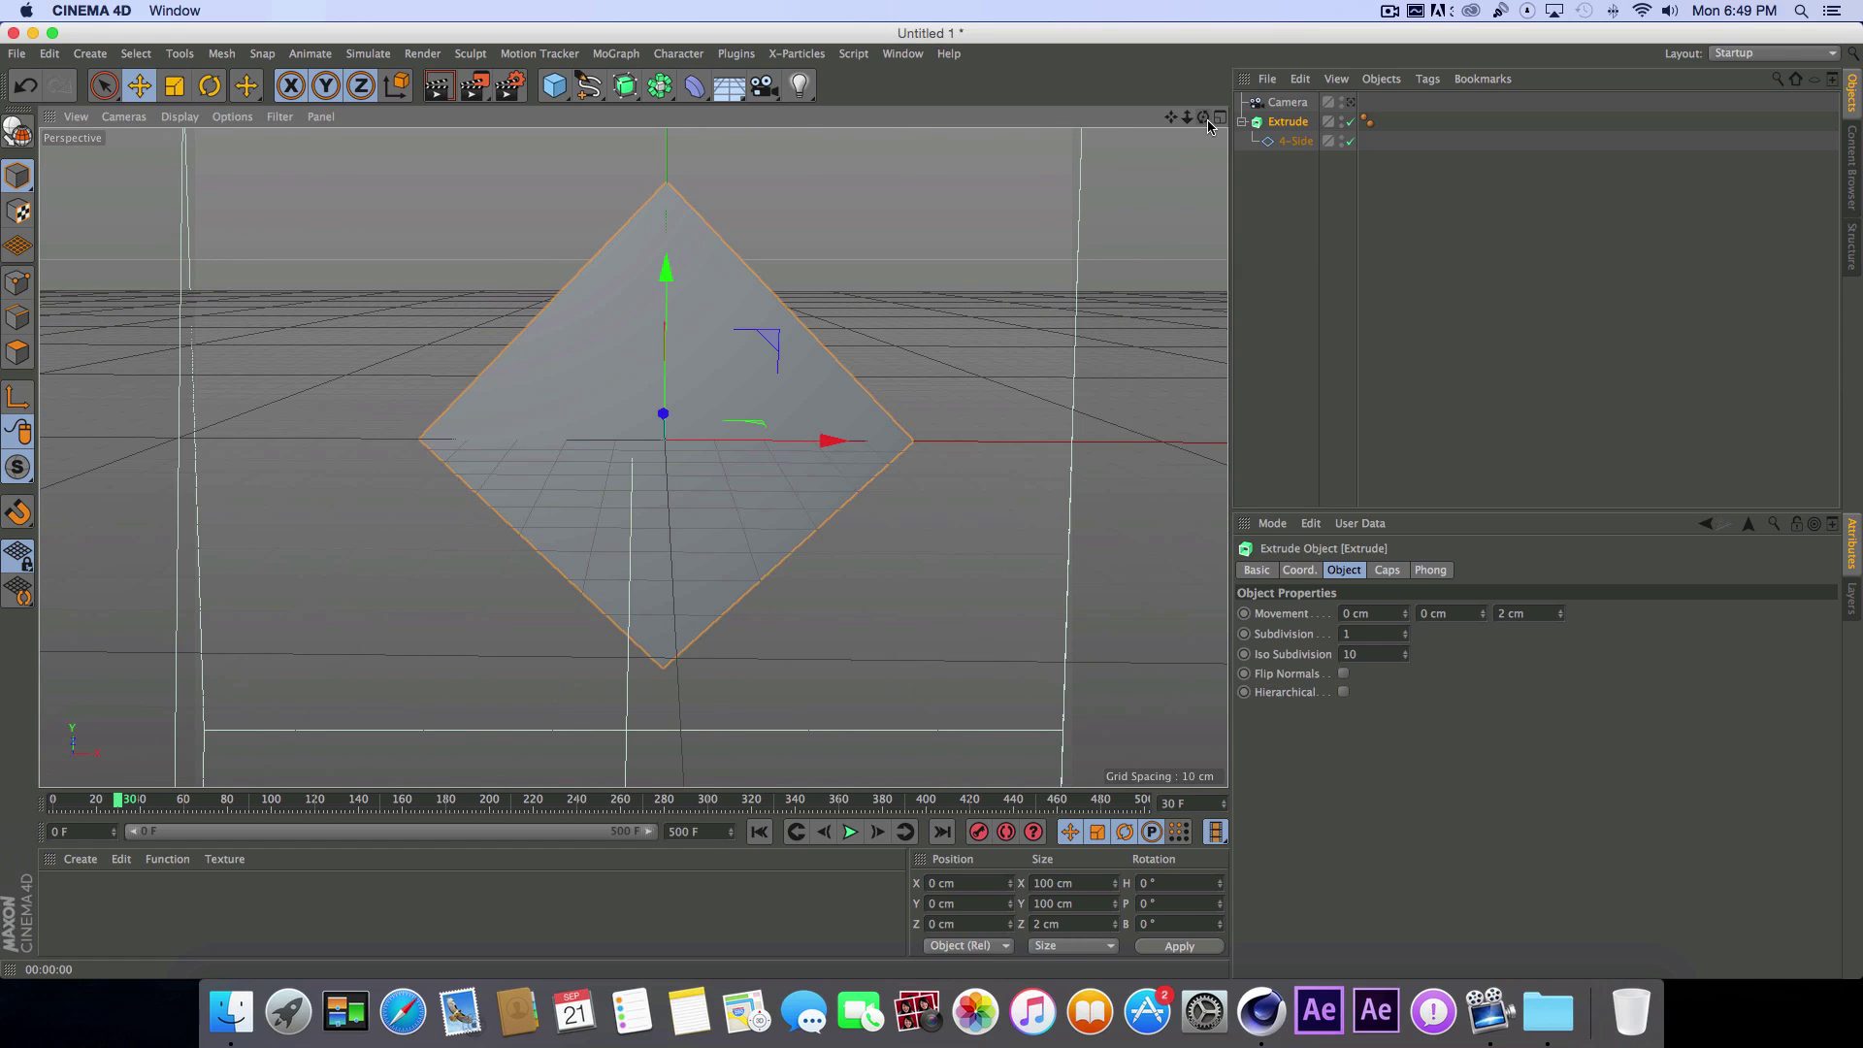
drag(1210, 124, 1210, 124)
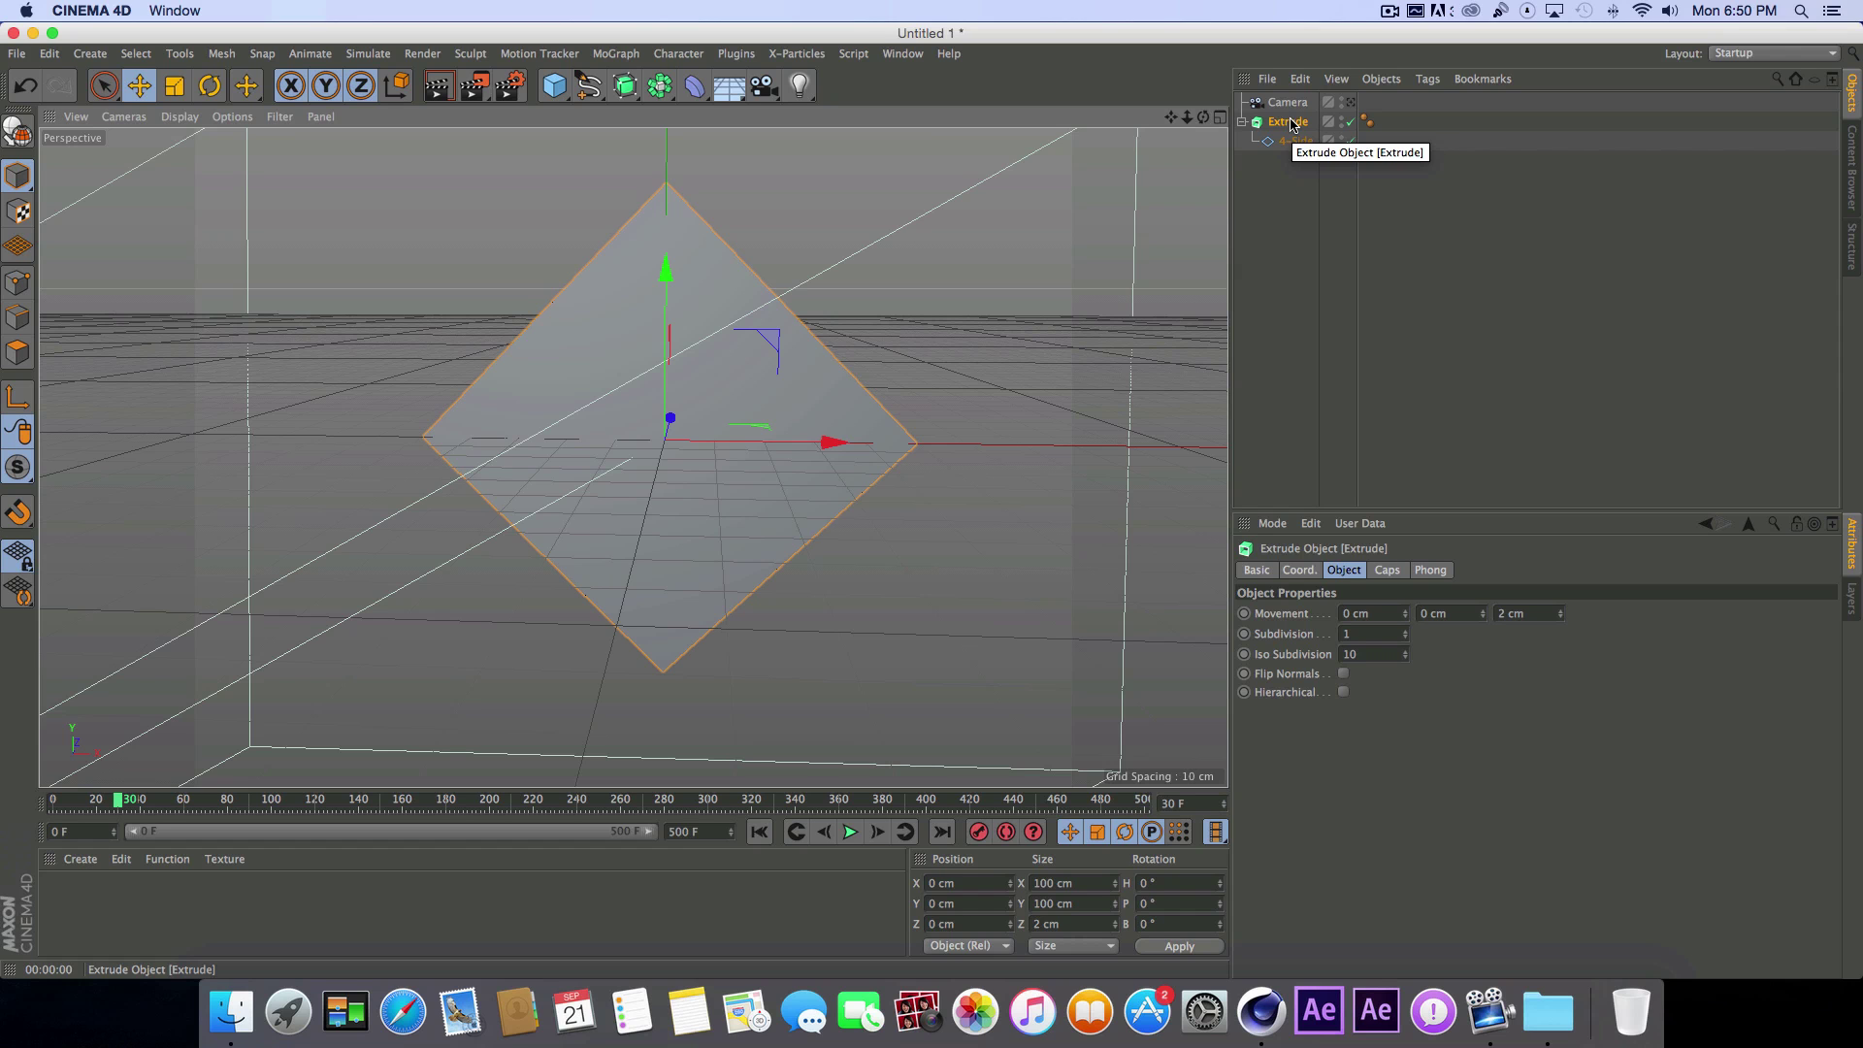
mouse_move(1203, 116)
mouse_down()
mouse_move(1388, 167)
mouse_move(1208, 124)
mouse_up()
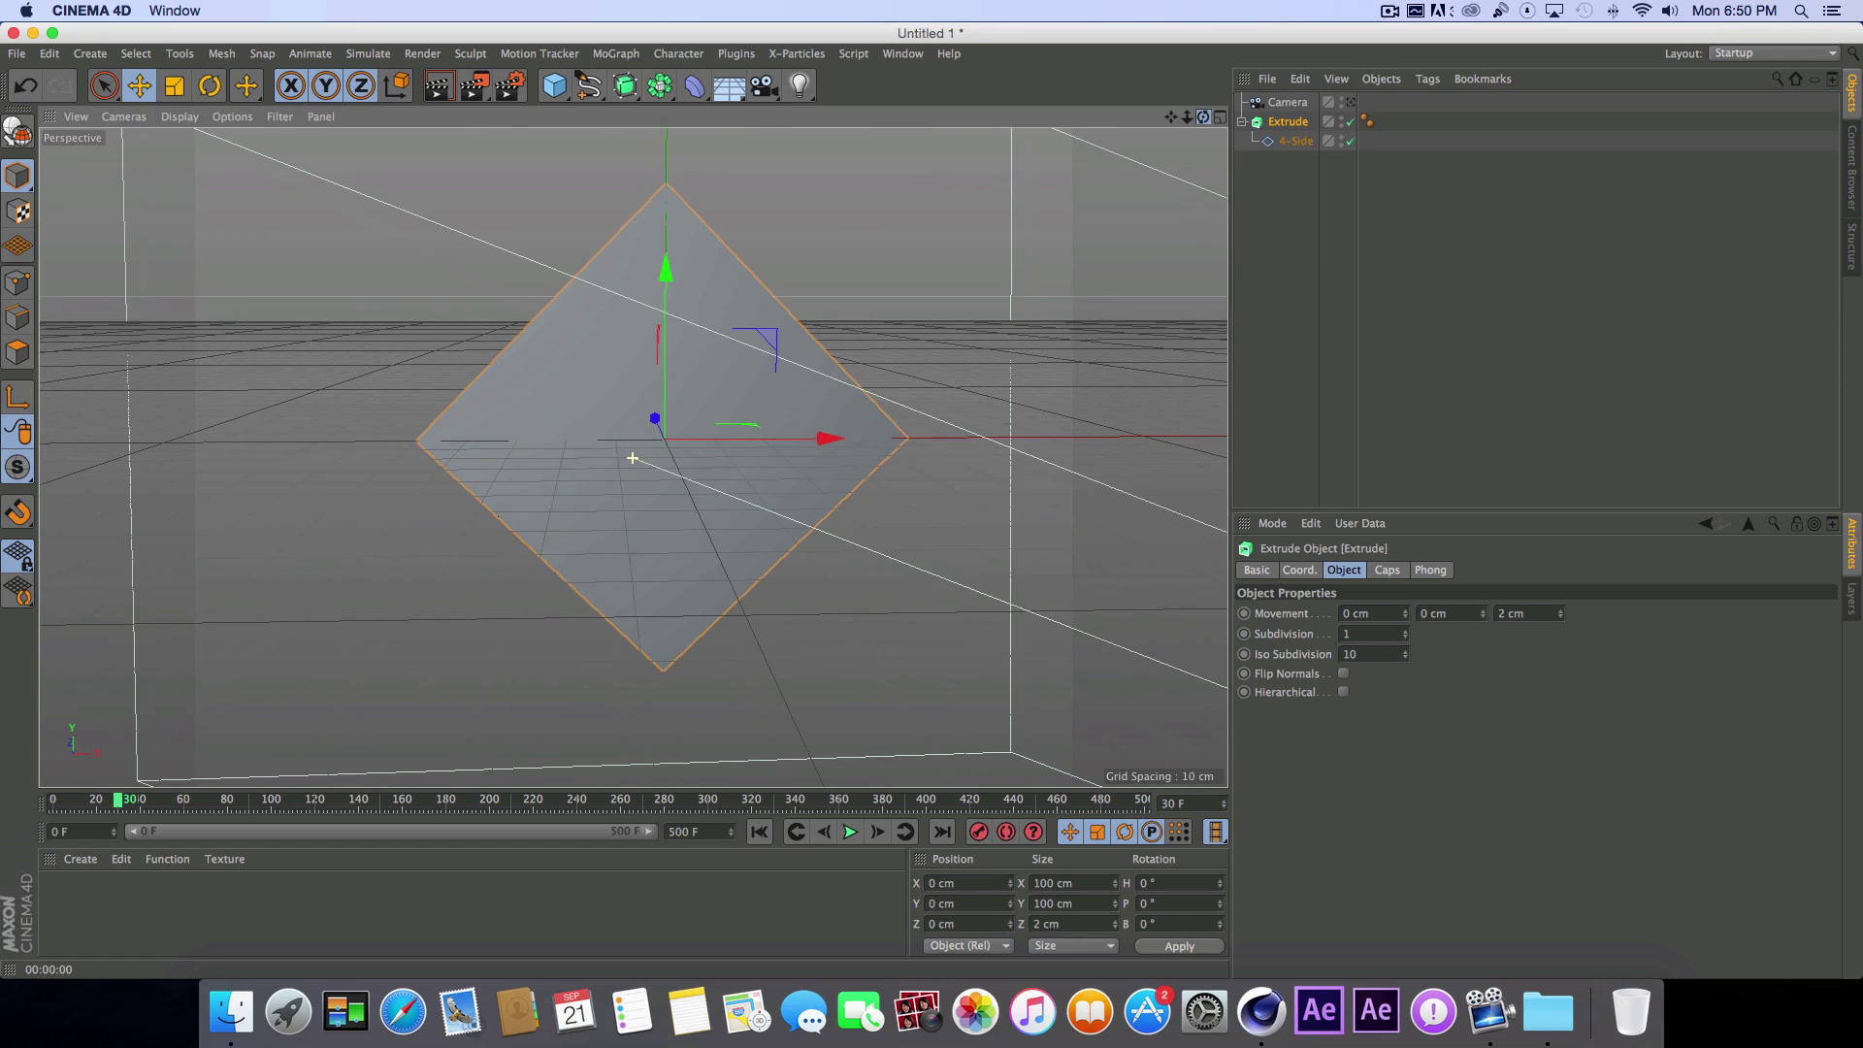
click(758, 831)
click(851, 833)
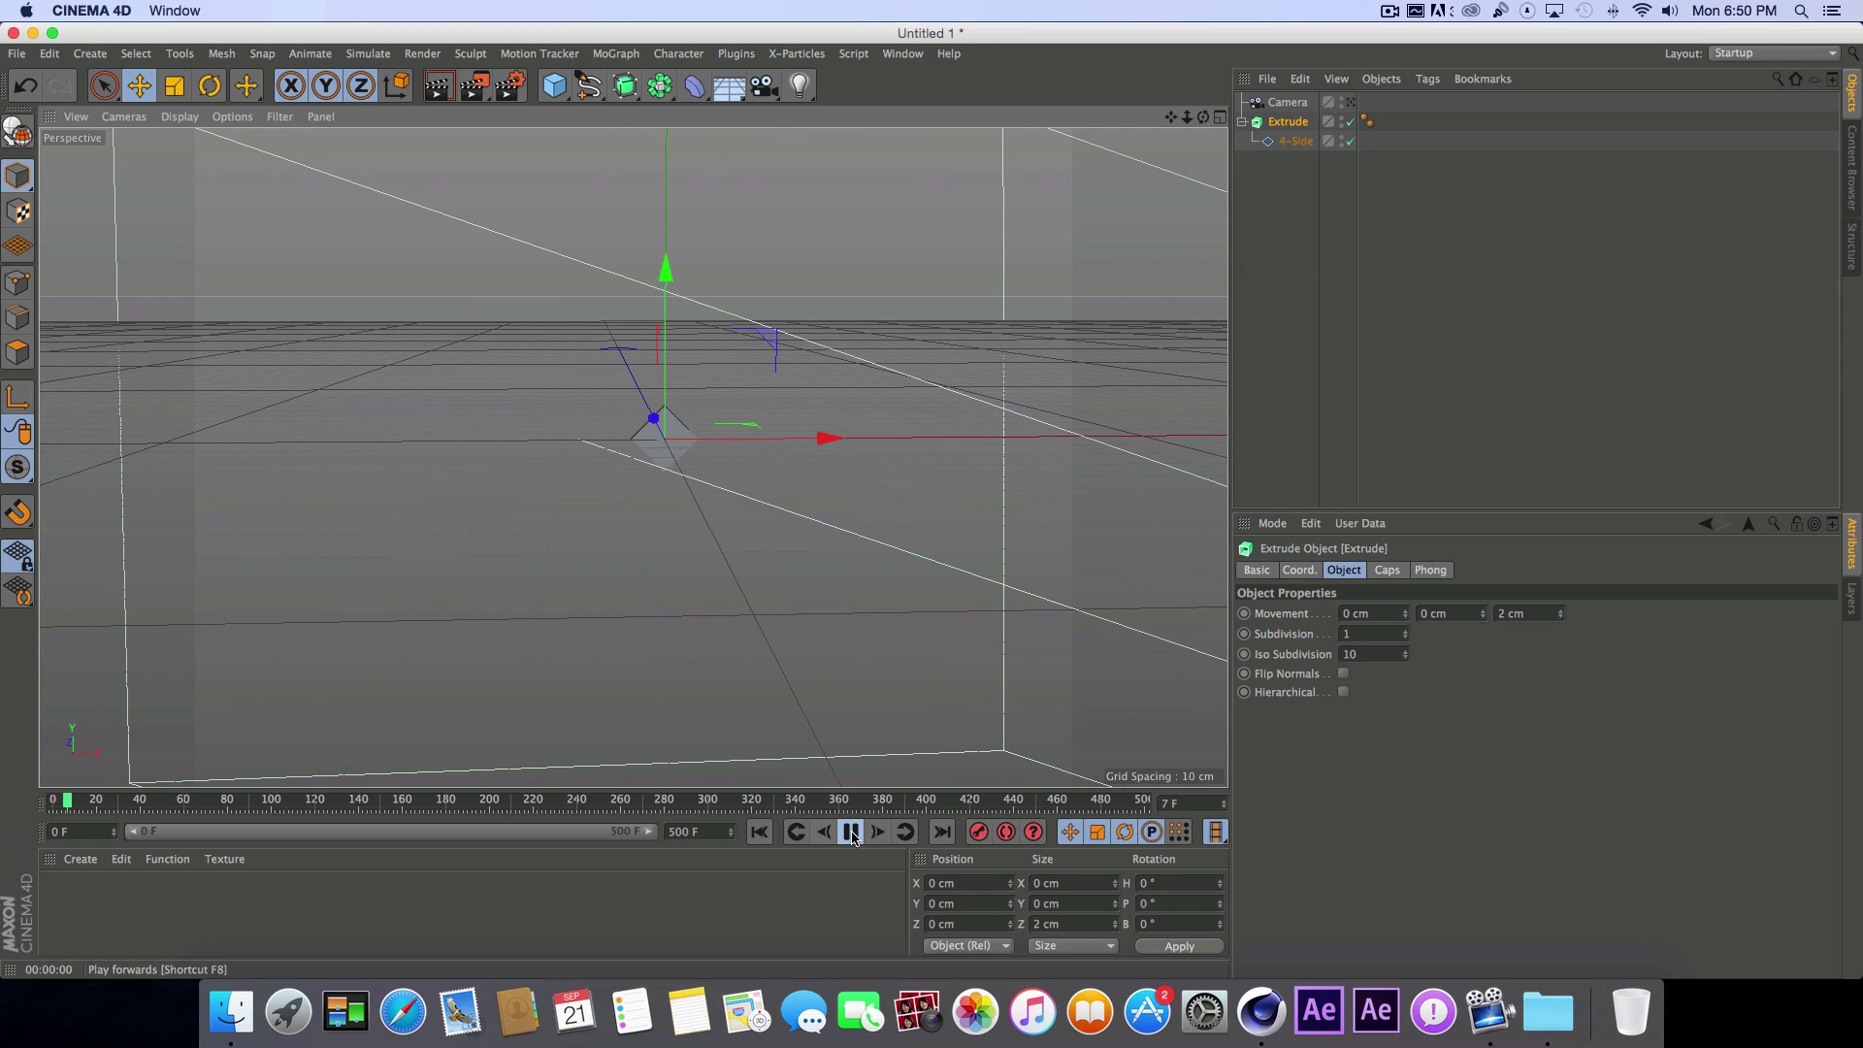
key(F8)
drag(1189, 120, 1173, 187)
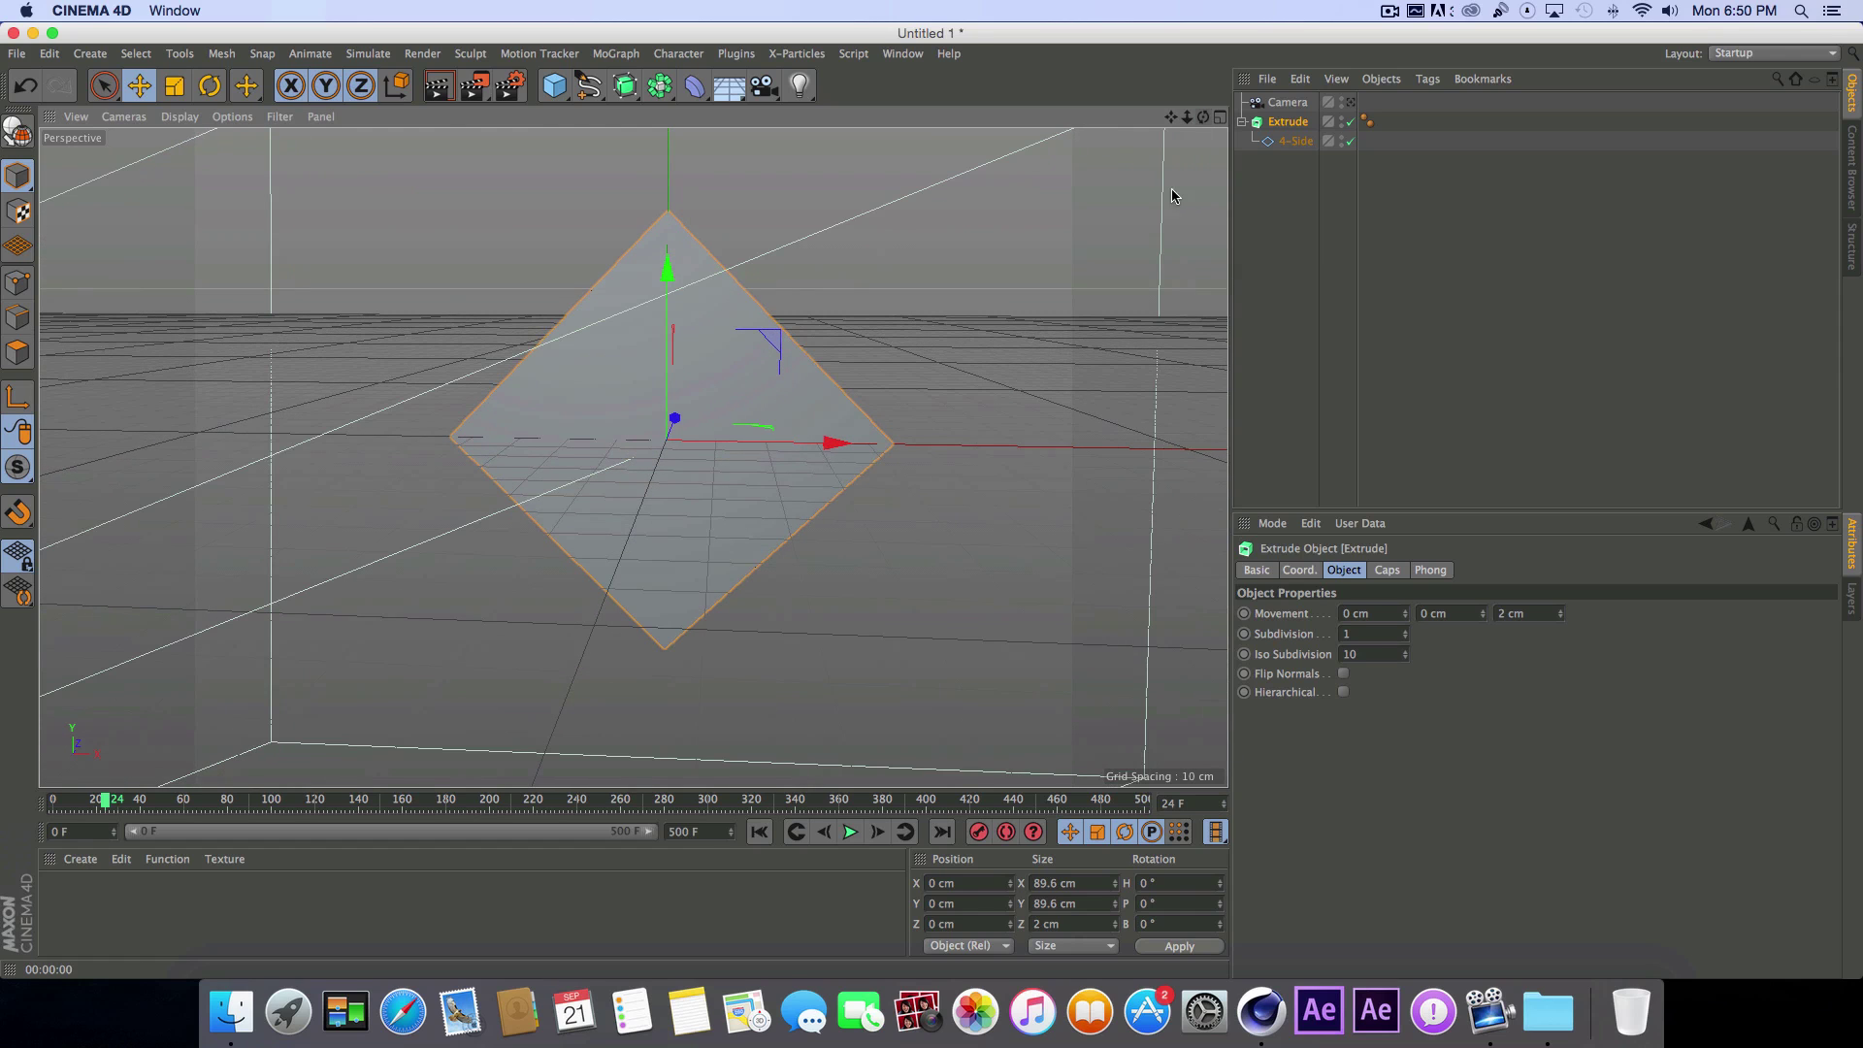
Step: Animate the extruded diamond's rotation from 0° bank at frame 0 to 180° bank at frame 30
click(760, 831)
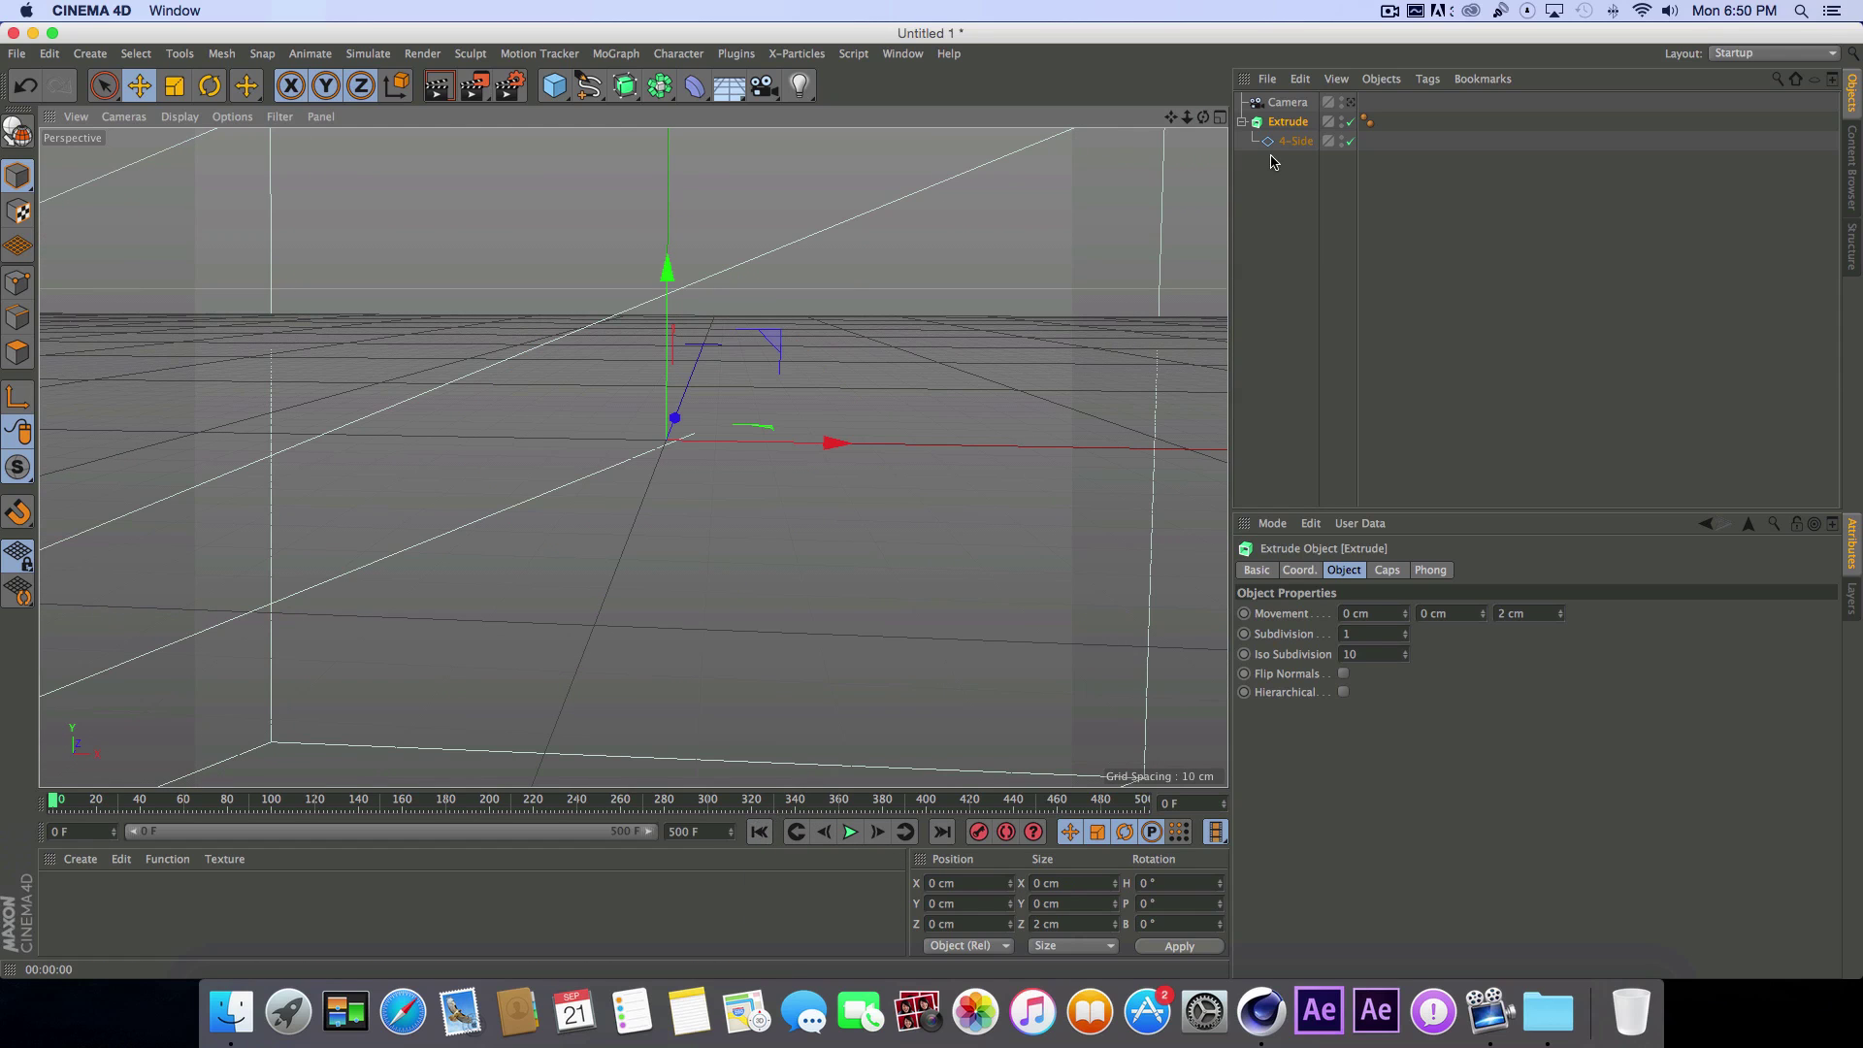
click(212, 89)
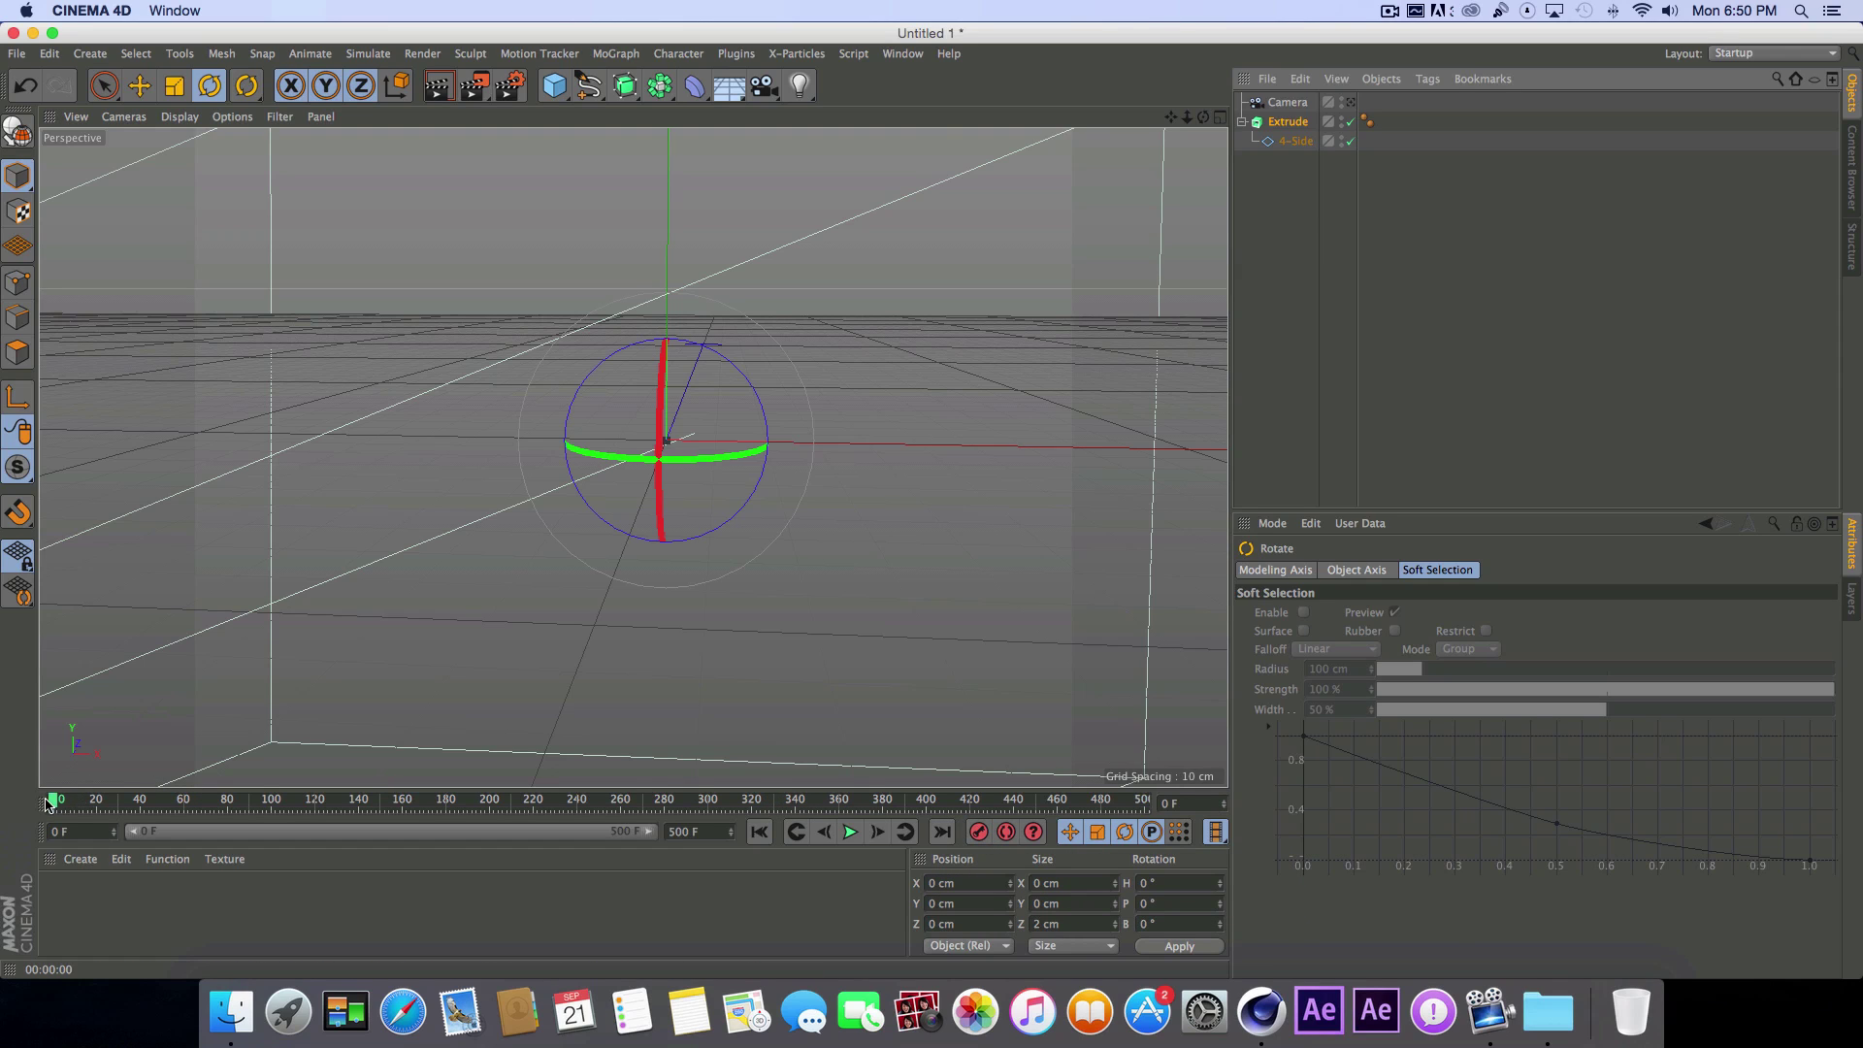
drag(55, 802, 120, 801)
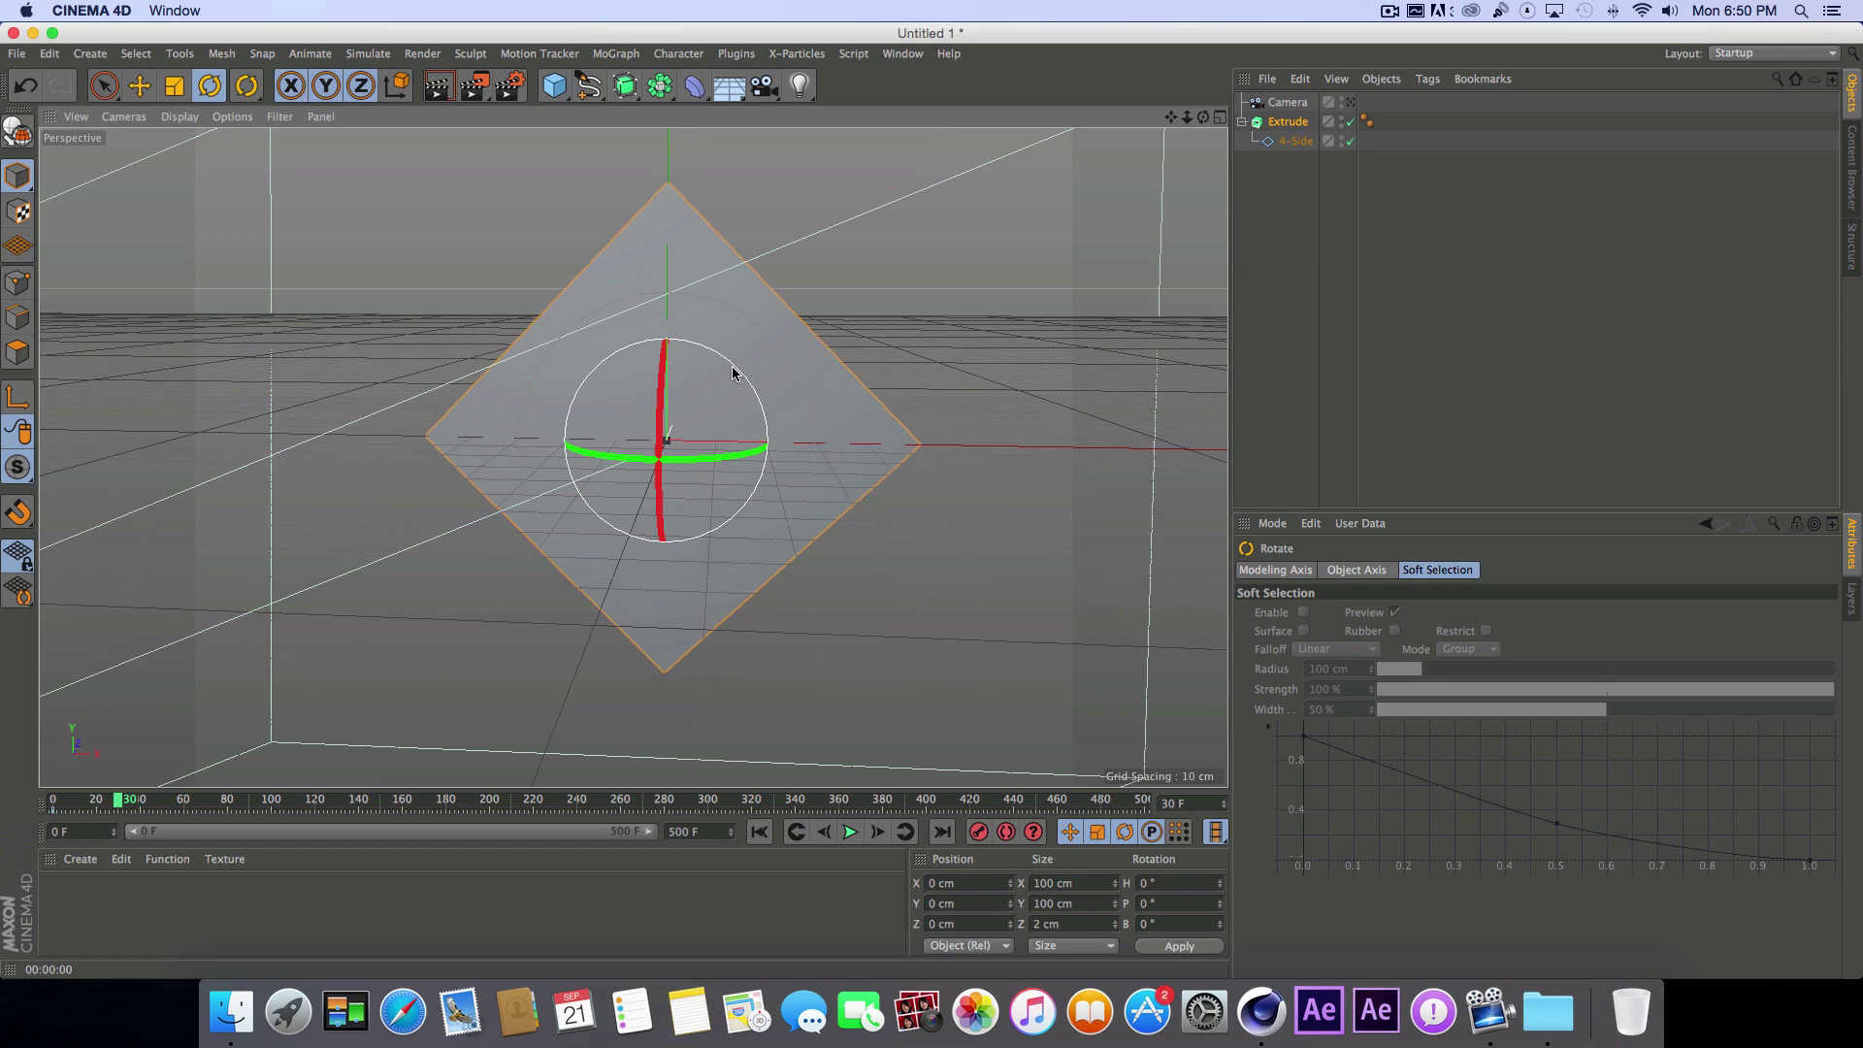
drag(733, 368, 605, 512)
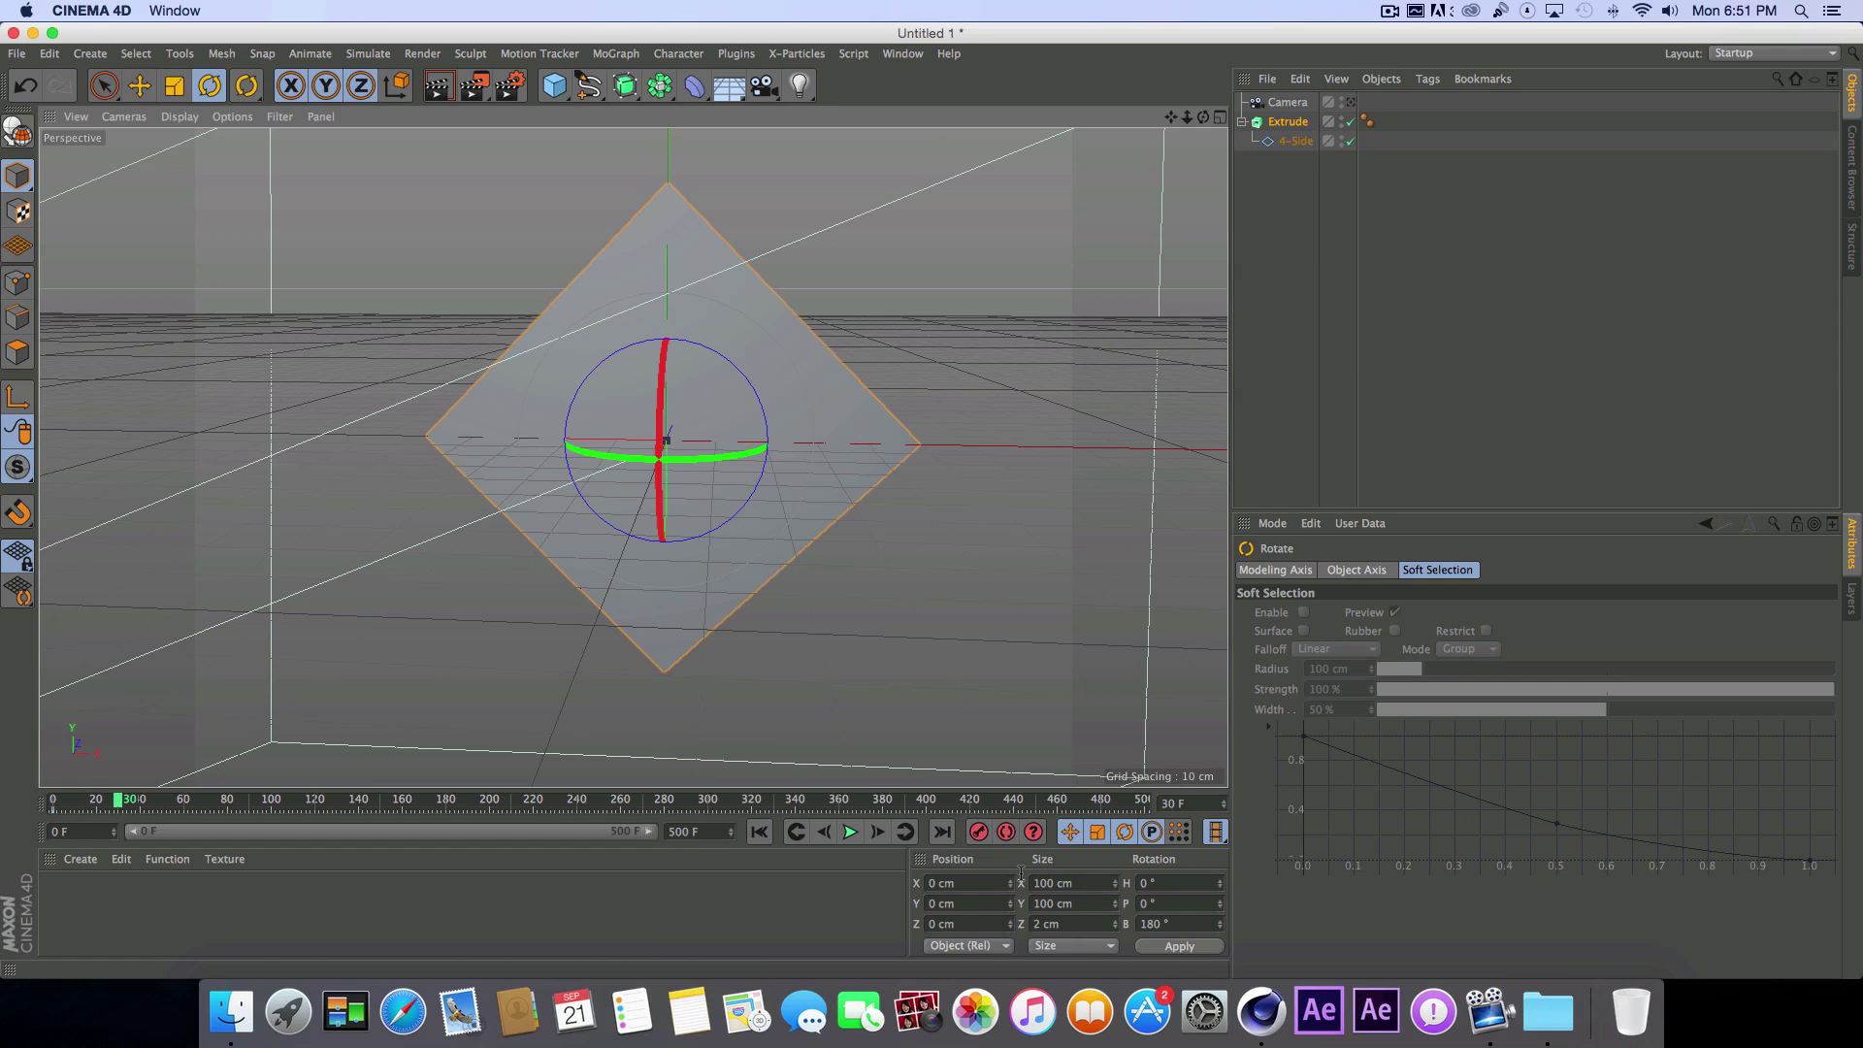
Step: Play the diamond's combined growth and rotation animation from the first frame to check it
click(98, 801)
drag(98, 801, 53, 801)
click(849, 832)
click(849, 833)
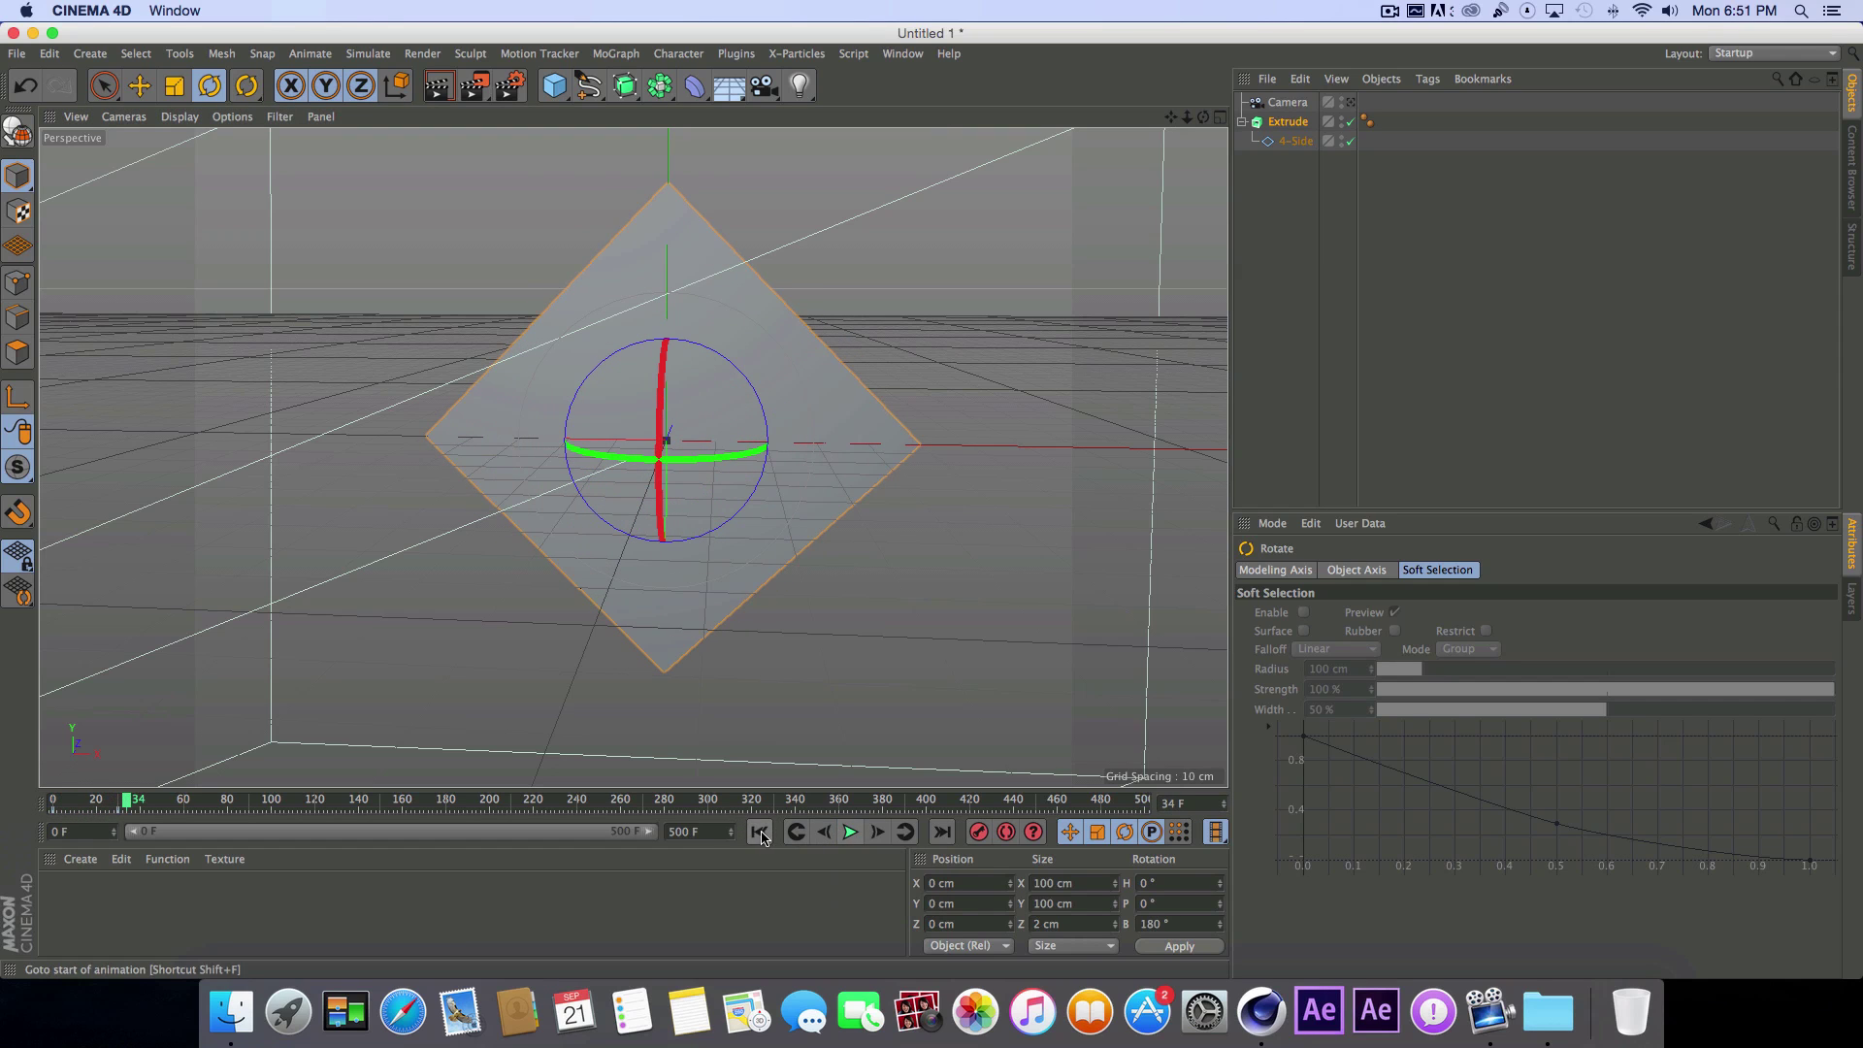
click(759, 833)
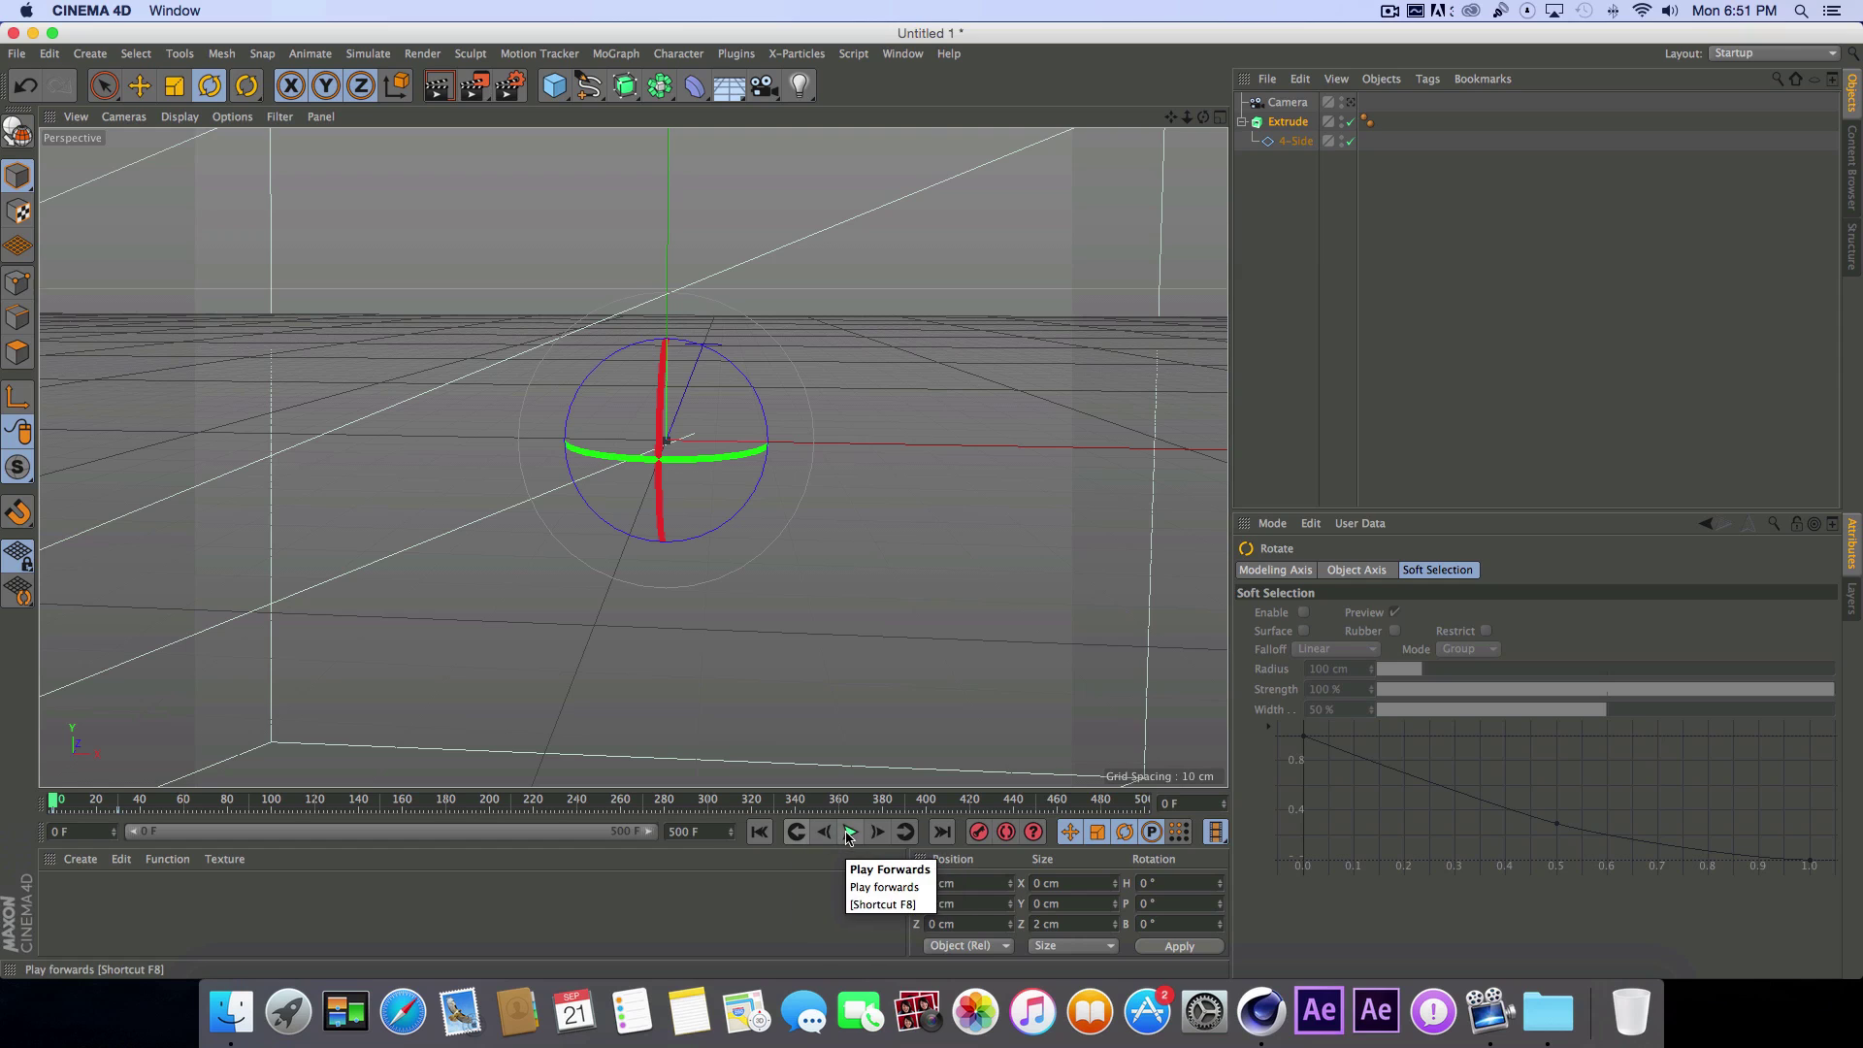
click(849, 833)
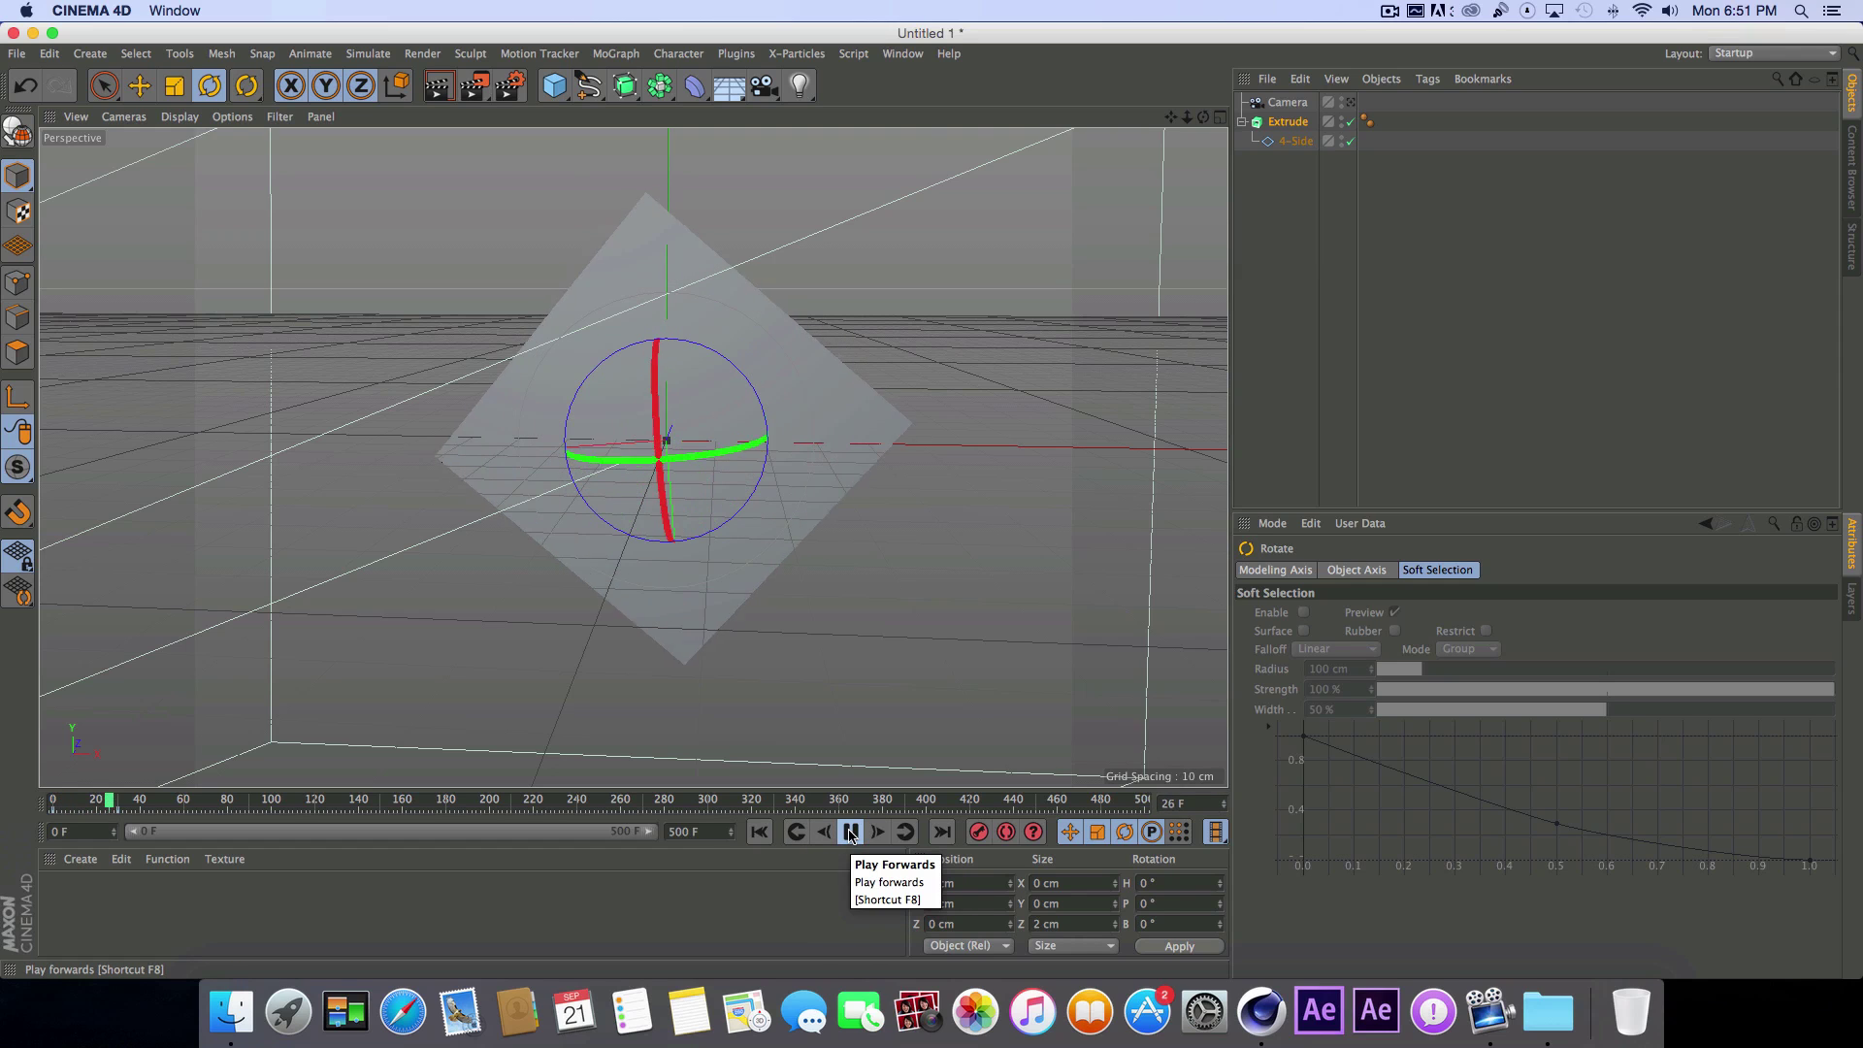
Step: Add a Circle spline to the scene with the timeline at frame 30
mouse_move(124, 800)
mouse_down()
mouse_move(59, 811)
mouse_move(119, 811)
mouse_up()
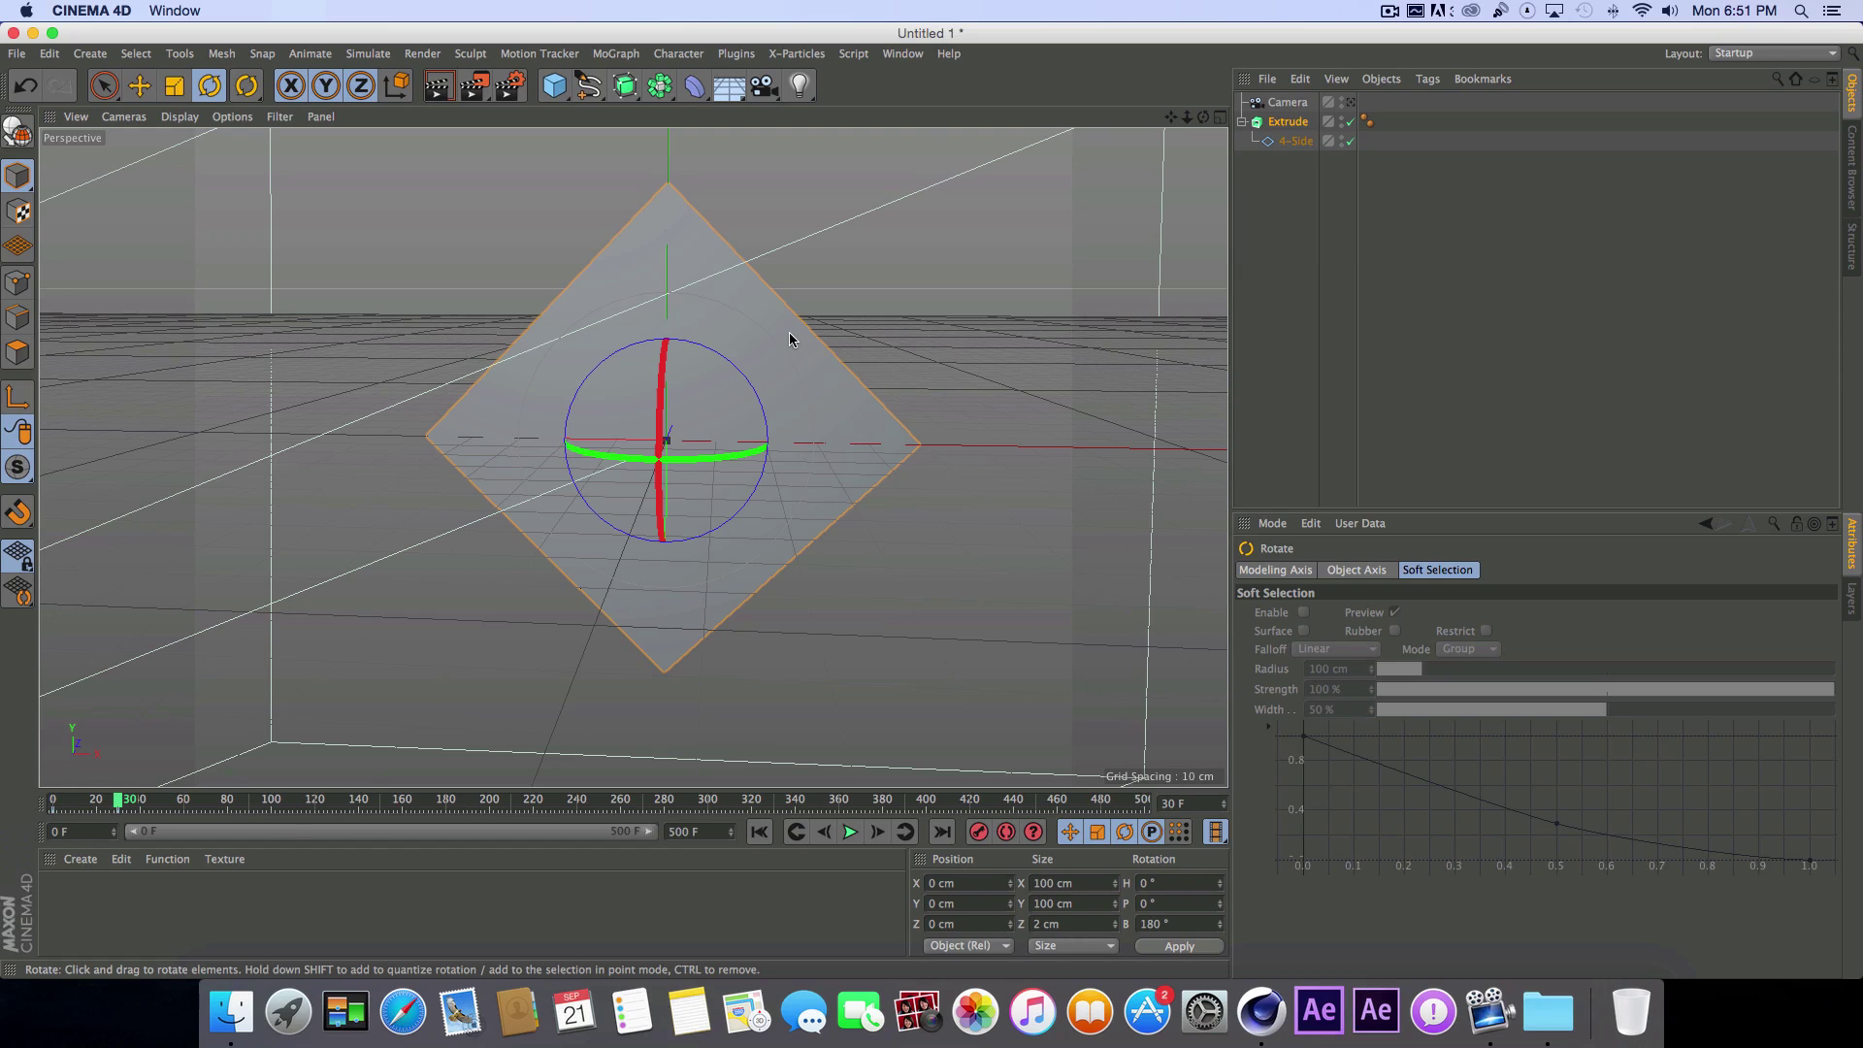
click(590, 92)
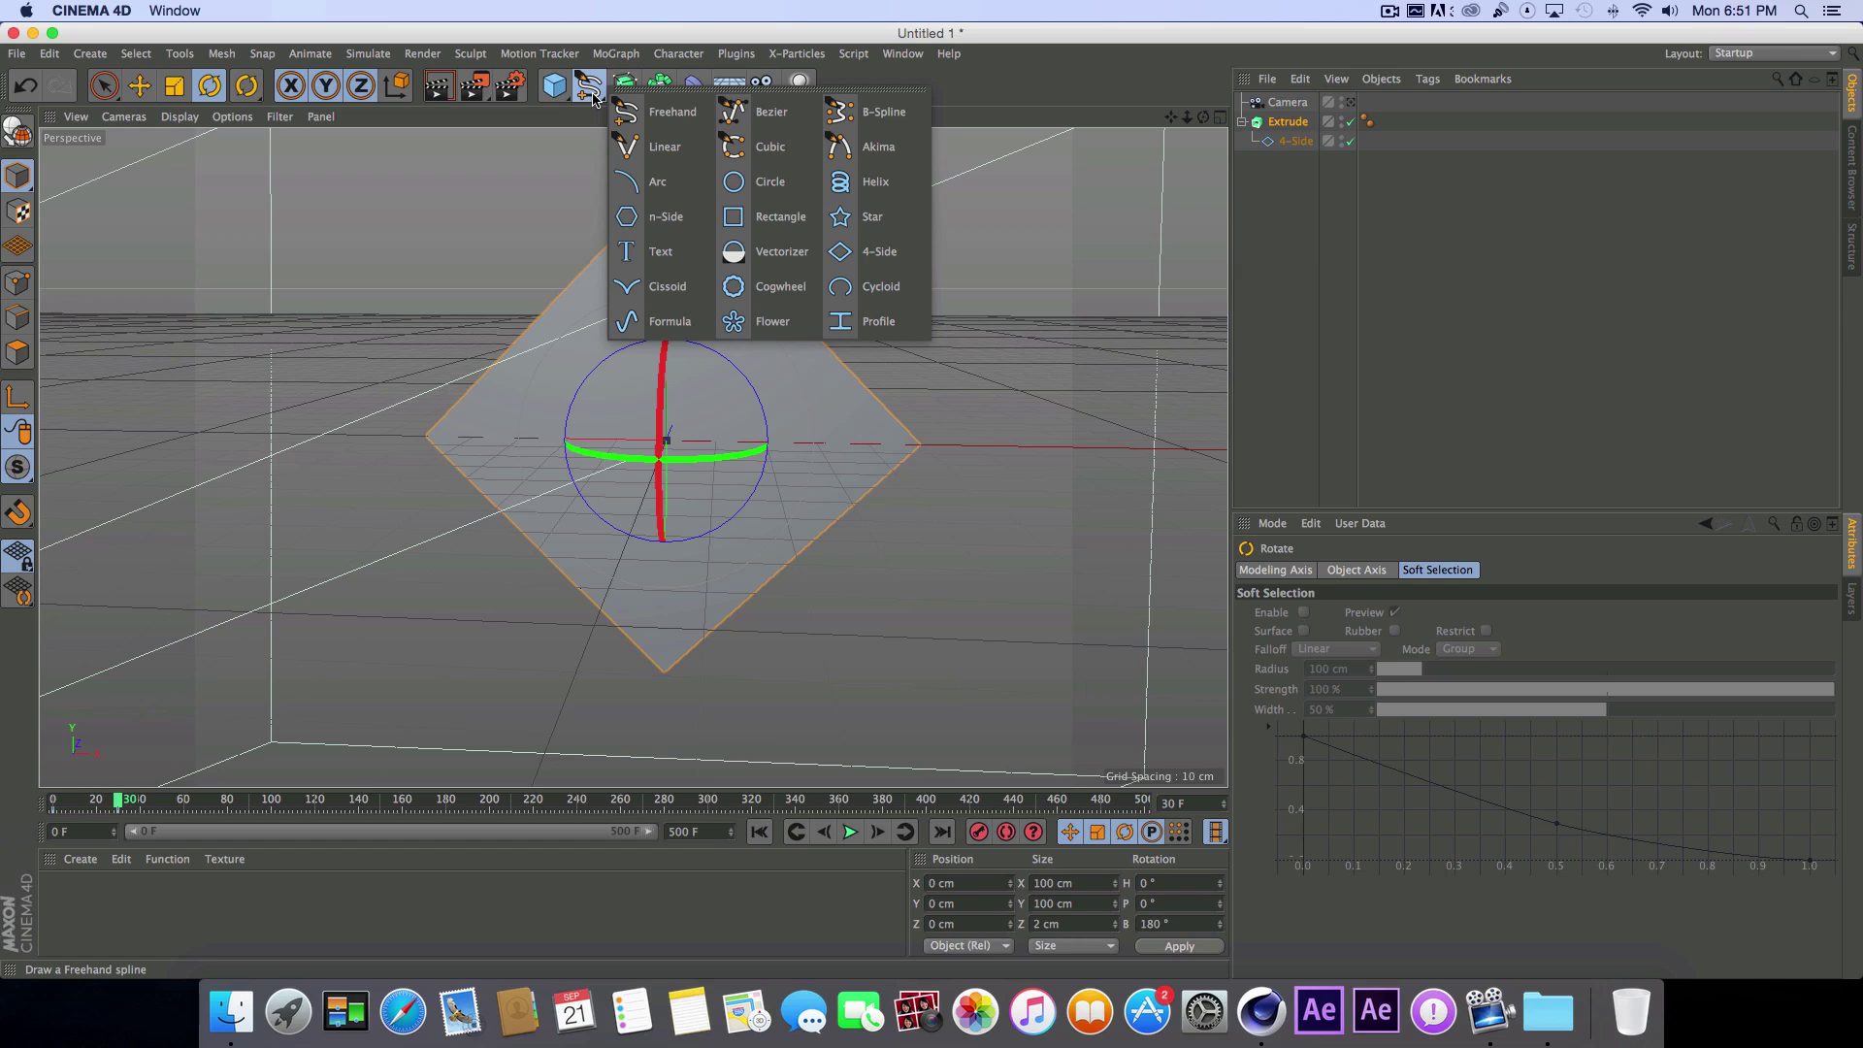
click(776, 201)
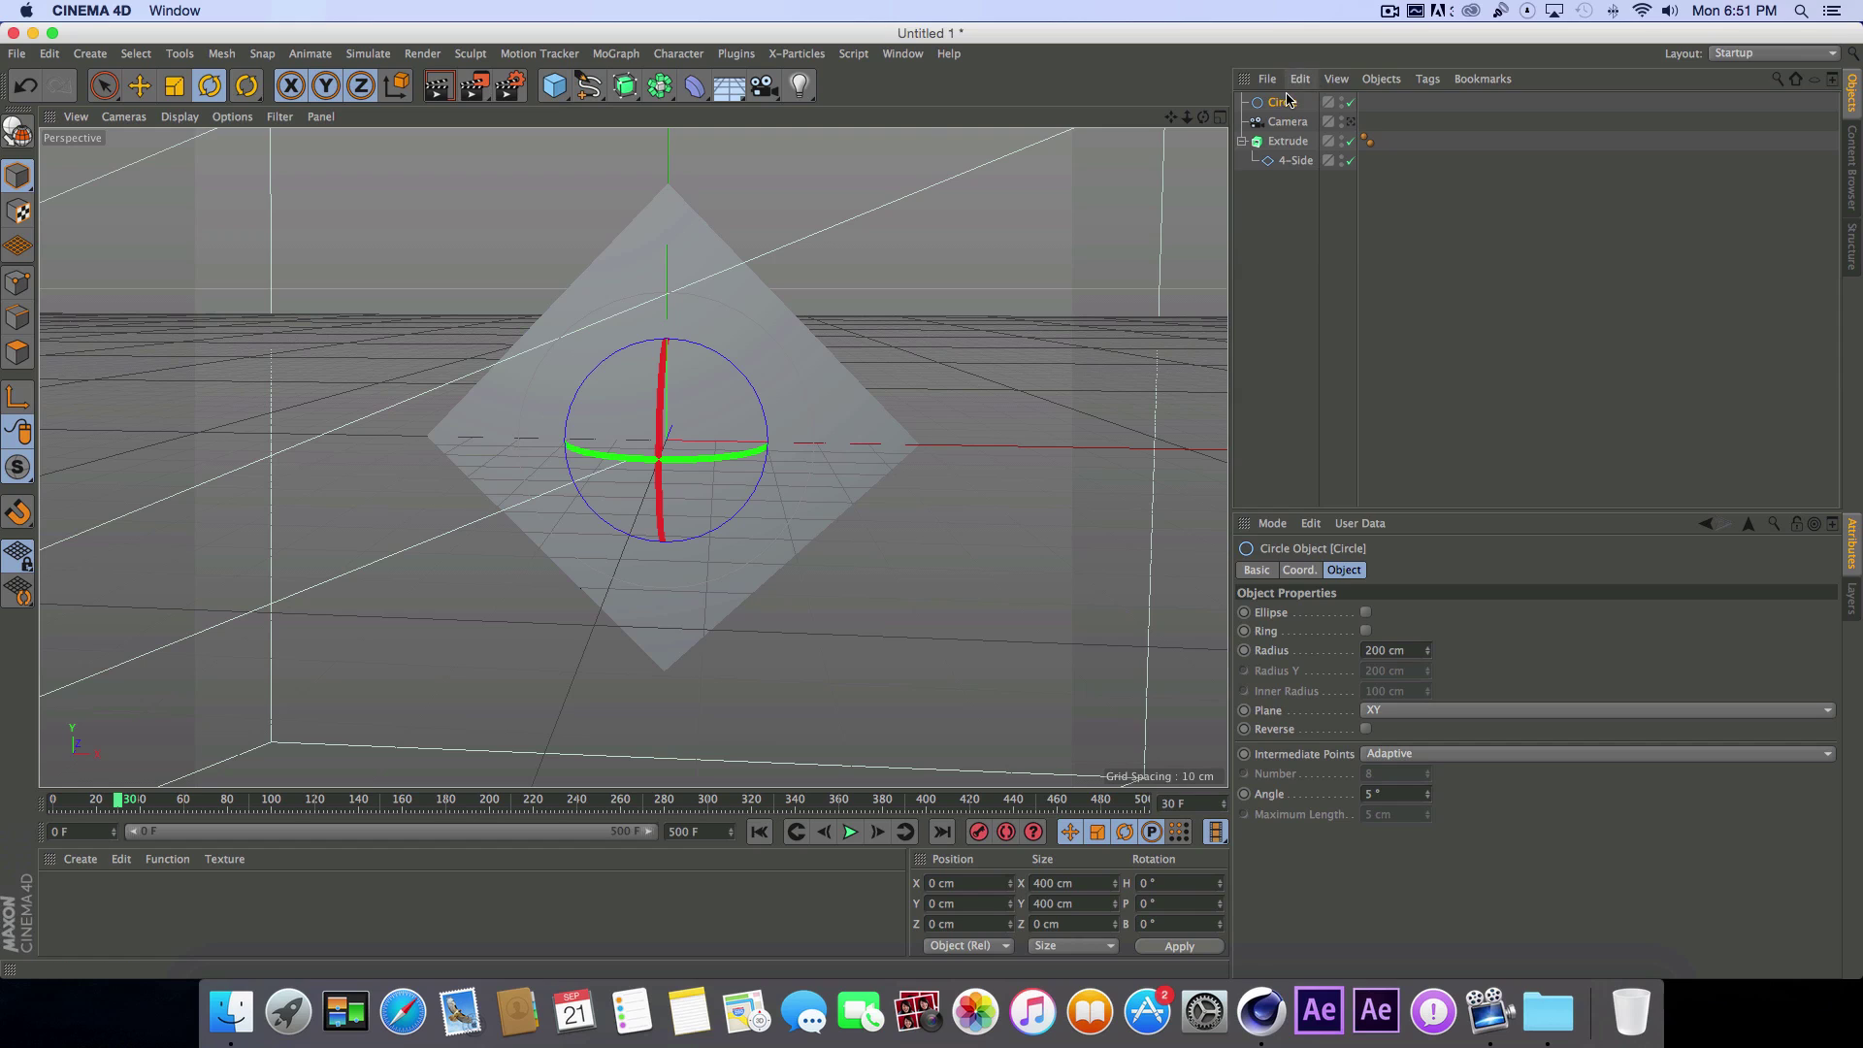
click(141, 93)
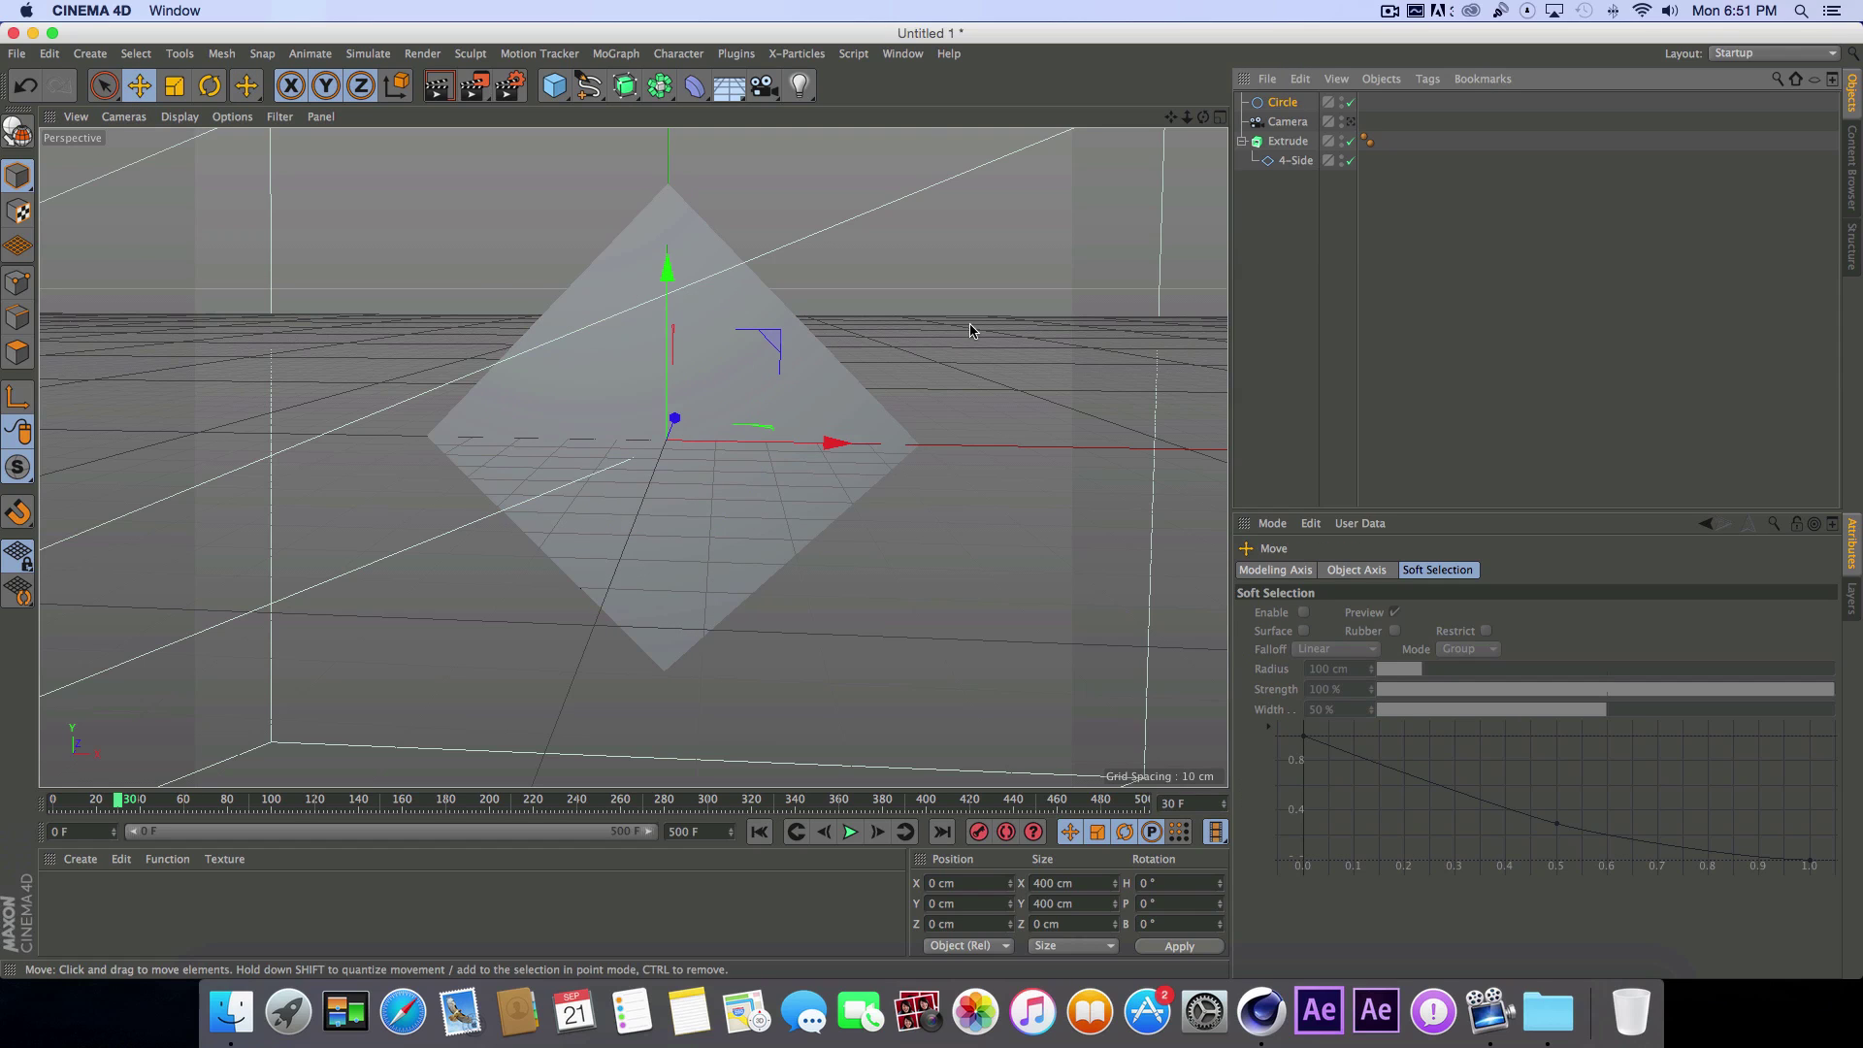
click(1288, 104)
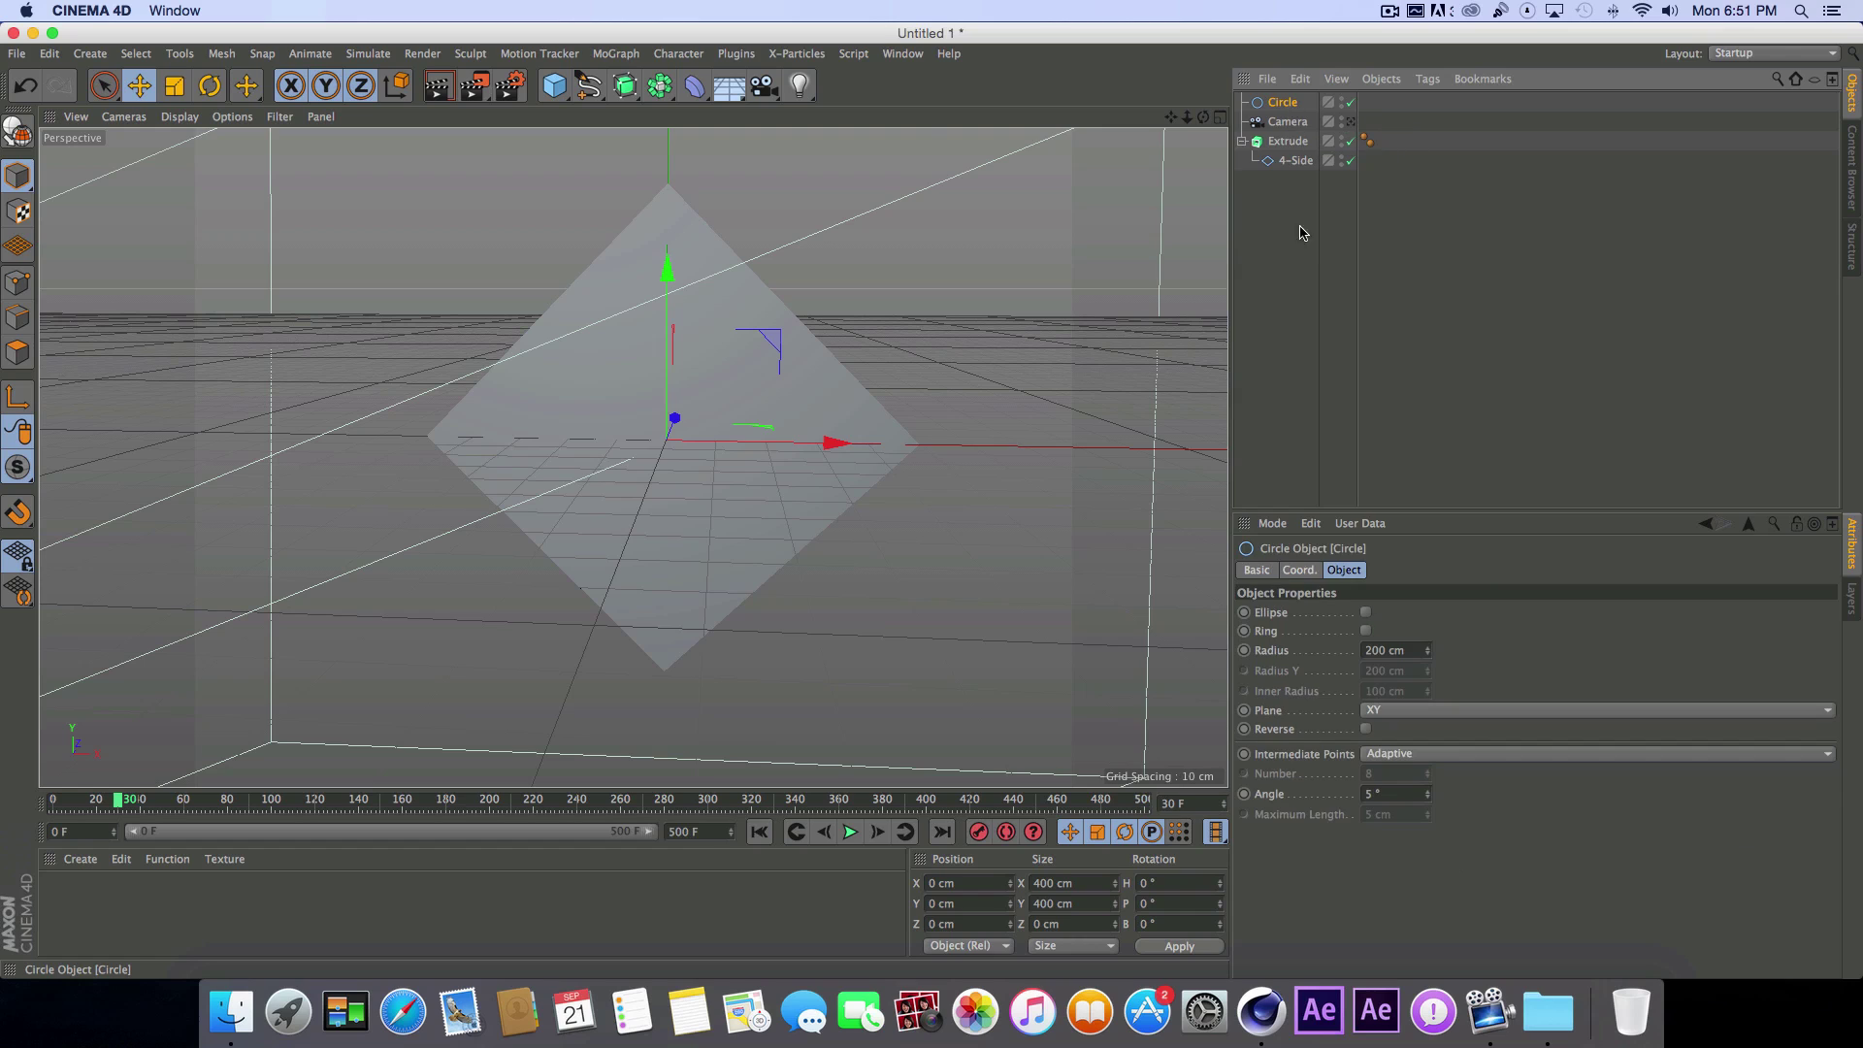
Step: Keyframe the circle's radius at 0 cm on frame 30, and advance the timeline to frame 60
click(1418, 649)
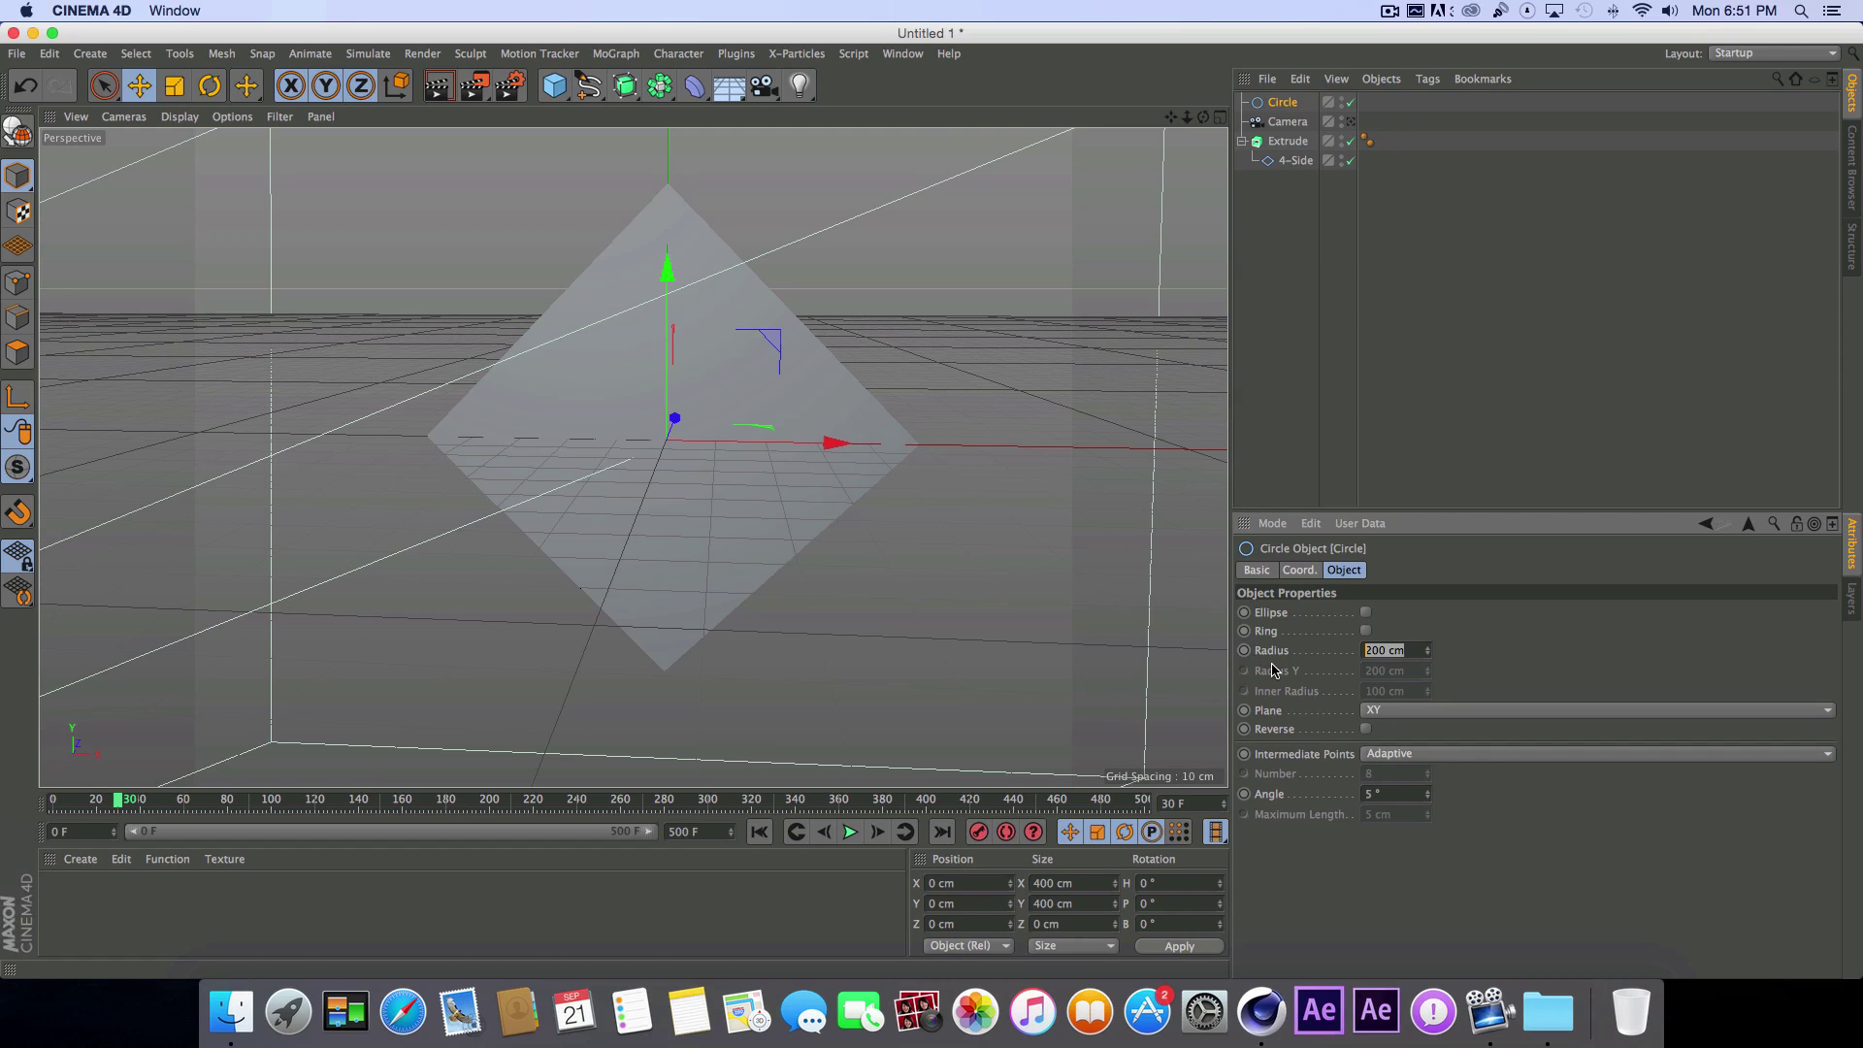
text(0)
key(Return)
ctrl+click(1244, 650)
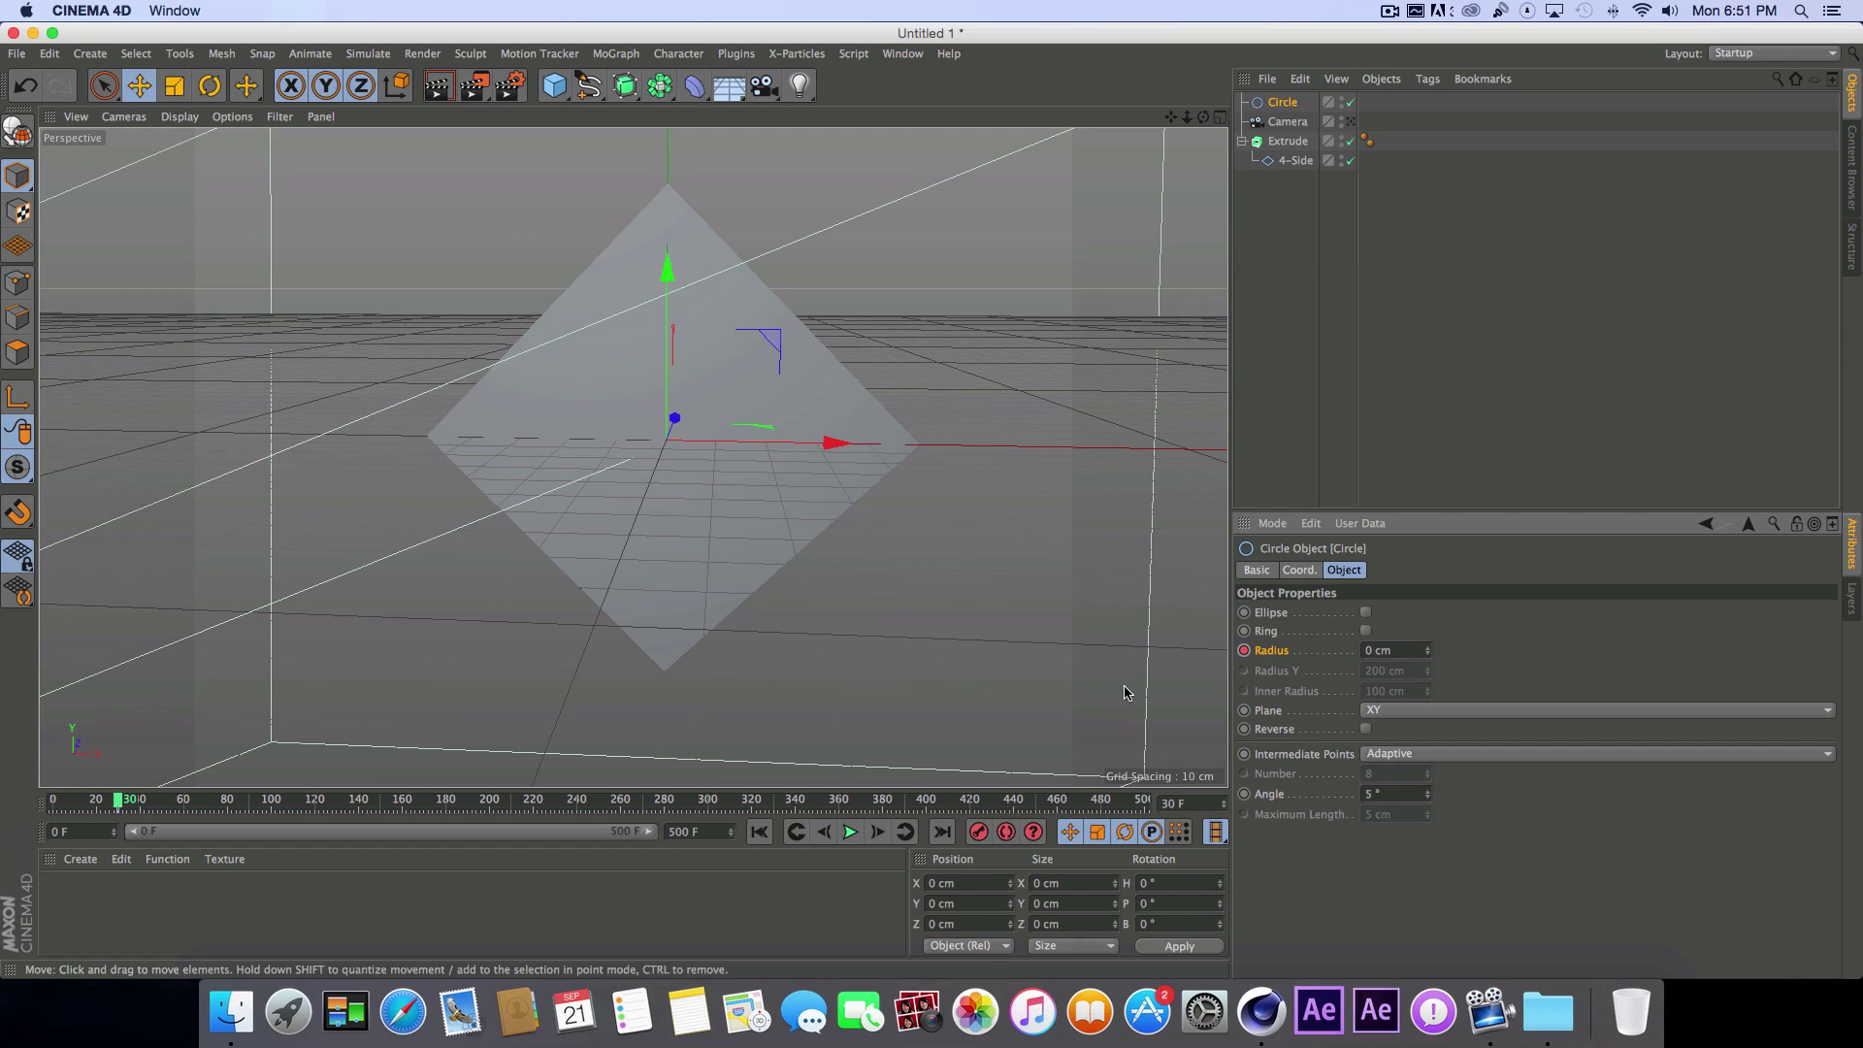
drag(119, 801, 41, 826)
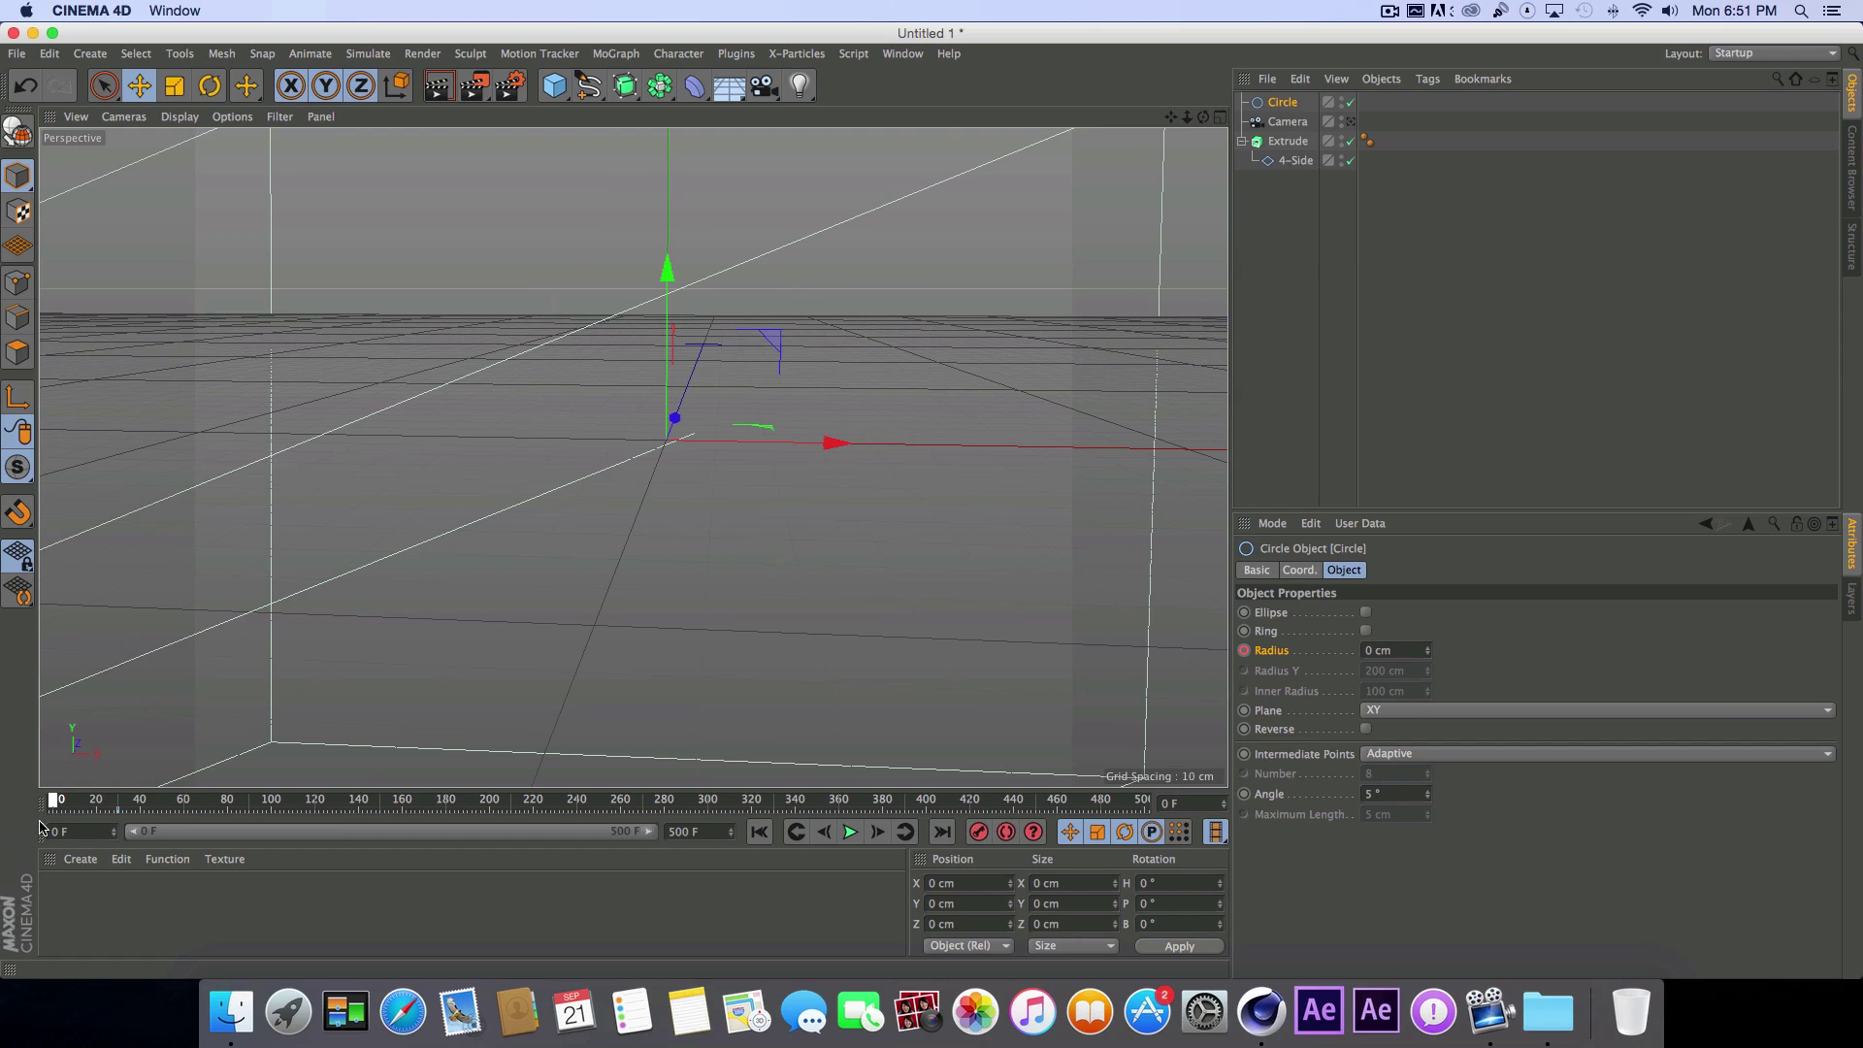
drag(41, 827, 183, 818)
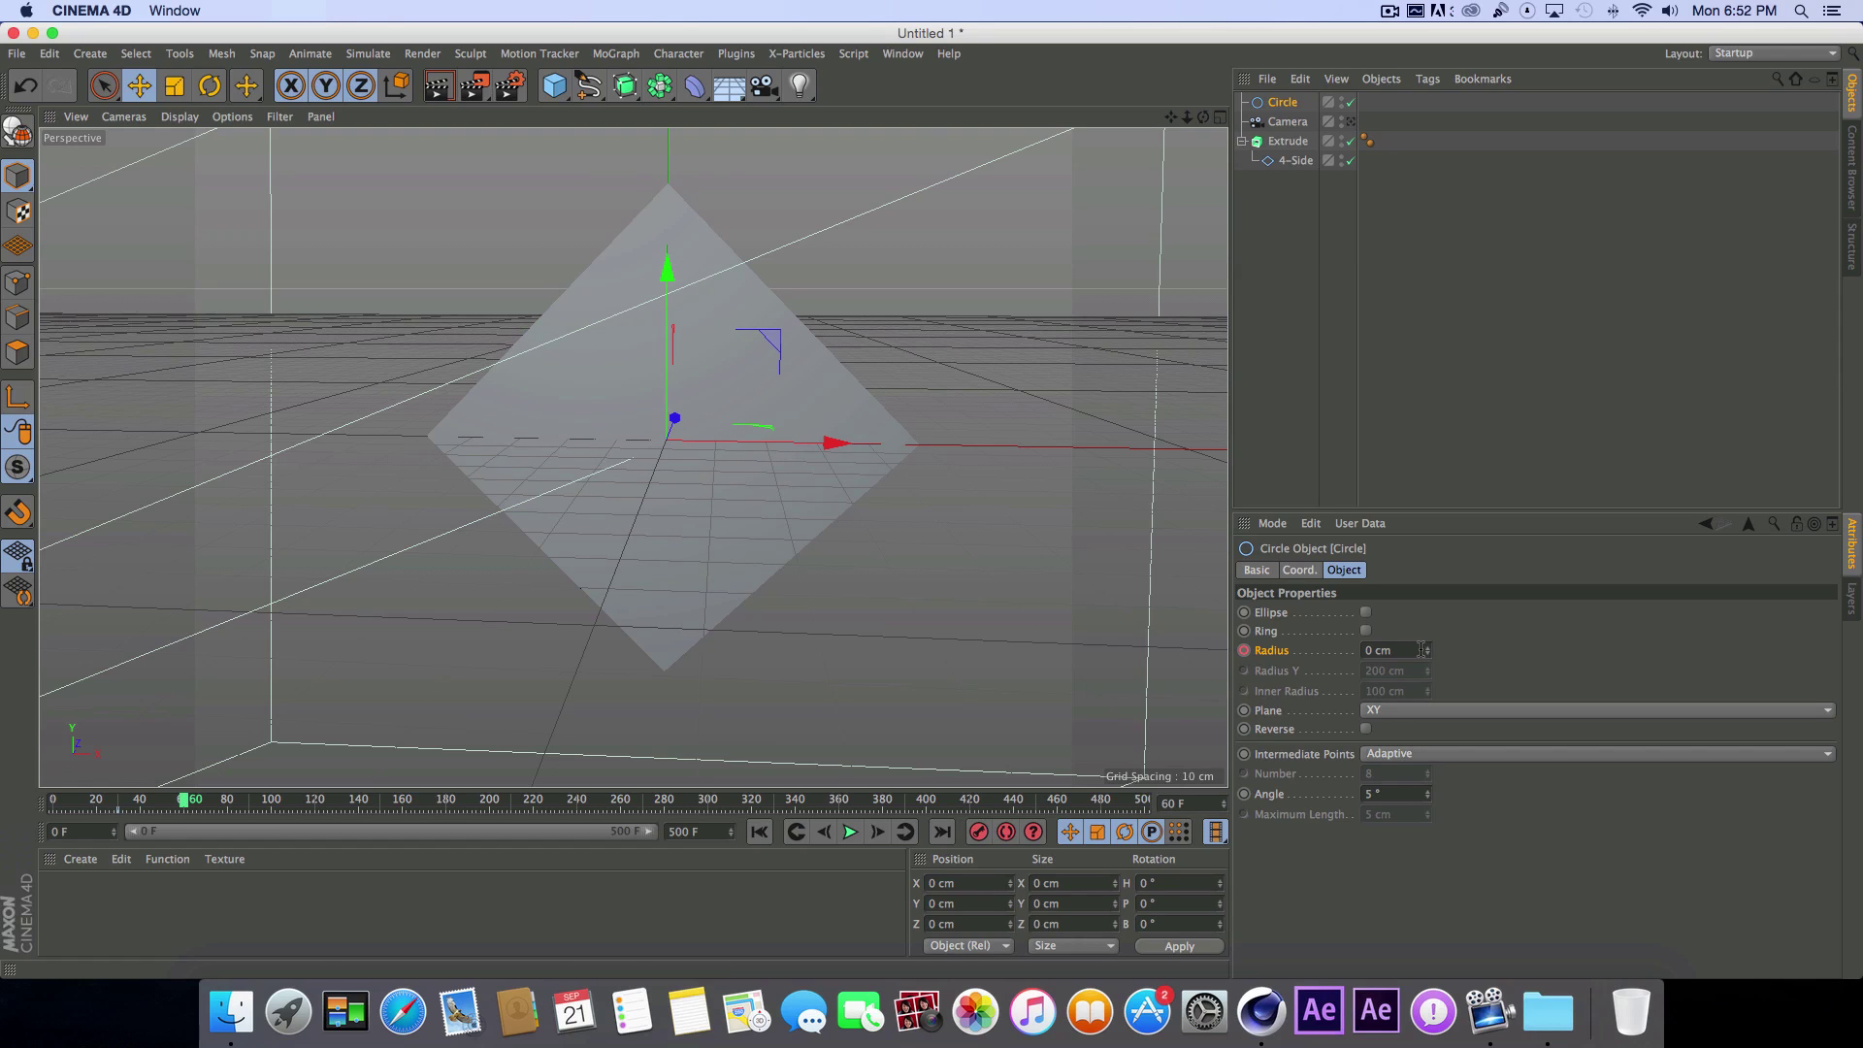
Step: Try a radius of 100 cm for the circle at frame 60
click(1376, 648)
drag(1376, 645, 1326, 635)
text(100)
key(Return)
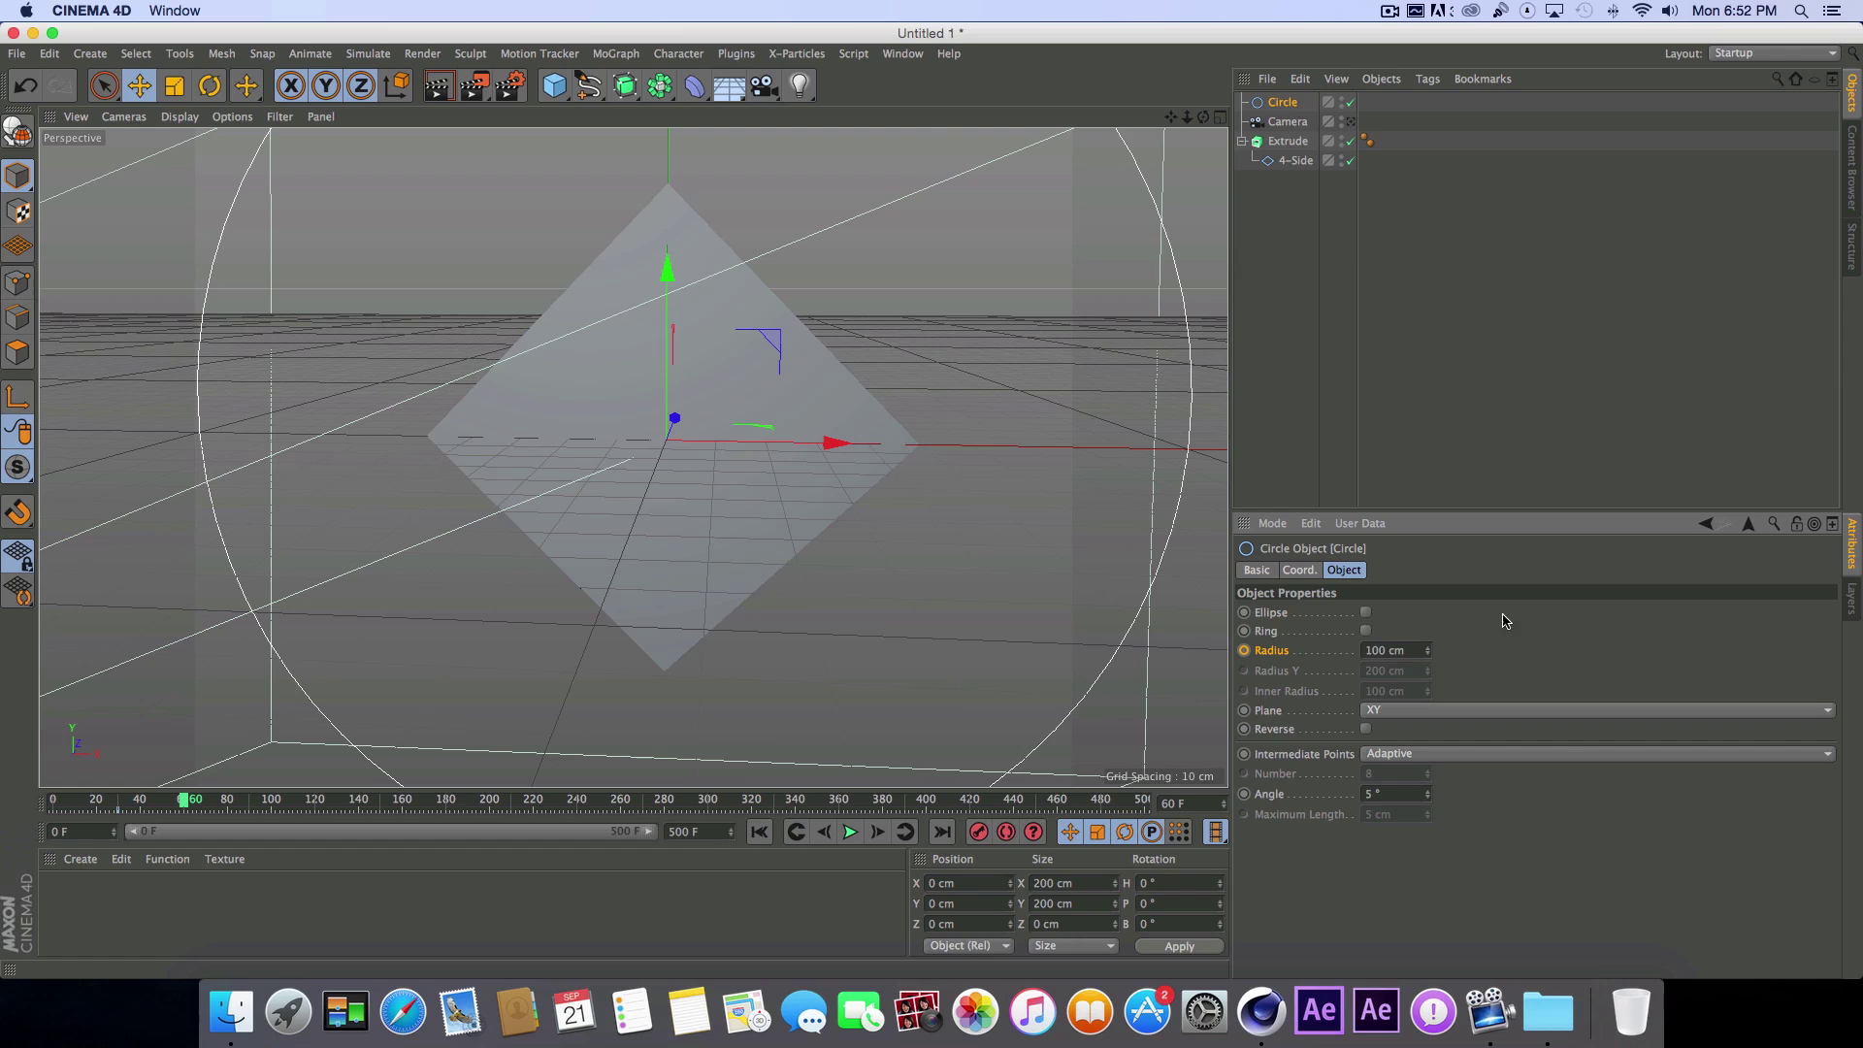
Step: Set the circle's radius to 20 cm, keyframe it at frame 60, and scrub back to frame 49
double_click(1412, 648)
text(20)
key(Return)
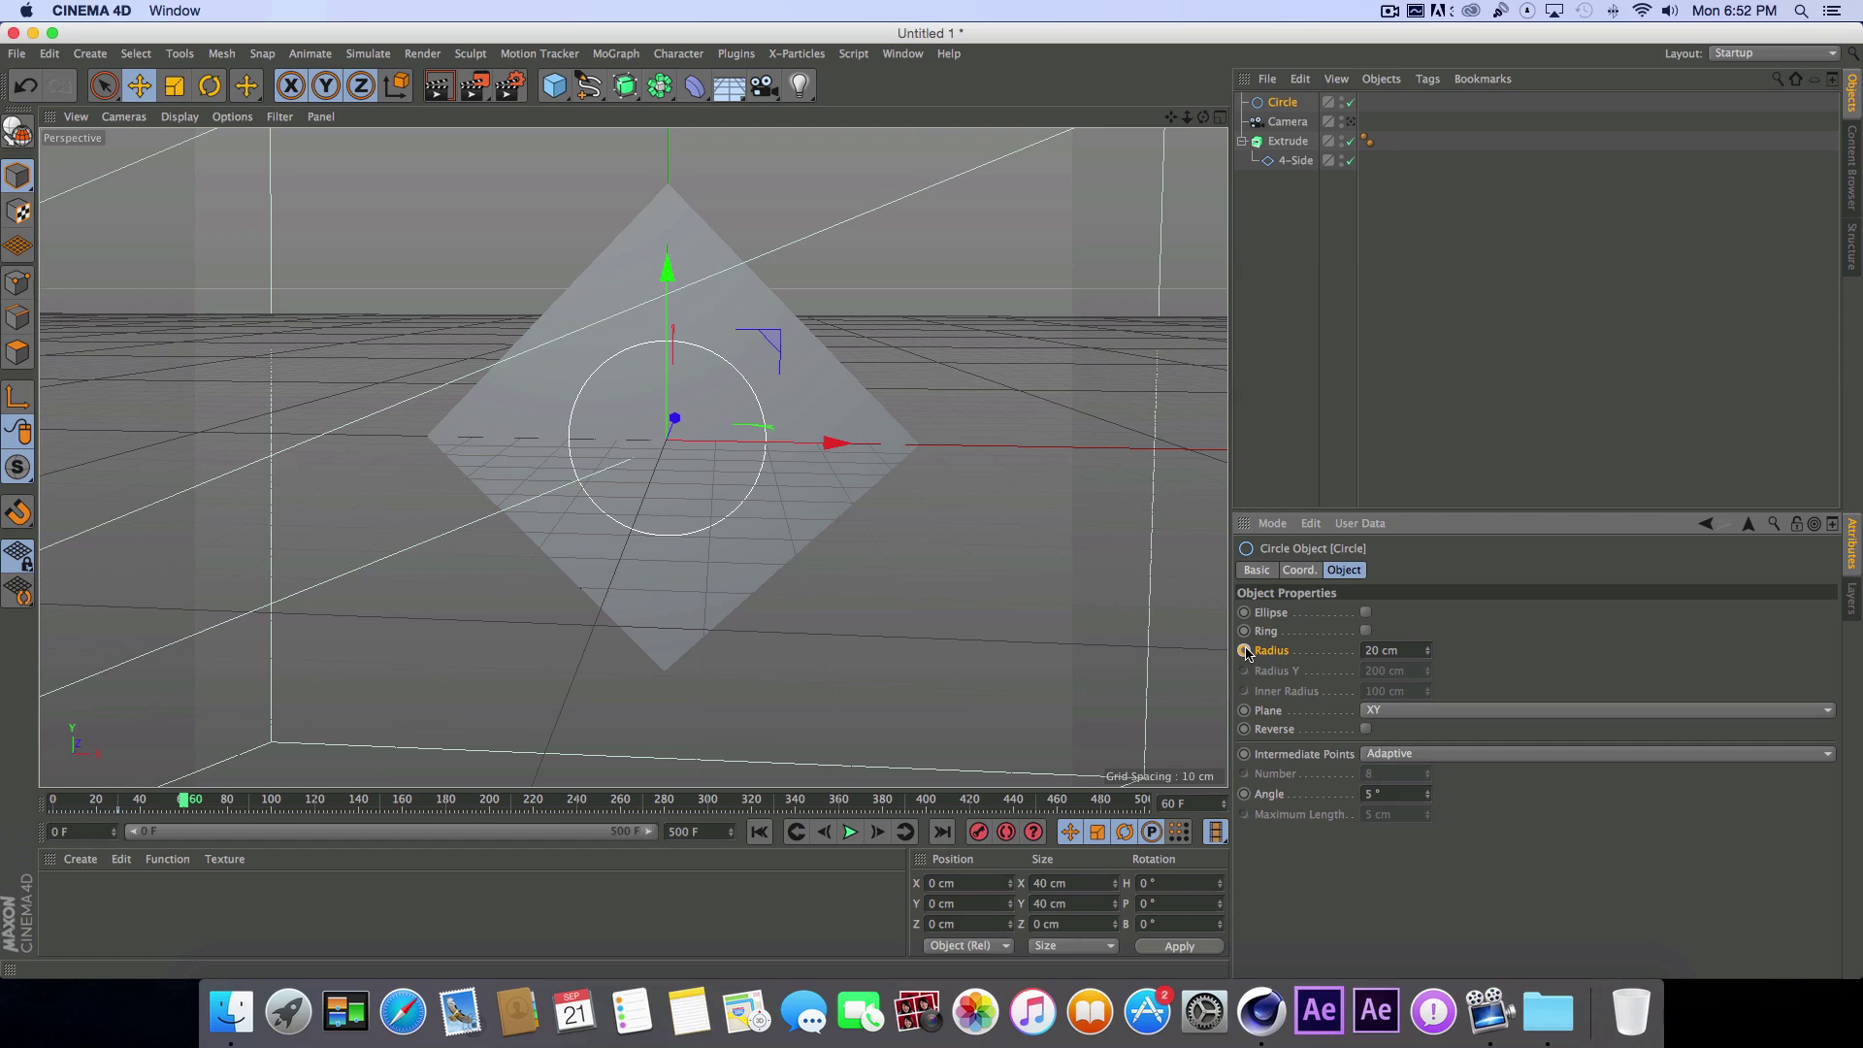
click(1245, 651)
mouse_move(184, 803)
mouse_down()
mouse_move(46, 801)
mouse_move(161, 801)
mouse_up()
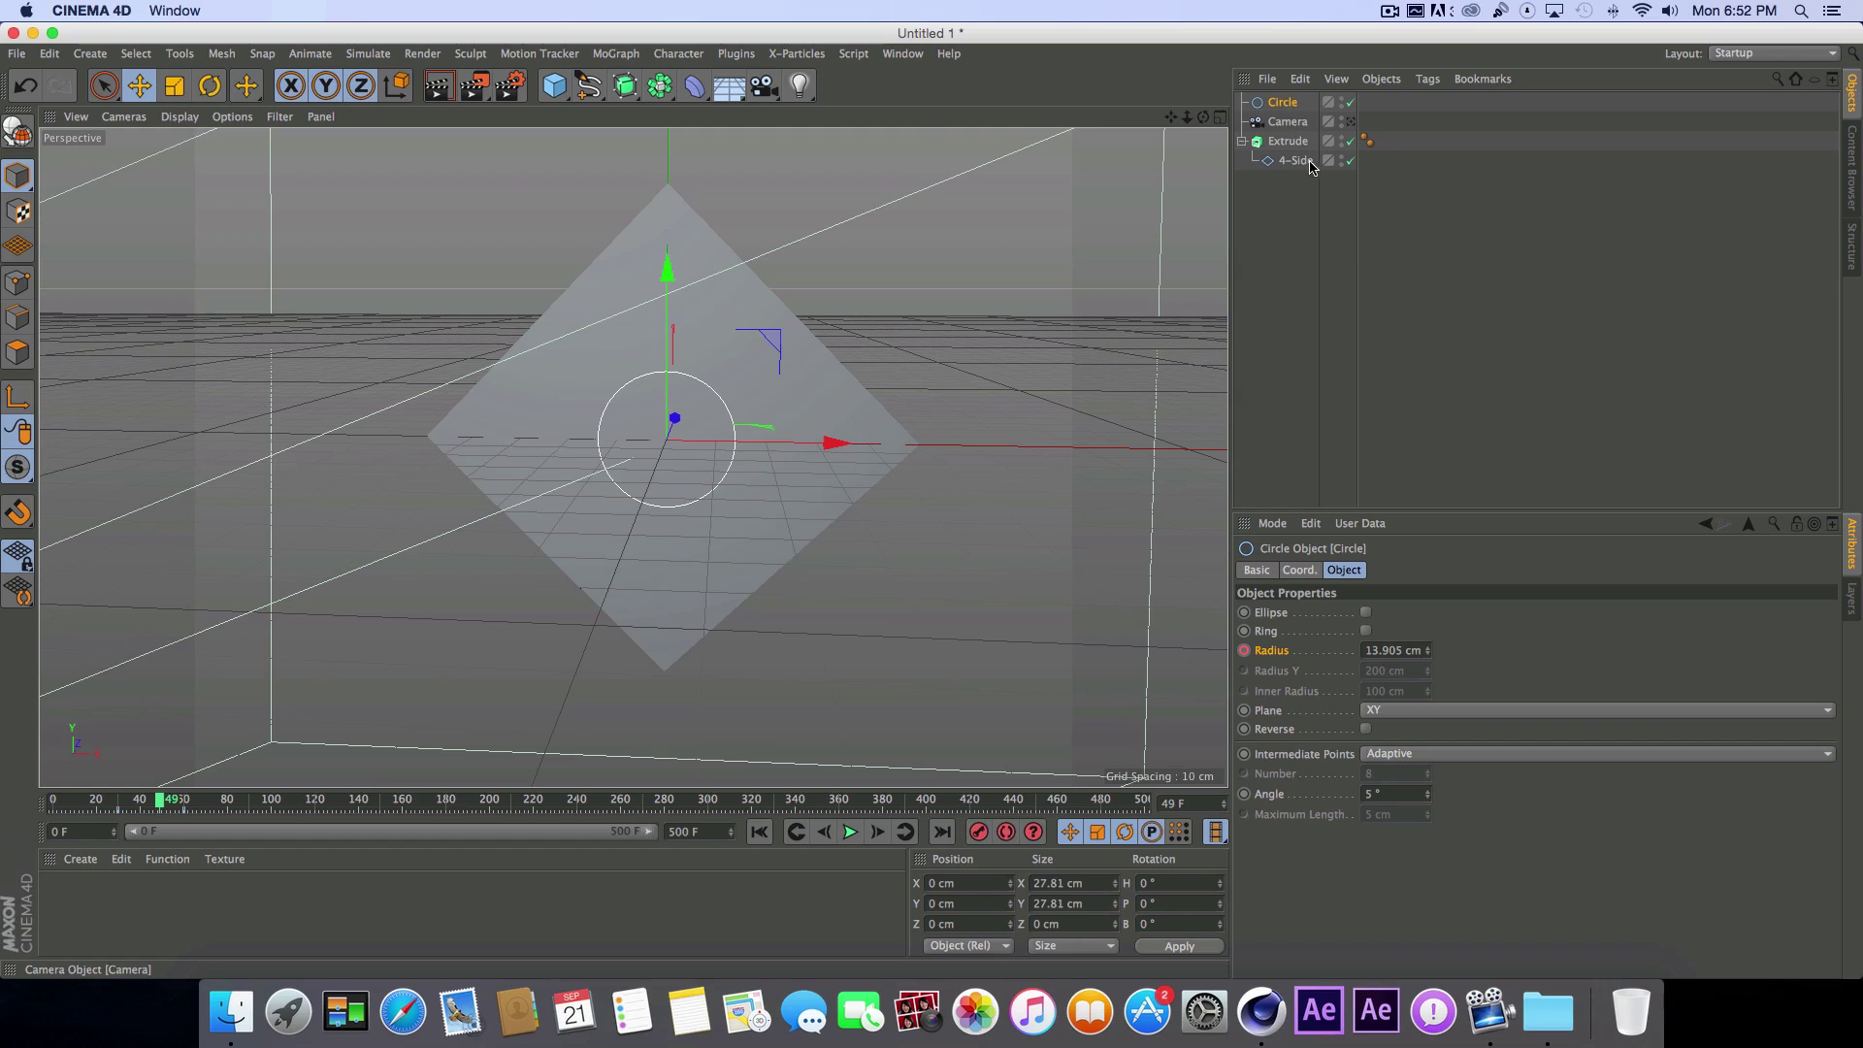
Step: Put the Circle spline inside a new Extrude generator and set its Z movement to 2 cm
click(629, 92)
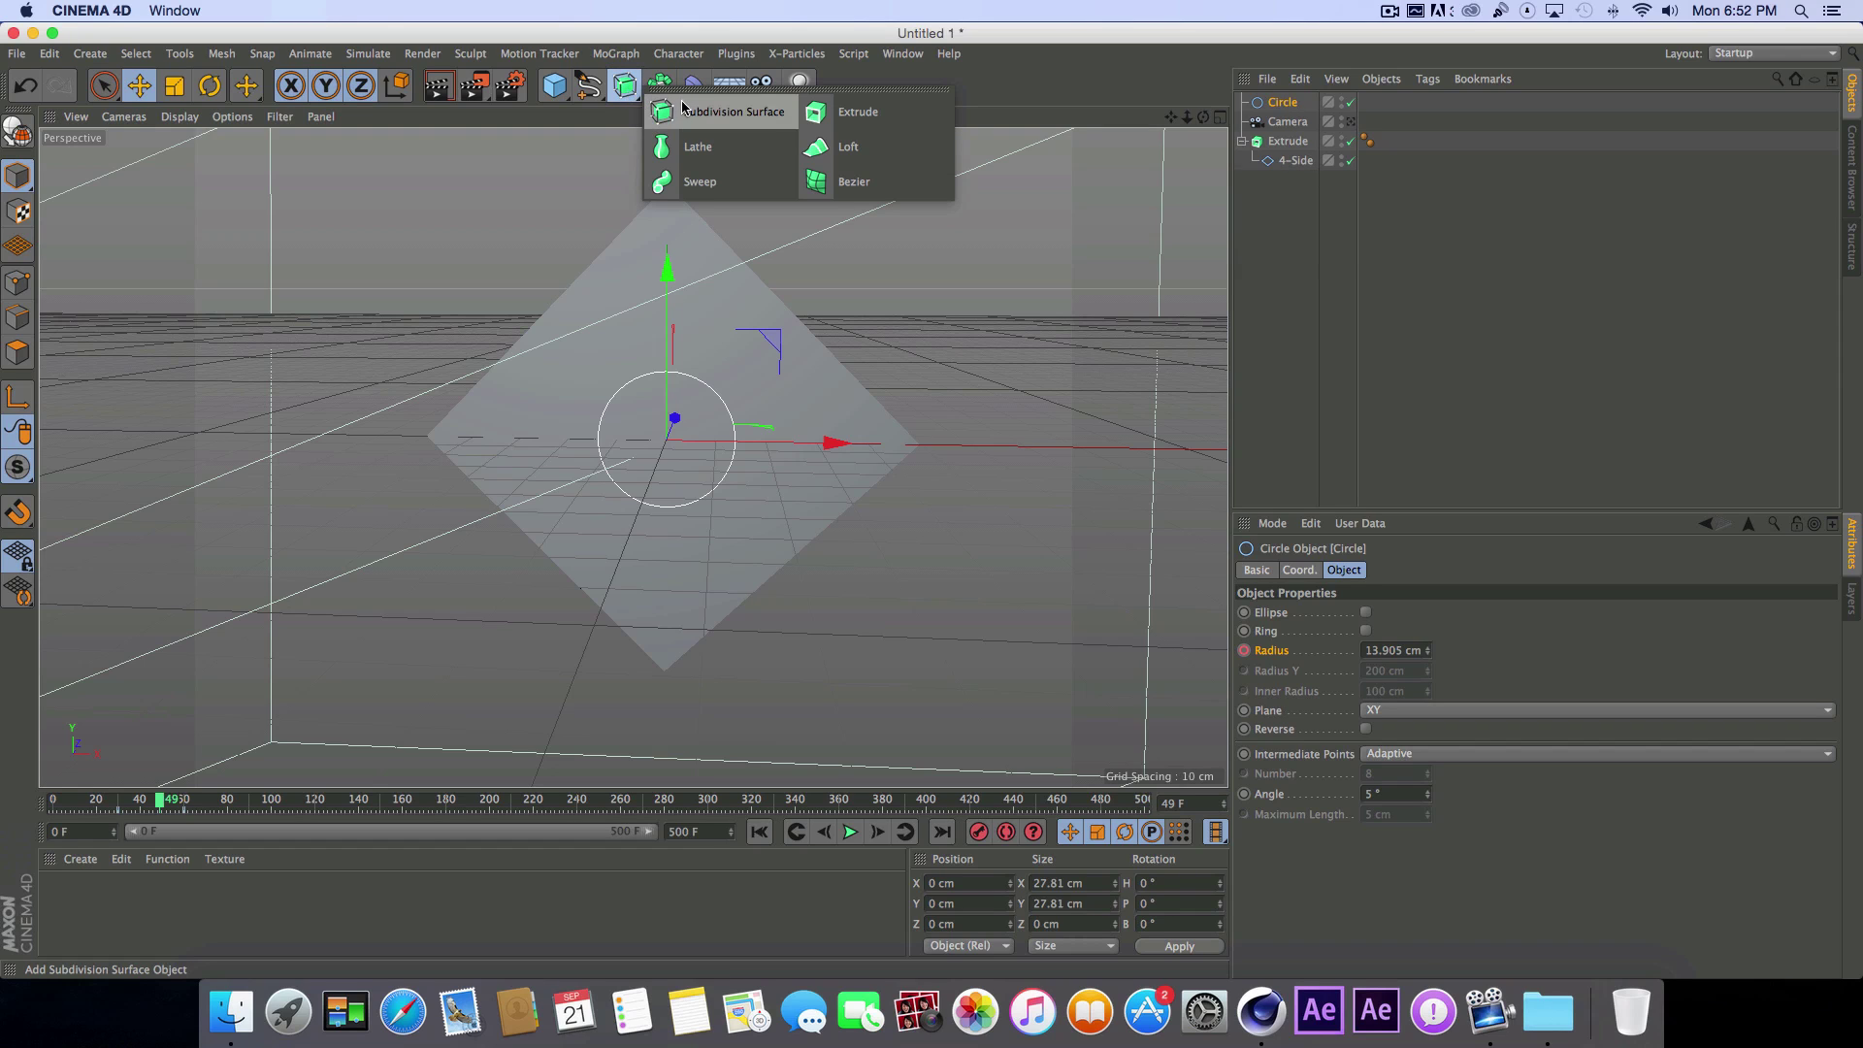
alt+click(842, 115)
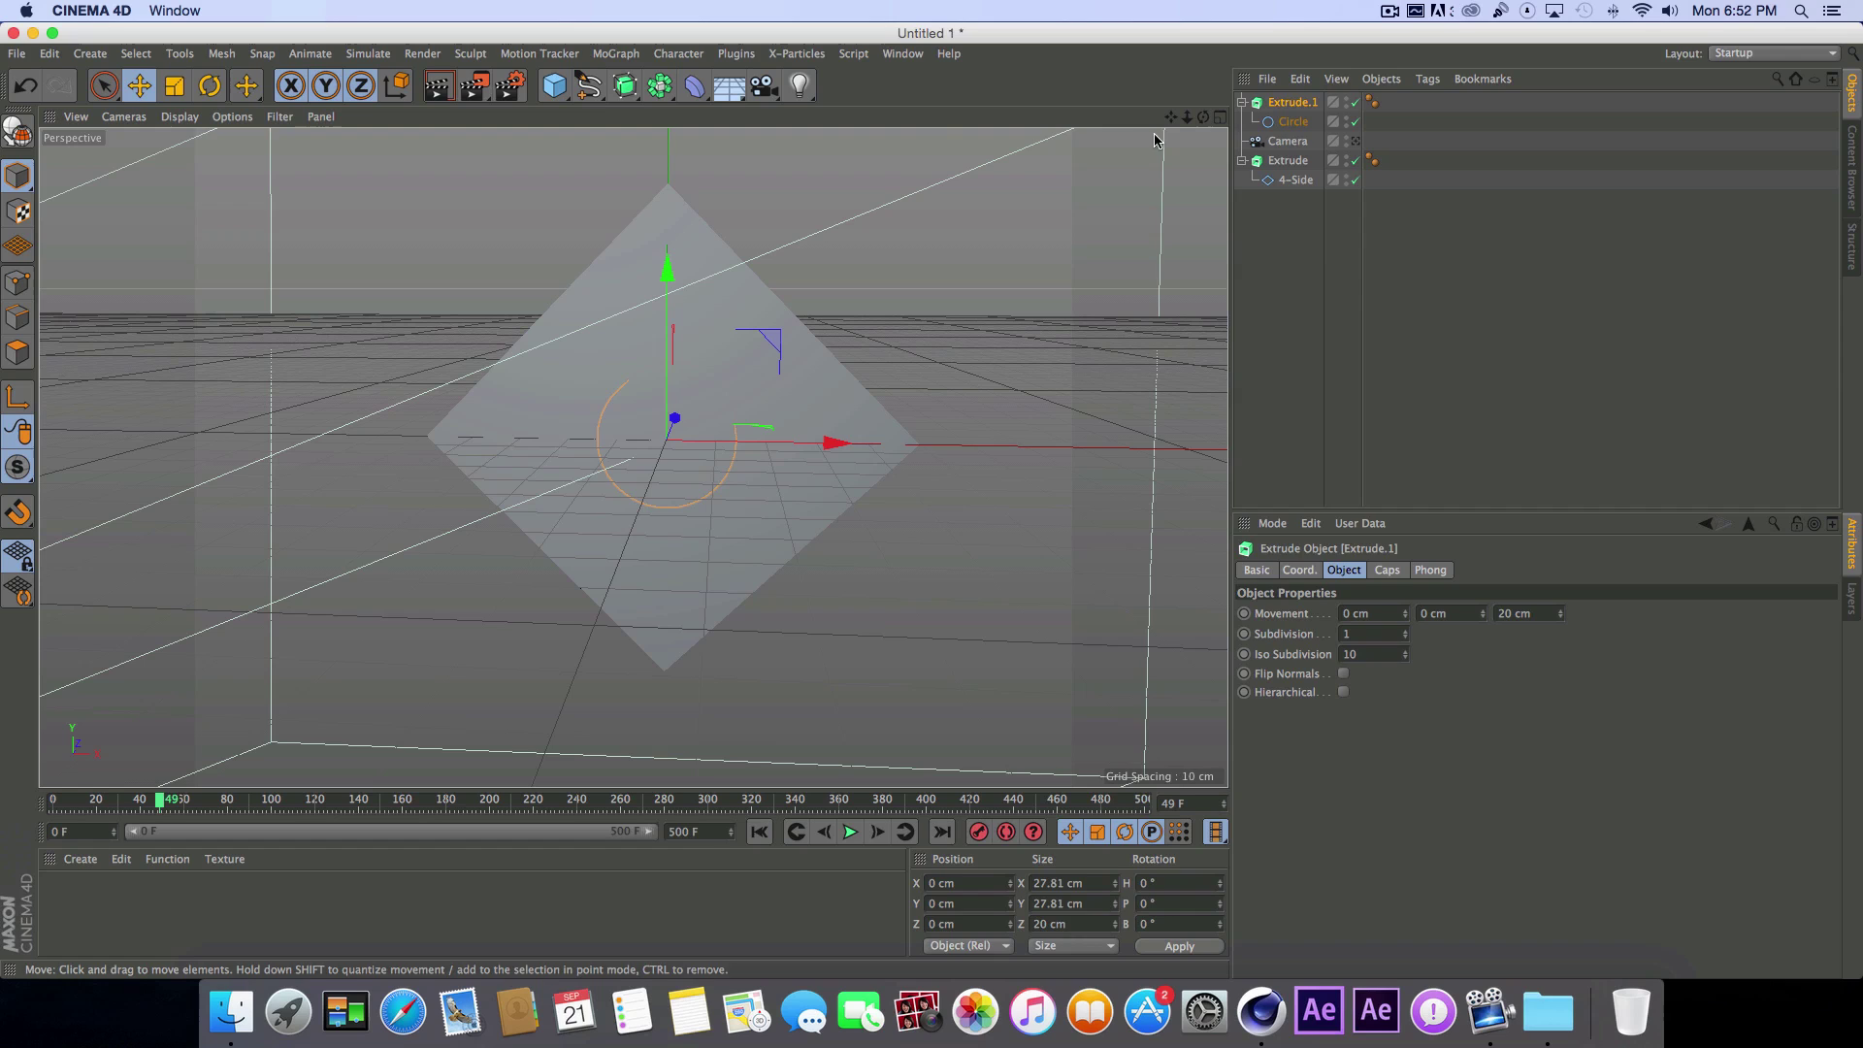
click(1288, 105)
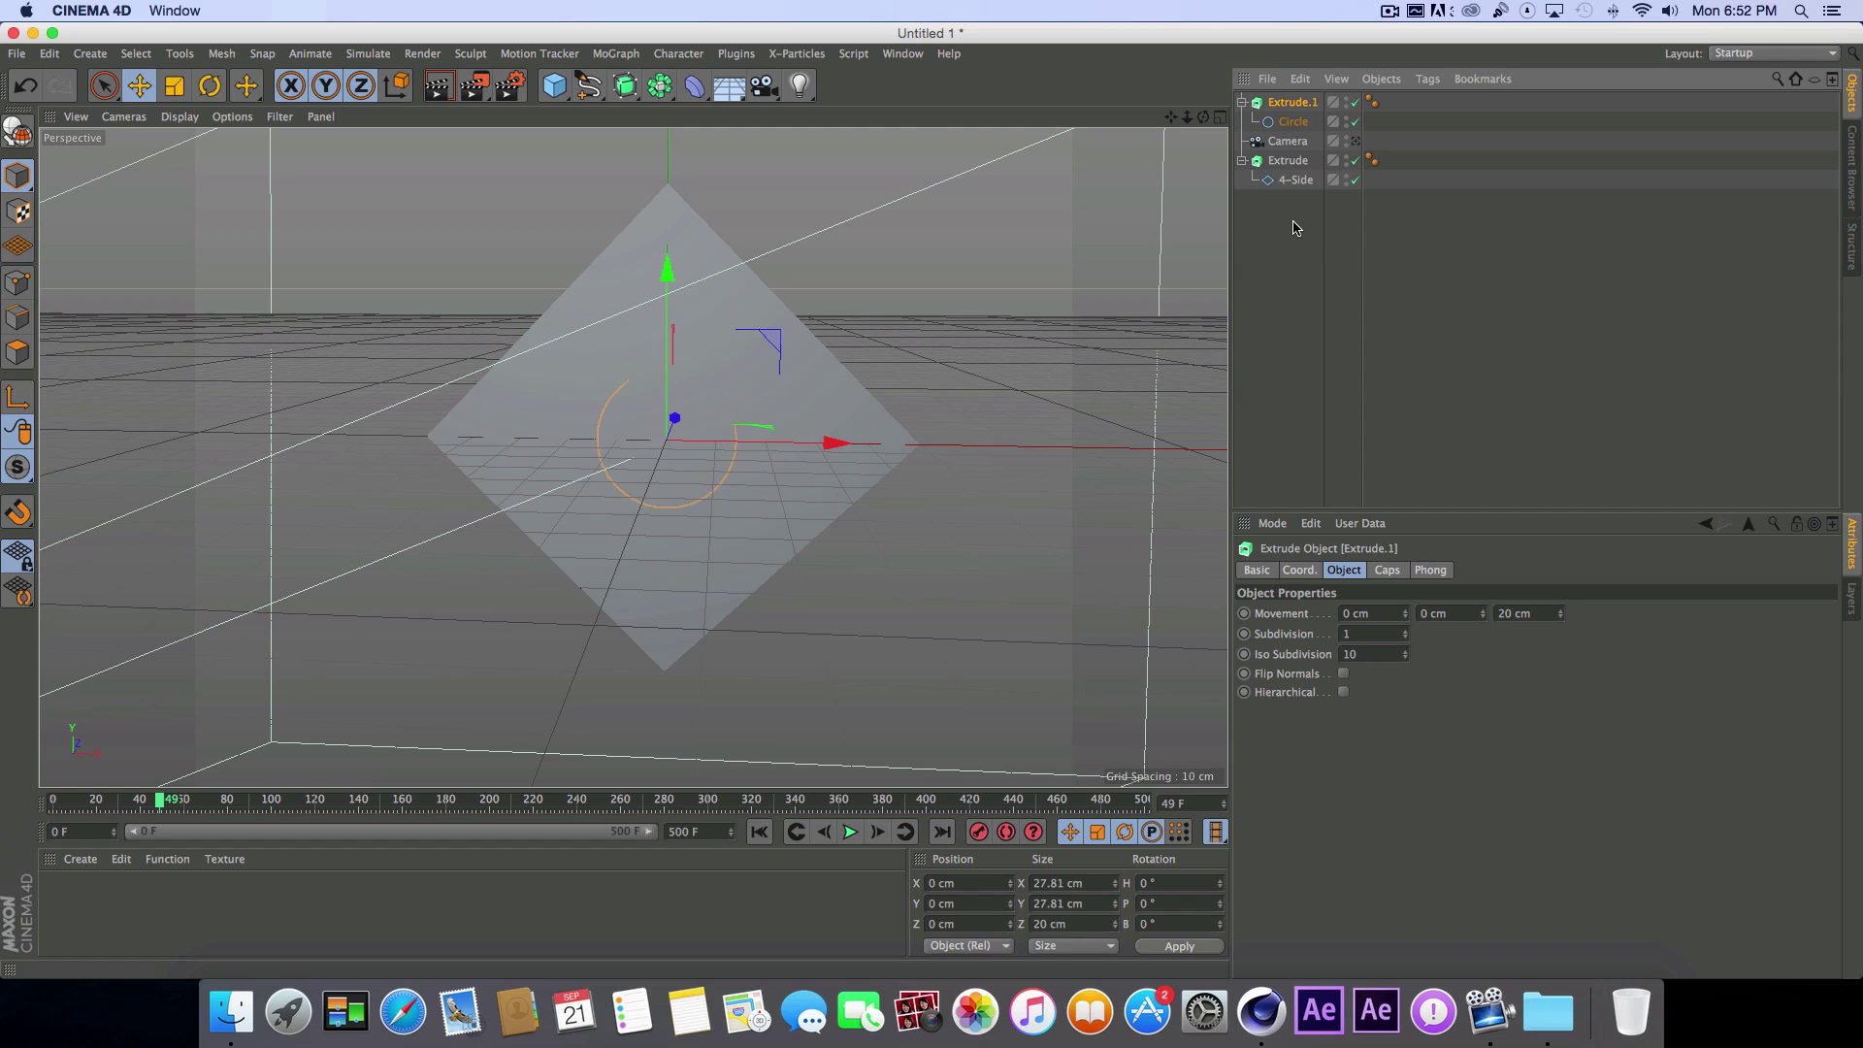
click(1543, 612)
text(2)
key(Return)
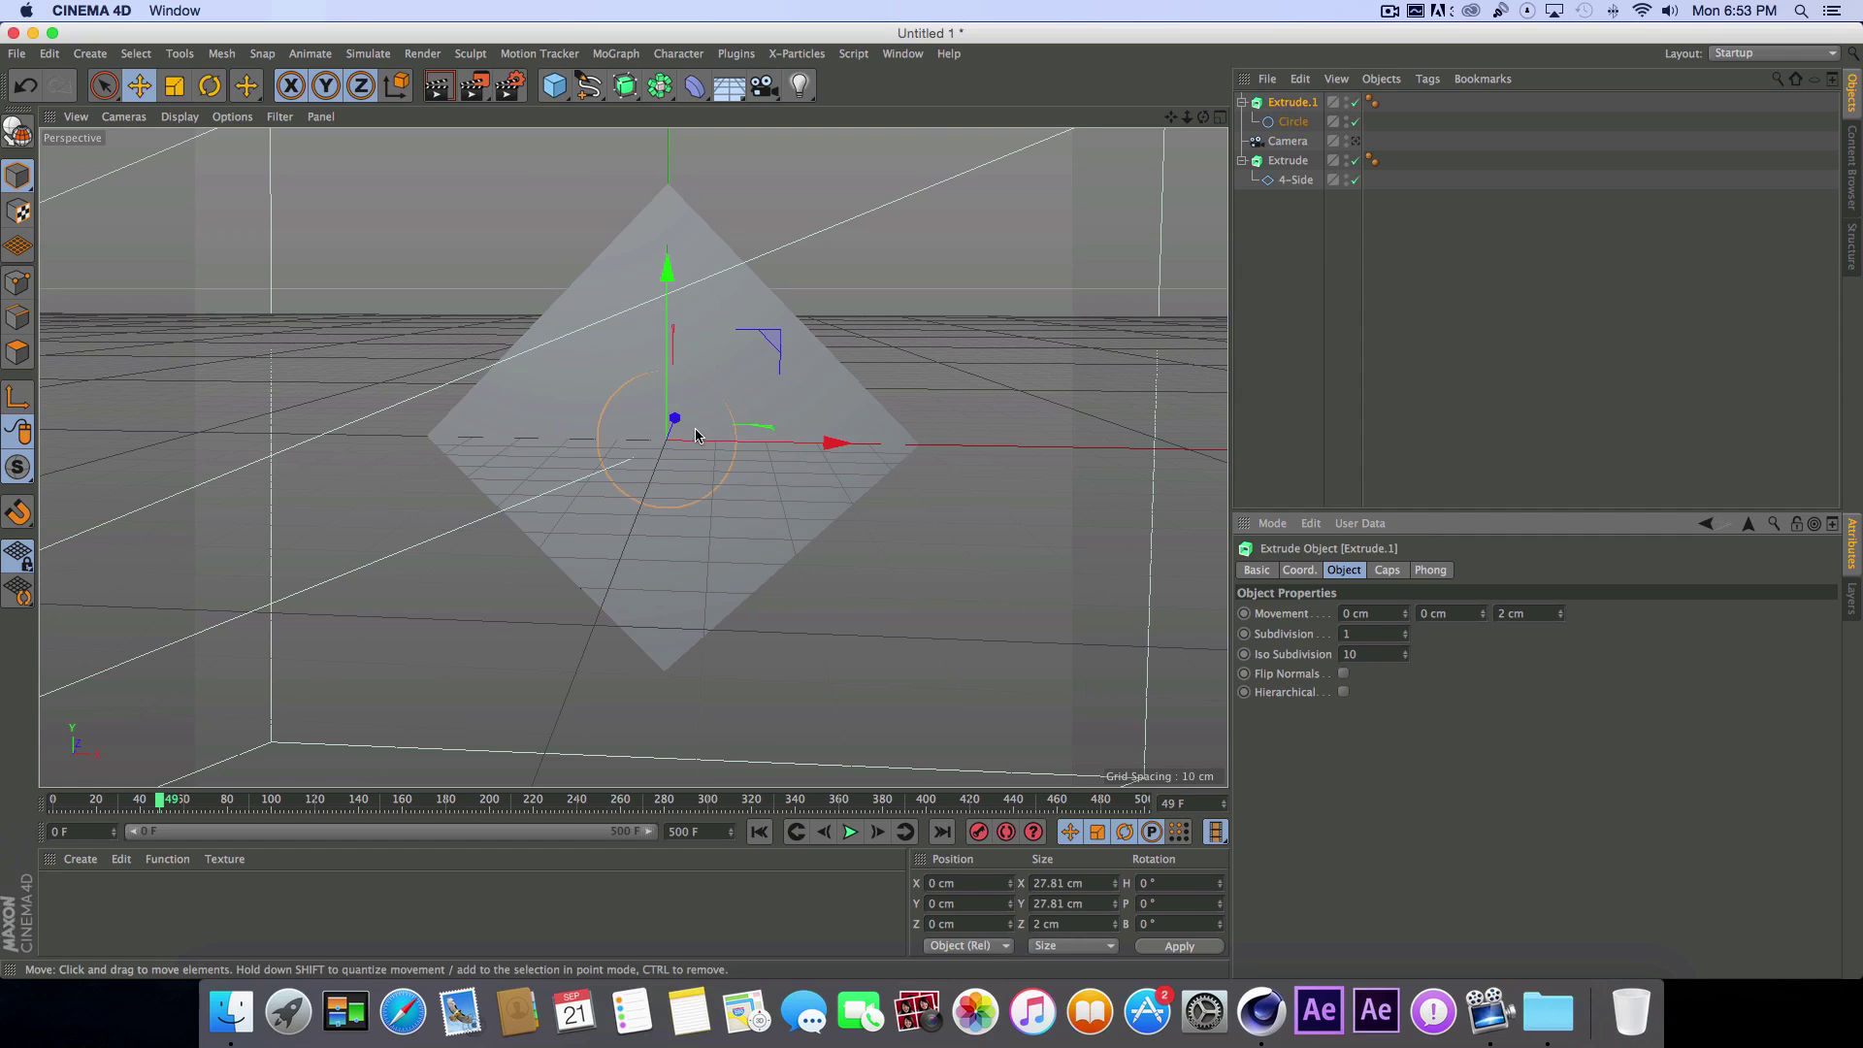
Step: Move the extruded circle along Z to about -2.04 cm, aligning it against the diamond's front face in the top view
drag(674, 418, 681, 443)
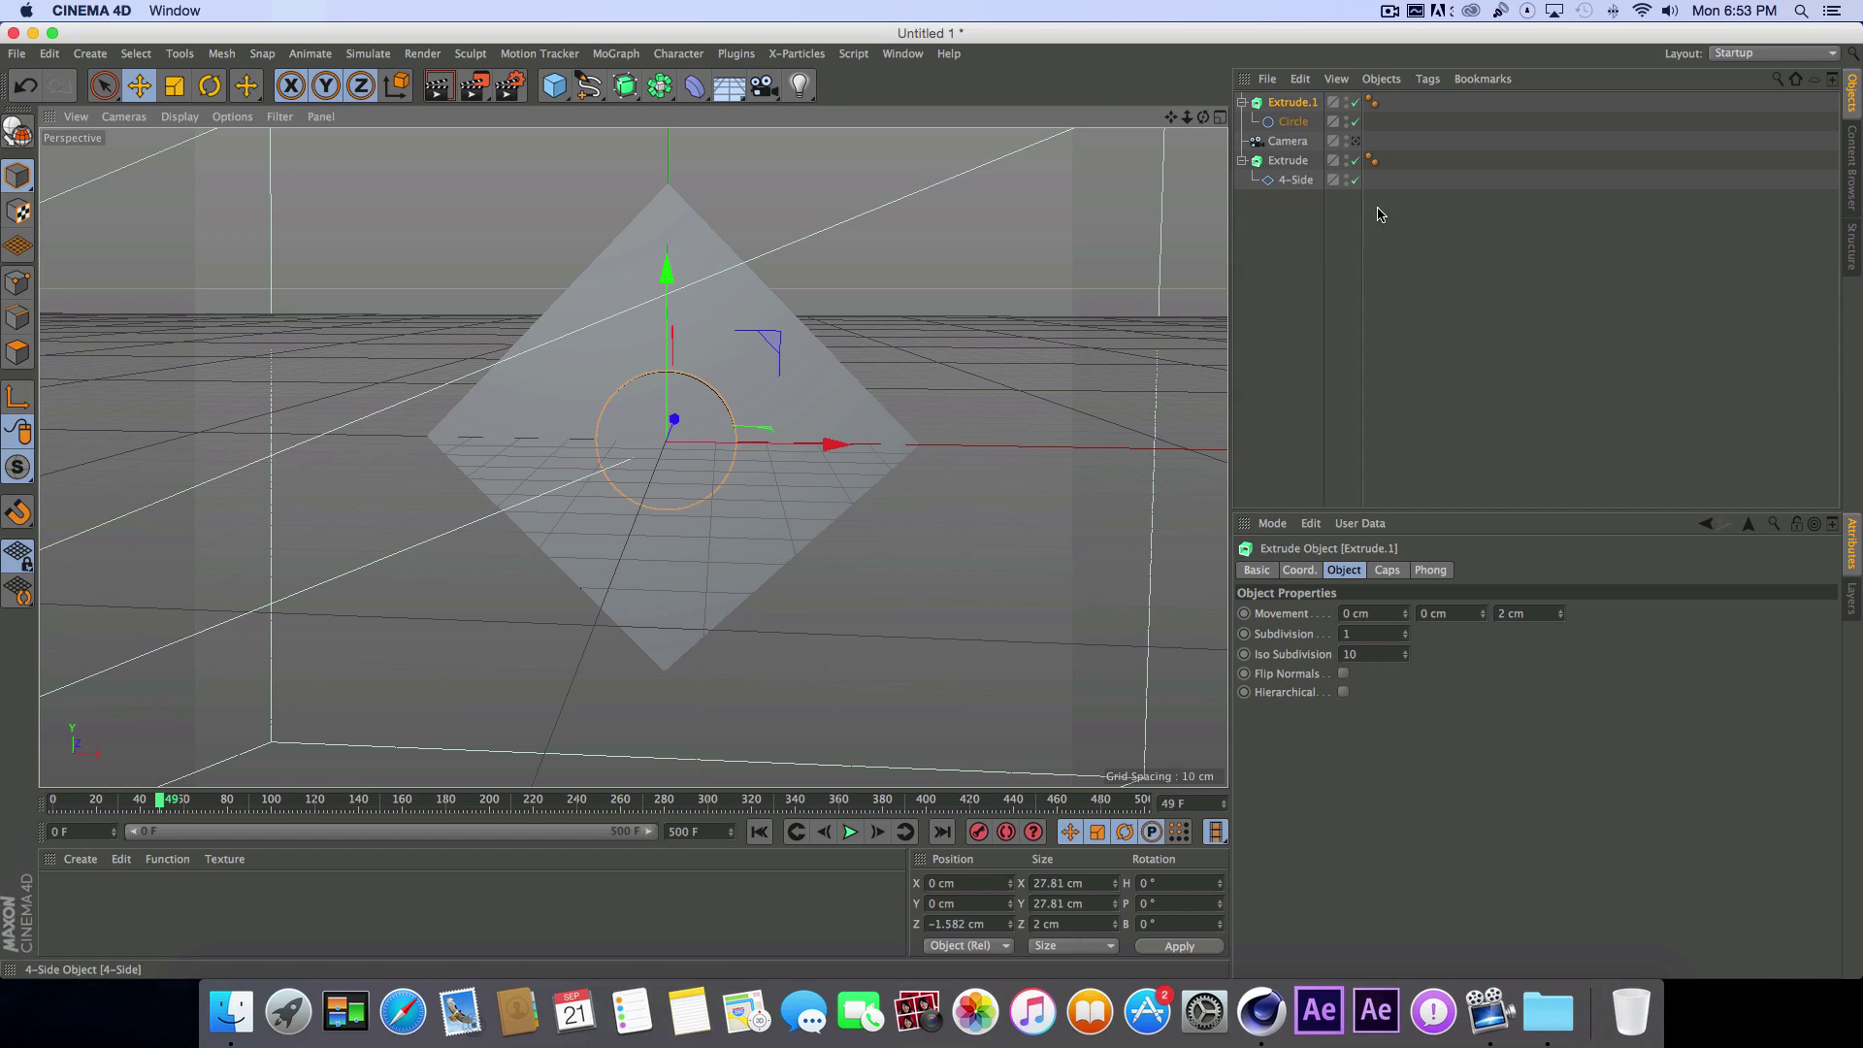
click(1220, 117)
scroll(917, 250, up, 10)
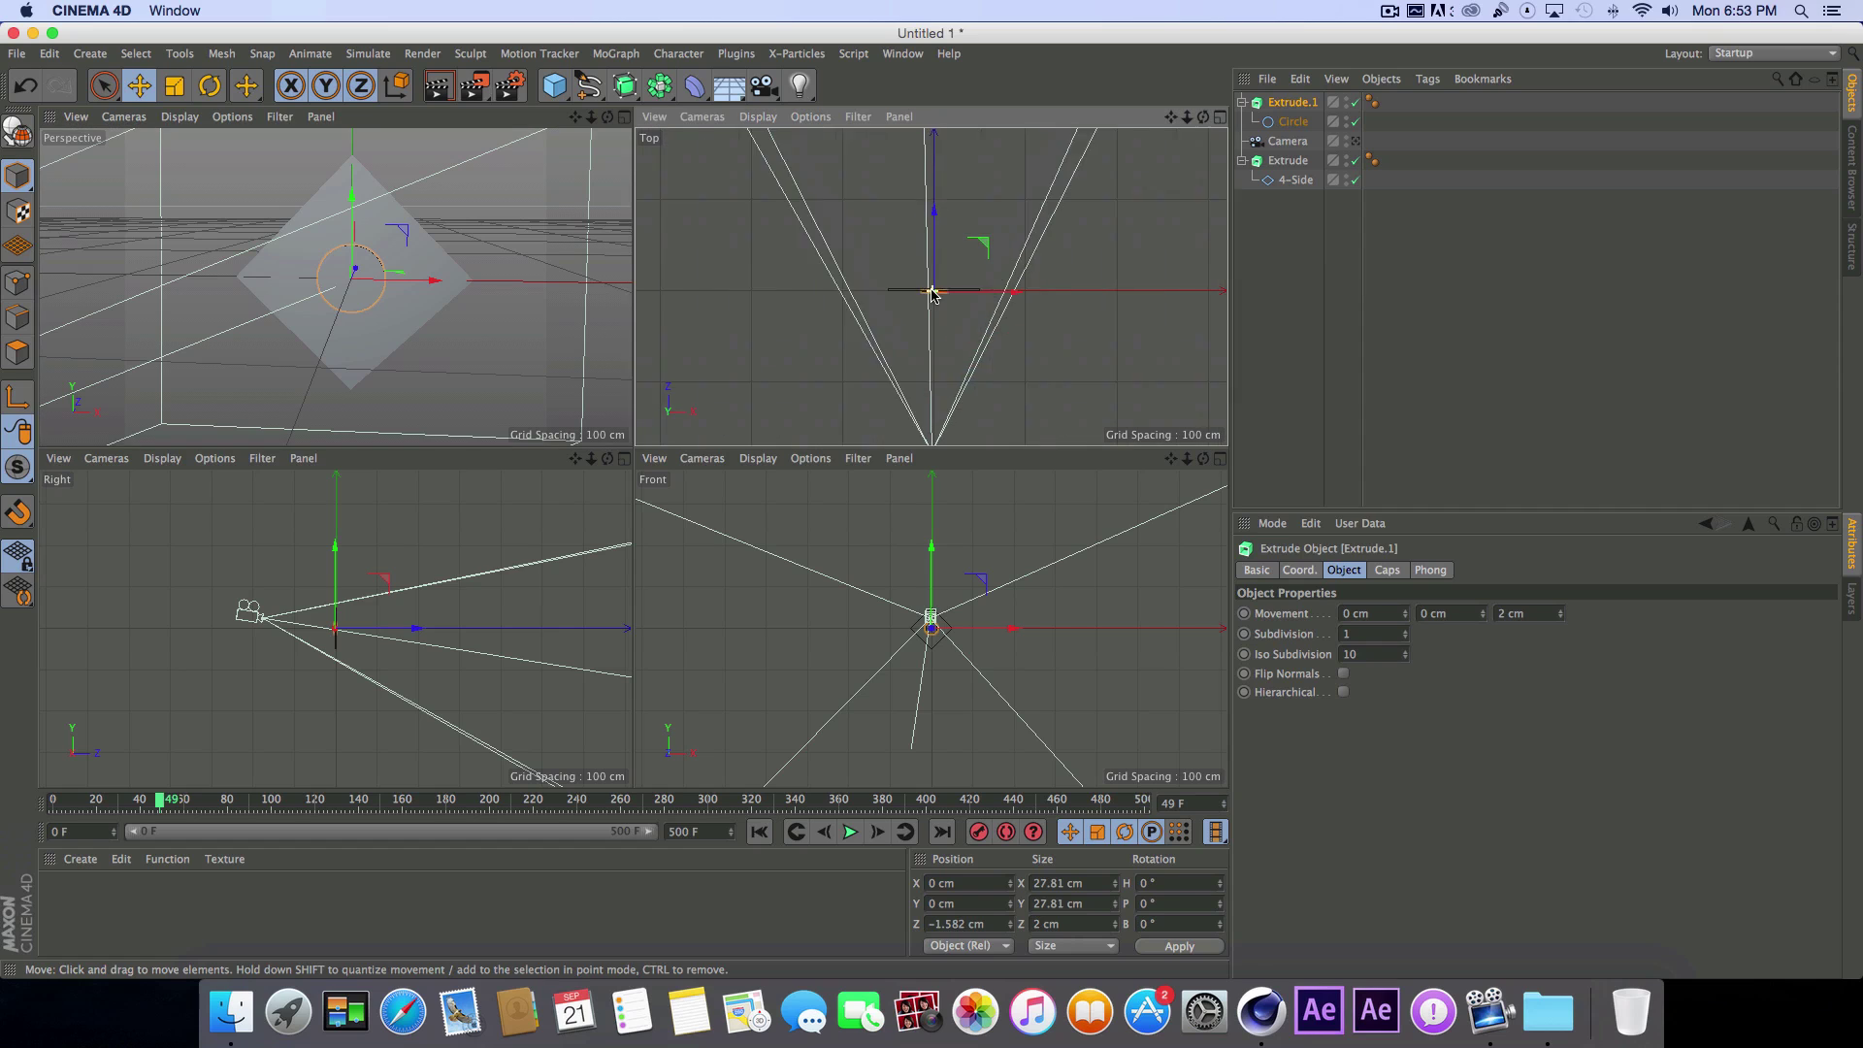
scroll(1147, 237, up, 3)
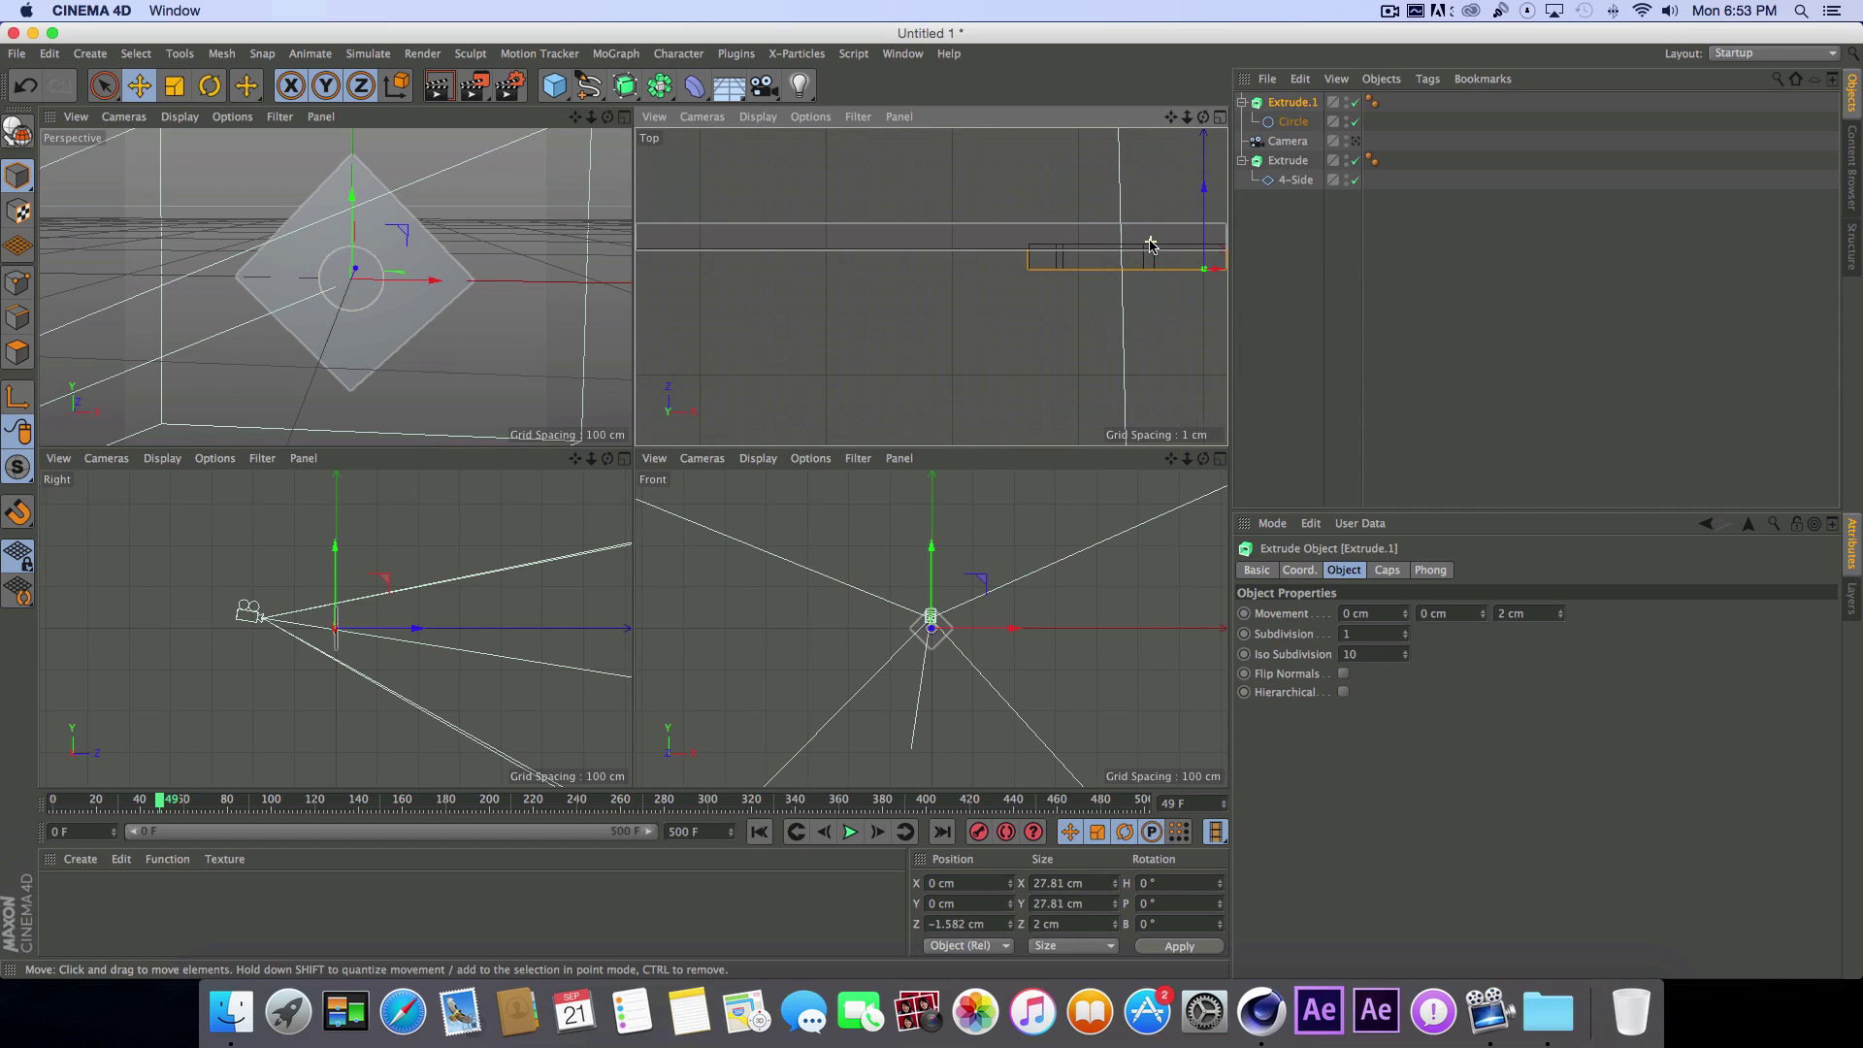
alt+middle_drag(1051, 277, 882, 290)
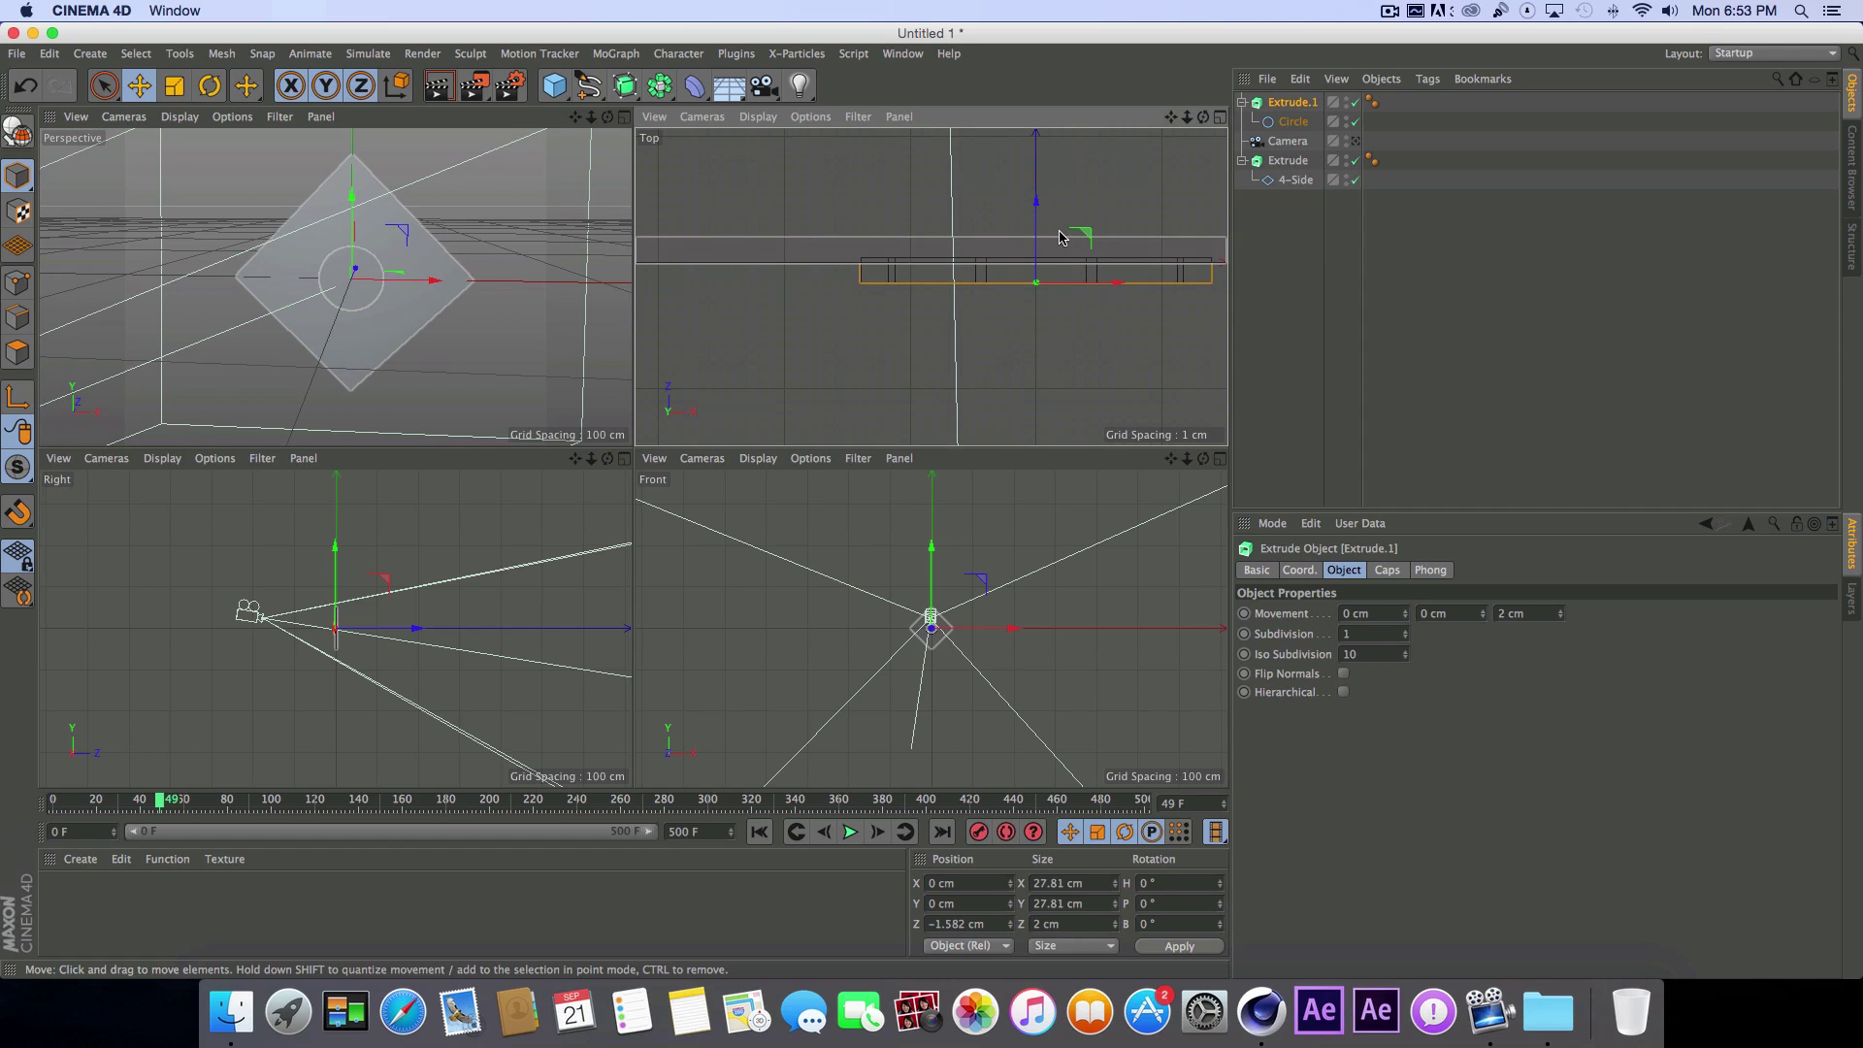
drag(1036, 204, 1050, 187)
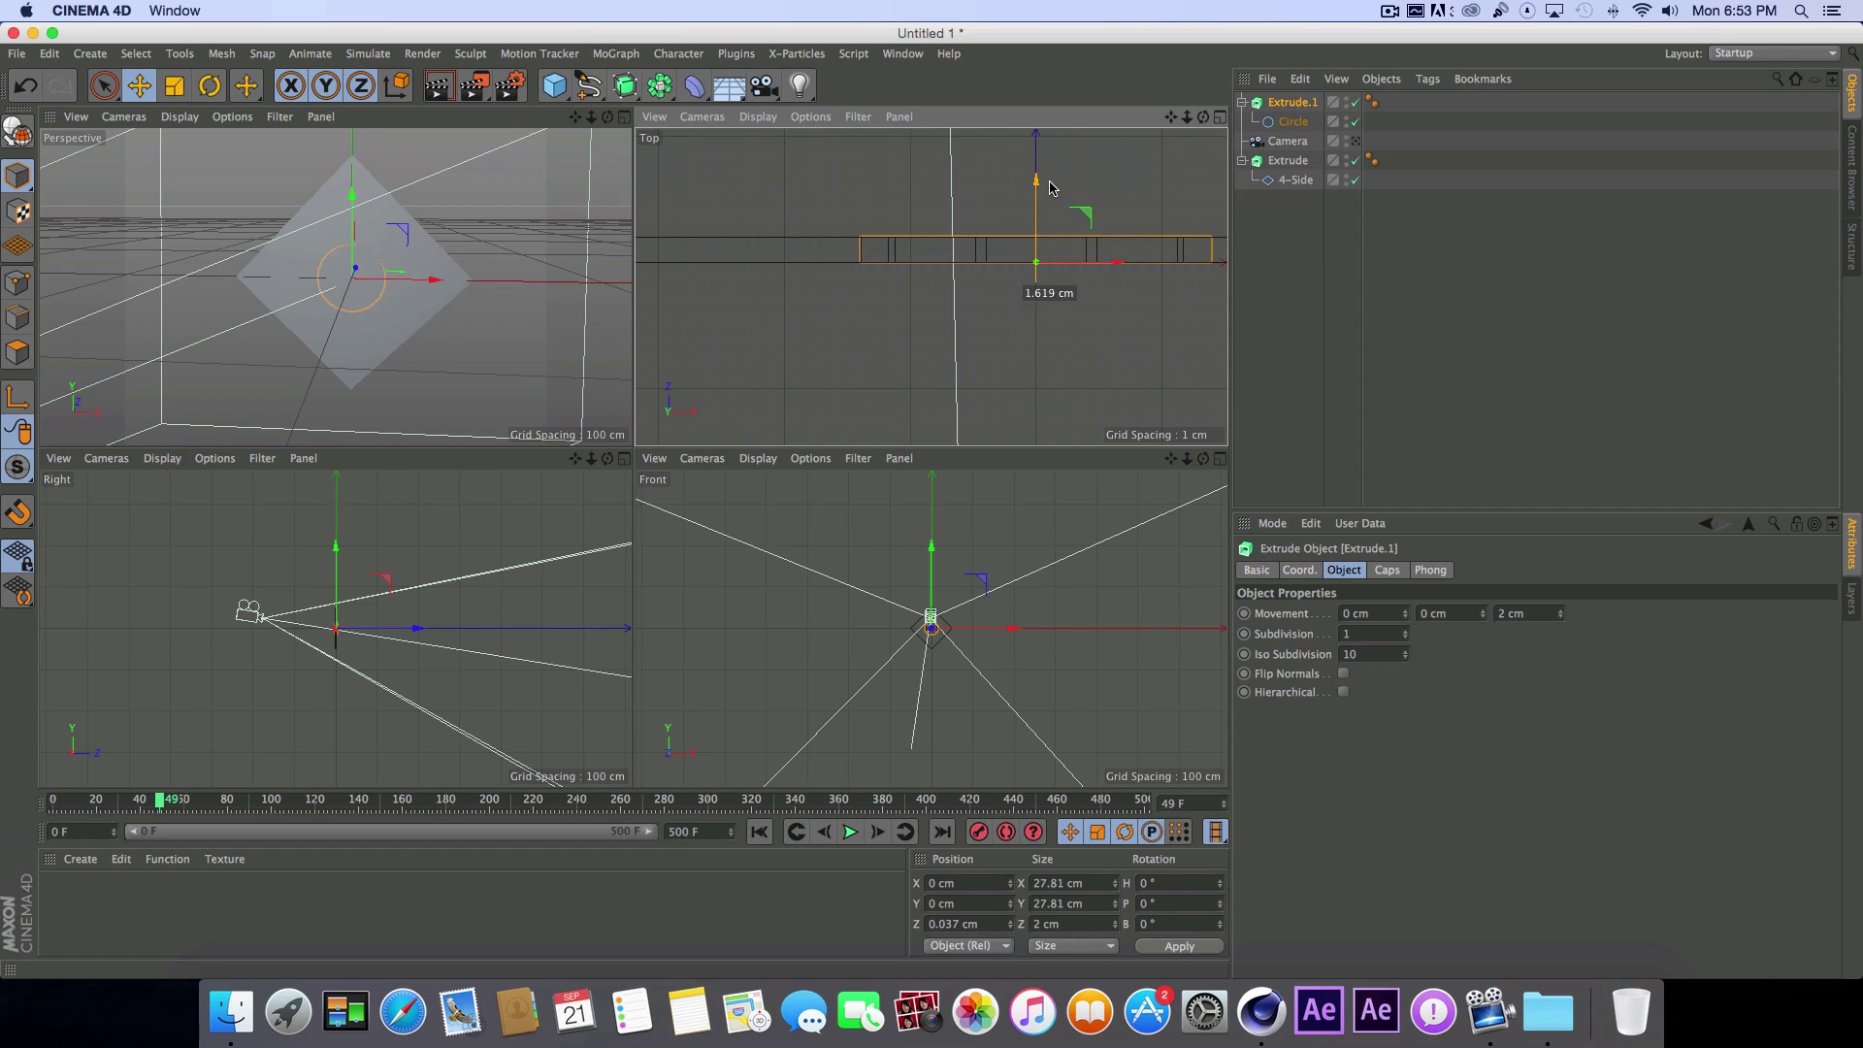
drag(1049, 187, 1058, 216)
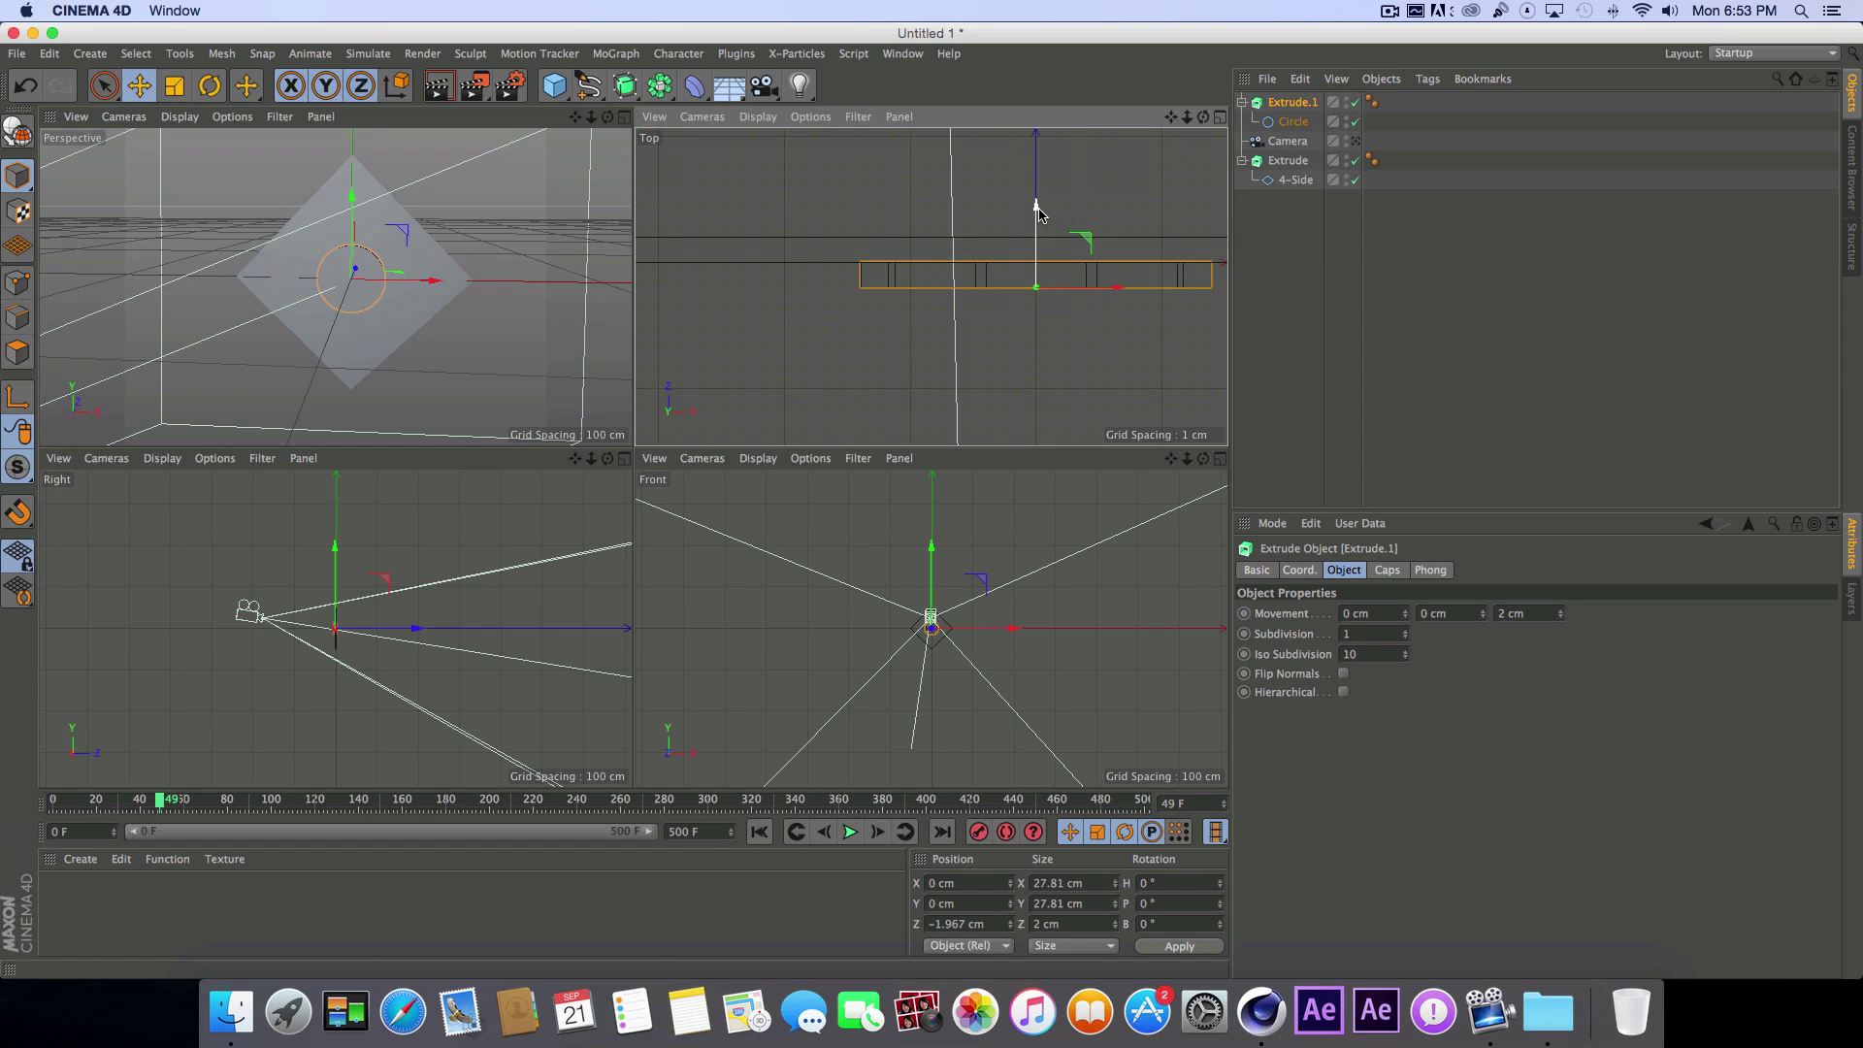
drag(1038, 211, 1046, 218)
key(F1)
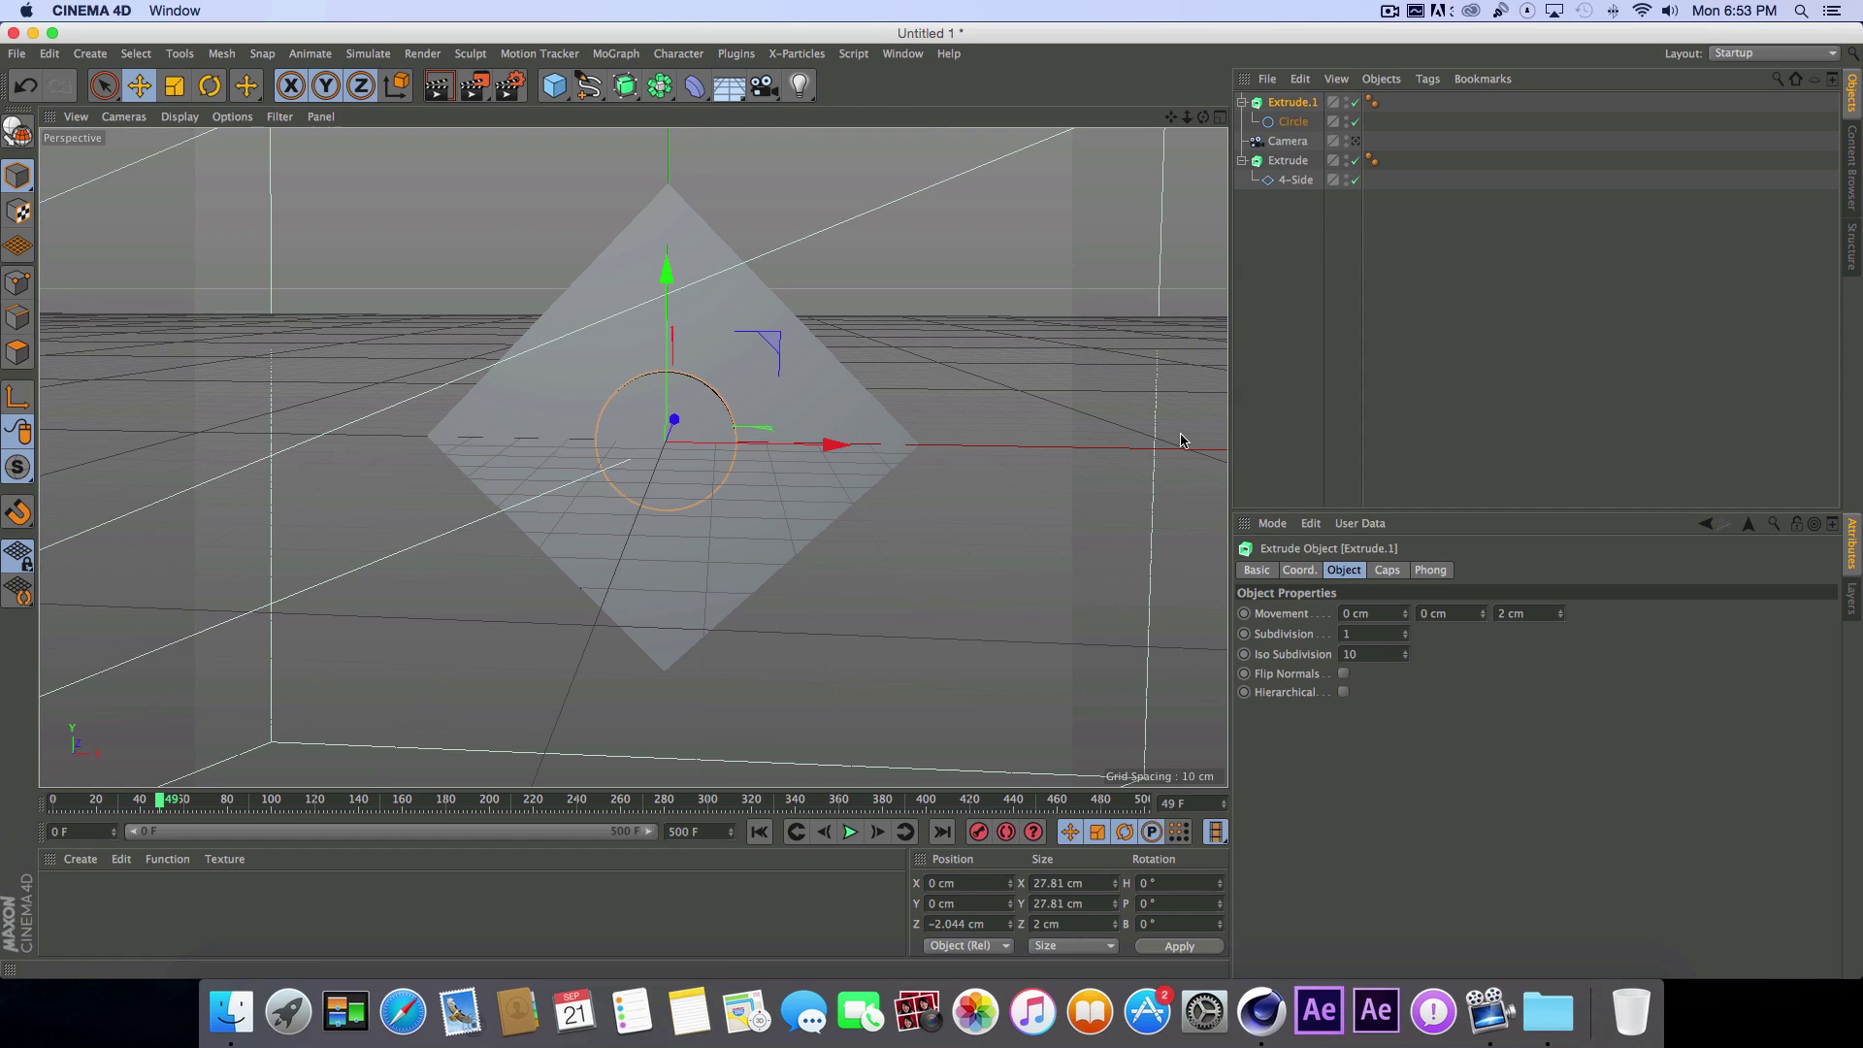
Step: Create a new material and set its color to red (255, 28, 28)
double_click(102, 922)
double_click(64, 897)
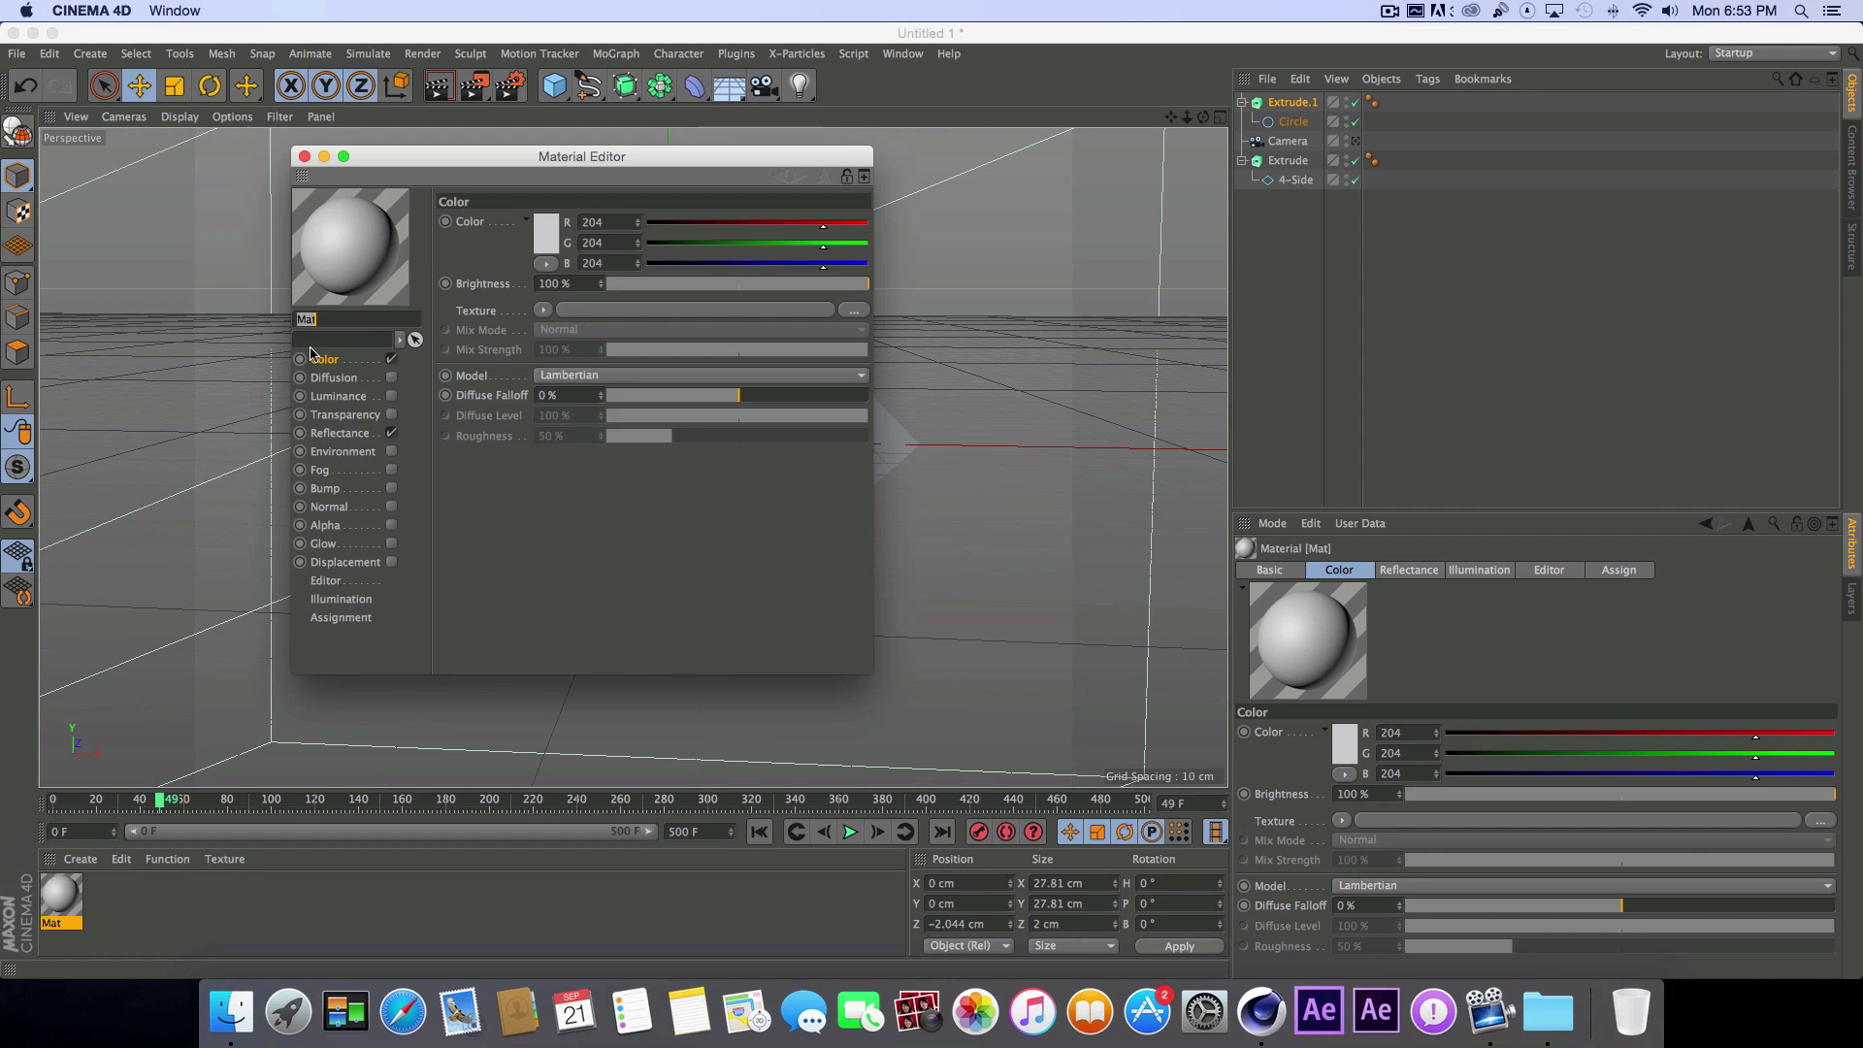
drag(422, 157, 673, 224)
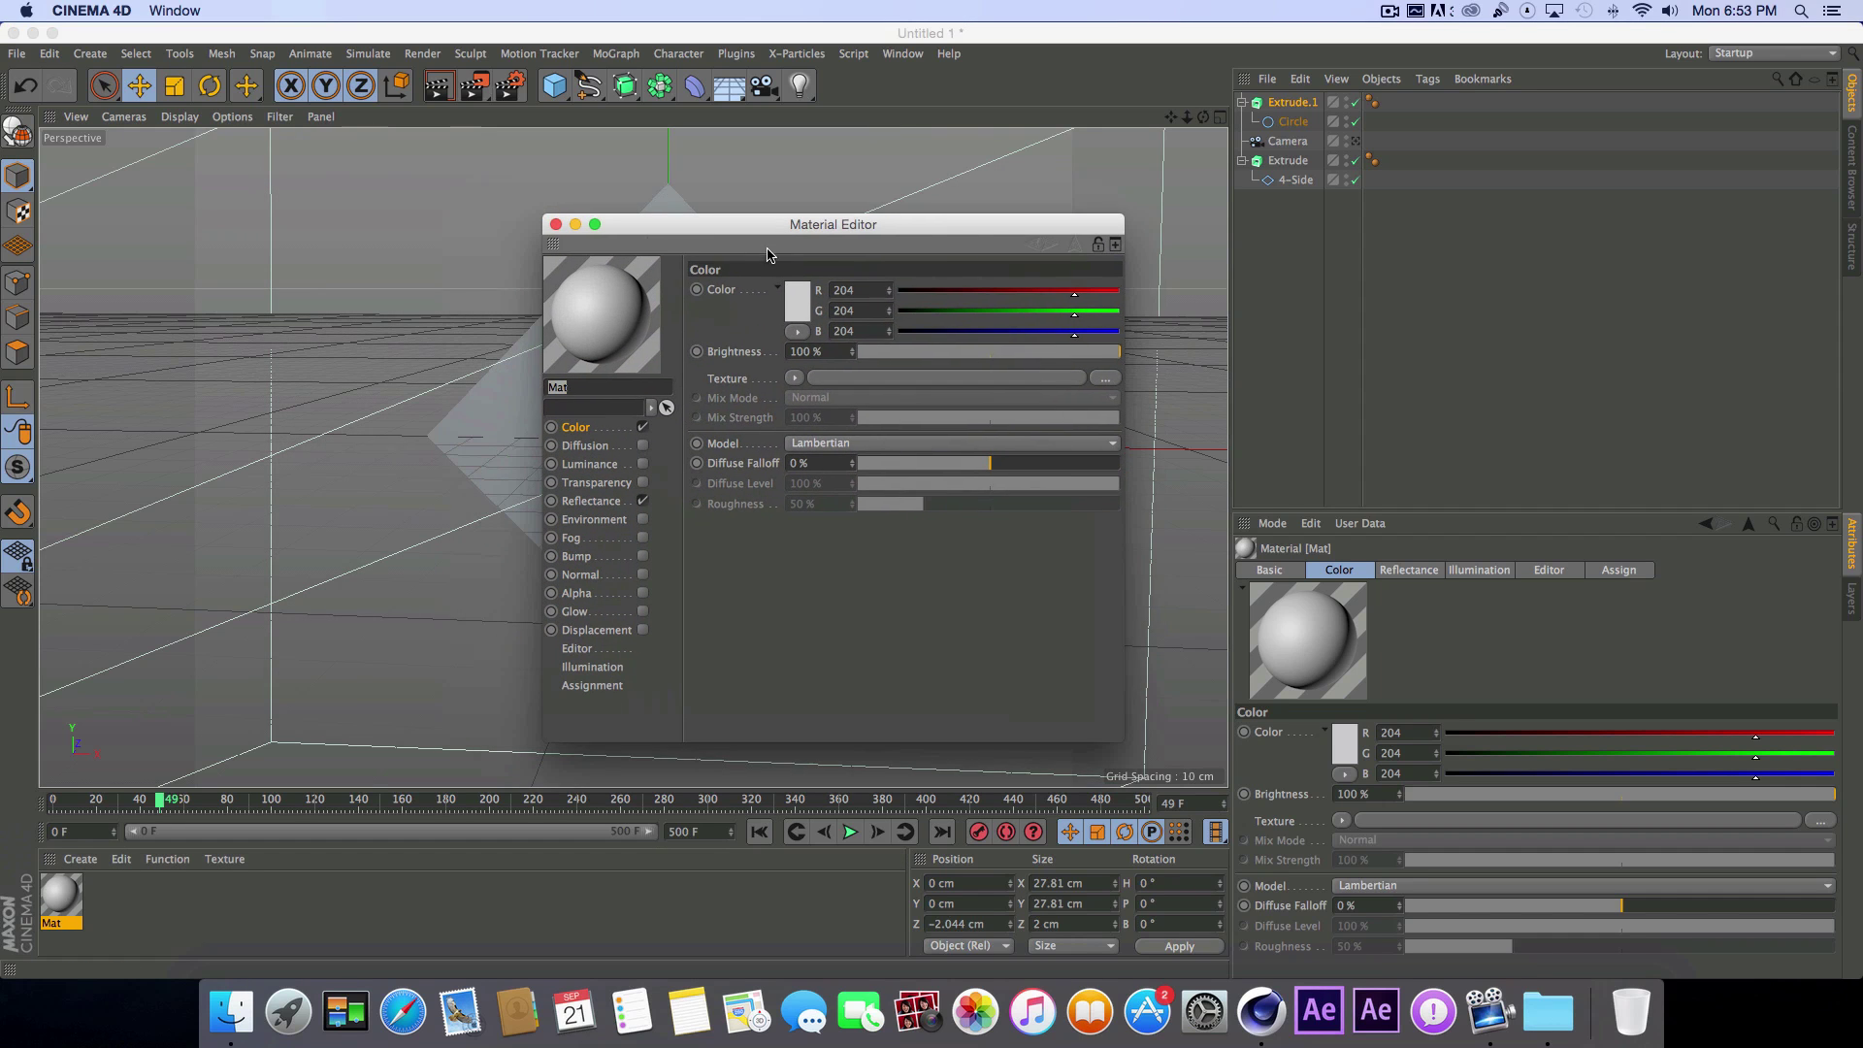
click(790, 296)
drag(776, 286, 795, 256)
click(829, 386)
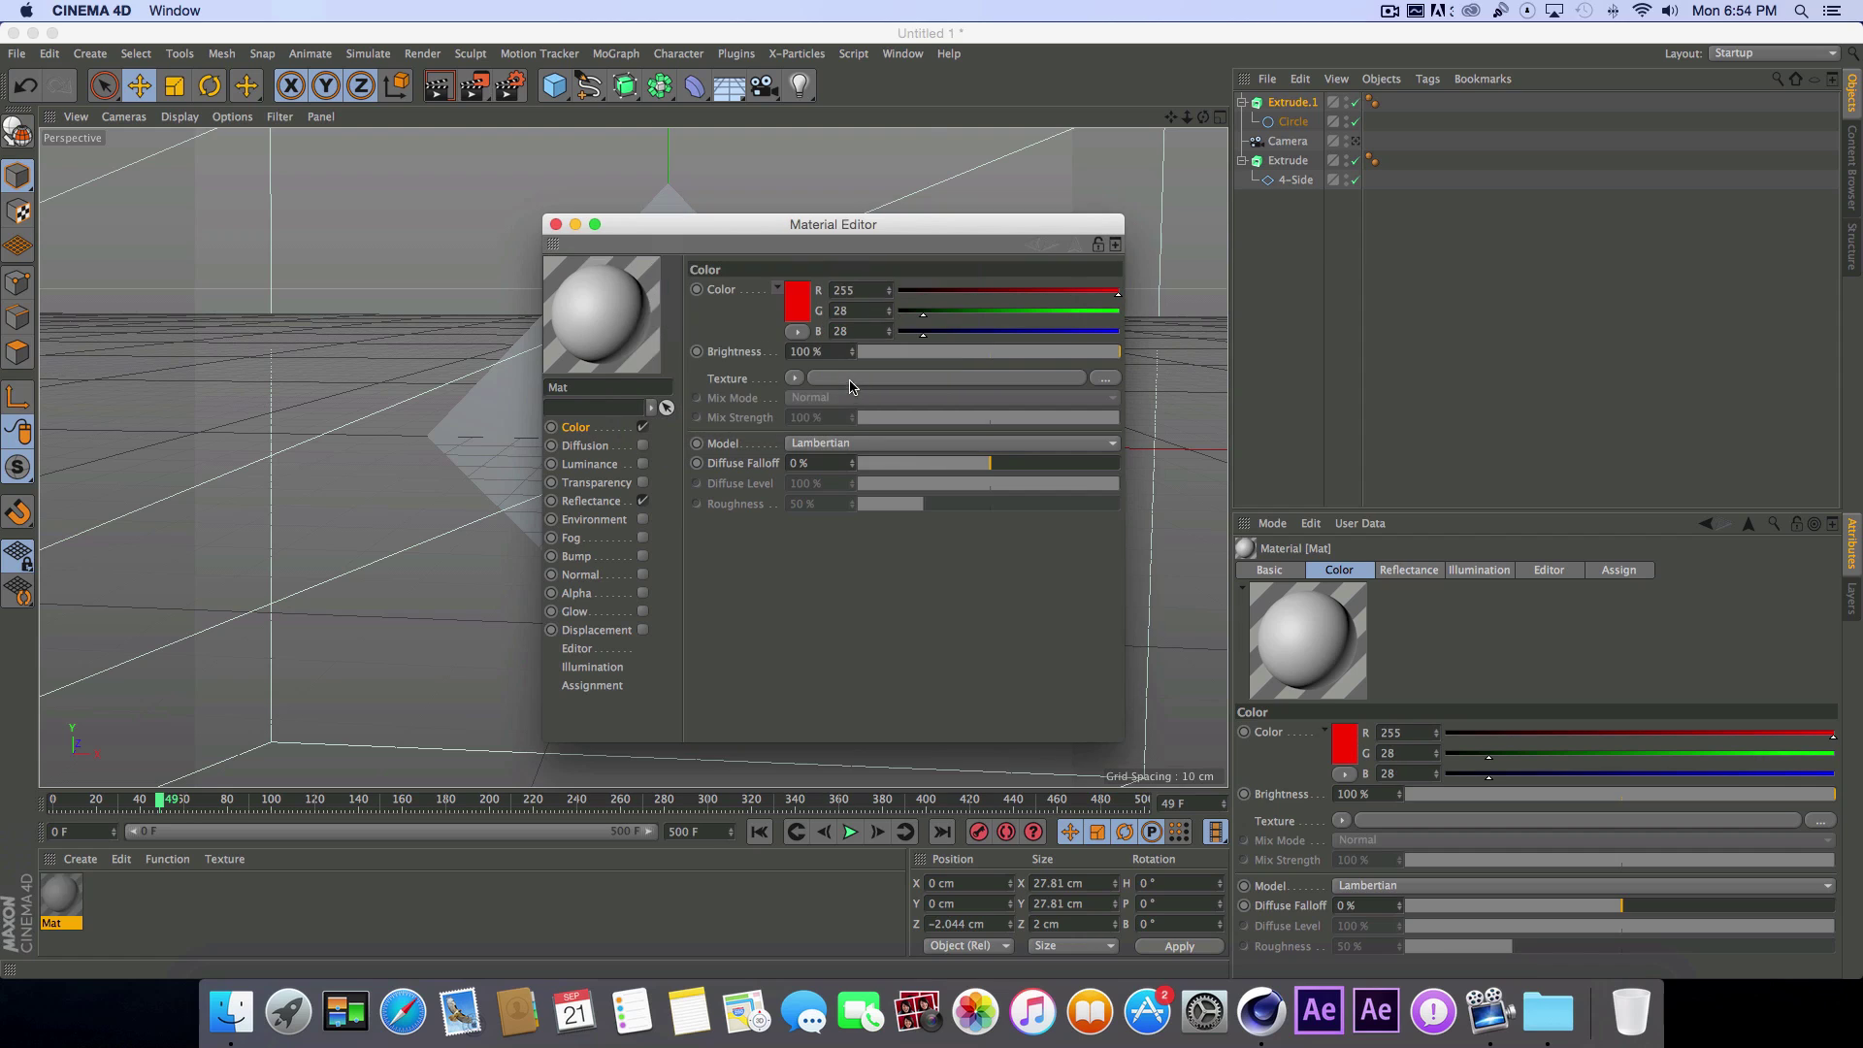
click(555, 224)
Step: Create a second material and set its color to orange (255, 89, 0)
double_click(128, 917)
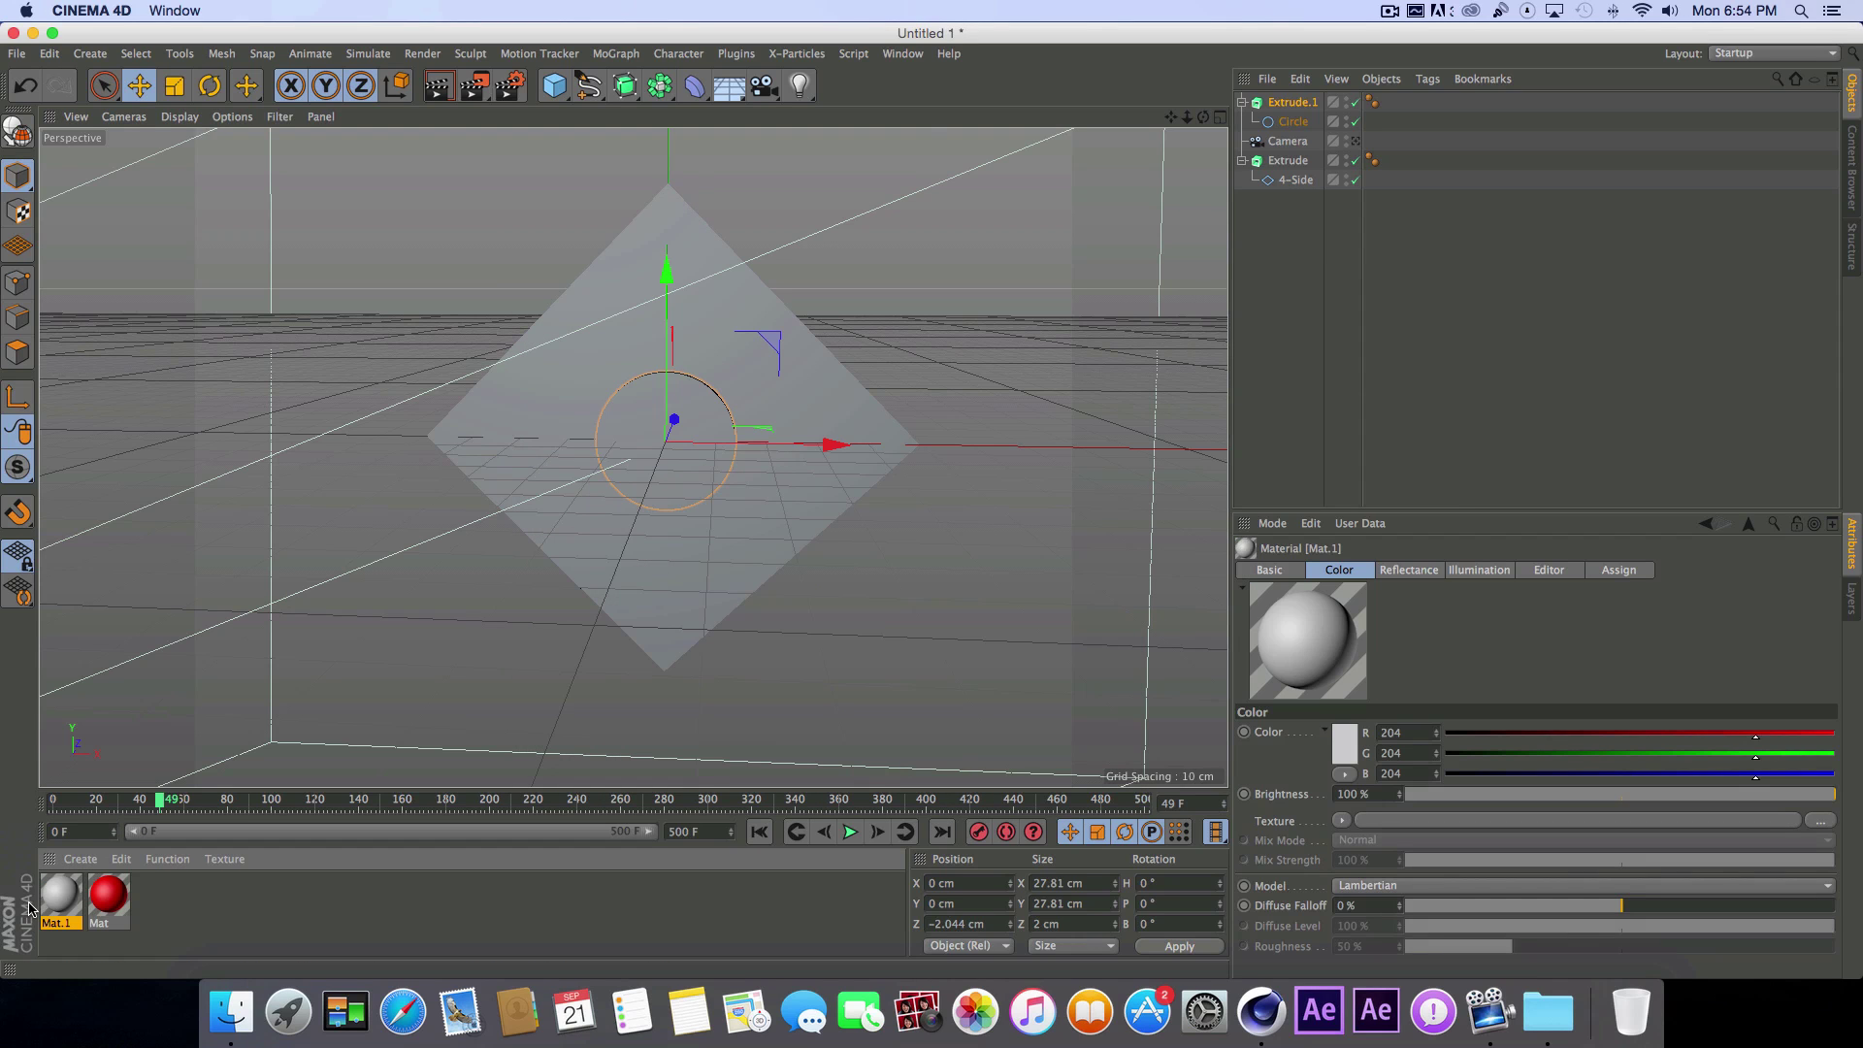
double_click(59, 894)
click(549, 227)
click(520, 161)
click(560, 175)
click(578, 302)
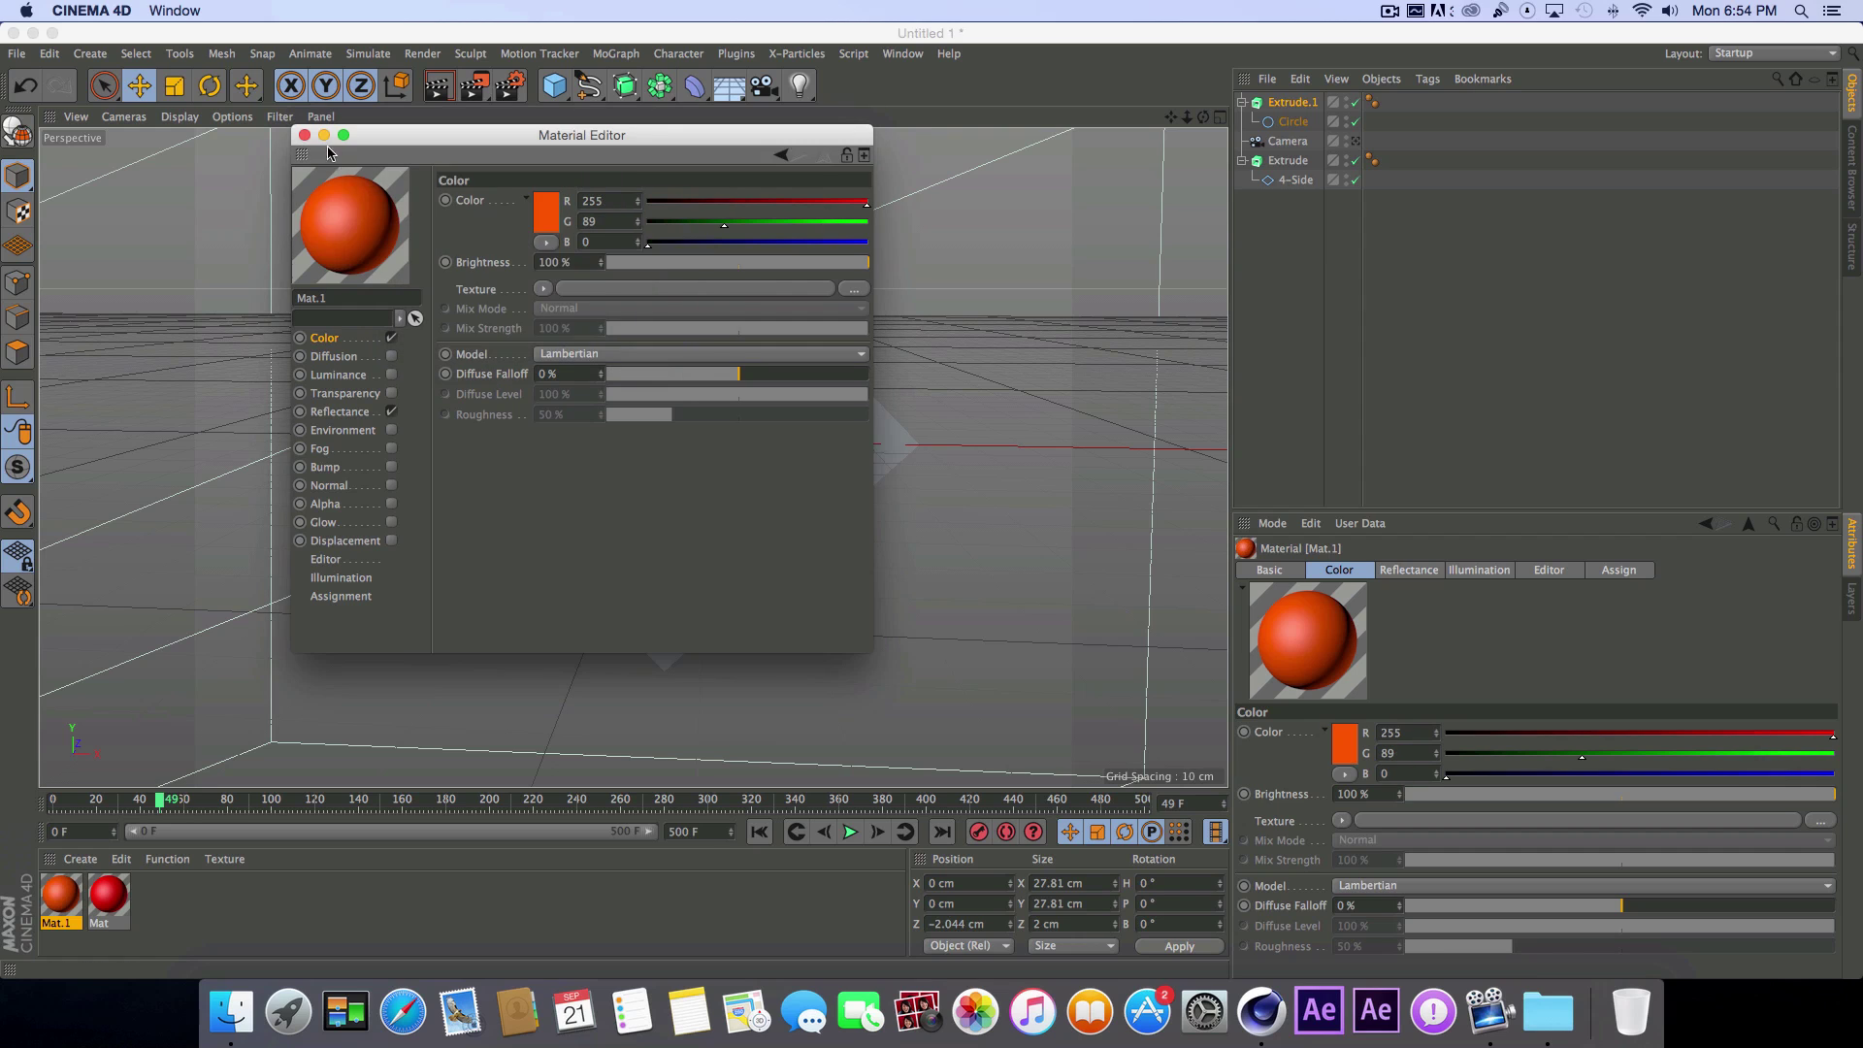
click(305, 135)
Step: Apply the red material to the extruded circle and the orange one to the extruded diamond, and render the view
drag(60, 895, 655, 472)
drag(58, 898, 636, 608)
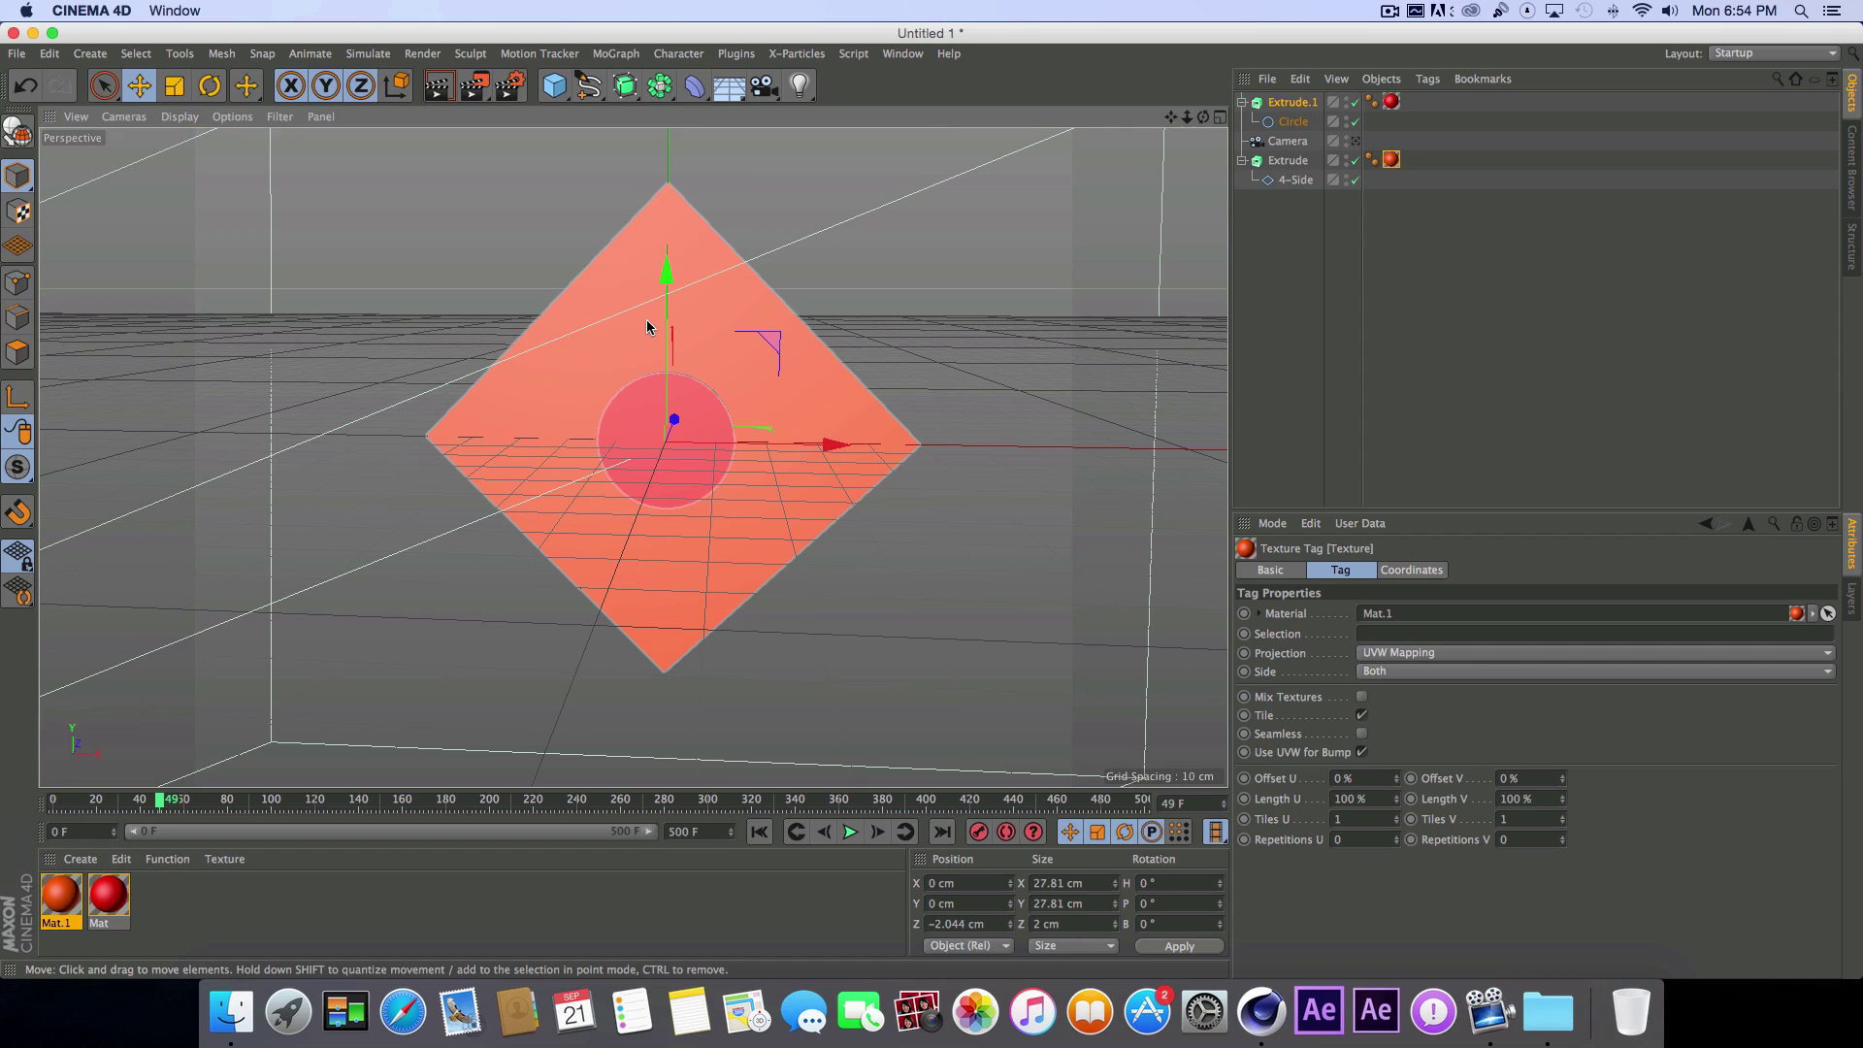
key(super+r)
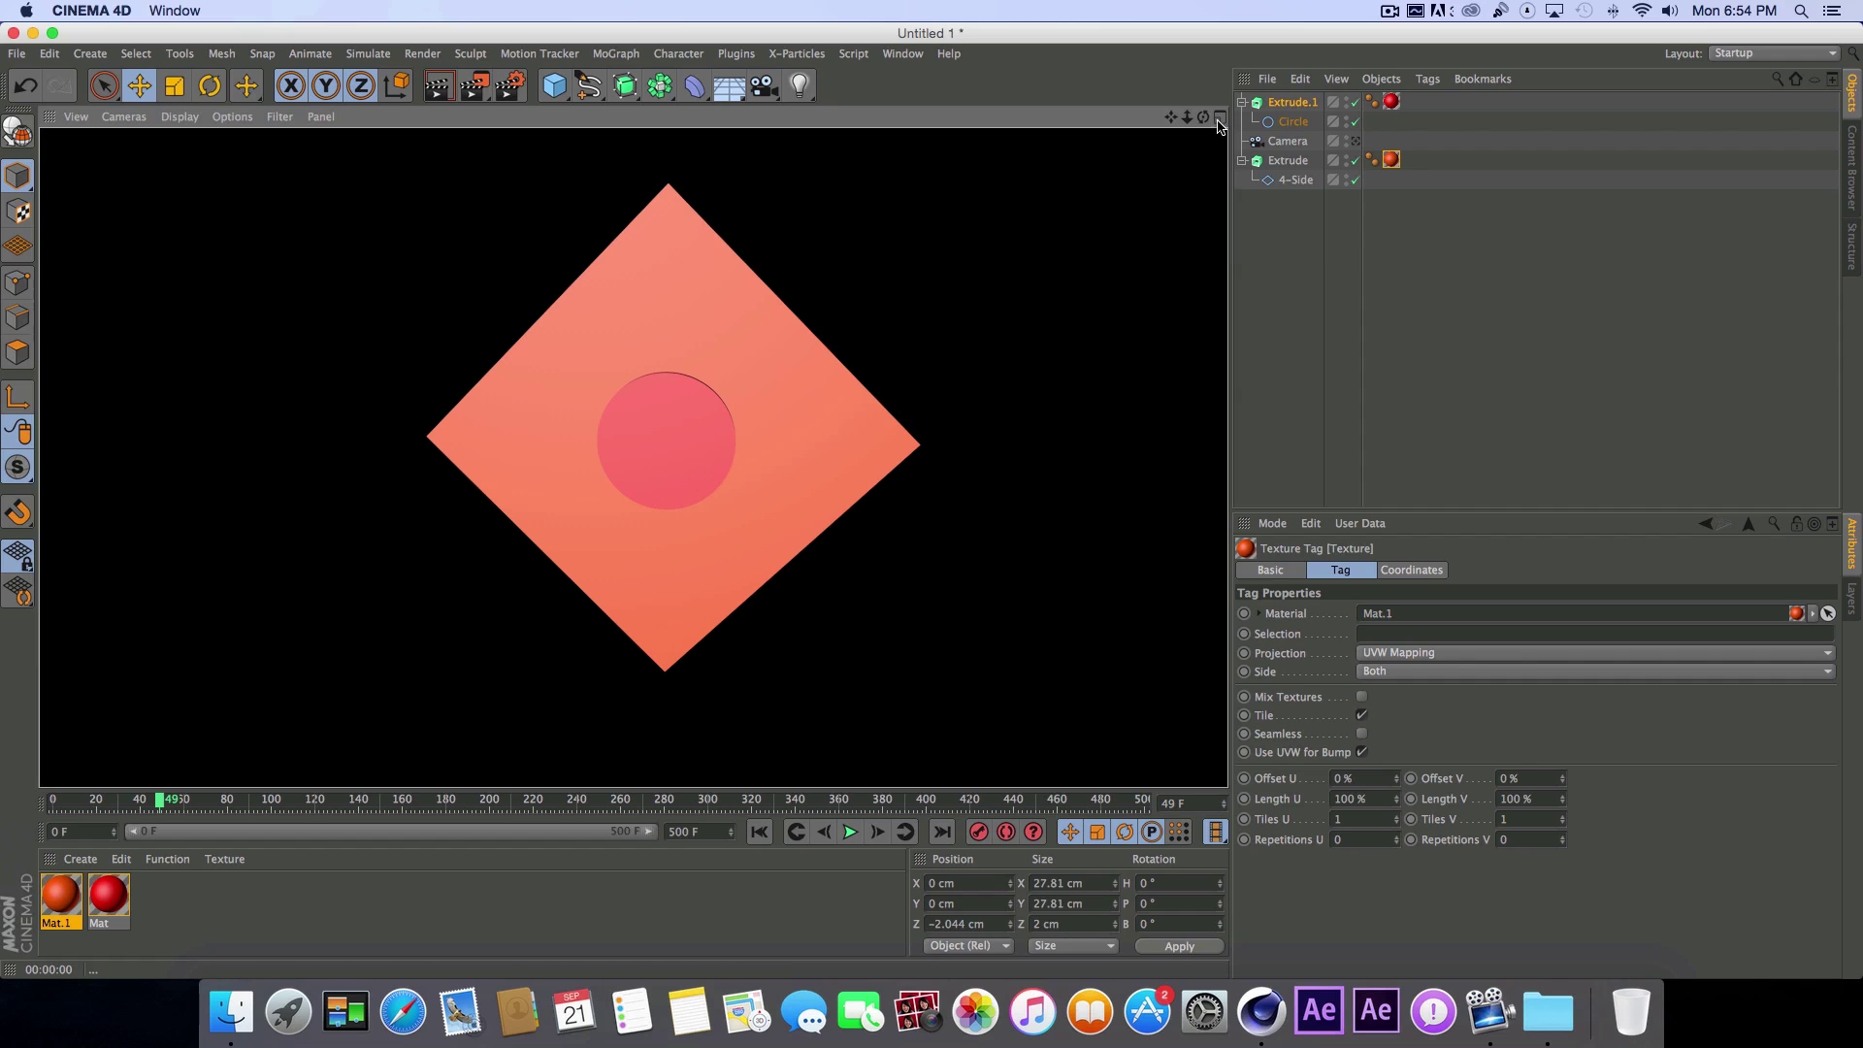
Step: Play the animation twice from the first frame to review the growth of the diamond and circle
drag(1203, 119, 1202, 120)
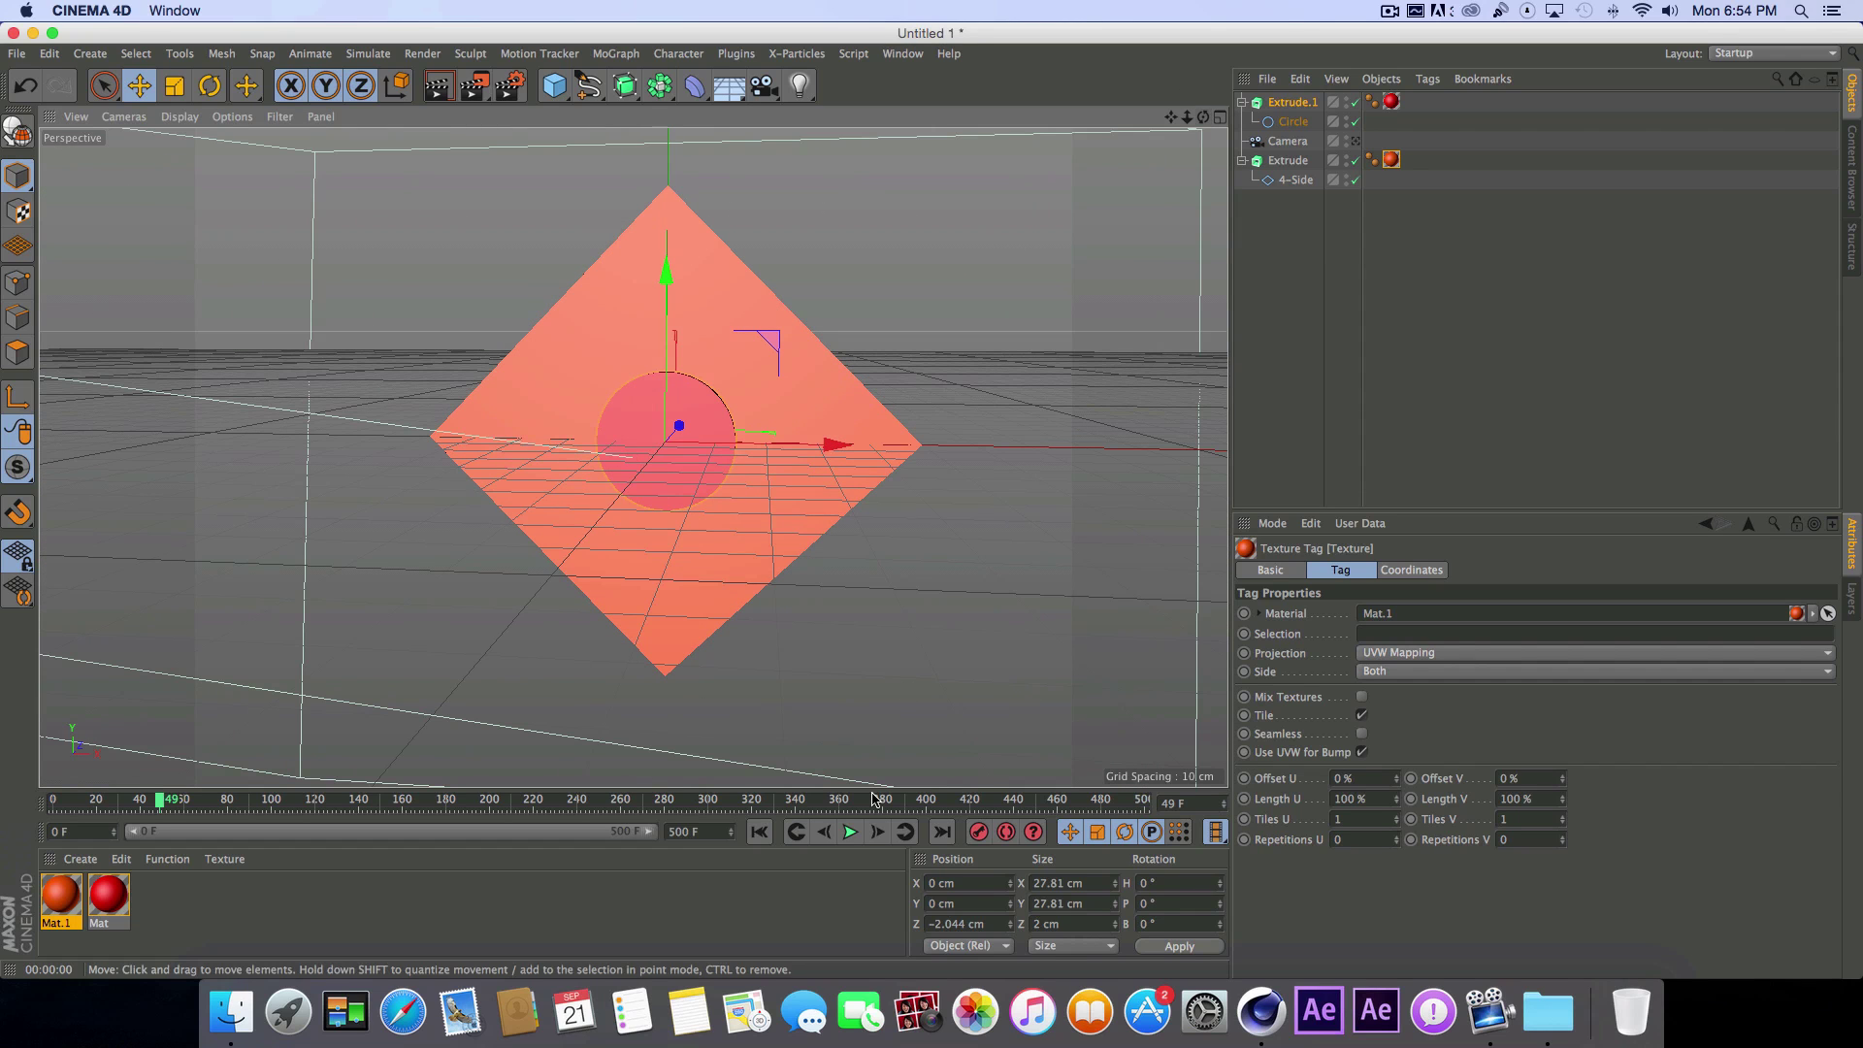
click(757, 831)
click(849, 831)
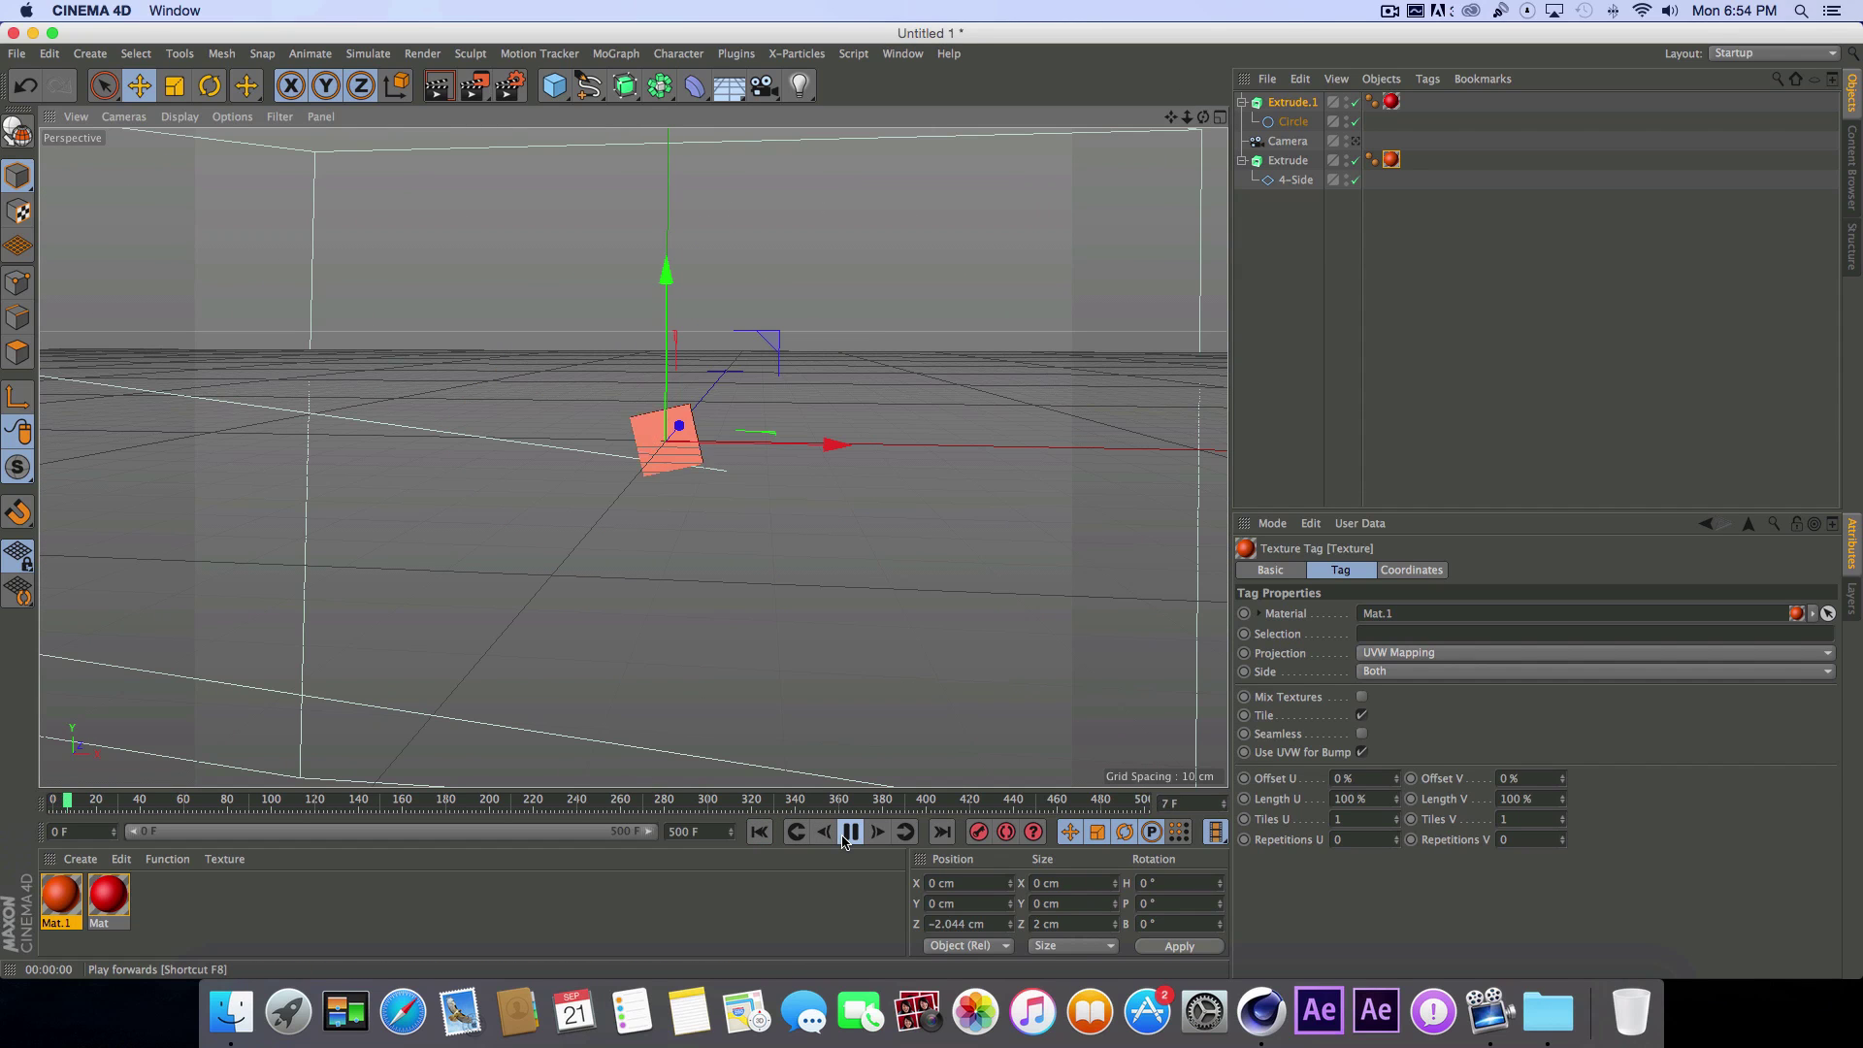
click(849, 831)
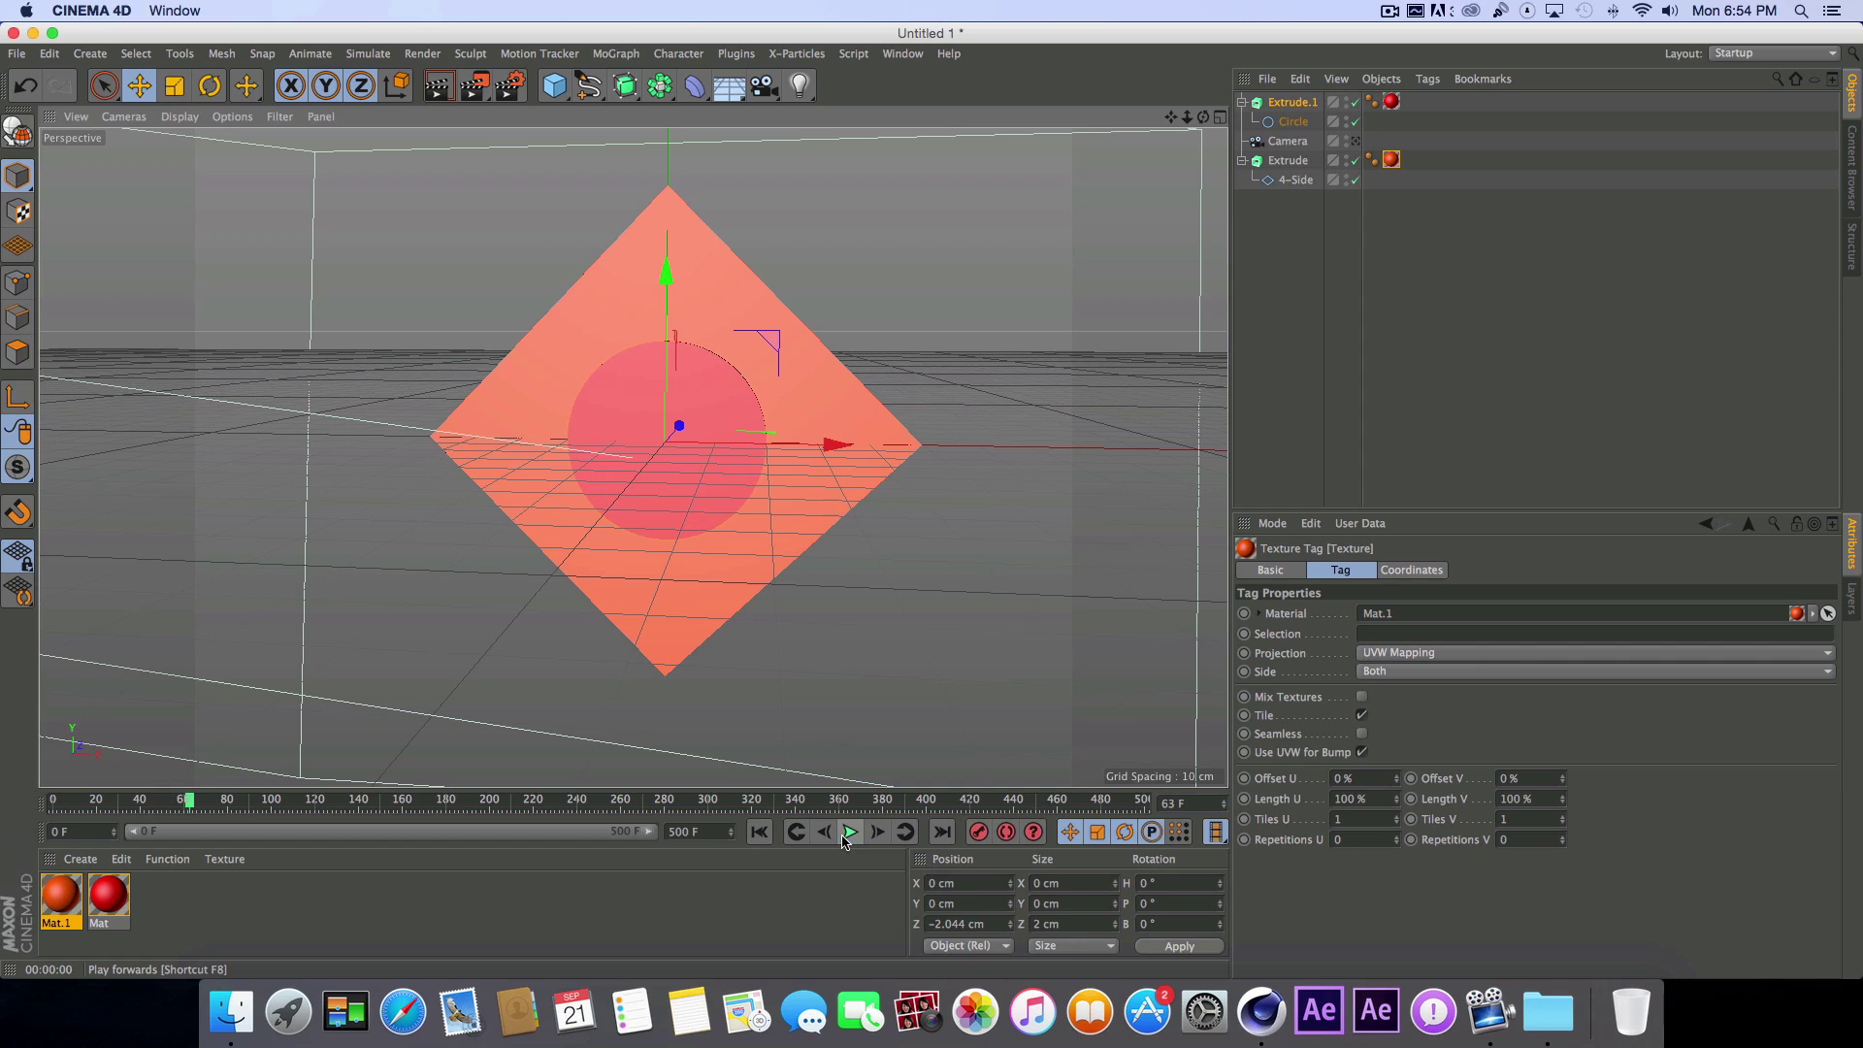
mouse_move(1203, 119)
mouse_down()
mouse_move(1165, 153)
mouse_move(1175, 140)
mouse_up()
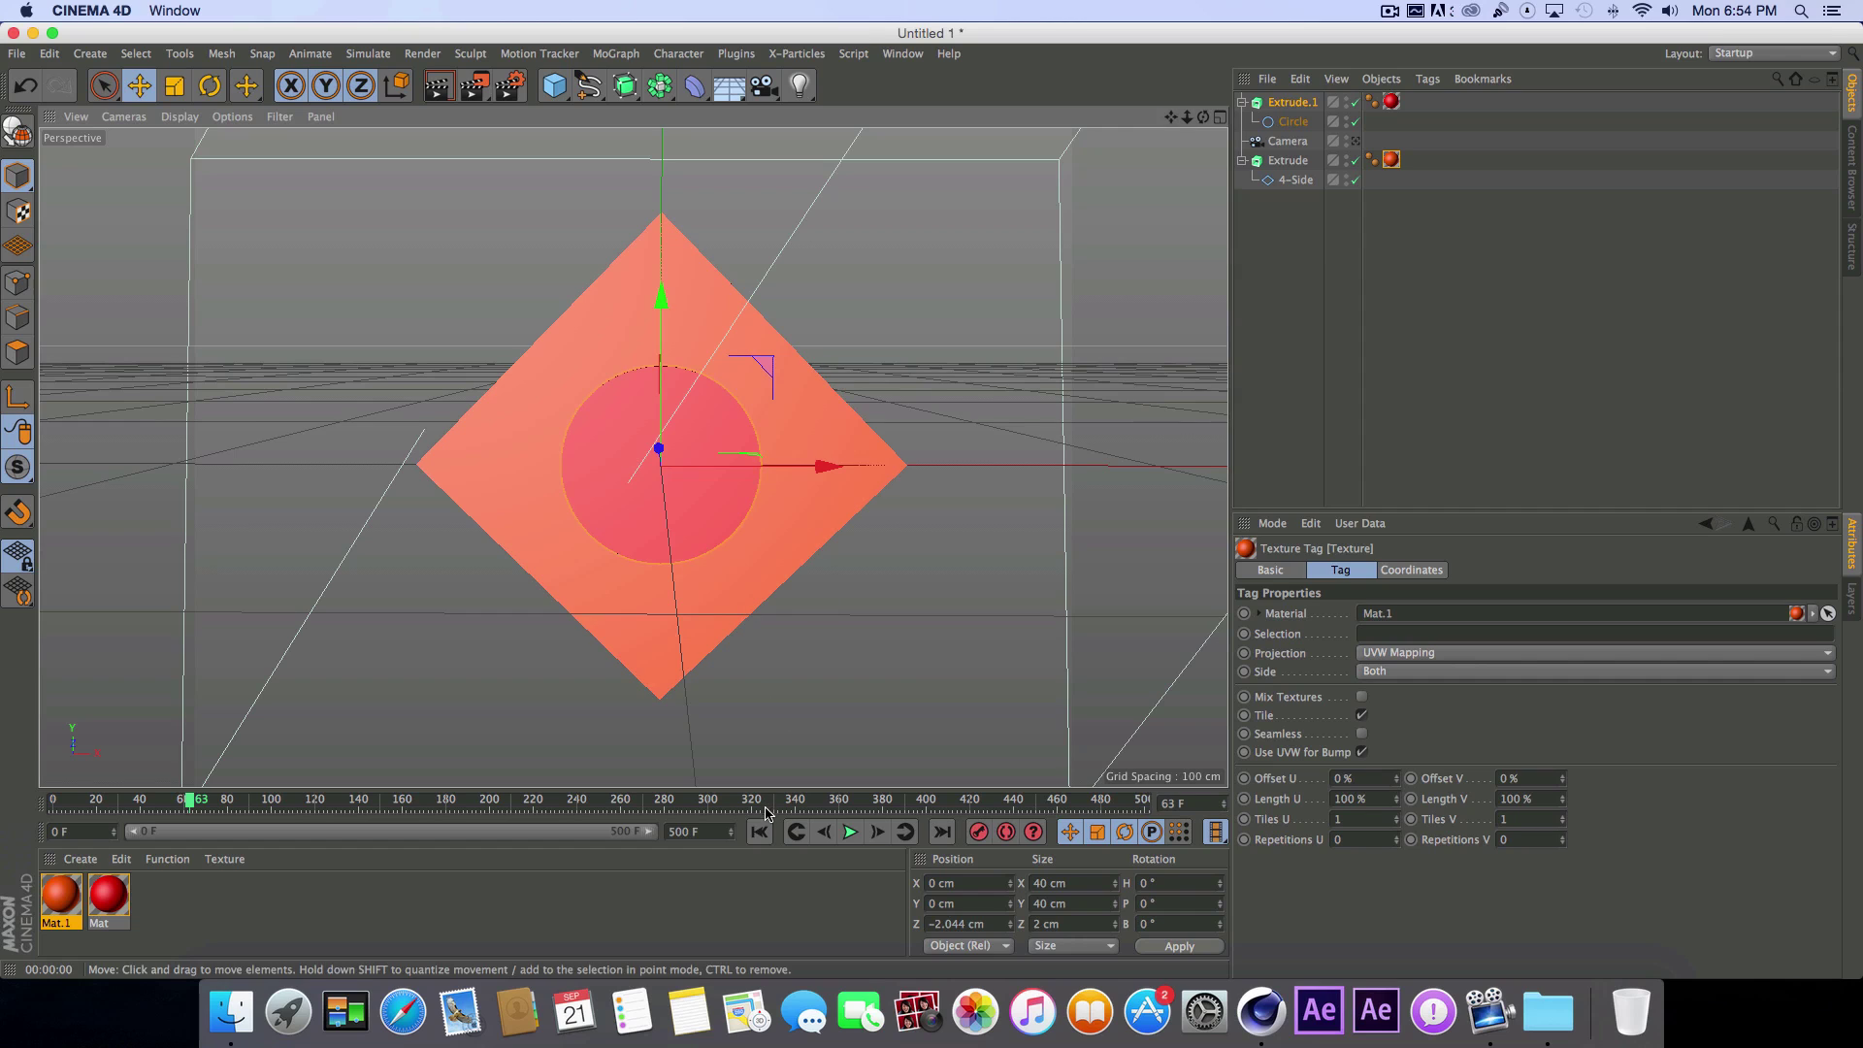
click(759, 831)
click(849, 833)
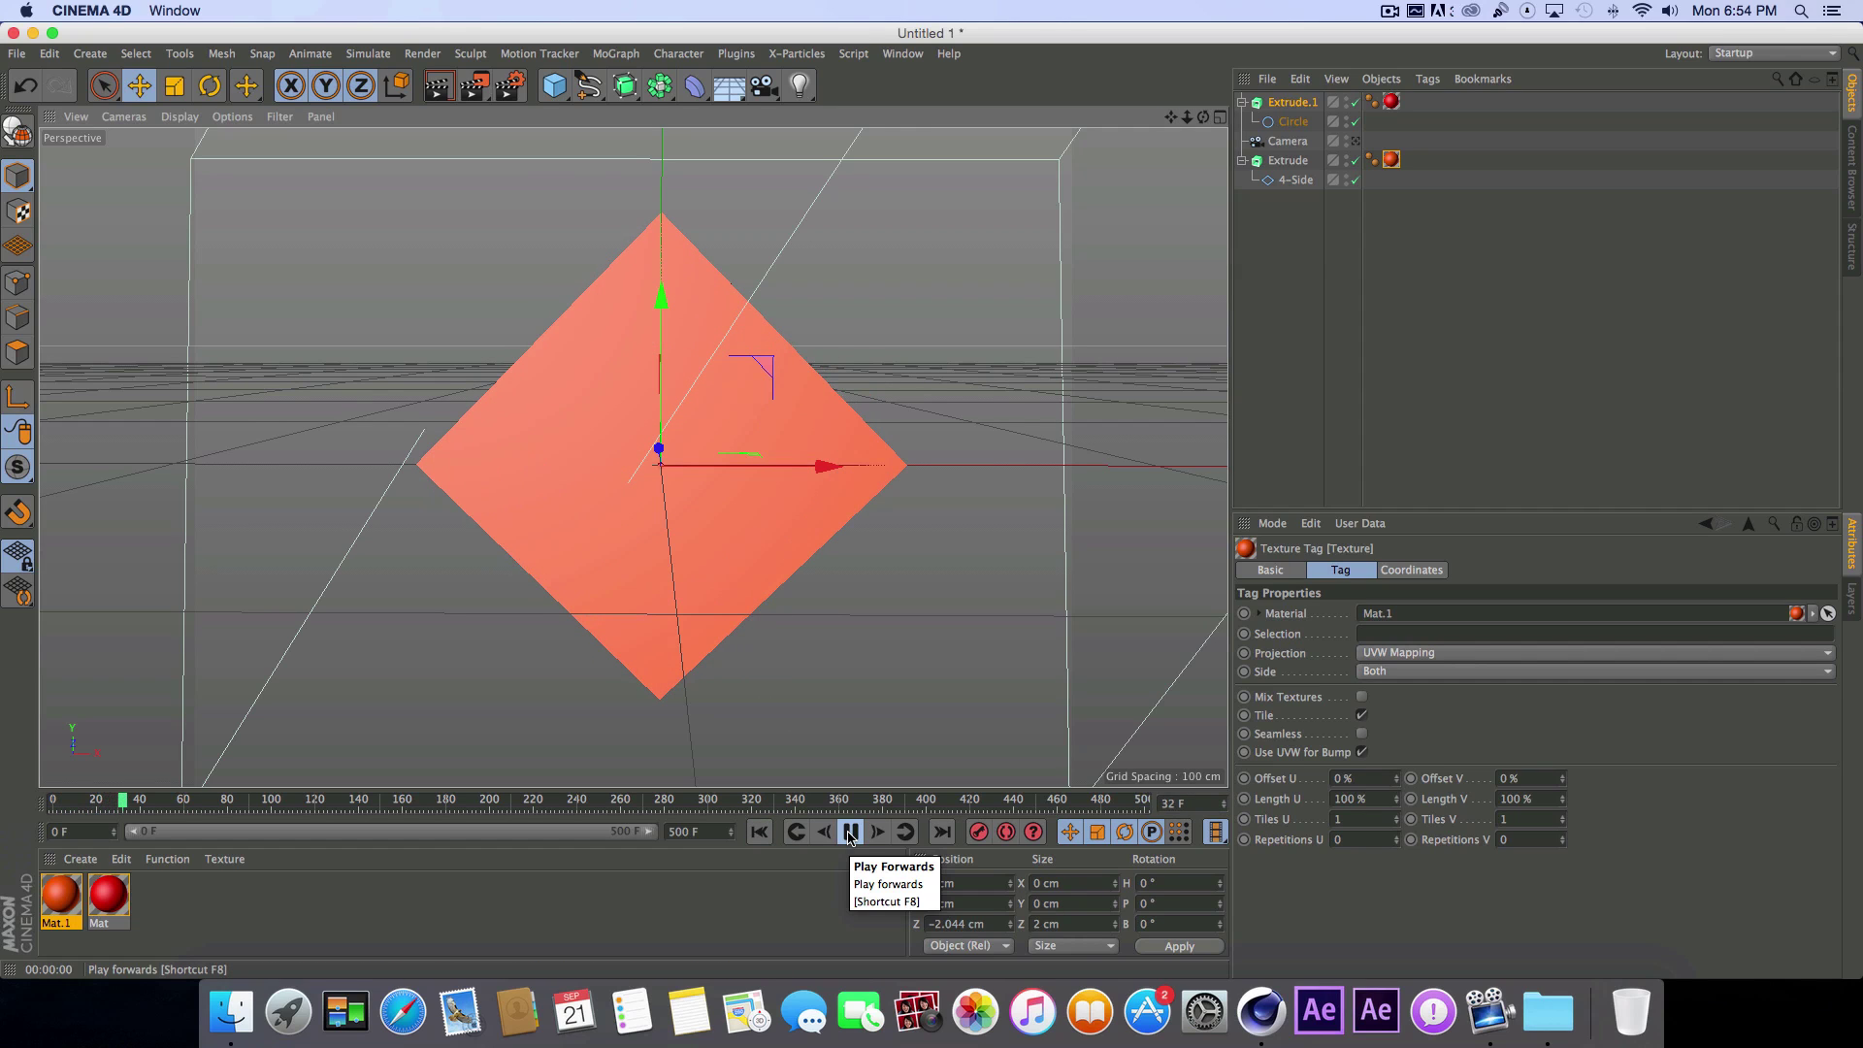
click(849, 832)
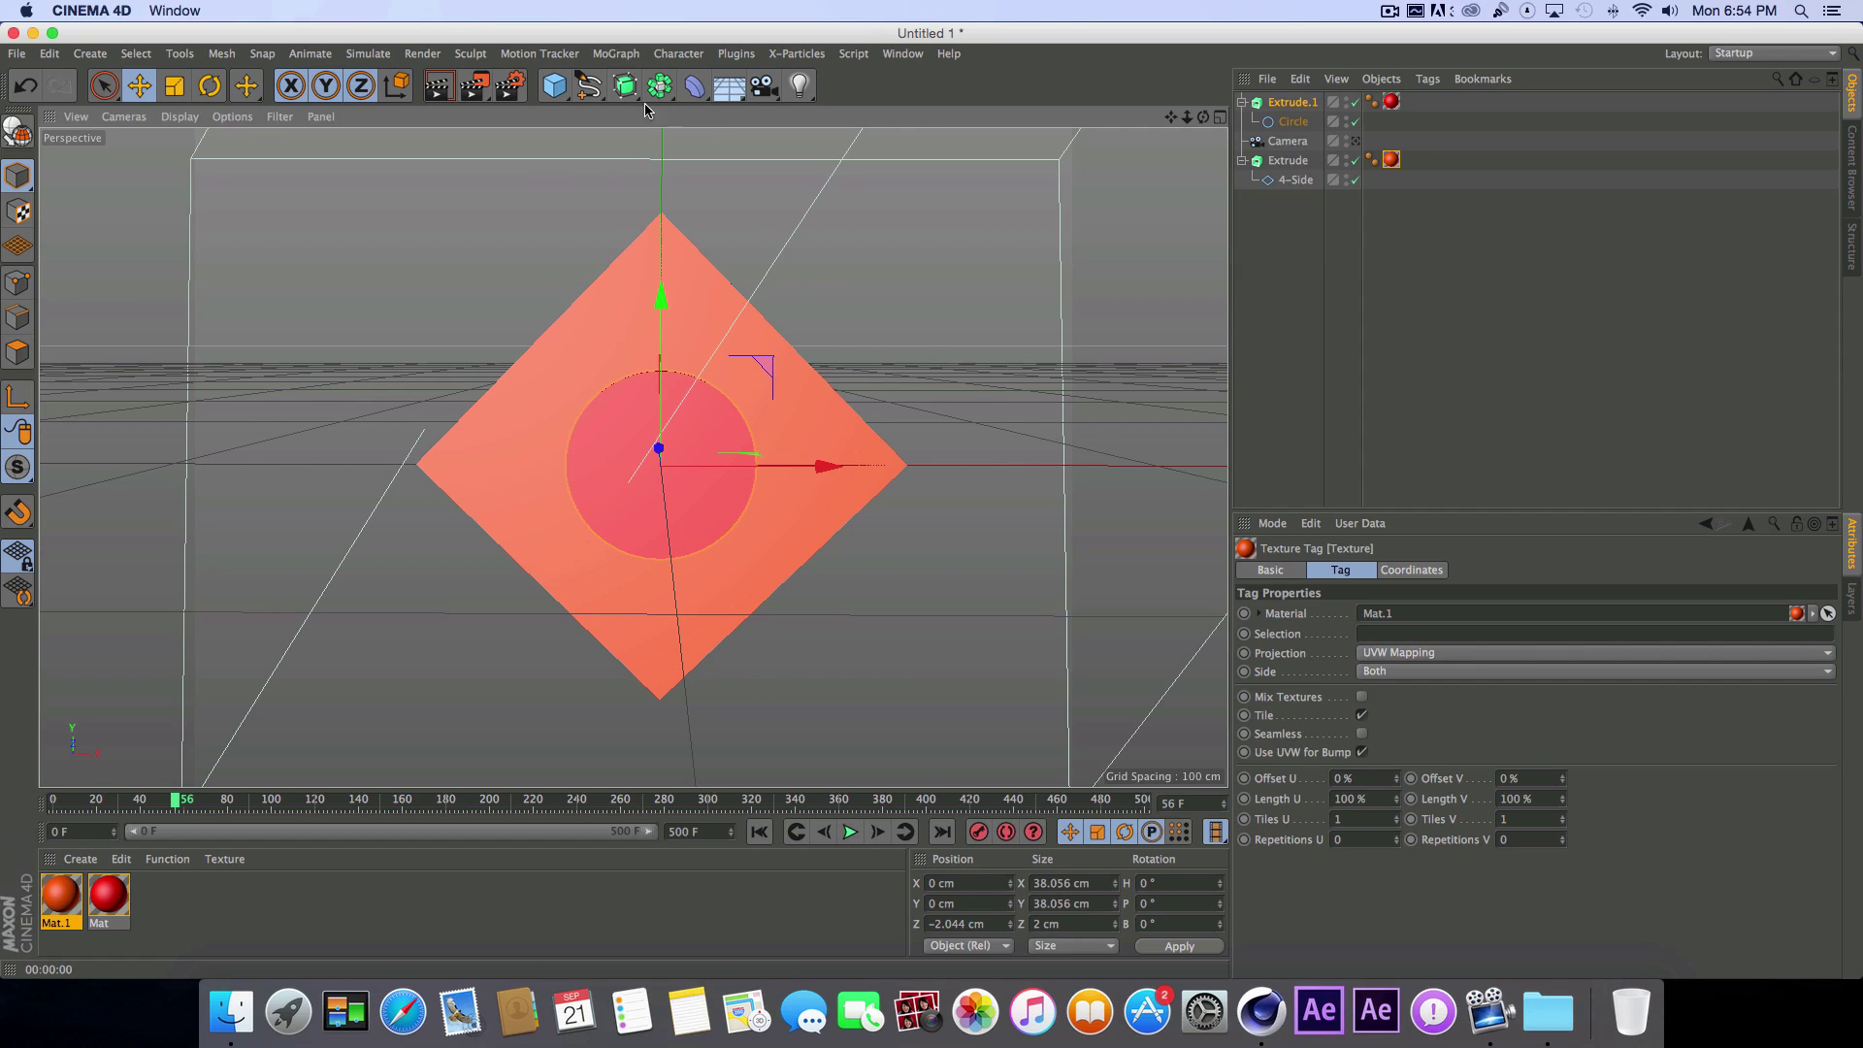
Step: Add a Rectangle spline, move it along X to about 54.17 cm, and go to frame 60
click(593, 97)
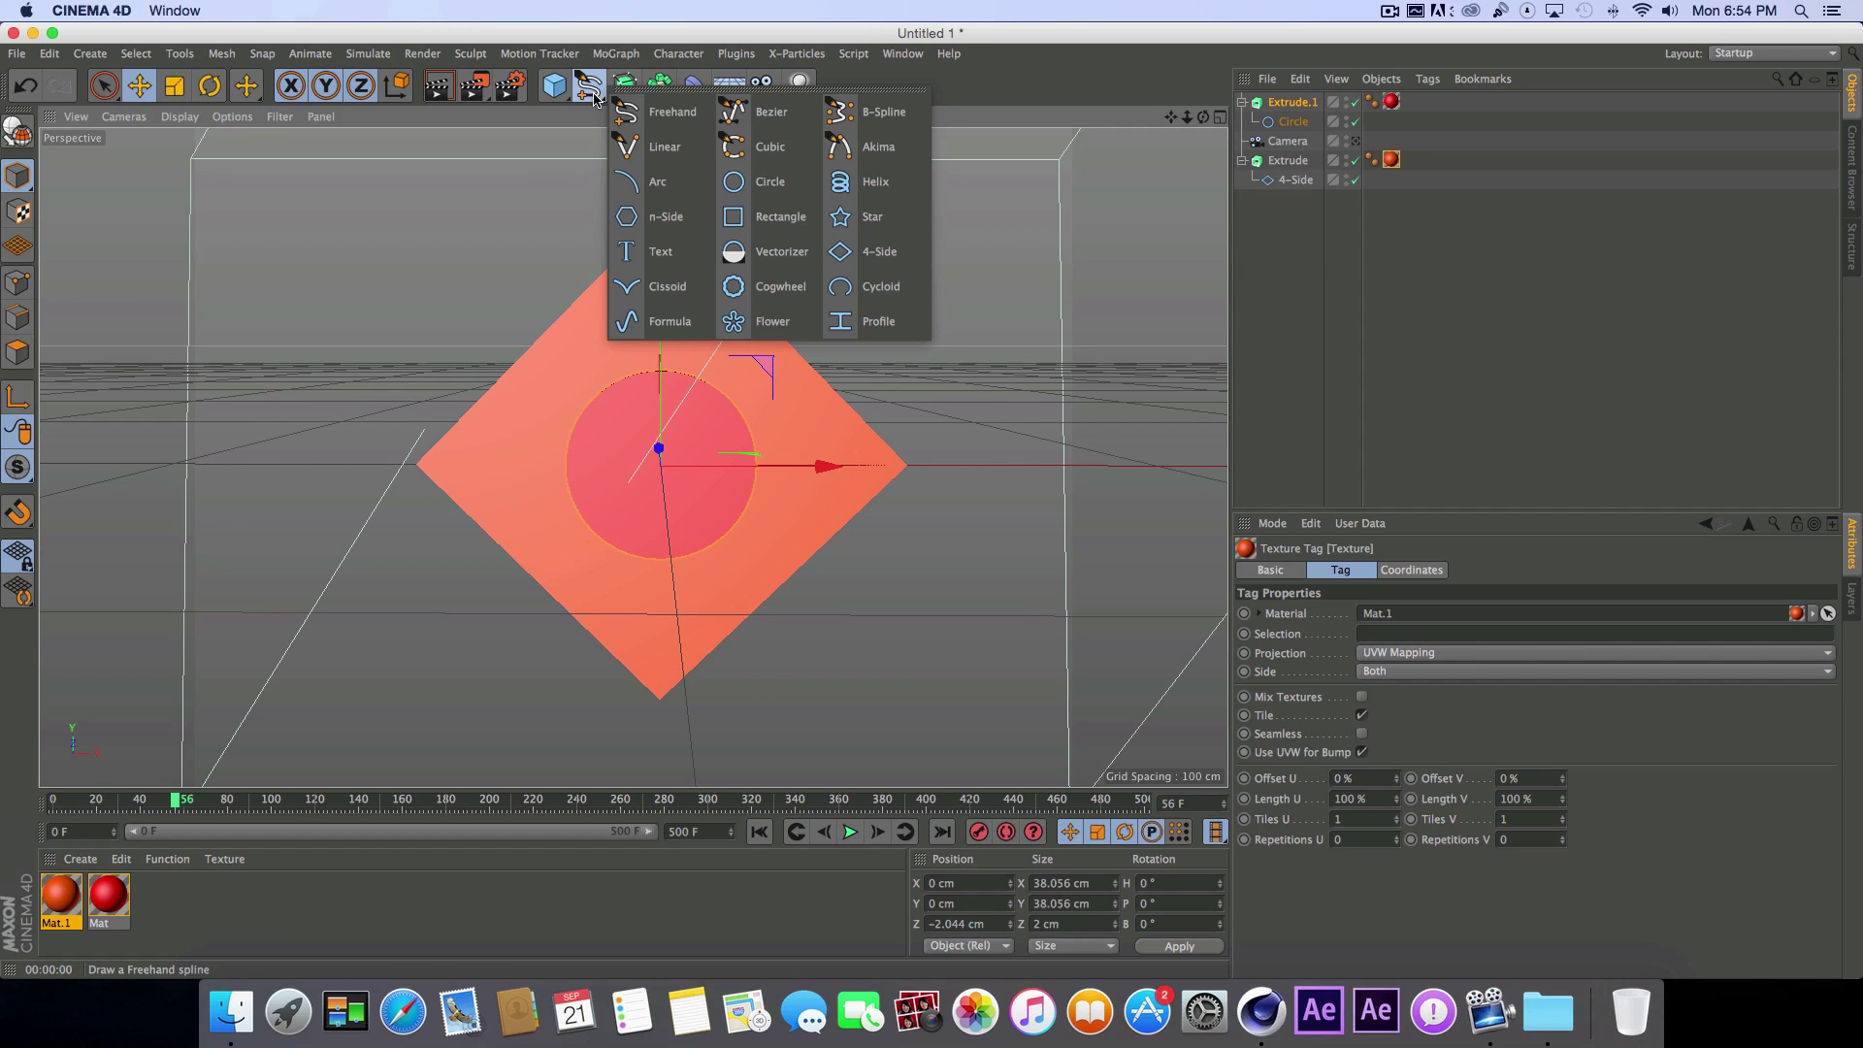
click(782, 218)
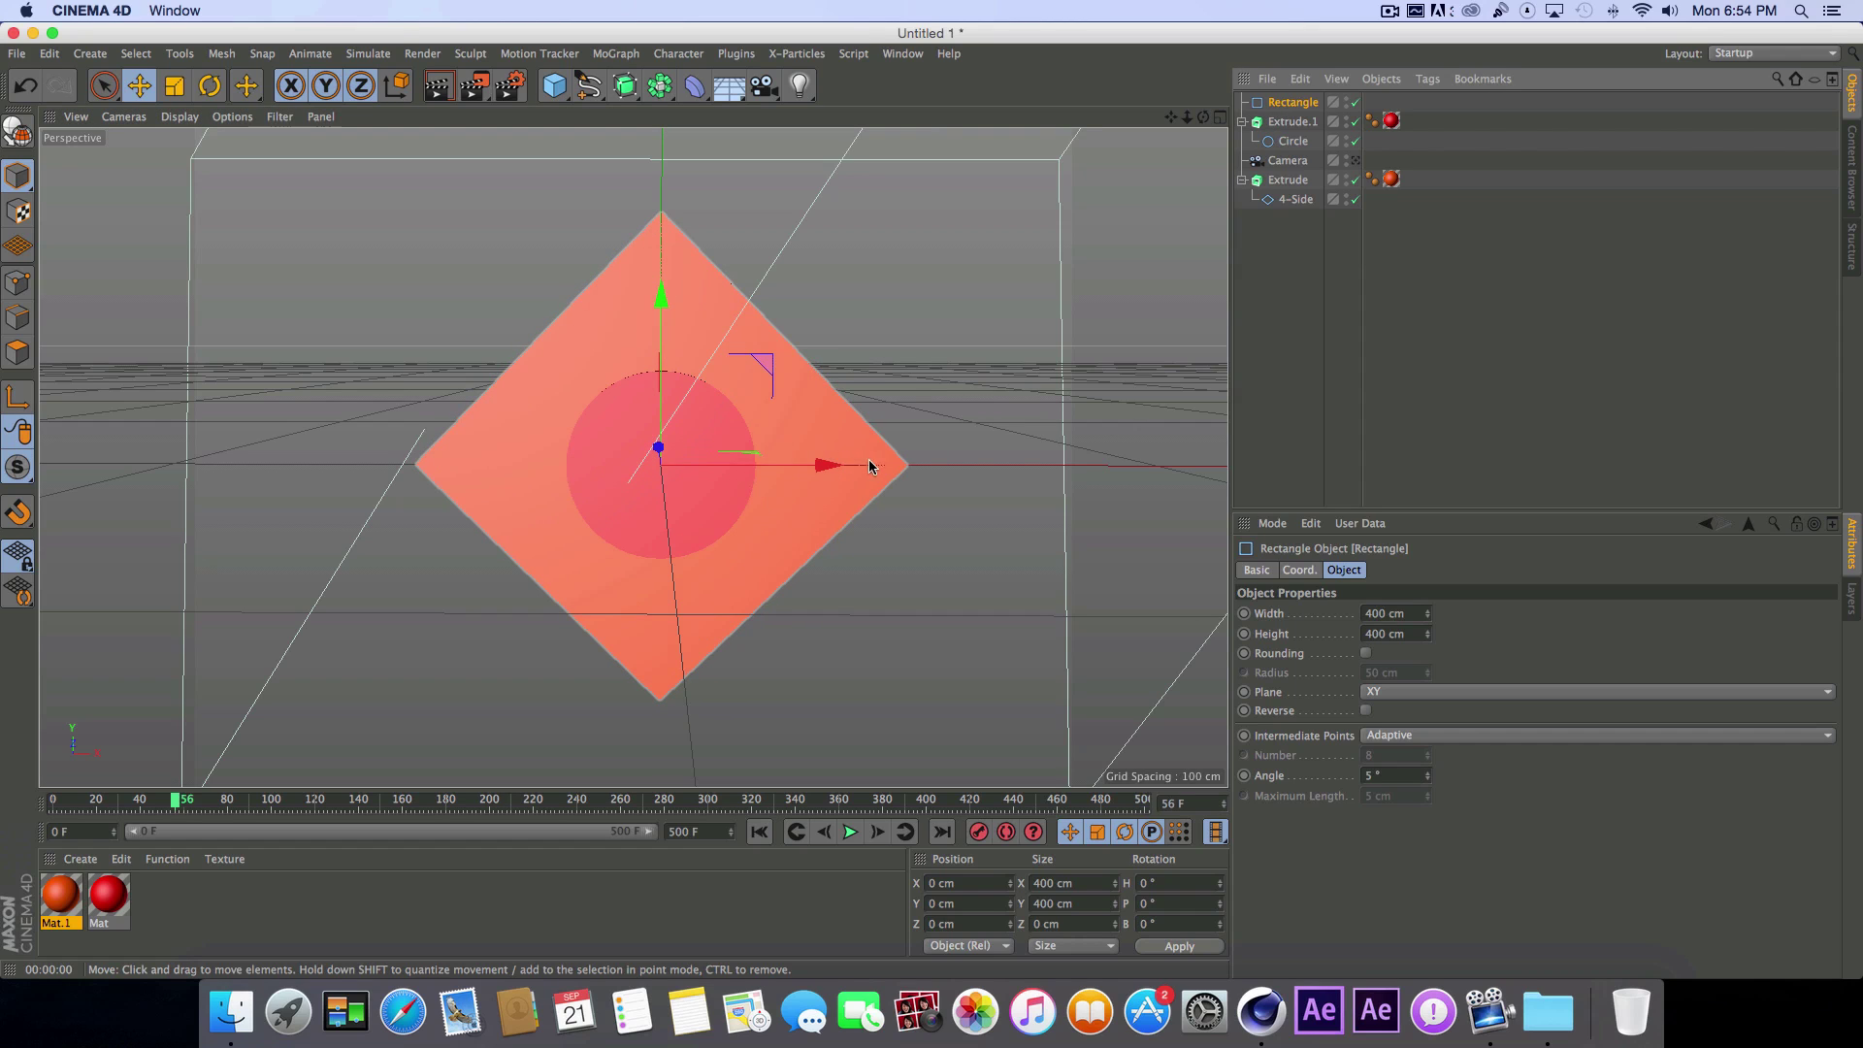
drag(858, 466, 1116, 465)
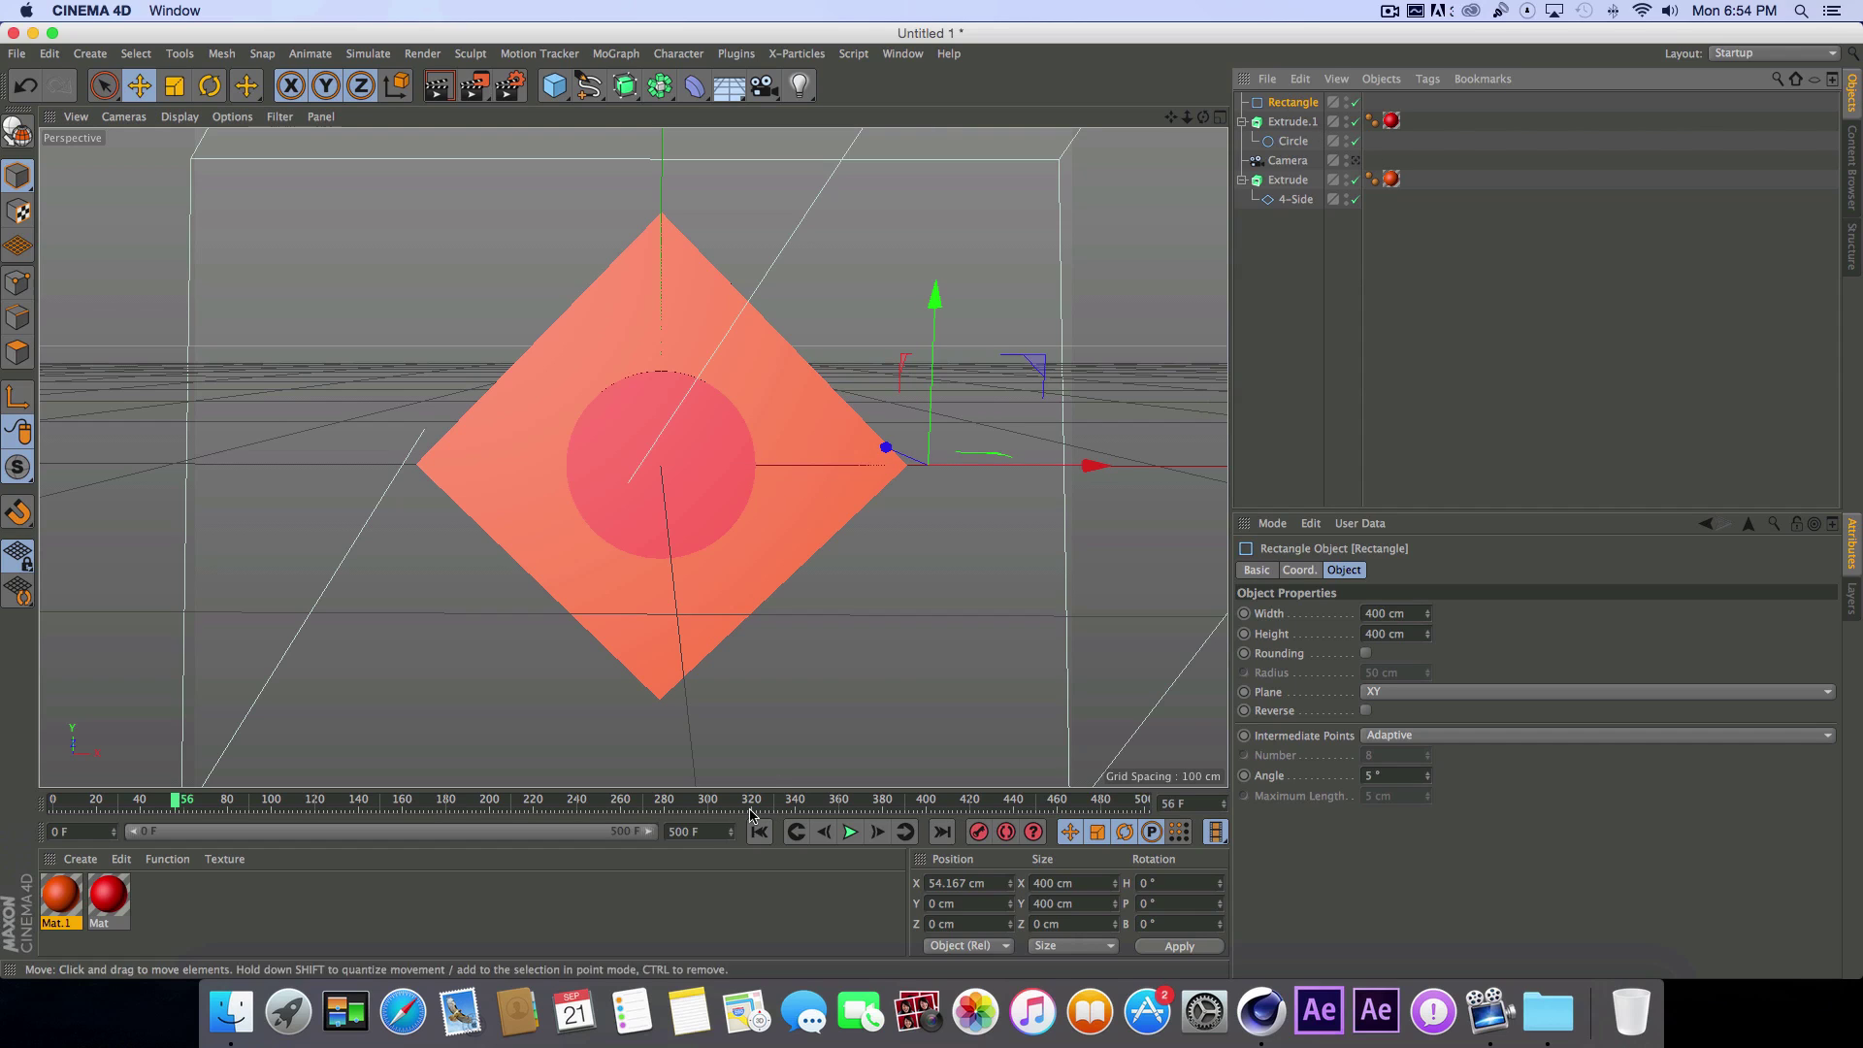
drag(176, 803, 185, 805)
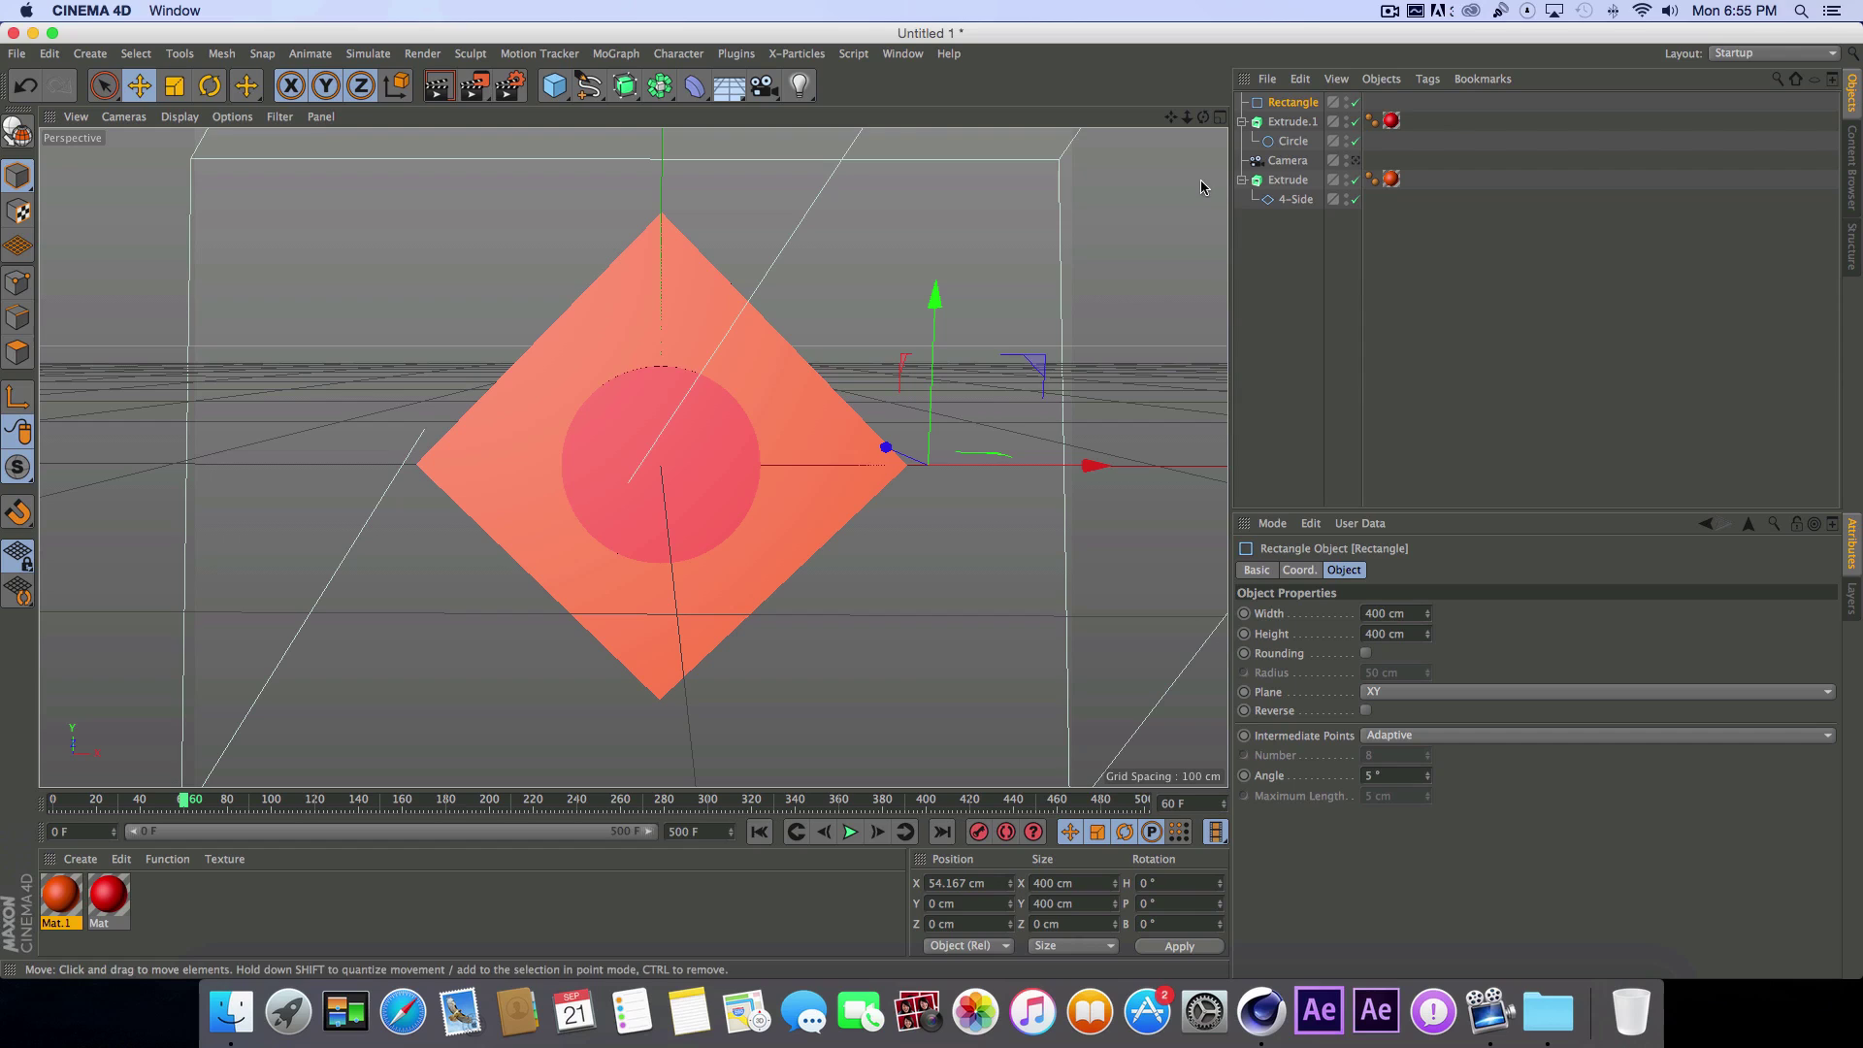
Step: Try a width of 100 cm for the rectangle, with a height of 100 cm and 200 cm
click(1393, 613)
text(1)
key(Return)
drag(1413, 632, 1275, 583)
text(100)
key(Return)
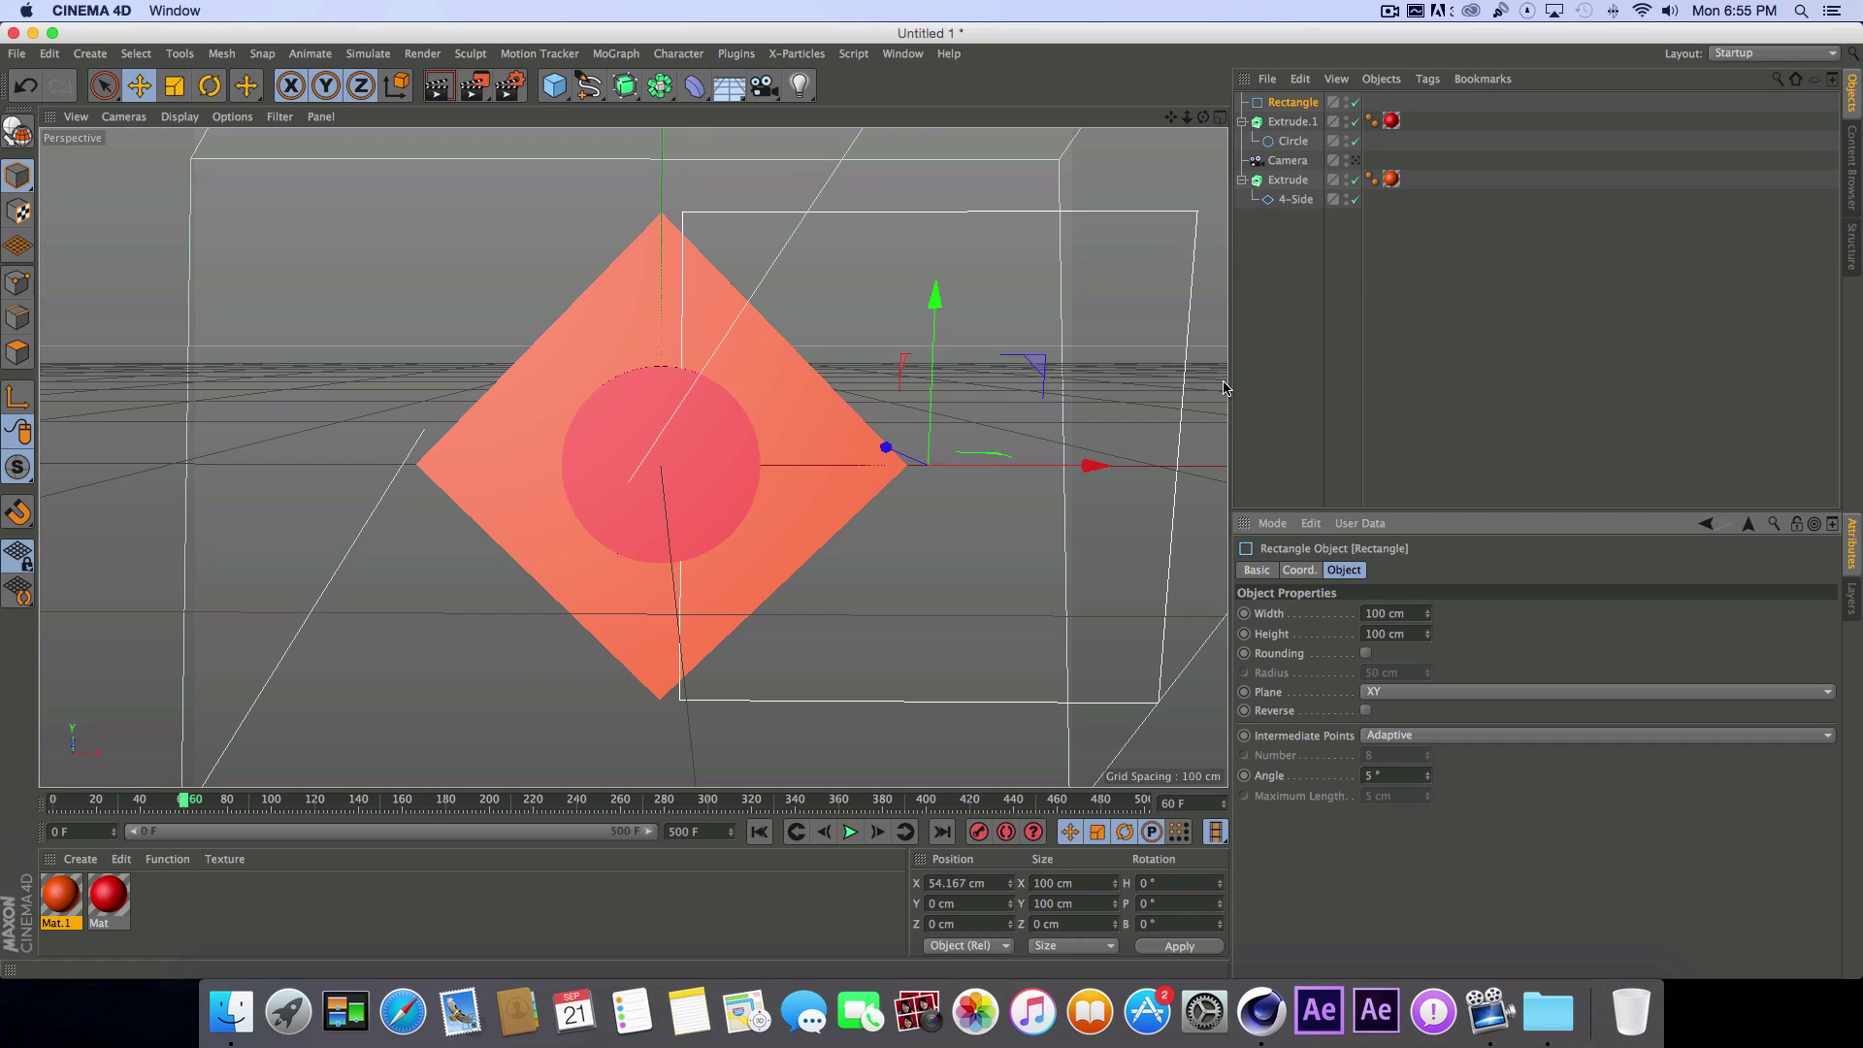
drag(1417, 631, 1176, 579)
text(200)
key(Return)
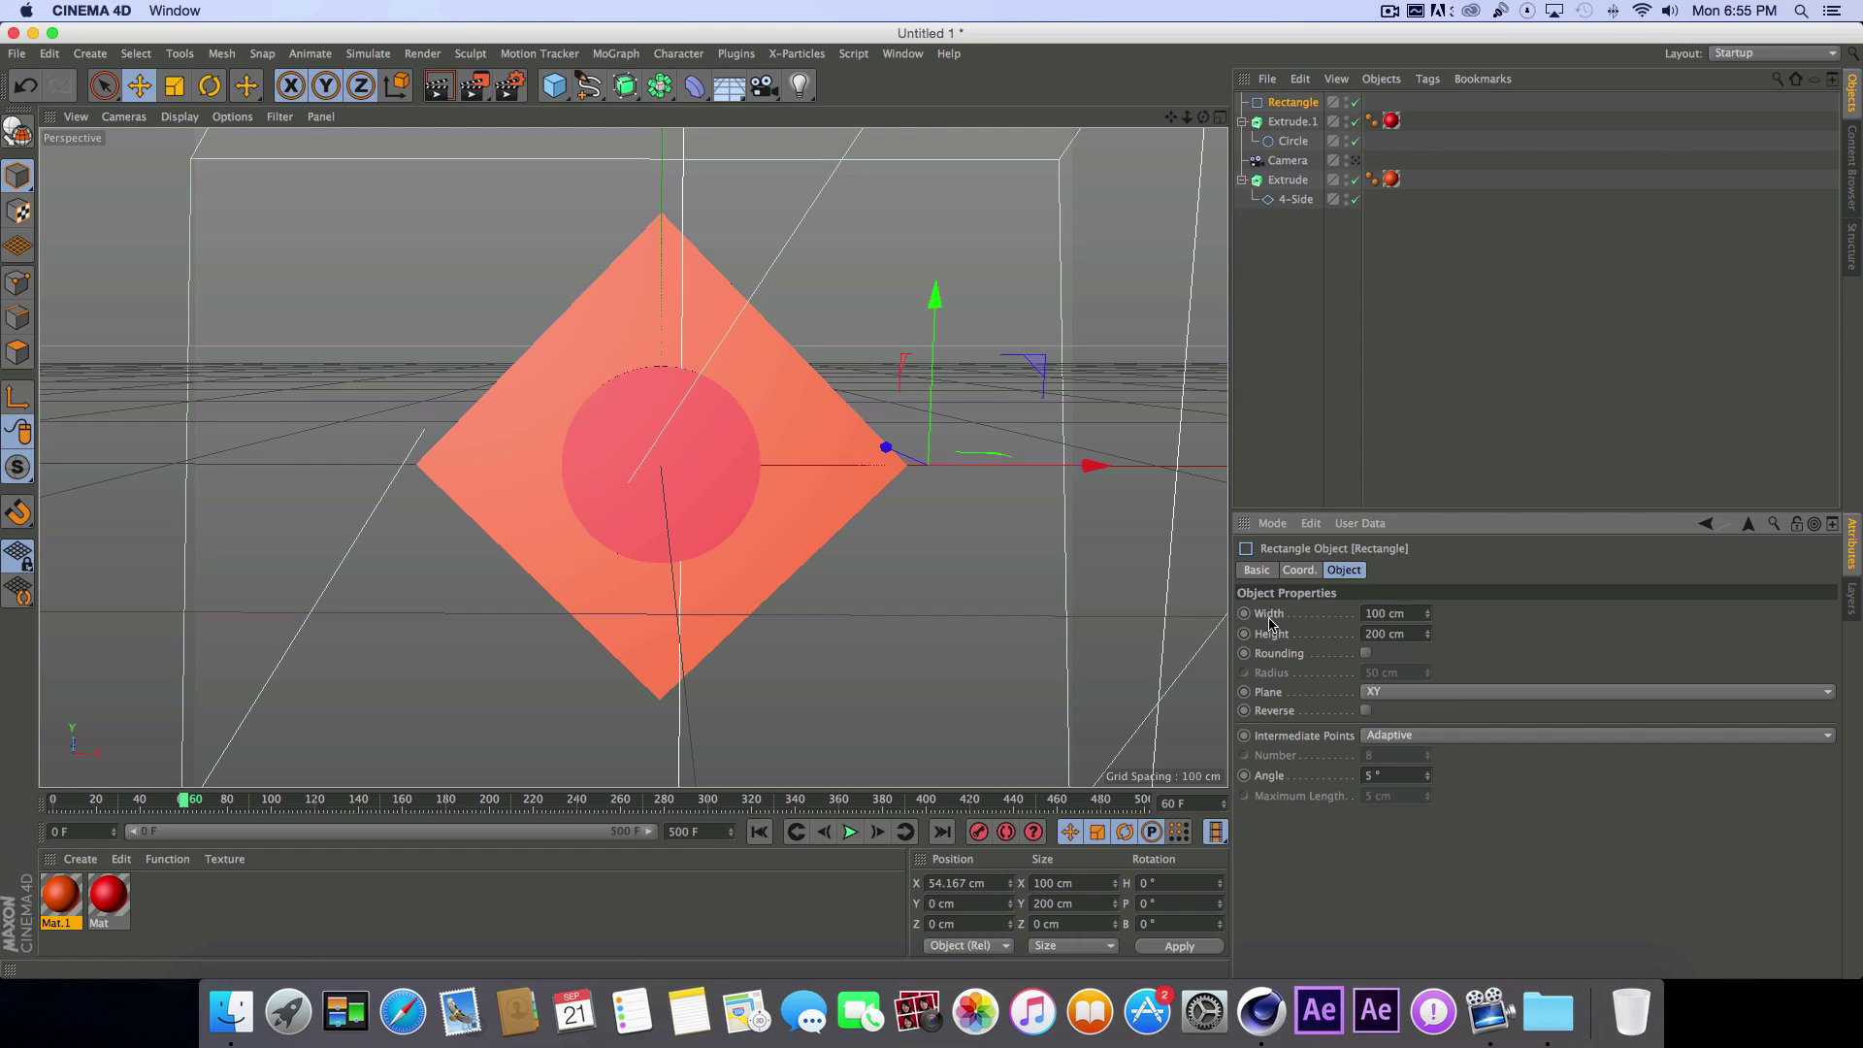
Step: Resize the rectangle to 20 cm wide and 40 cm high, and shift it along X to about 52.19 cm
drag(1394, 635, 1360, 632)
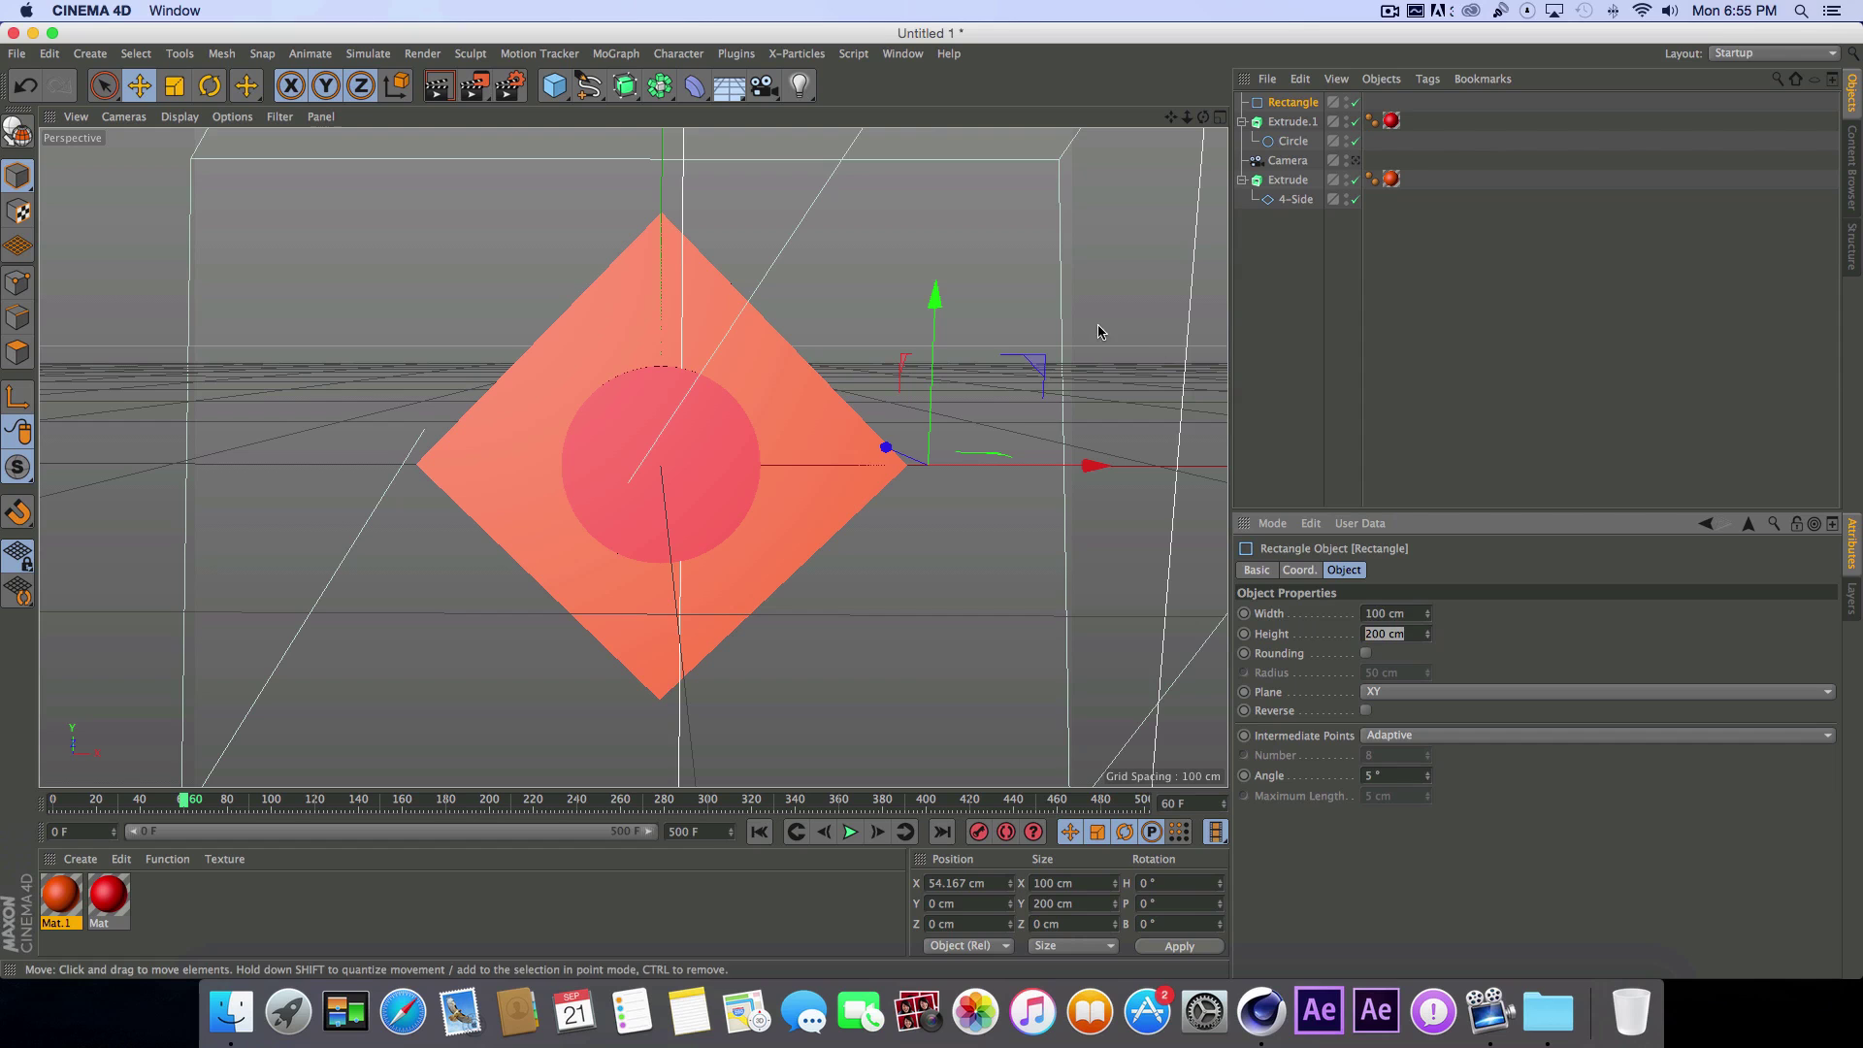
drag(1186, 116, 1126, 117)
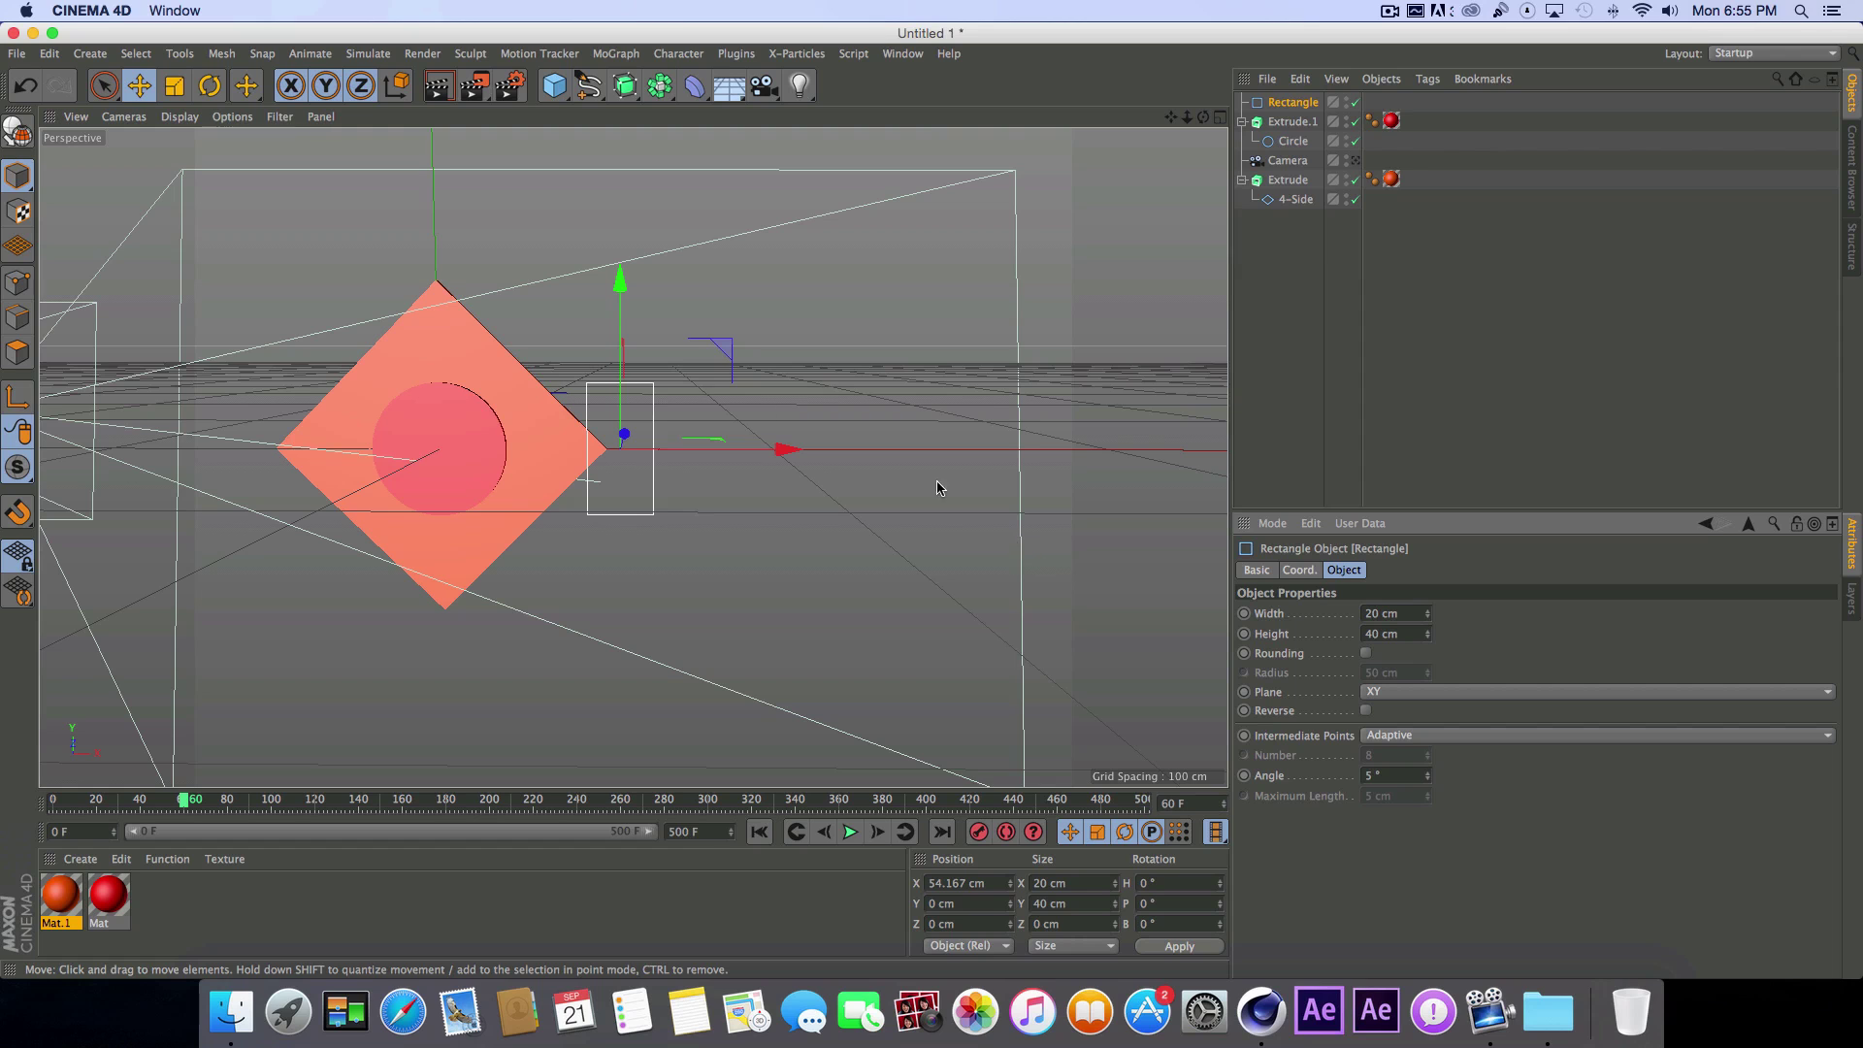
scroll(510, 447, up, 5)
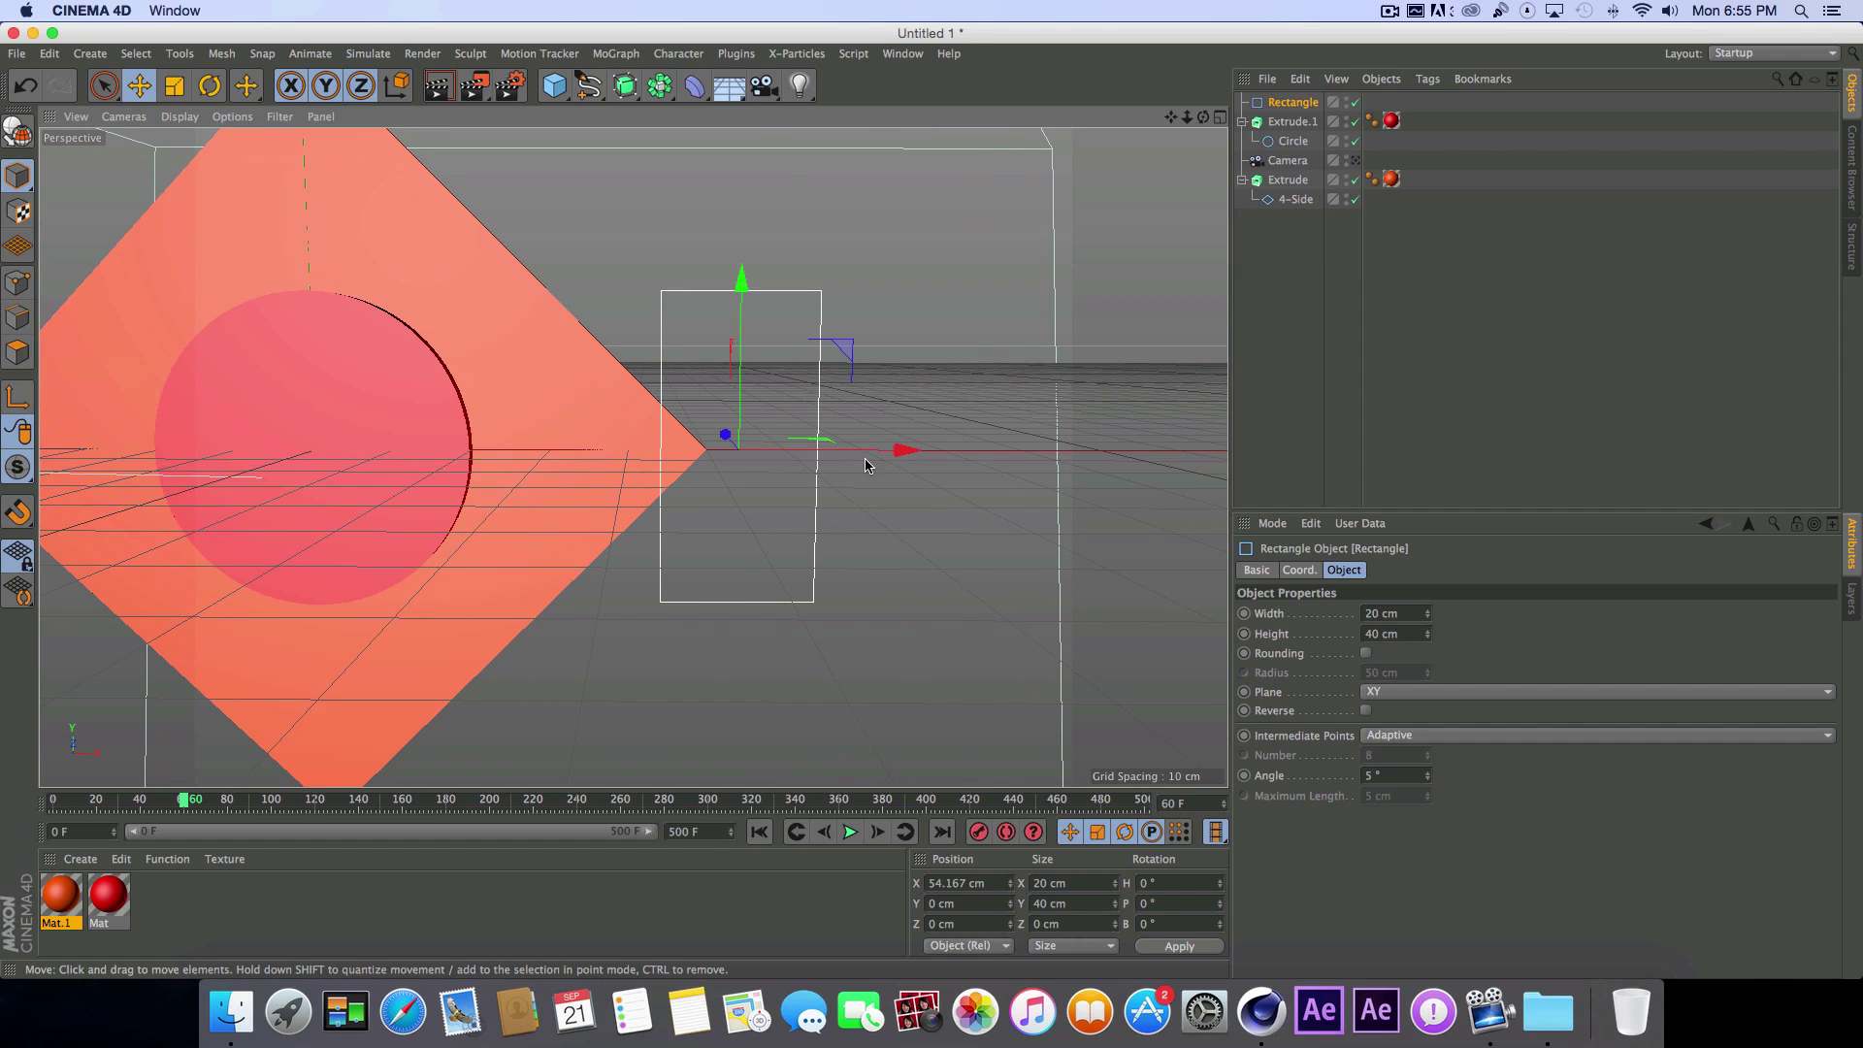
drag(900, 452, 885, 452)
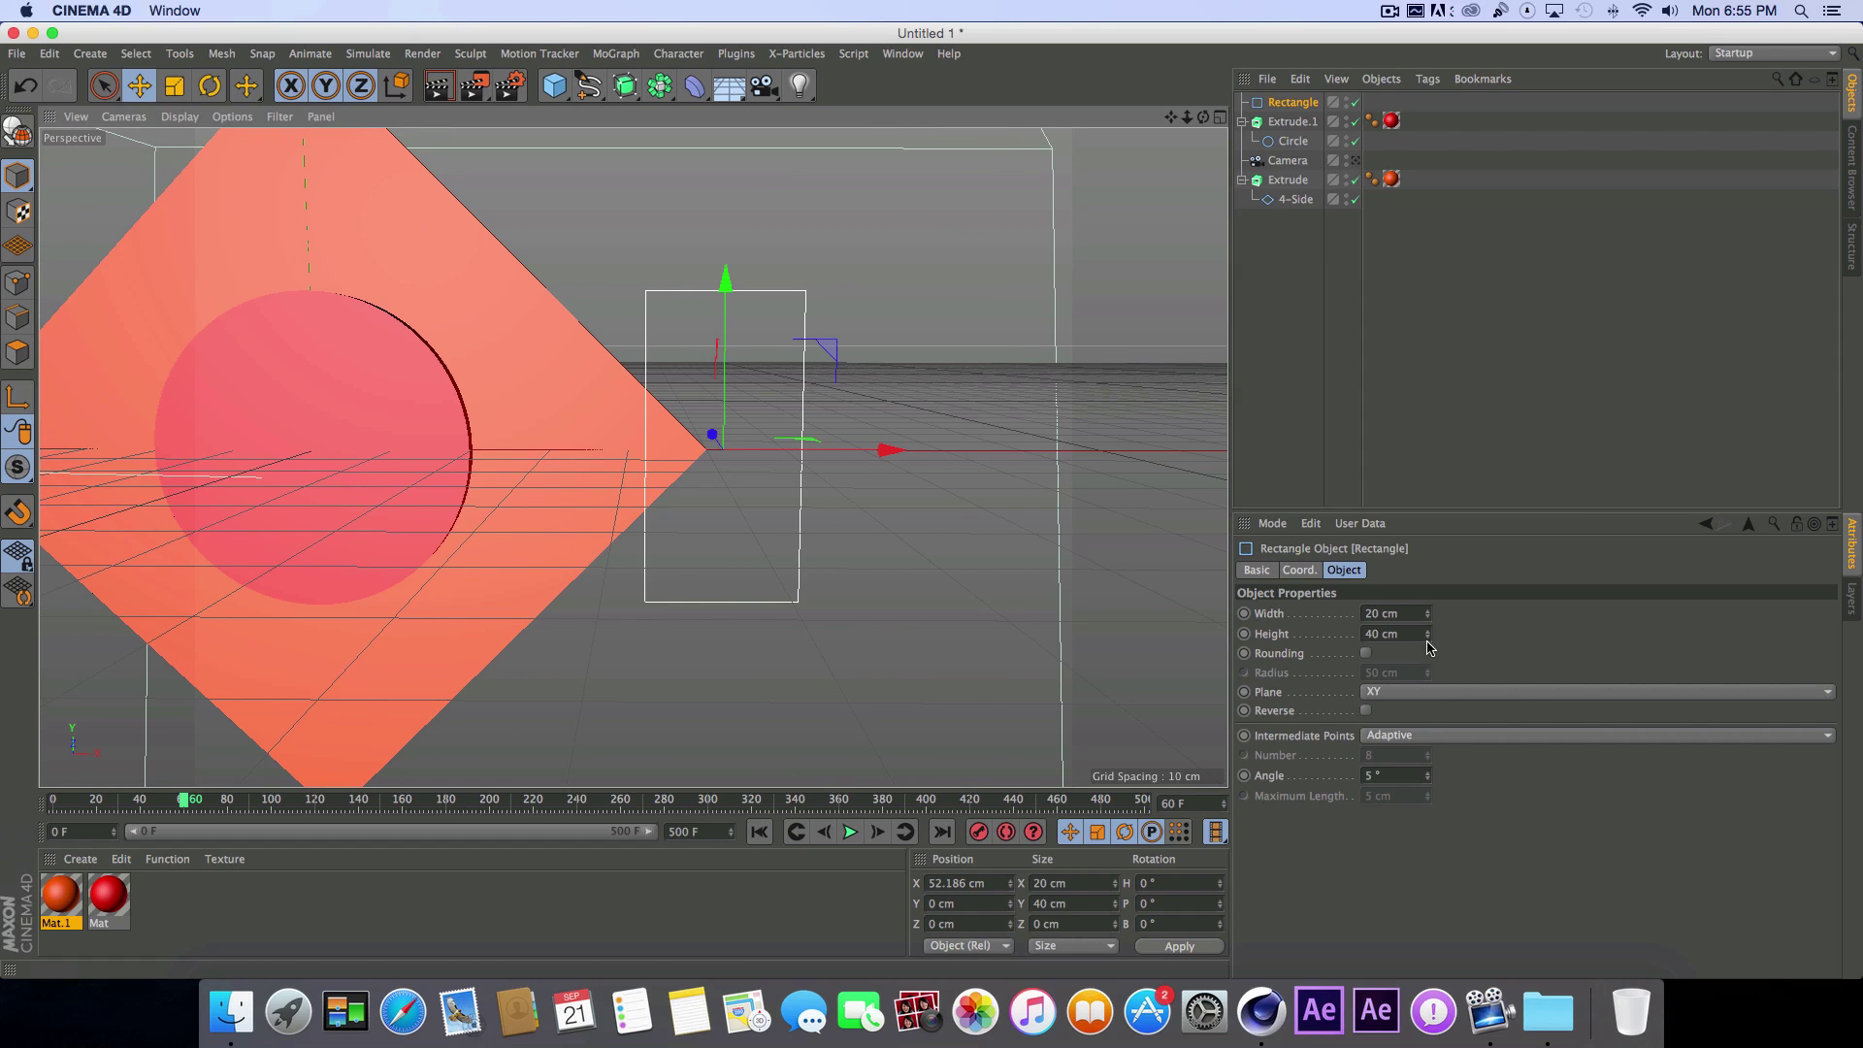
Step: Set the rectangle's width to 6 cm and its height to 0 cm
mouse_move(1426, 636)
mouse_down()
mouse_move(1426, 679)
mouse_move(1430, 609)
mouse_move(1430, 652)
mouse_up()
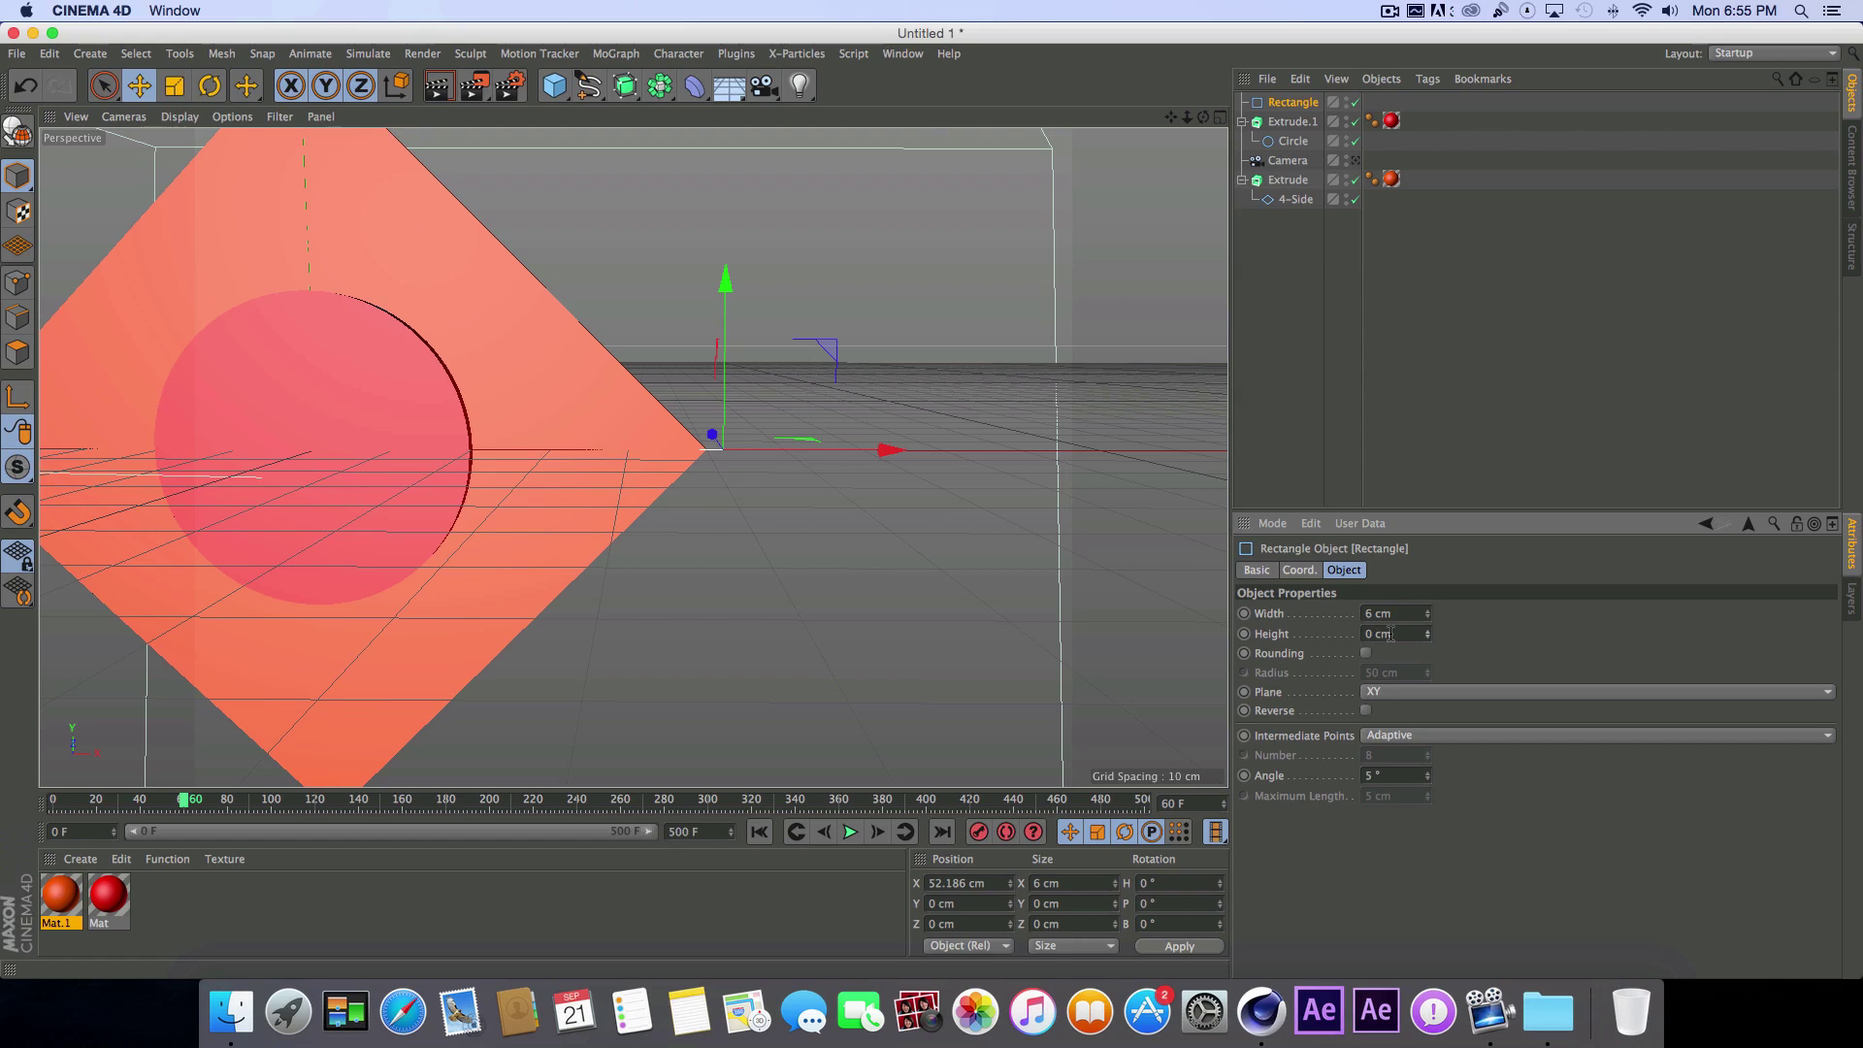
click(1245, 634)
drag(1168, 113, 1199, 90)
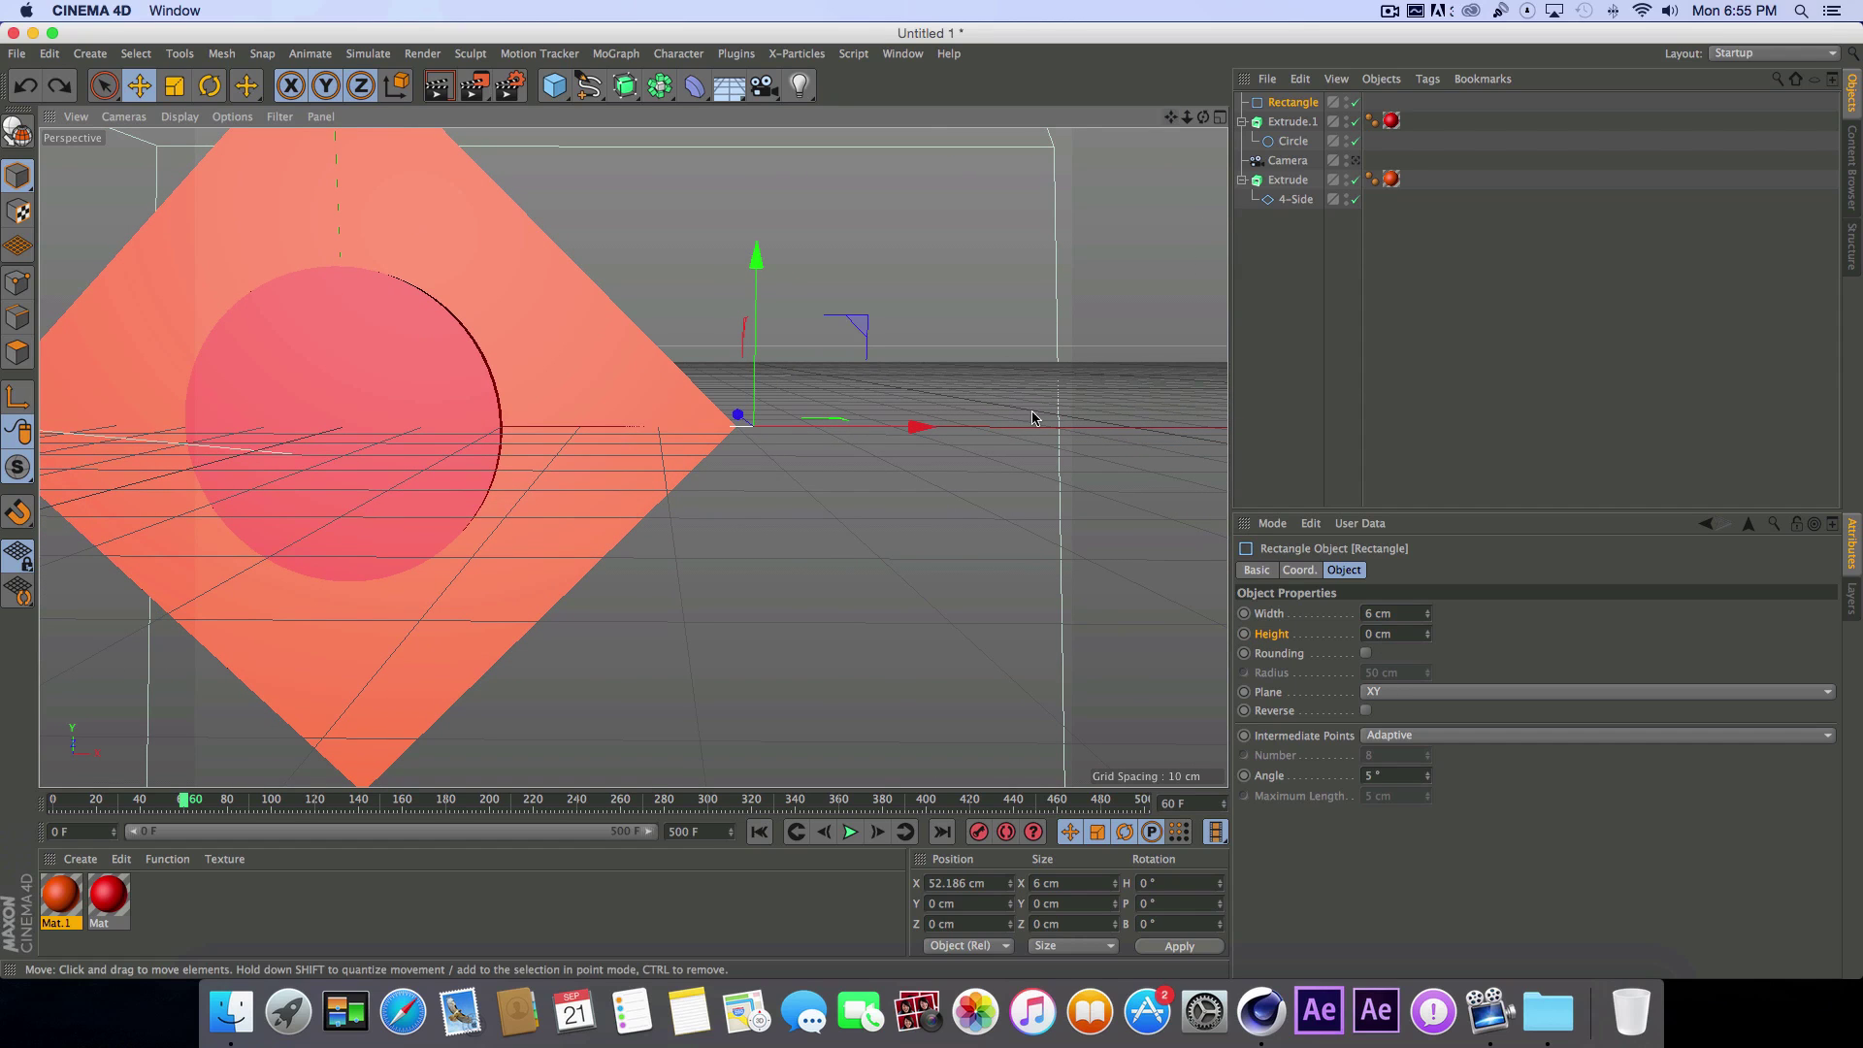
key(super+z)
Step: Raise the rectangle along Y to about 3.04 cm and set its height to 30 cm
drag(757, 280, 757, 256)
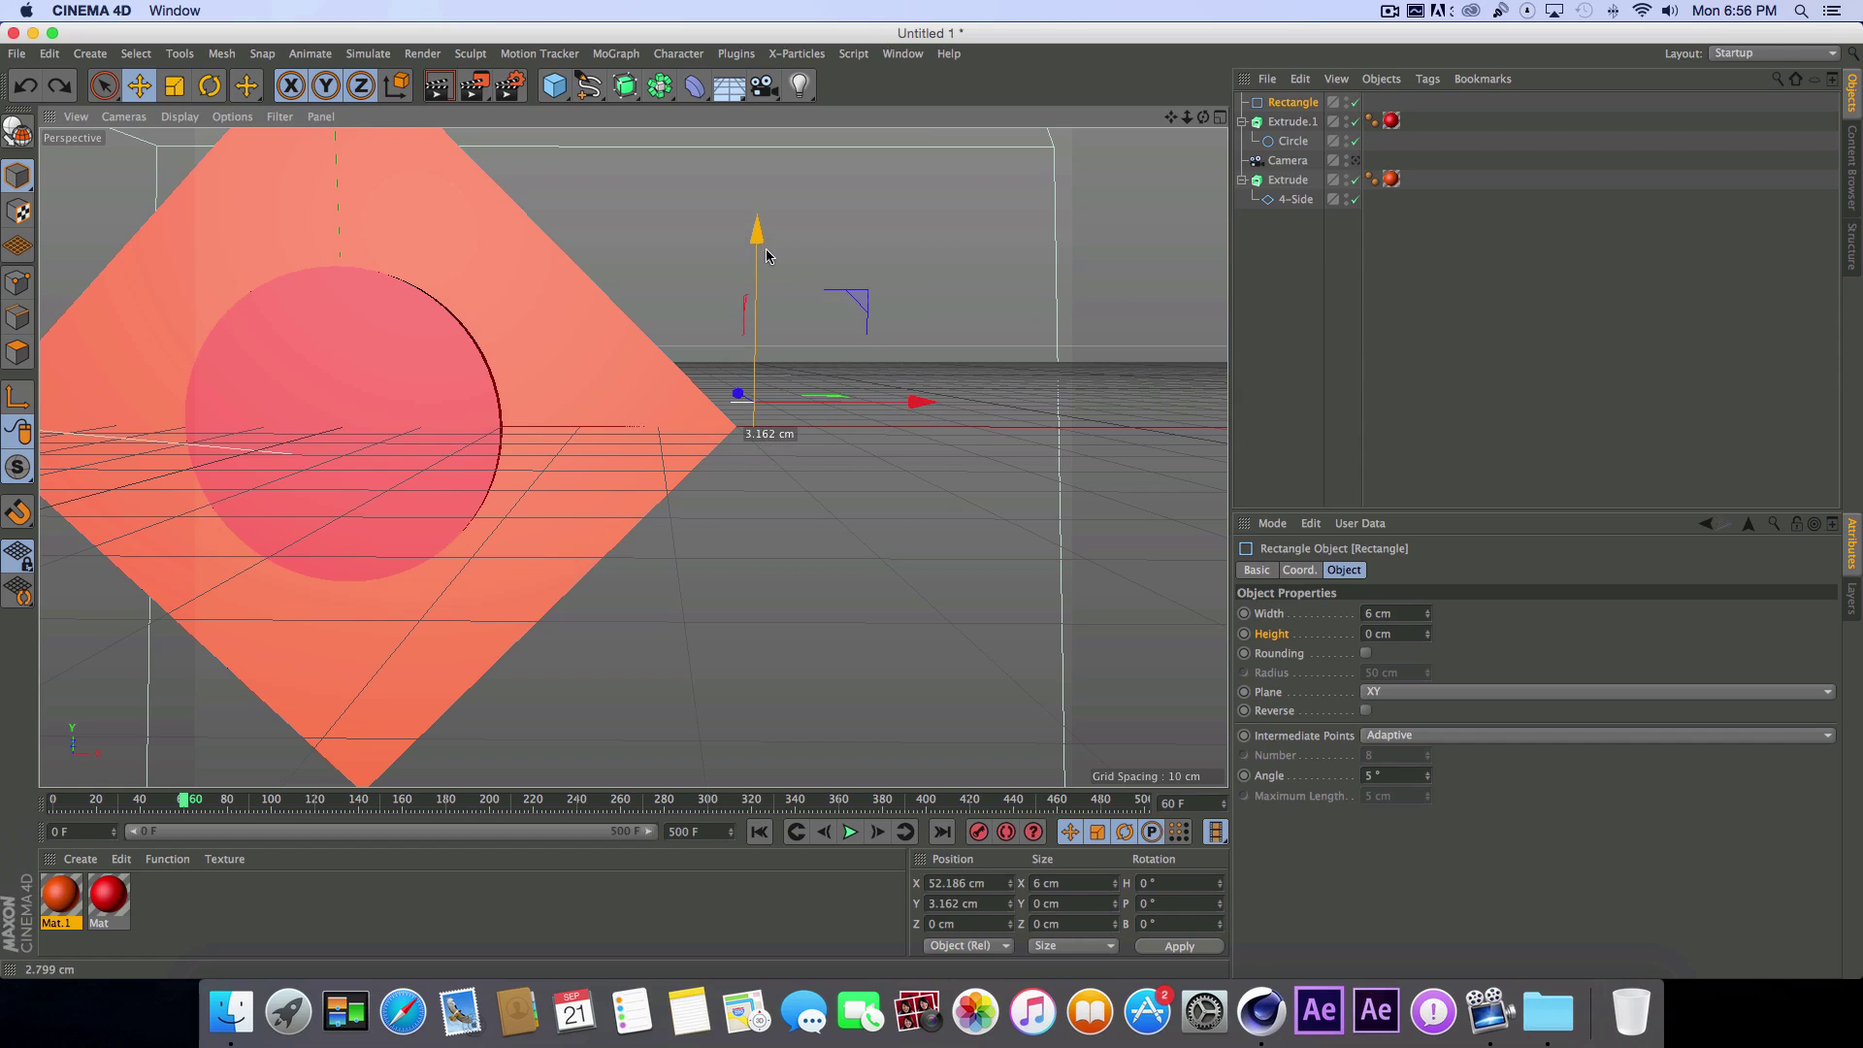
drag(1427, 635, 1427, 606)
drag(1171, 118, 1182, 160)
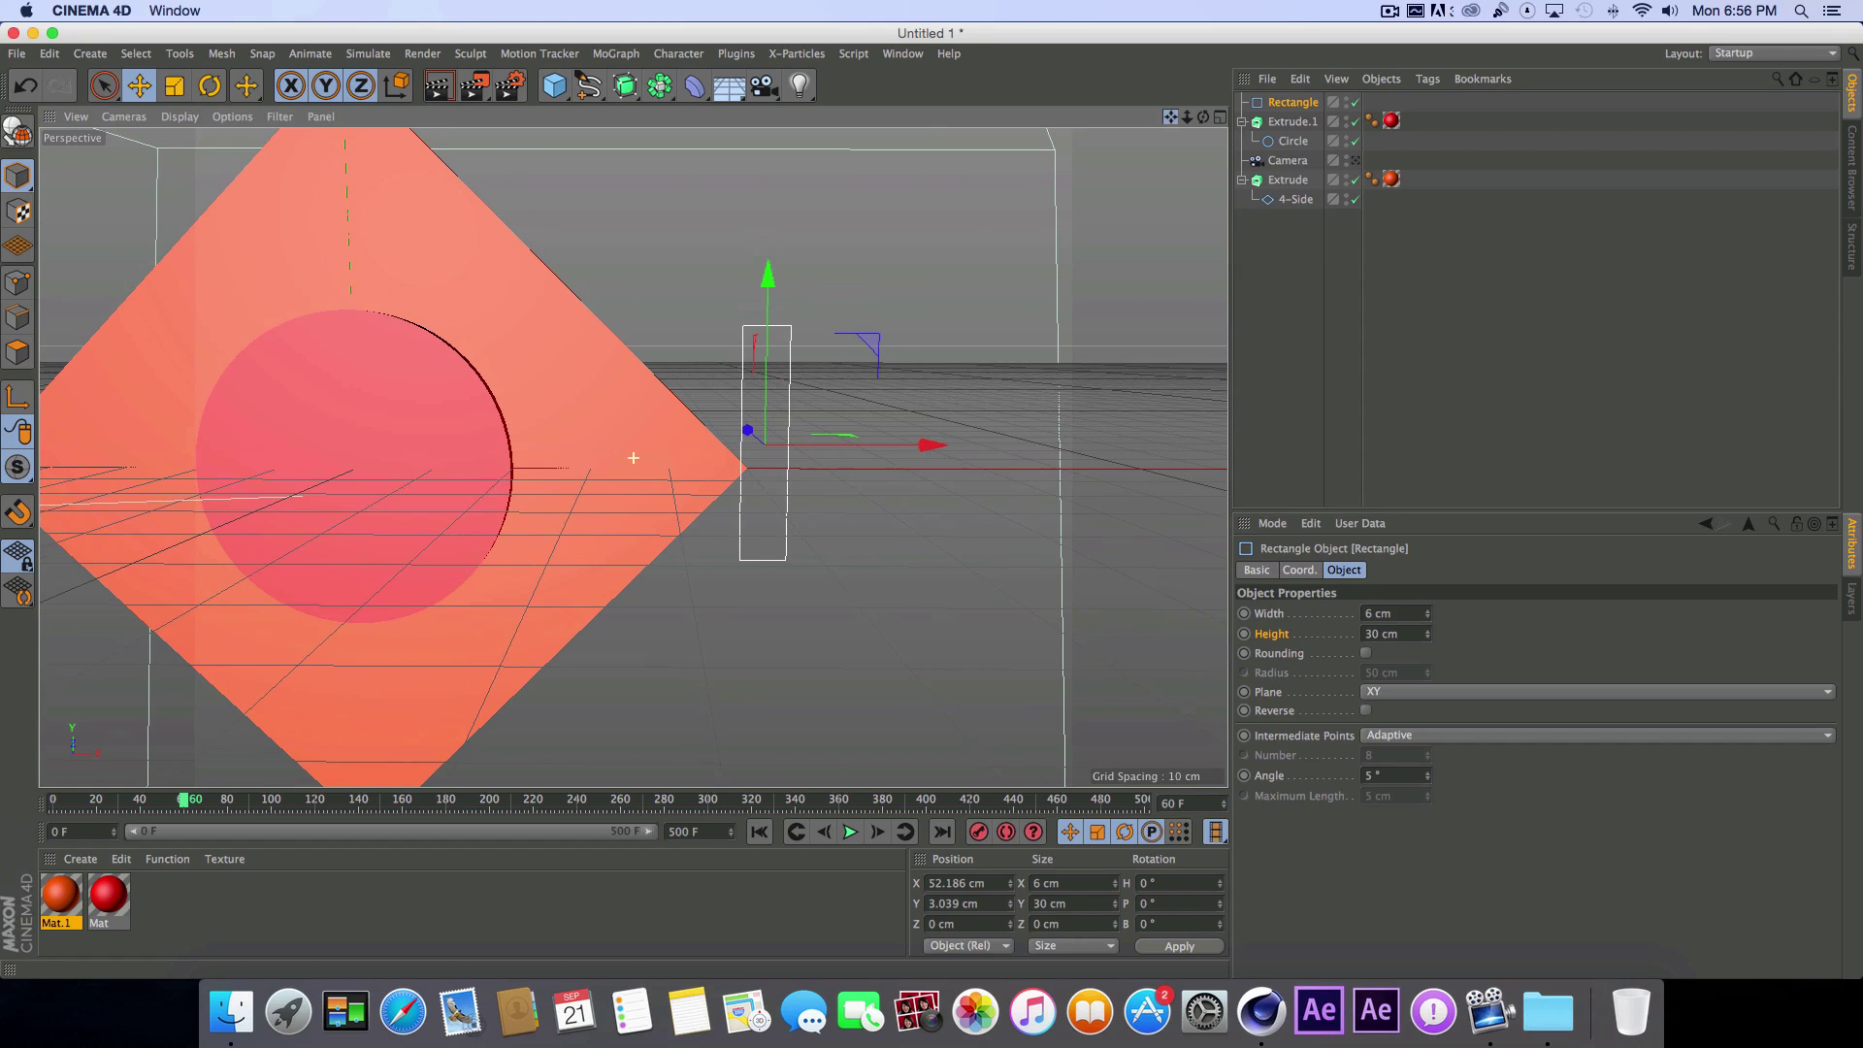
Step: Rotate the rectangle to about -45.8° bank and move it along the diamond's upper-right edge to about X 26.17 cm, Y 28.33 cm
click(210, 86)
drag(836, 379, 776, 358)
click(139, 85)
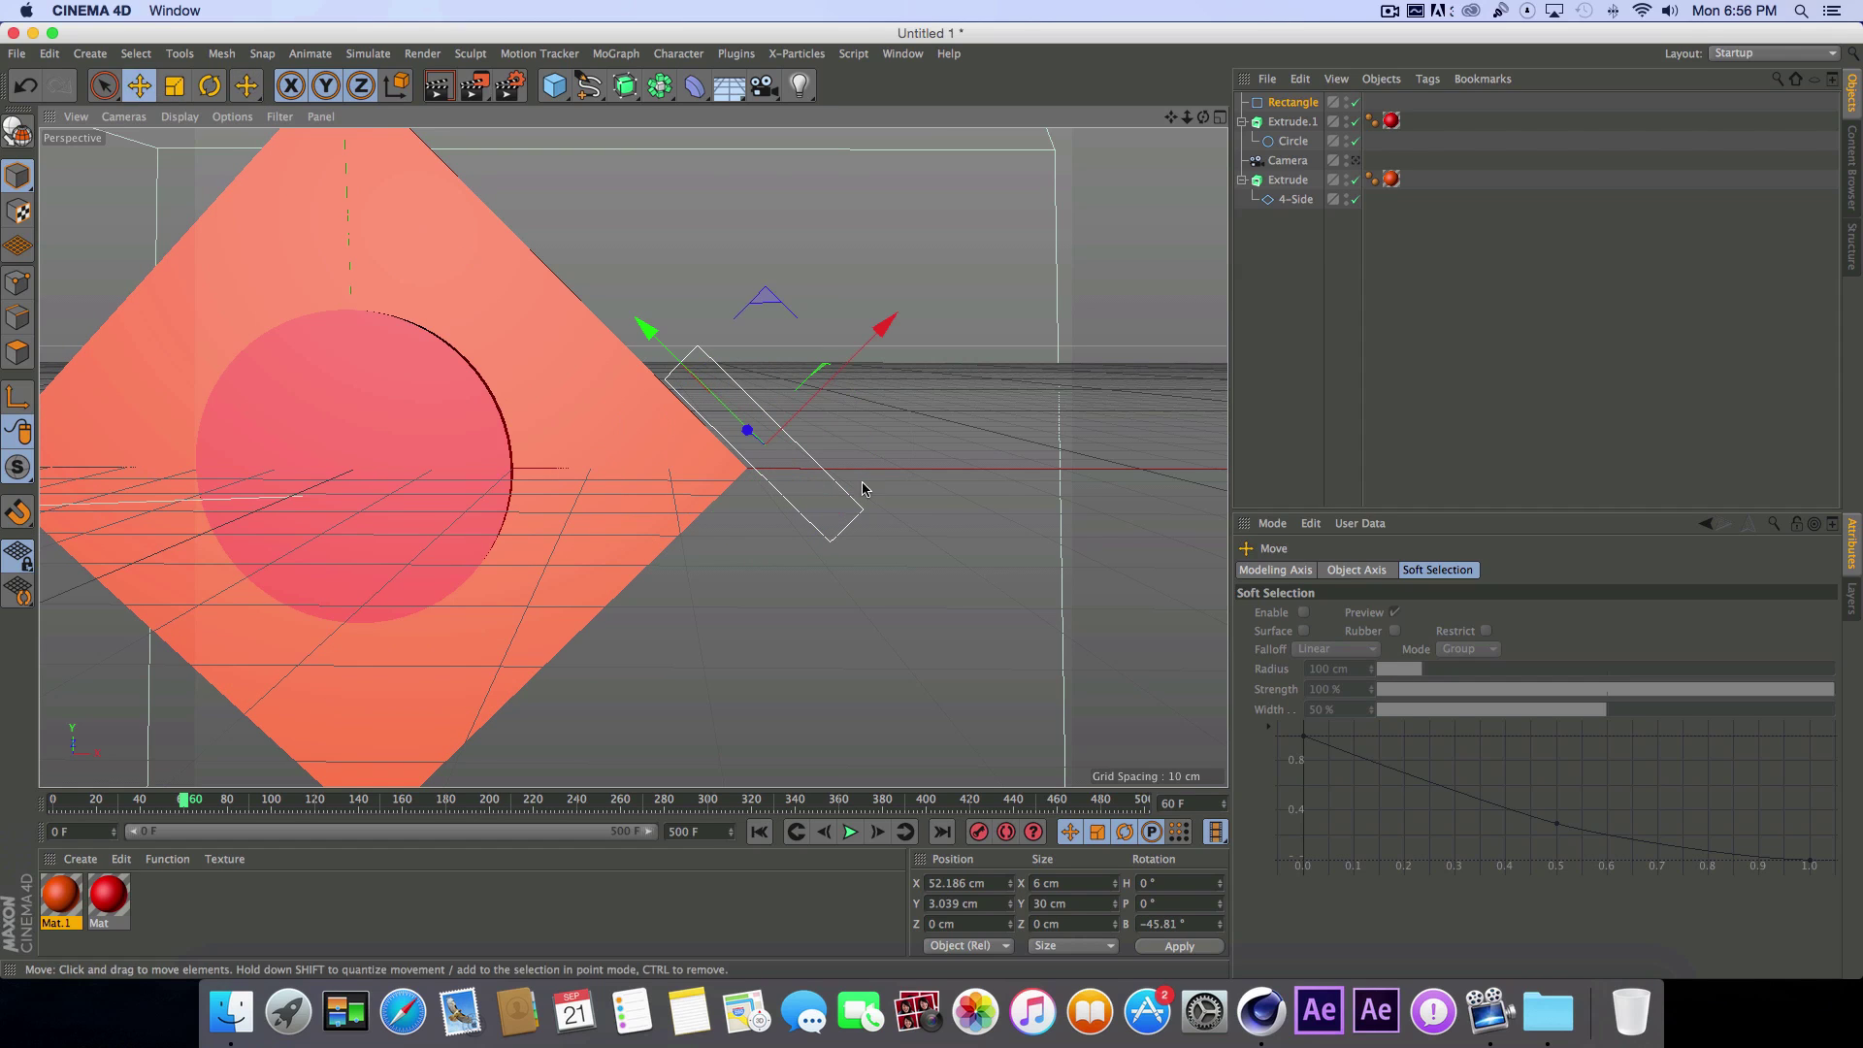
drag(644, 320, 462, 195)
drag(1171, 117, 1299, 212)
Step: Set the rectangle's height to 71 cm and shift it along the diamond's edge to about X 27.43 cm, Y 27.43 cm
click(1293, 104)
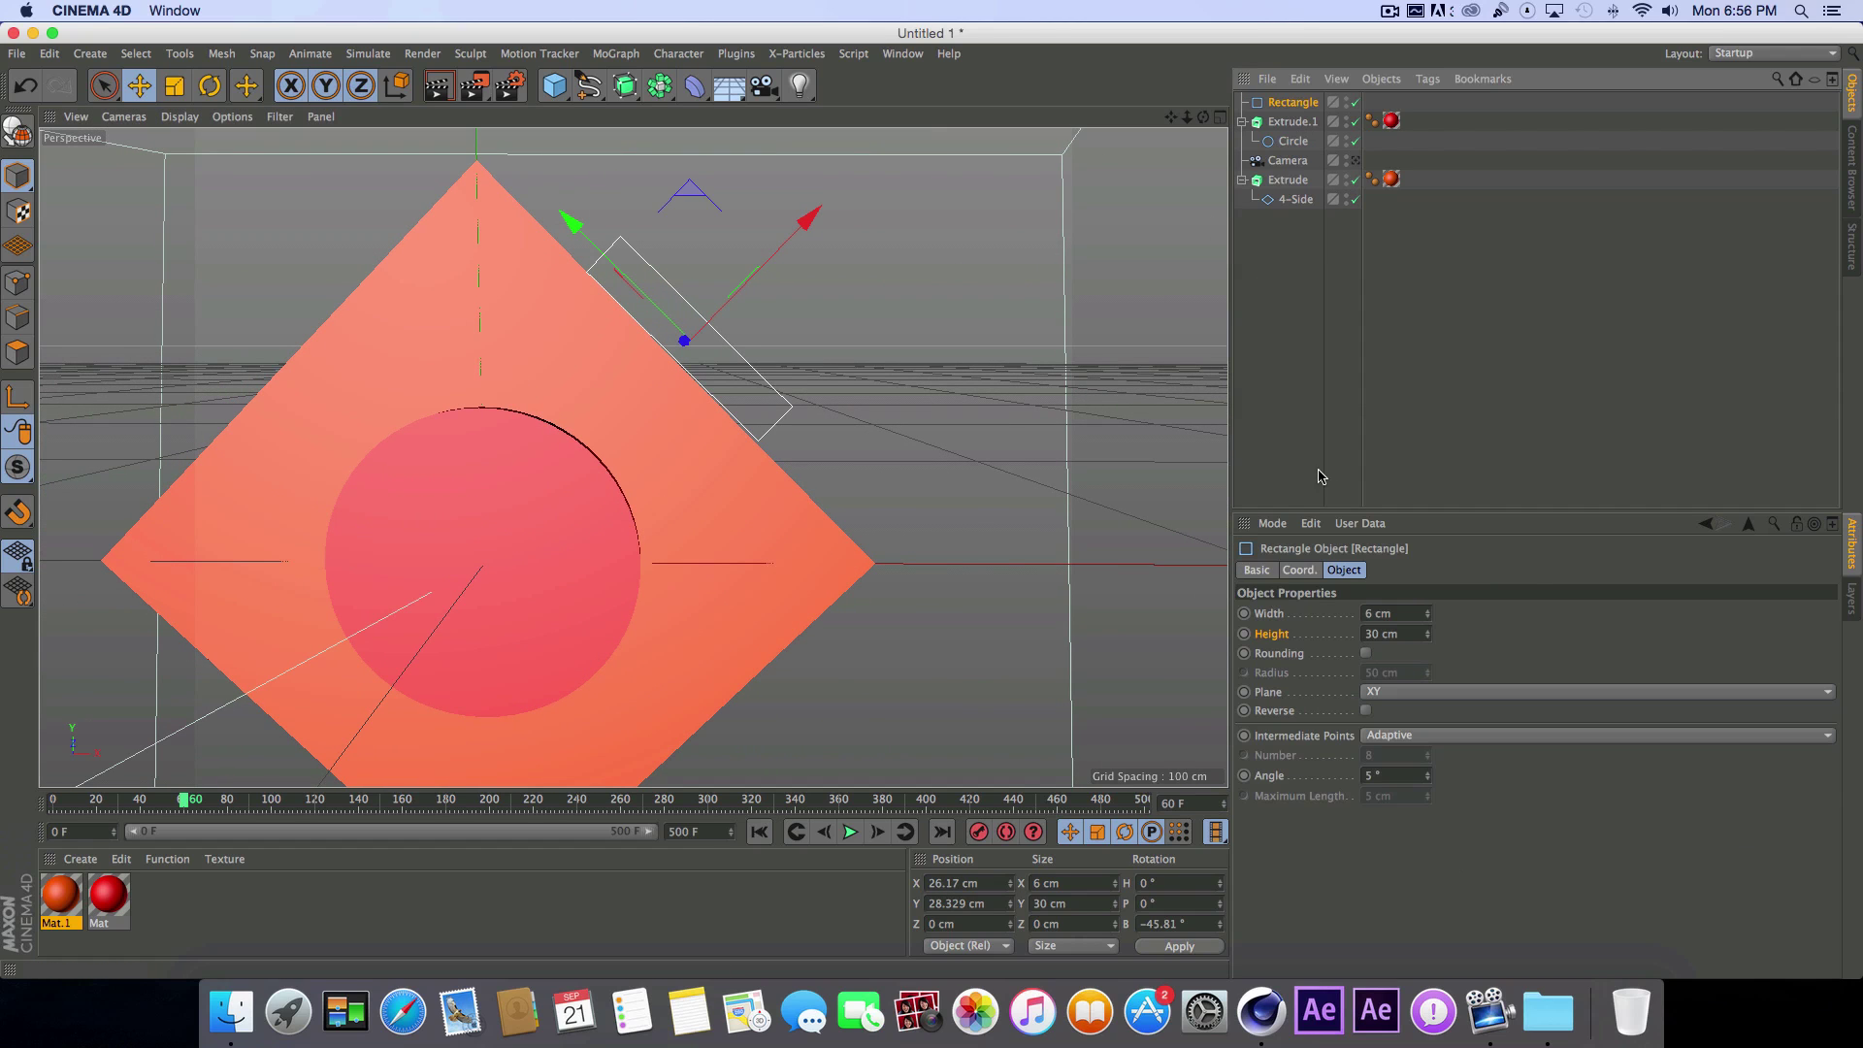
drag(1428, 640, 1428, 599)
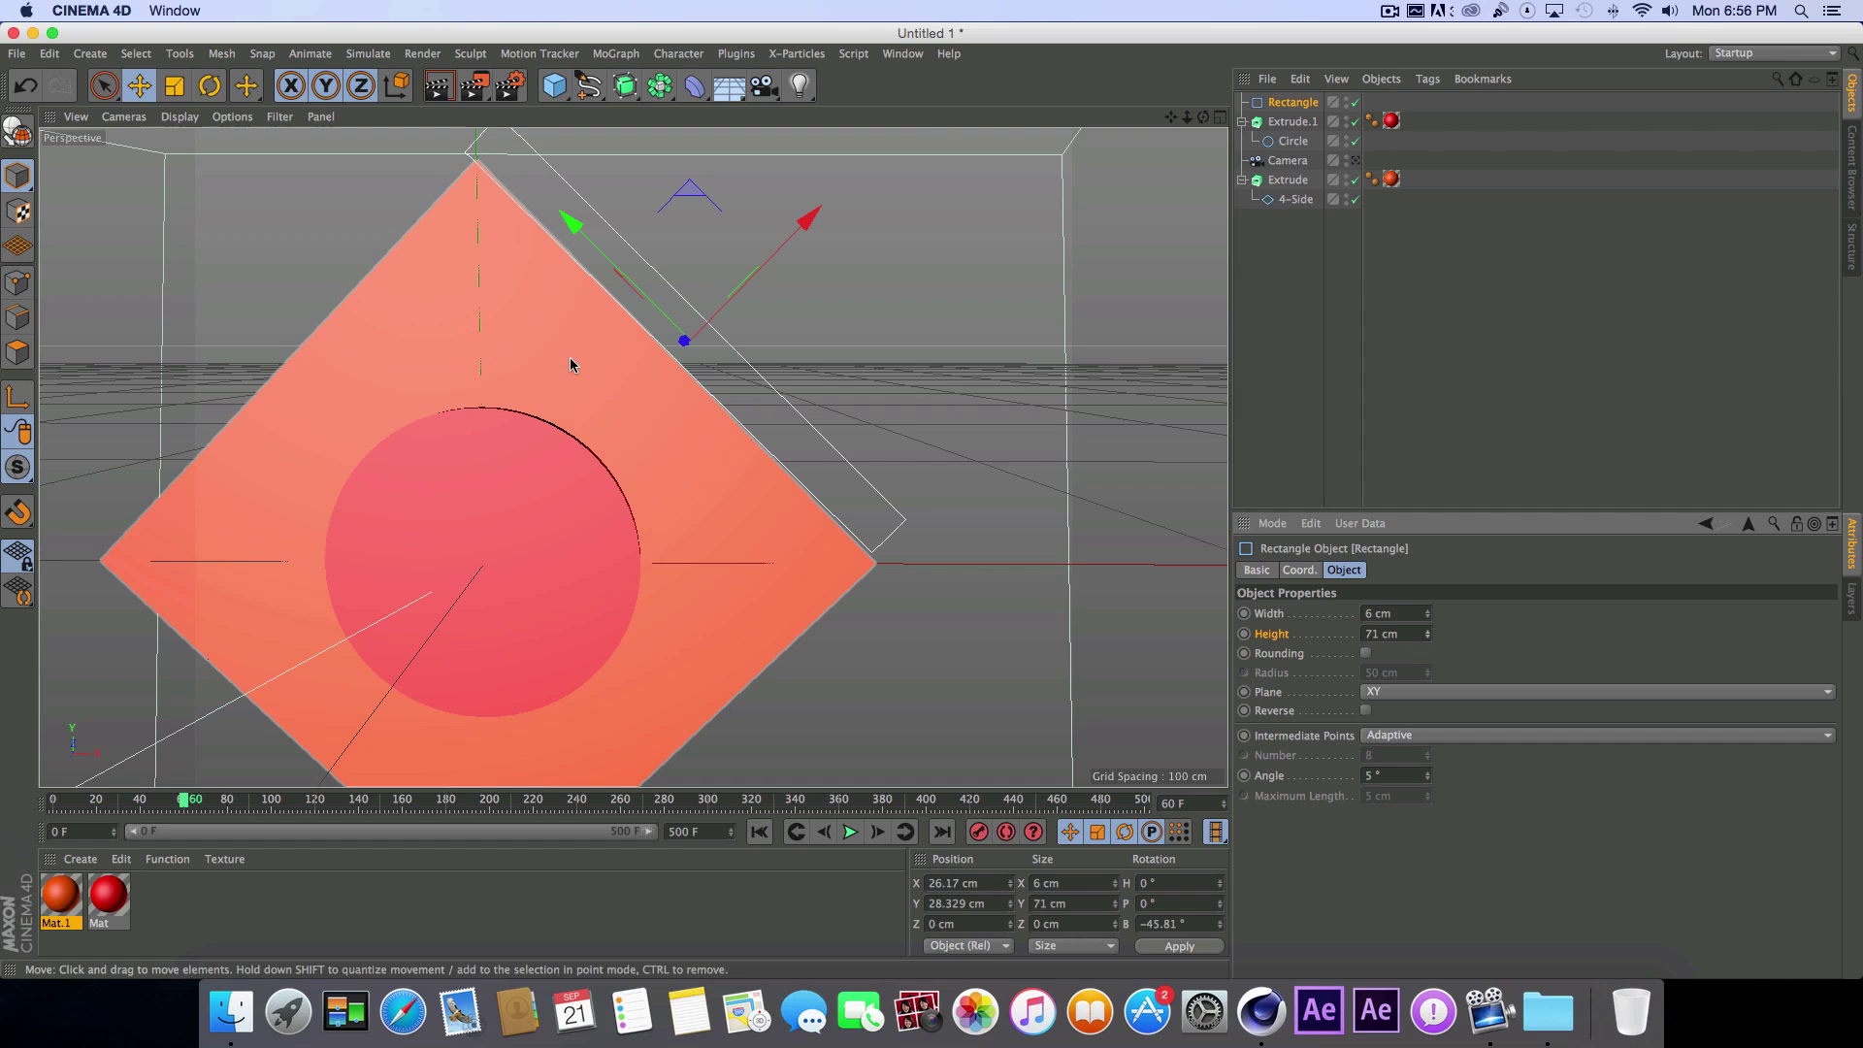
mouse_move(583, 222)
mouse_down()
mouse_move(598, 237)
mouse_move(585, 221)
mouse_up()
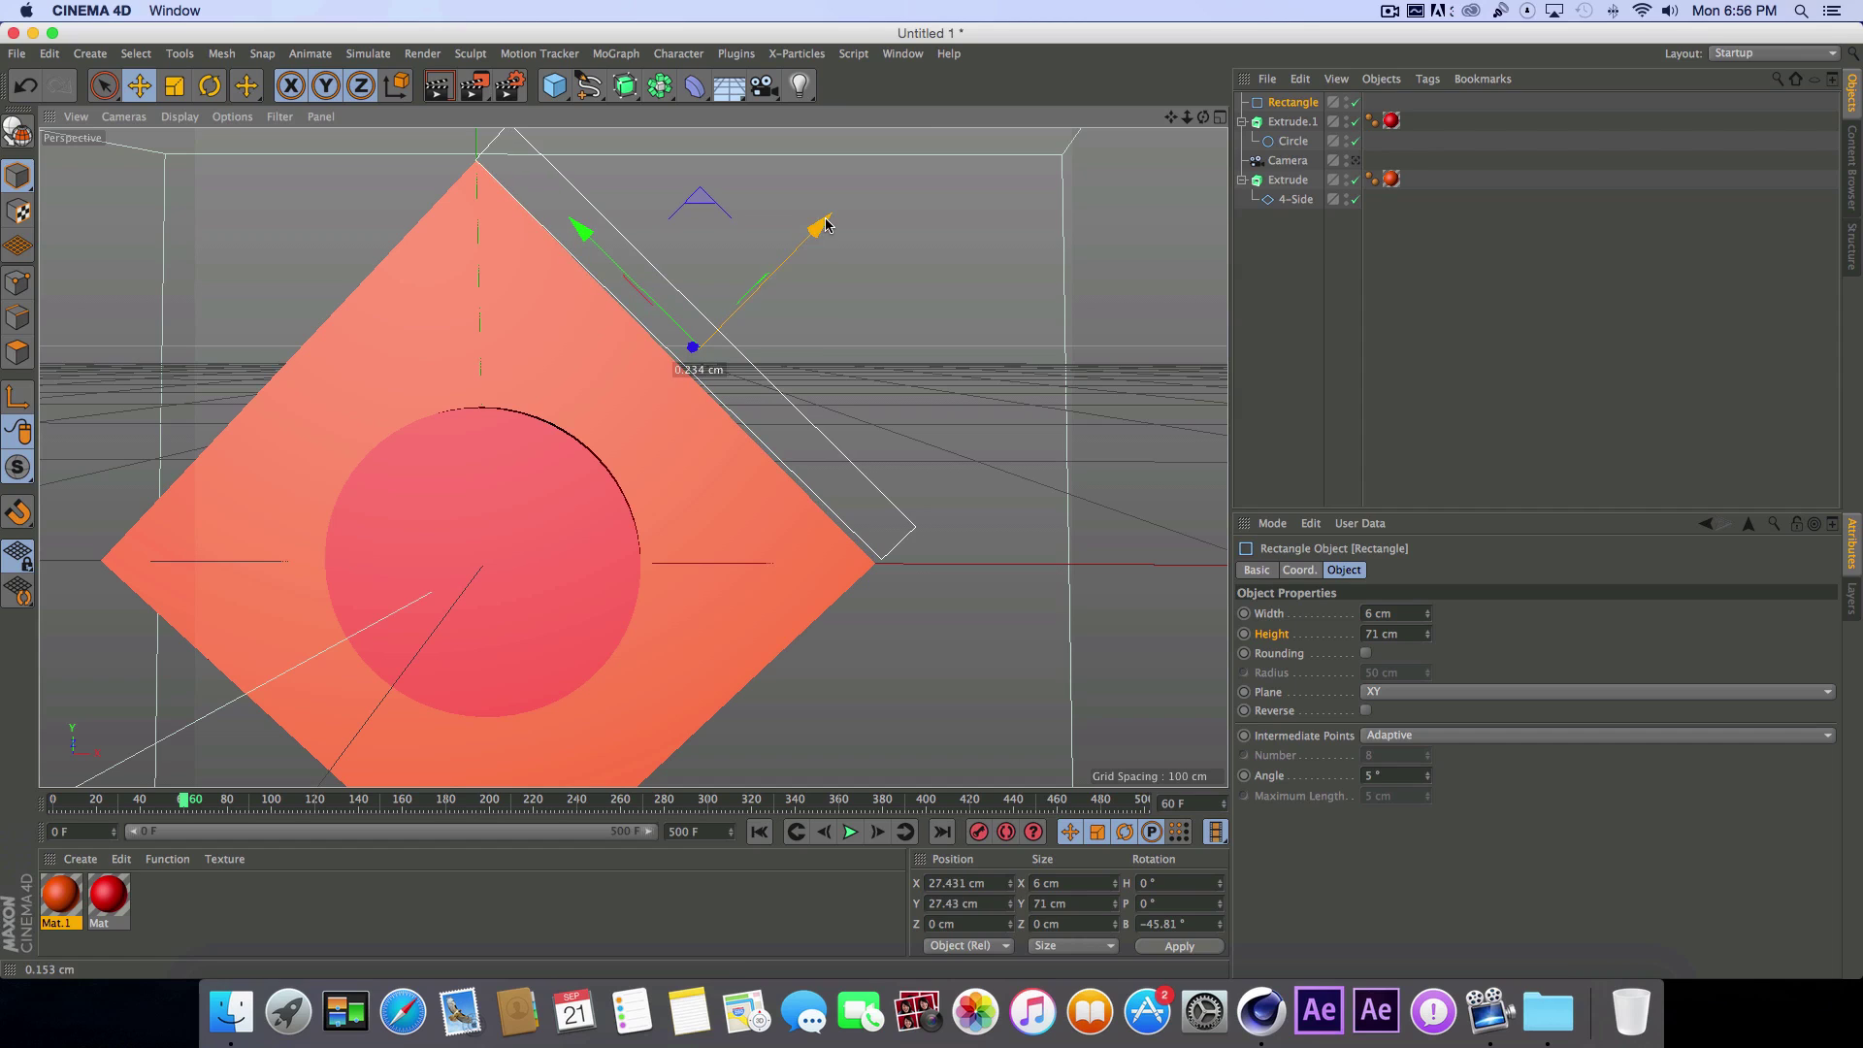
Step: Fine-tune the rectangle's bank rotation to about -45.29° and set its height to 70 cm
click(209, 85)
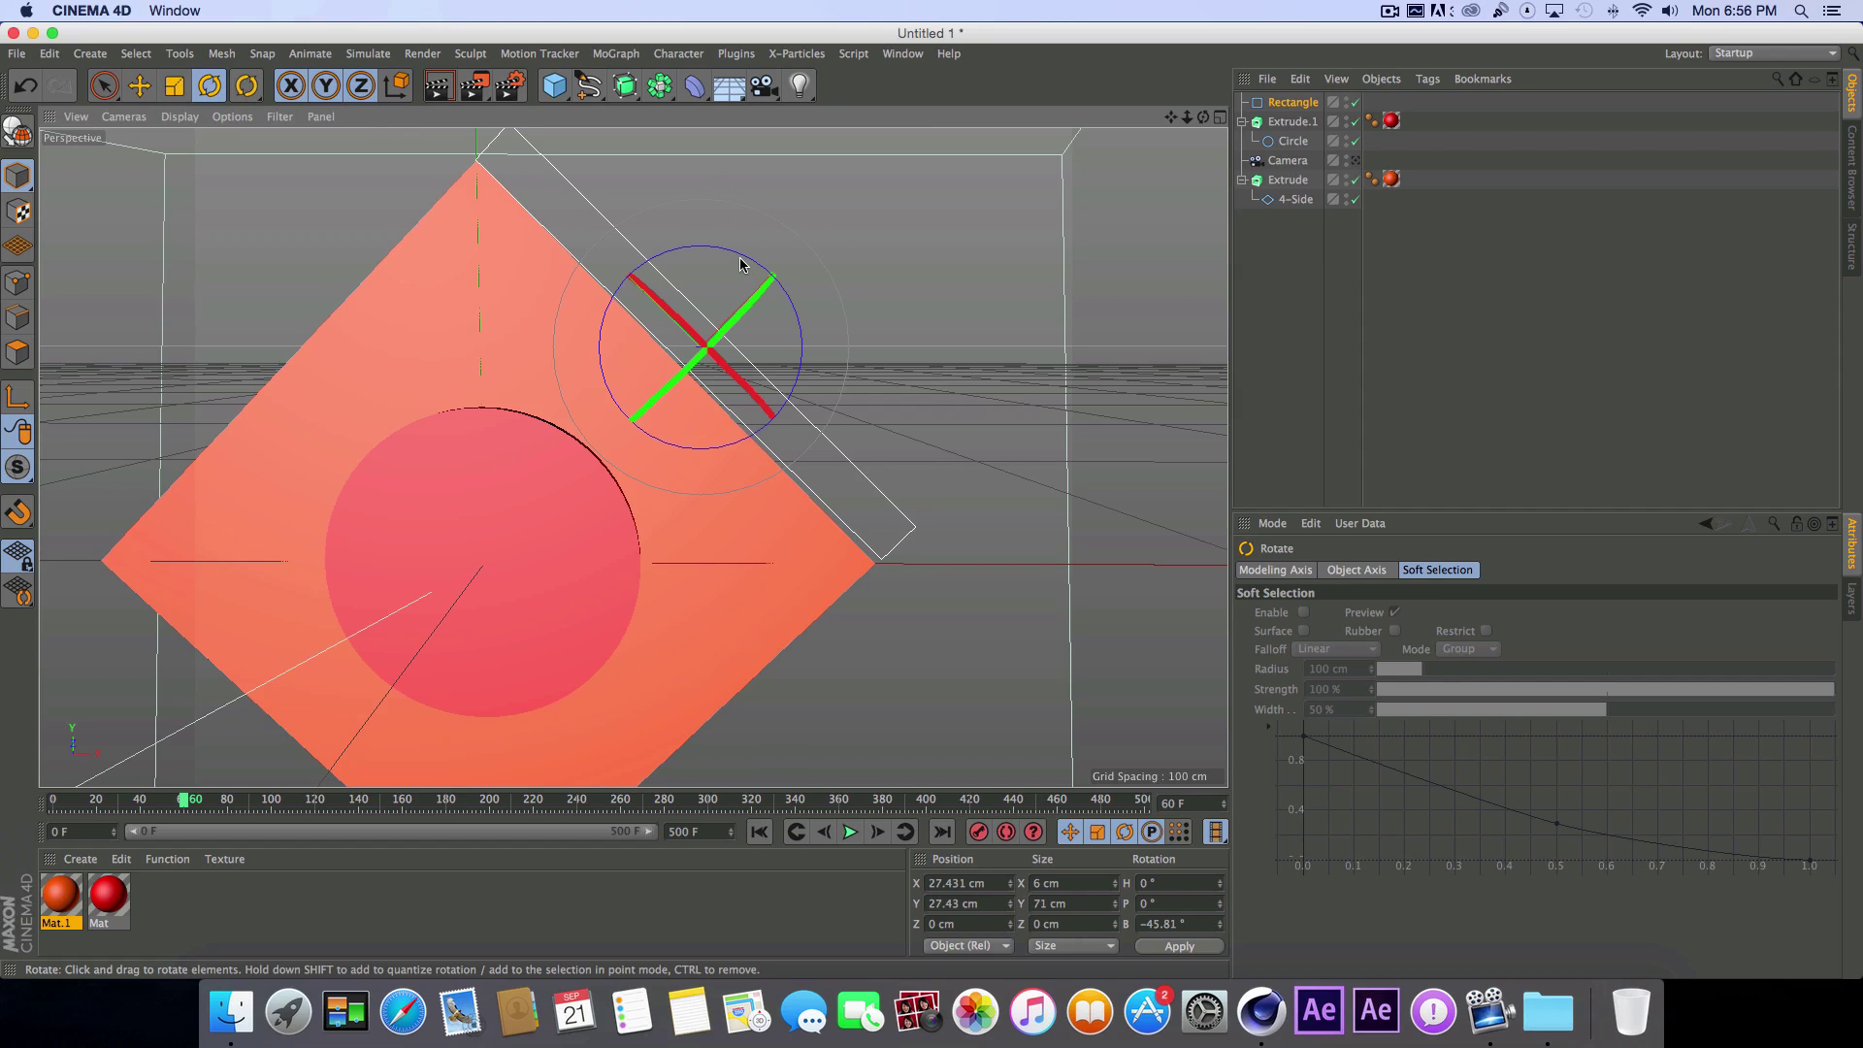
drag(740, 261, 741, 260)
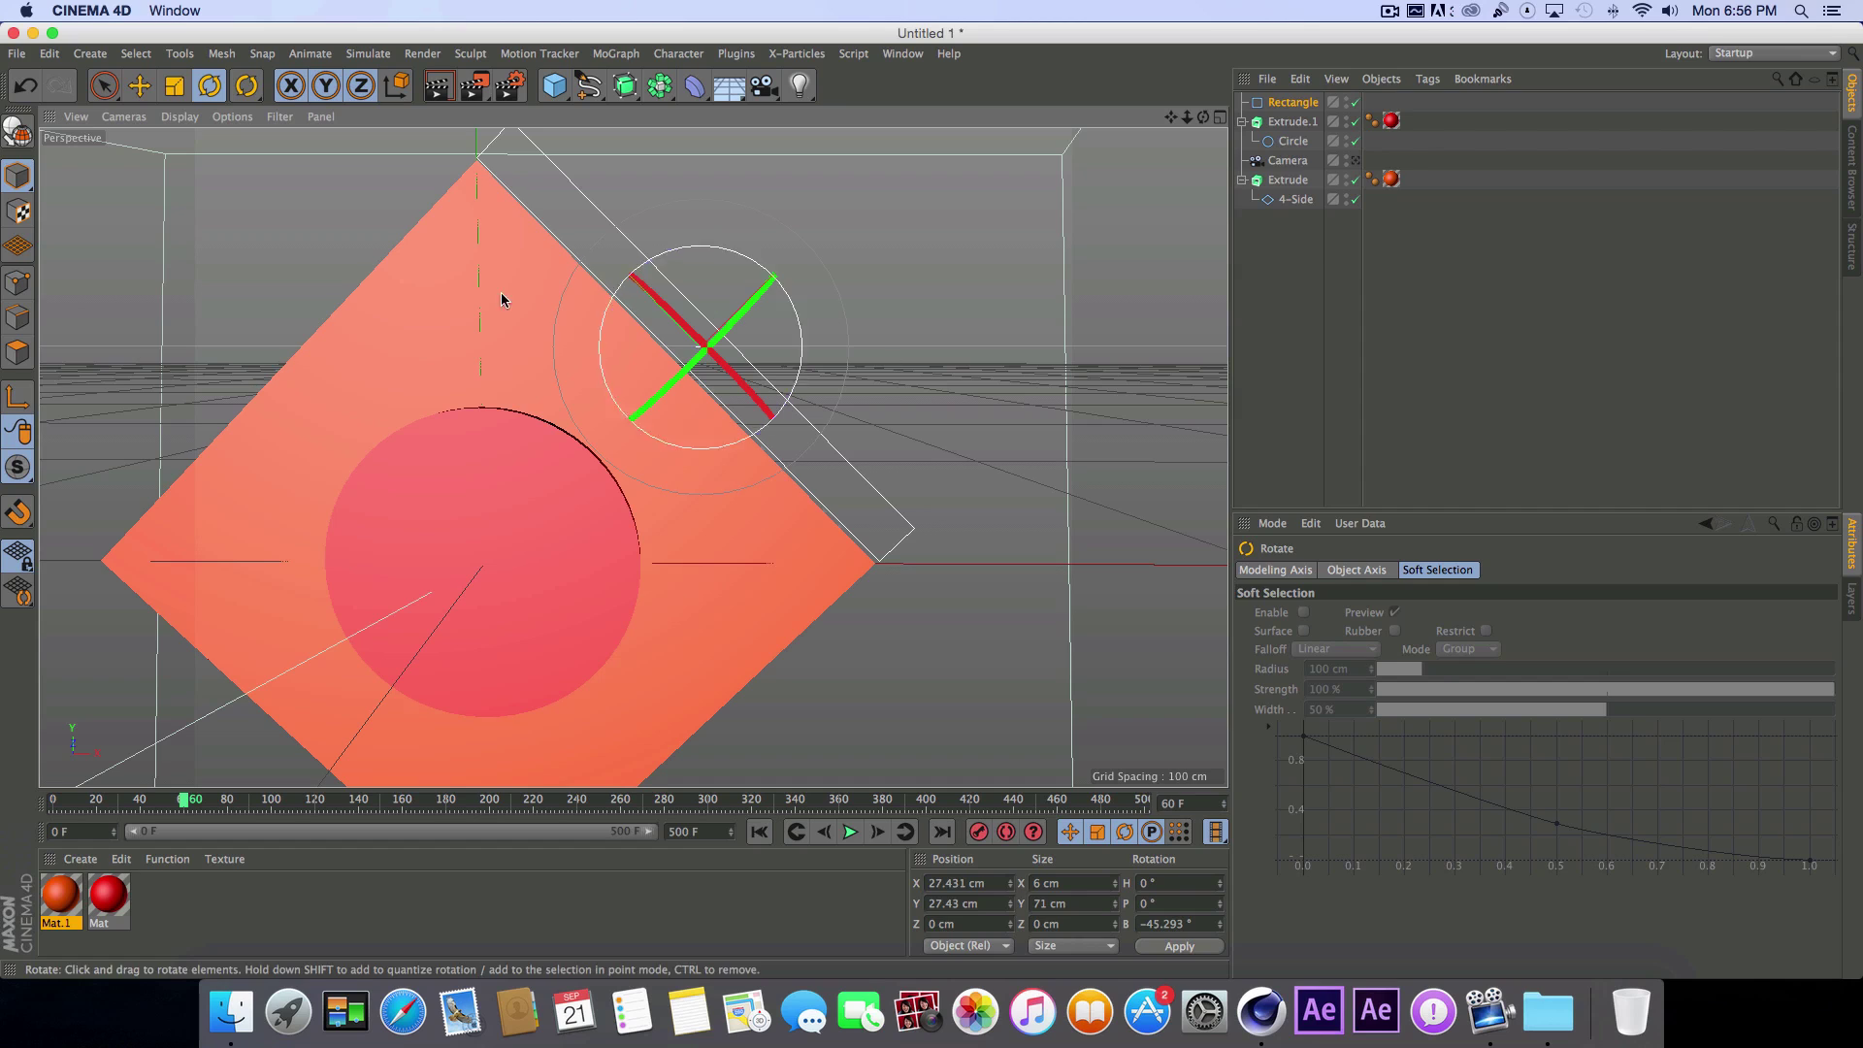
click(1290, 102)
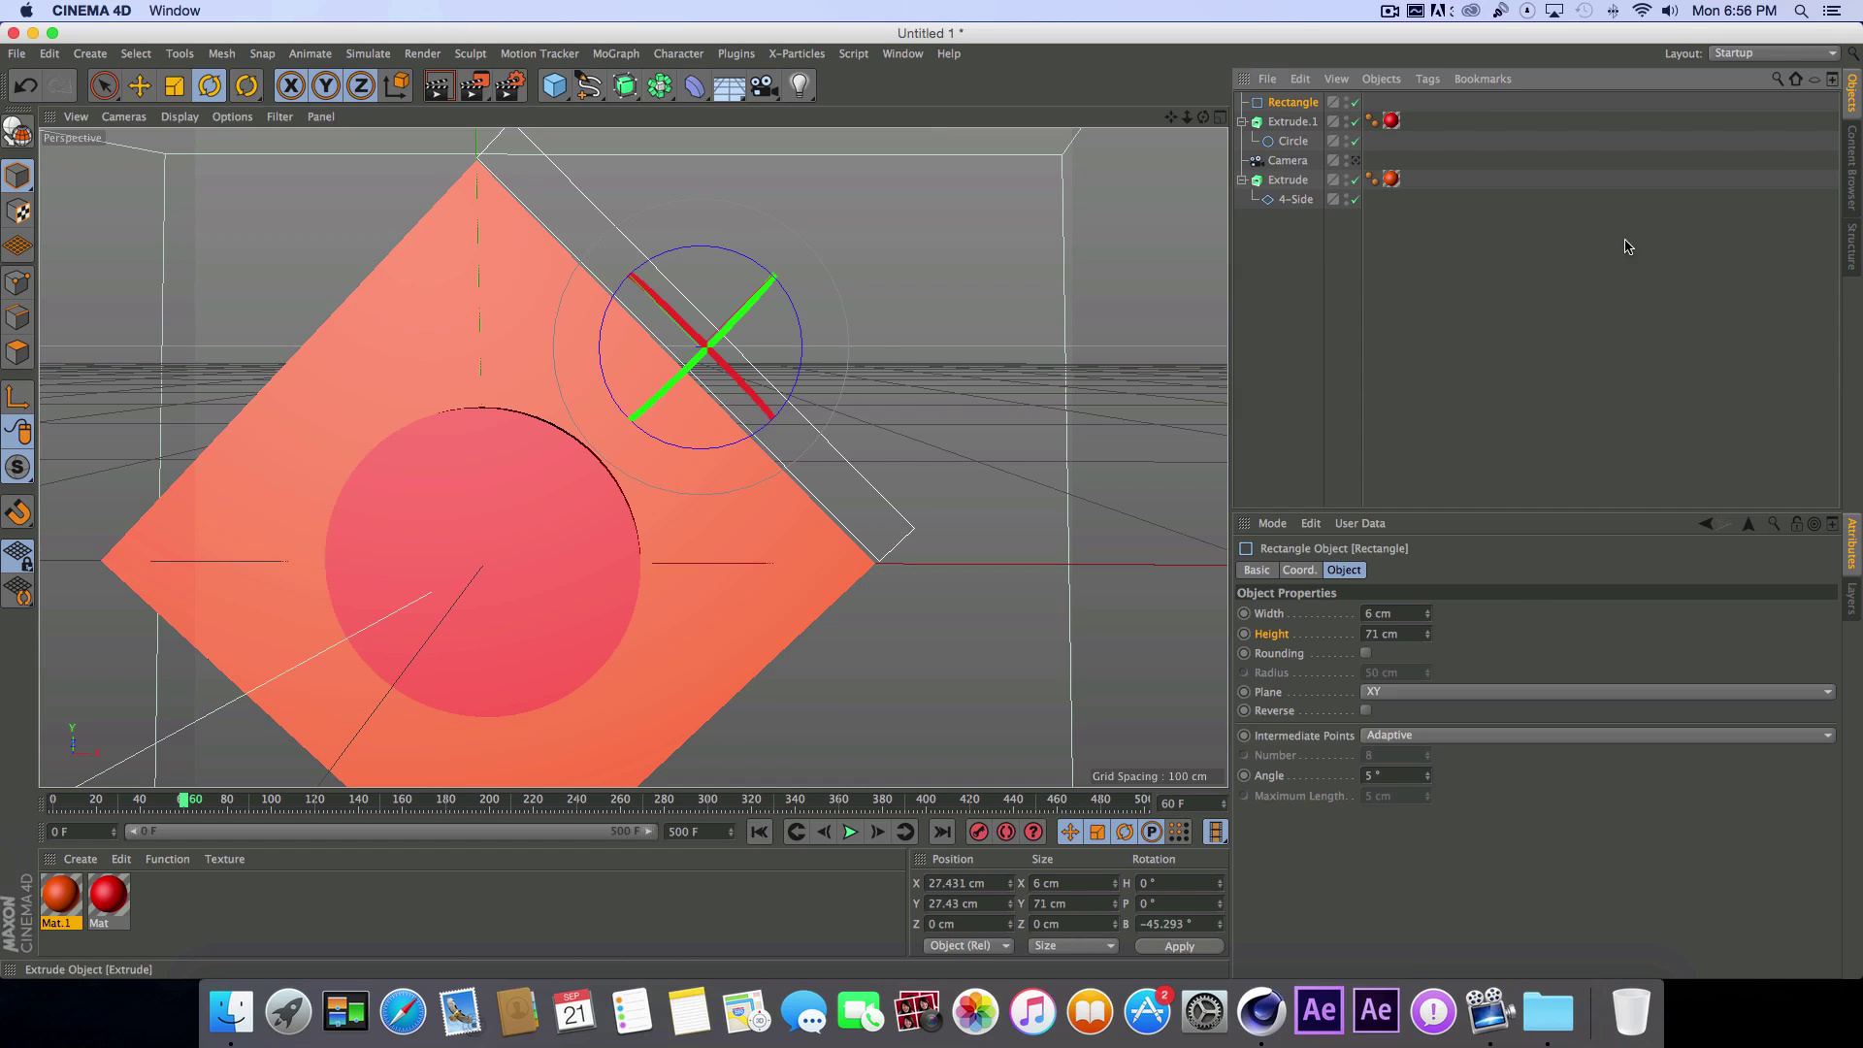
click(1428, 643)
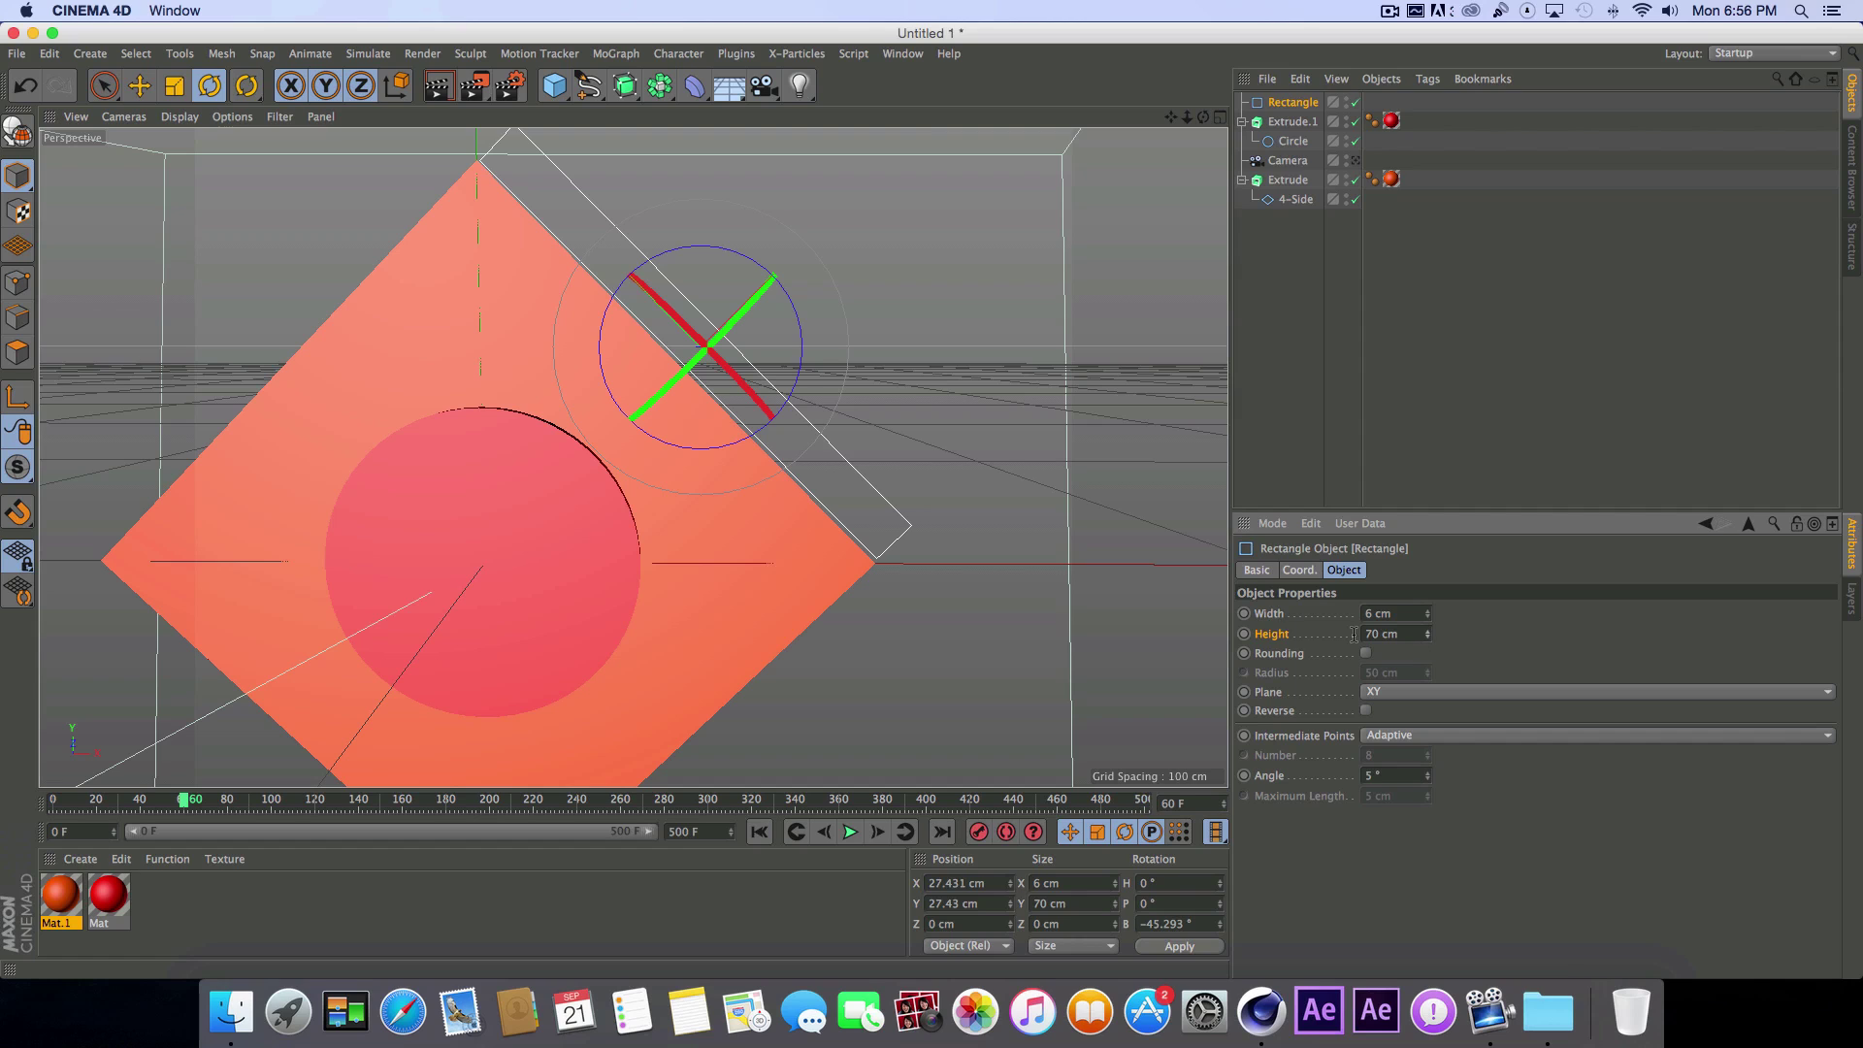
Step: Set the rectangle's height to 0 cm and record a height keyframe at frame 60
click(1319, 500)
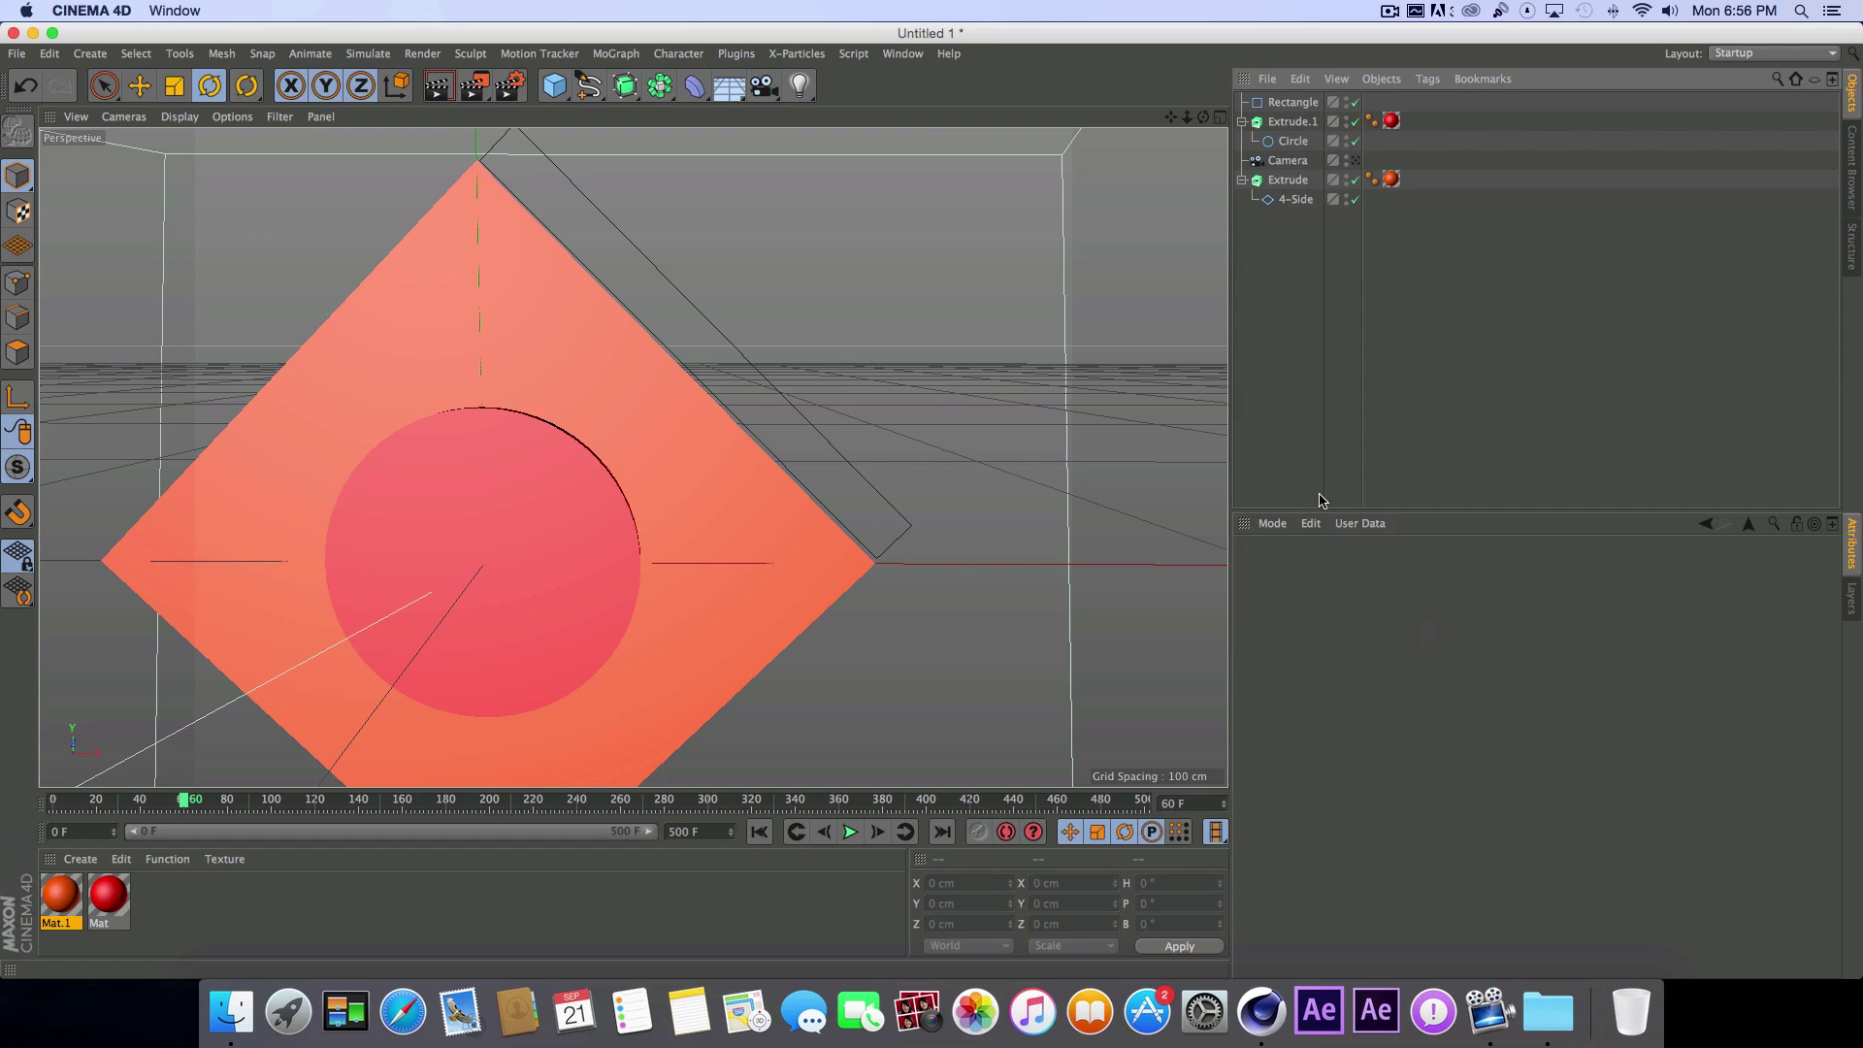
click(1295, 102)
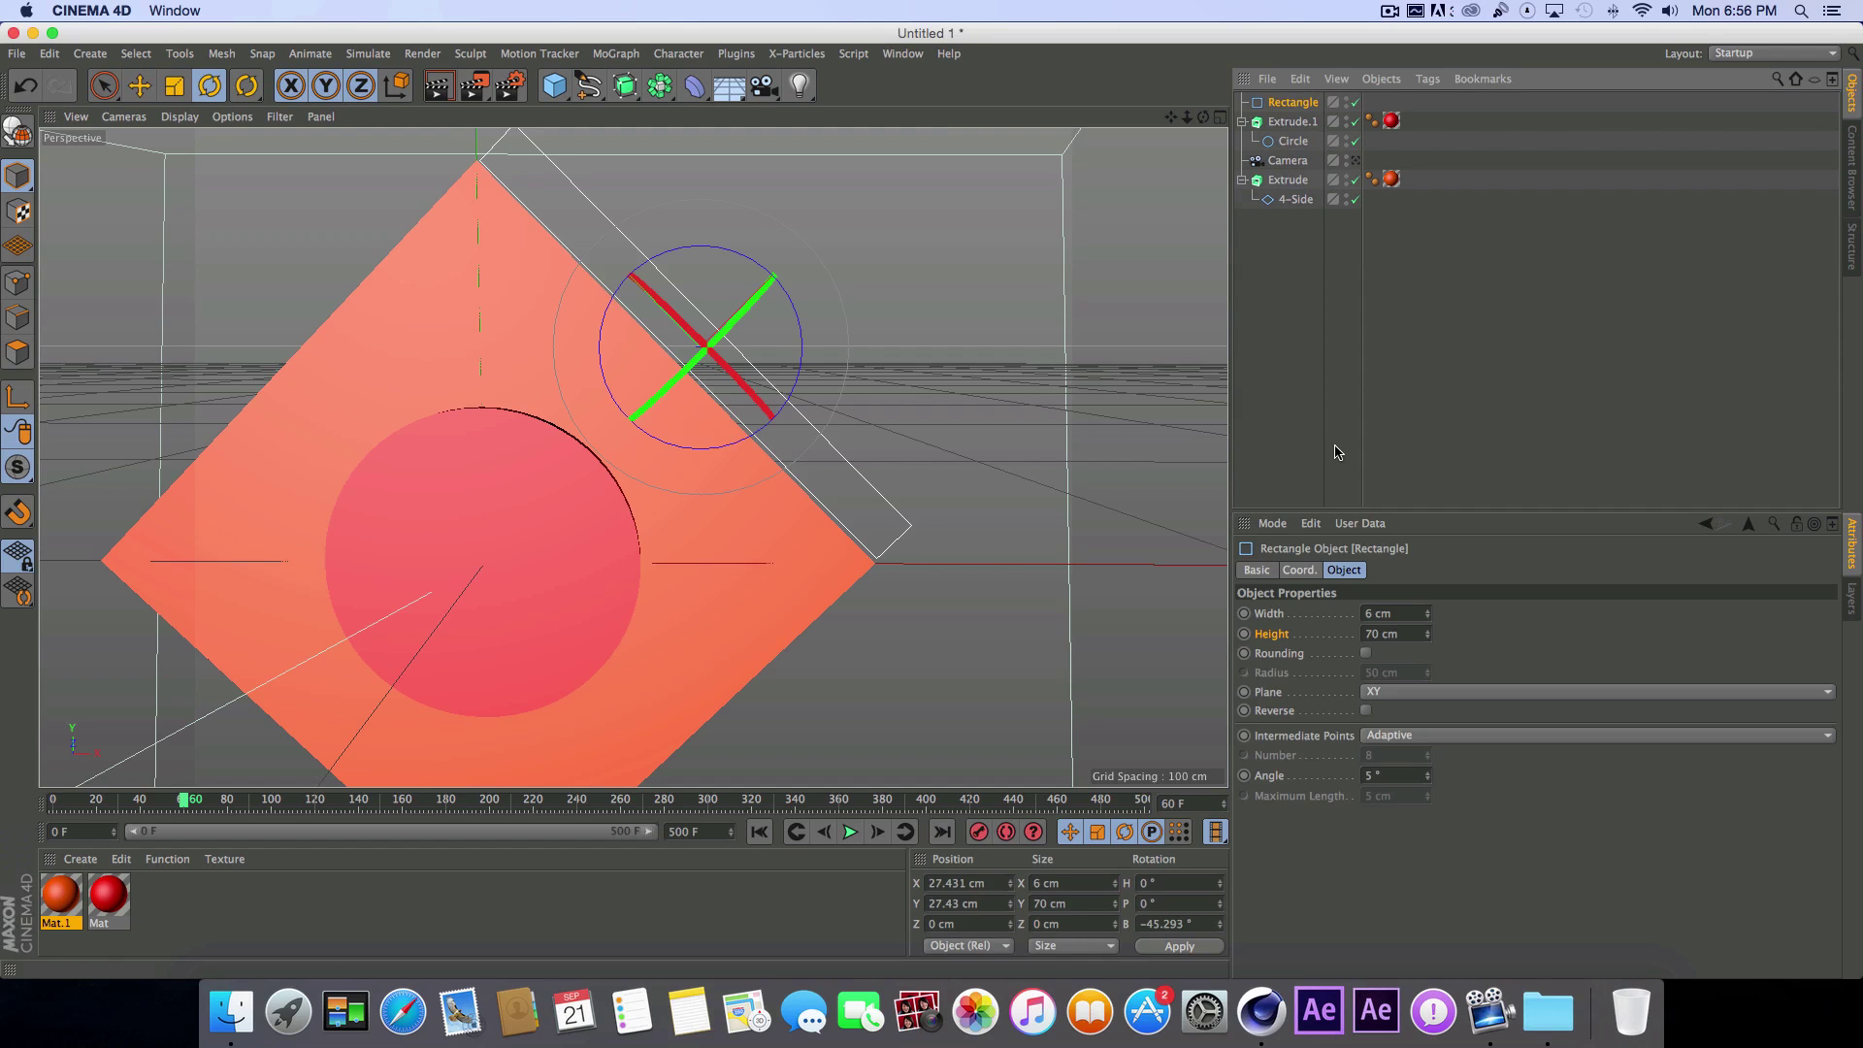
click(1417, 631)
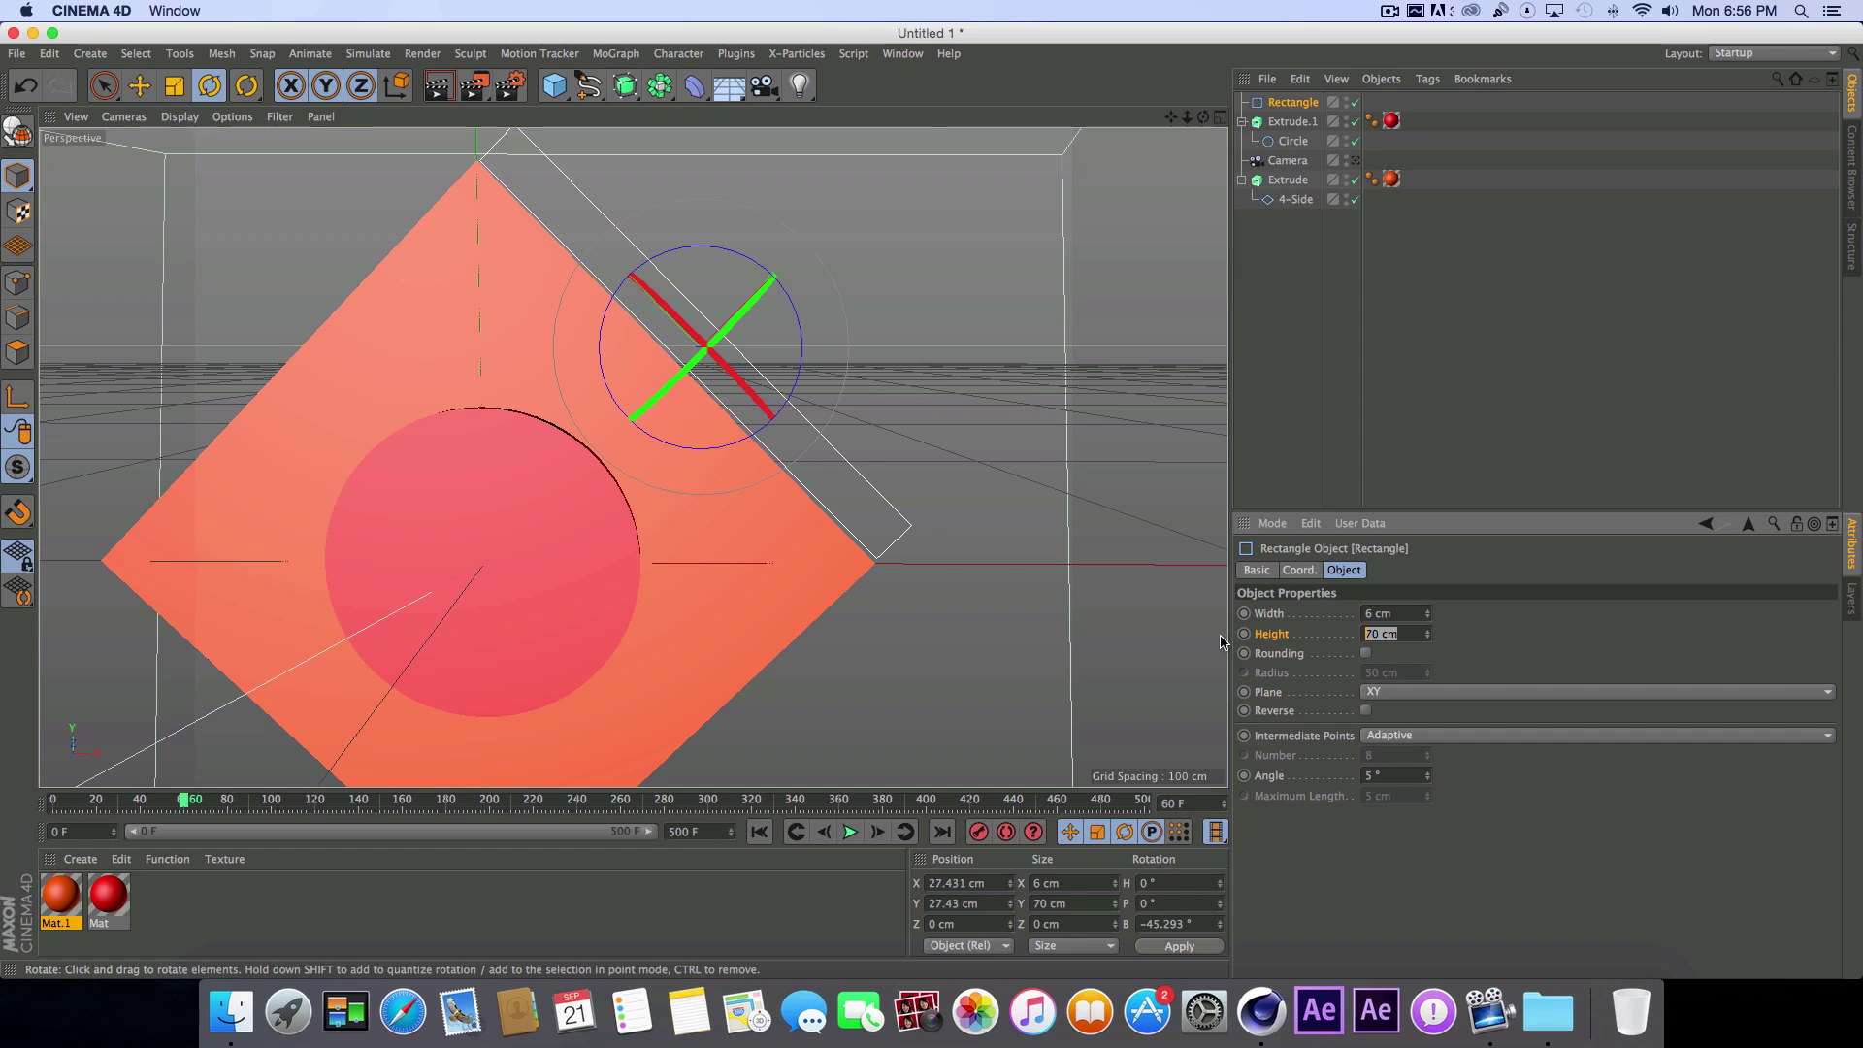
text(0)
key(Return)
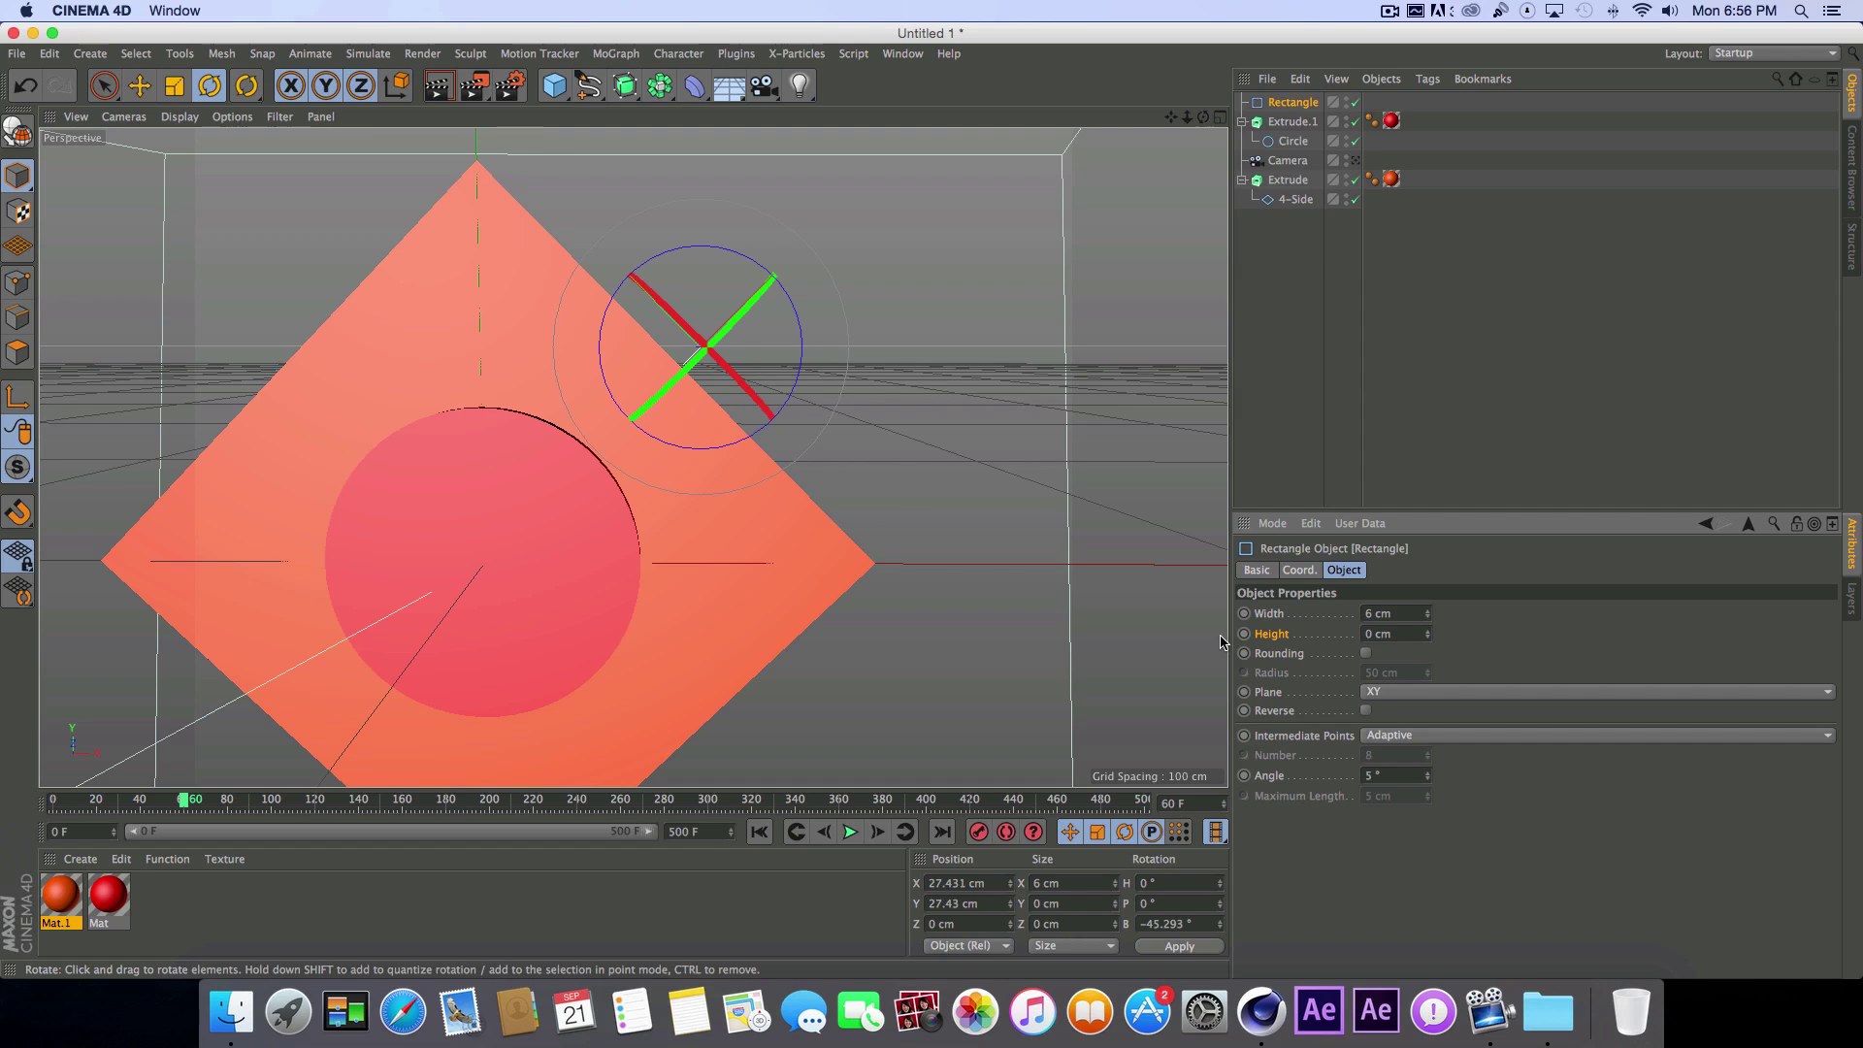
ctrl+click(1244, 636)
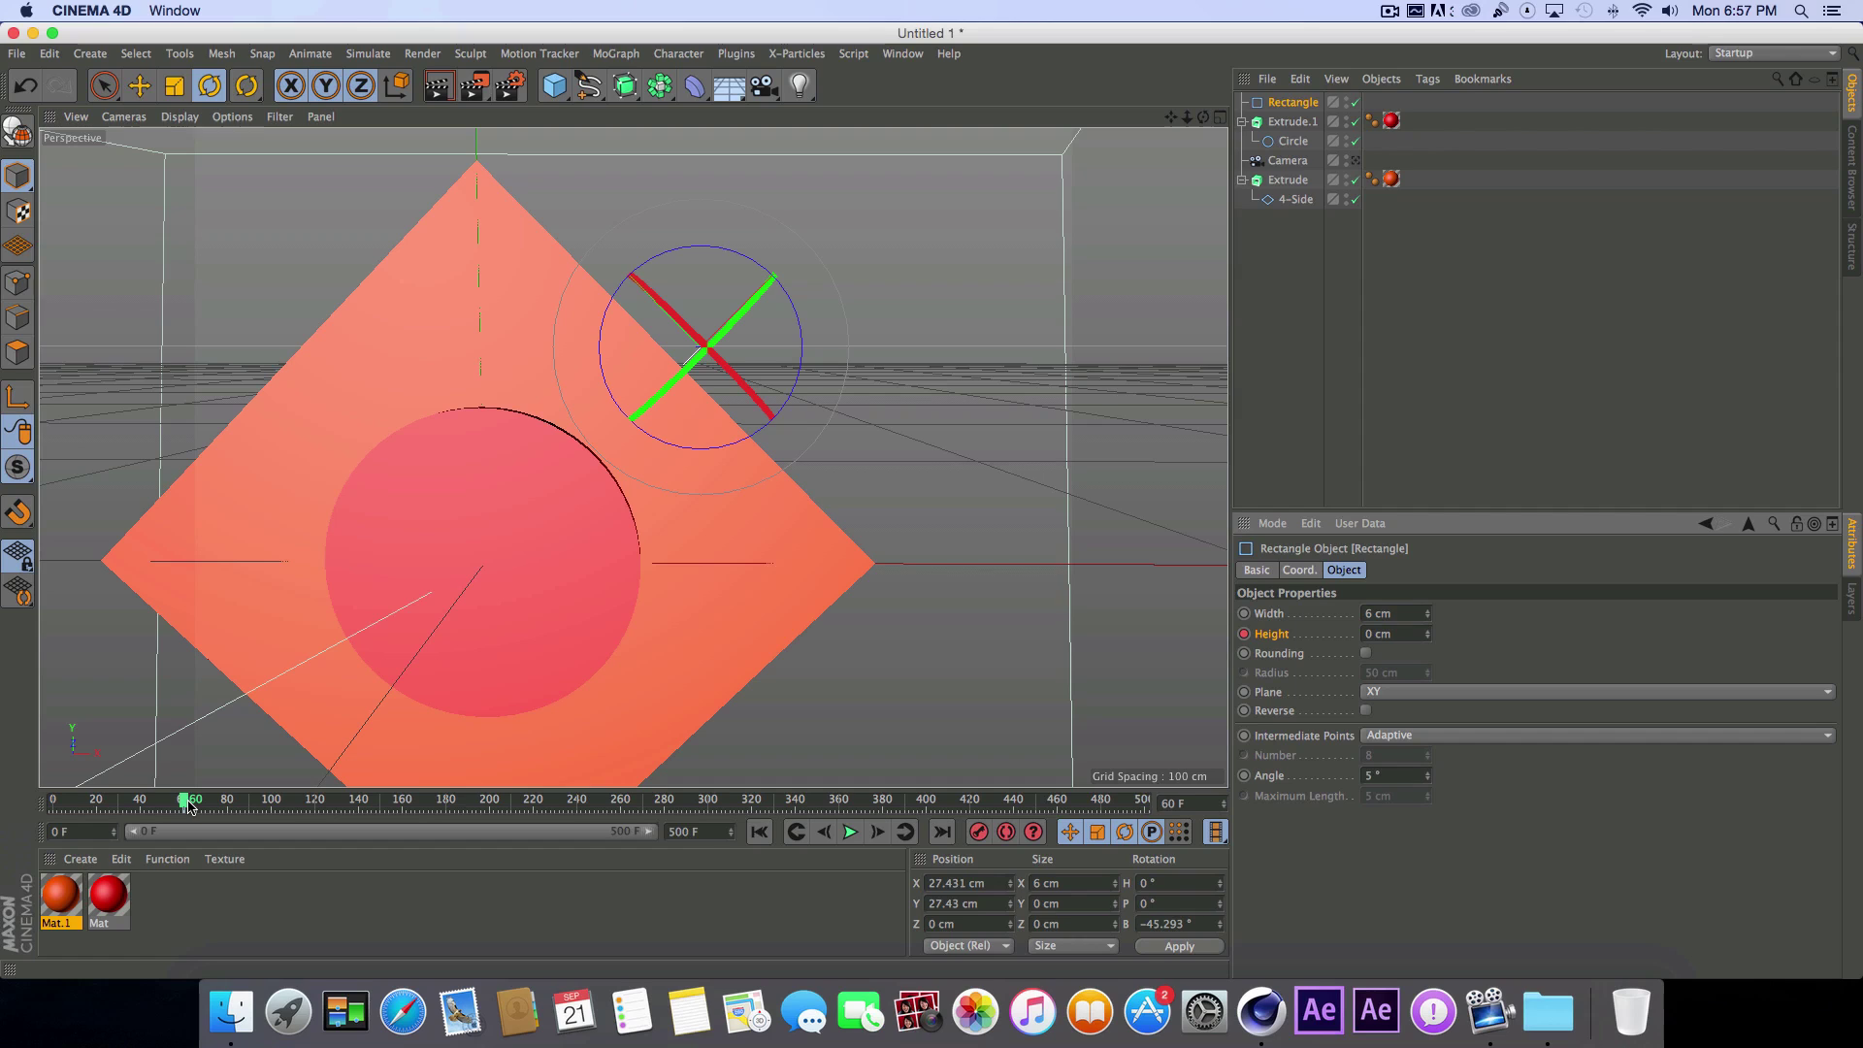
Step: Set the rectangle's height to 70 cm at frame 90 and record a second height keyframe there
drag(186, 805, 249, 806)
click(1402, 635)
text(70)
key(Return)
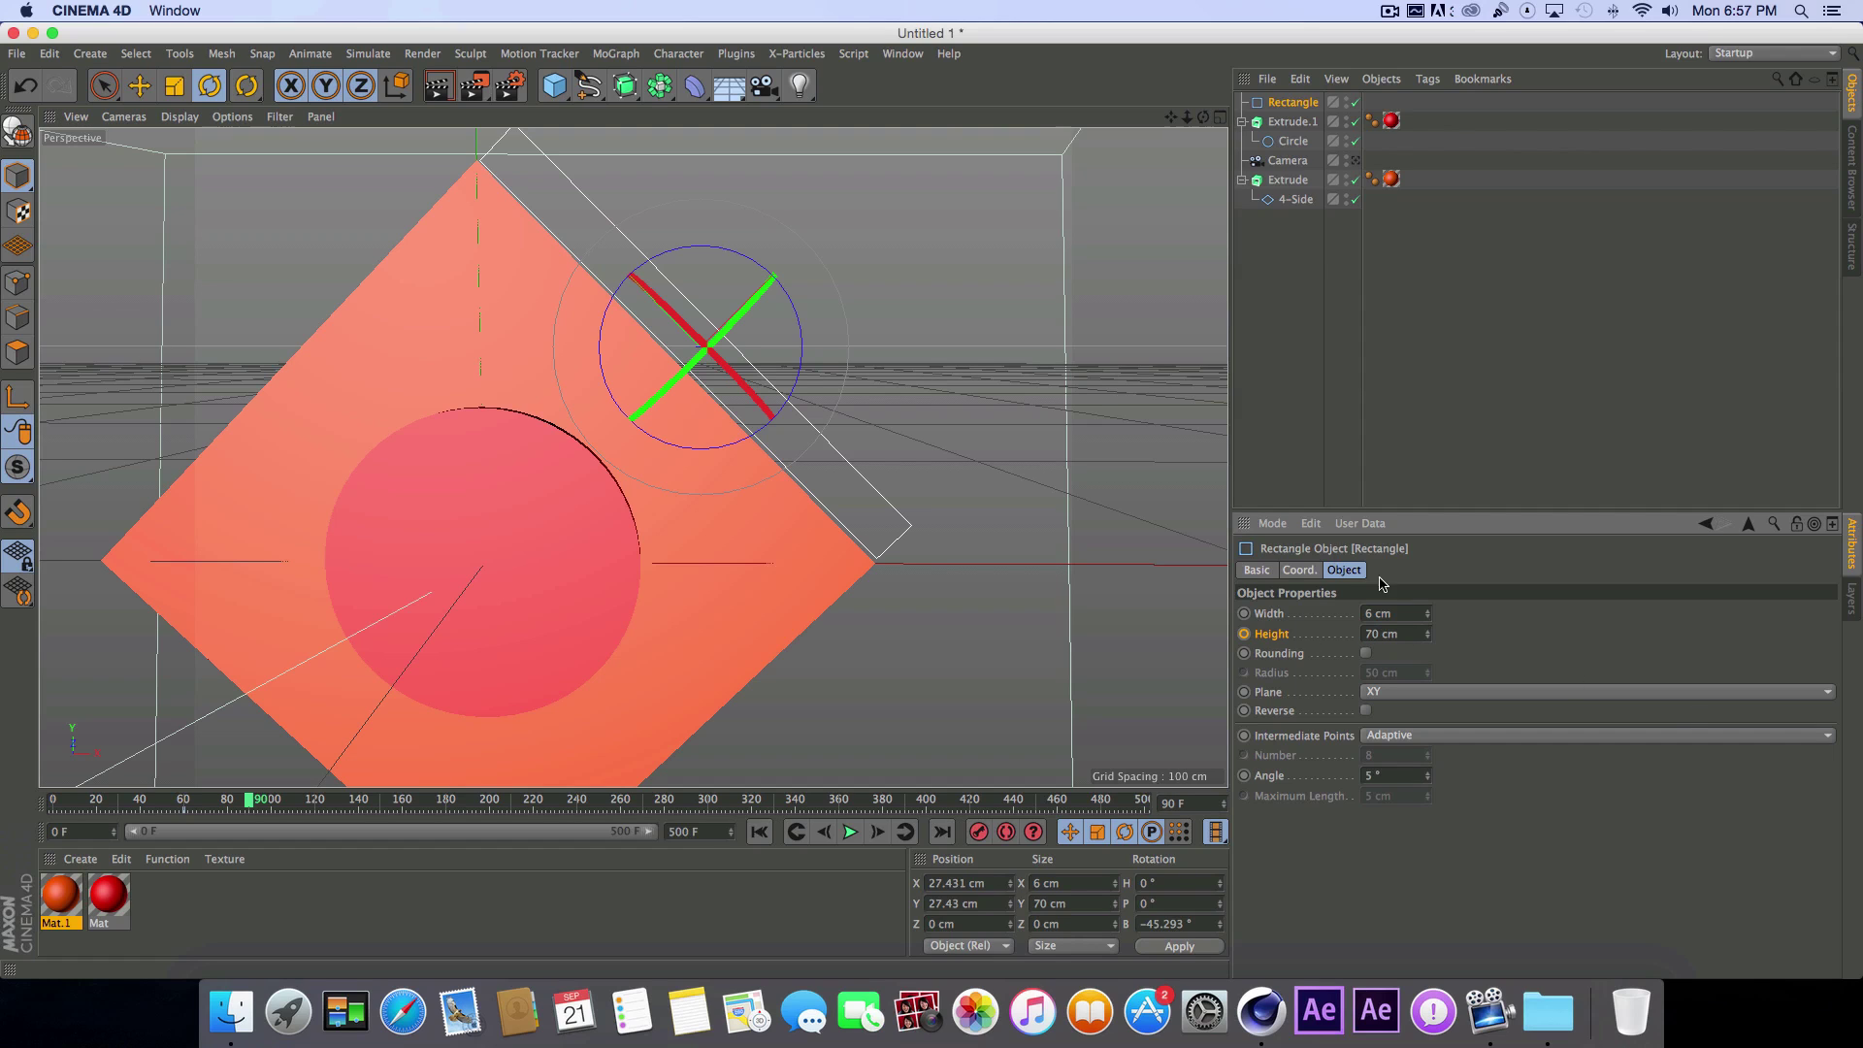
ctrl+click(1244, 633)
mouse_move(253, 798)
mouse_down()
mouse_move(116, 799)
mouse_move(246, 773)
mouse_up()
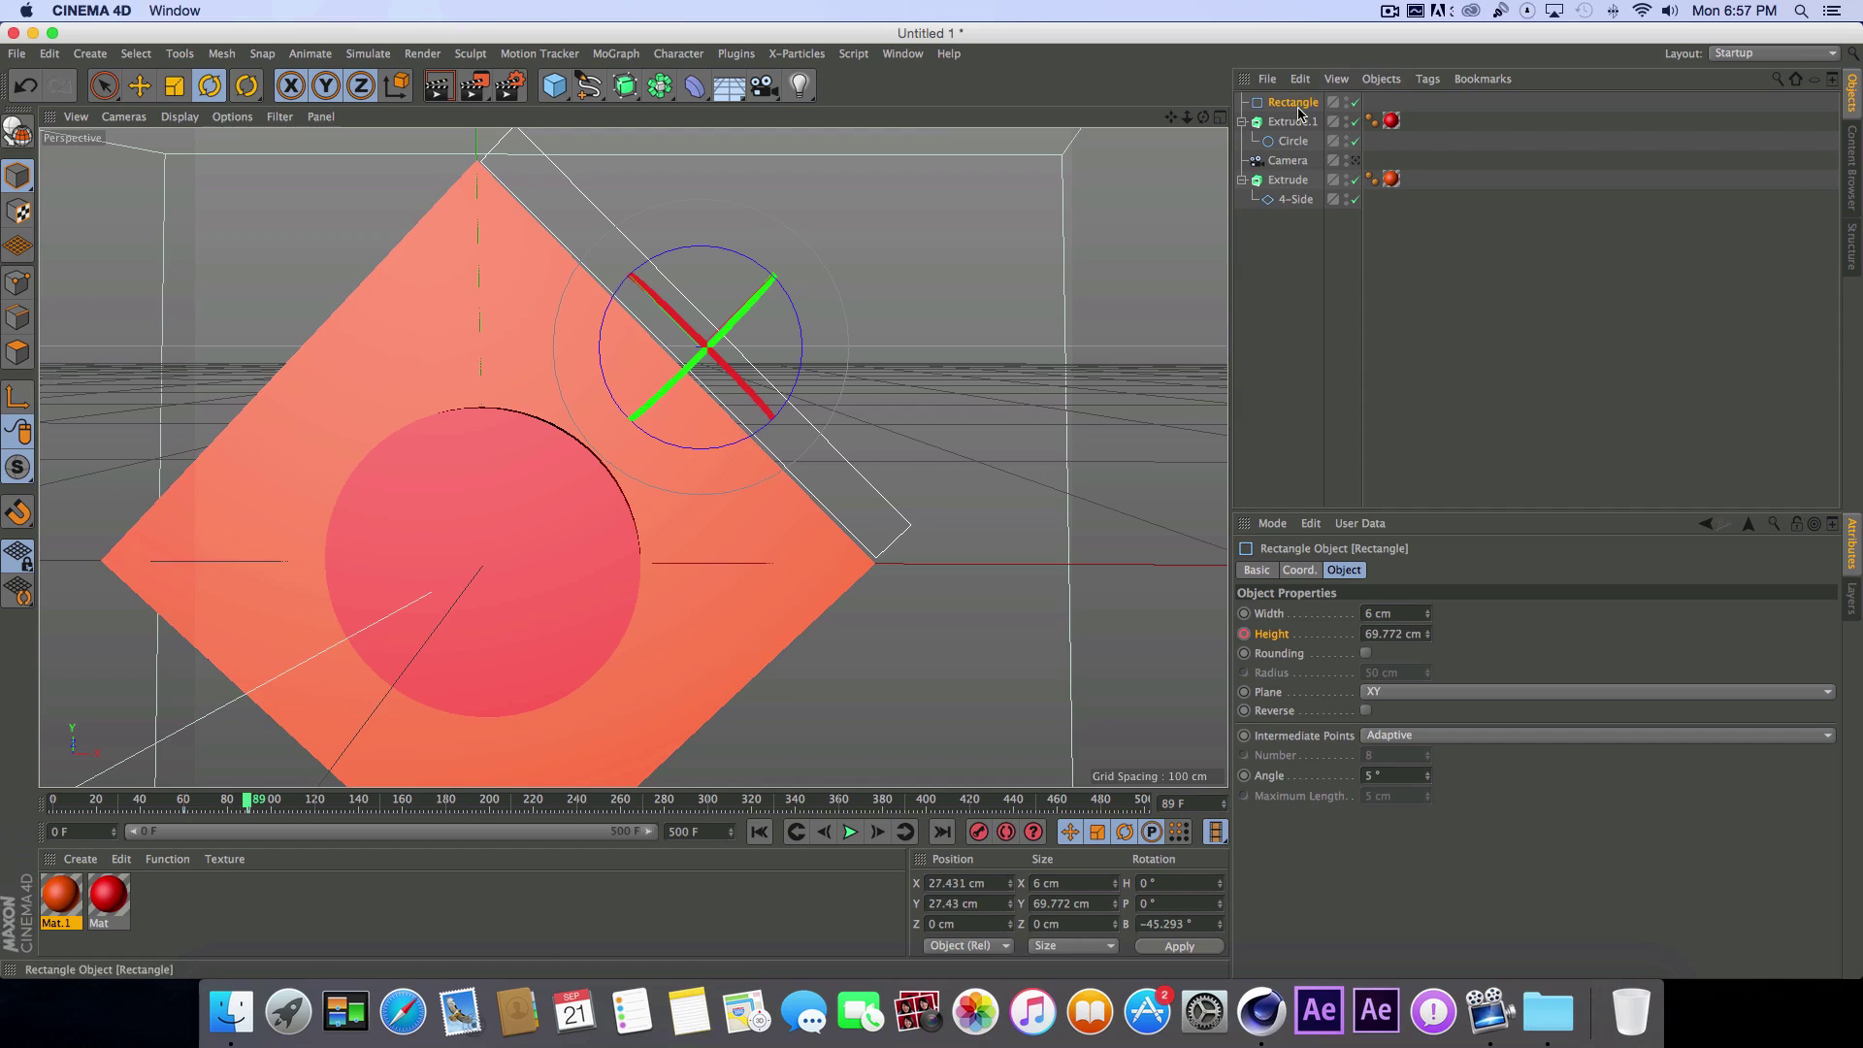
Step: Place the rectangle in a new Extrude object with a Z movement of 2 cm
click(624, 85)
alt+click(840, 114)
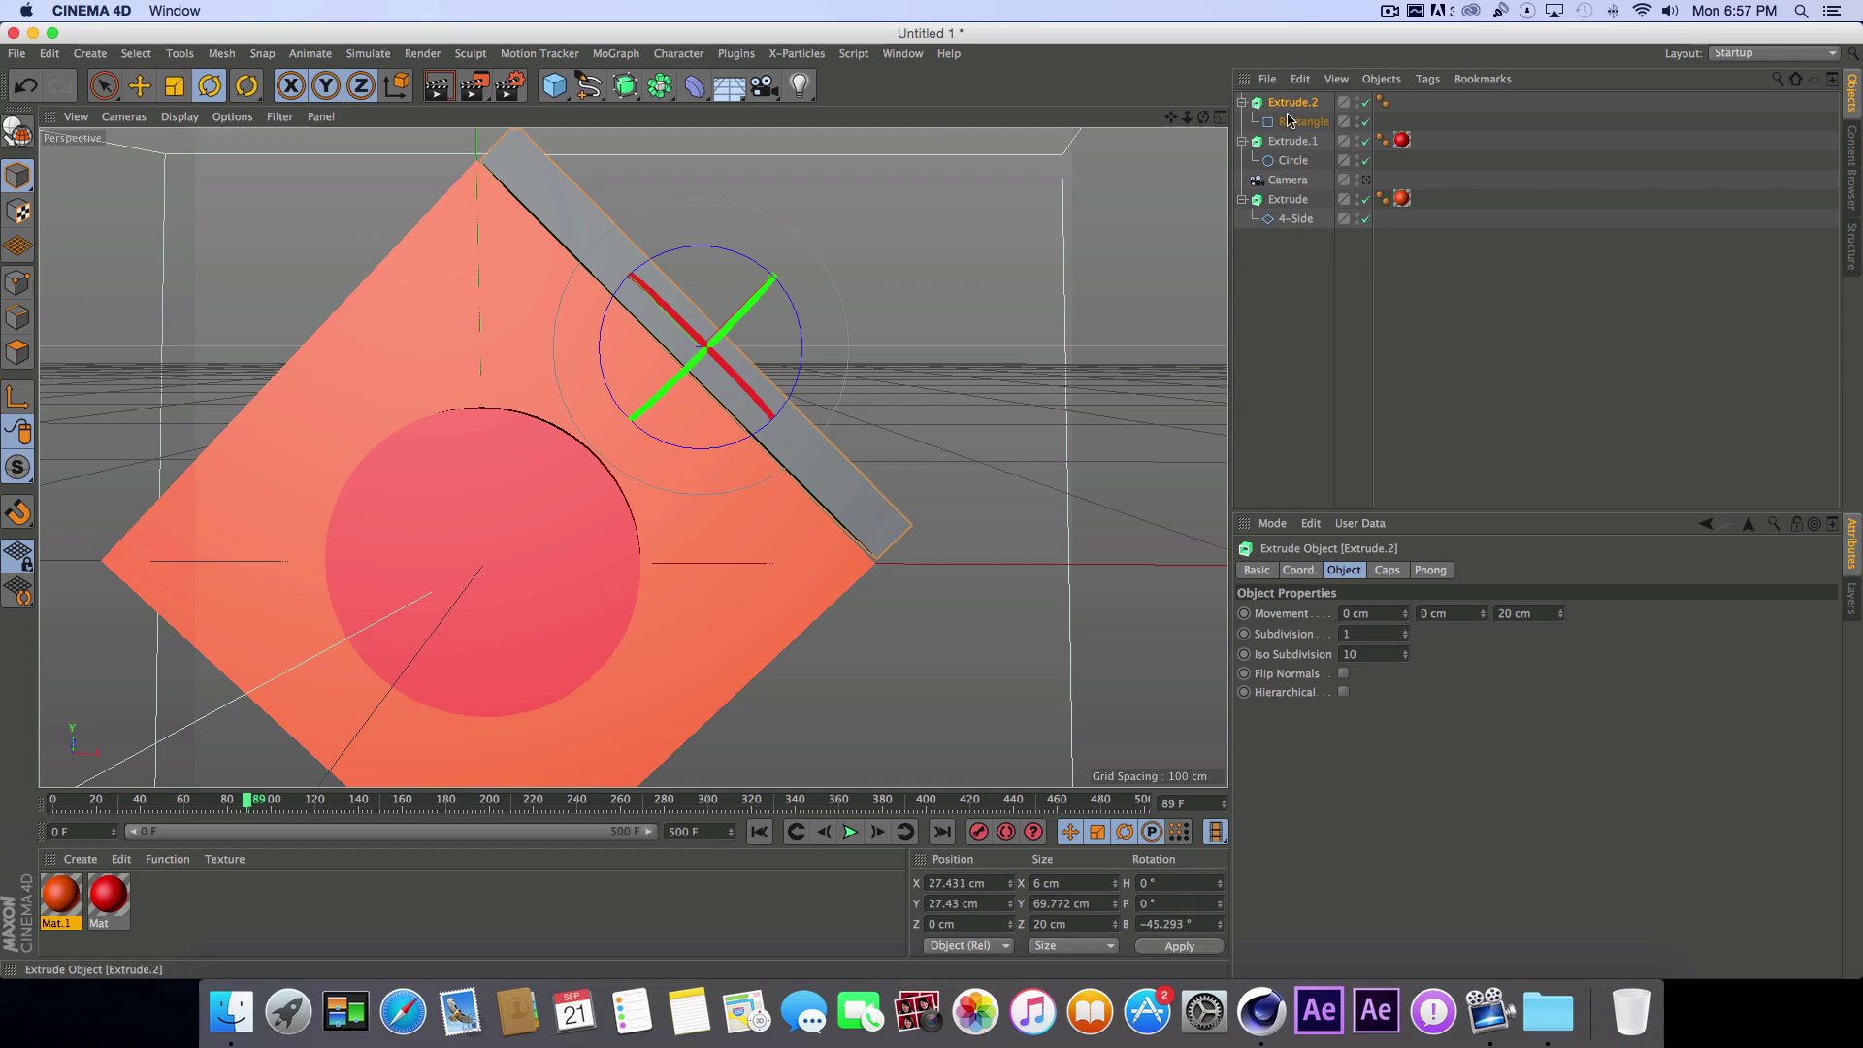
click(1533, 613)
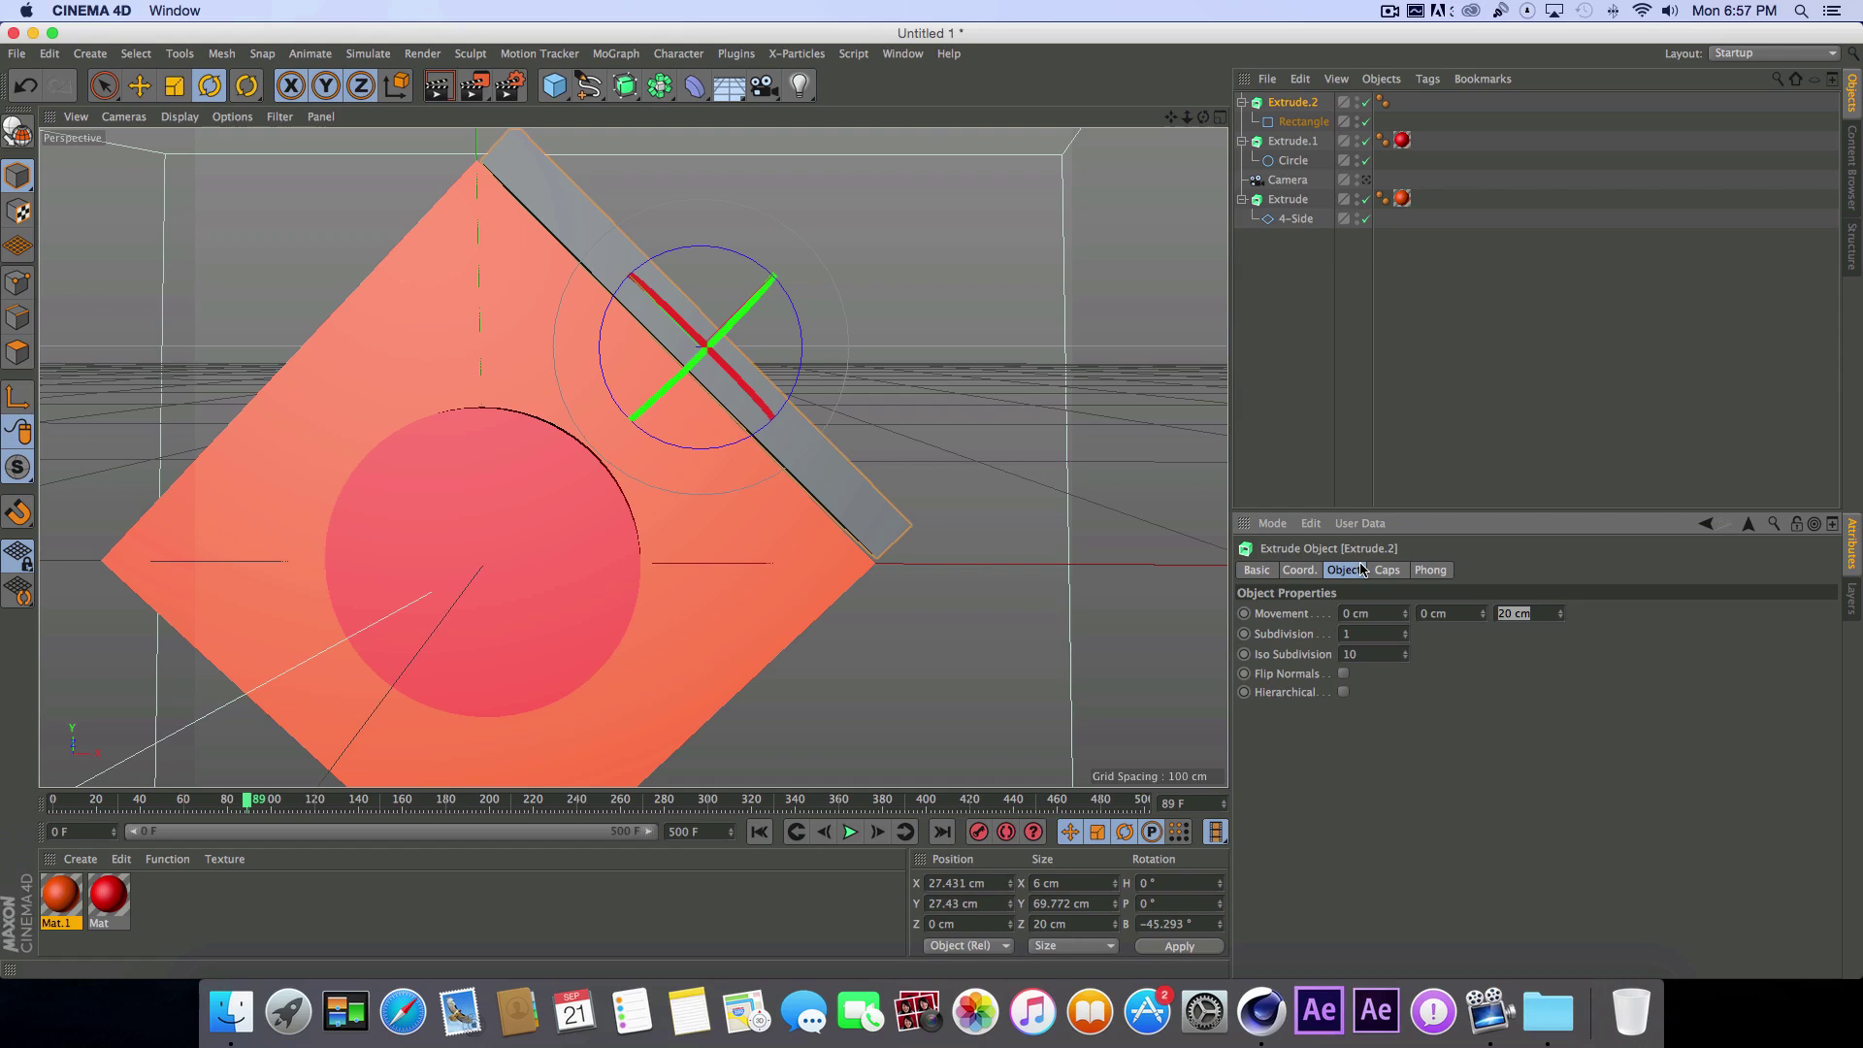
text(2)
key(Return)
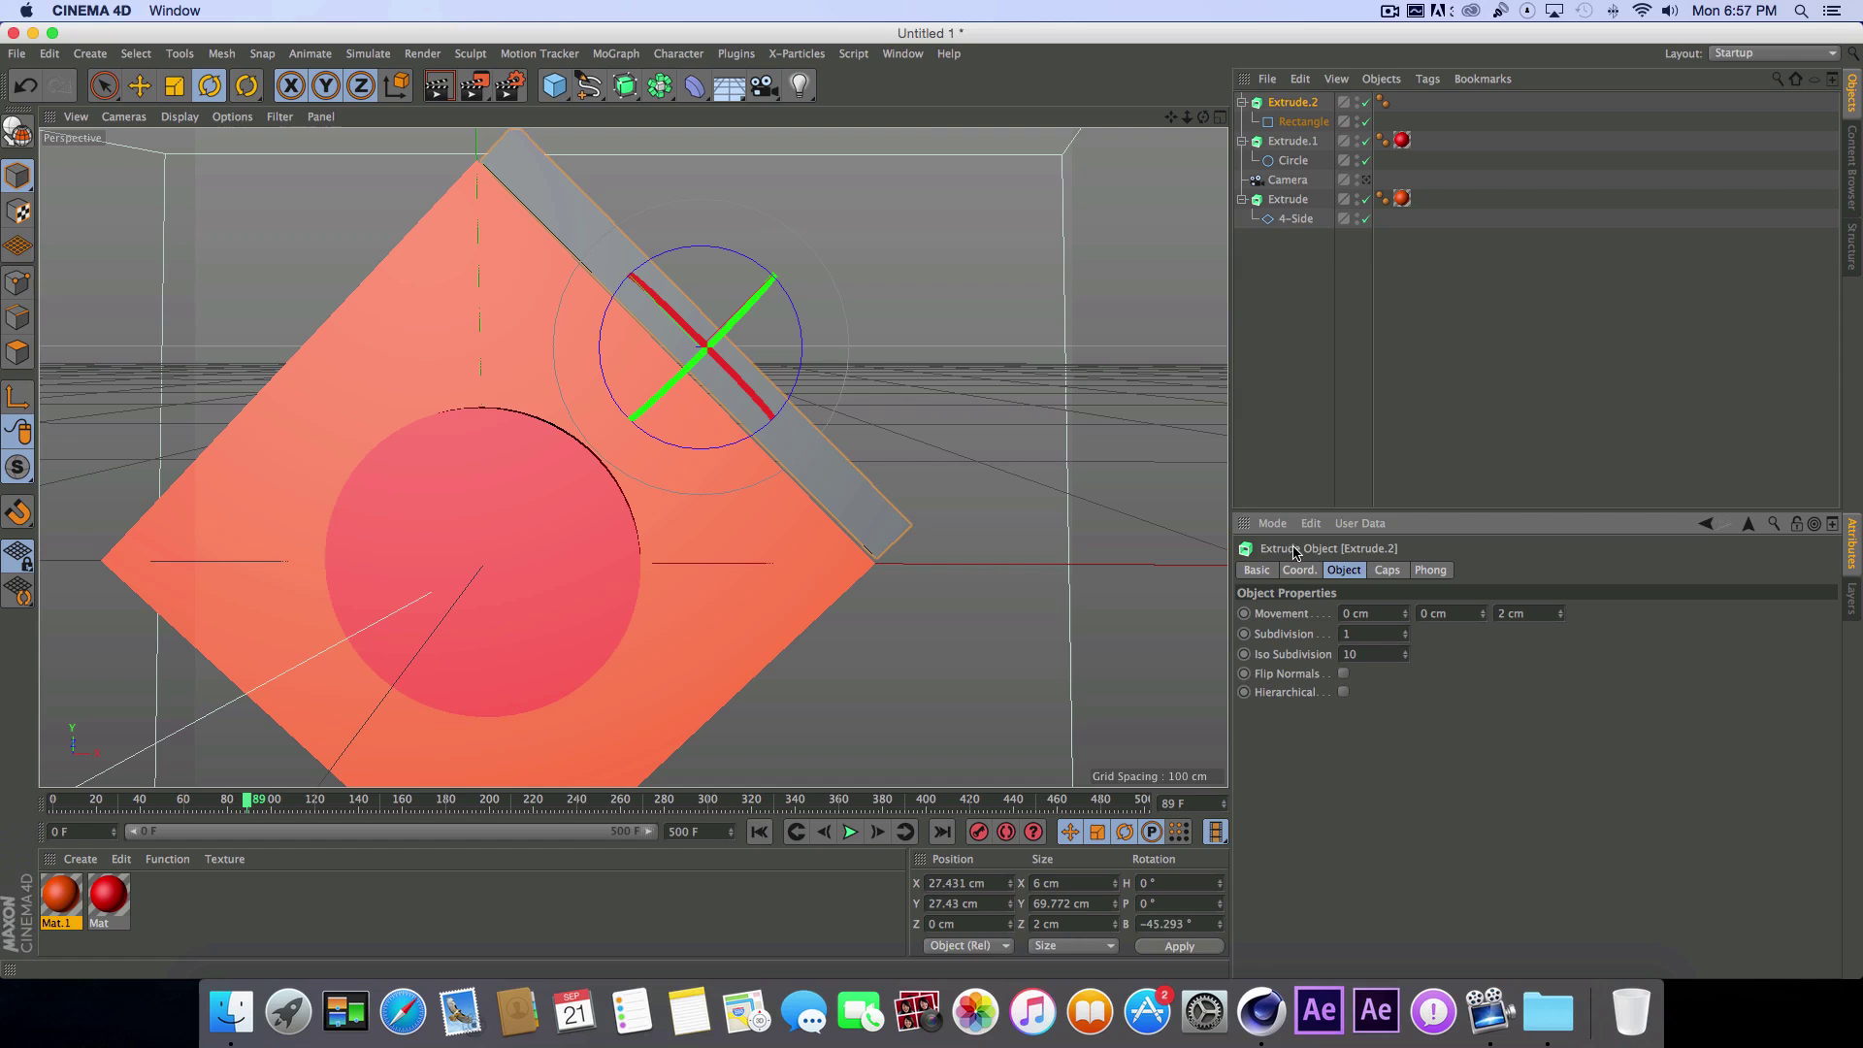
click(1331, 328)
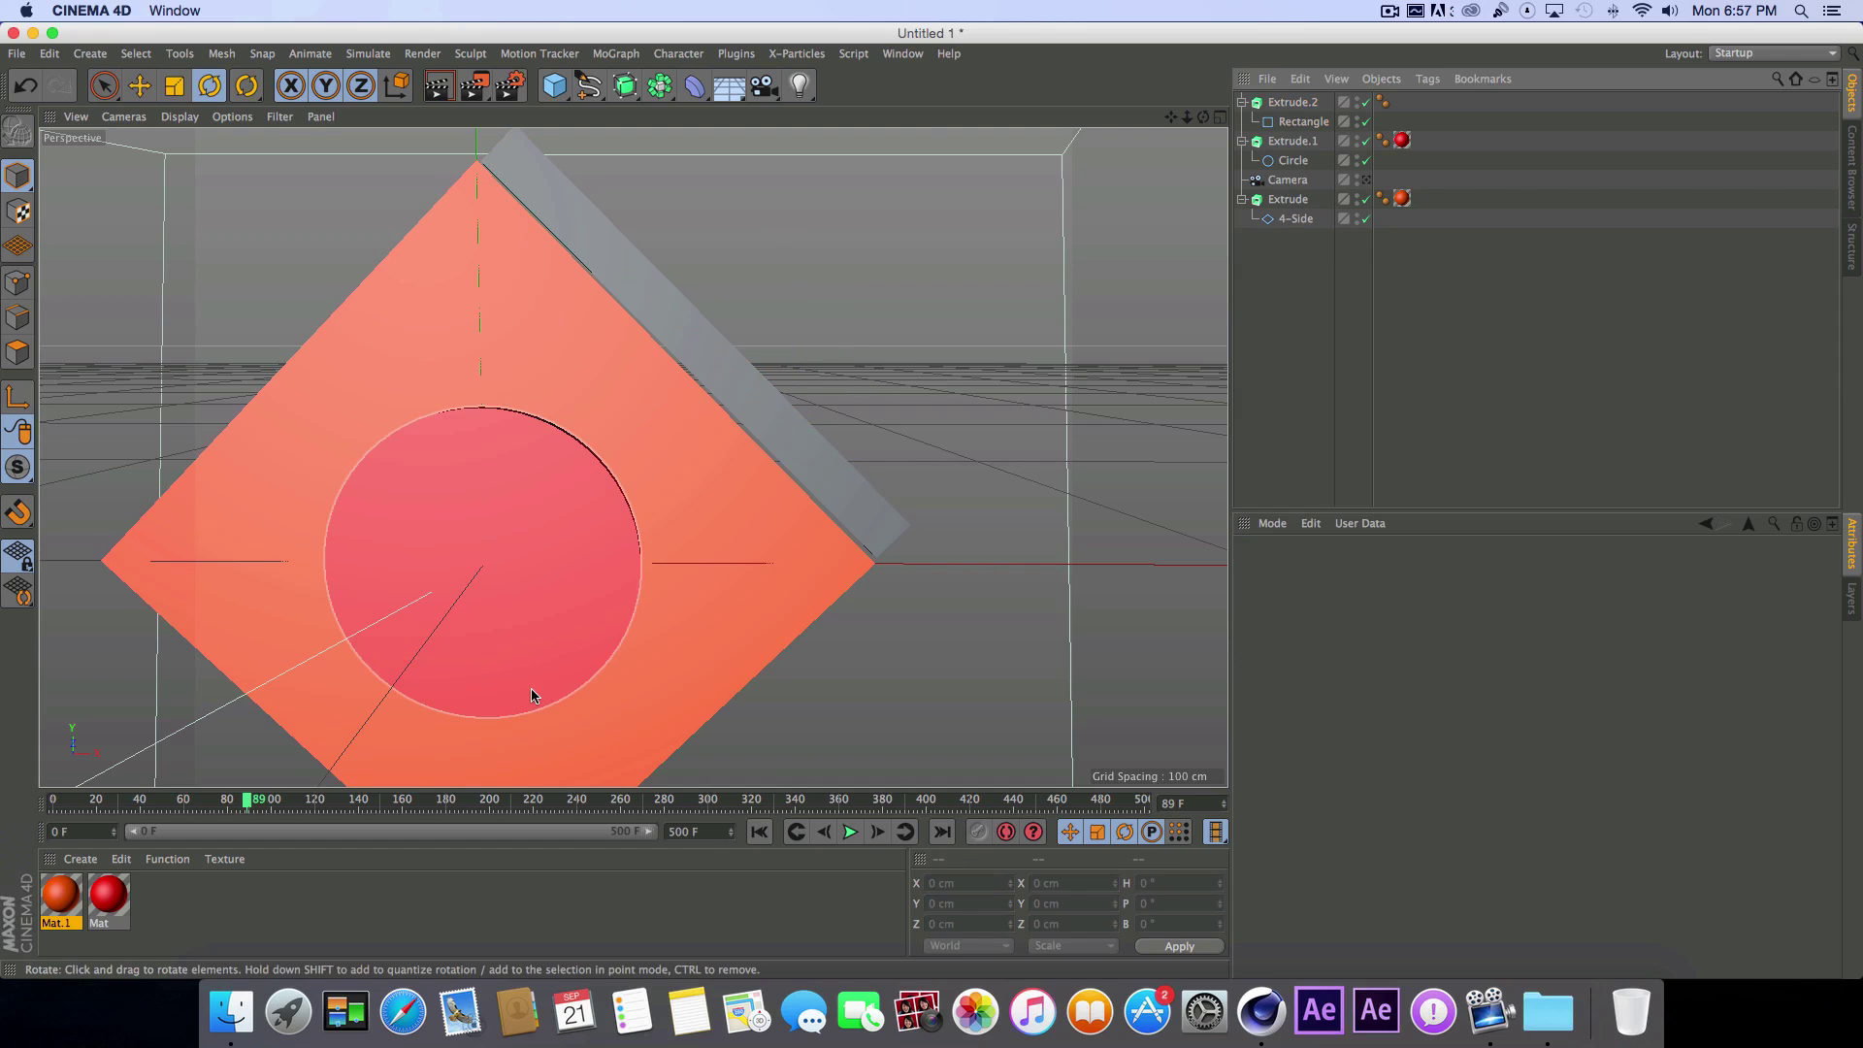
Step: Create a new orange material with color R 255, G 140, B 0 and apply it to the extruded bar
double_click(162, 905)
double_click(60, 895)
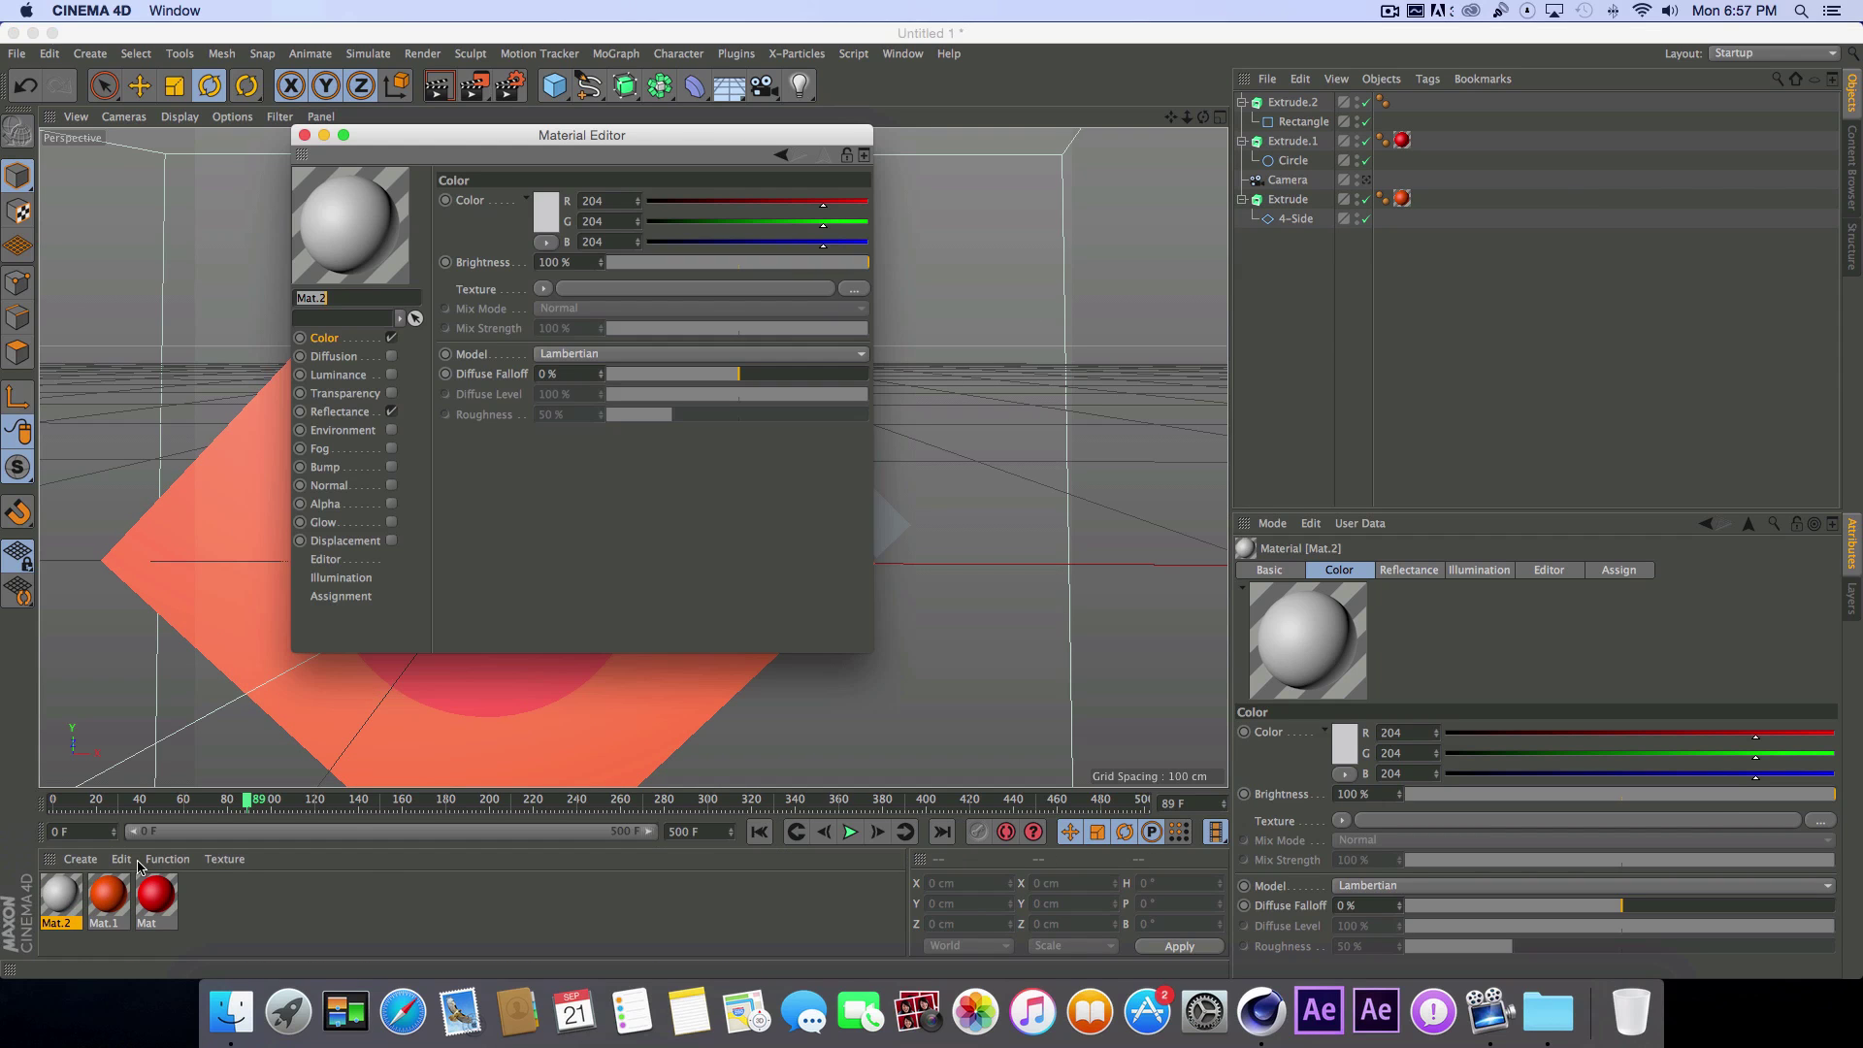
click(553, 211)
click(529, 145)
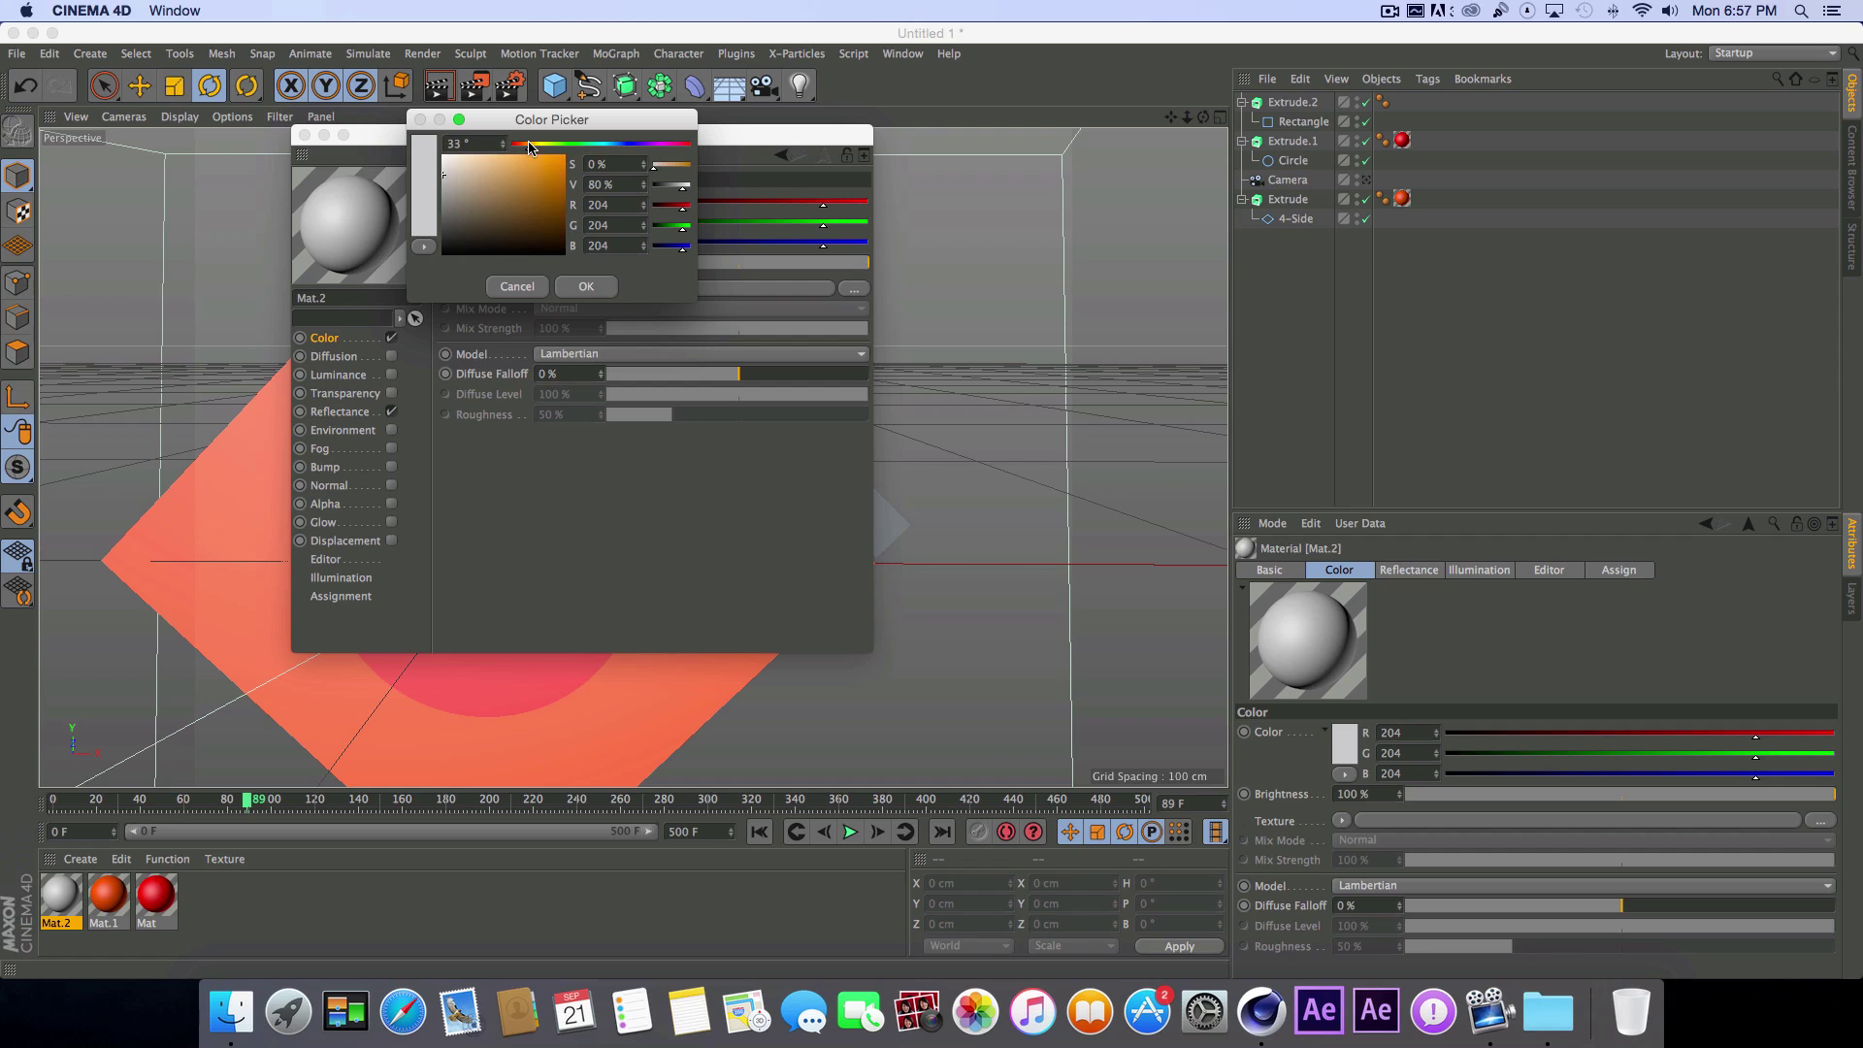
drag(533, 184, 568, 147)
click(582, 287)
click(303, 135)
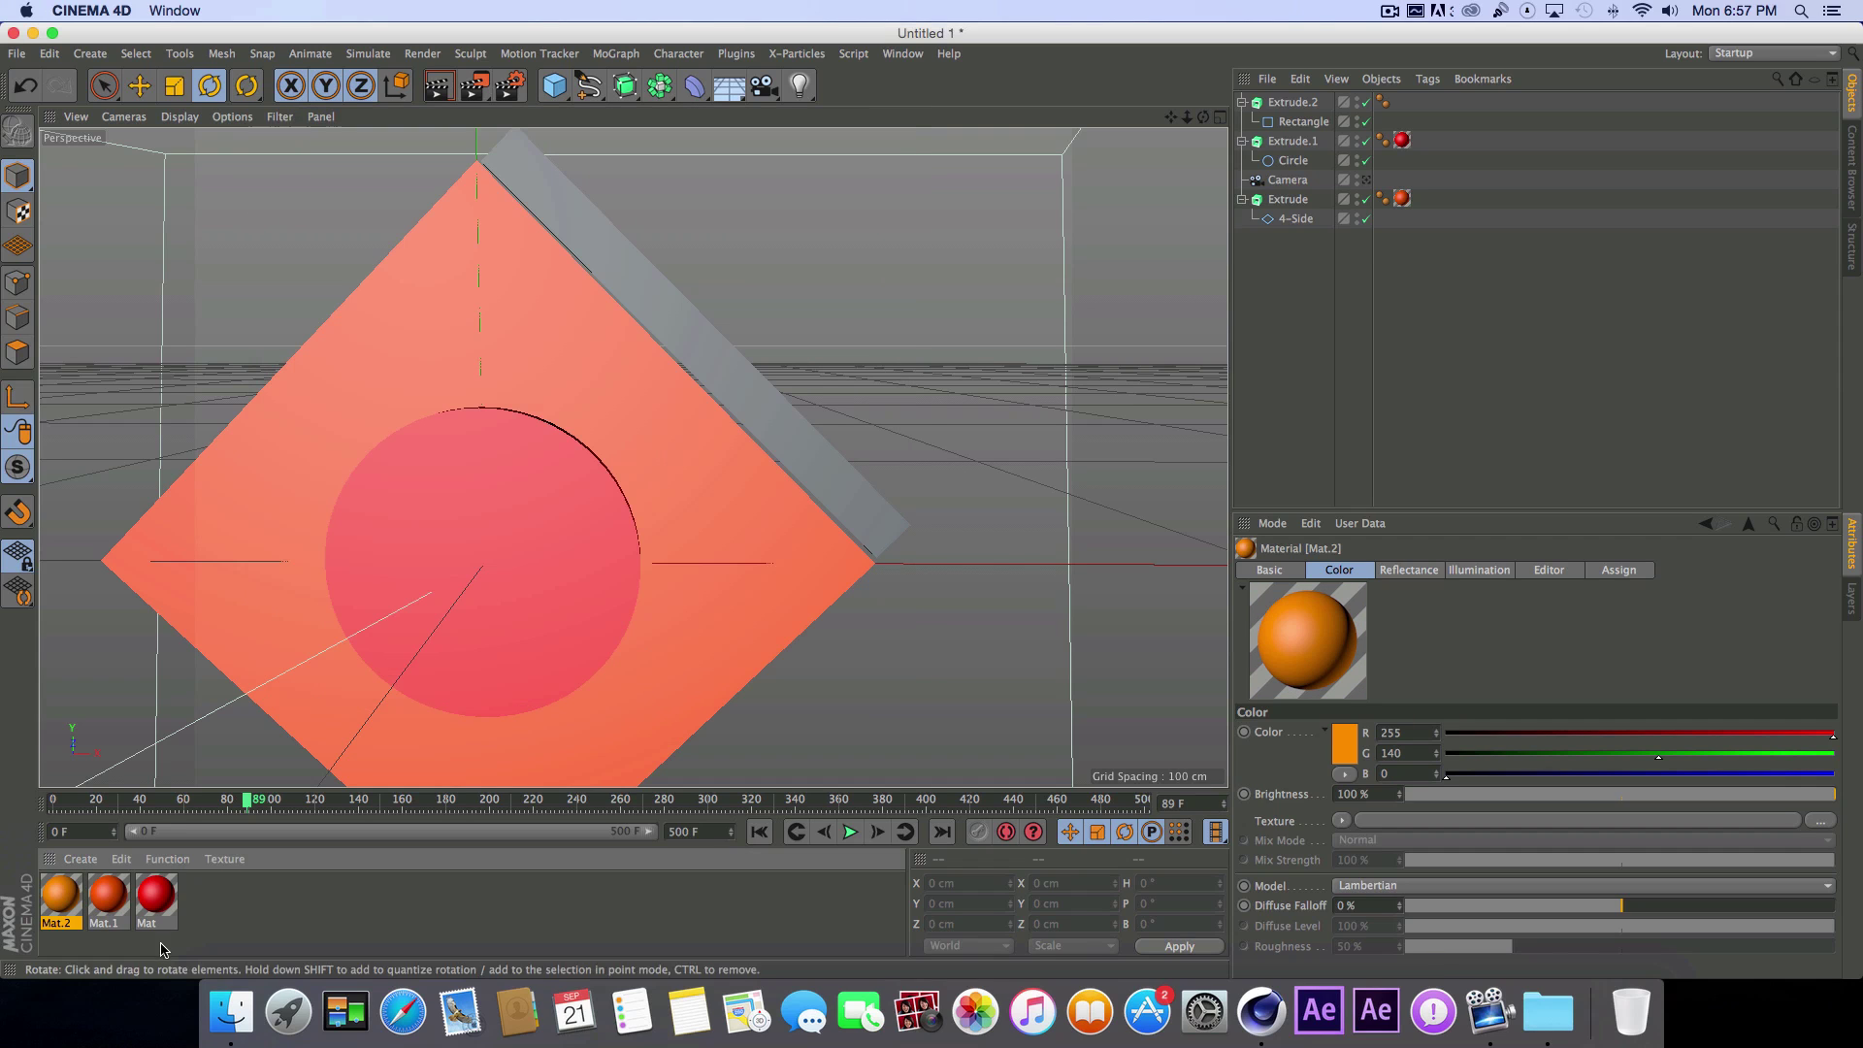
drag(76, 912, 762, 417)
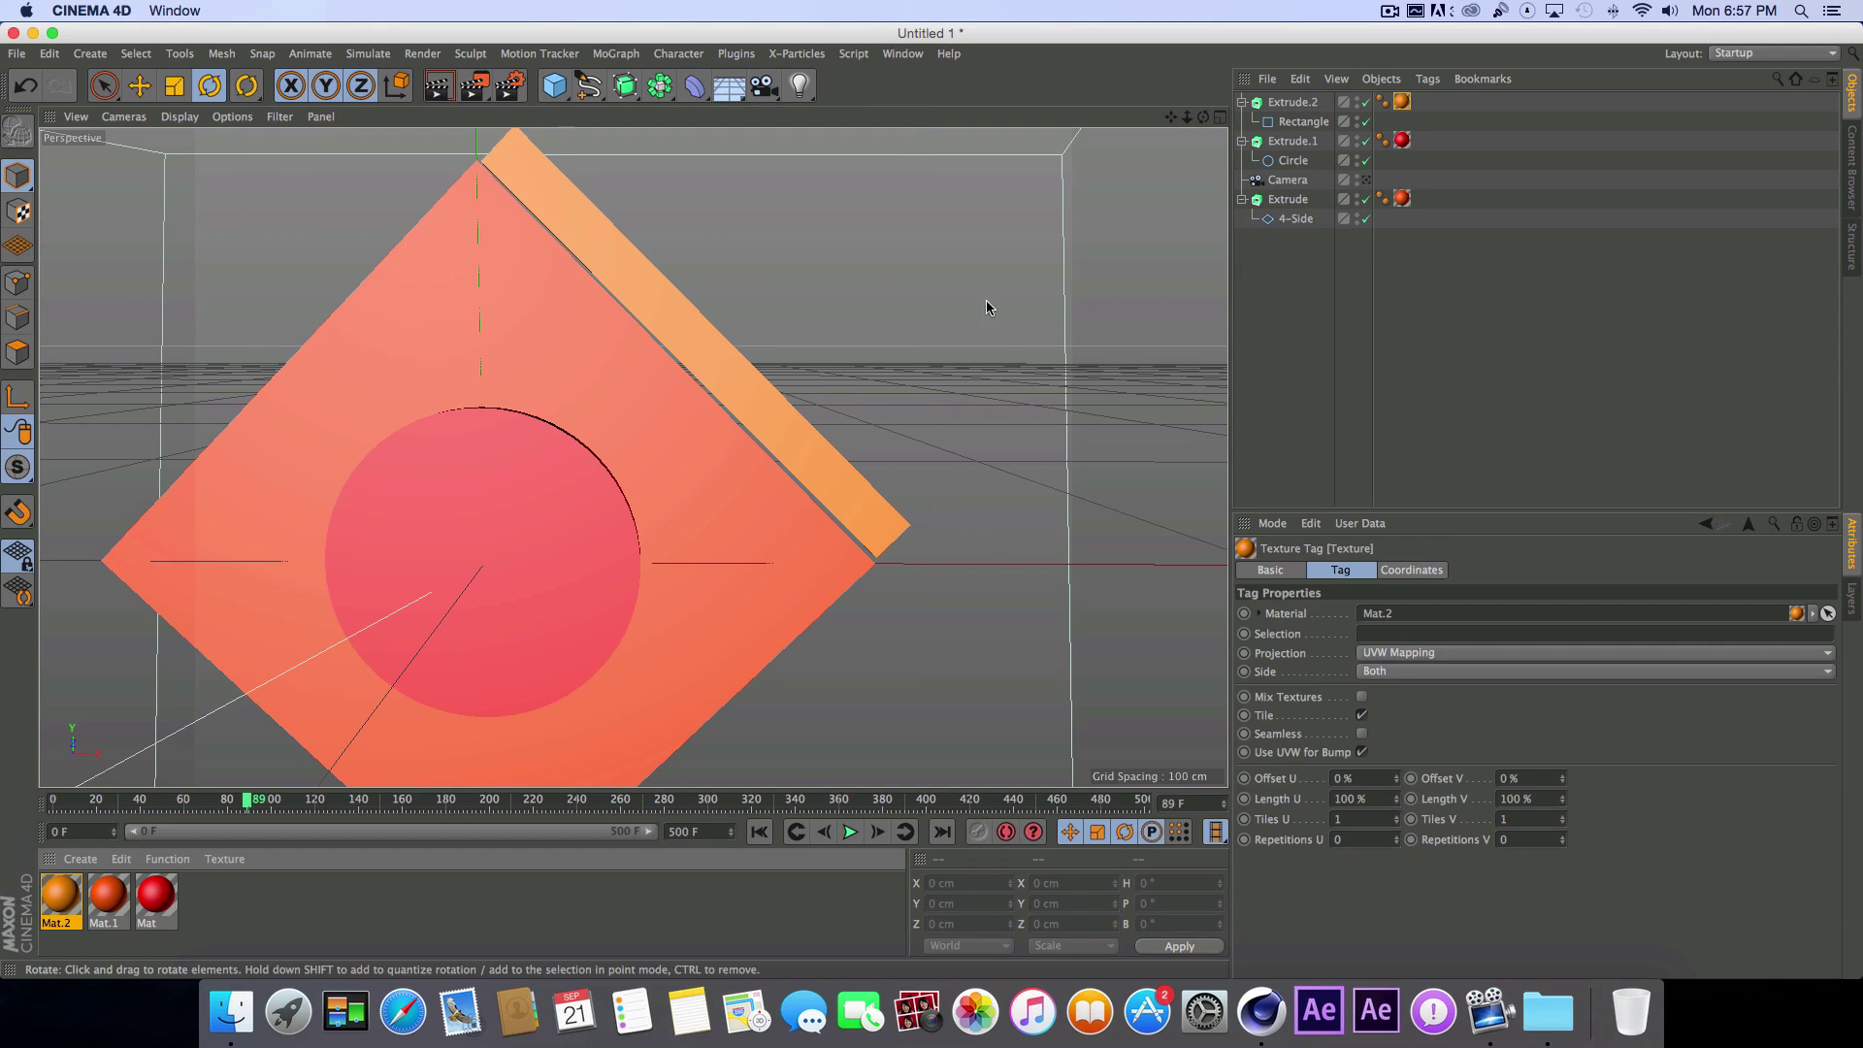
Step: Play the animation from the start to check how the bar grows along the diamond's upper-right edge
drag(1187, 116, 1212, 70)
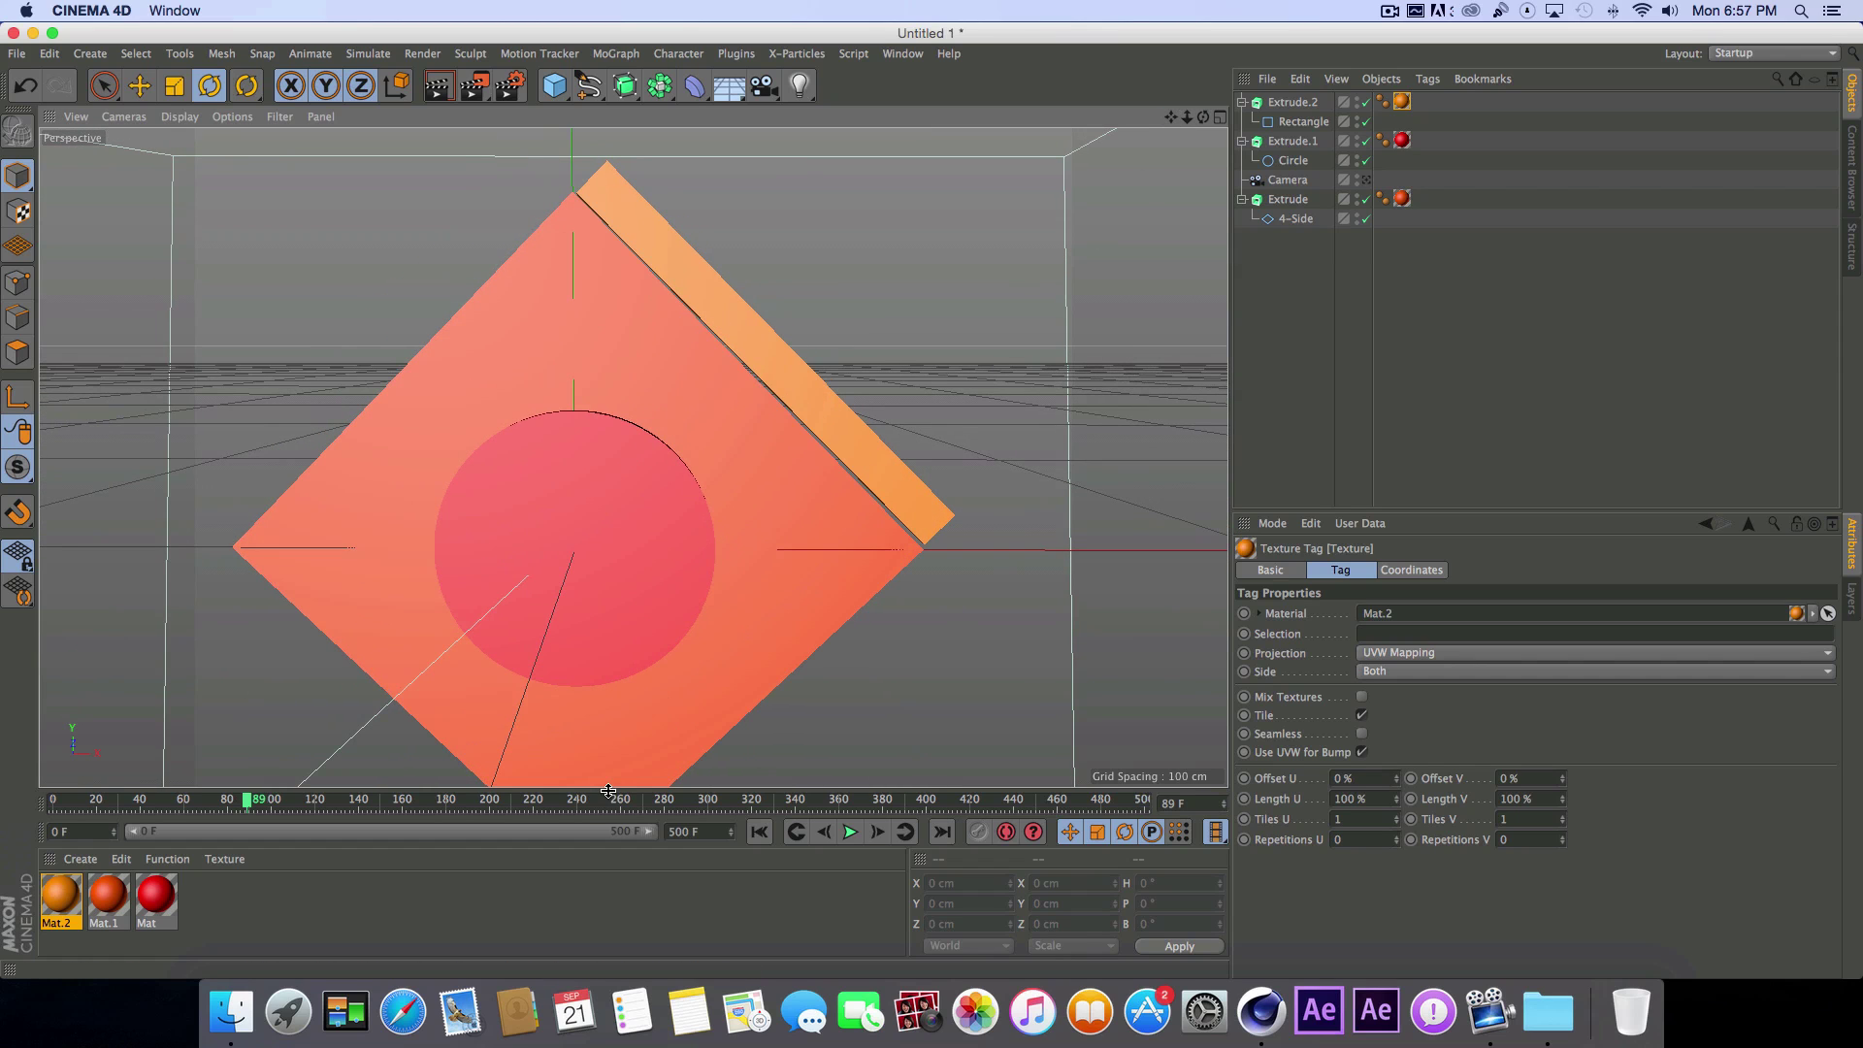
click(759, 831)
click(849, 833)
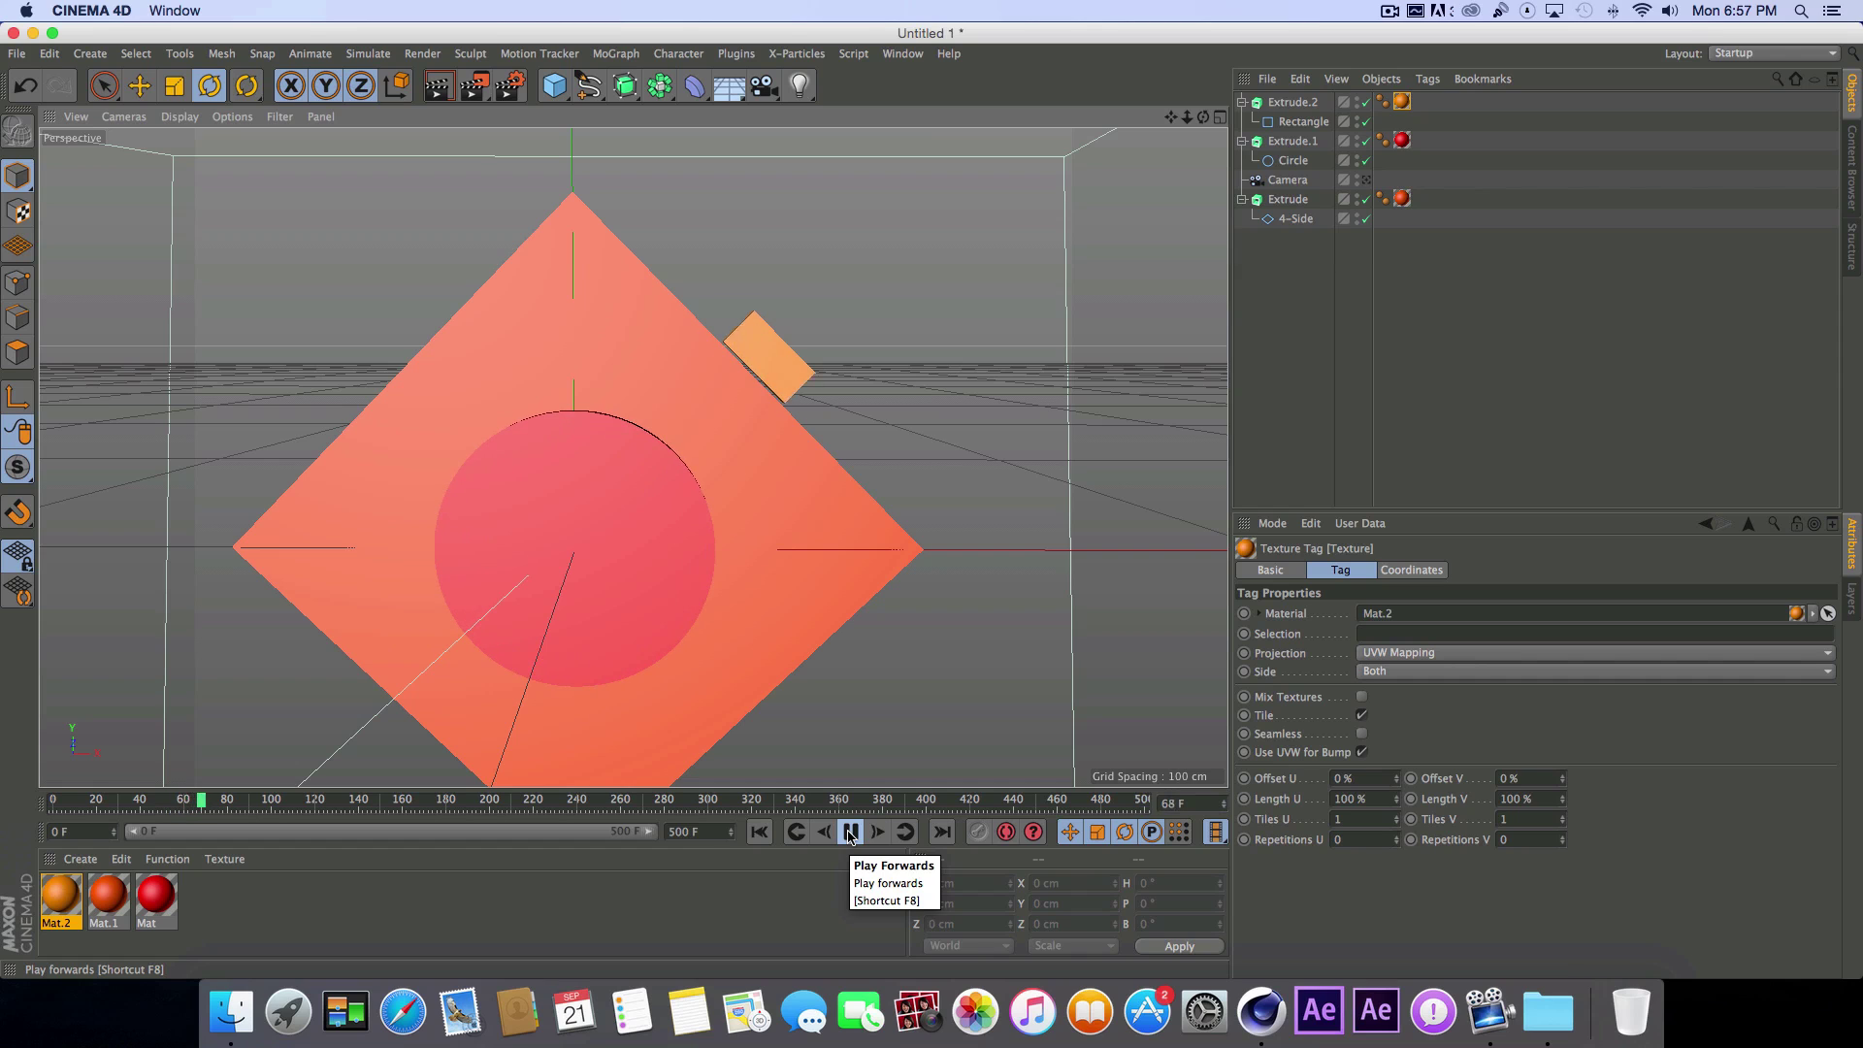
click(850, 832)
mouse_move(1176, 119)
mouse_down()
mouse_move(1233, 58)
mouse_move(1175, 119)
mouse_up()
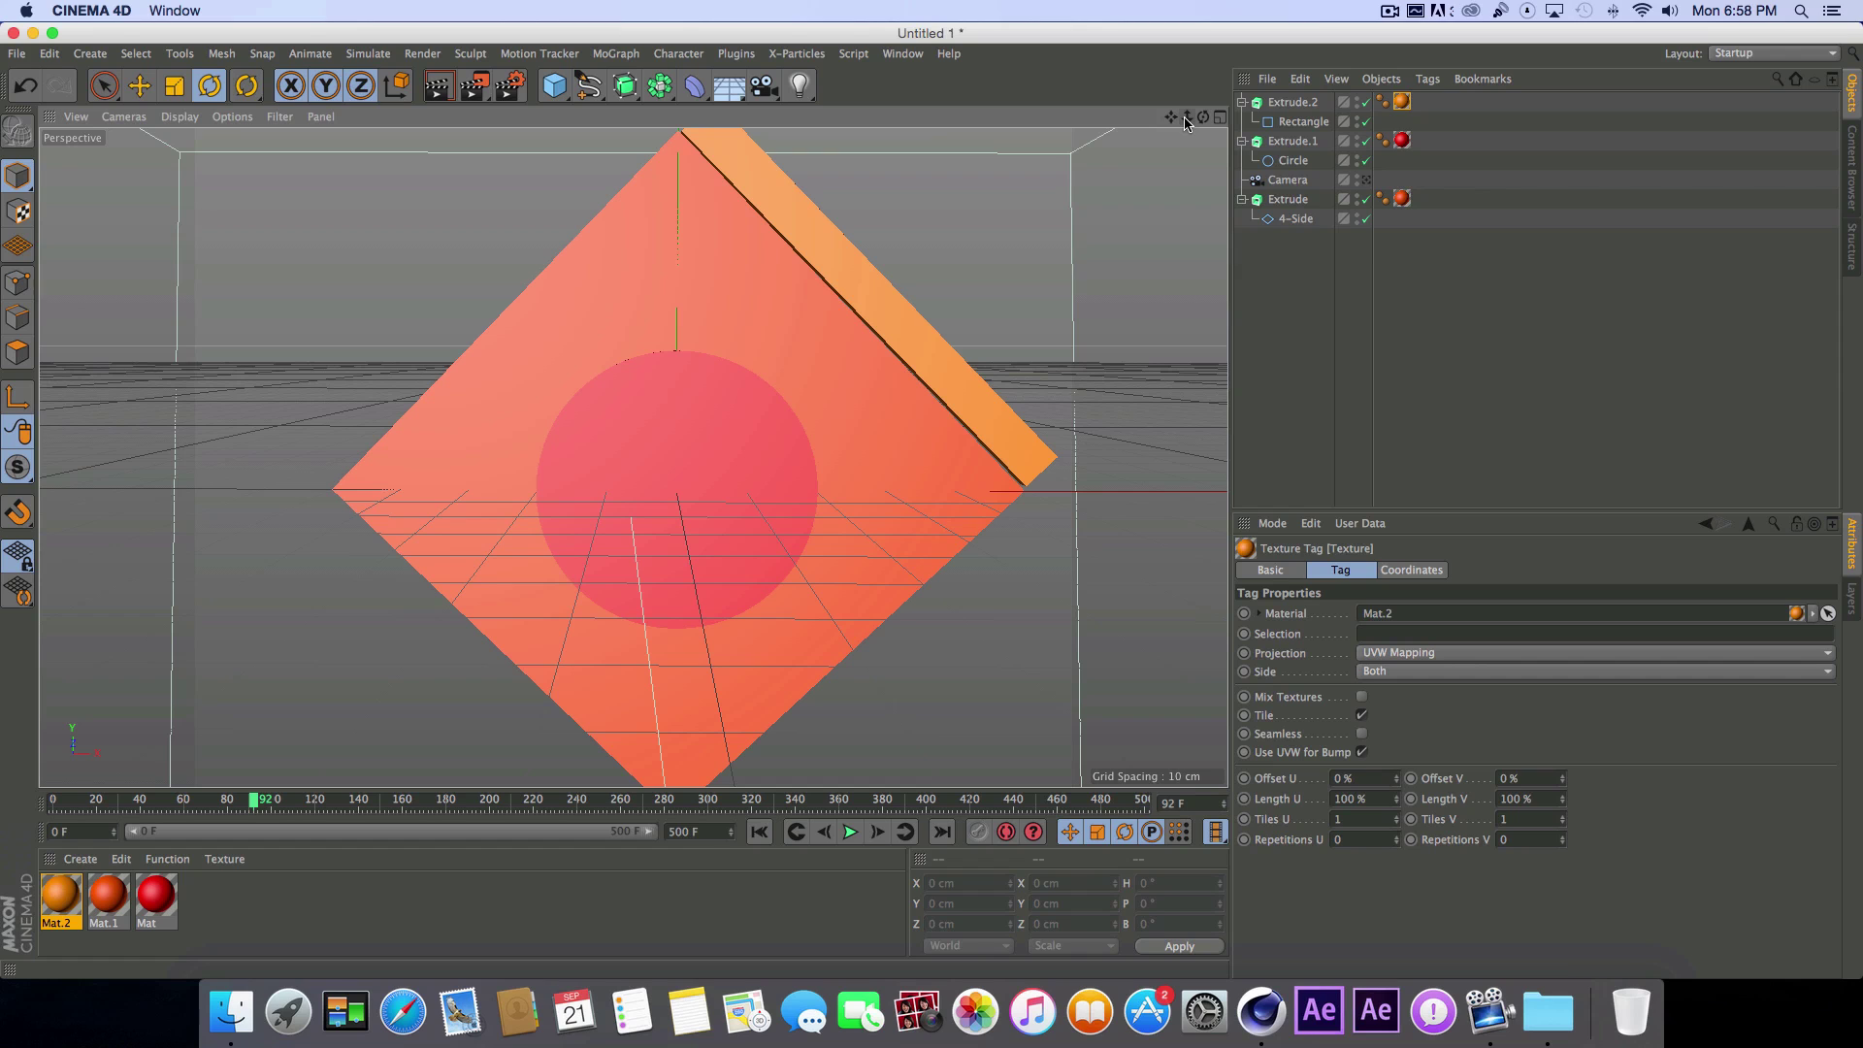
drag(1183, 117, 1039, 656)
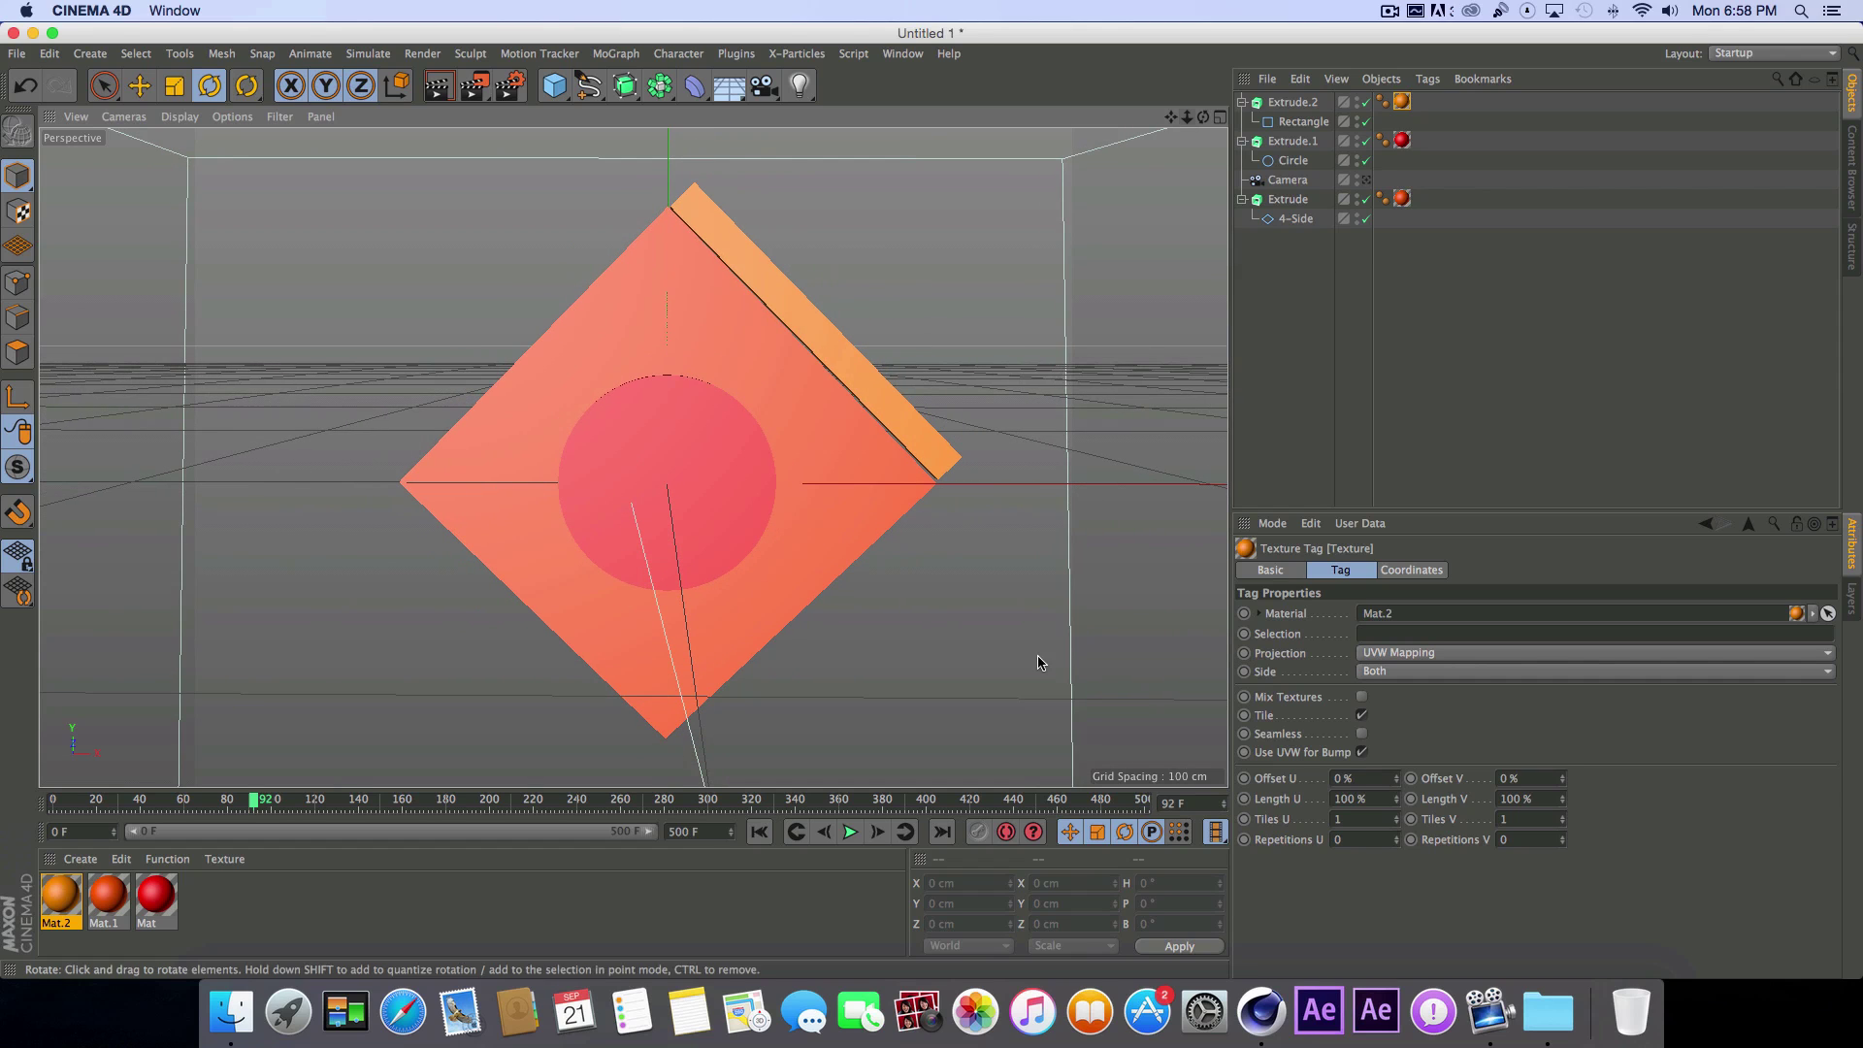
click(758, 832)
click(849, 831)
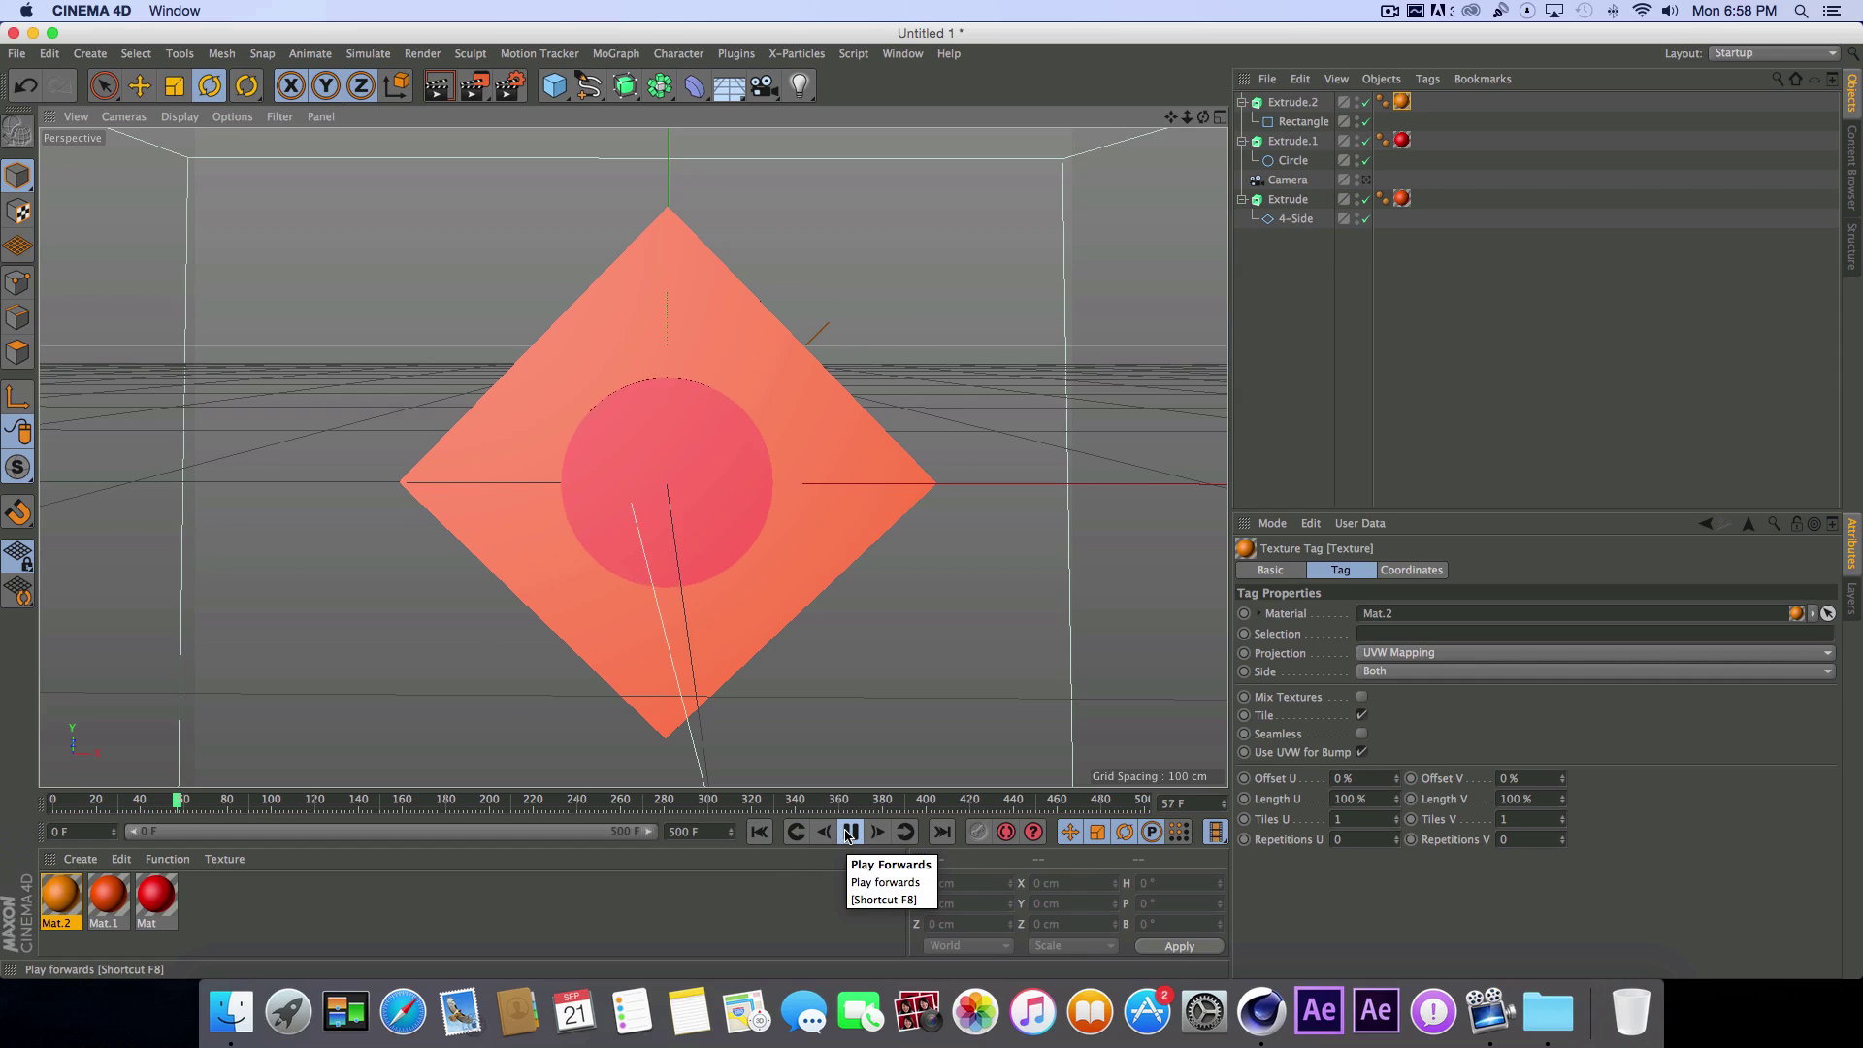
click(849, 832)
click(849, 831)
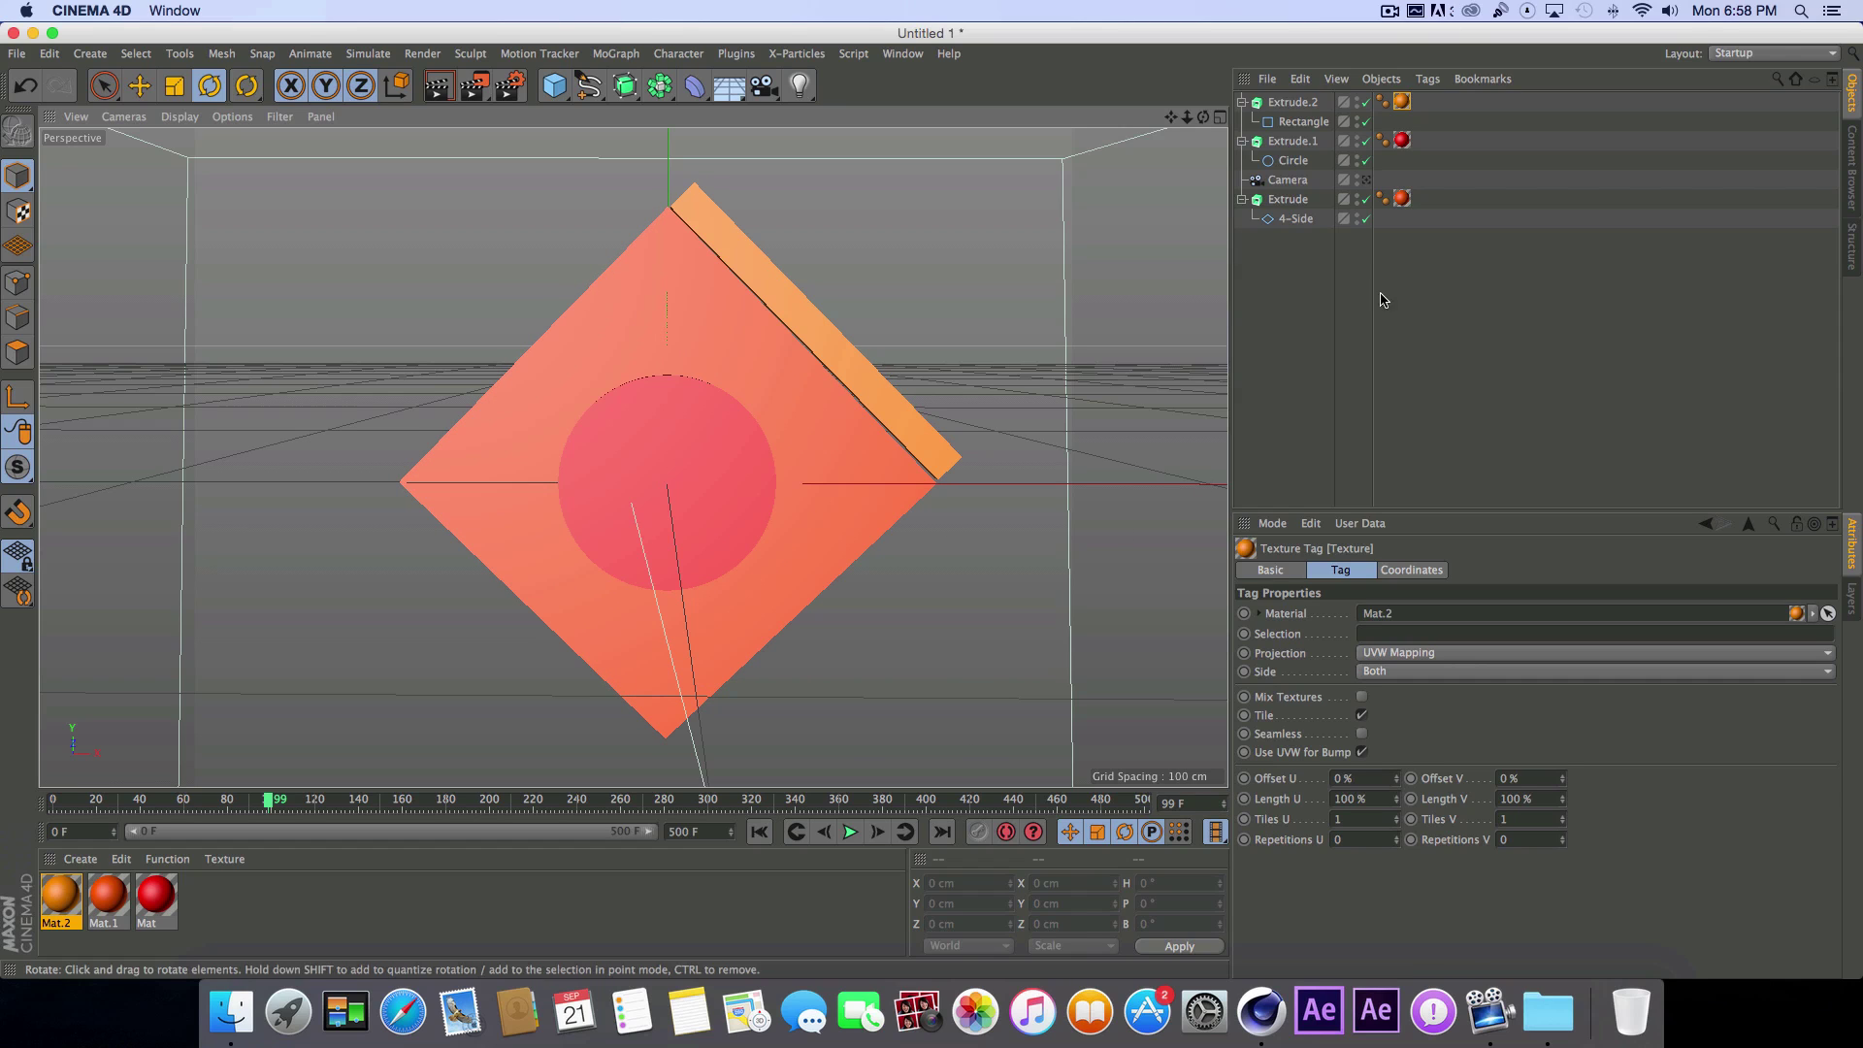
Step: Try to duplicate the extruded bar with a MoGraph Cloner in Radial mode using 4 clones
click(1283, 104)
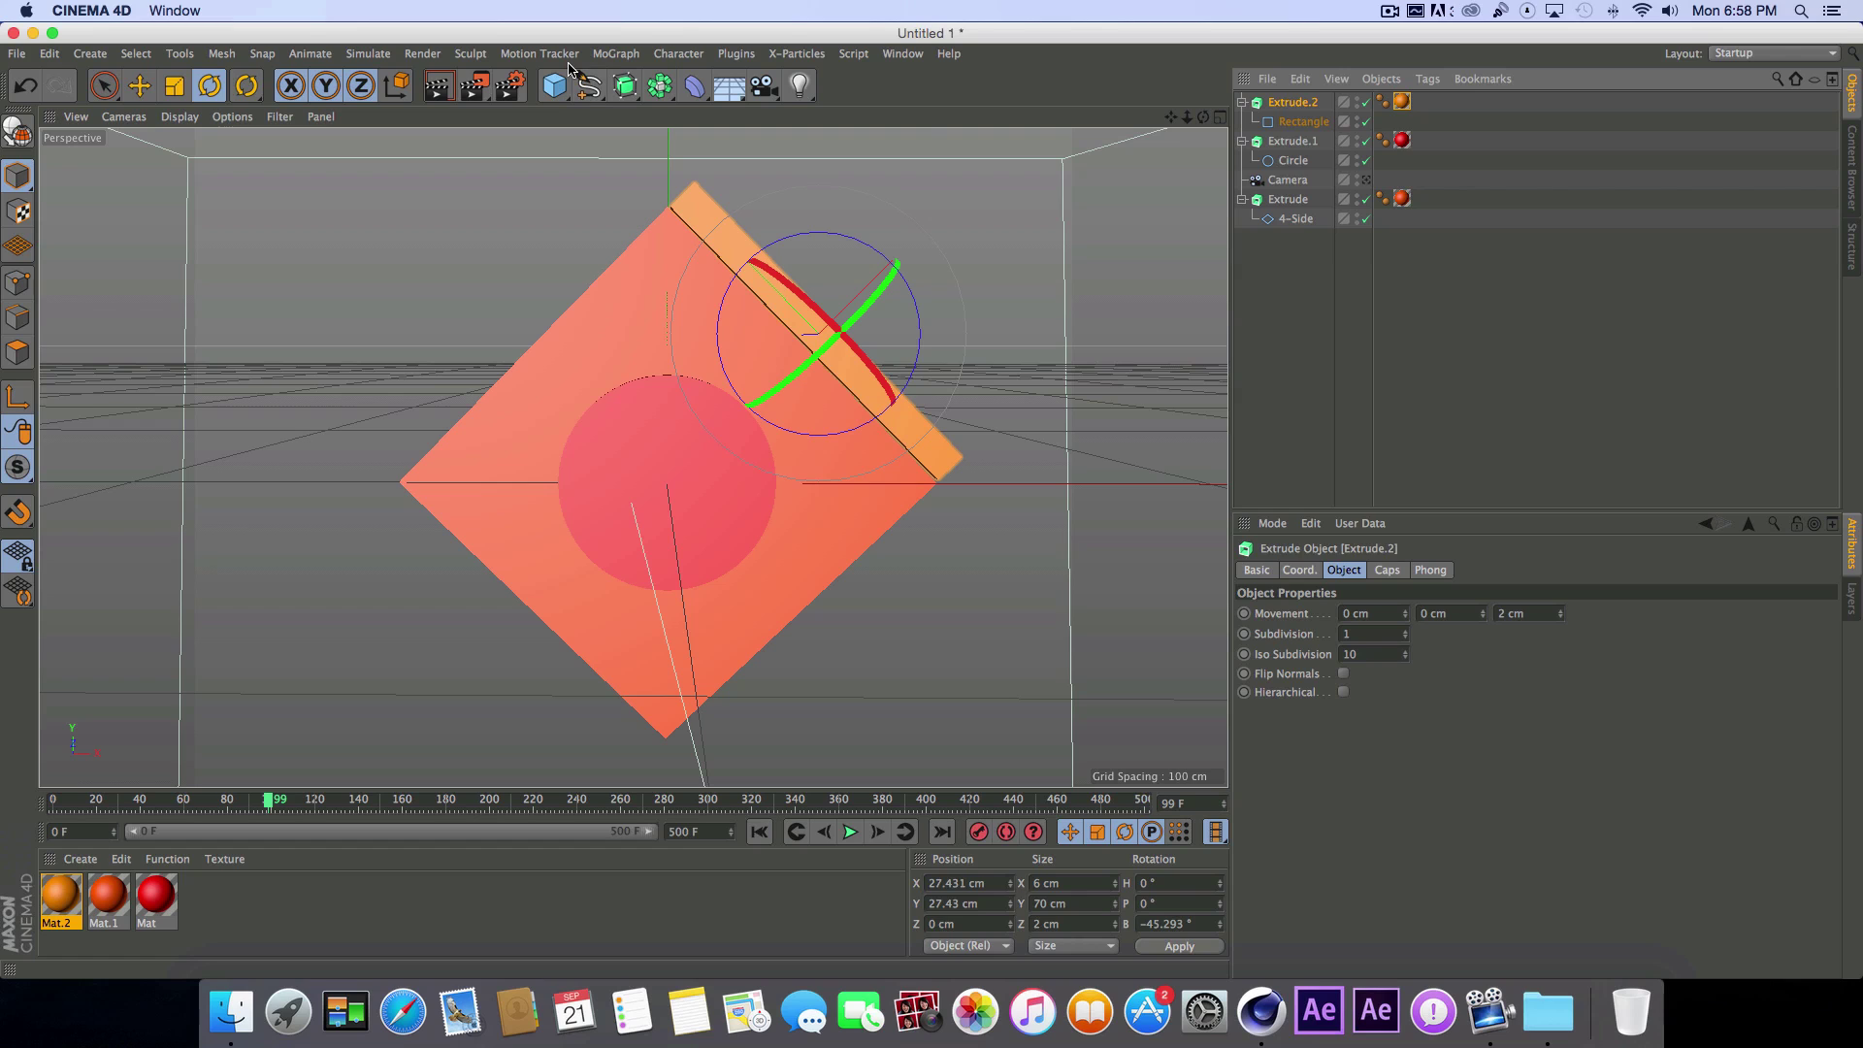
click(616, 53)
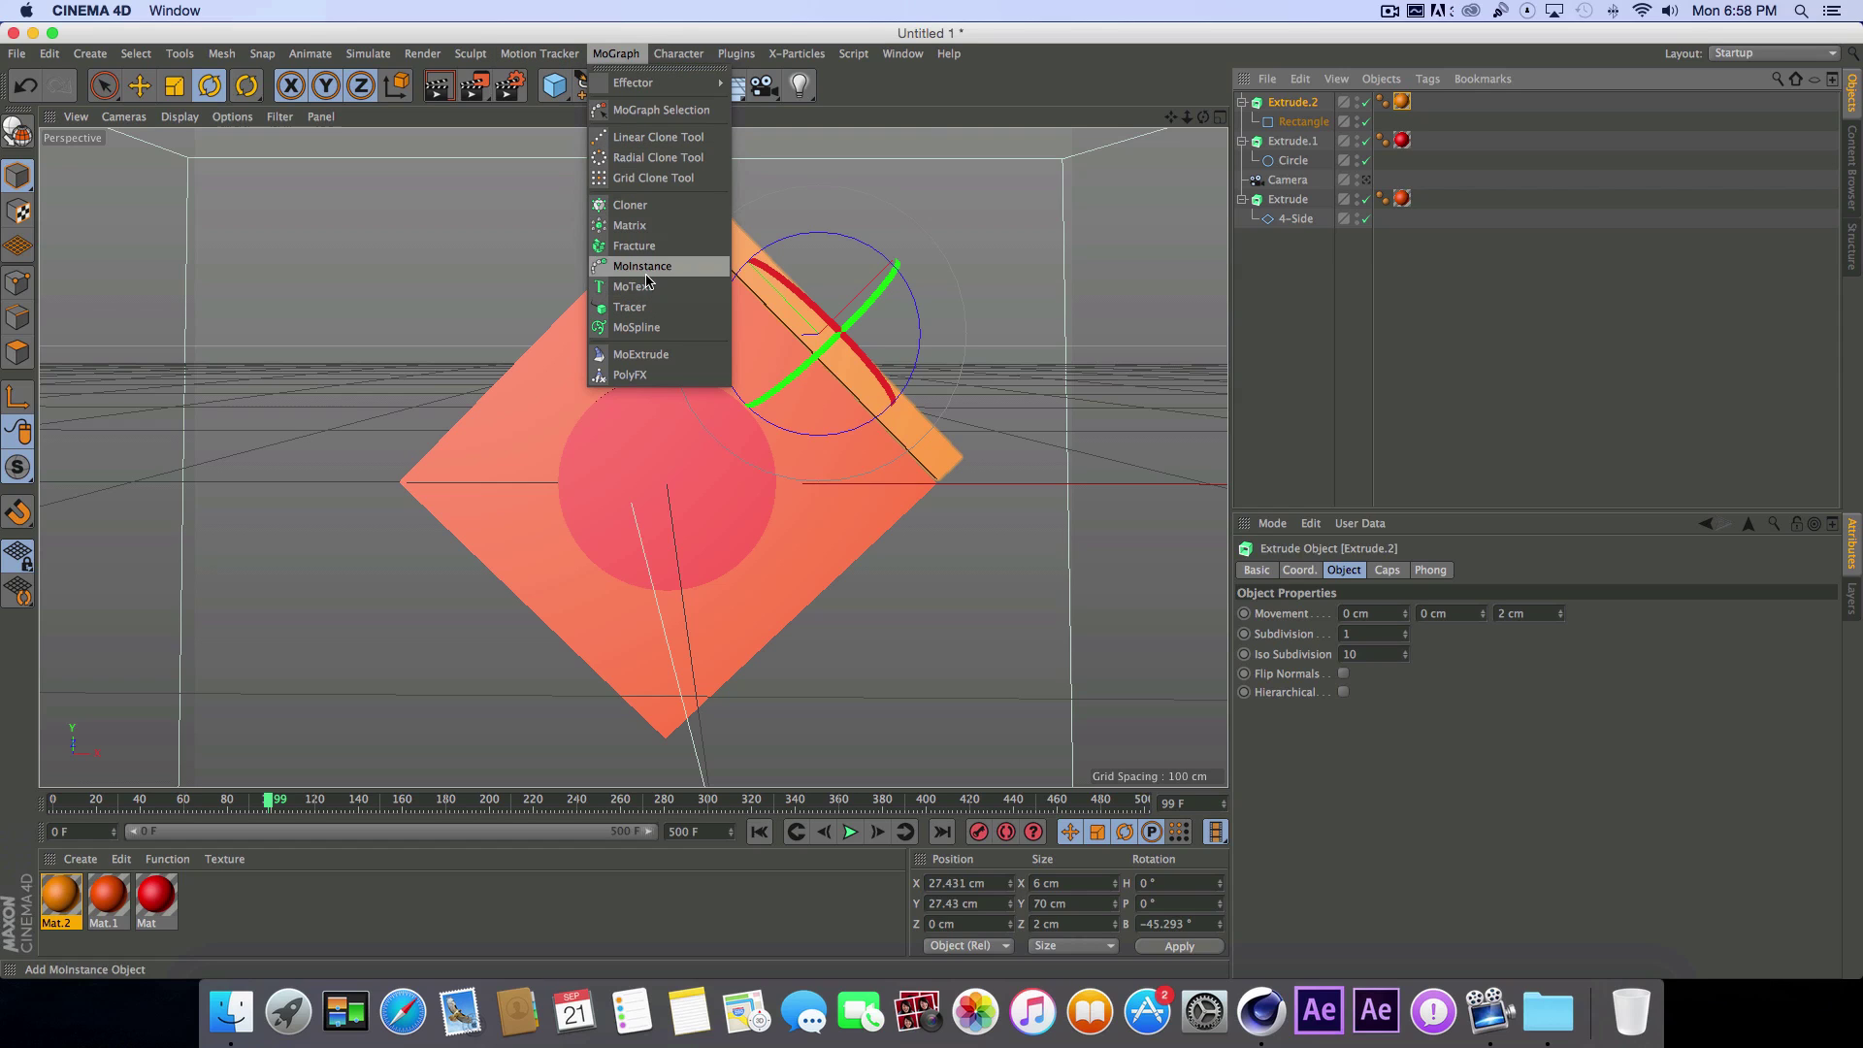
alt+click(630, 204)
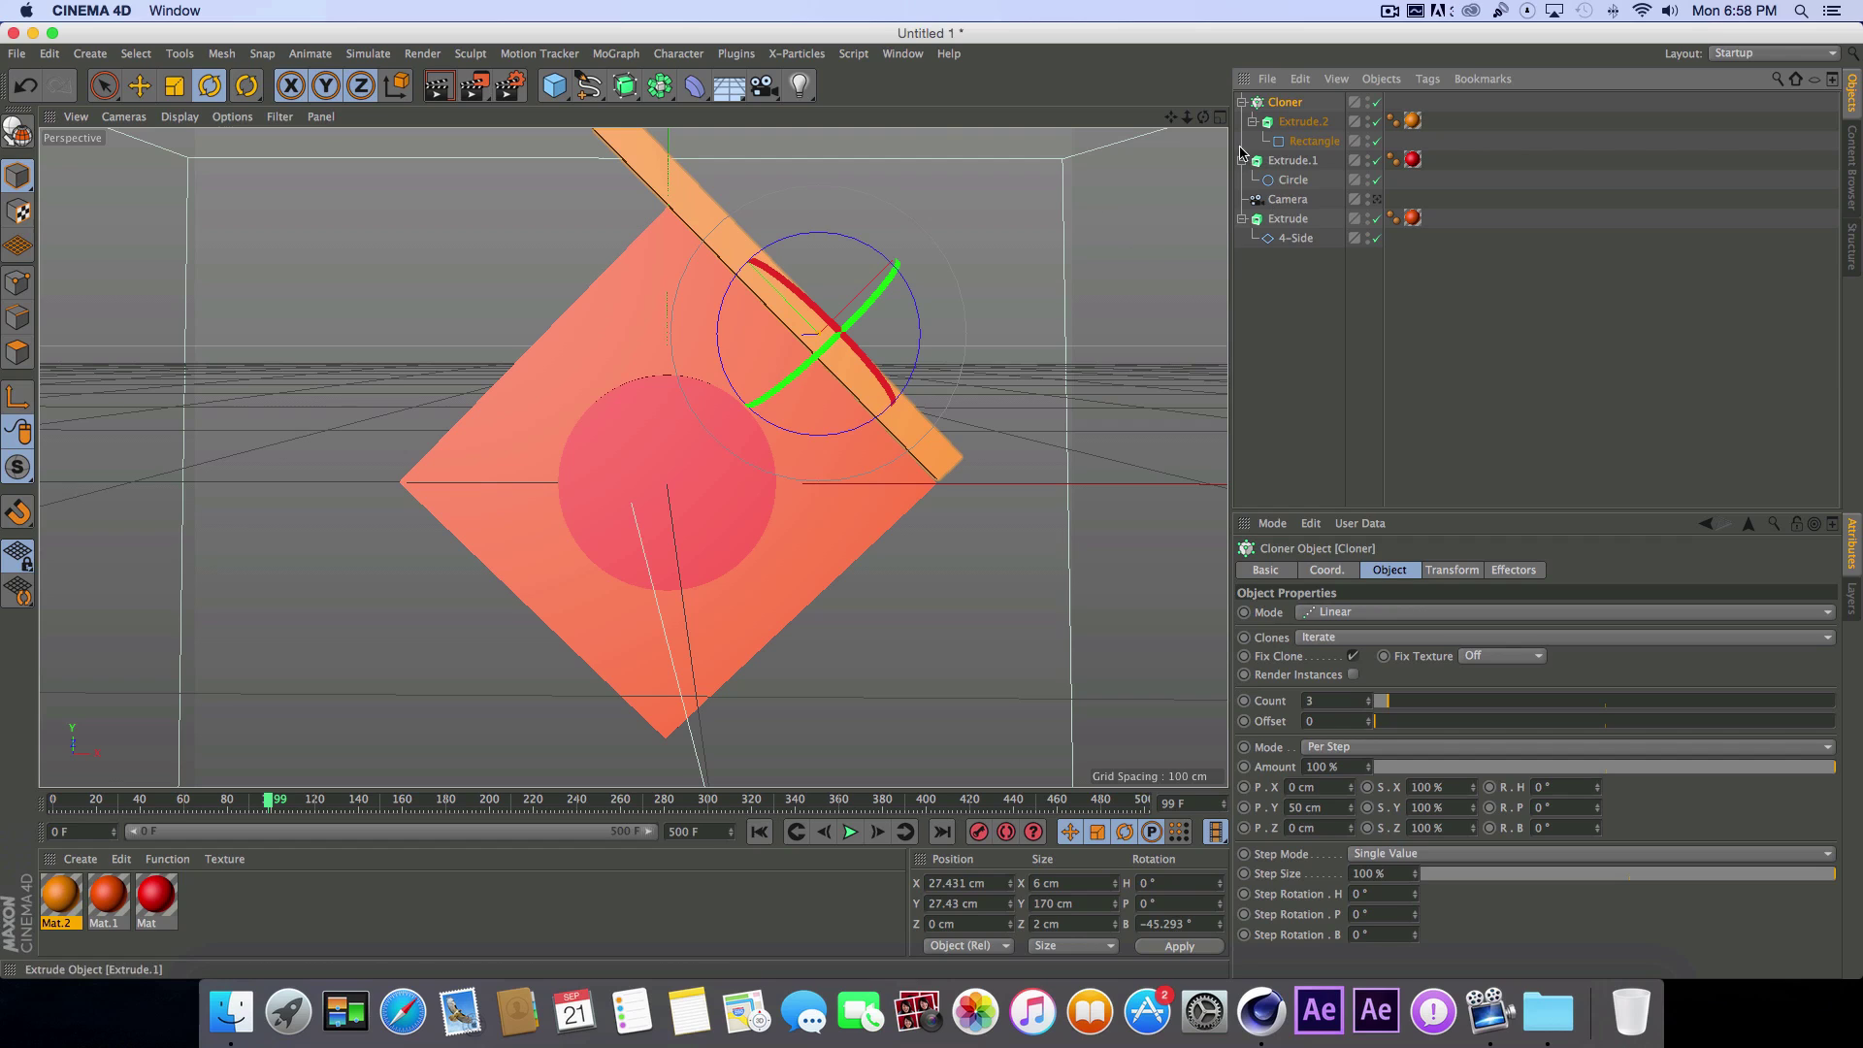
click(1366, 615)
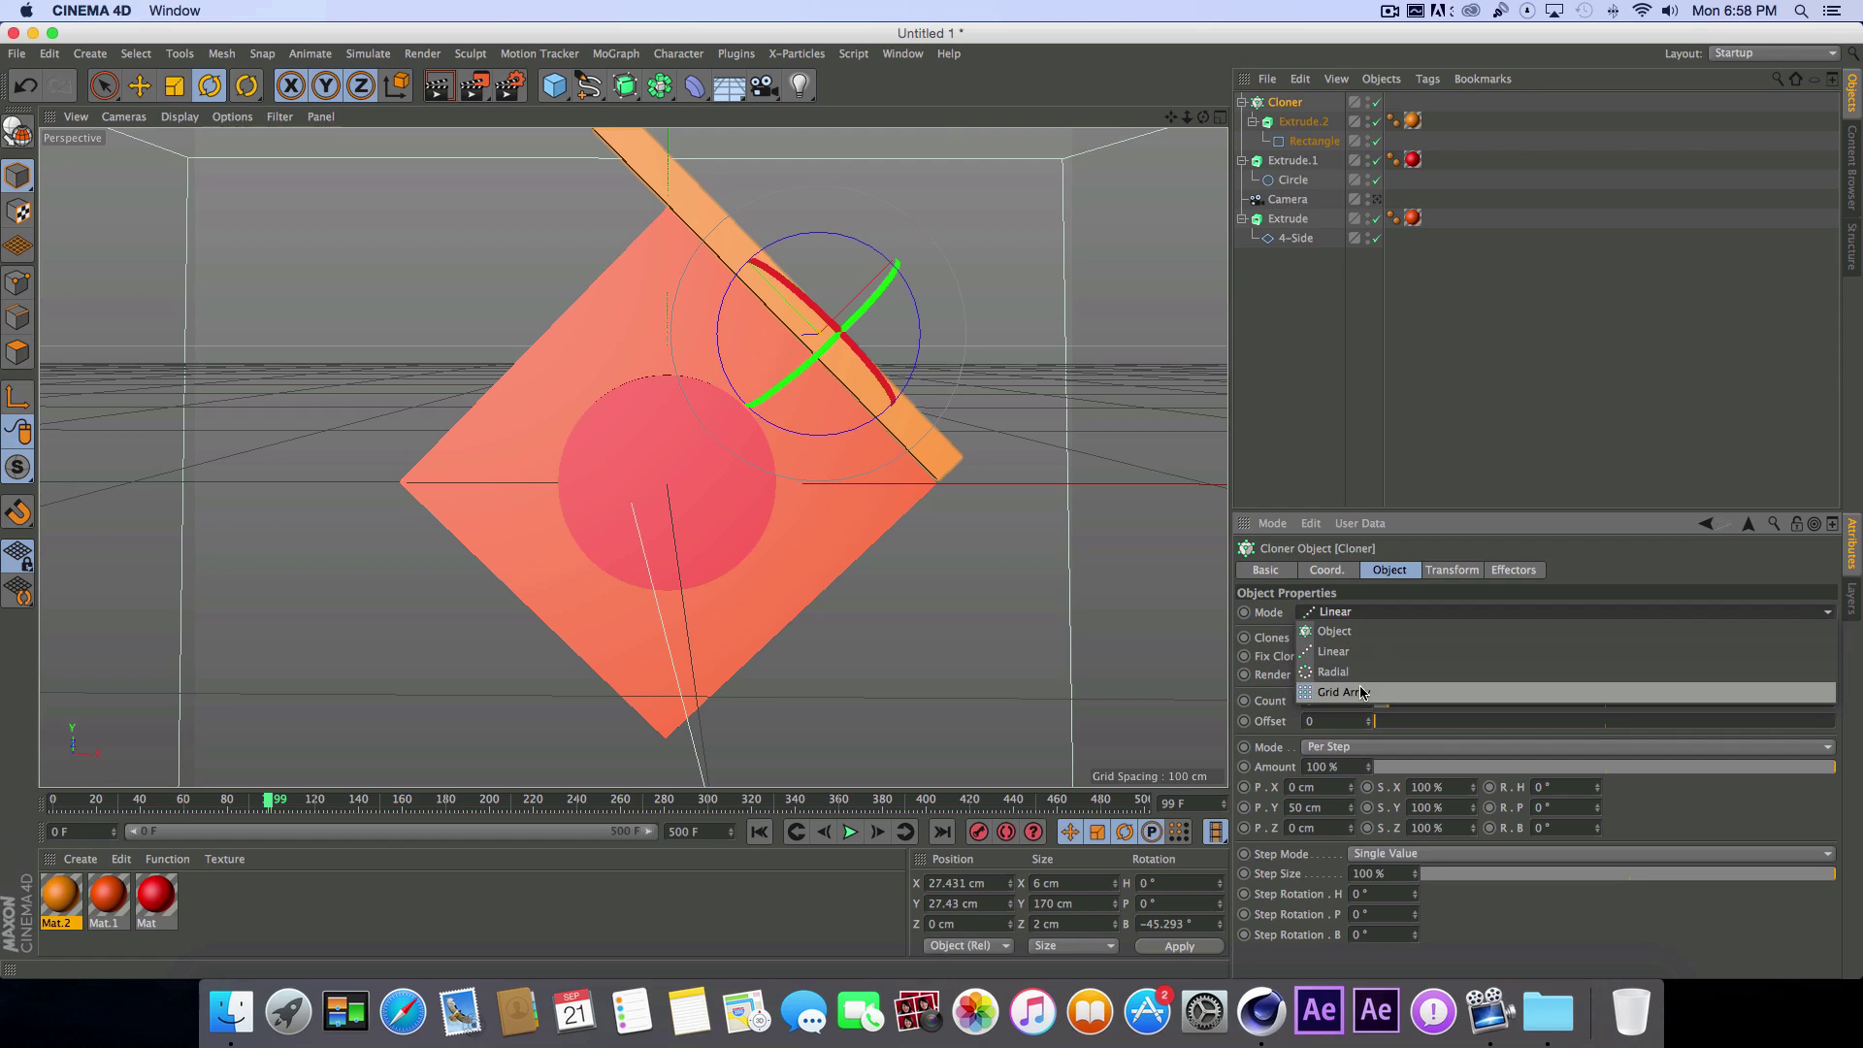
click(1356, 672)
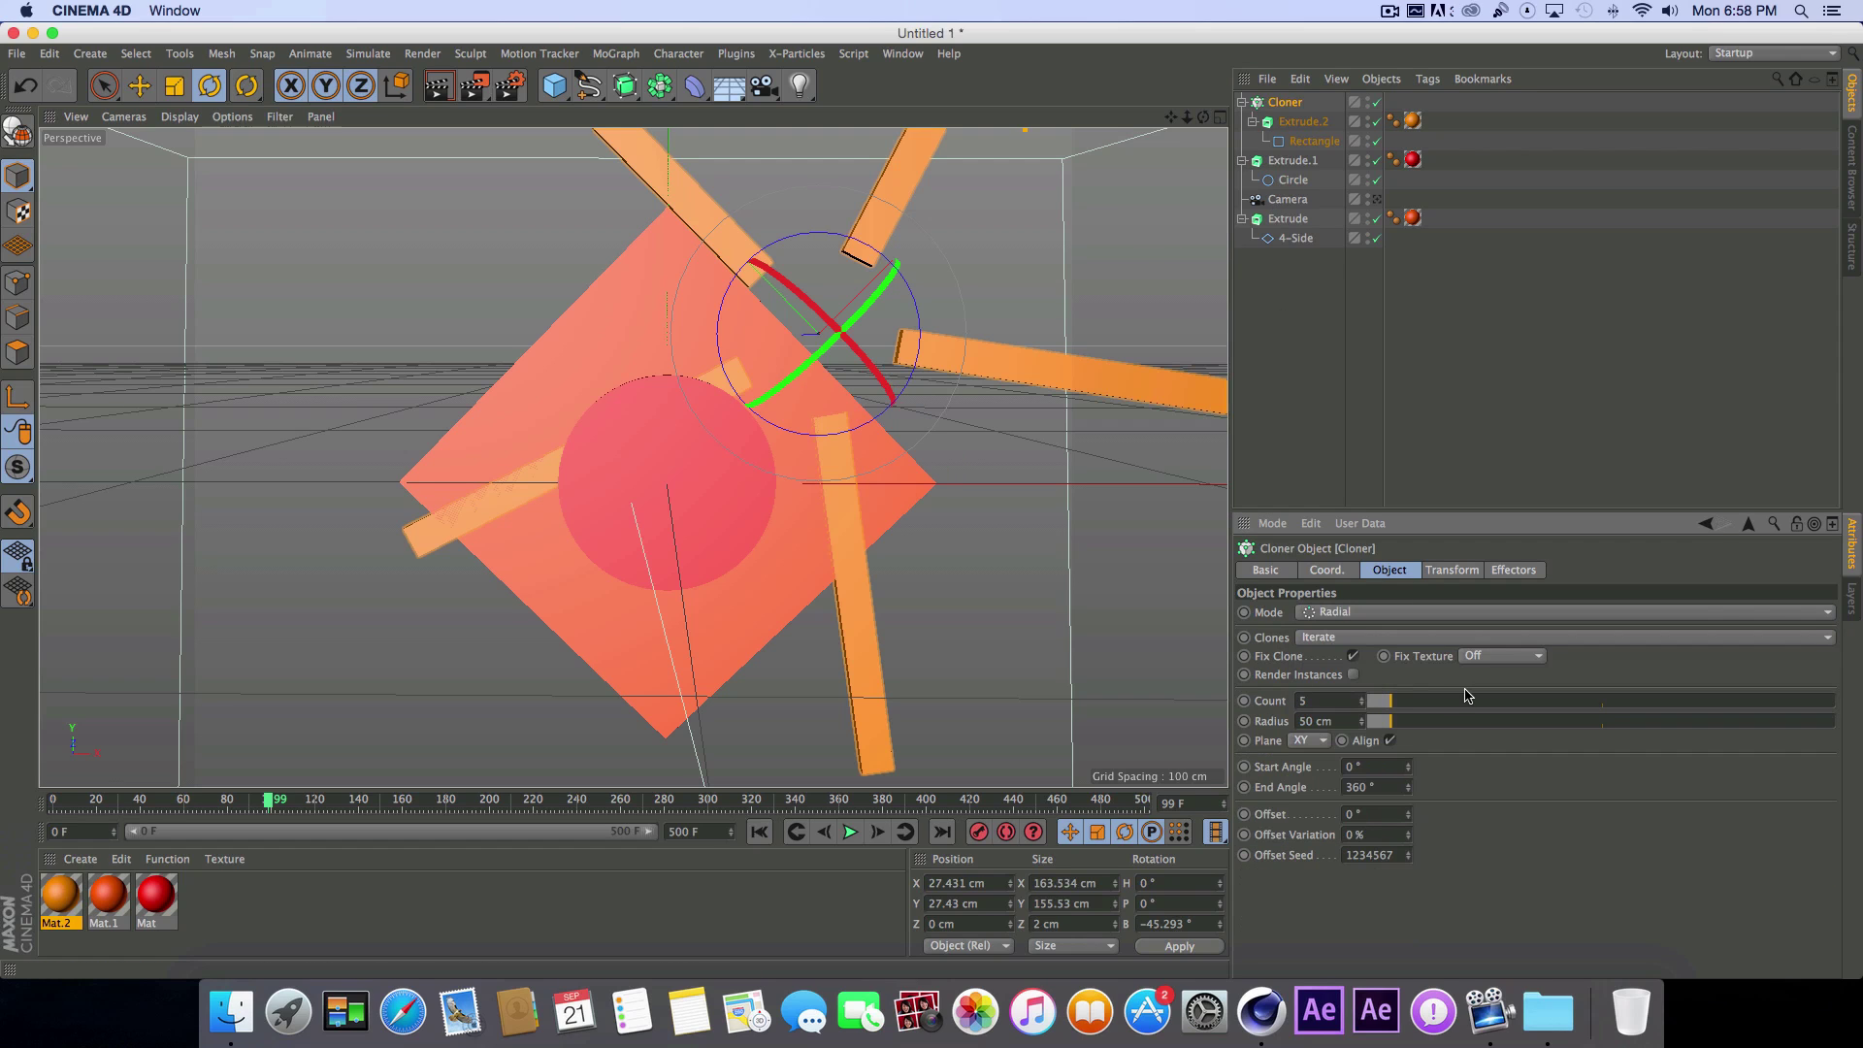
mouse_move(1392, 707)
mouse_down()
mouse_move(1409, 826)
mouse_move(1410, 741)
mouse_up()
click(1386, 702)
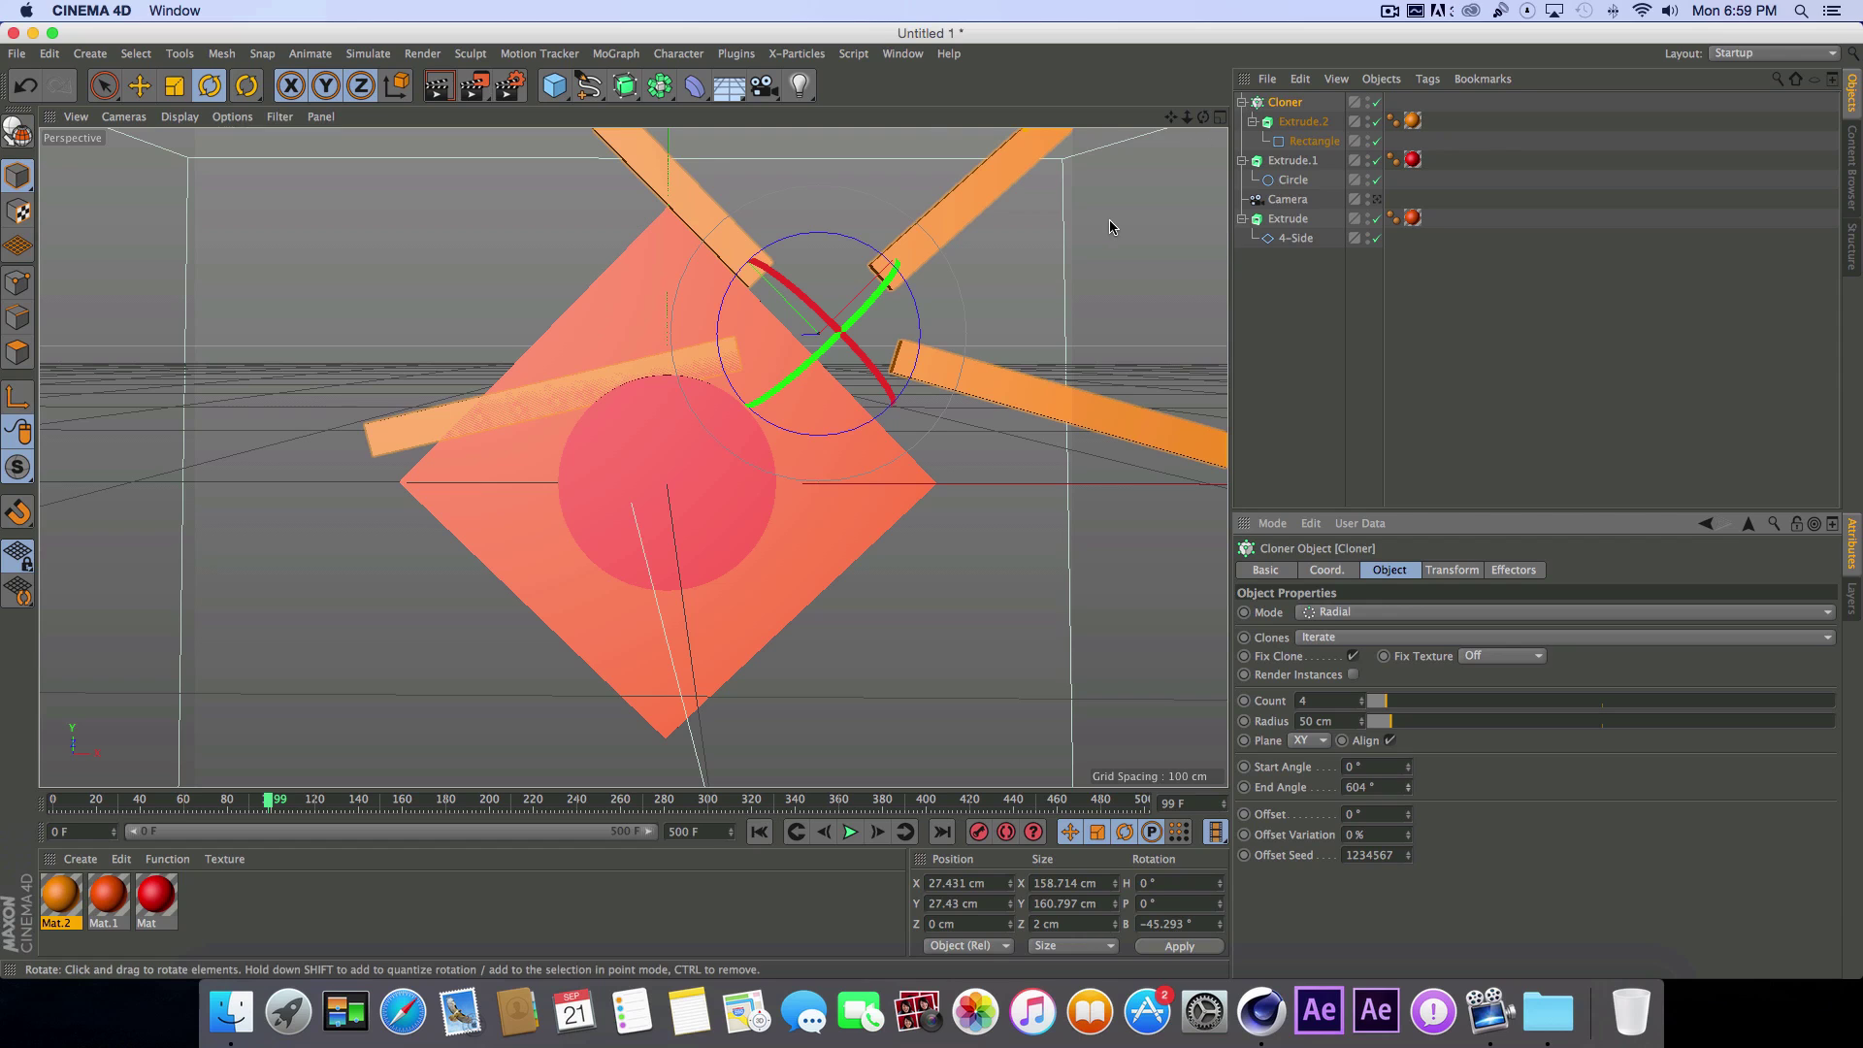
Step: Undo the radial Cloner and its setting changes, leaving only the original extruded bar
key(super+z)
key(super+z)
key(super+z)
key(super+z)
key(super+z)
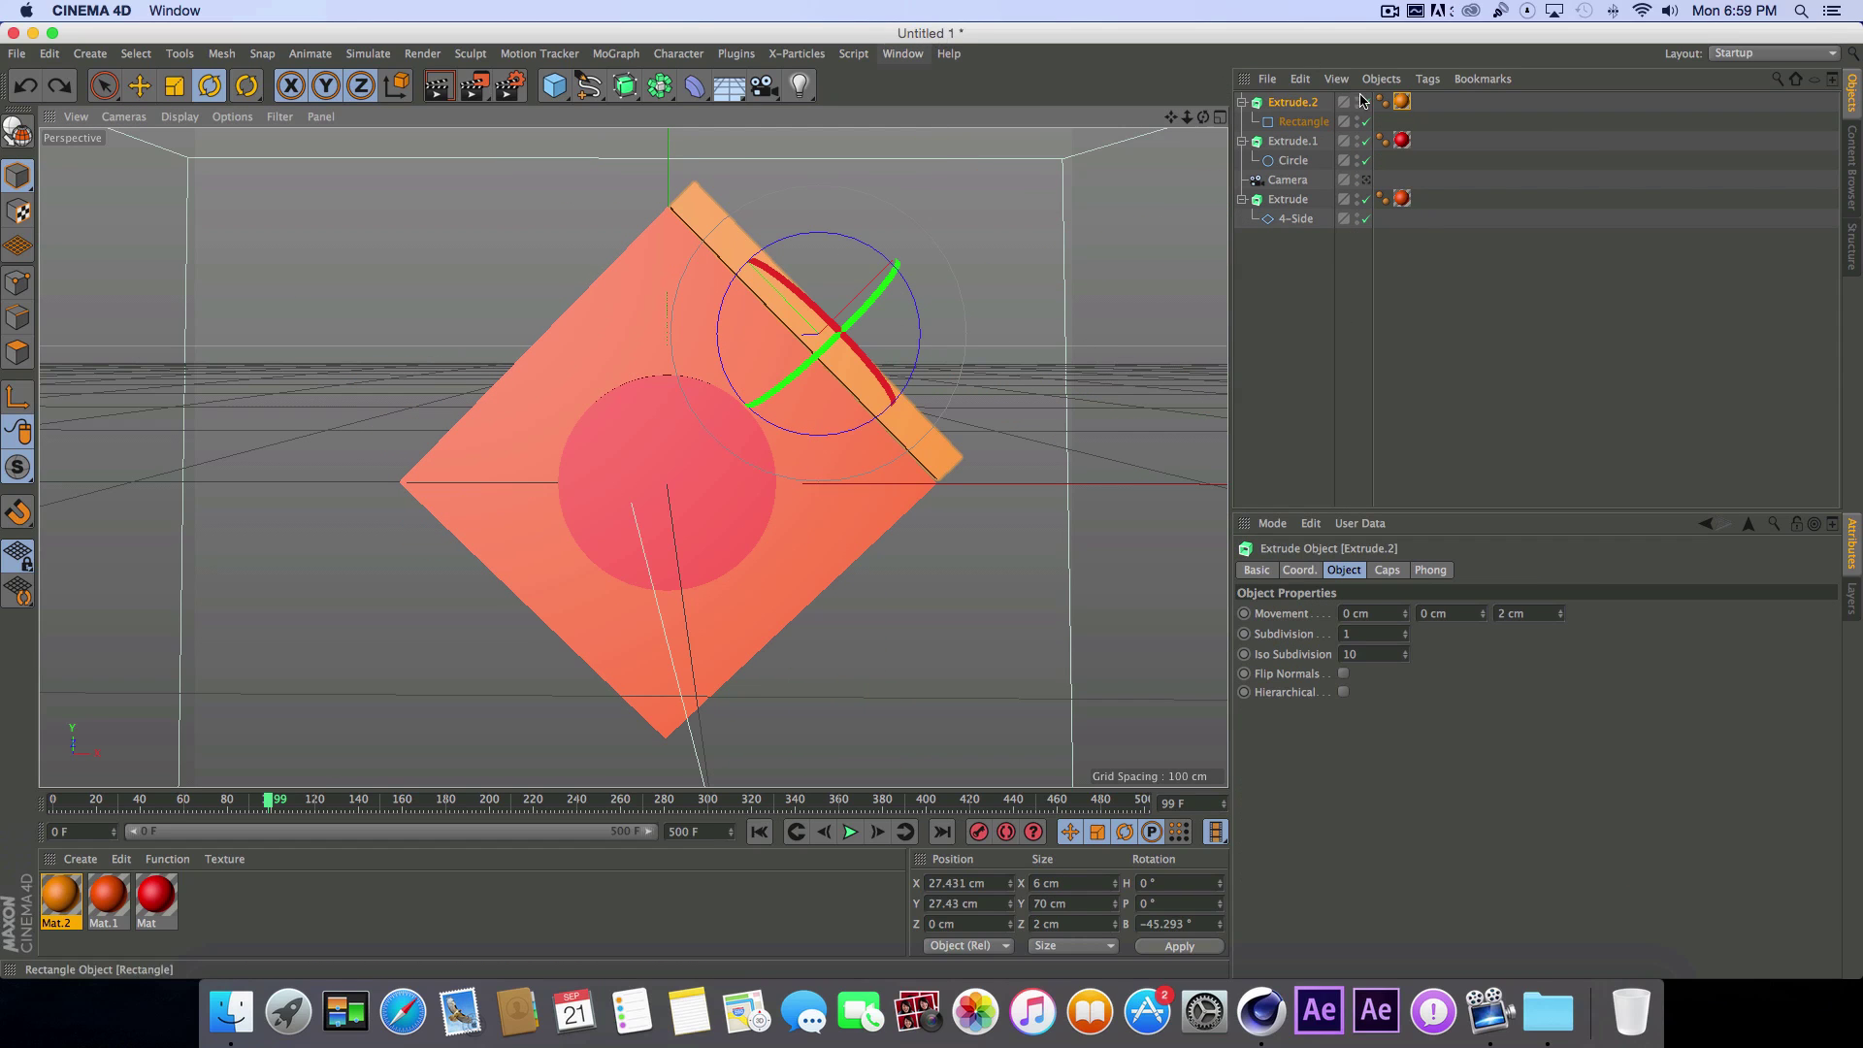
click(1417, 298)
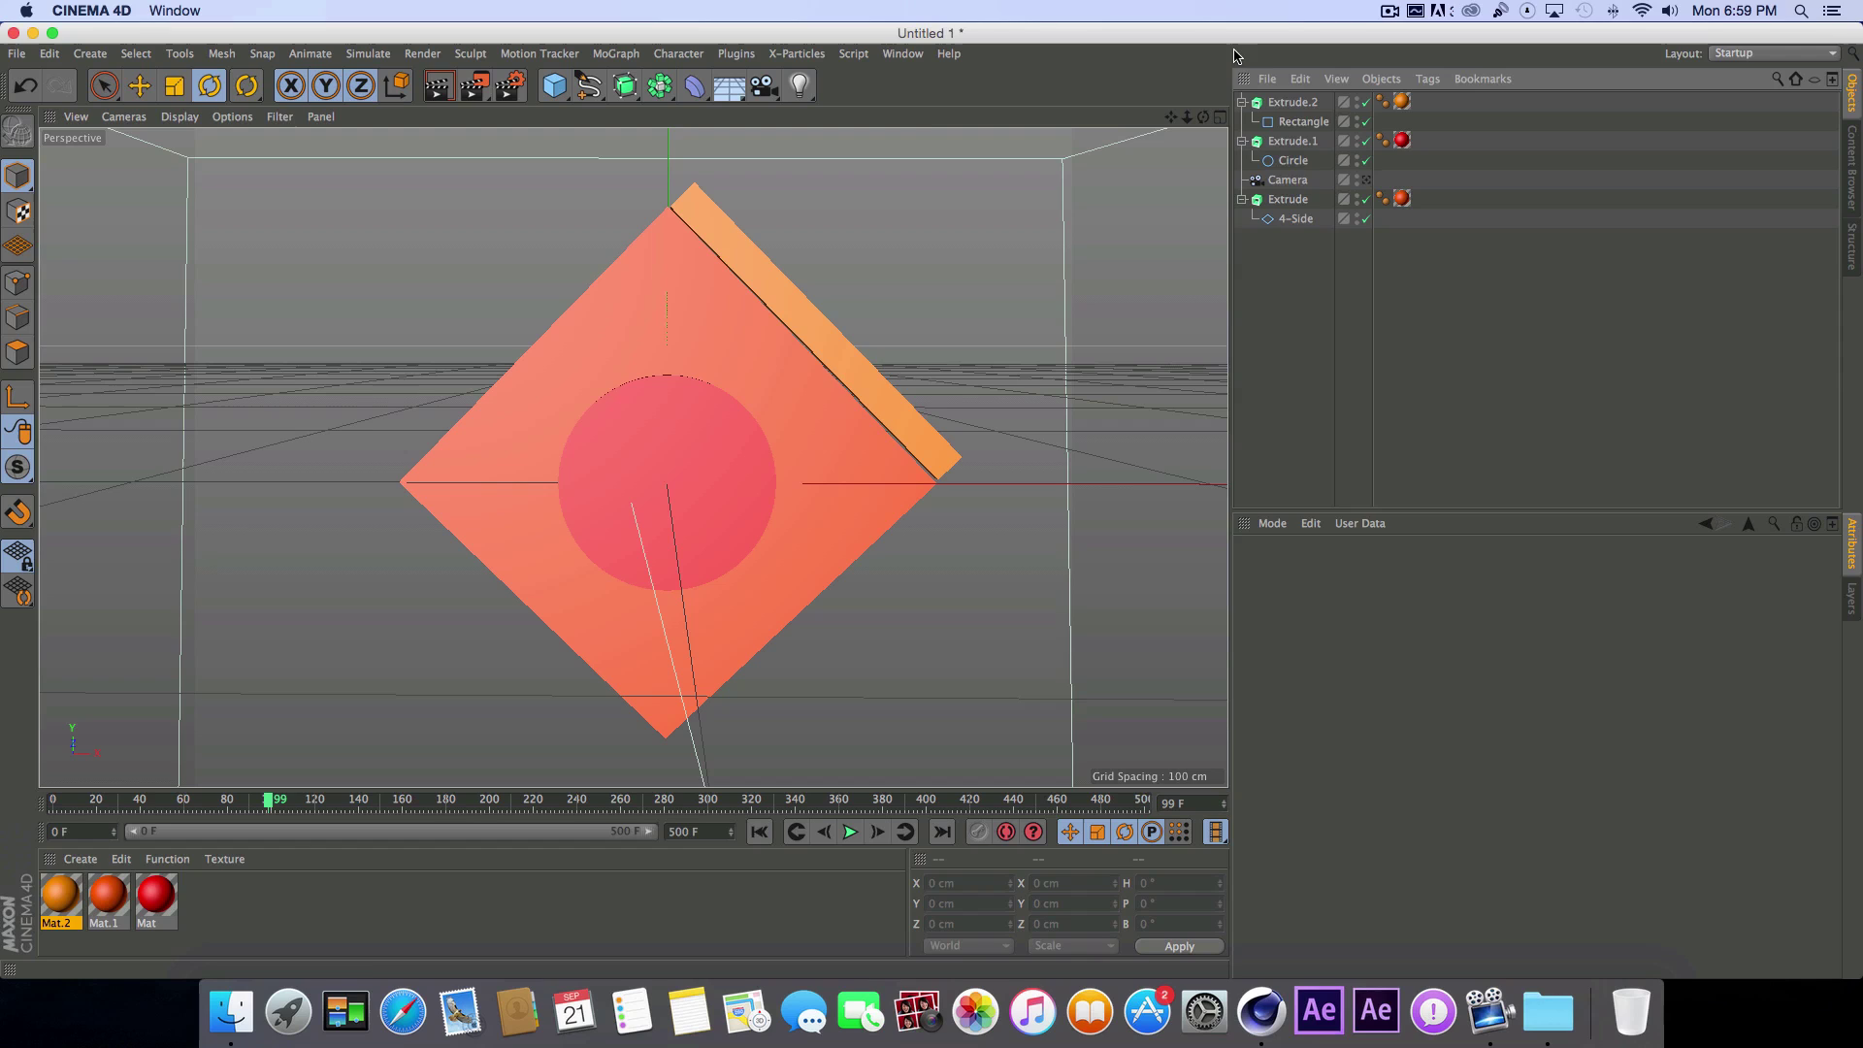
Step: Duplicate the extruded bar and move the copy to the diamond's lower-left edge, at about X -27.59 cm, Y -28.16 cm
click(1279, 103)
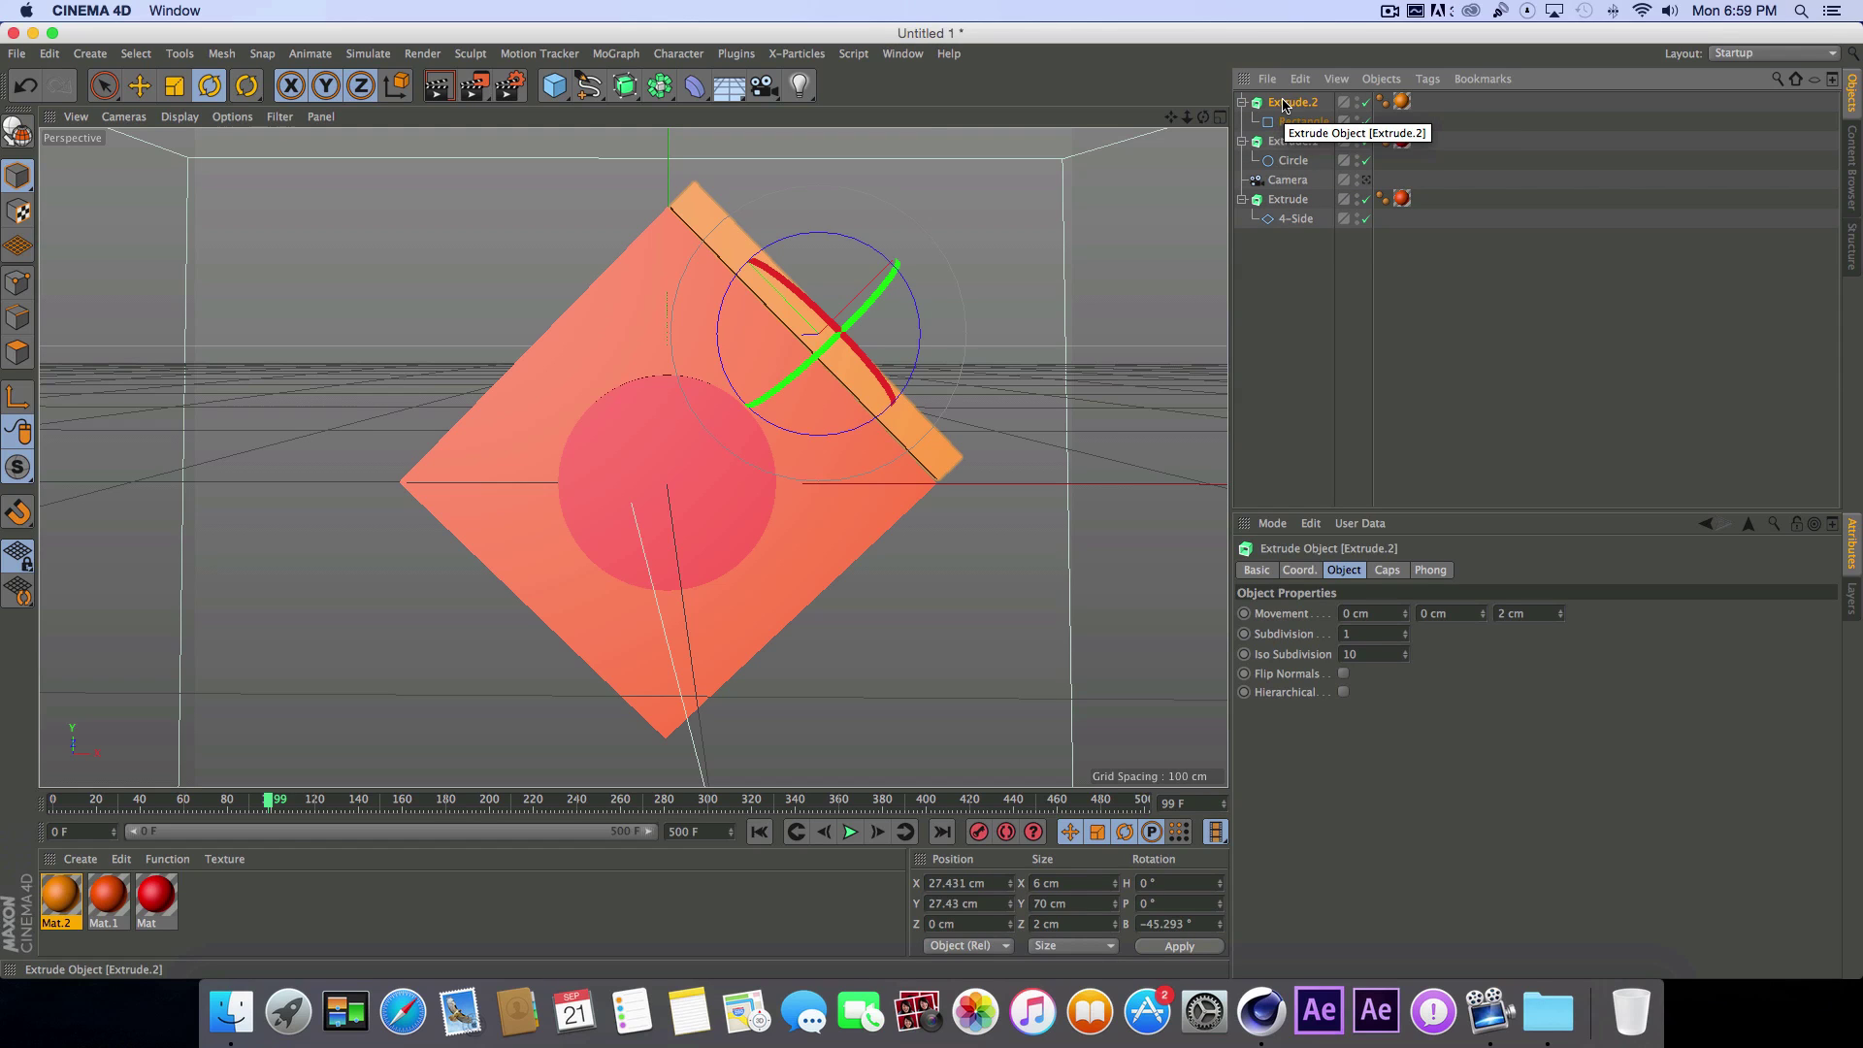
key(super+c)
key(super+v)
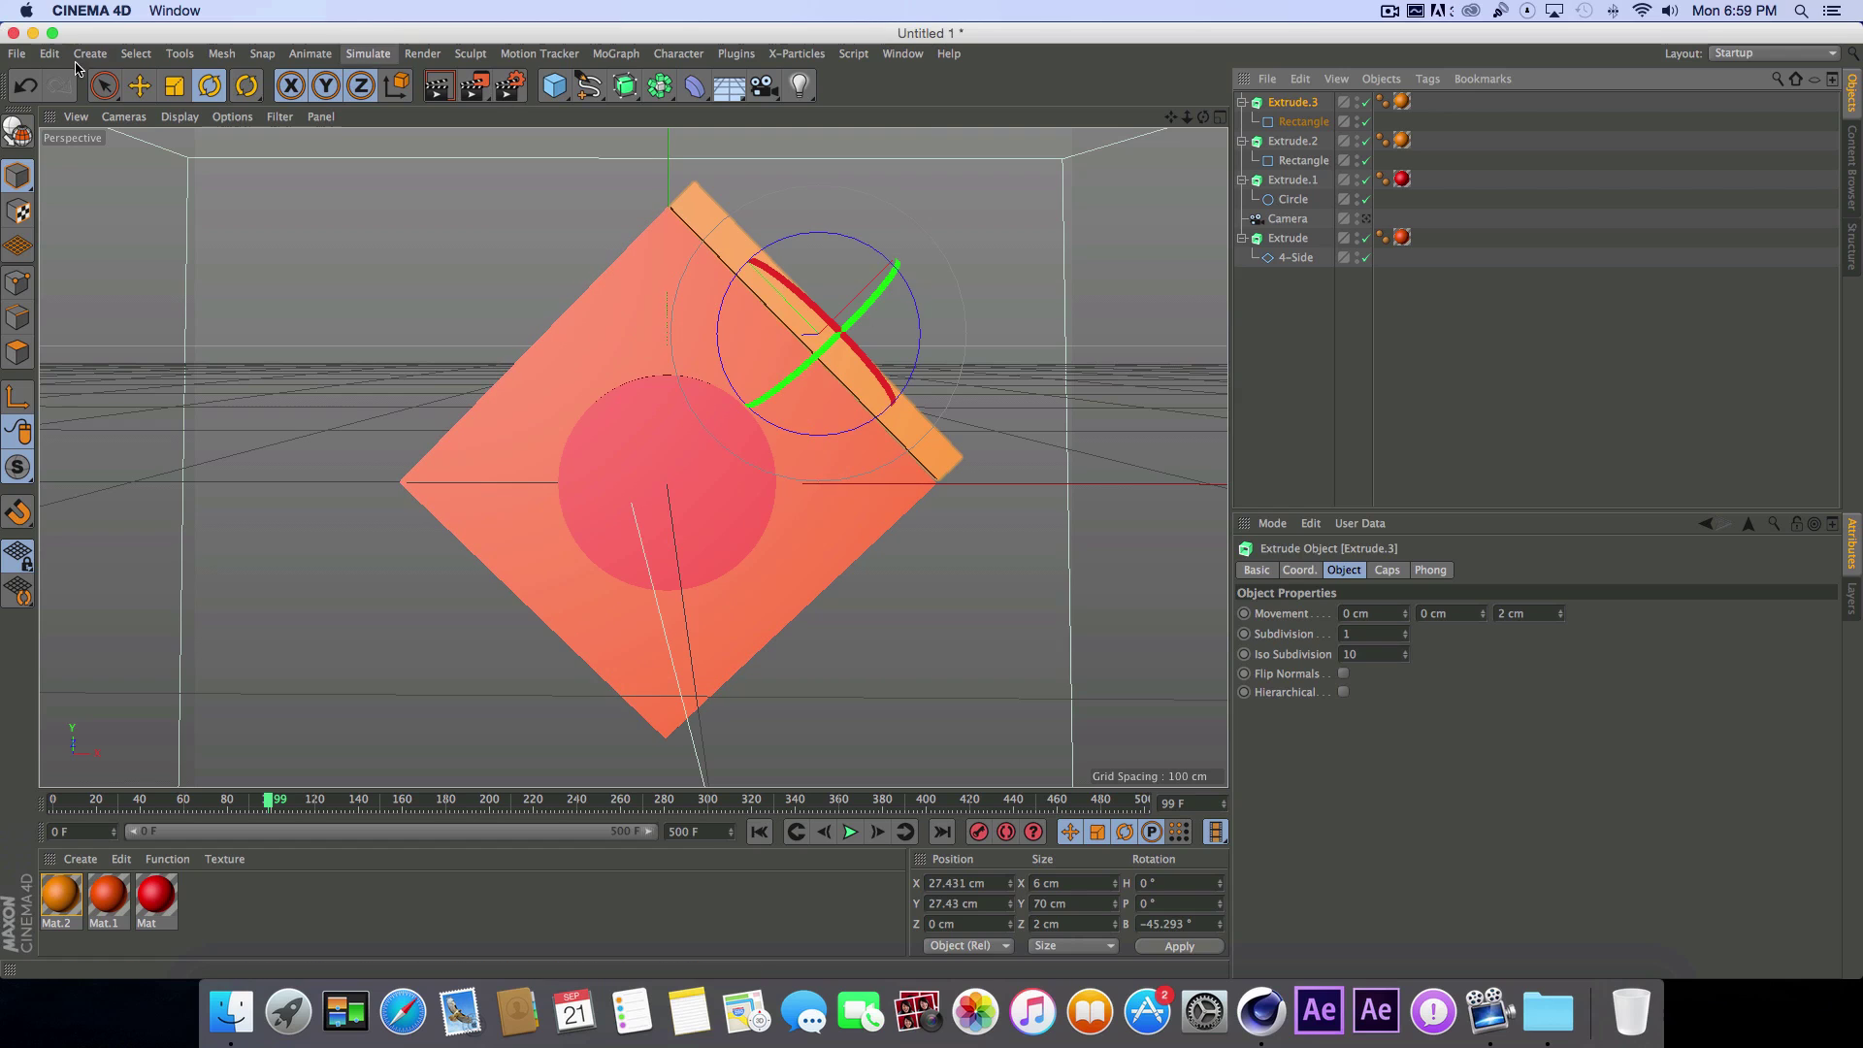
click(139, 85)
drag(894, 267, 624, 493)
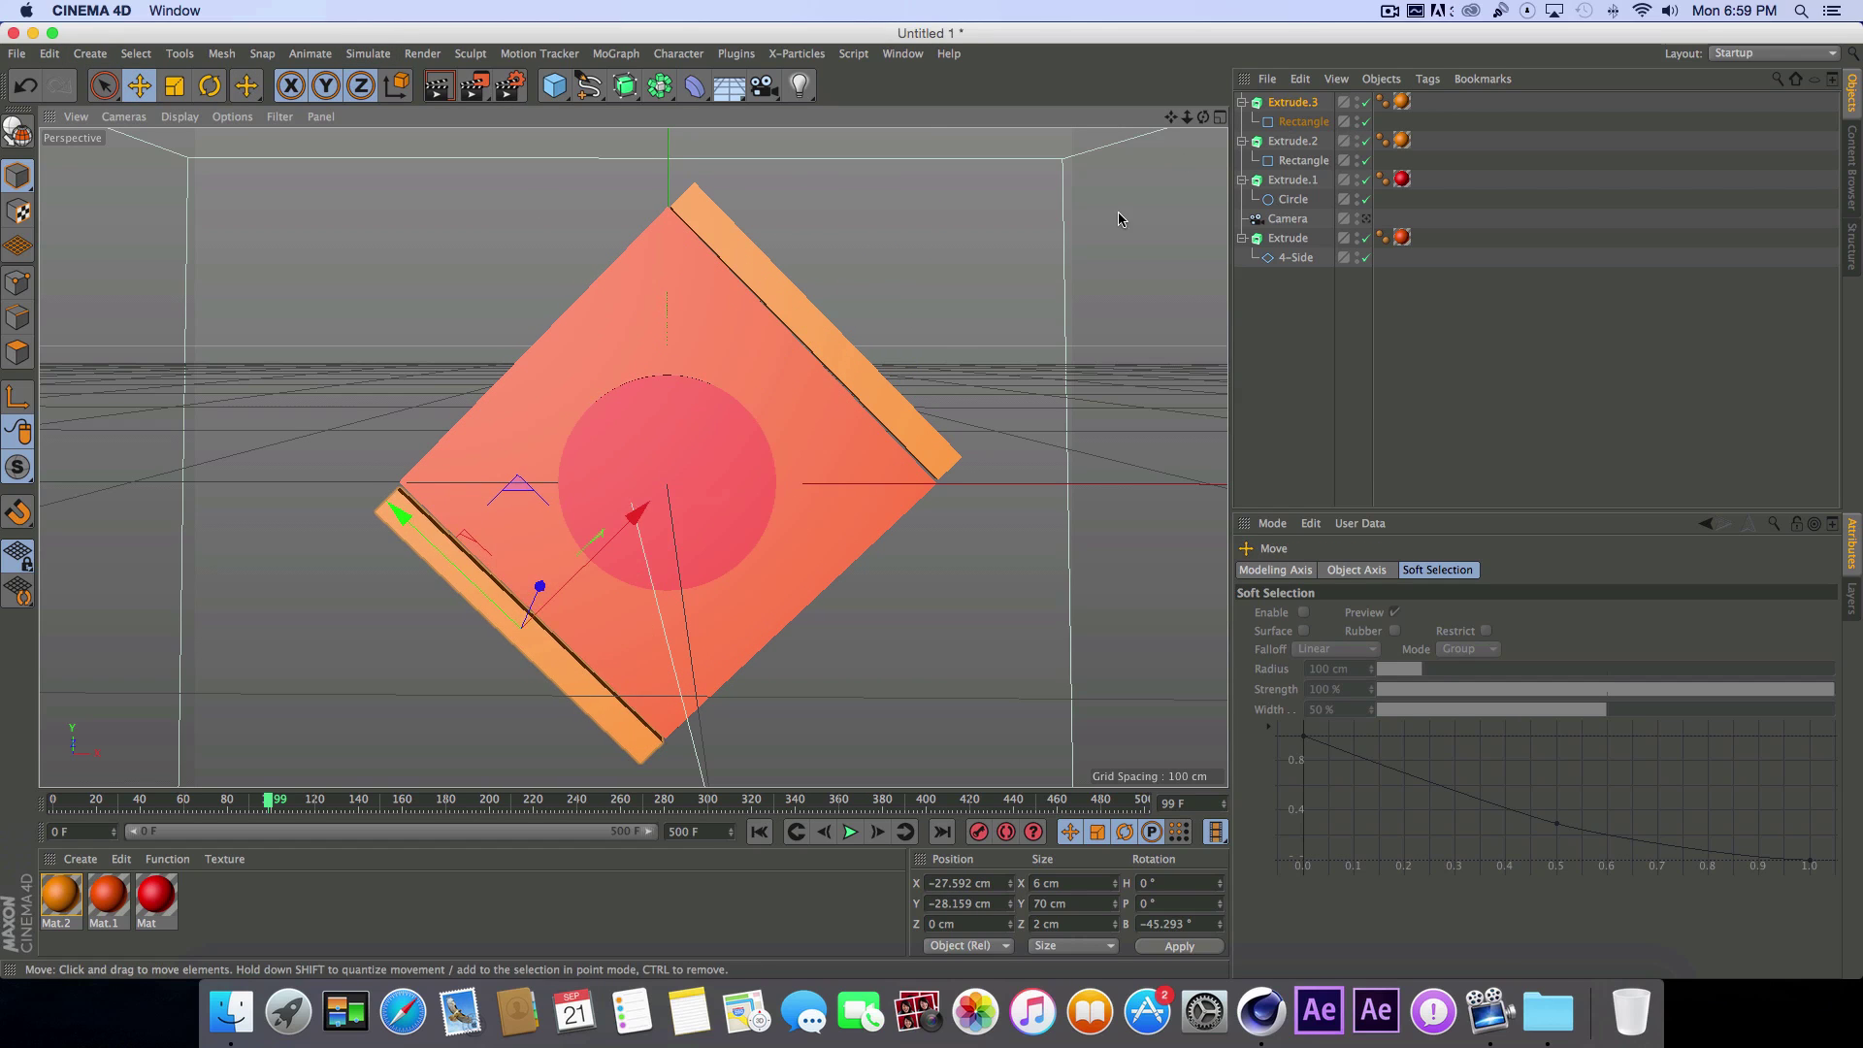
click(1326, 106)
Step: Play the animation from the start to check both bars, and render the view at frame 97
click(759, 831)
click(850, 831)
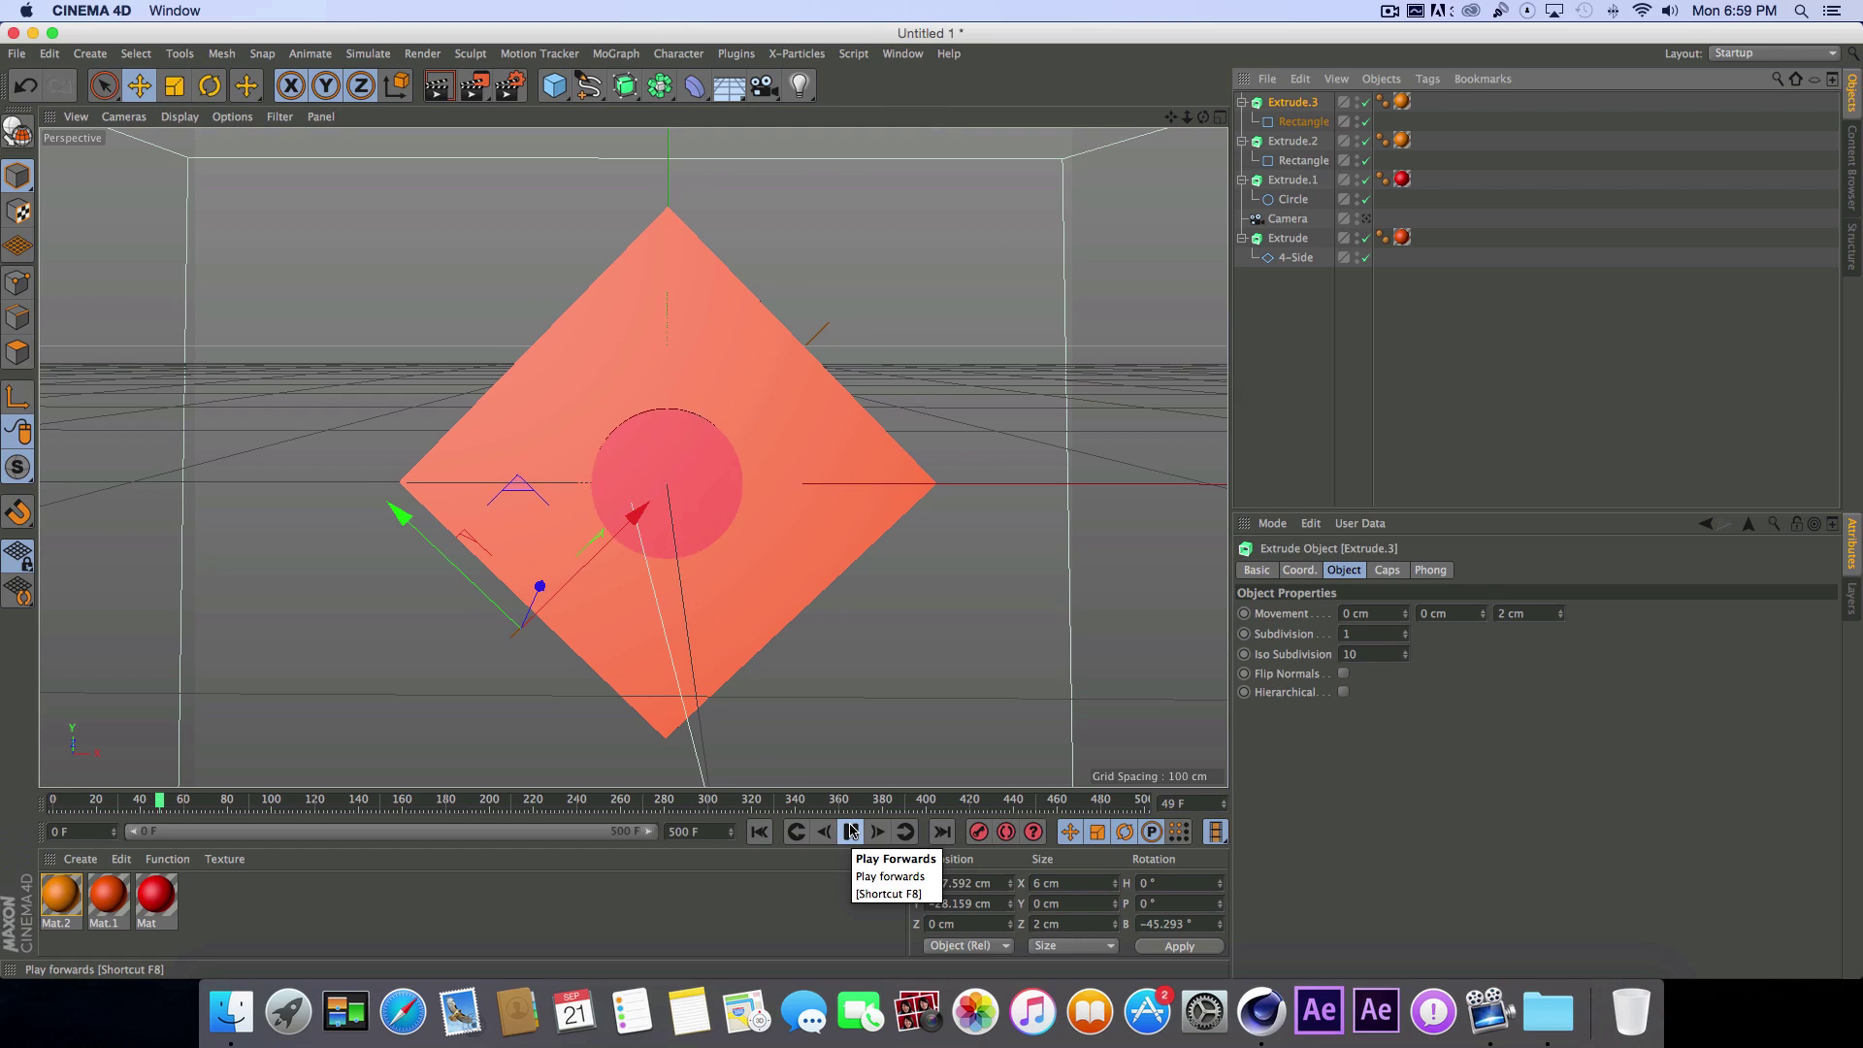
click(849, 832)
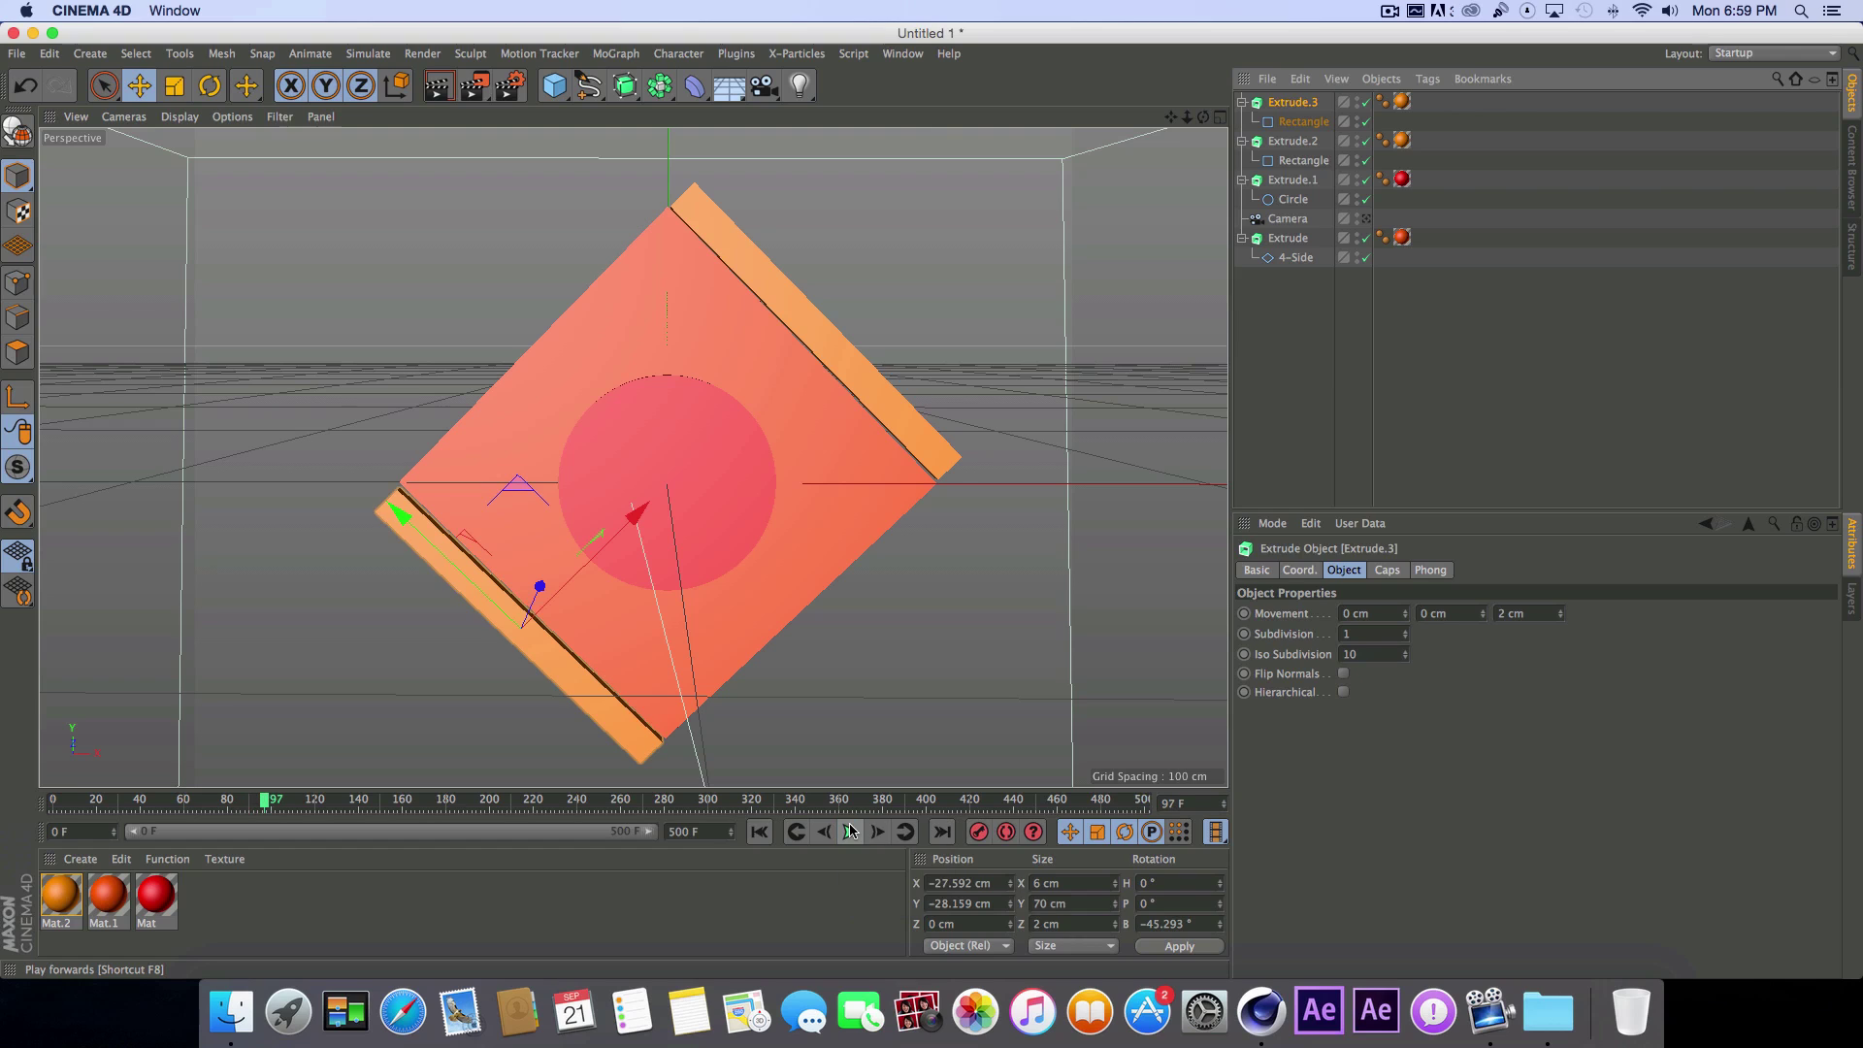
key(ctrl+r)
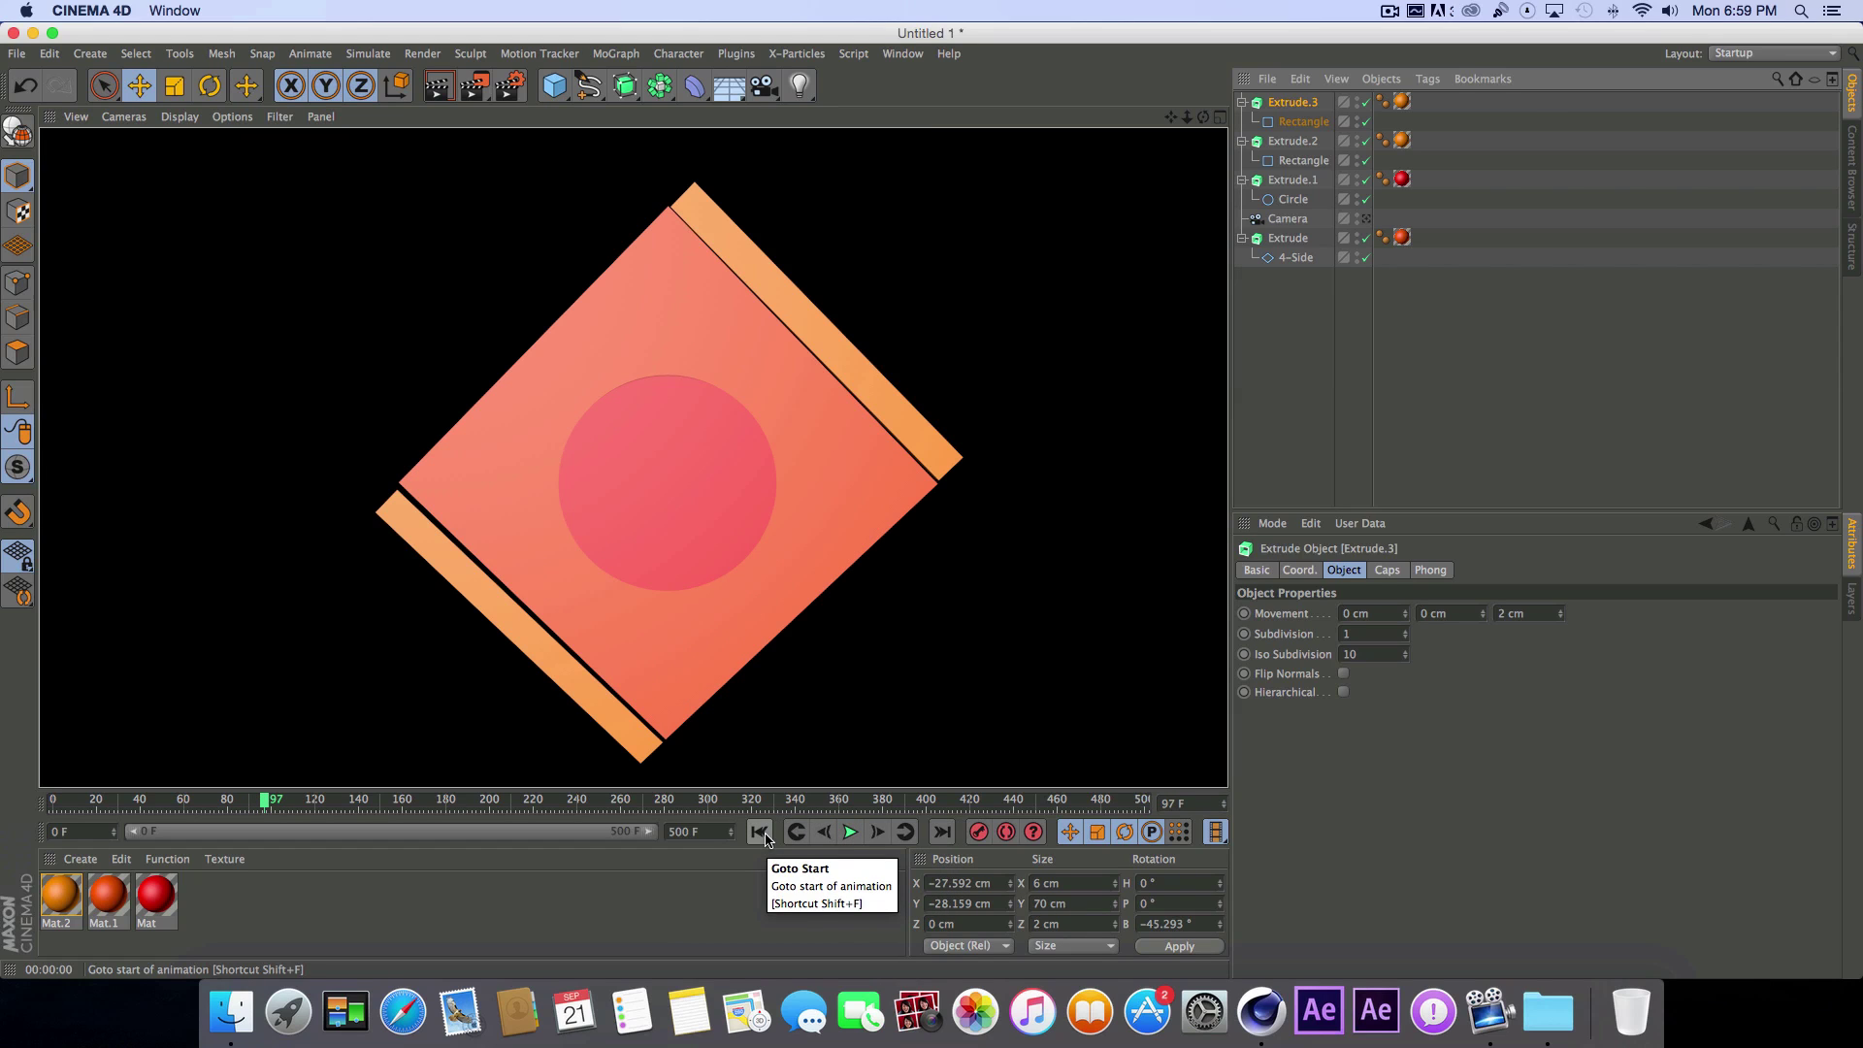
Step: Replay the animation from the start and stop it at frame 87
click(763, 836)
click(846, 836)
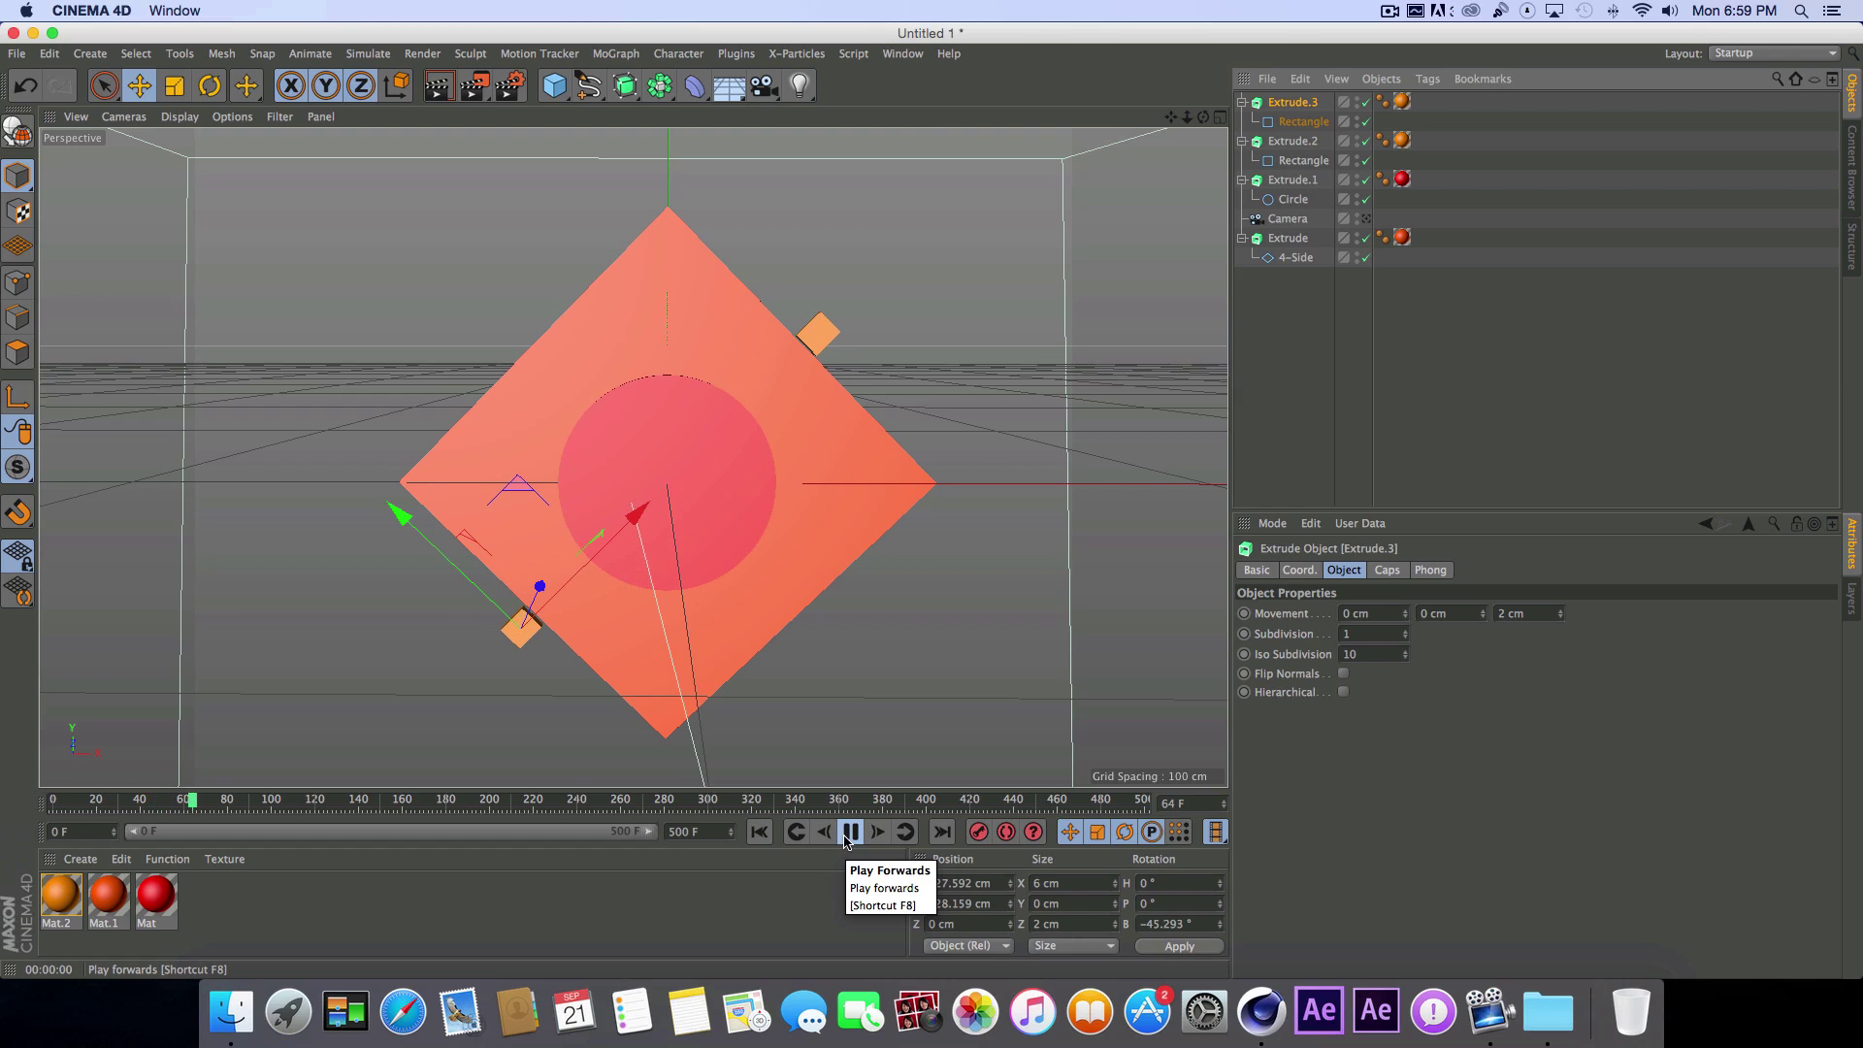
click(847, 836)
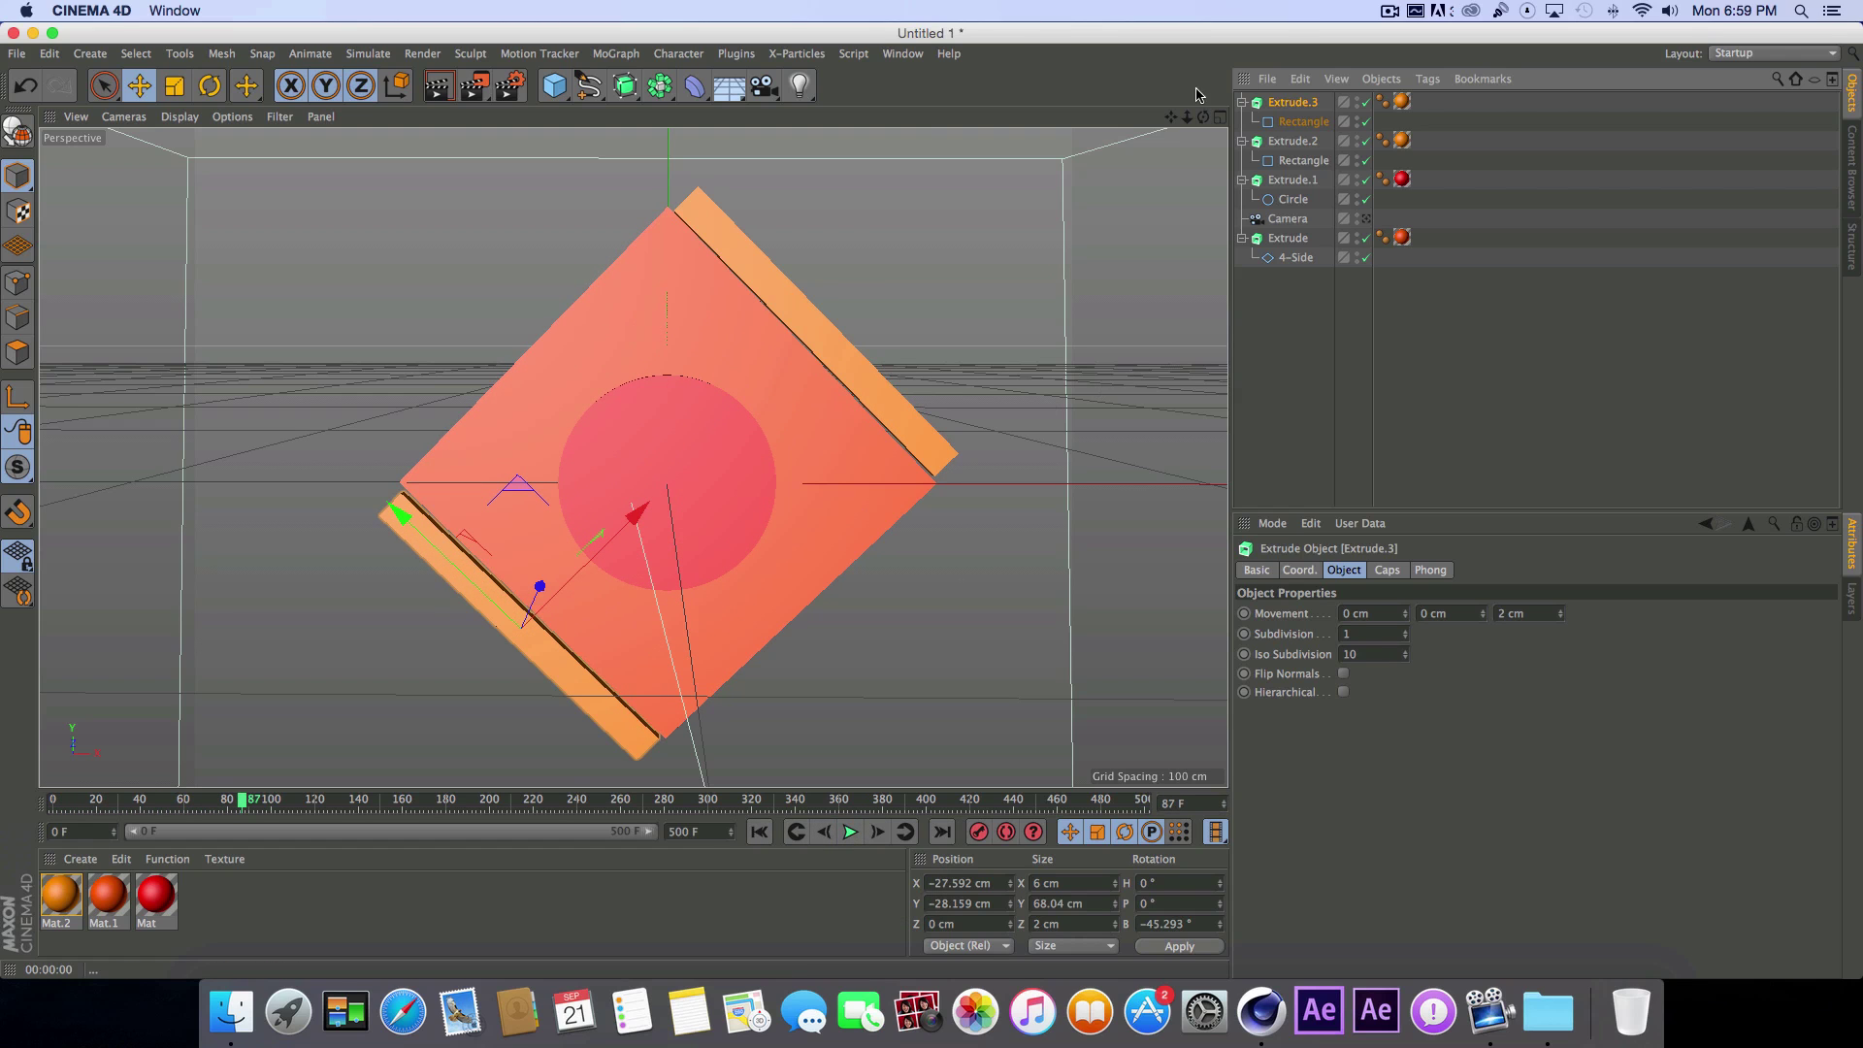
Step: Add an Omni light to the scene and enable its Ambient Illumination
drag(1187, 117, 1067, 116)
drag(799, 86, 883, 105)
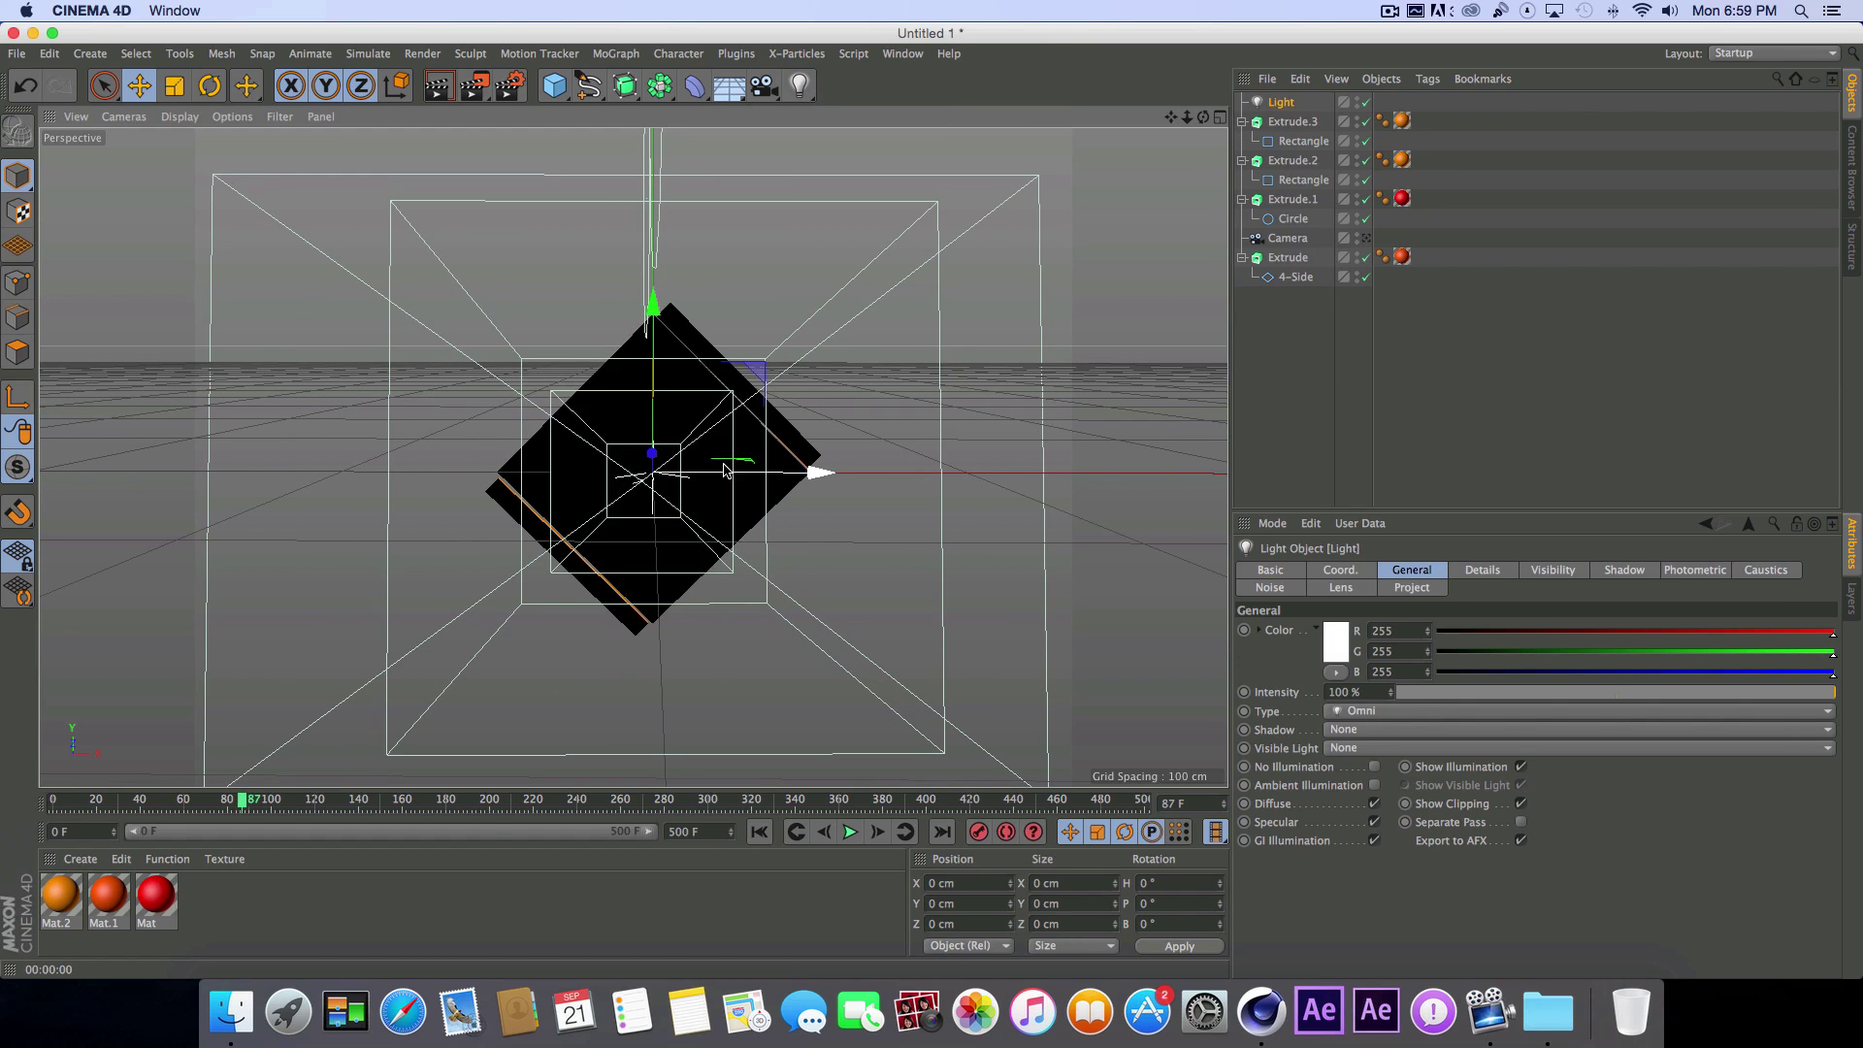
click(1380, 714)
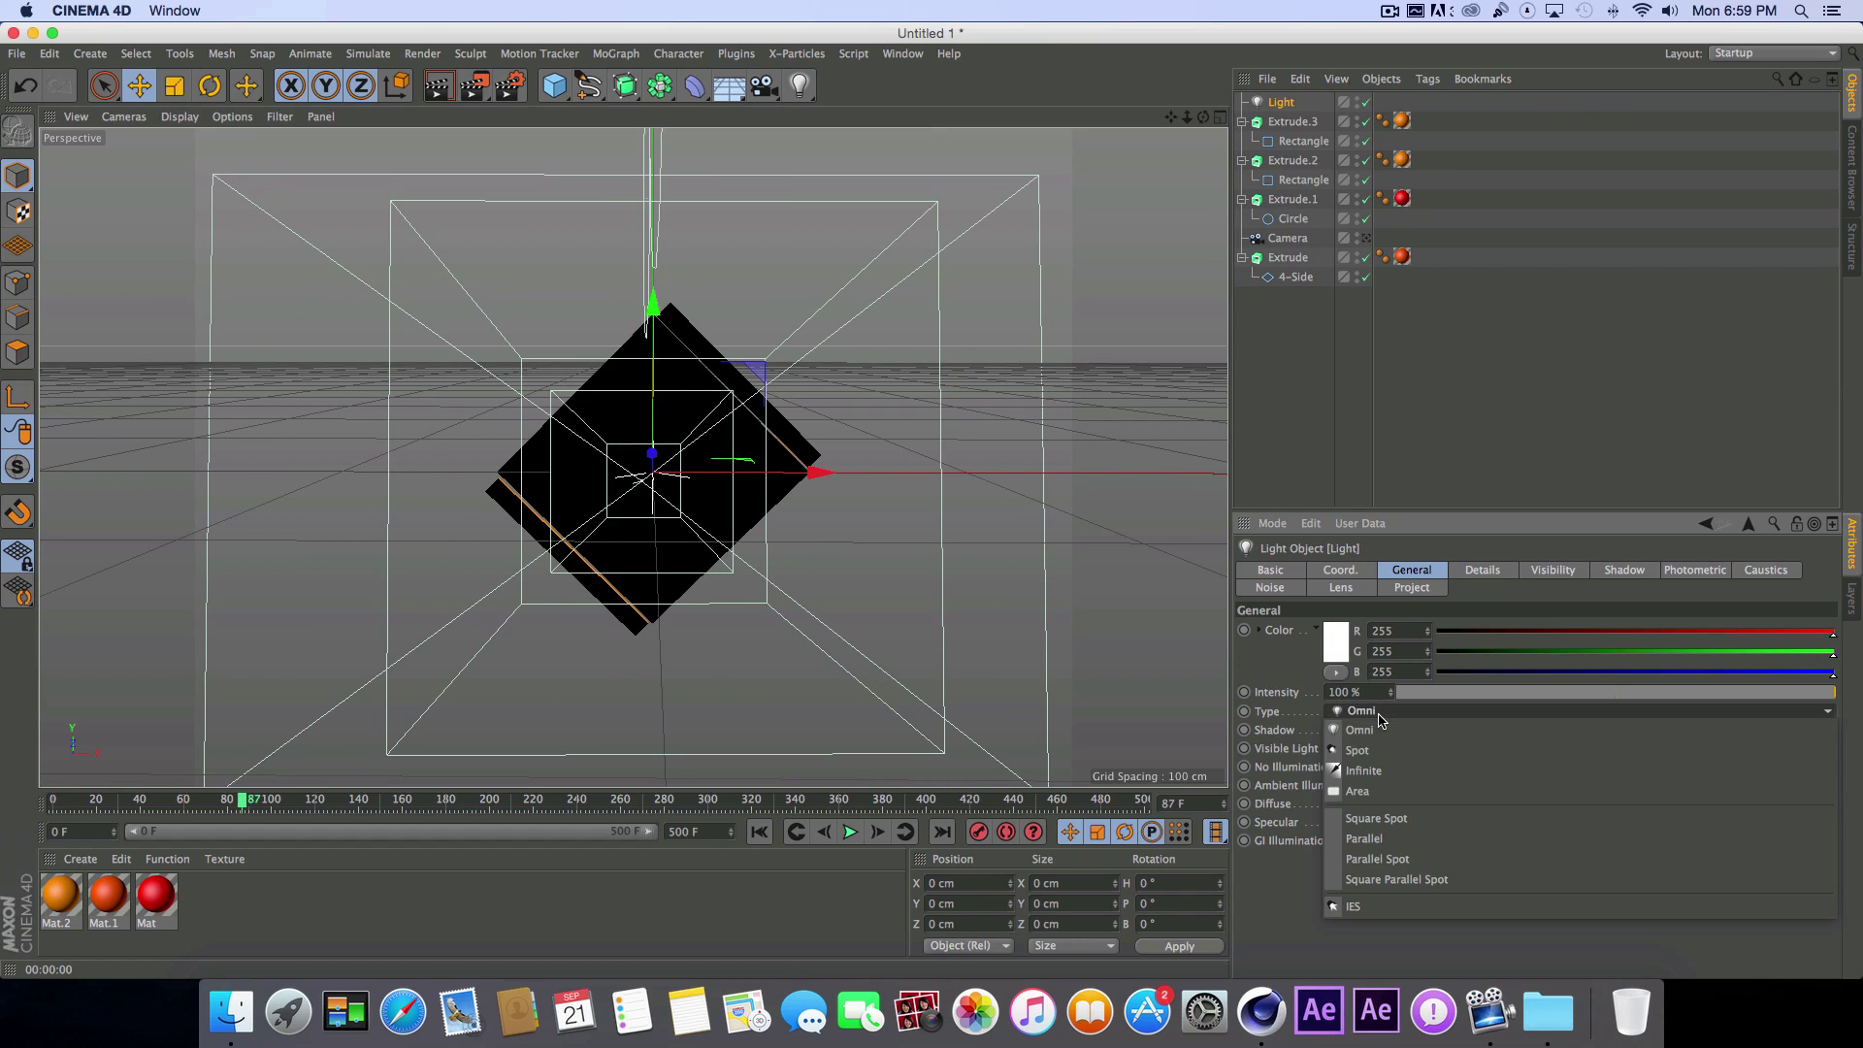
click(1397, 727)
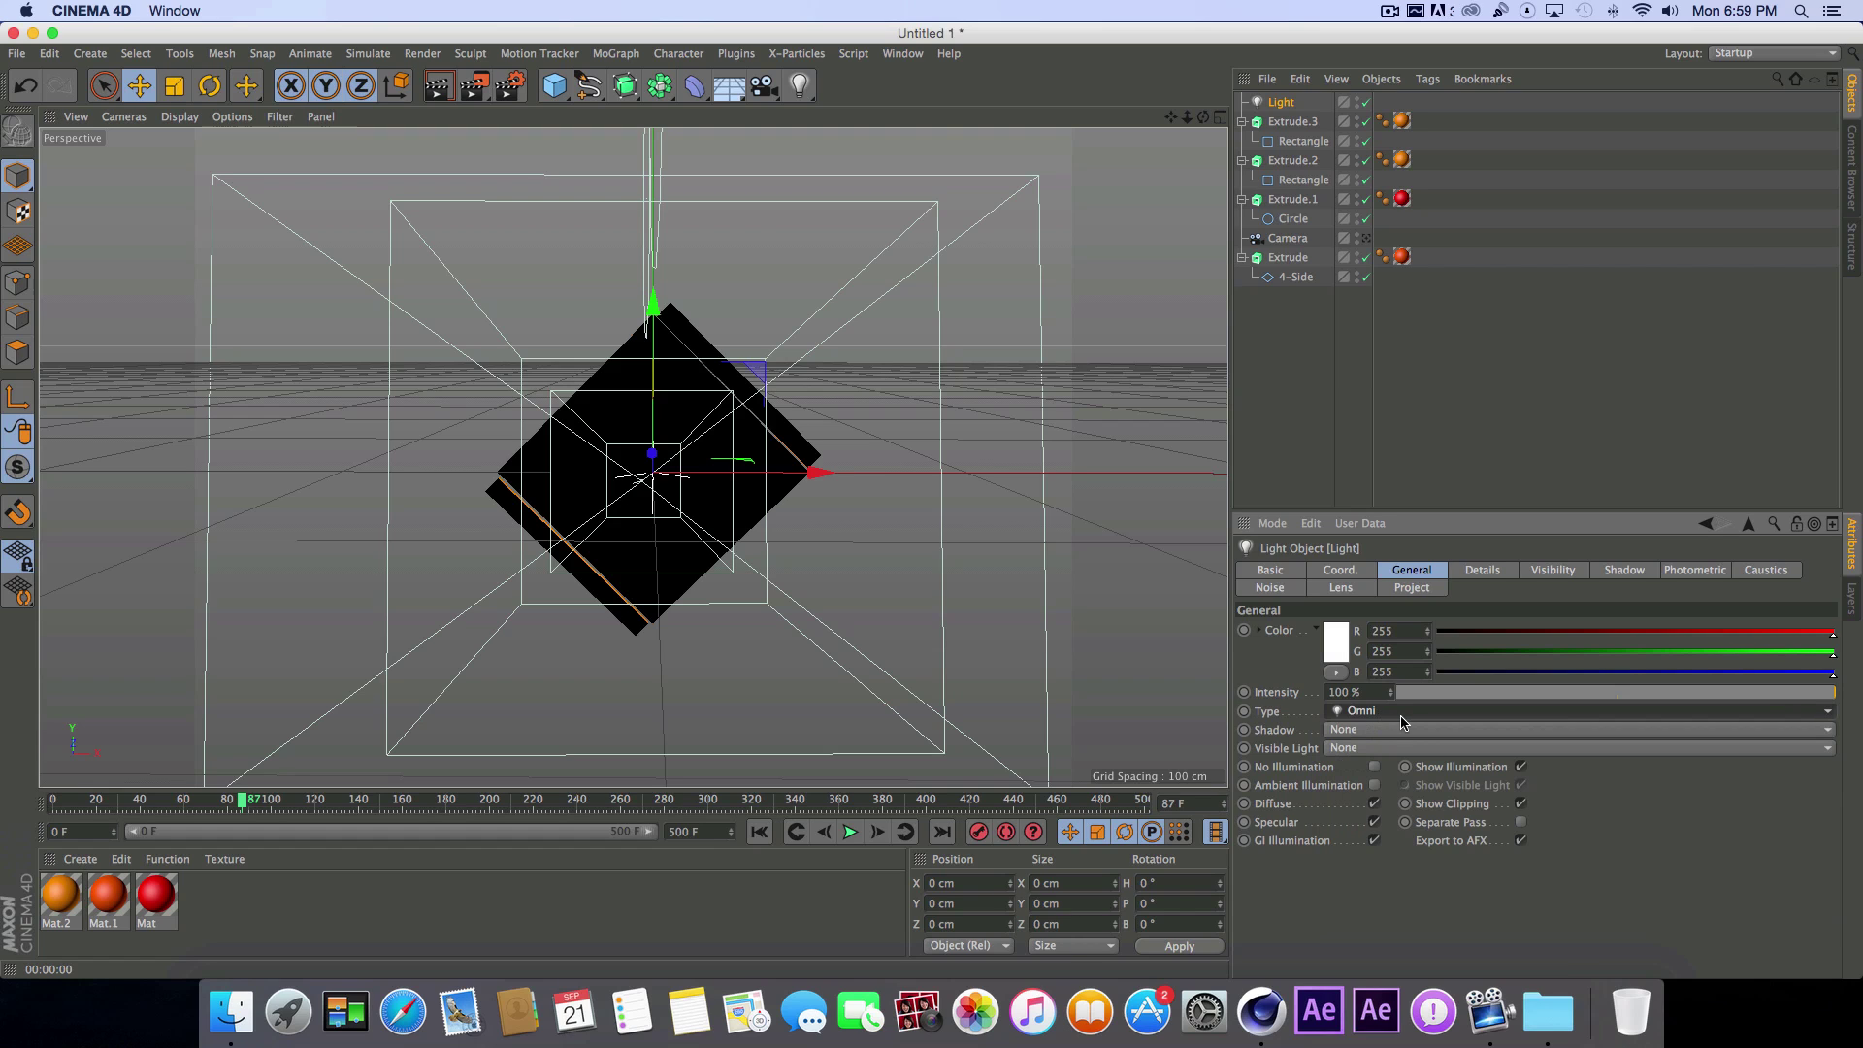
click(1373, 786)
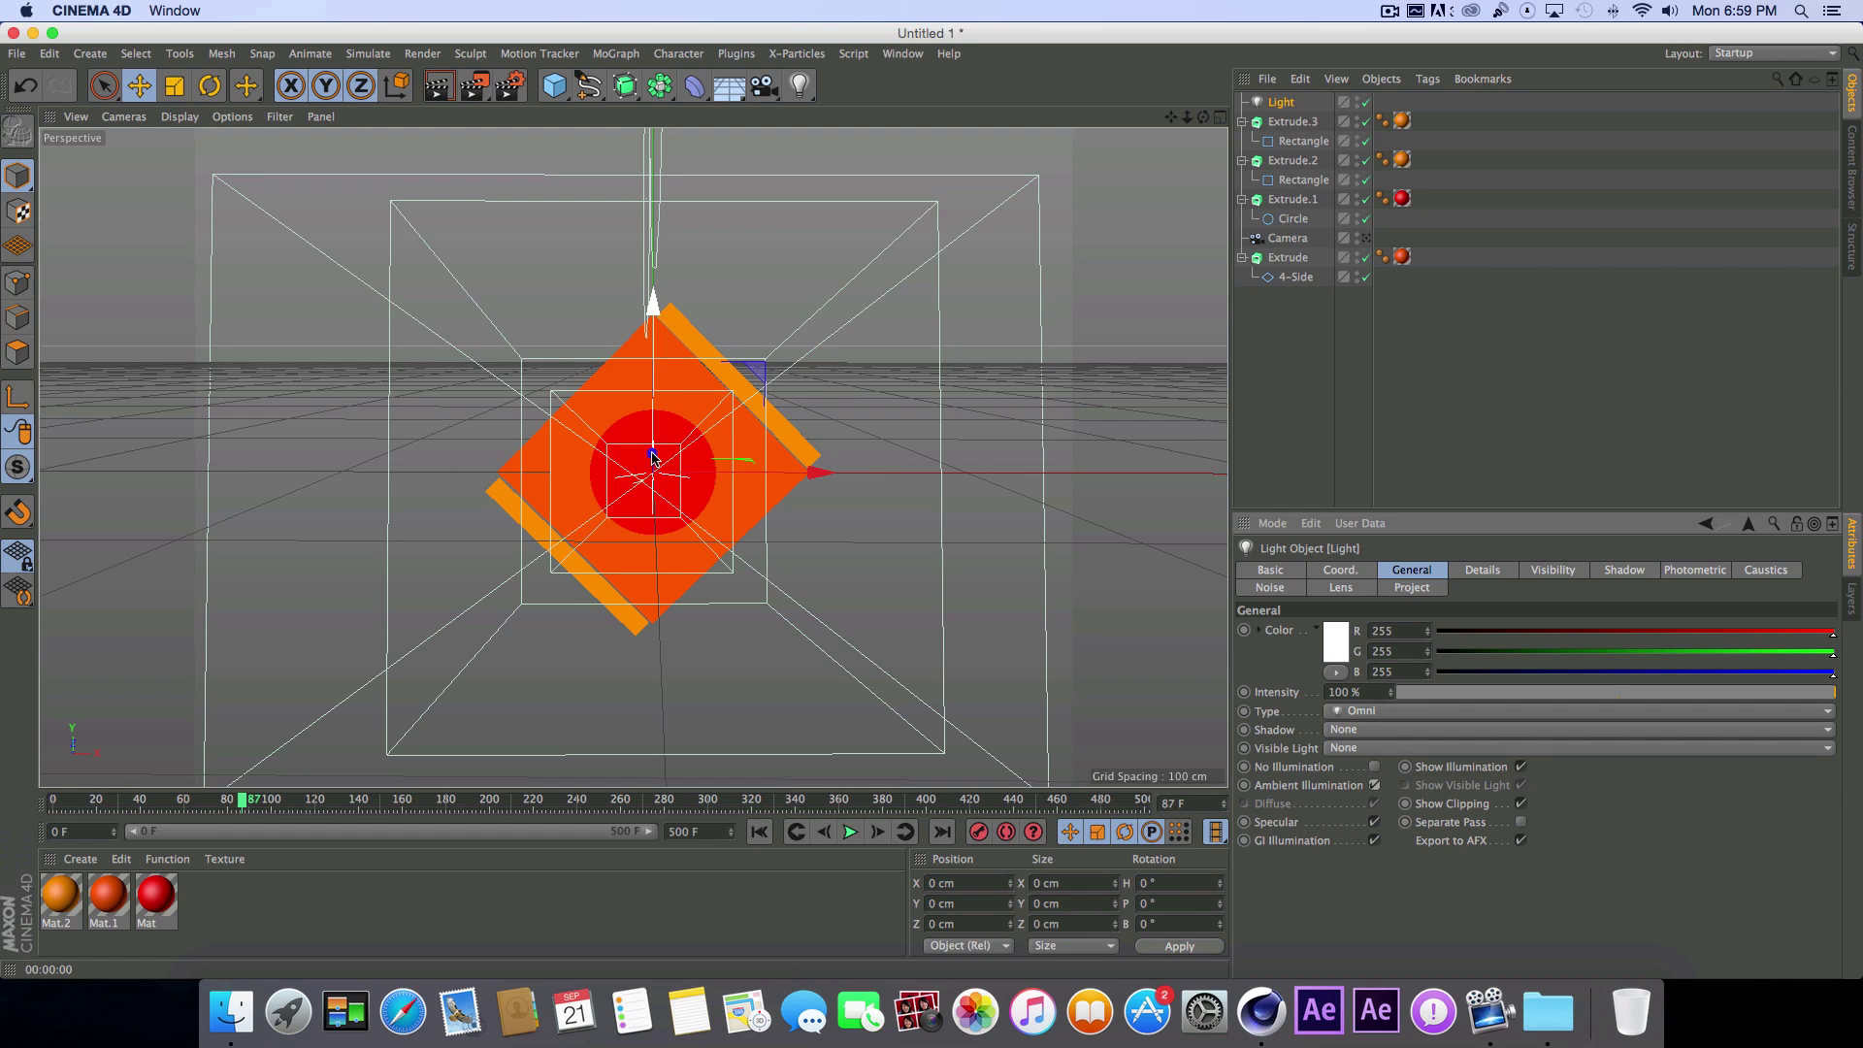
Step: Move the light in front of the shapes along Z to about -27.75 cm, and render the view
click(1219, 117)
drag(1036, 189, 1036, 536)
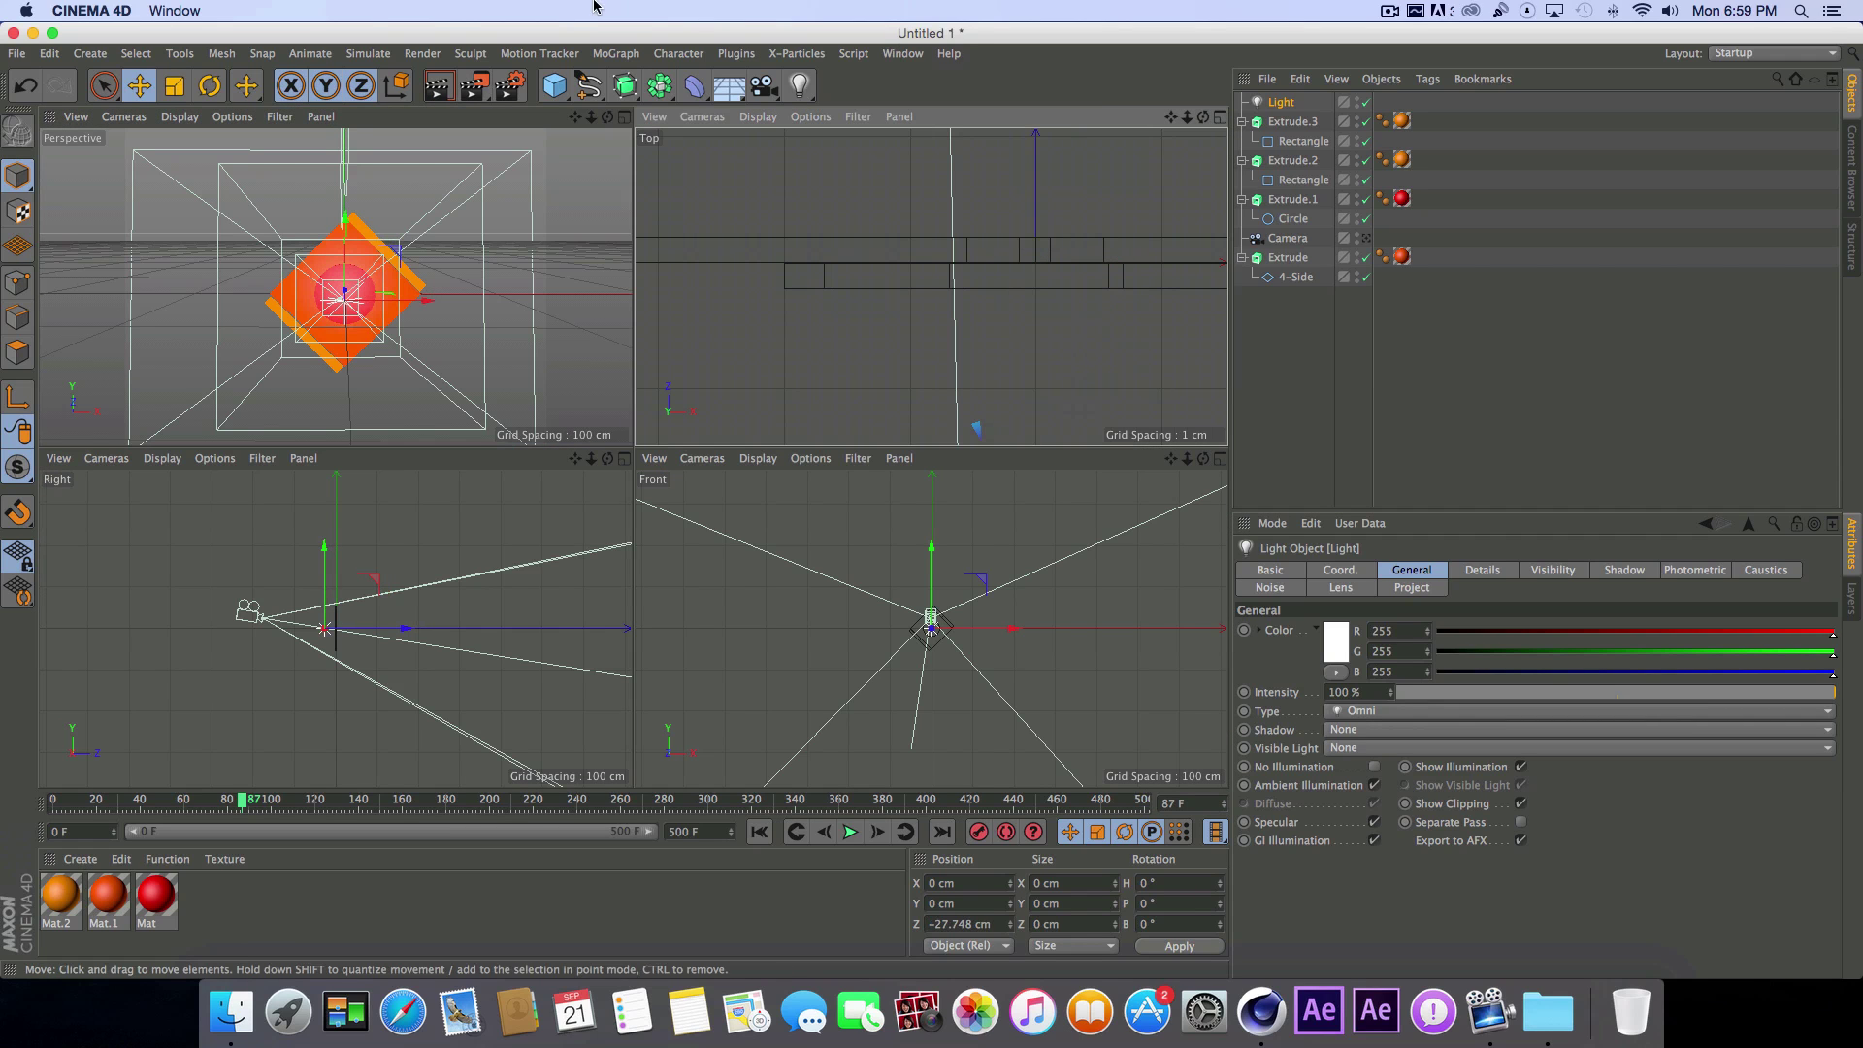
click(624, 117)
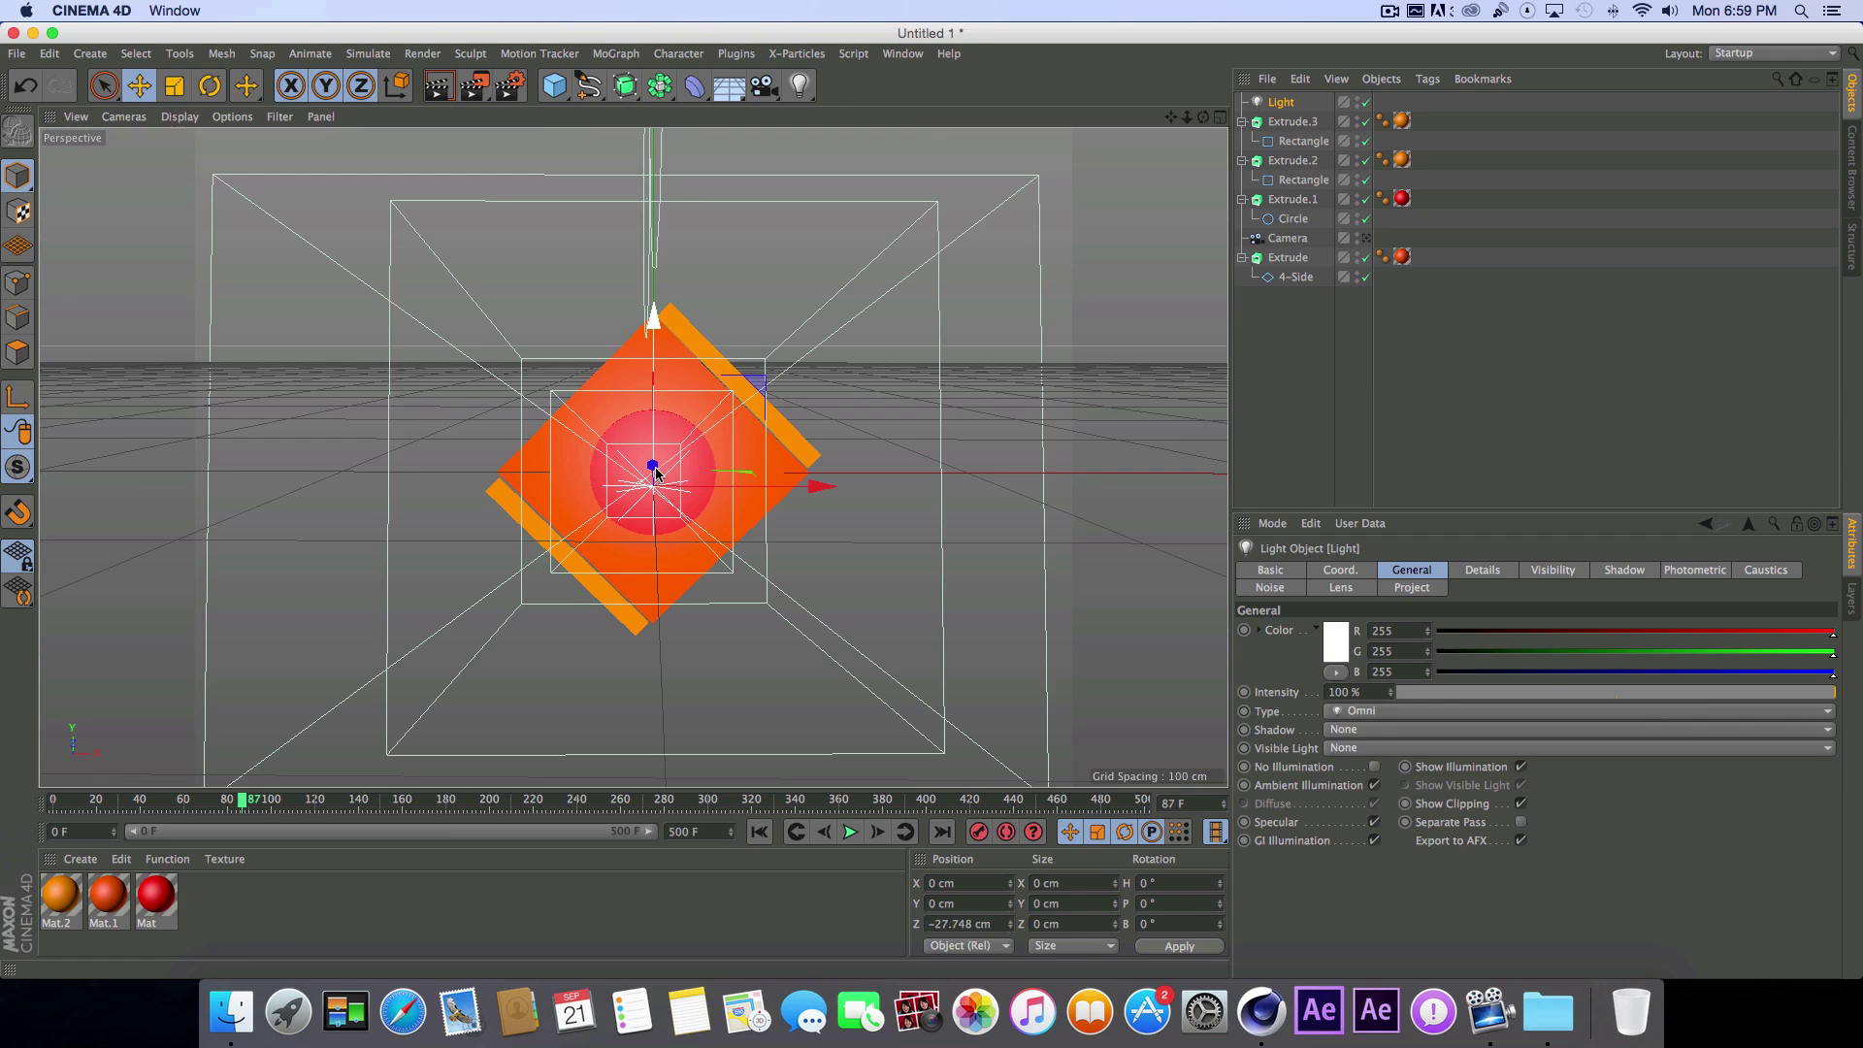
key(ctrl+r)
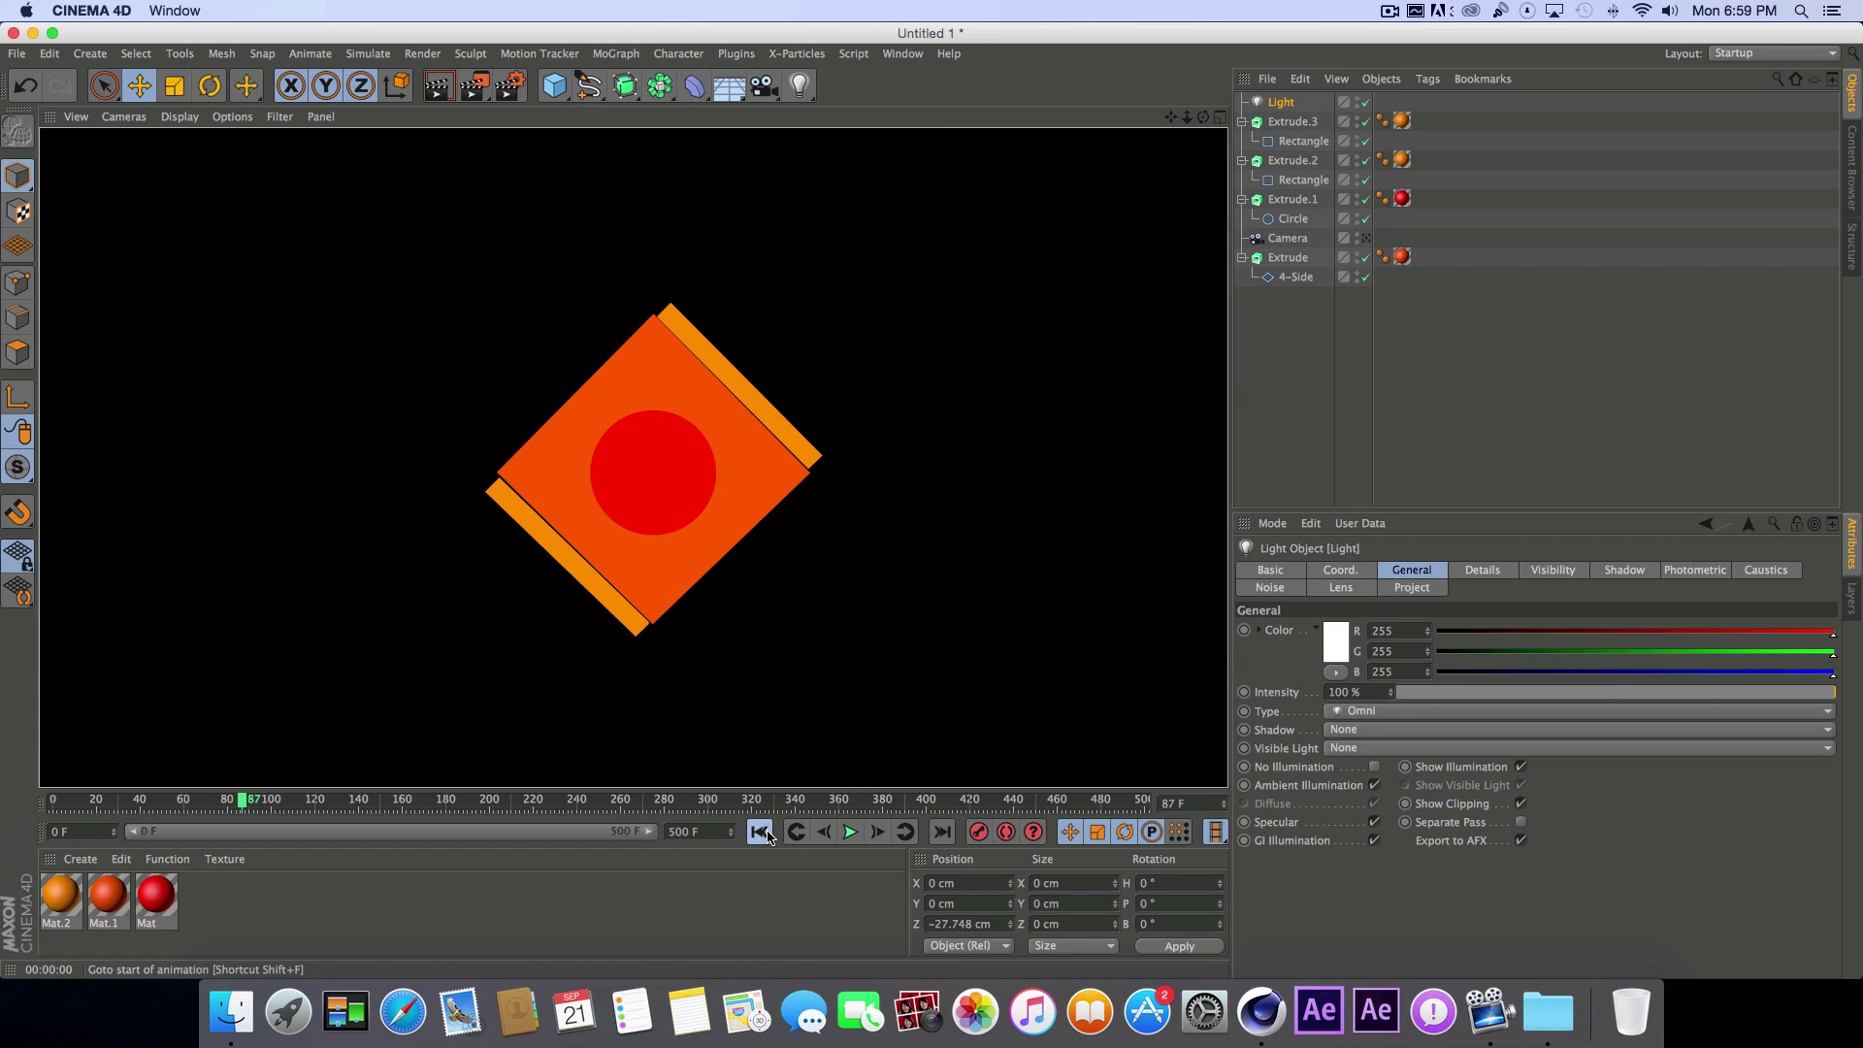
Step: Play the lit animation from the start and stop it at frame 43
click(759, 832)
click(850, 831)
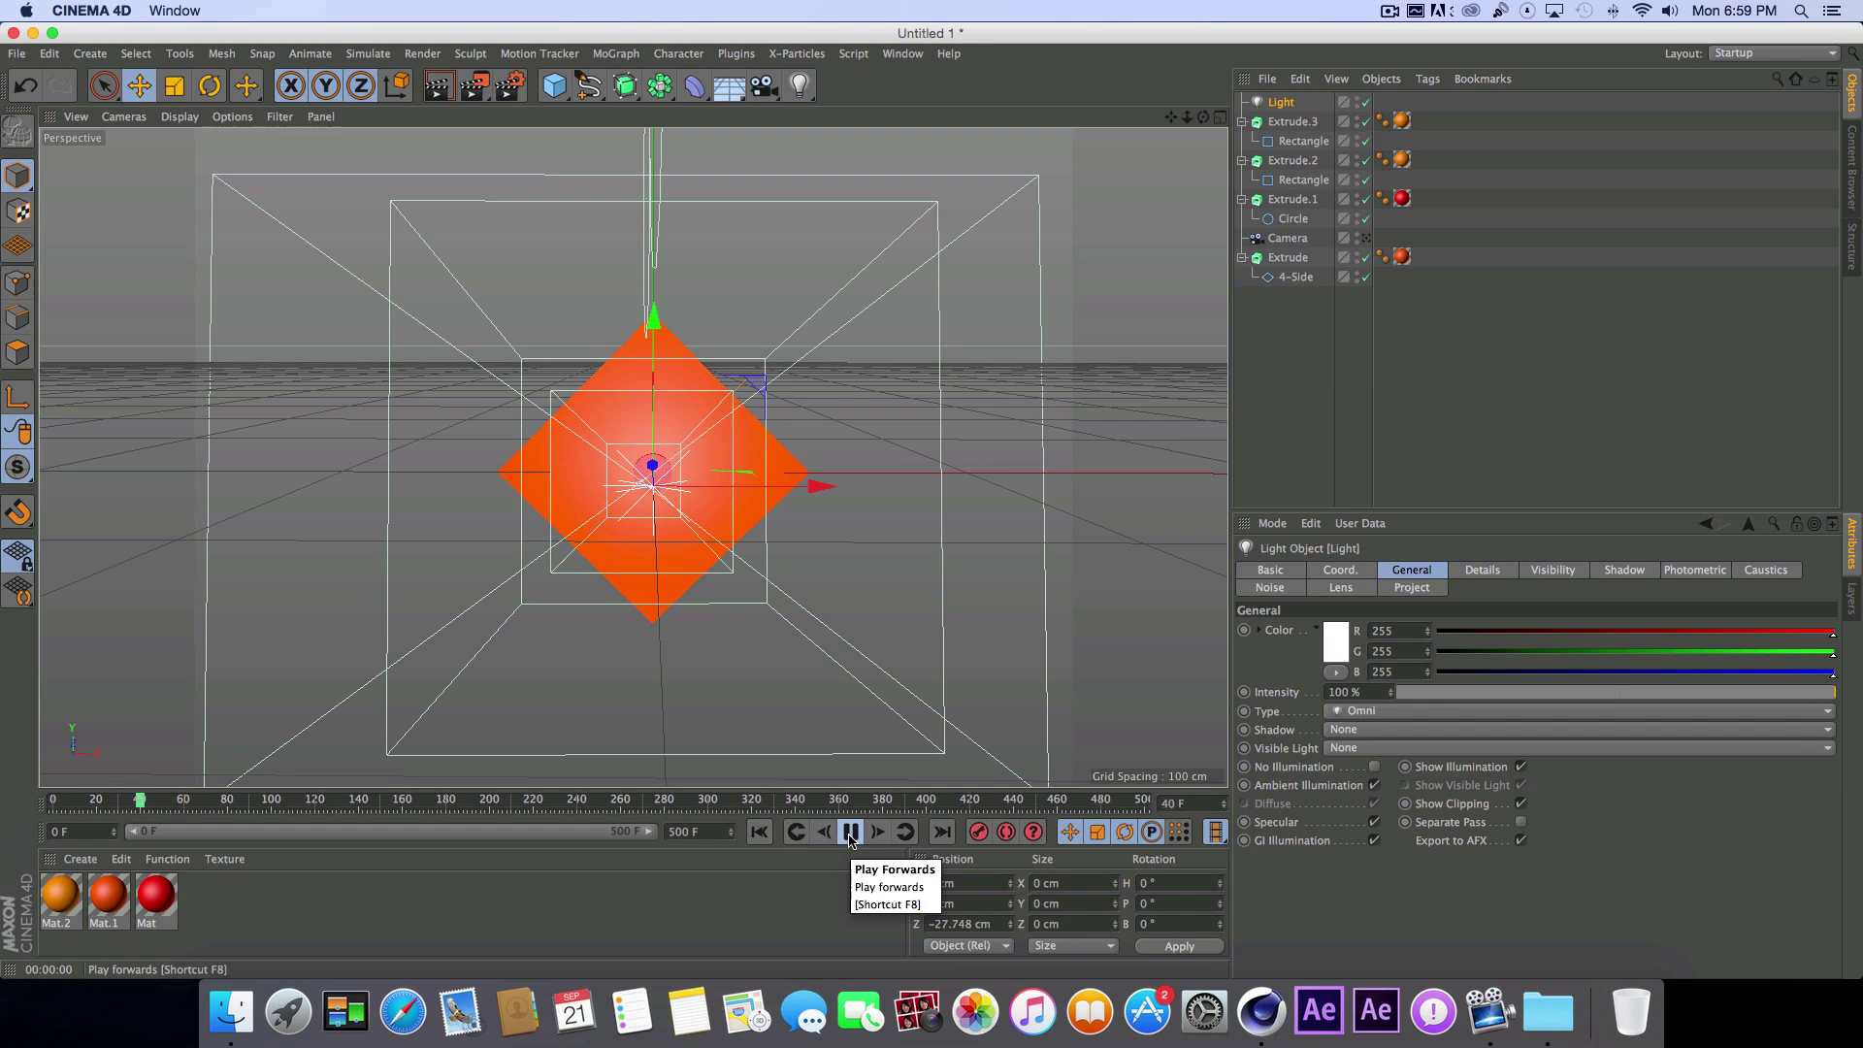
click(850, 831)
Step: Review the Anti-Aliasing, Save and Output pages of the render settings, and close them
click(525, 84)
drag(504, 41, 790, 134)
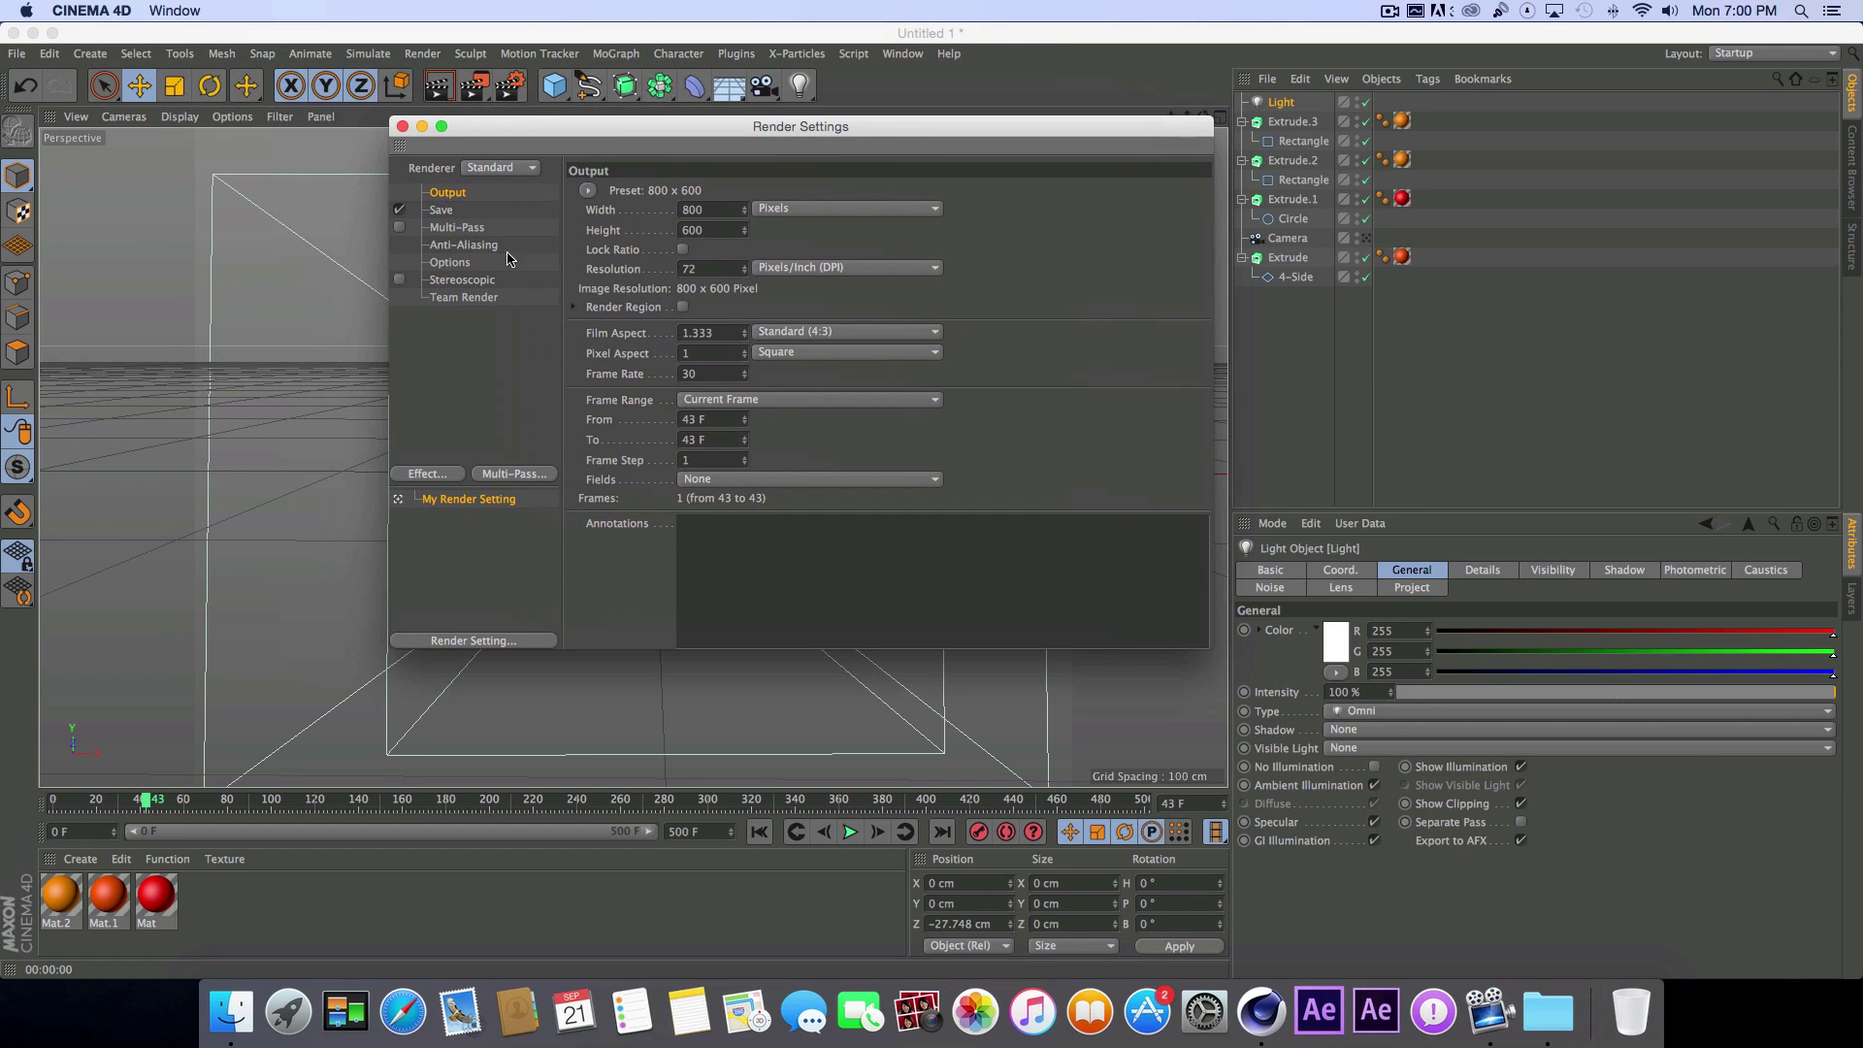
click(463, 245)
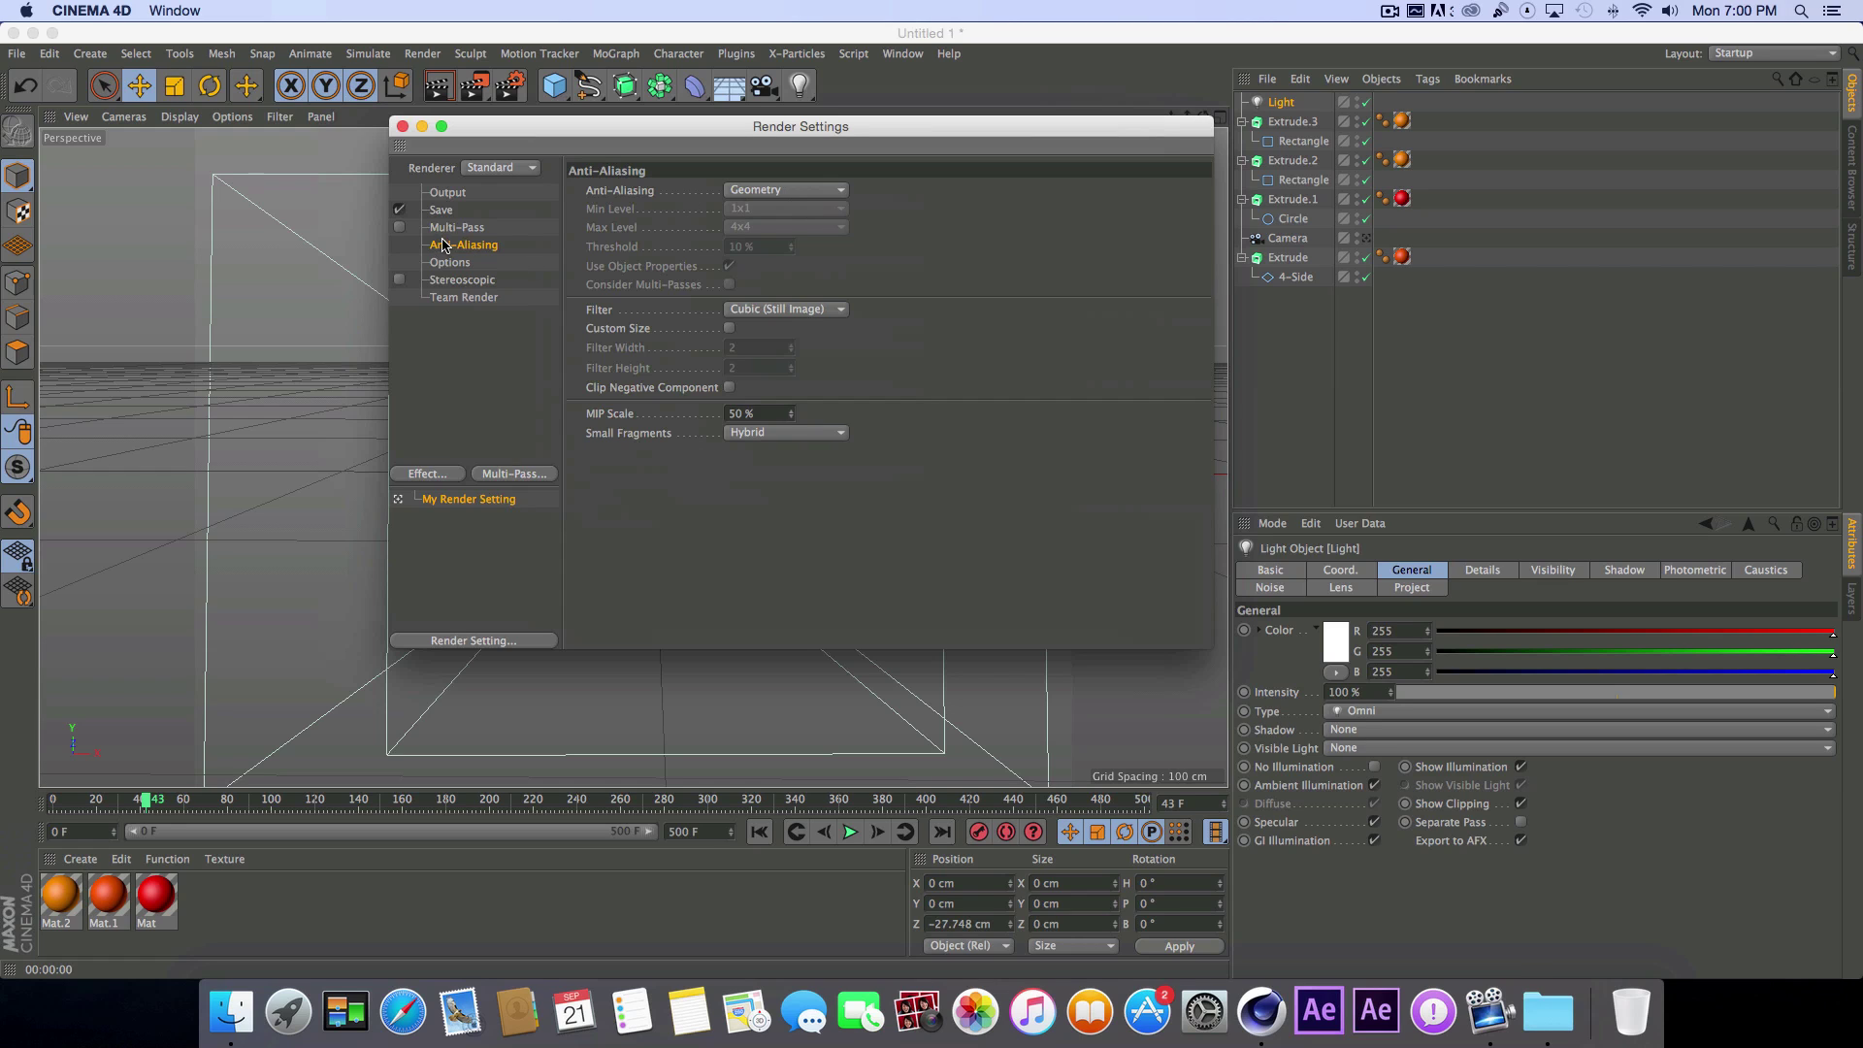
click(458, 213)
click(466, 196)
click(401, 126)
Step: Continue playback to frame 91 and render the view, and replay the animation from the start to frame 121
click(851, 833)
click(851, 832)
key(ctrl+r)
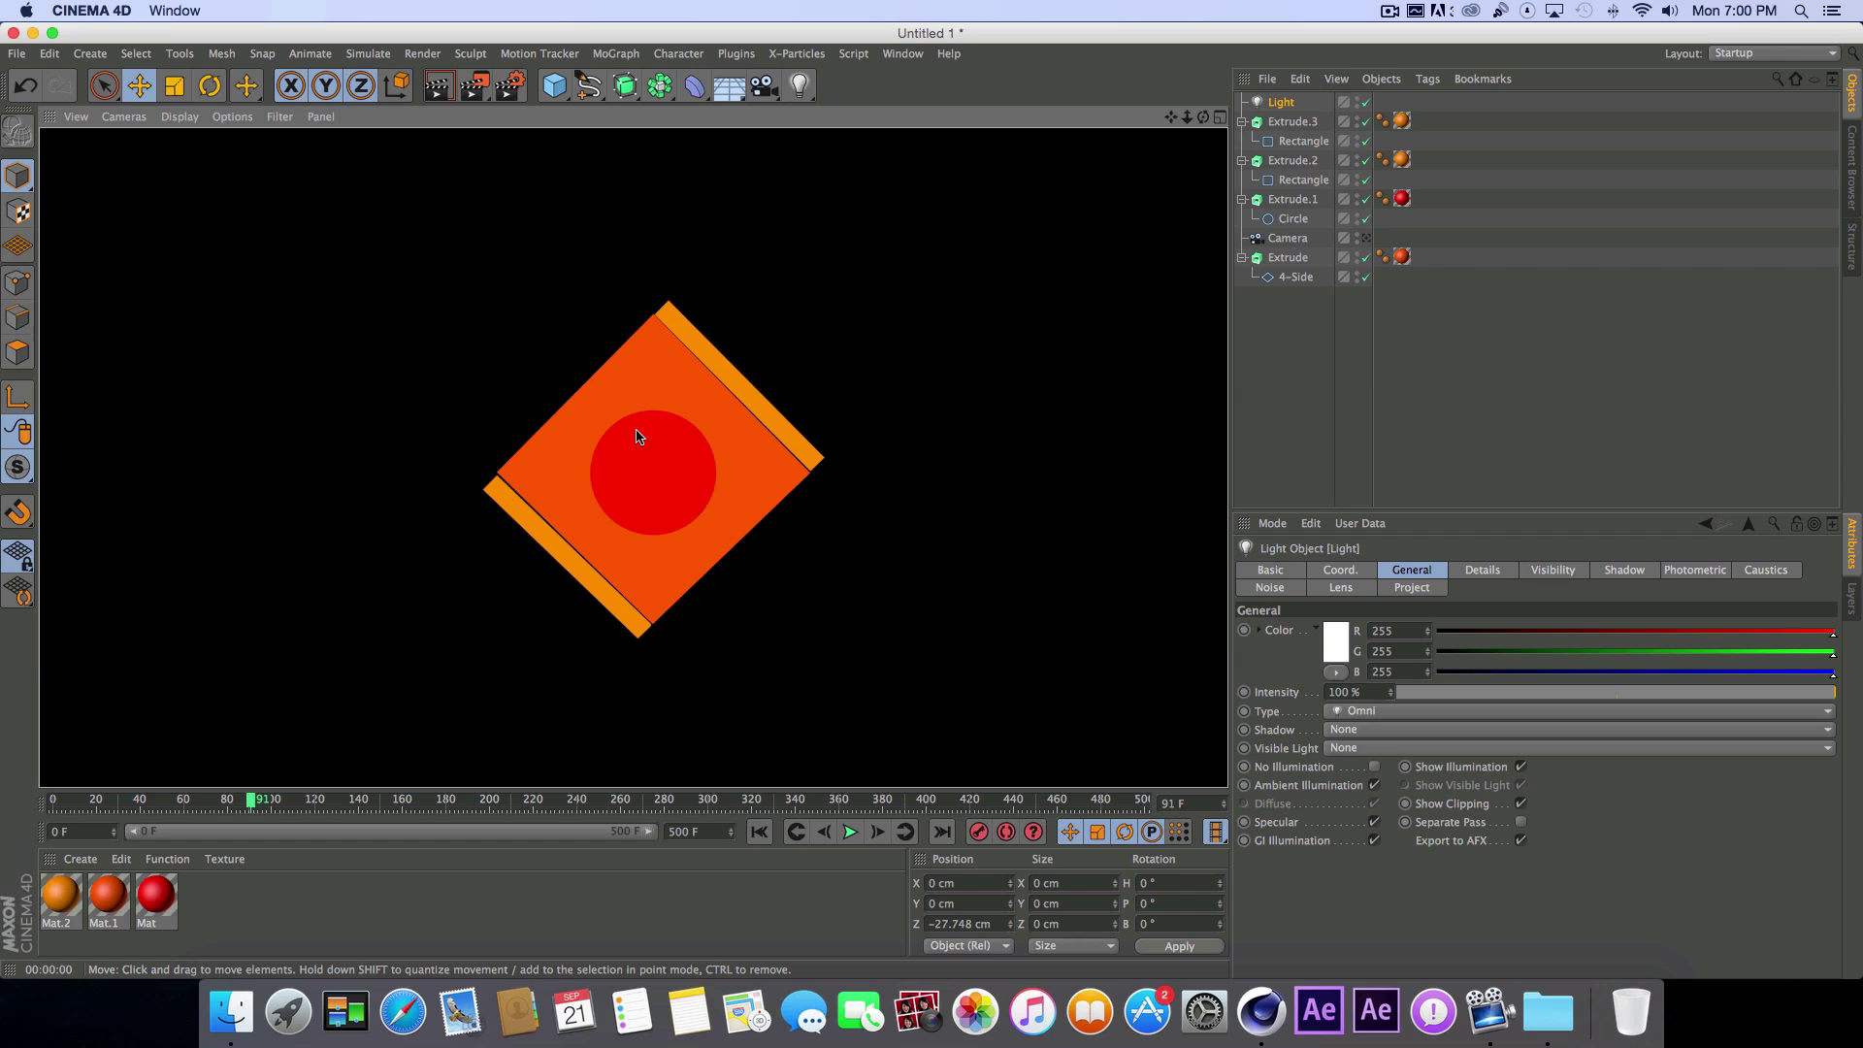
click(759, 832)
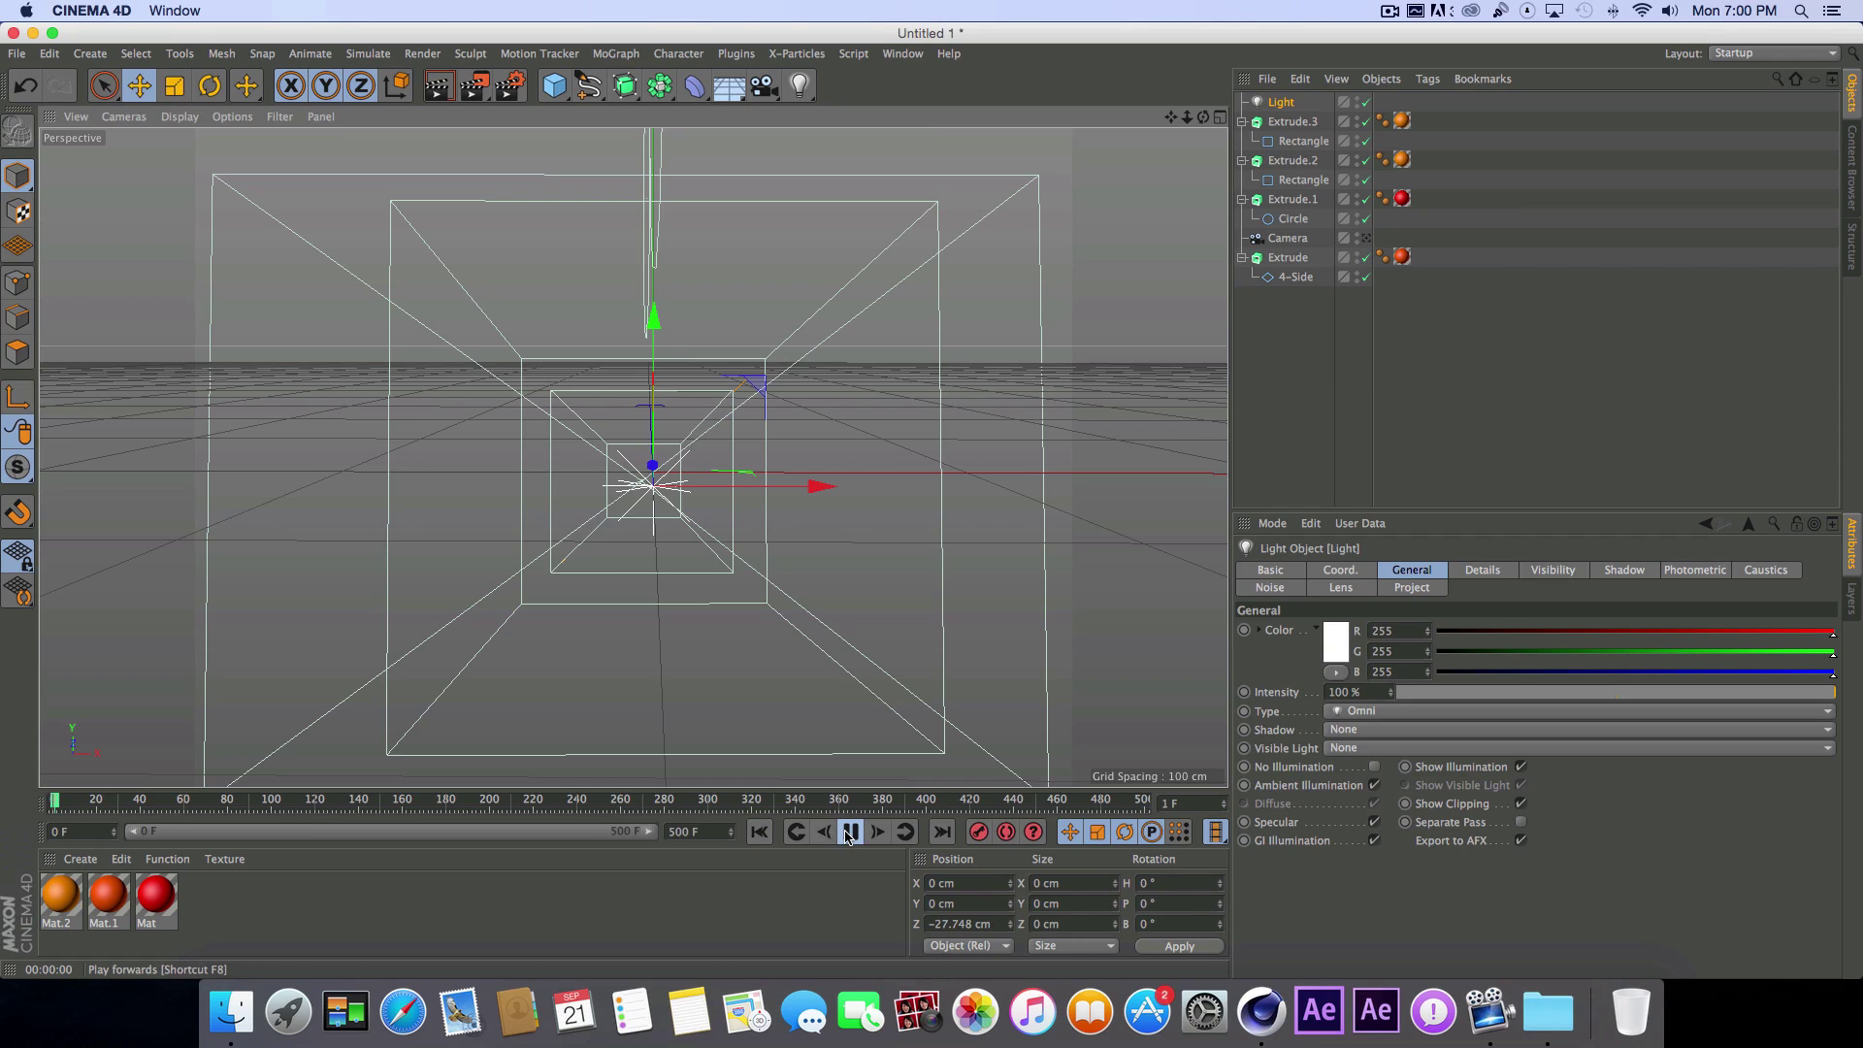
click(849, 832)
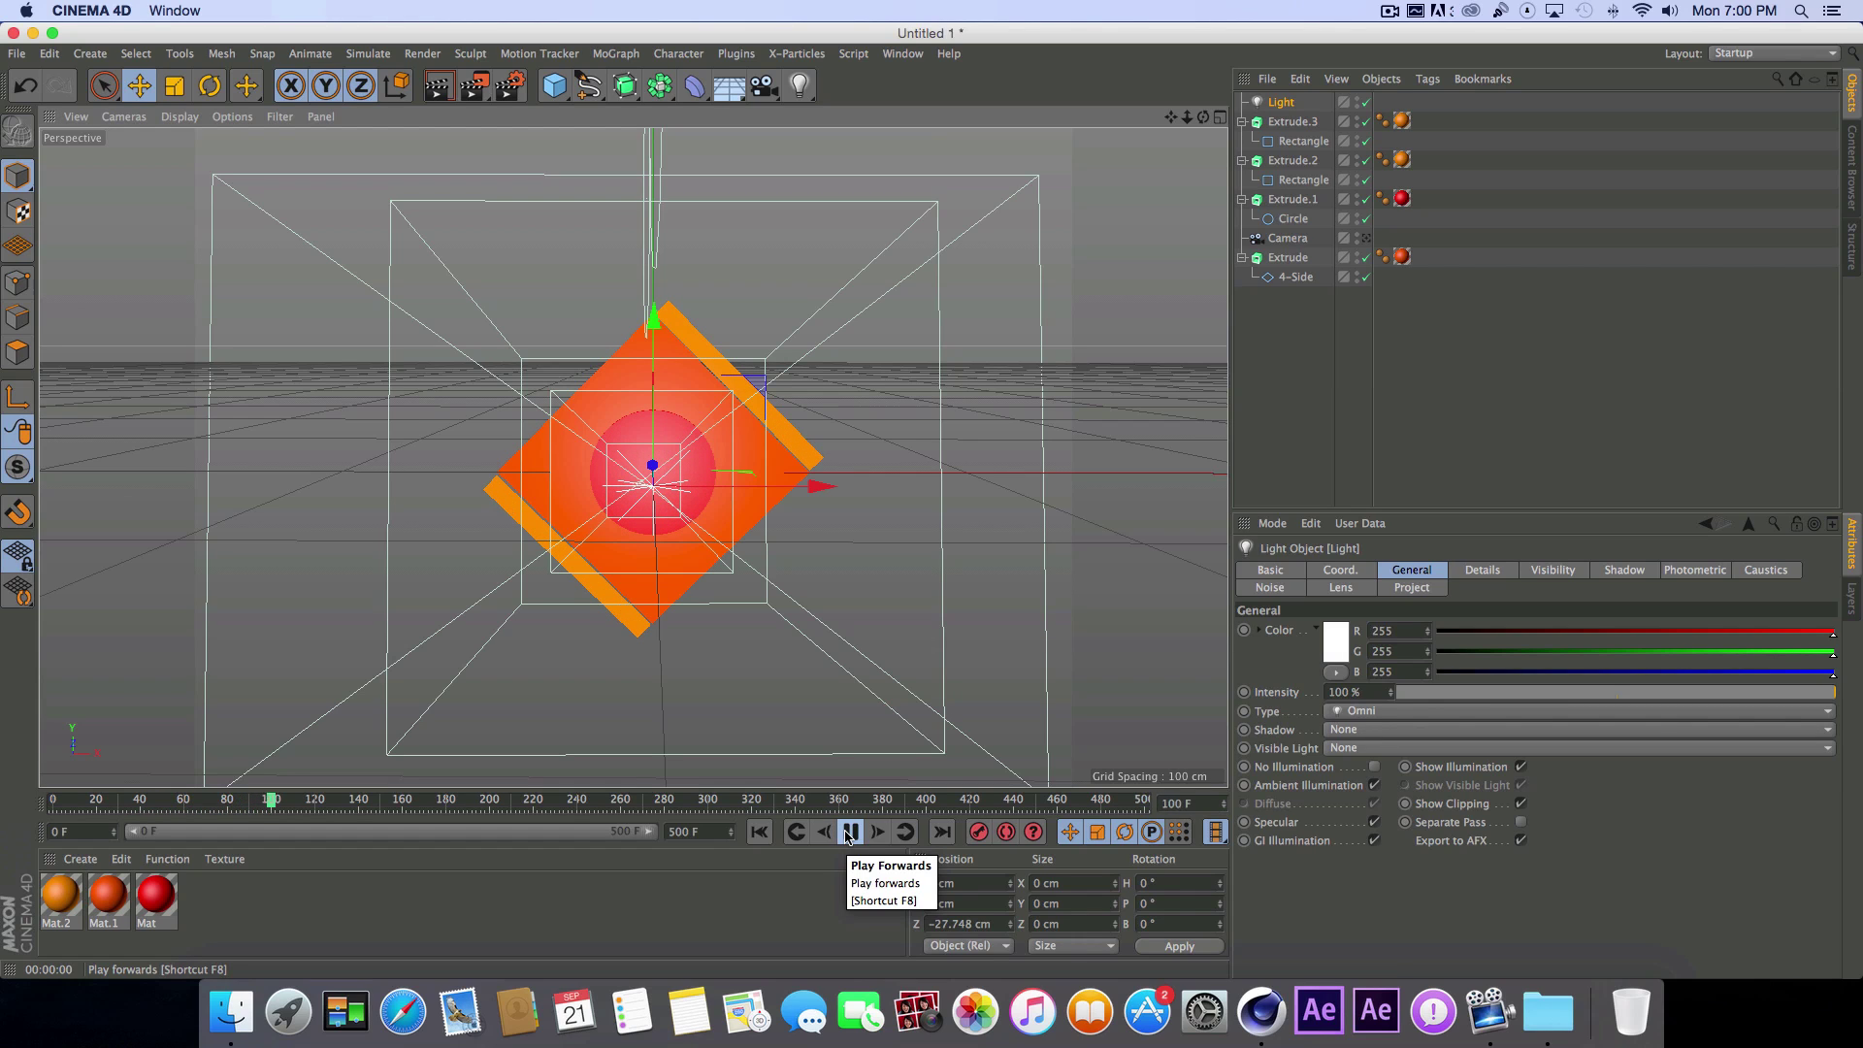
click(849, 831)
Step: Duplicate the lower-left bar, move the copy away from the diamond, and rotate its bank to about 44.7°
click(1358, 295)
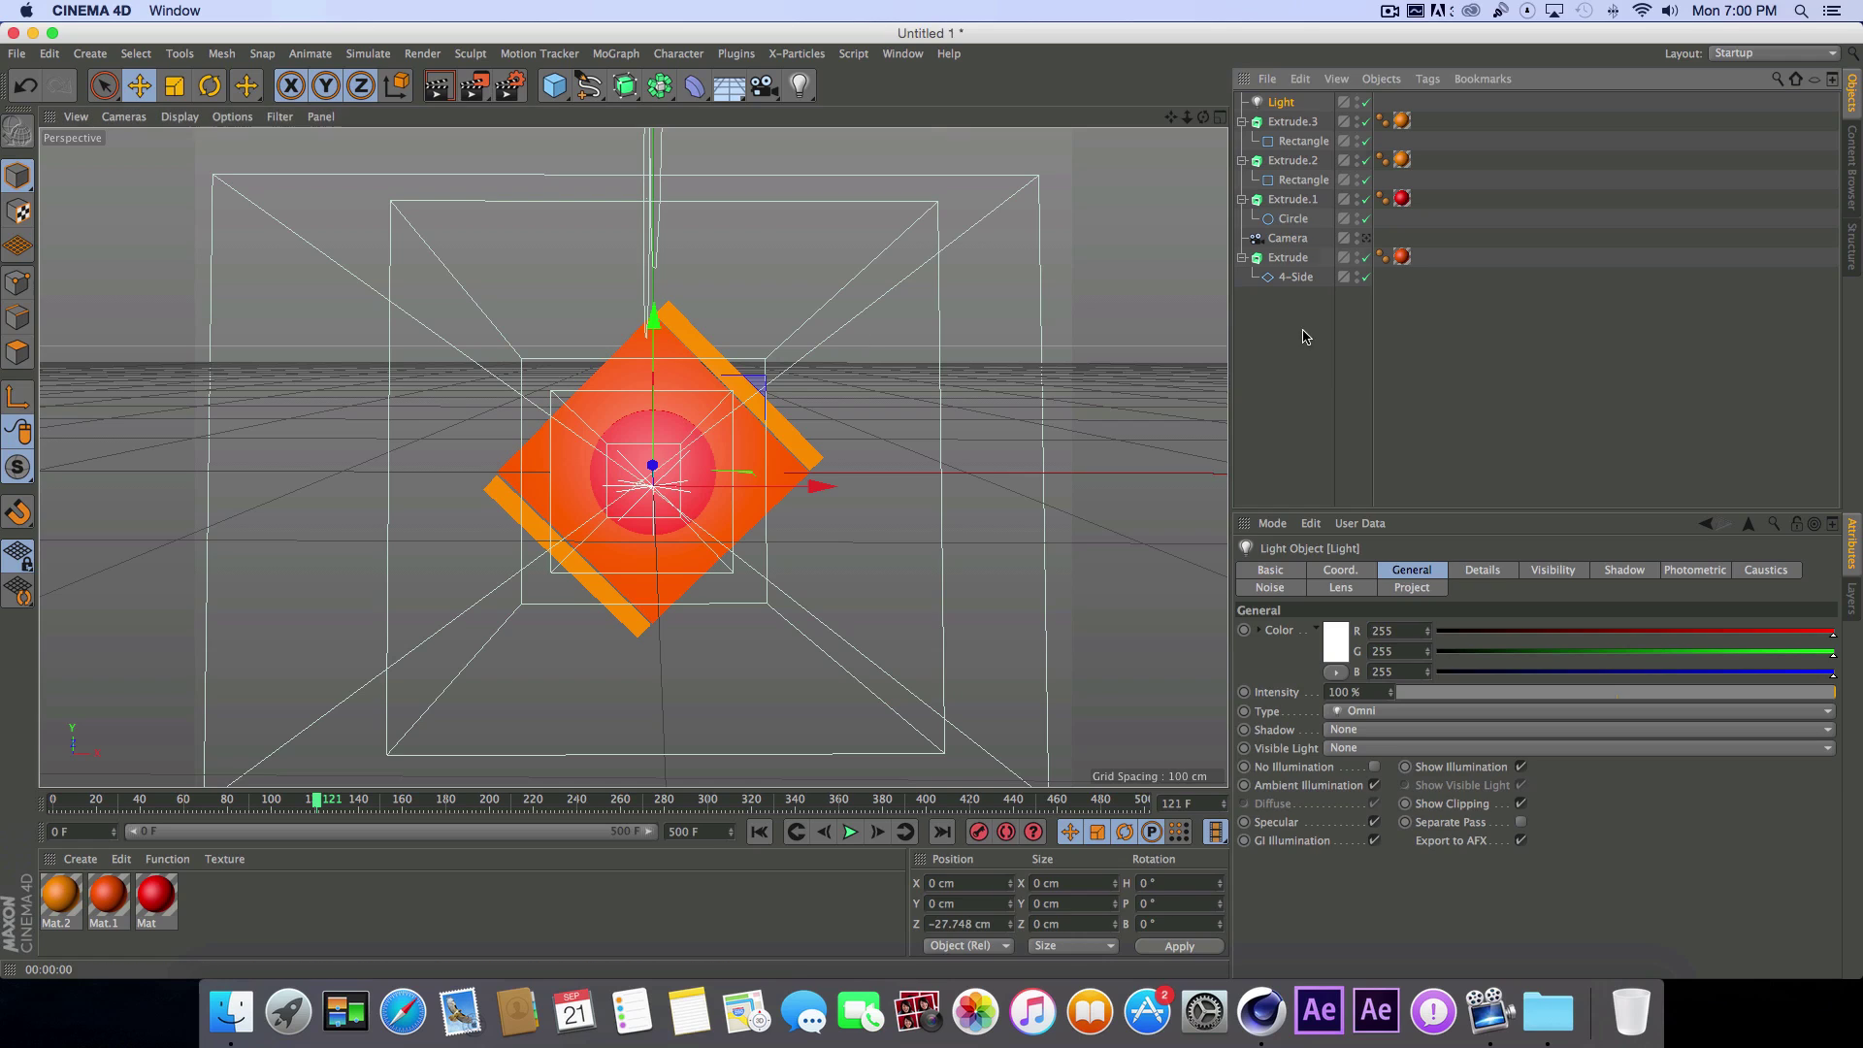
click(1291, 127)
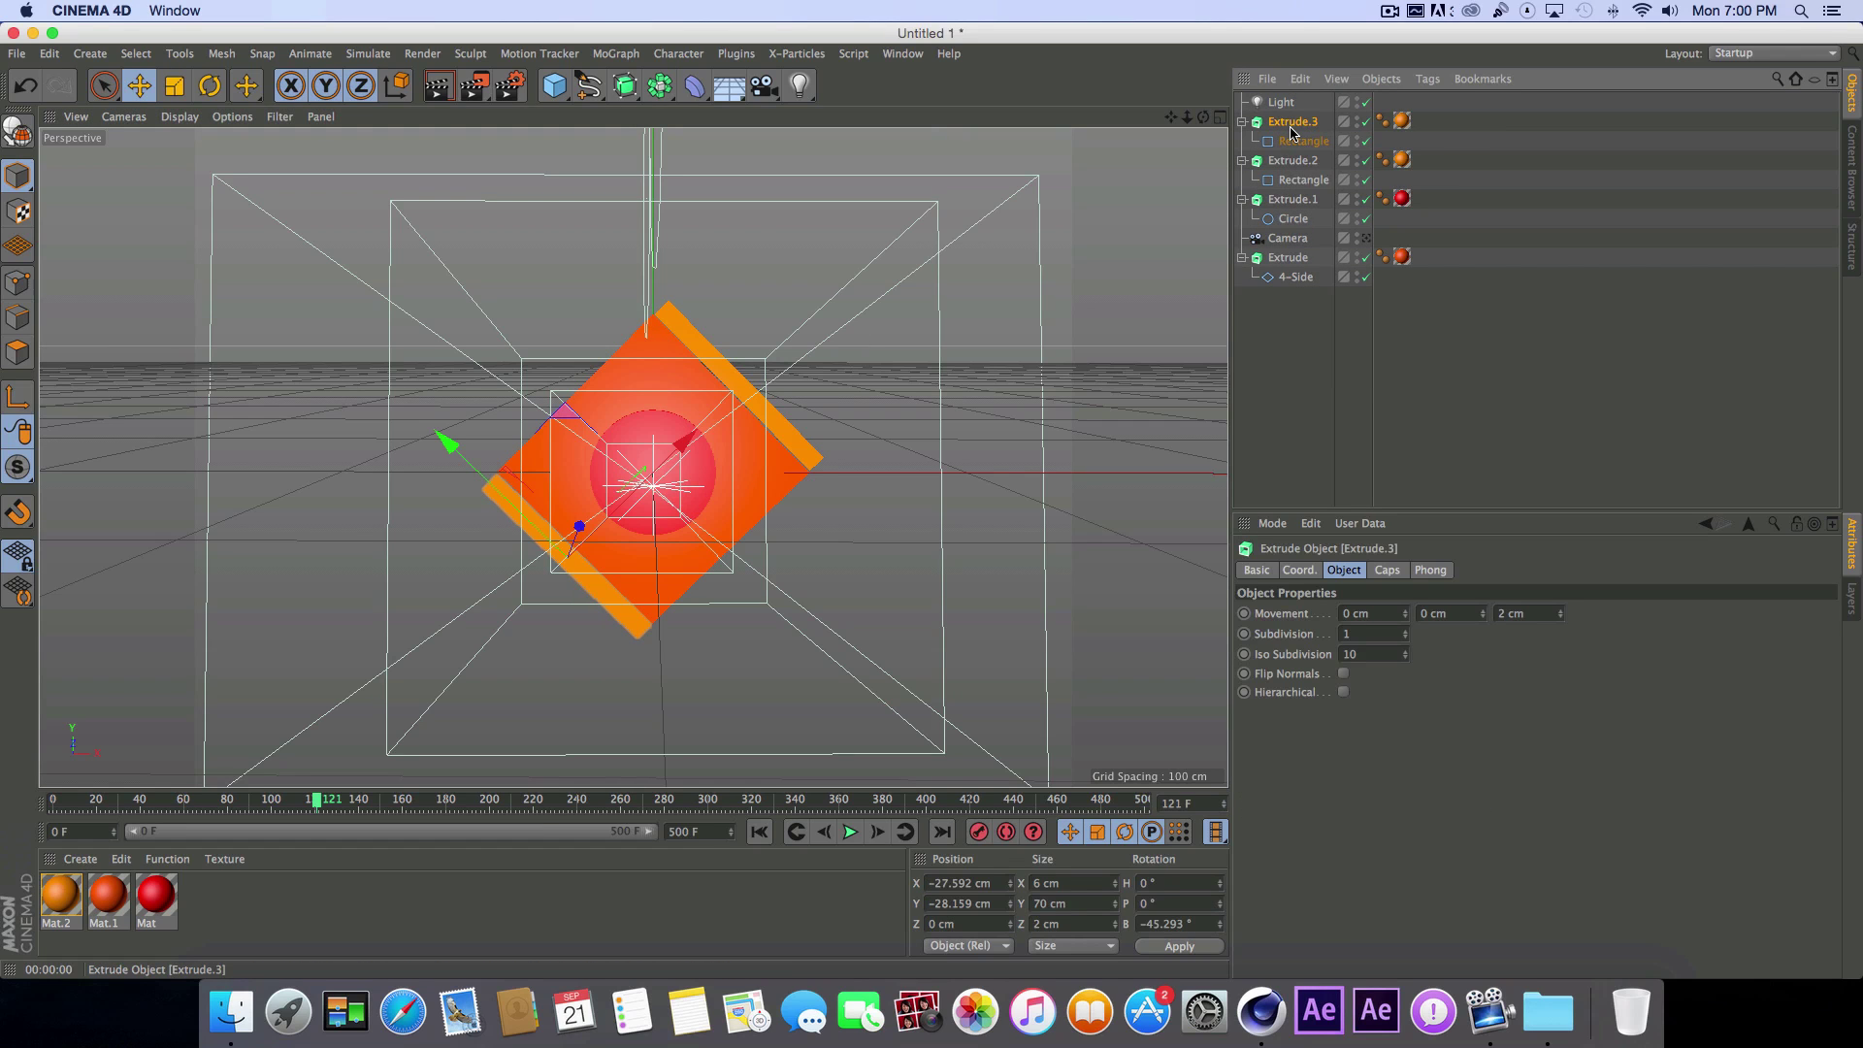
key(super+c)
key(super+v)
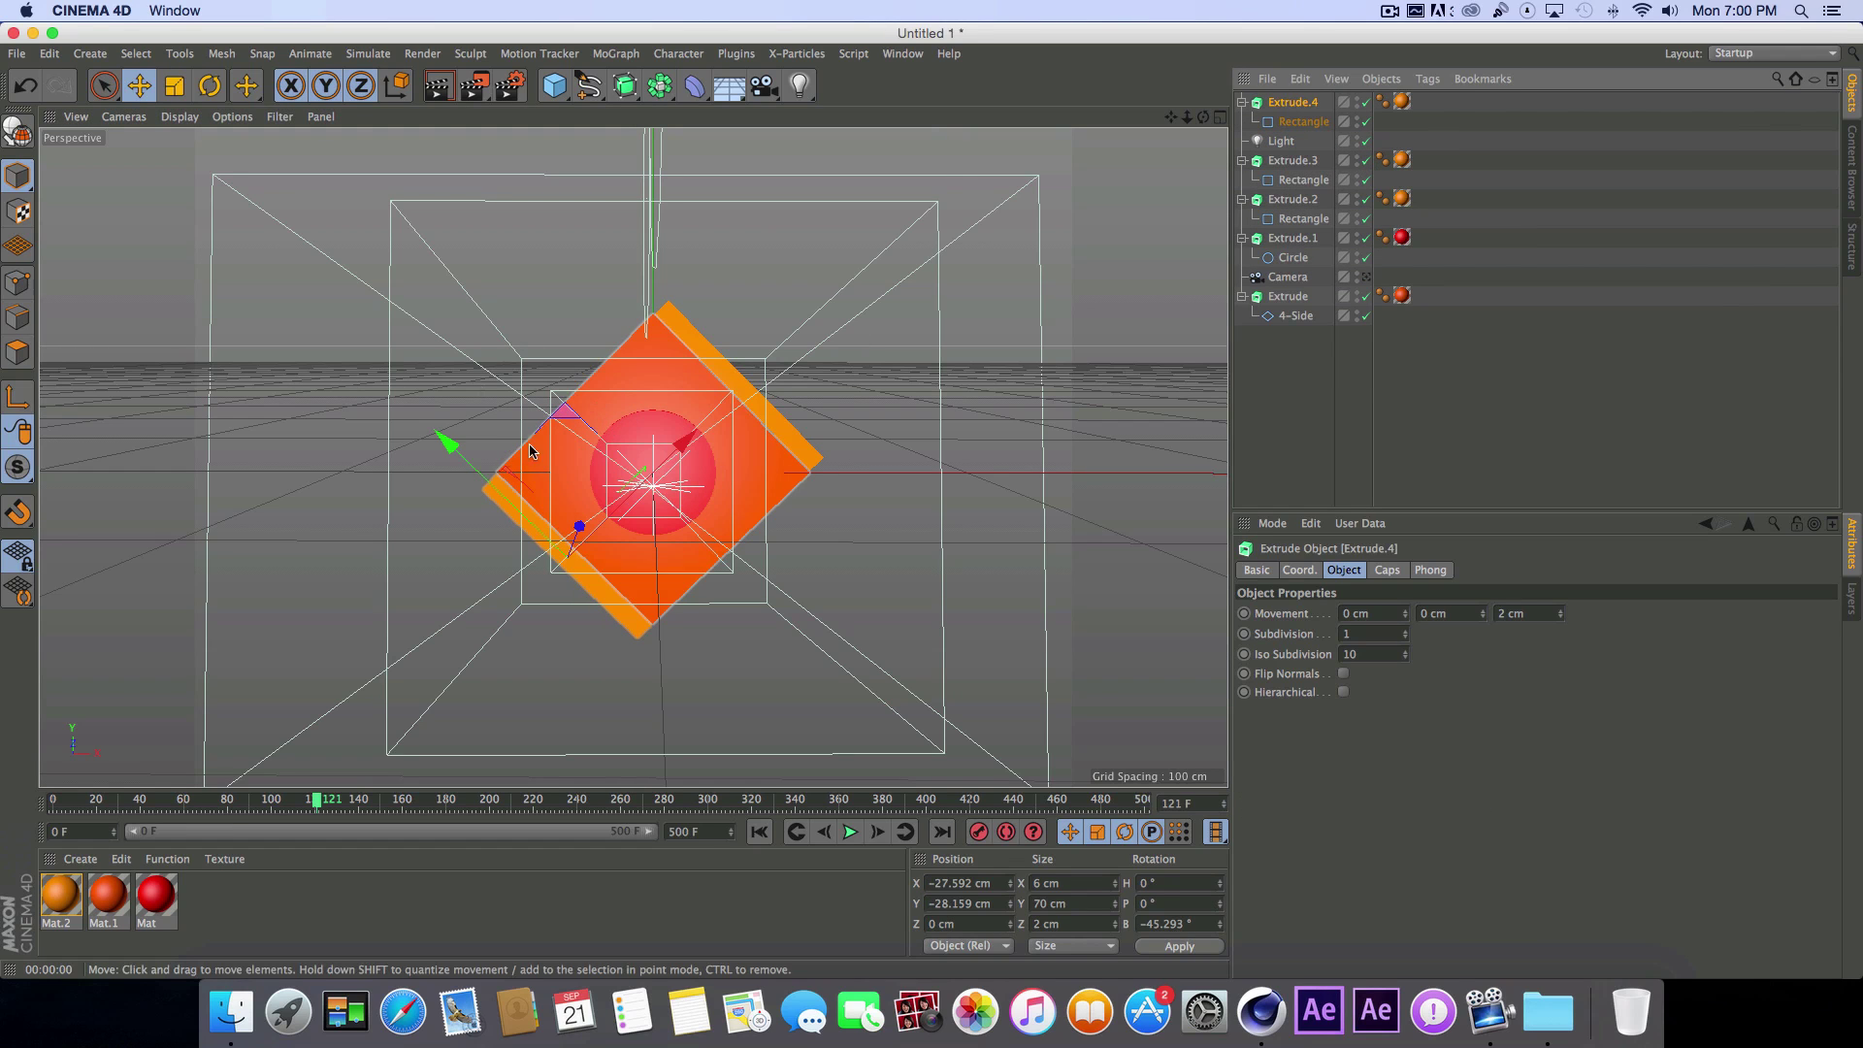
drag(444, 438, 316, 293)
click(209, 85)
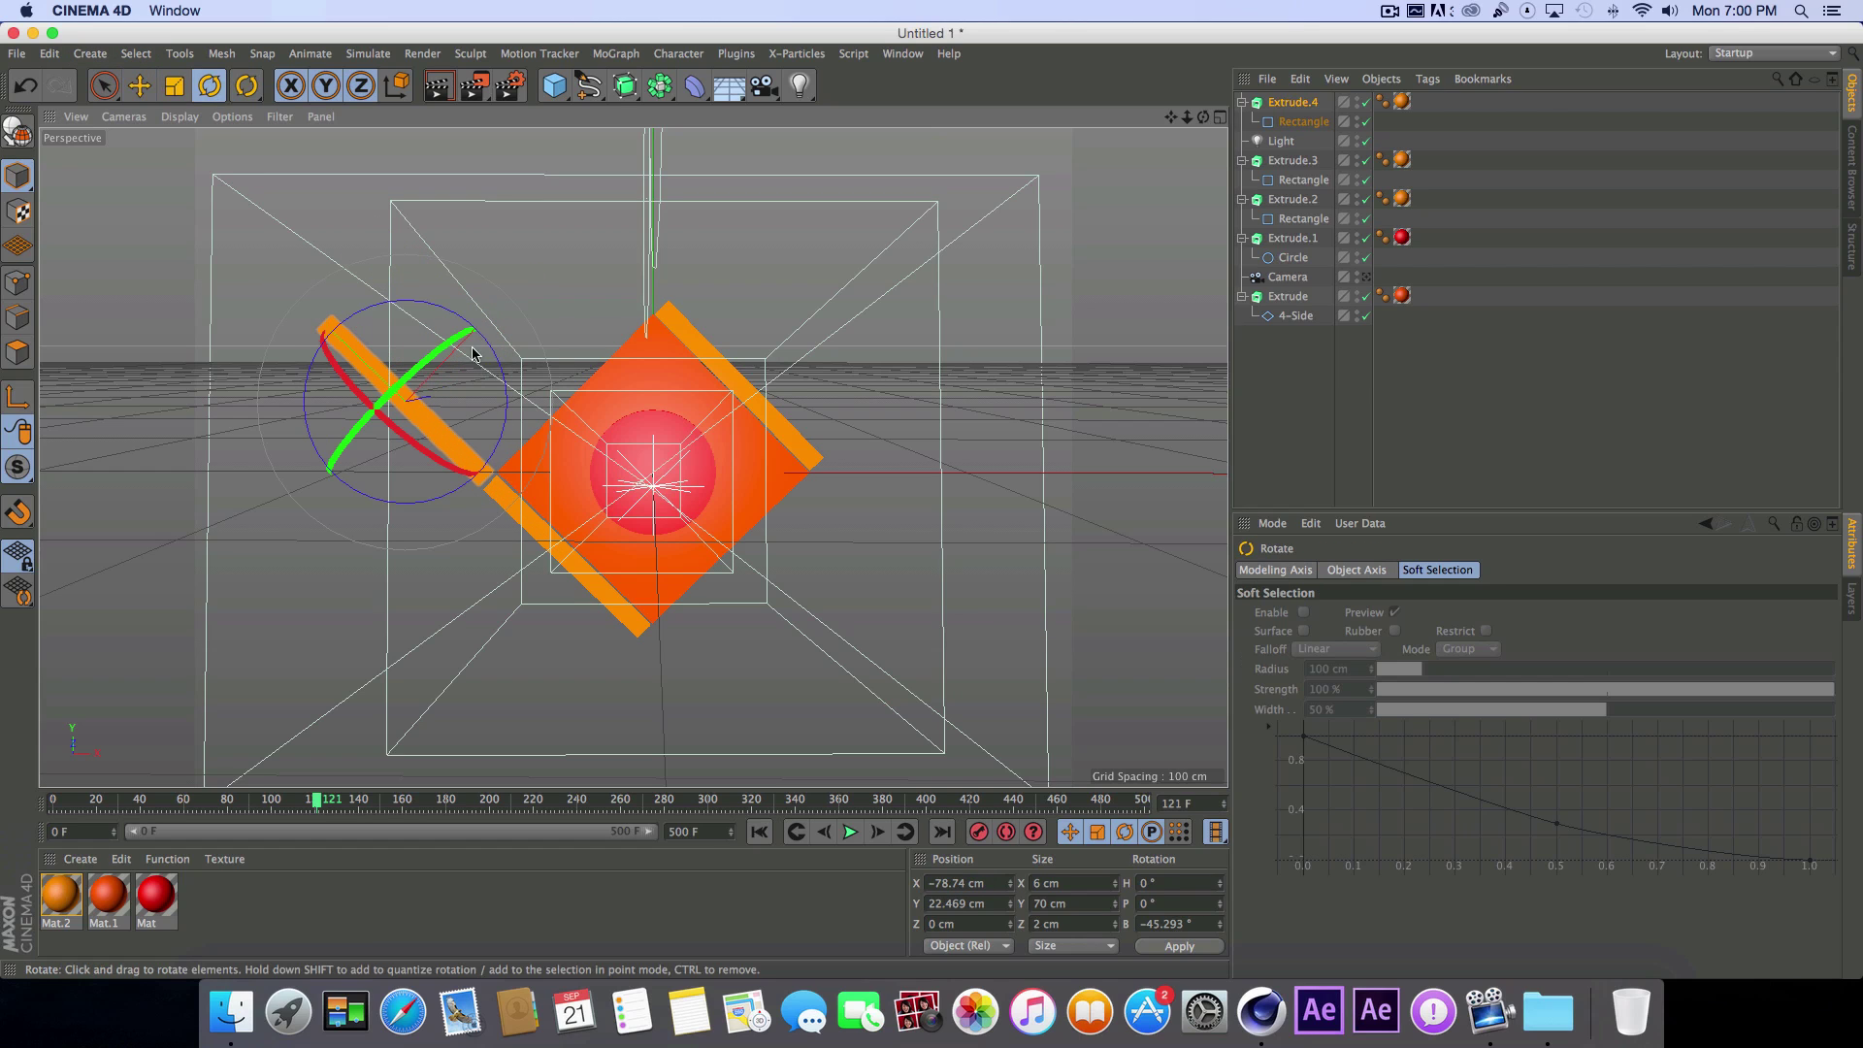
drag(482, 339, 485, 490)
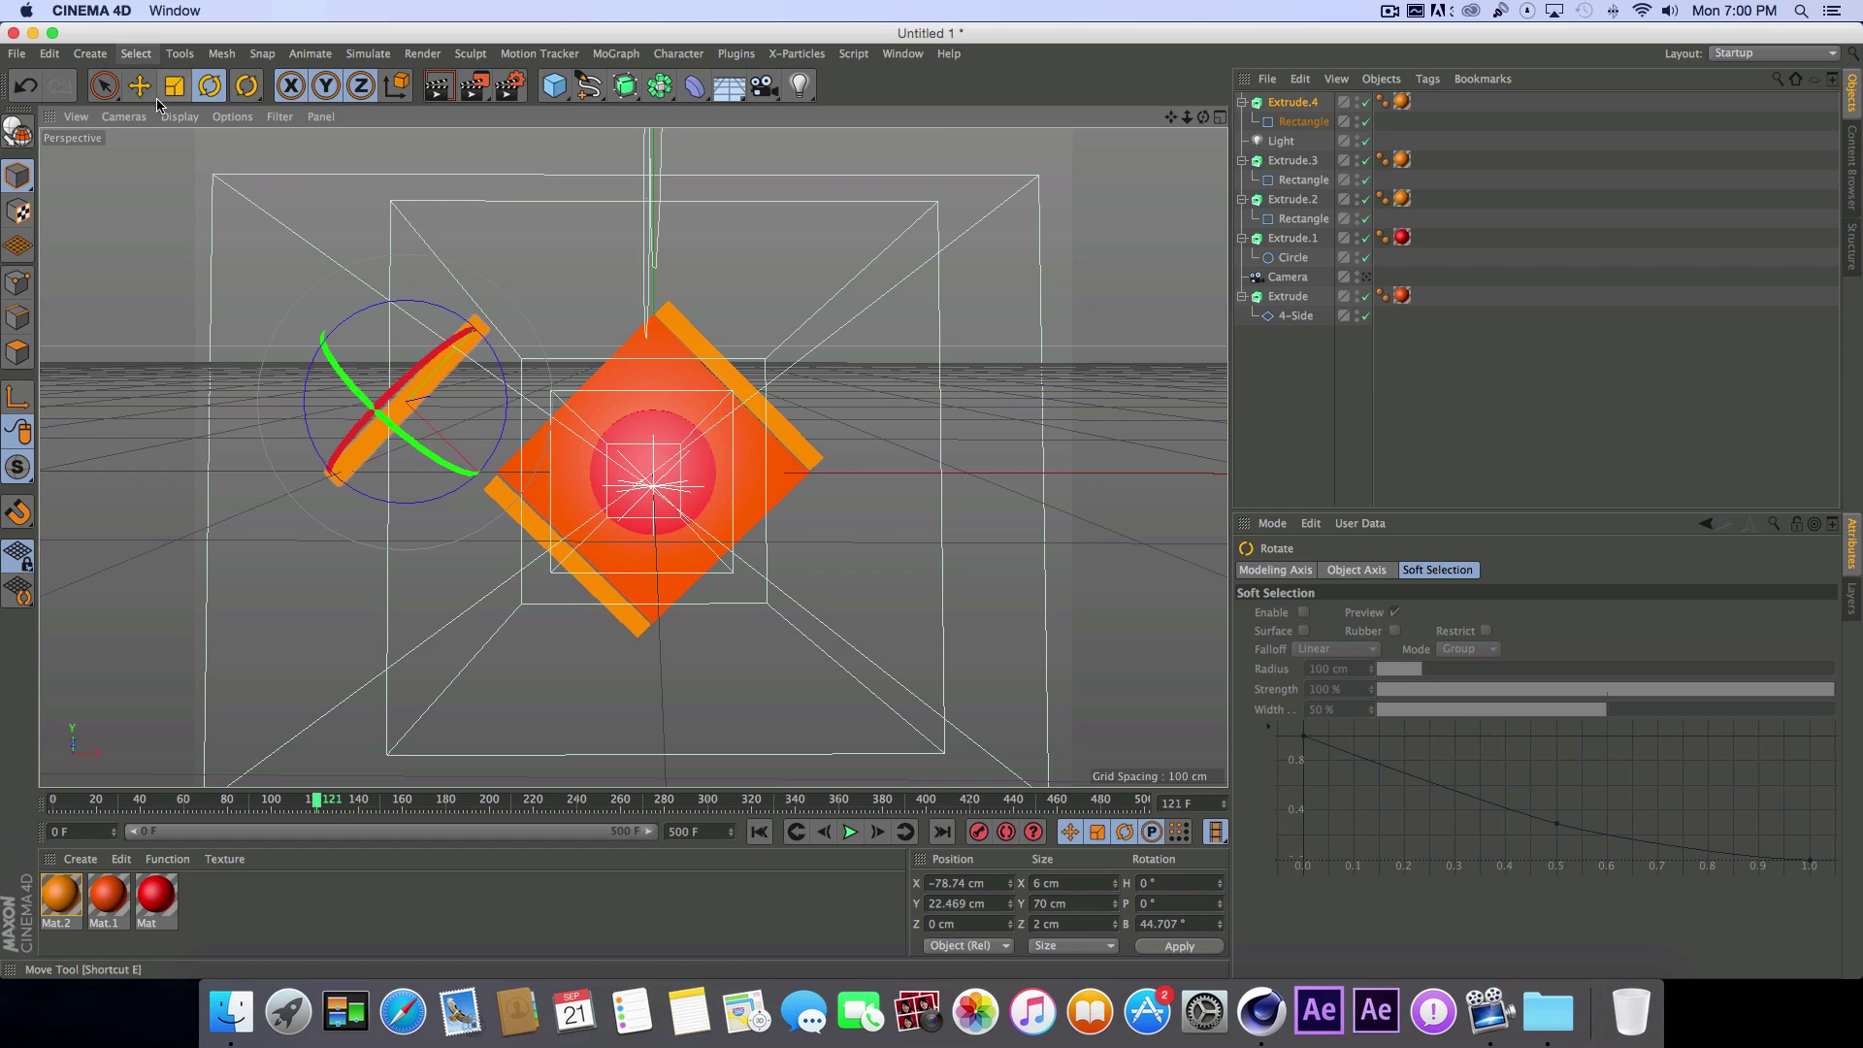
Step: Move the rotated bar onto the diamond's upper-left edge, at about X -28.22 cm, Y 27.58 cm
key(e)
drag(516, 290, 611, 237)
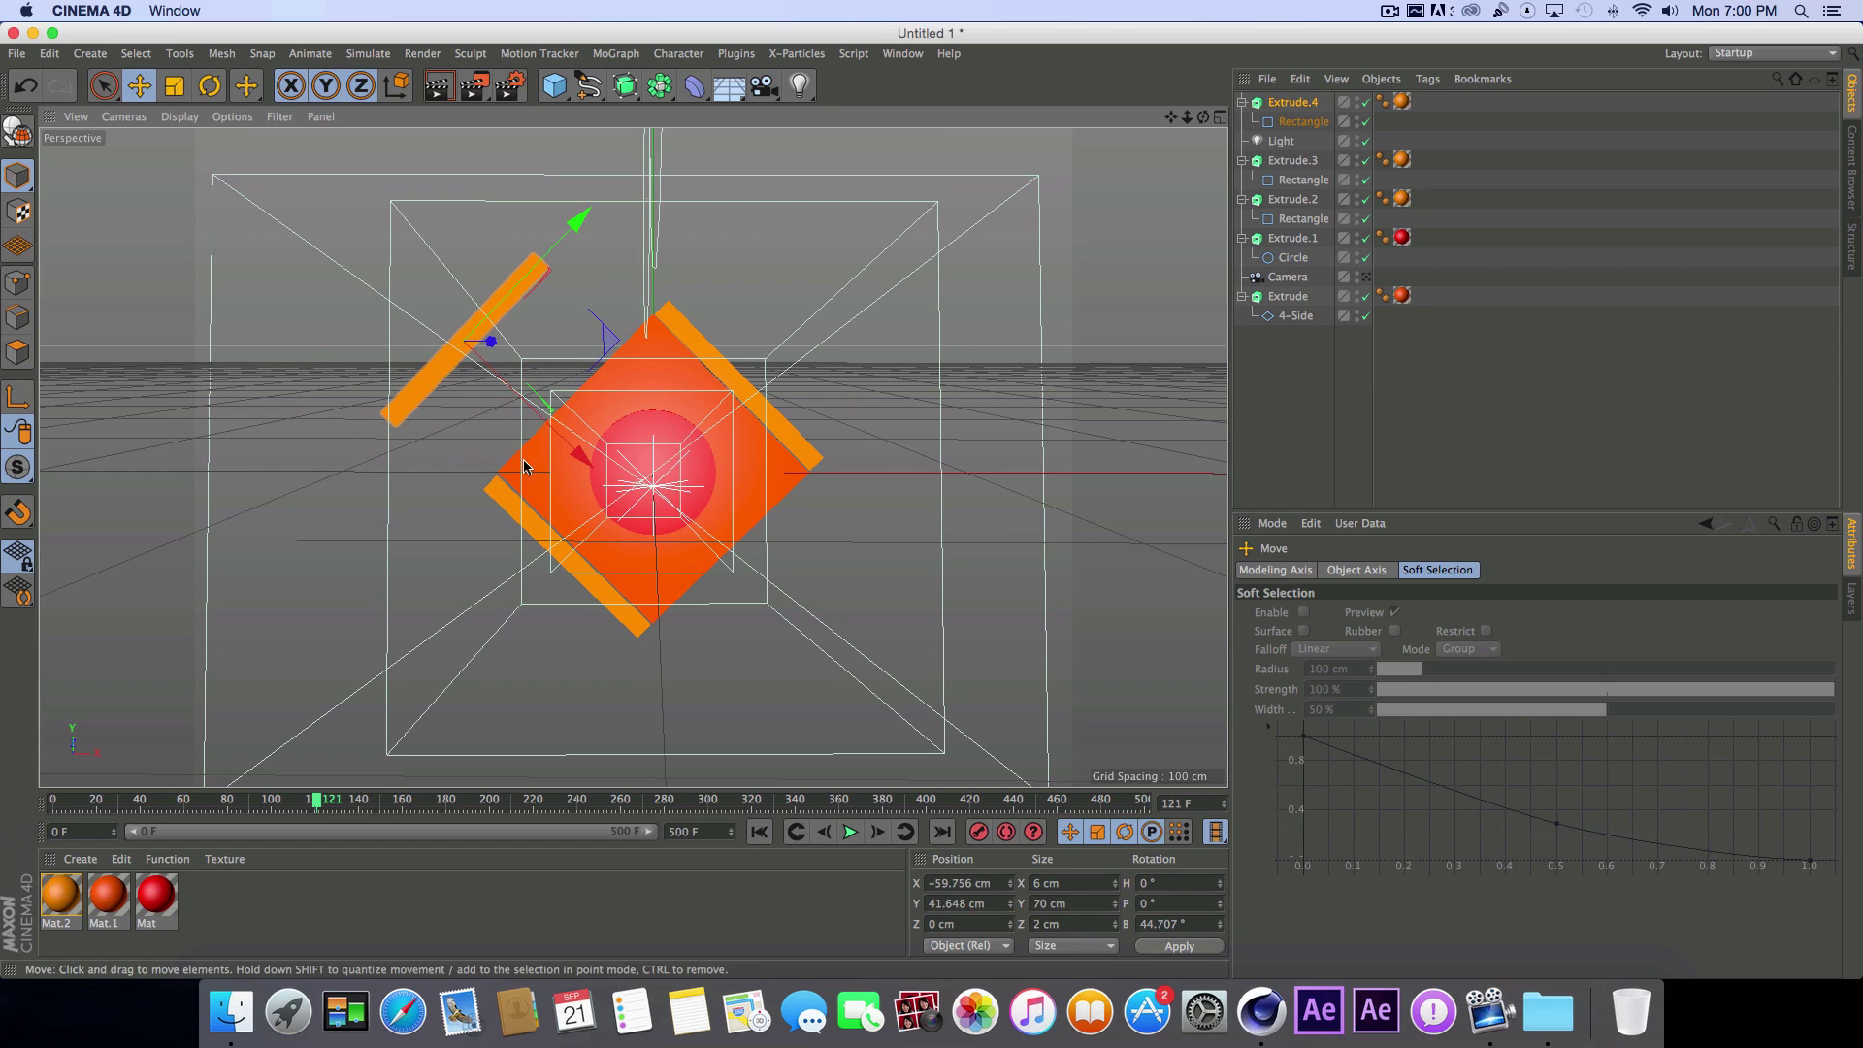
drag(585, 457, 661, 525)
drag(654, 301, 682, 288)
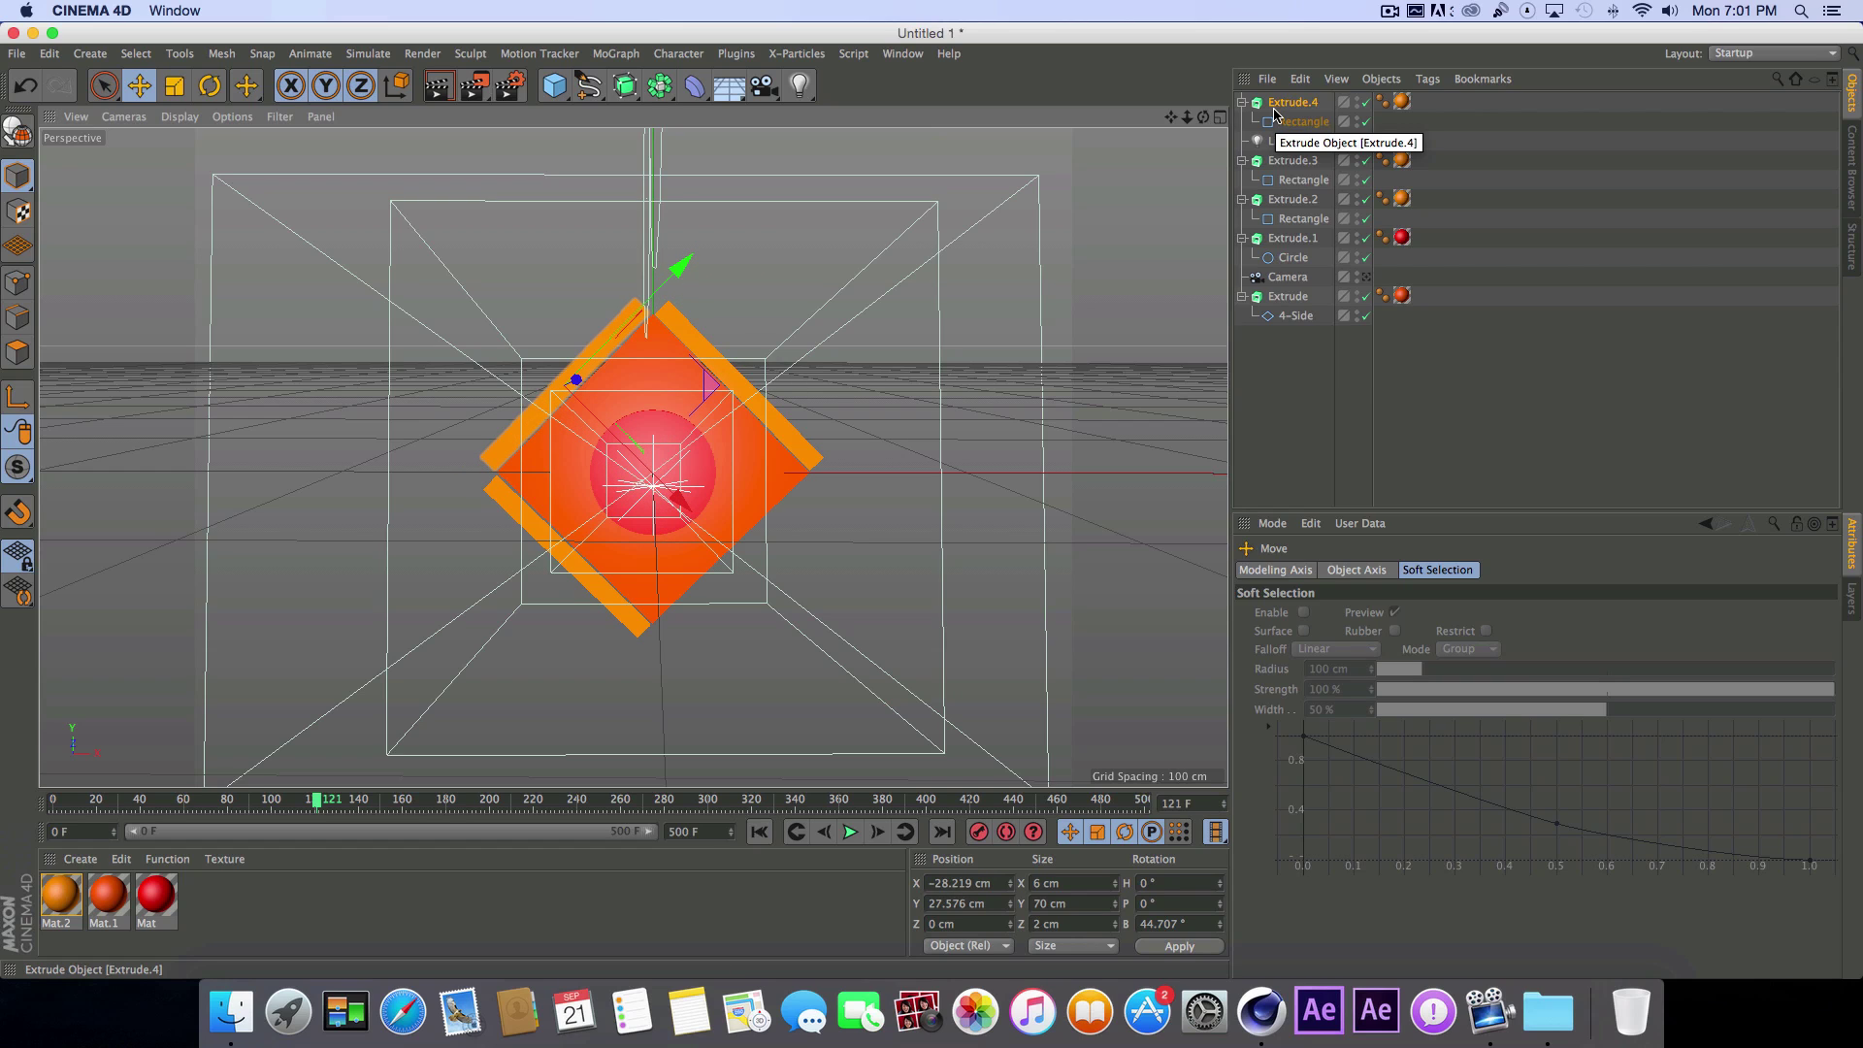
Step: Duplicate the upper-left bar and move the copy to the diamond's lower-right edge, at about X 28 cm, Y -28 cm
key(super+c)
key(super+v)
drag(682, 501, 884, 648)
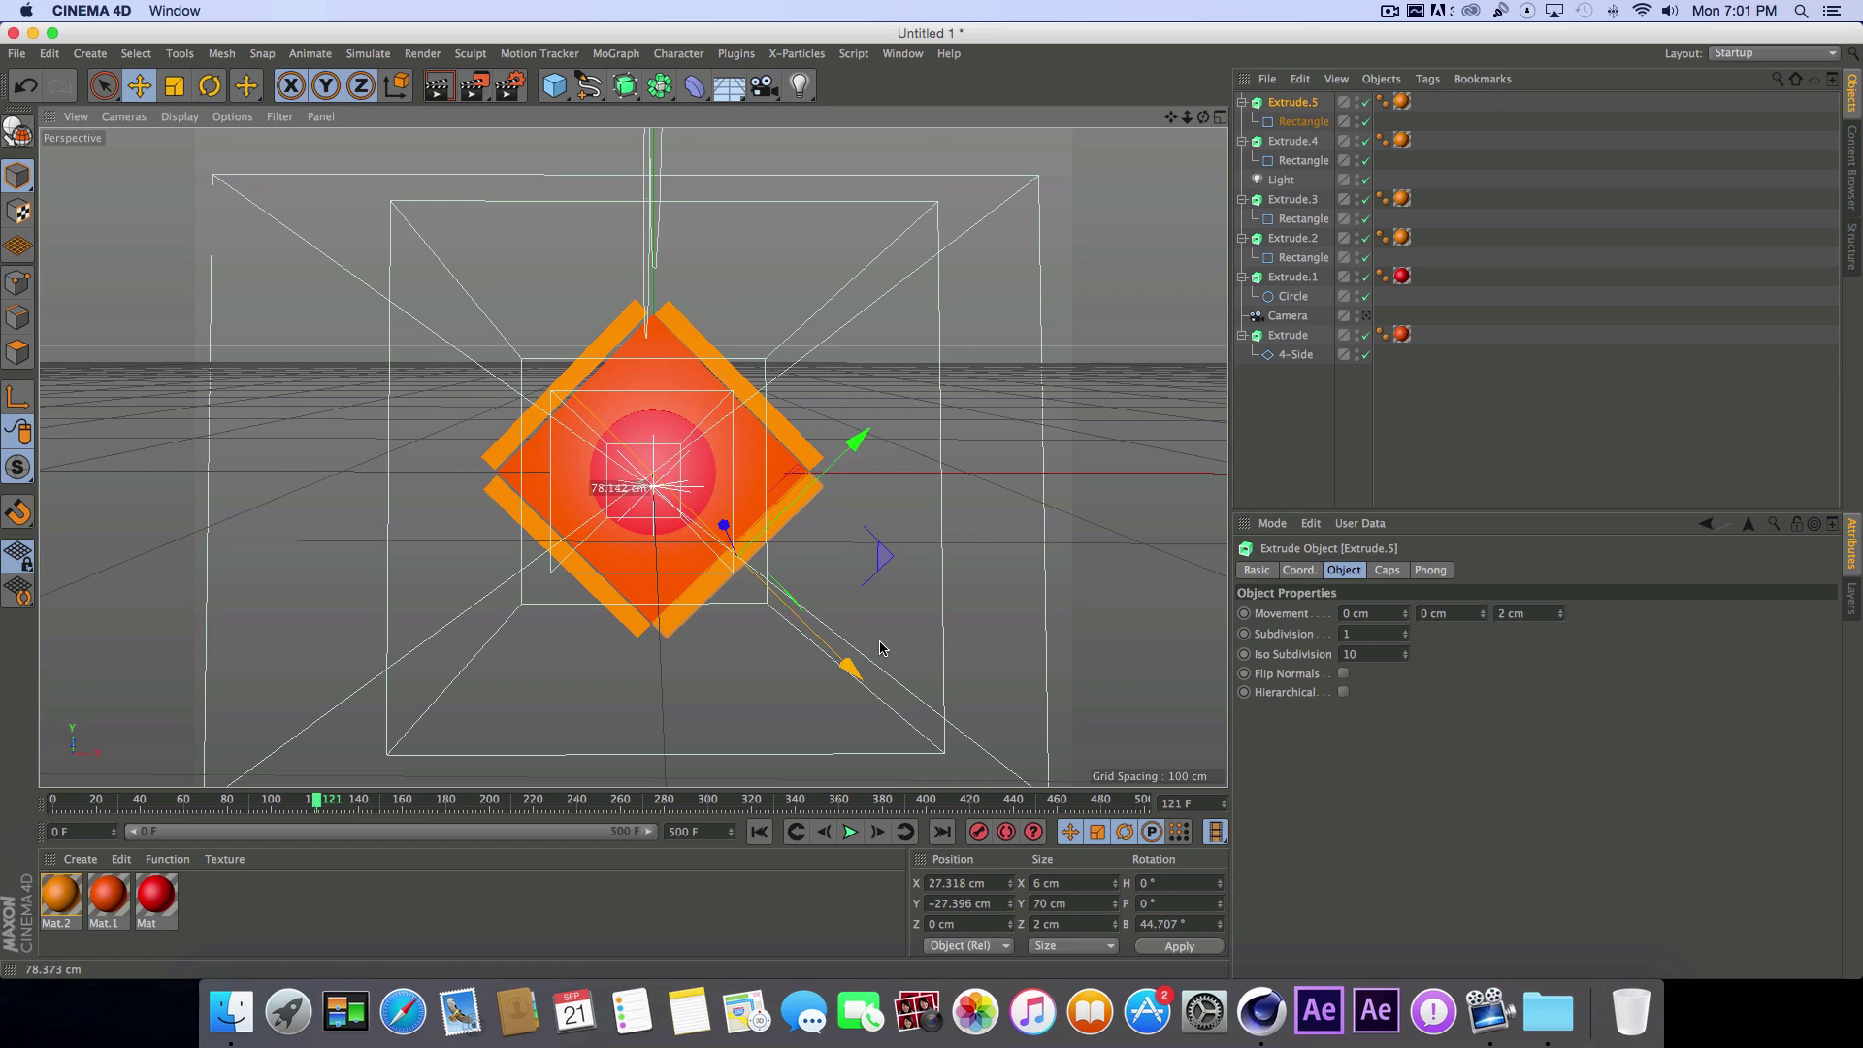
drag(883, 641, 882, 641)
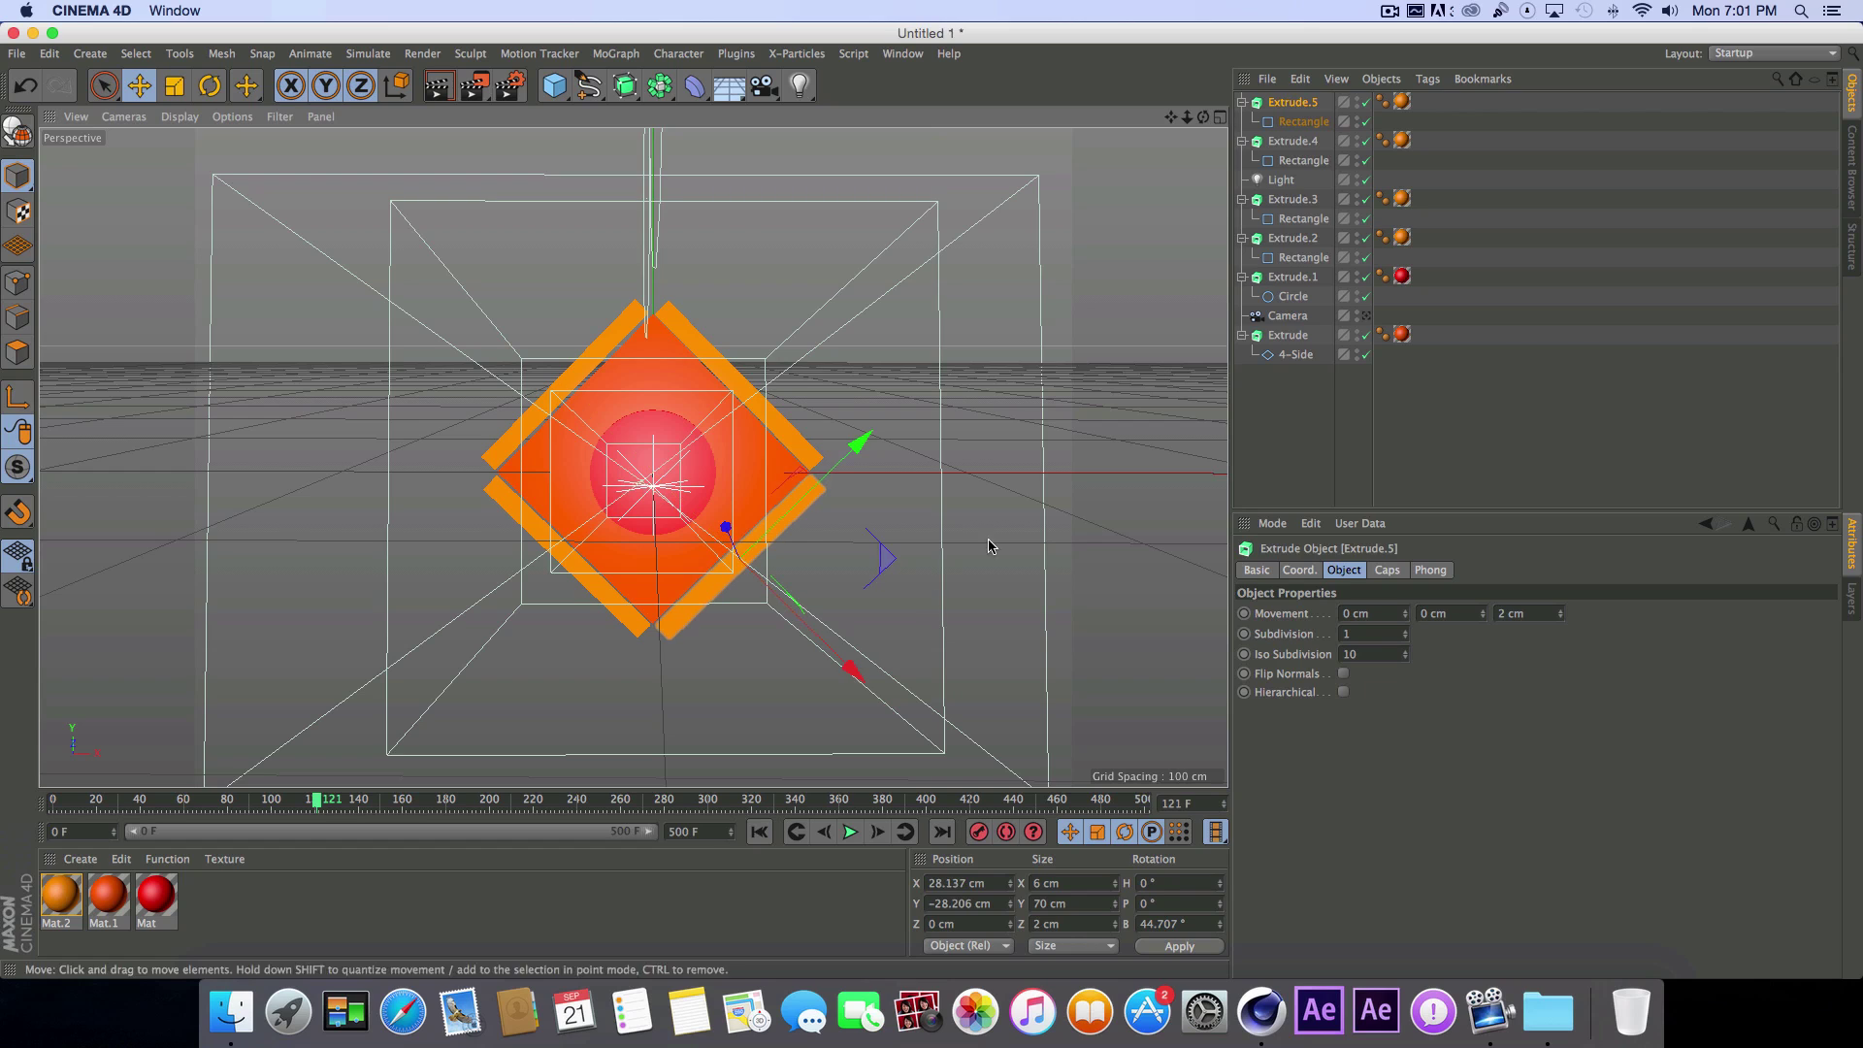
Step: Nudge the upper-left bar slightly closer to the diamond's edge, and render the view with nothing selected
click(1279, 139)
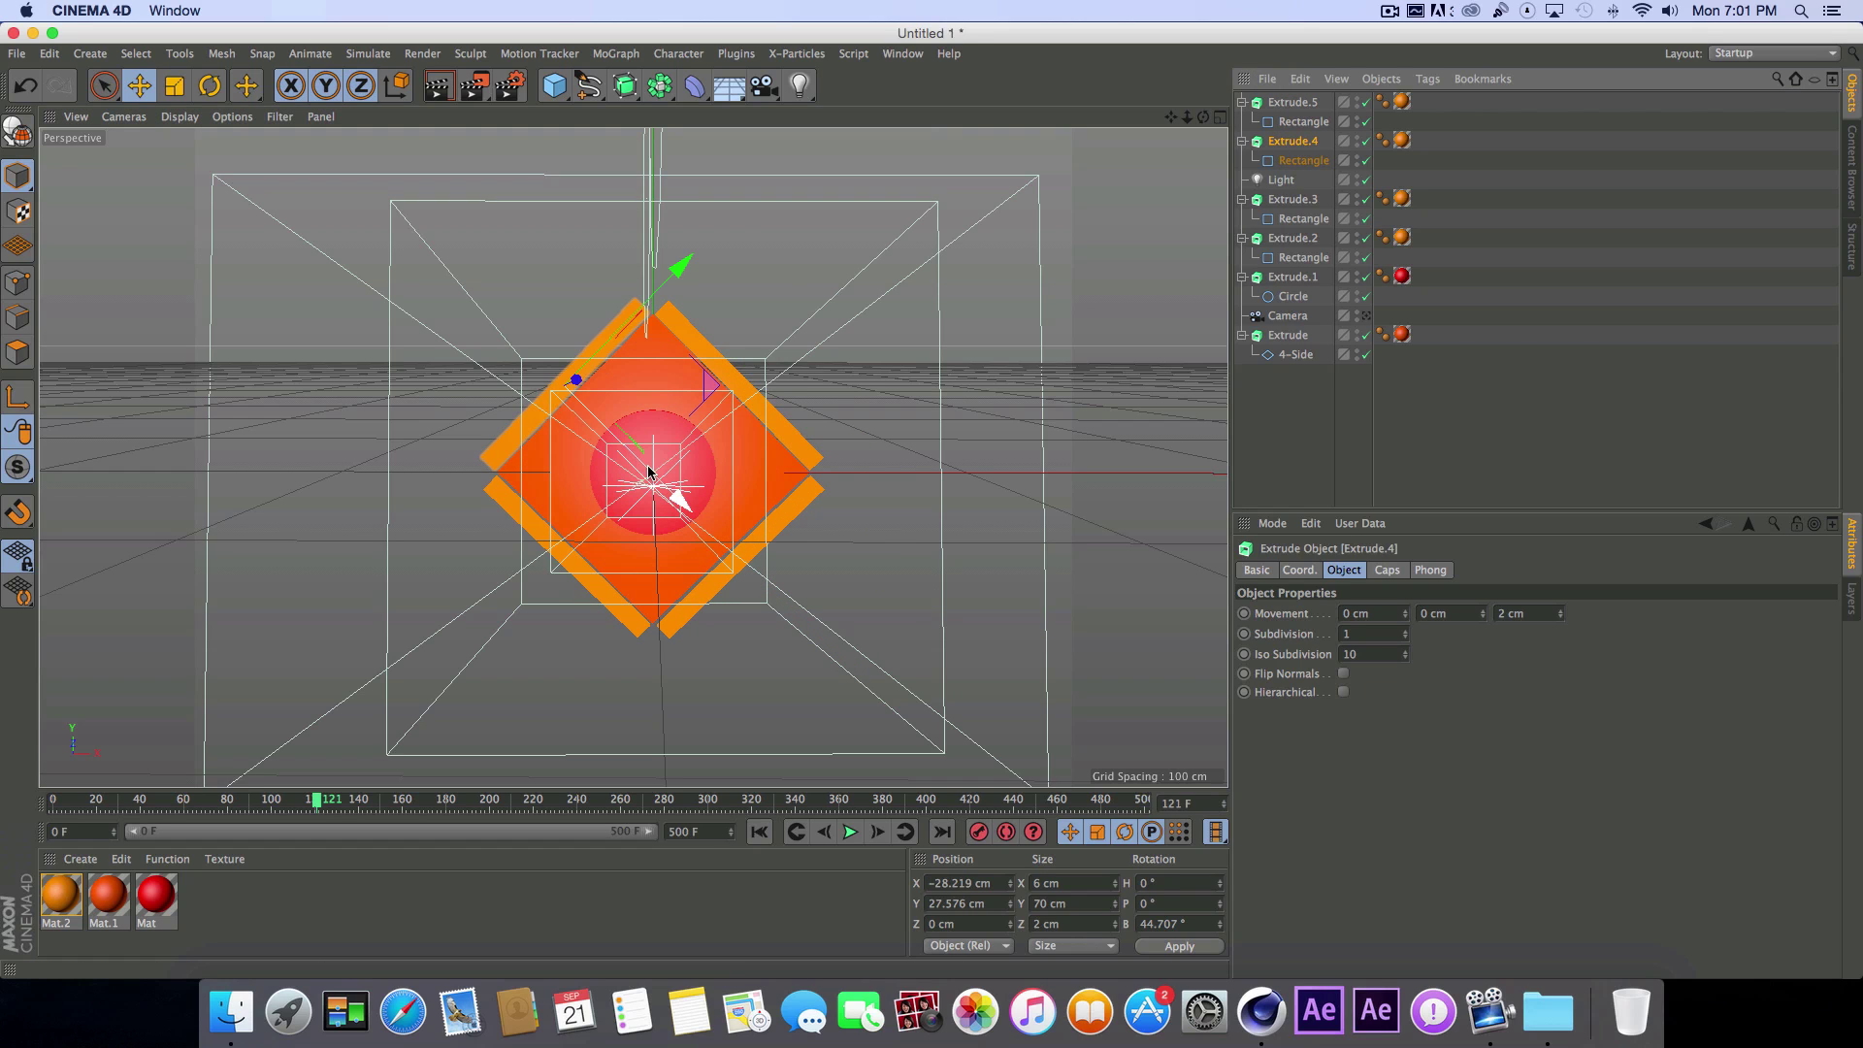
drag(653, 477, 650, 472)
click(1384, 428)
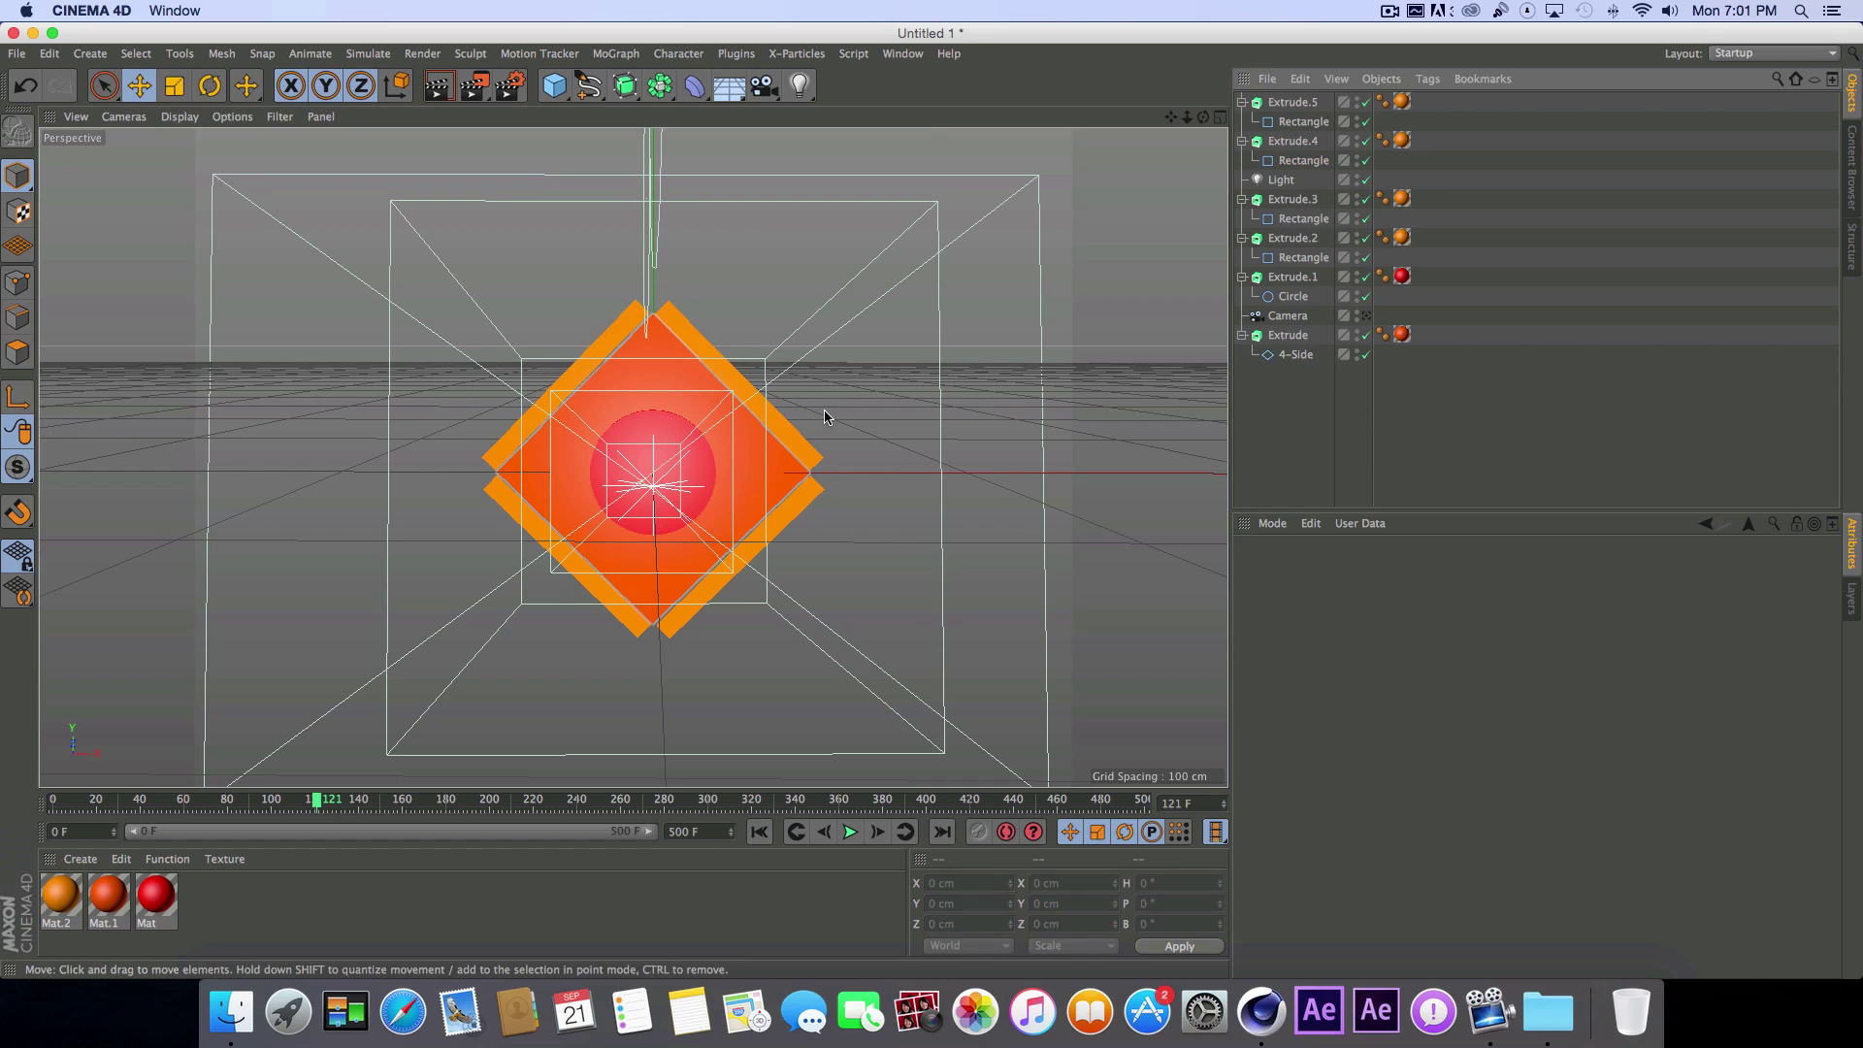
key(super+r)
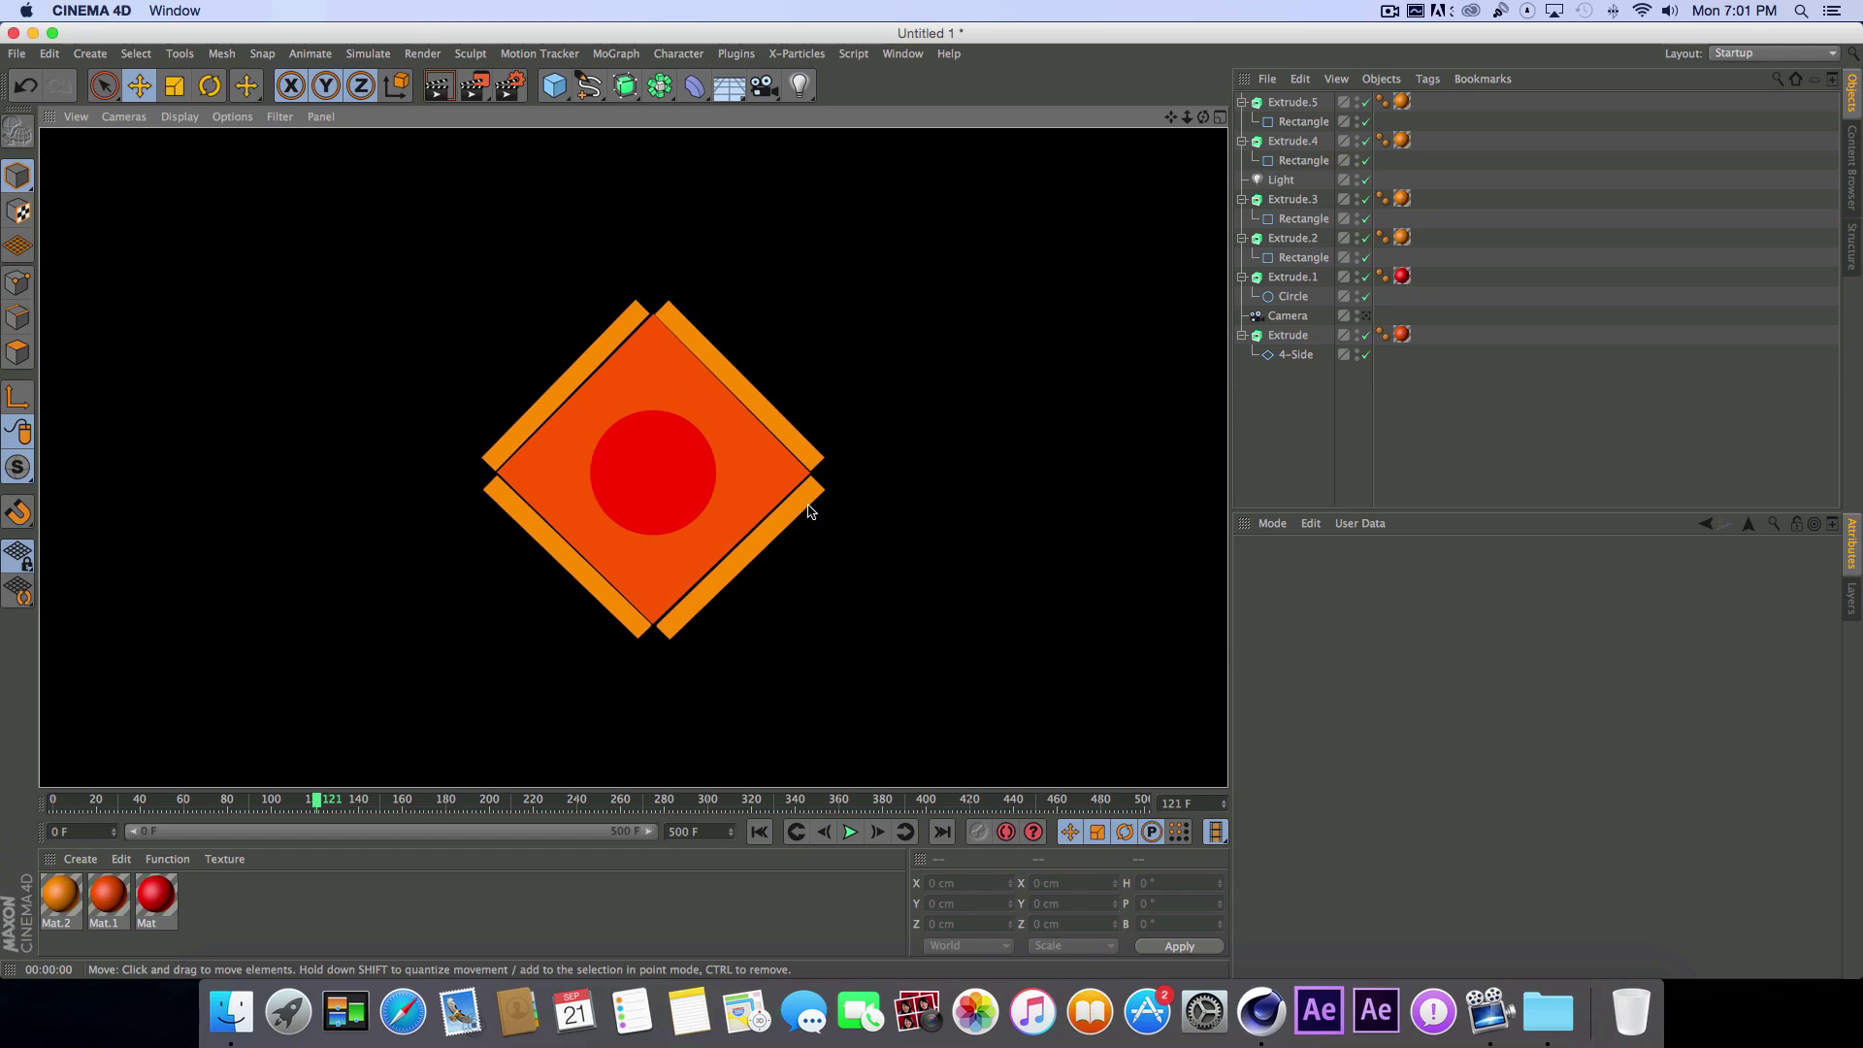
Step: Play the animation from the start to check the growth of all four bars, stopping at frame 67
click(759, 832)
click(850, 836)
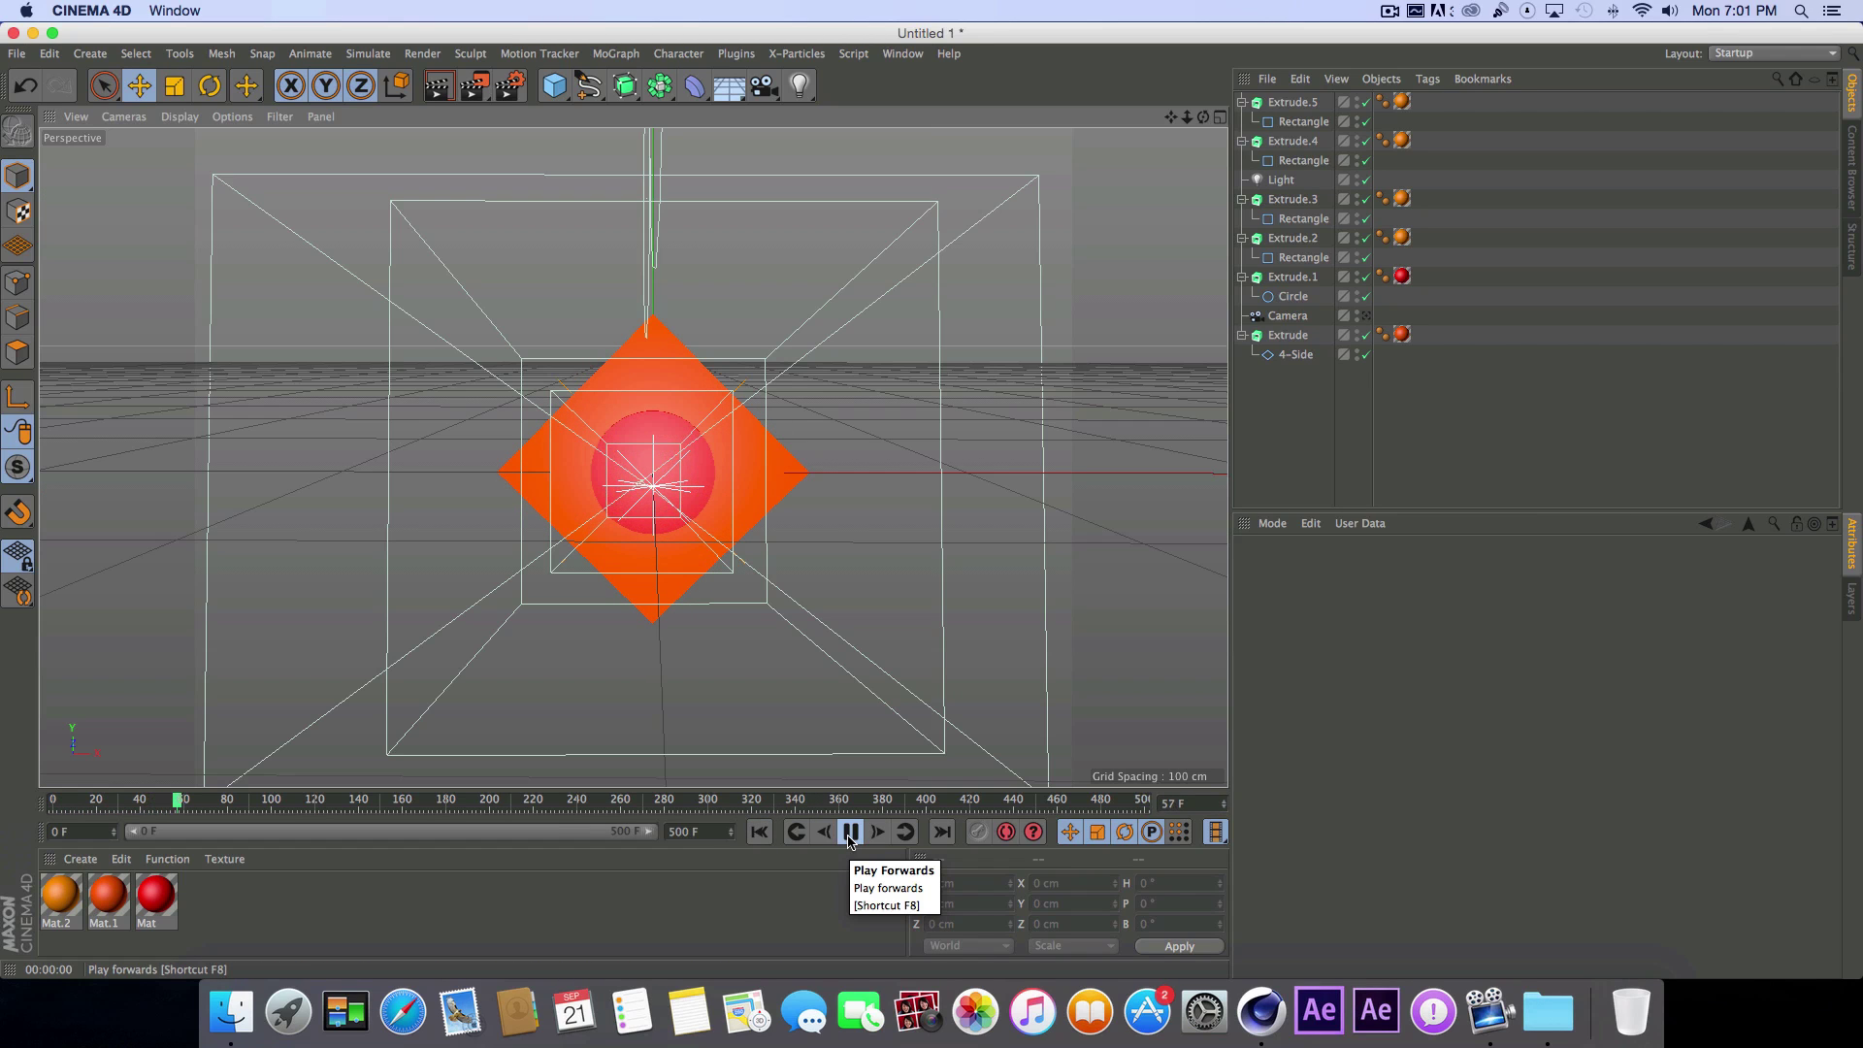
click(850, 836)
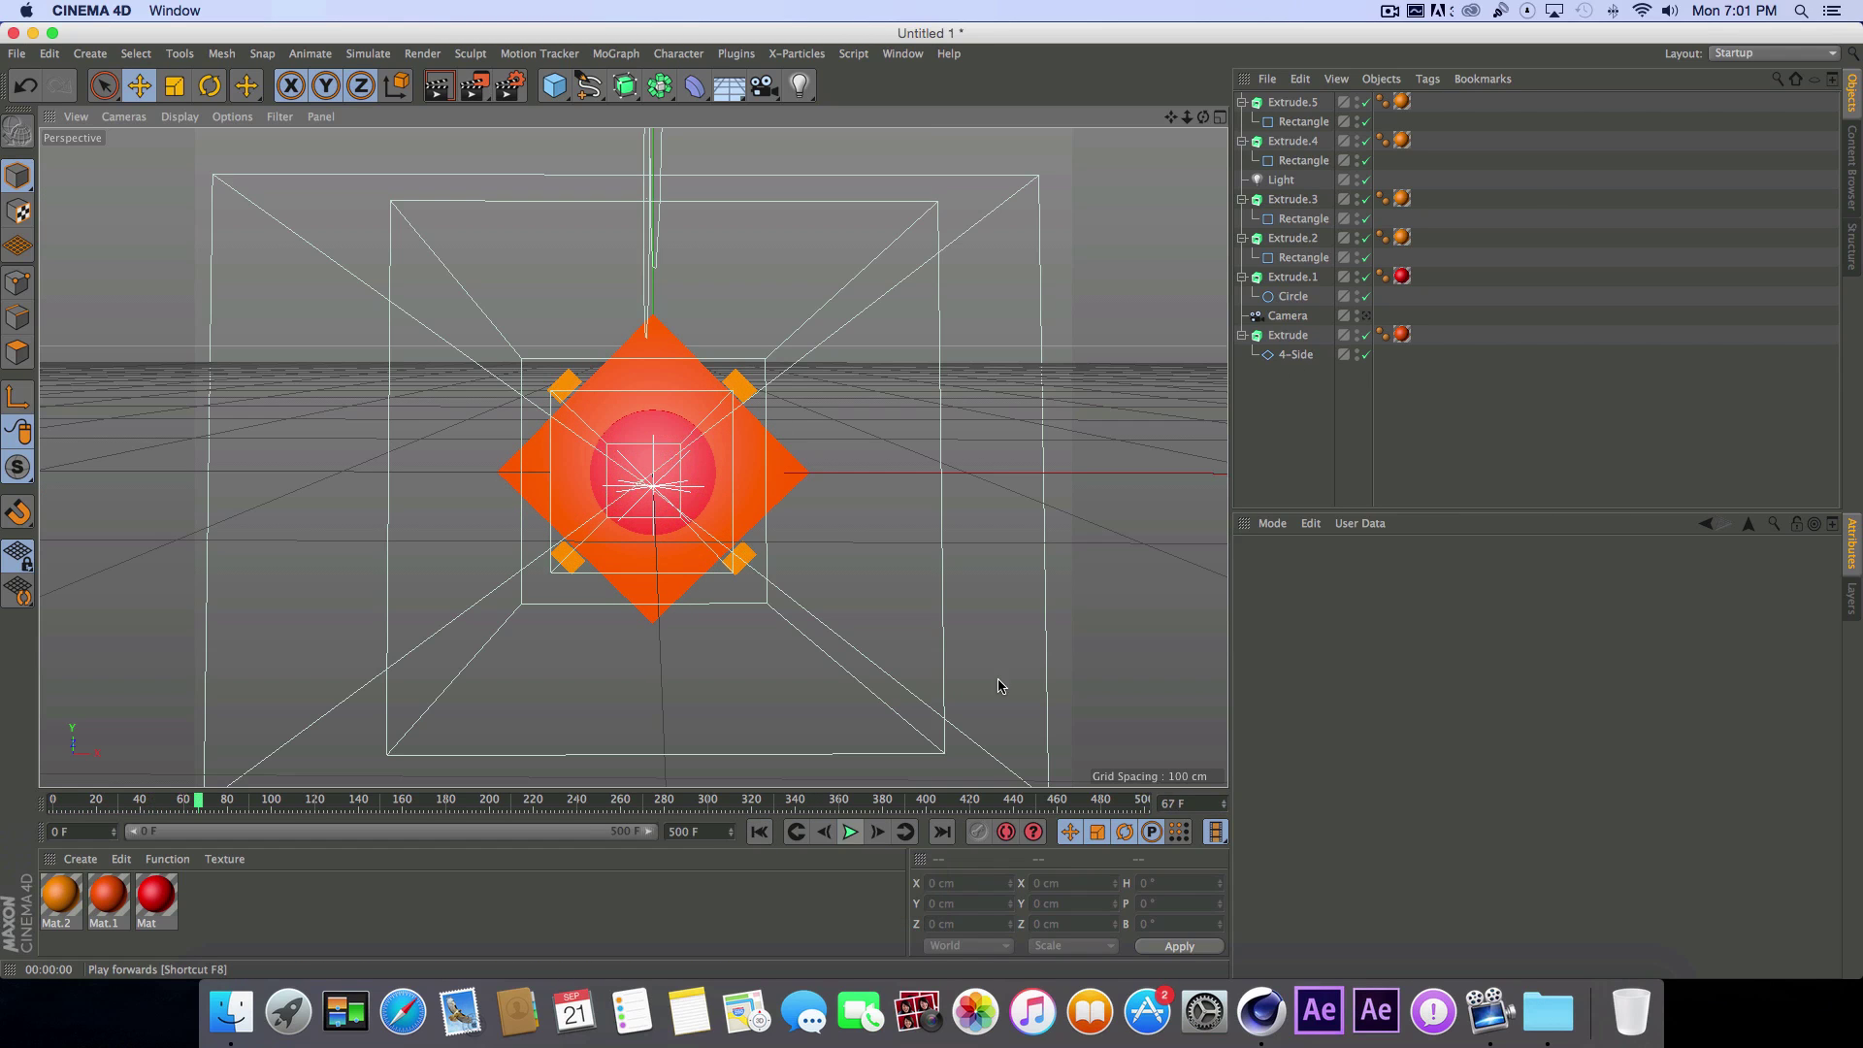
Step: Hide the camera in the viewport and replay the animation from the start to frame 53
click(1357, 313)
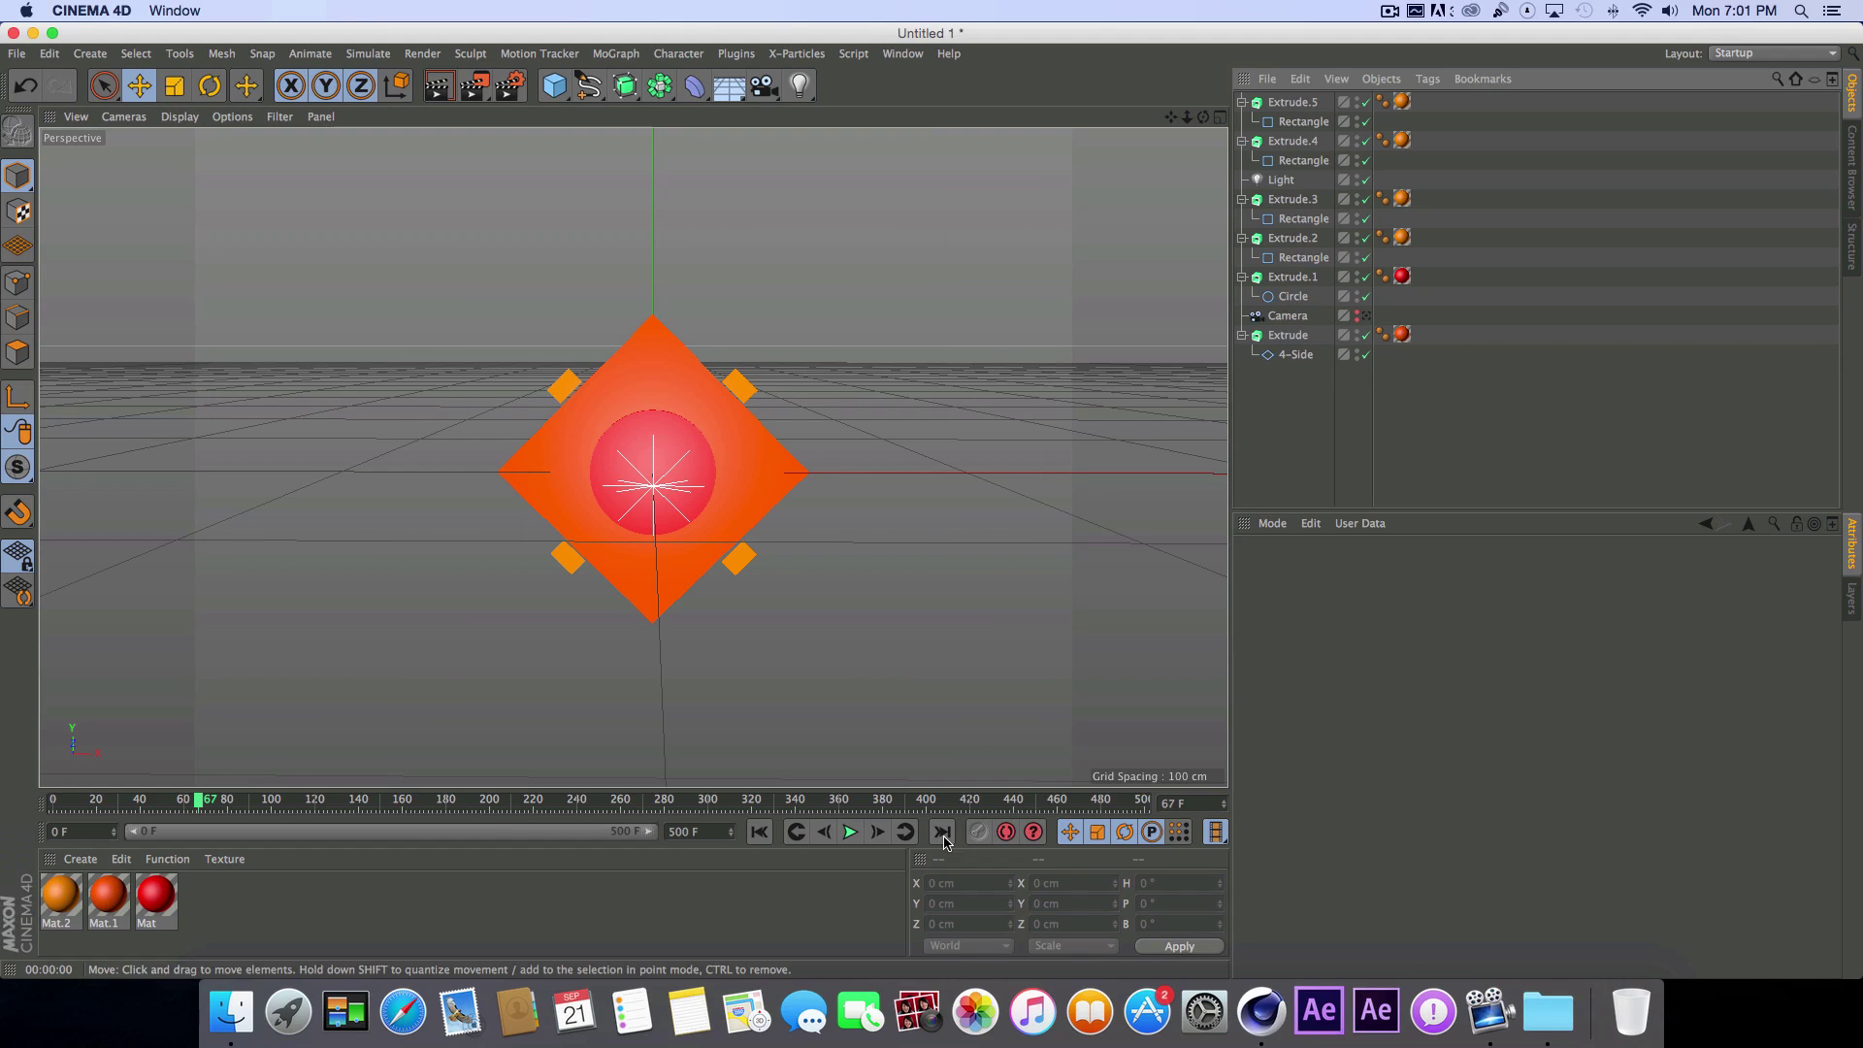
click(759, 831)
click(850, 831)
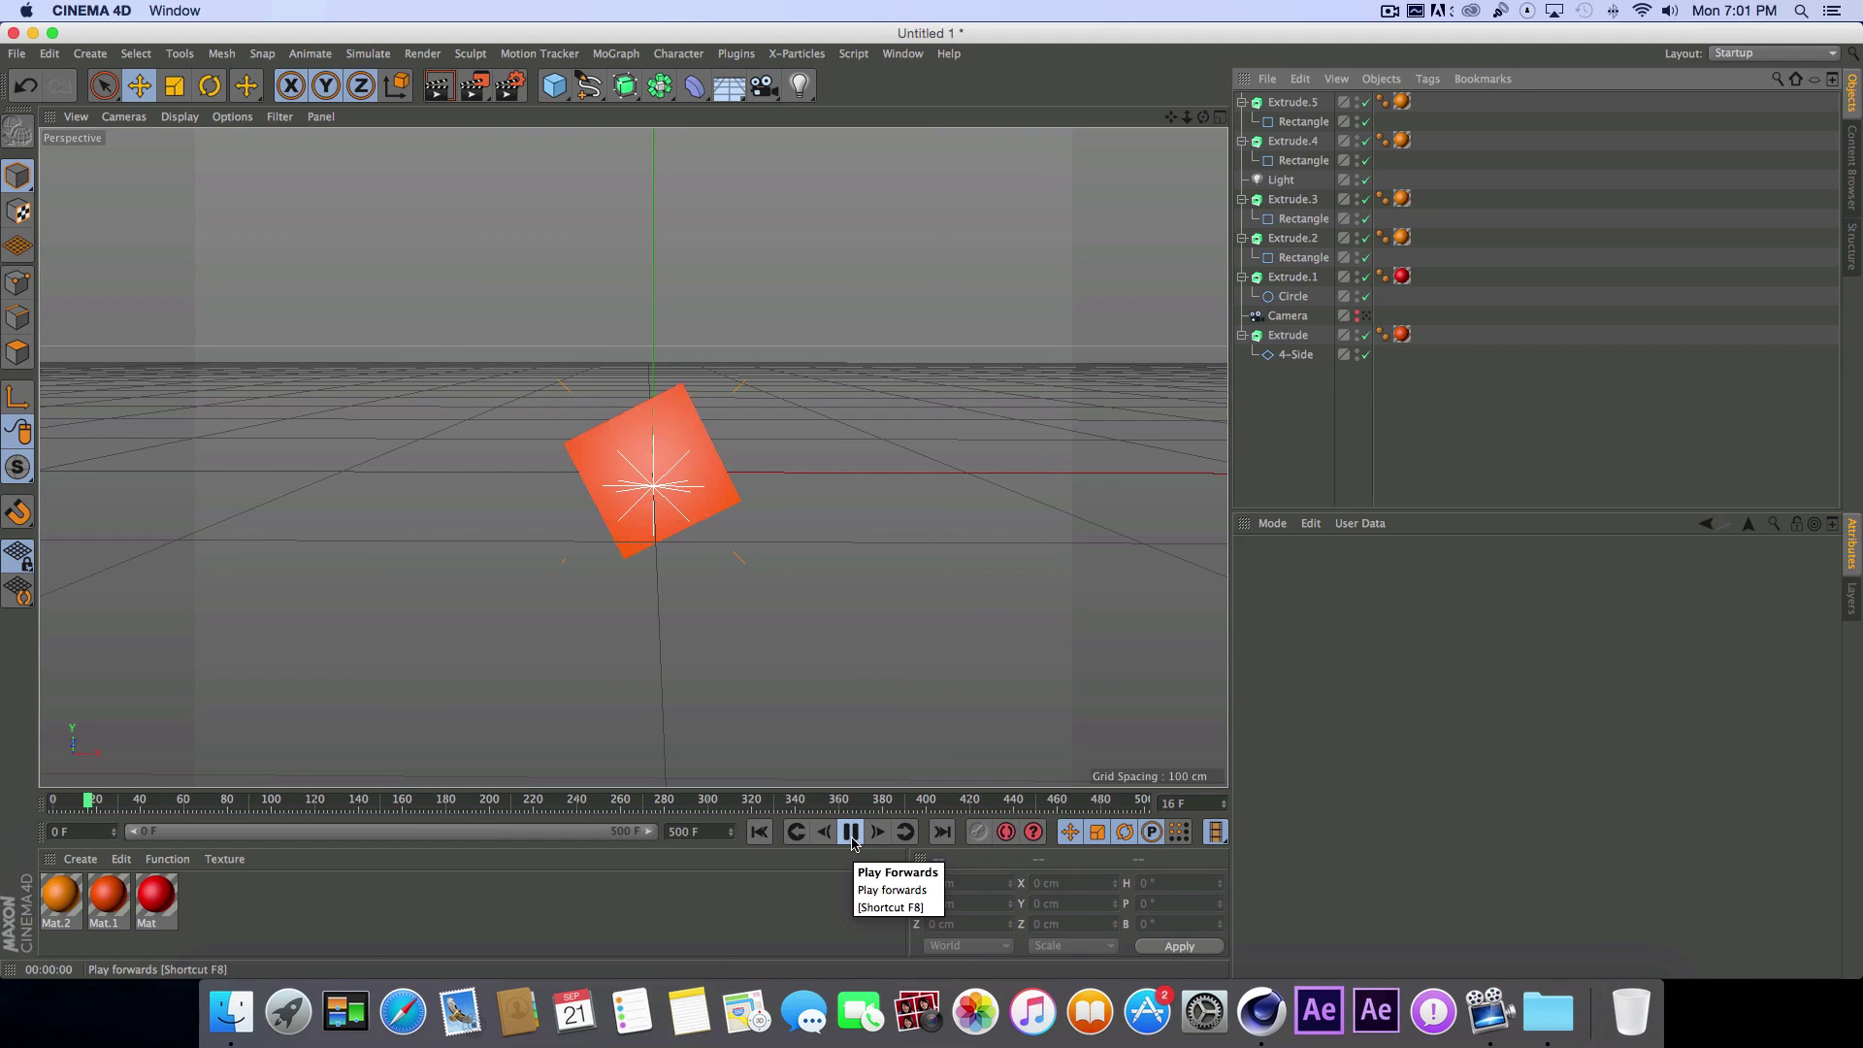
click(850, 832)
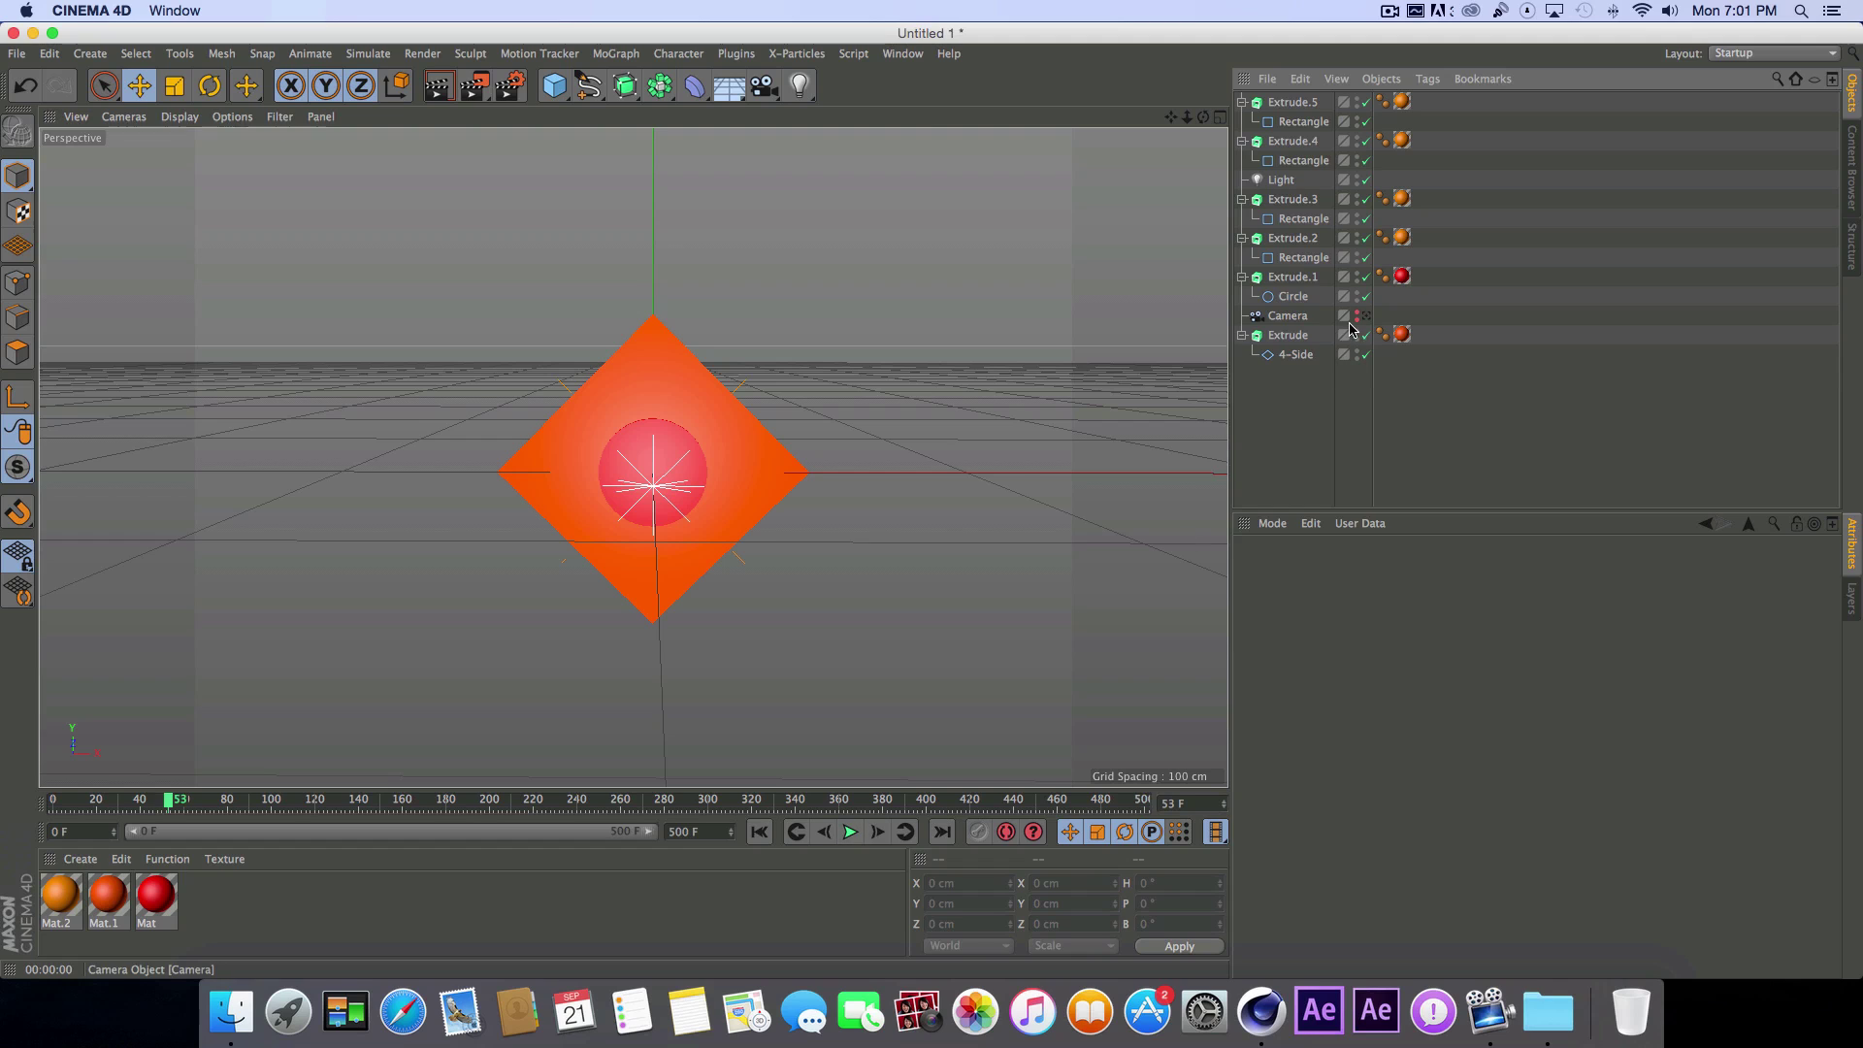
Step: Hide the light in the viewport and replay the animation from the start to frame 103
click(1357, 180)
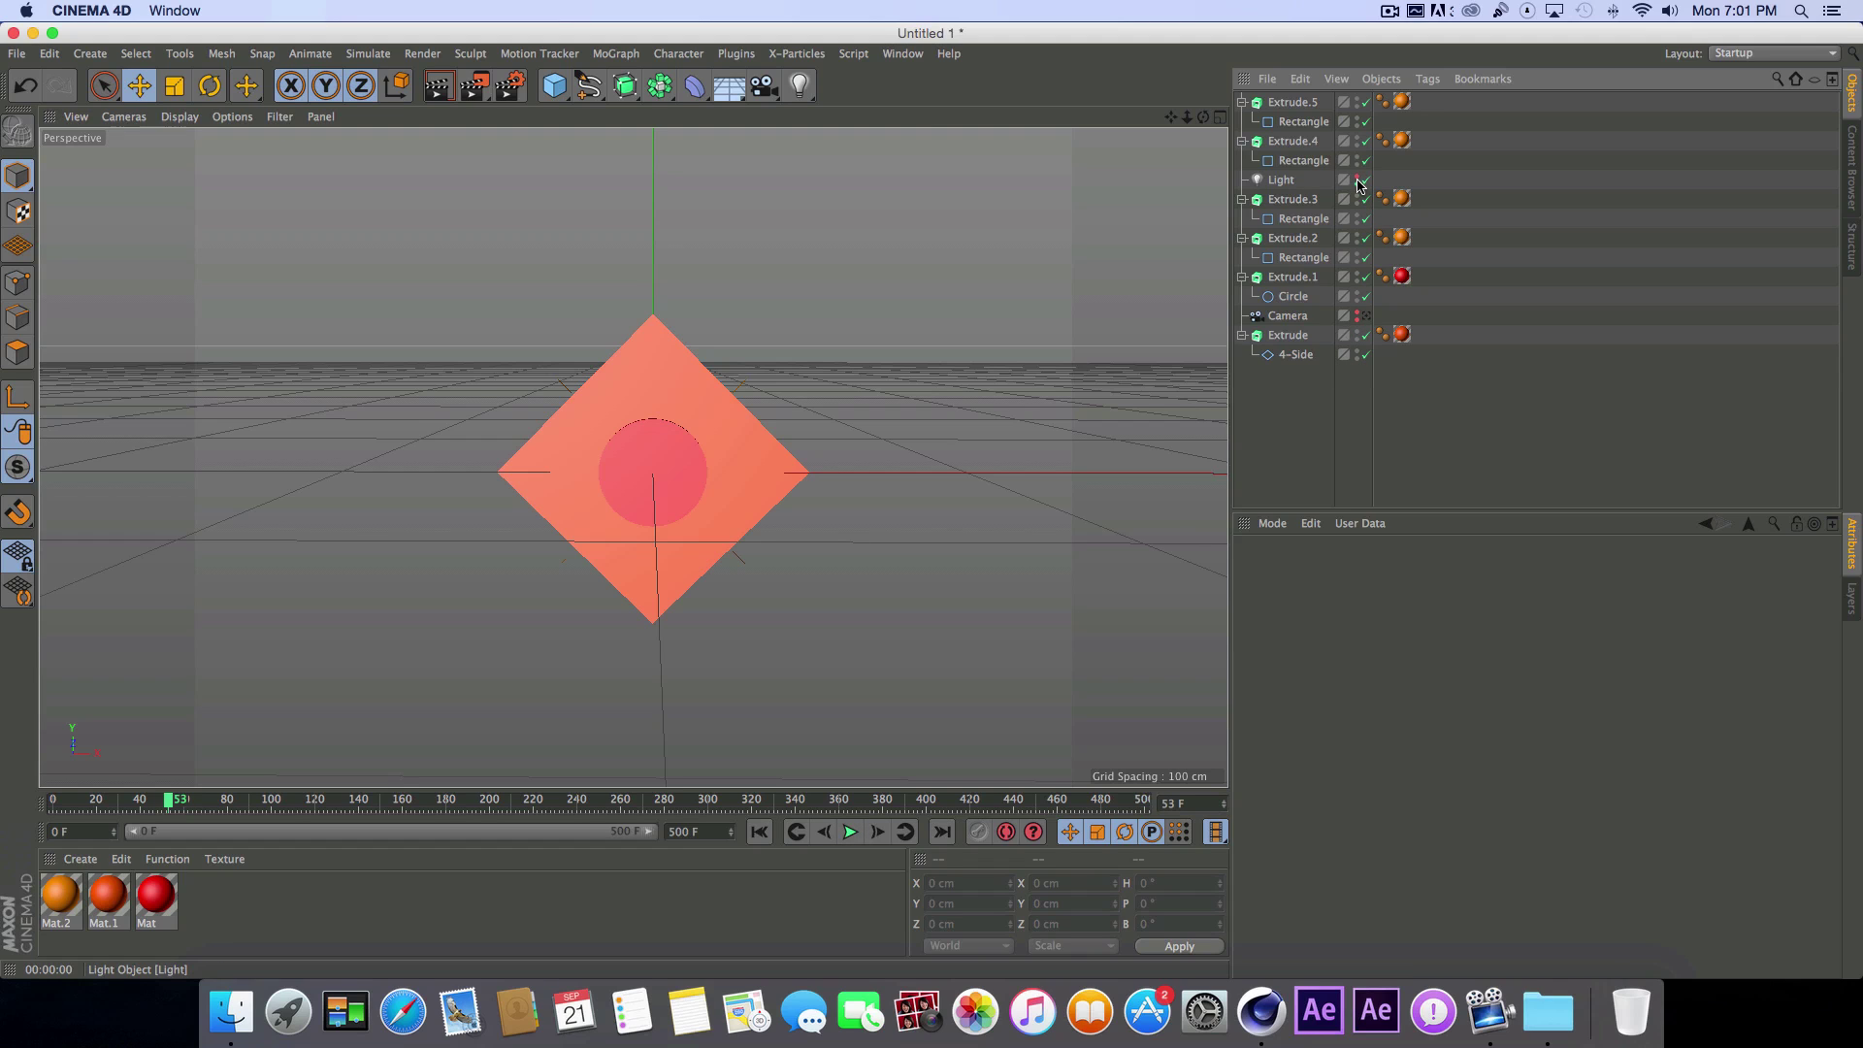
click(760, 834)
click(850, 831)
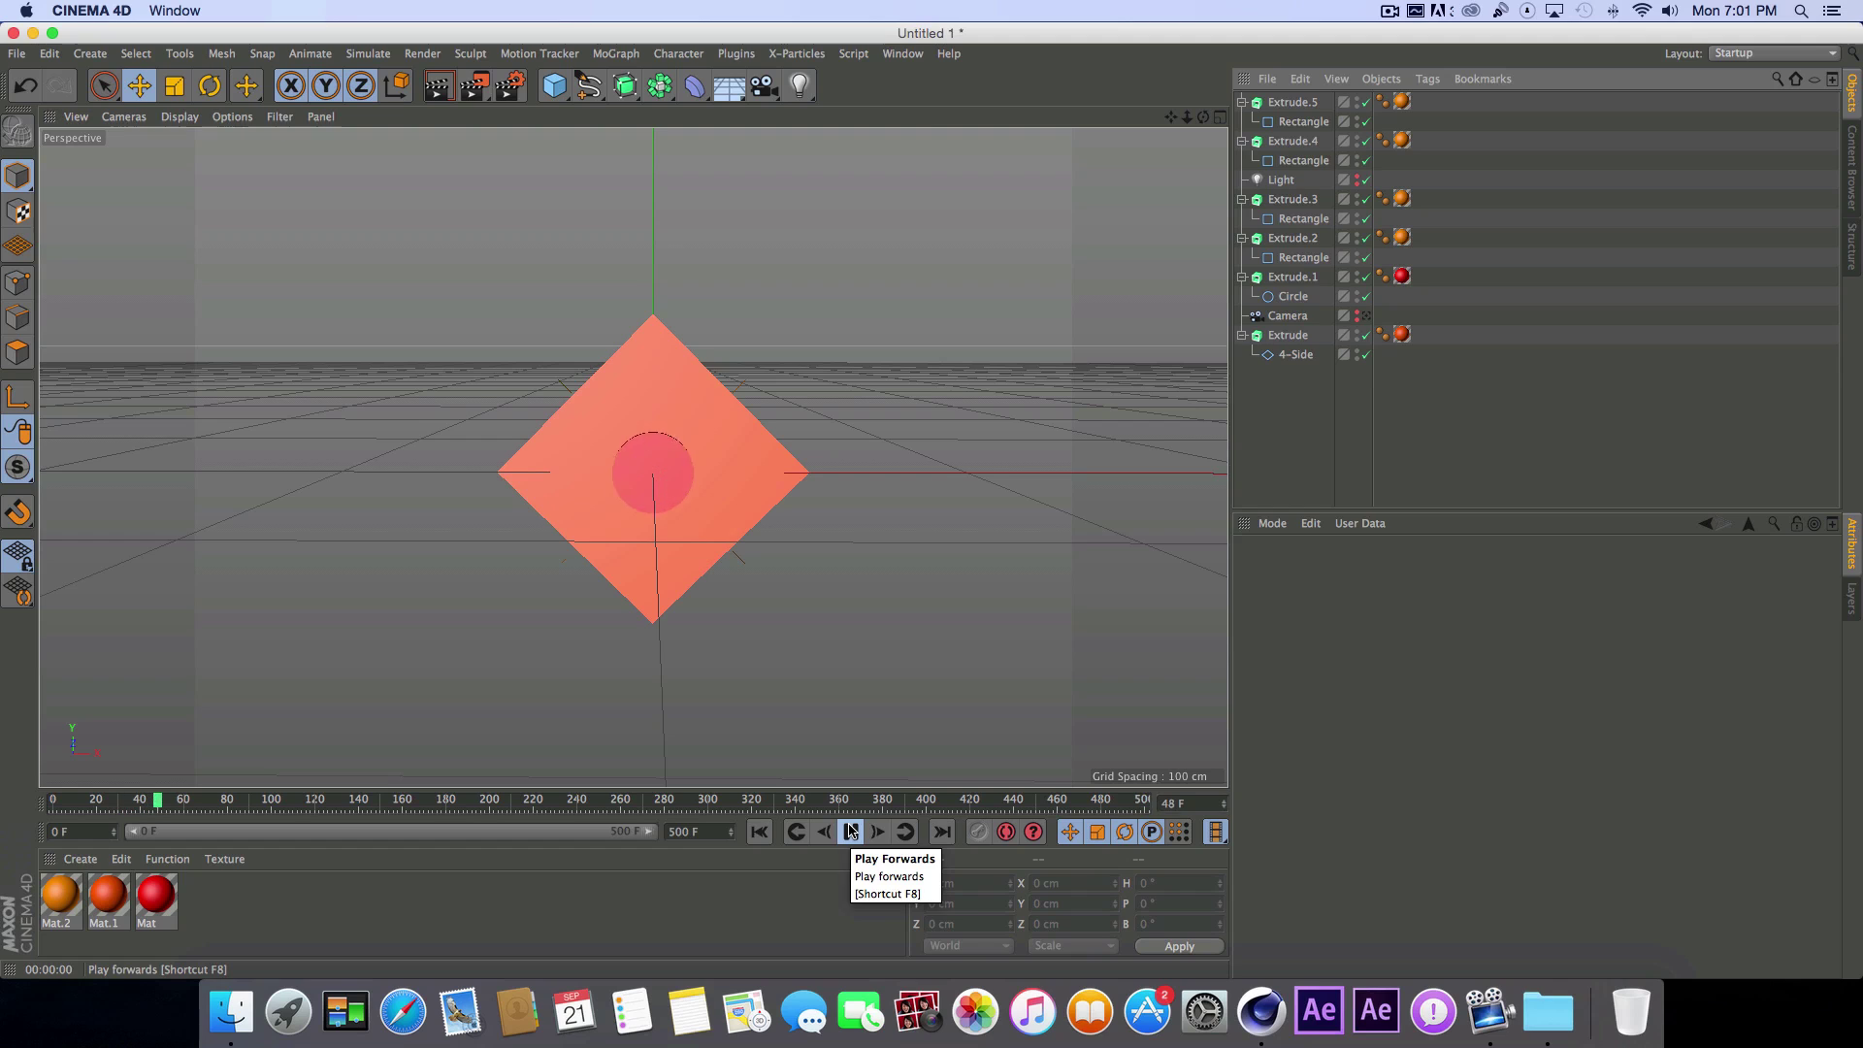
click(850, 832)
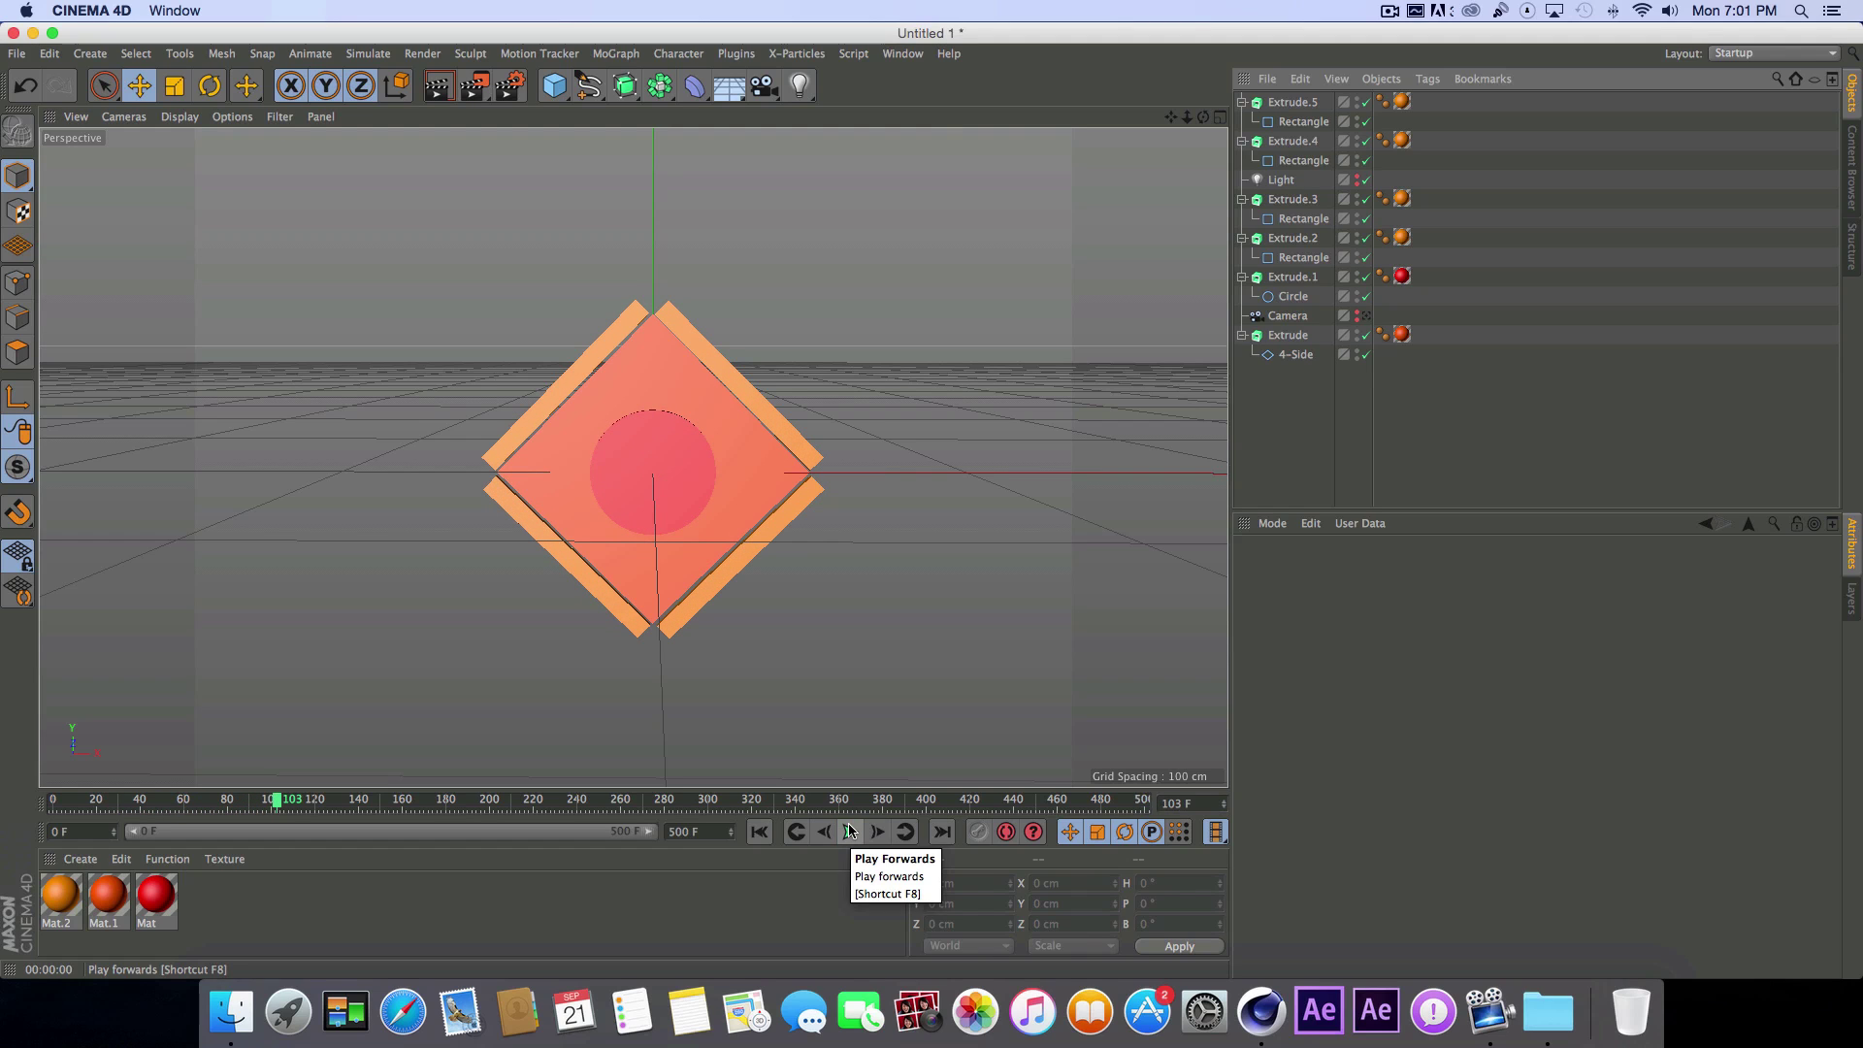
Step: Replay the animation from the start and stop it at frame 93
click(759, 831)
click(850, 831)
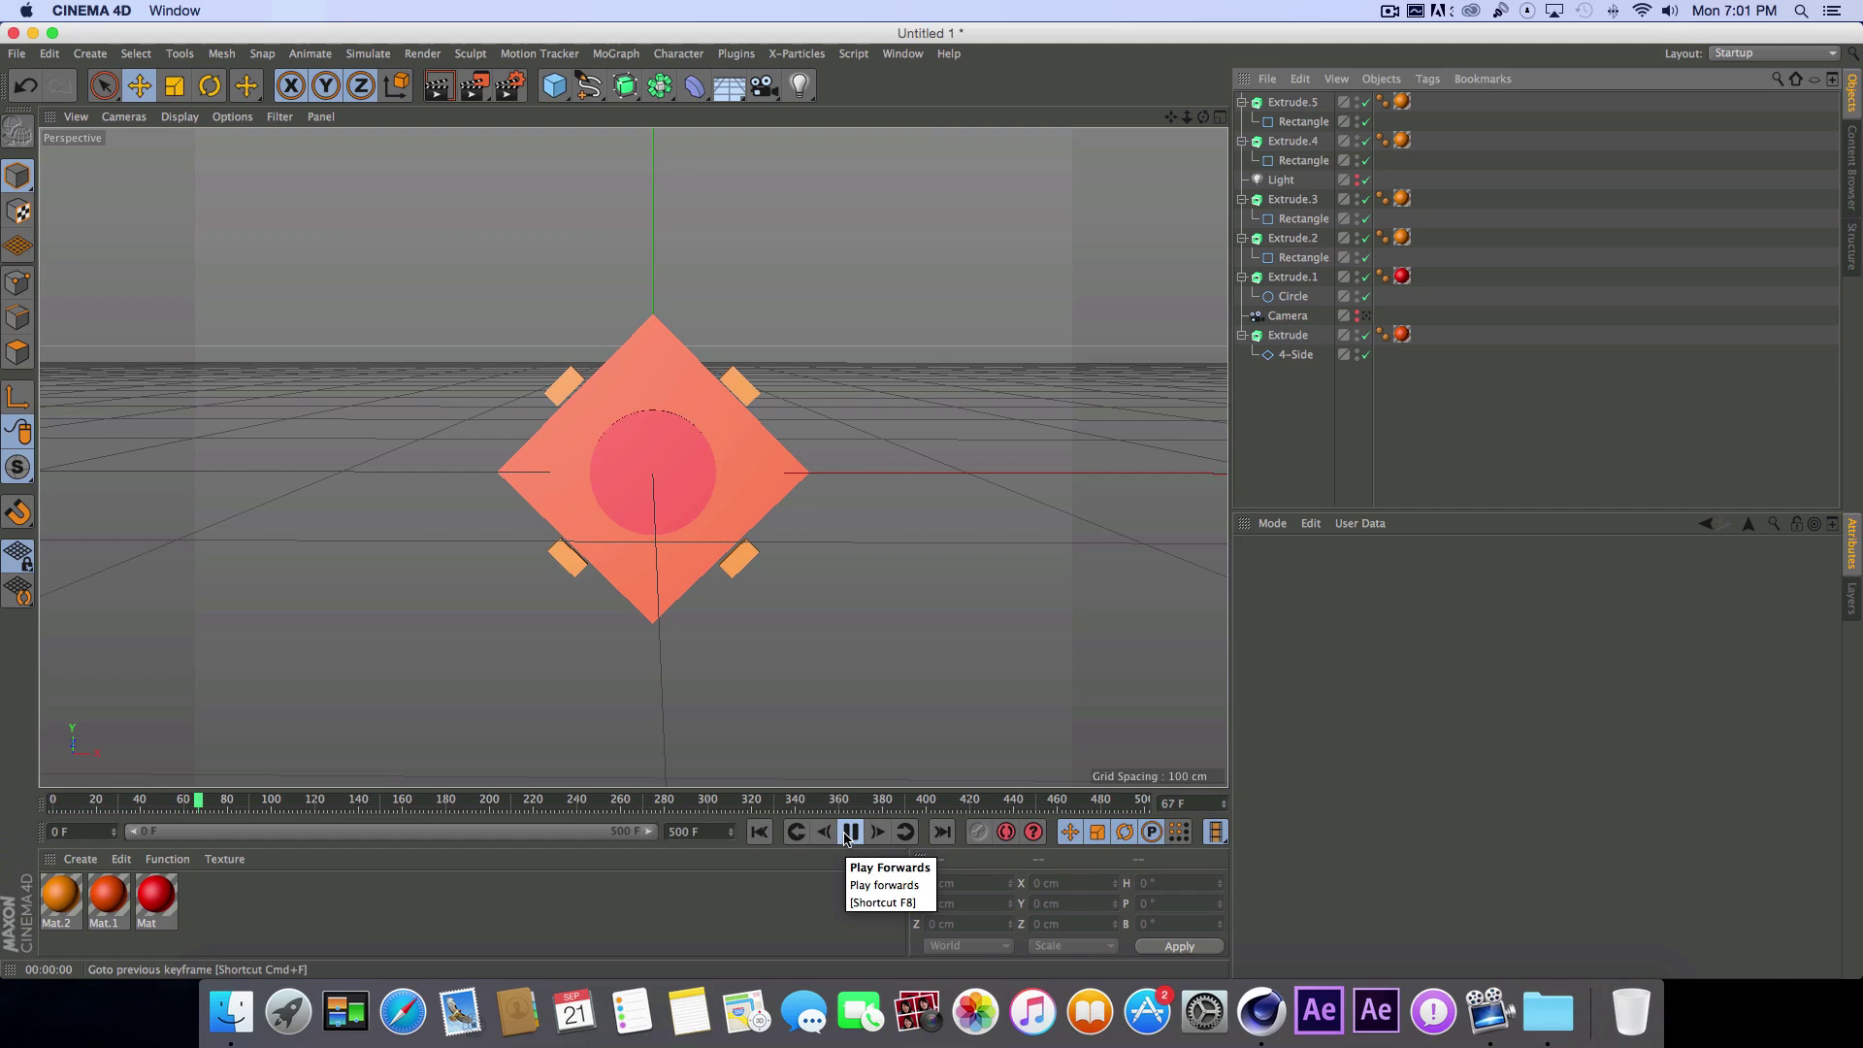
click(850, 831)
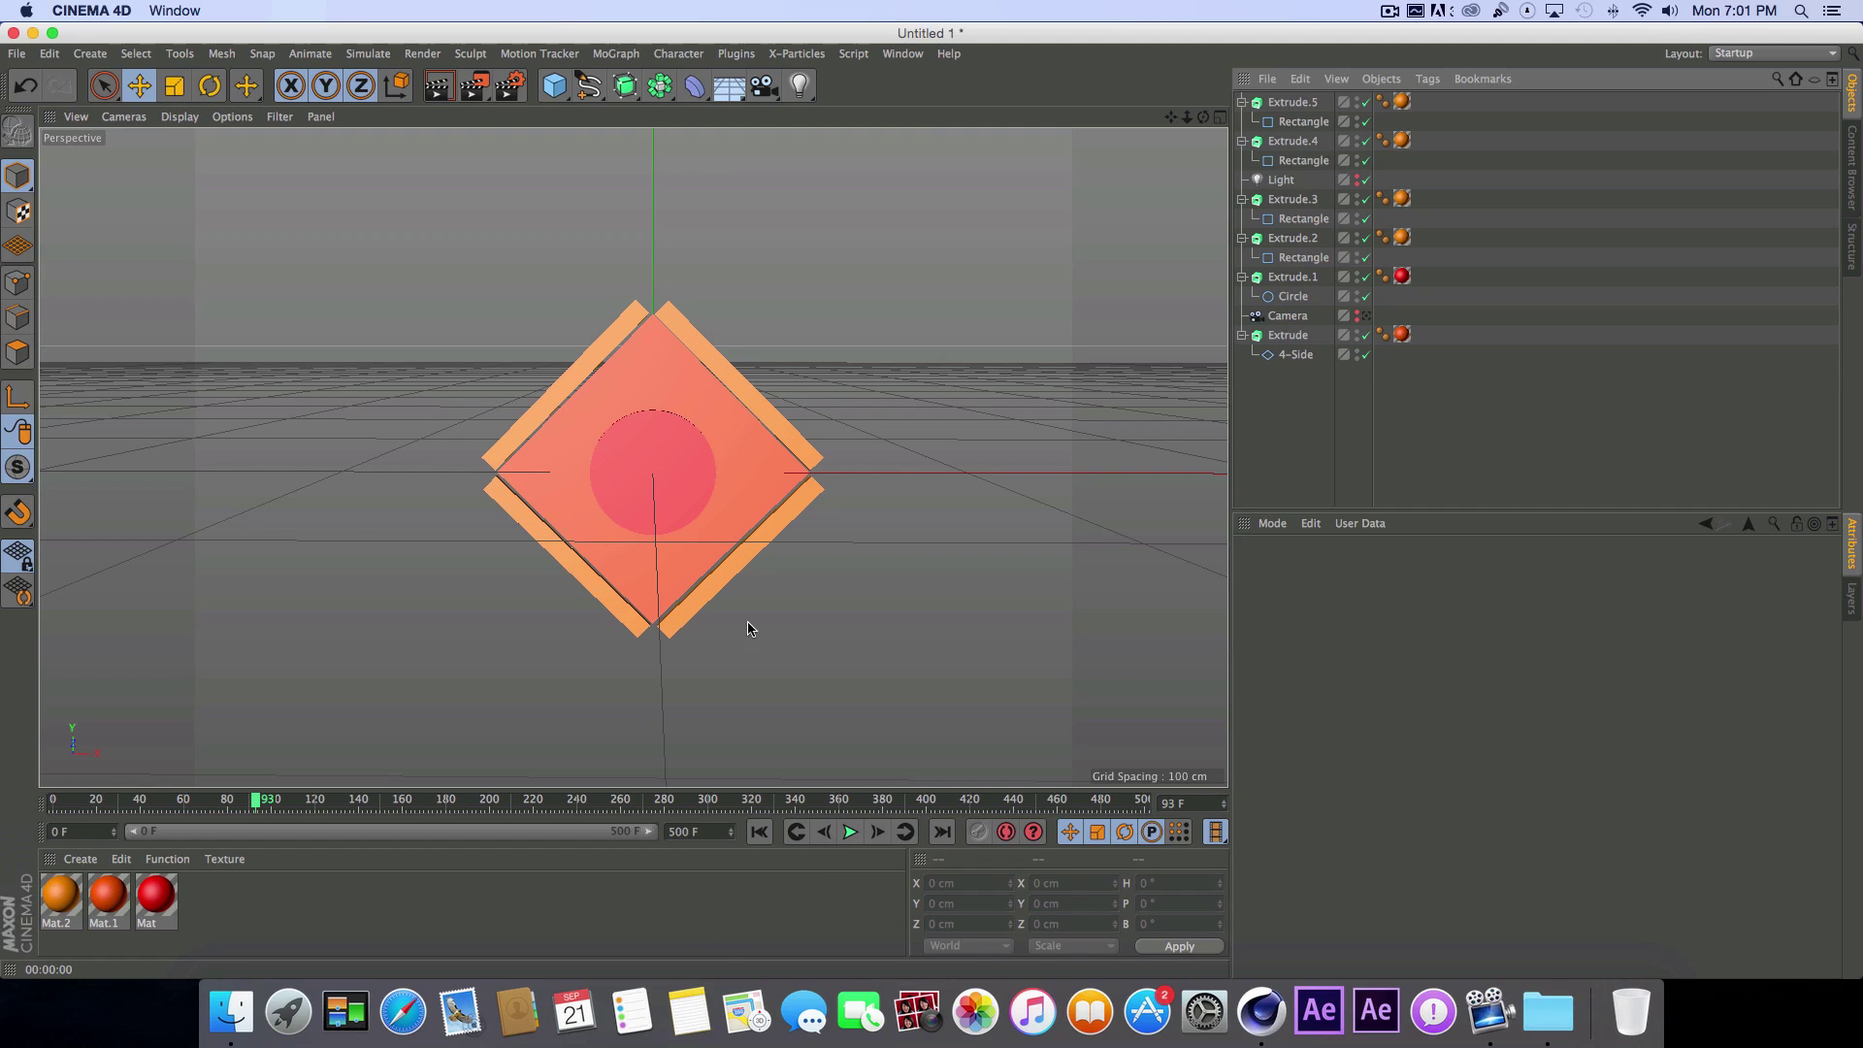
click(593, 100)
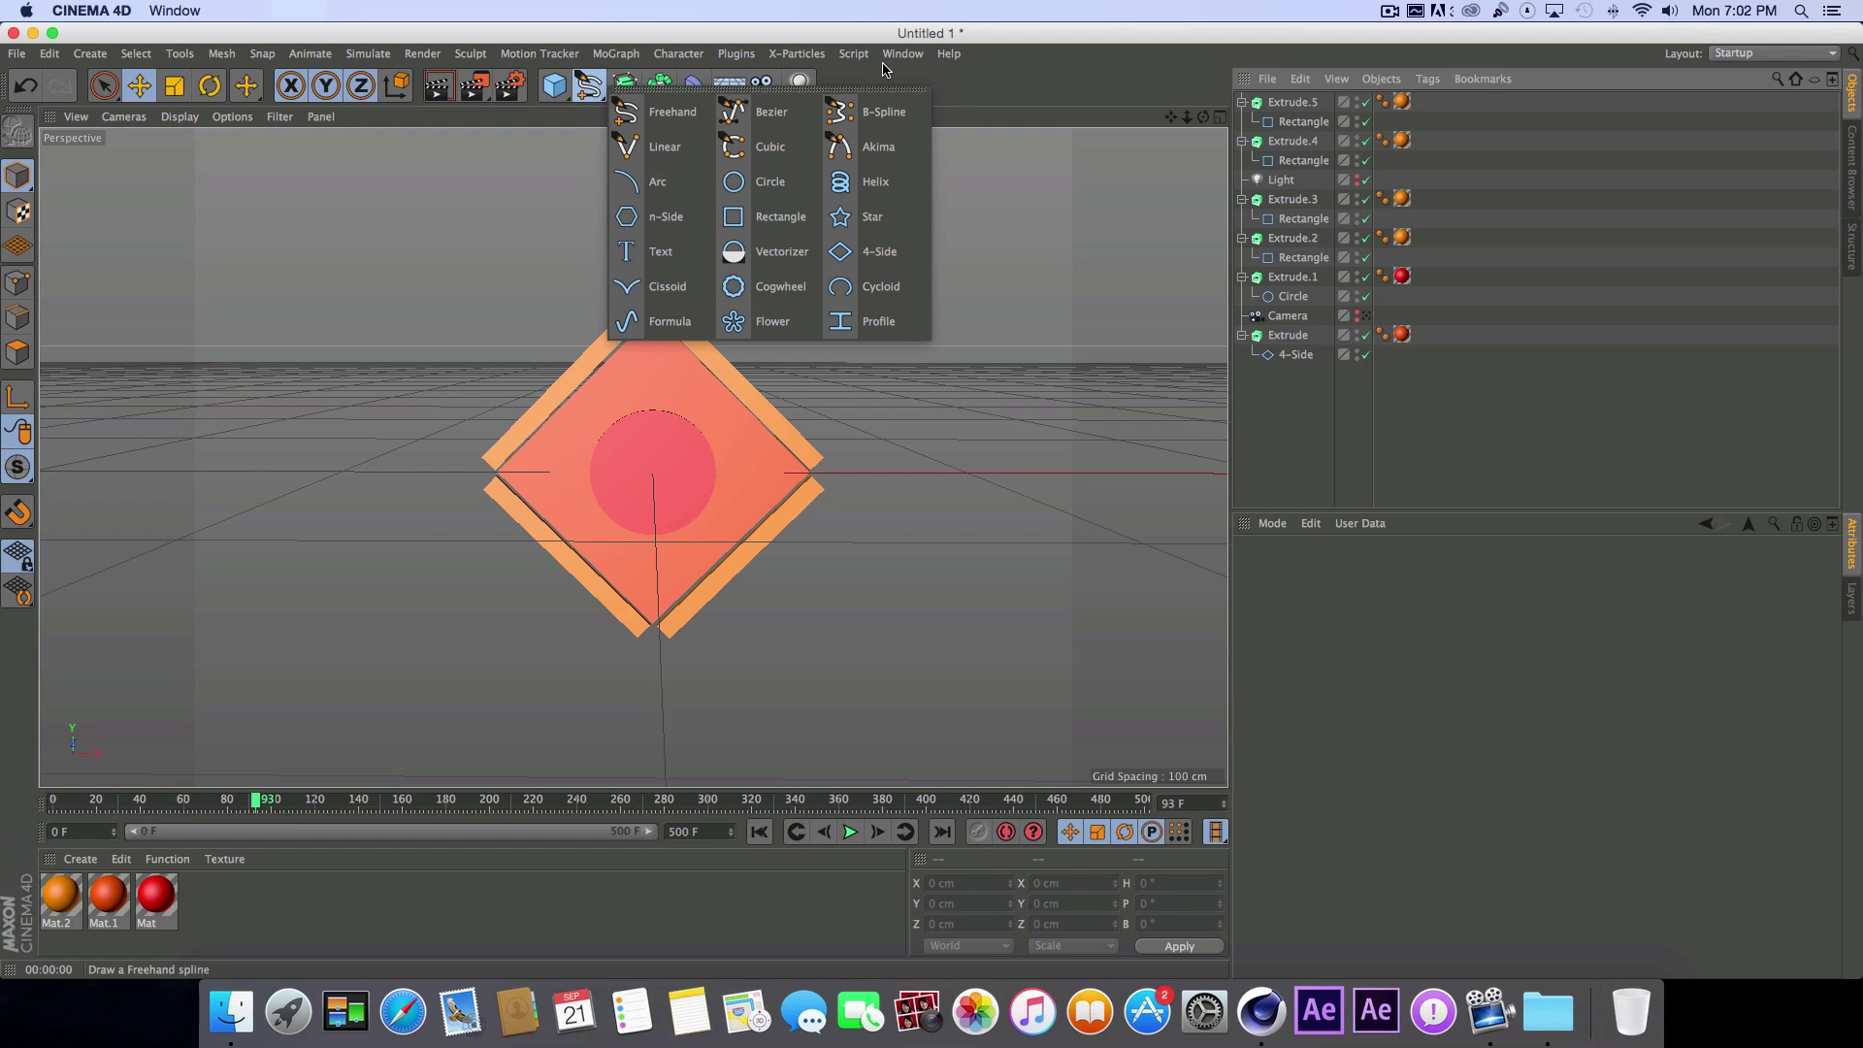
click(595, 99)
click(596, 100)
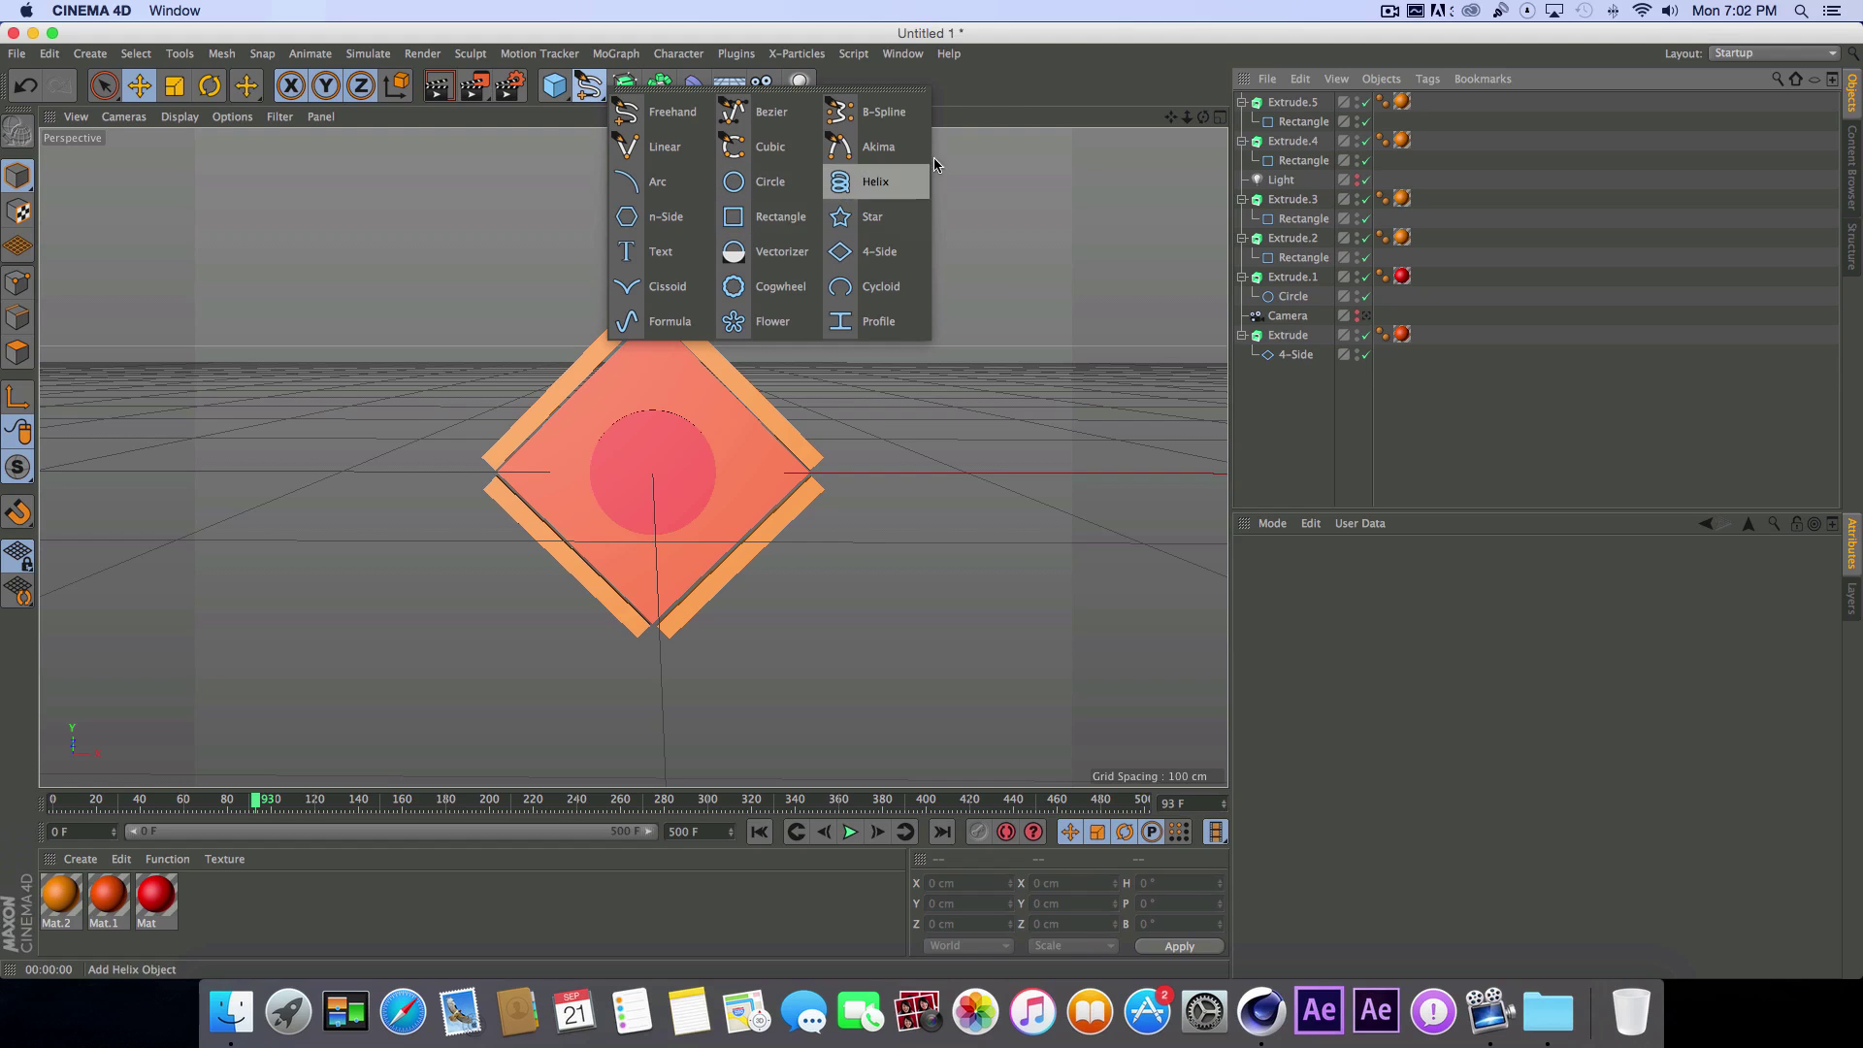
Step: Render the perspective view, and play the animation from the start twice, stopping the second run at frame 87
click(438, 86)
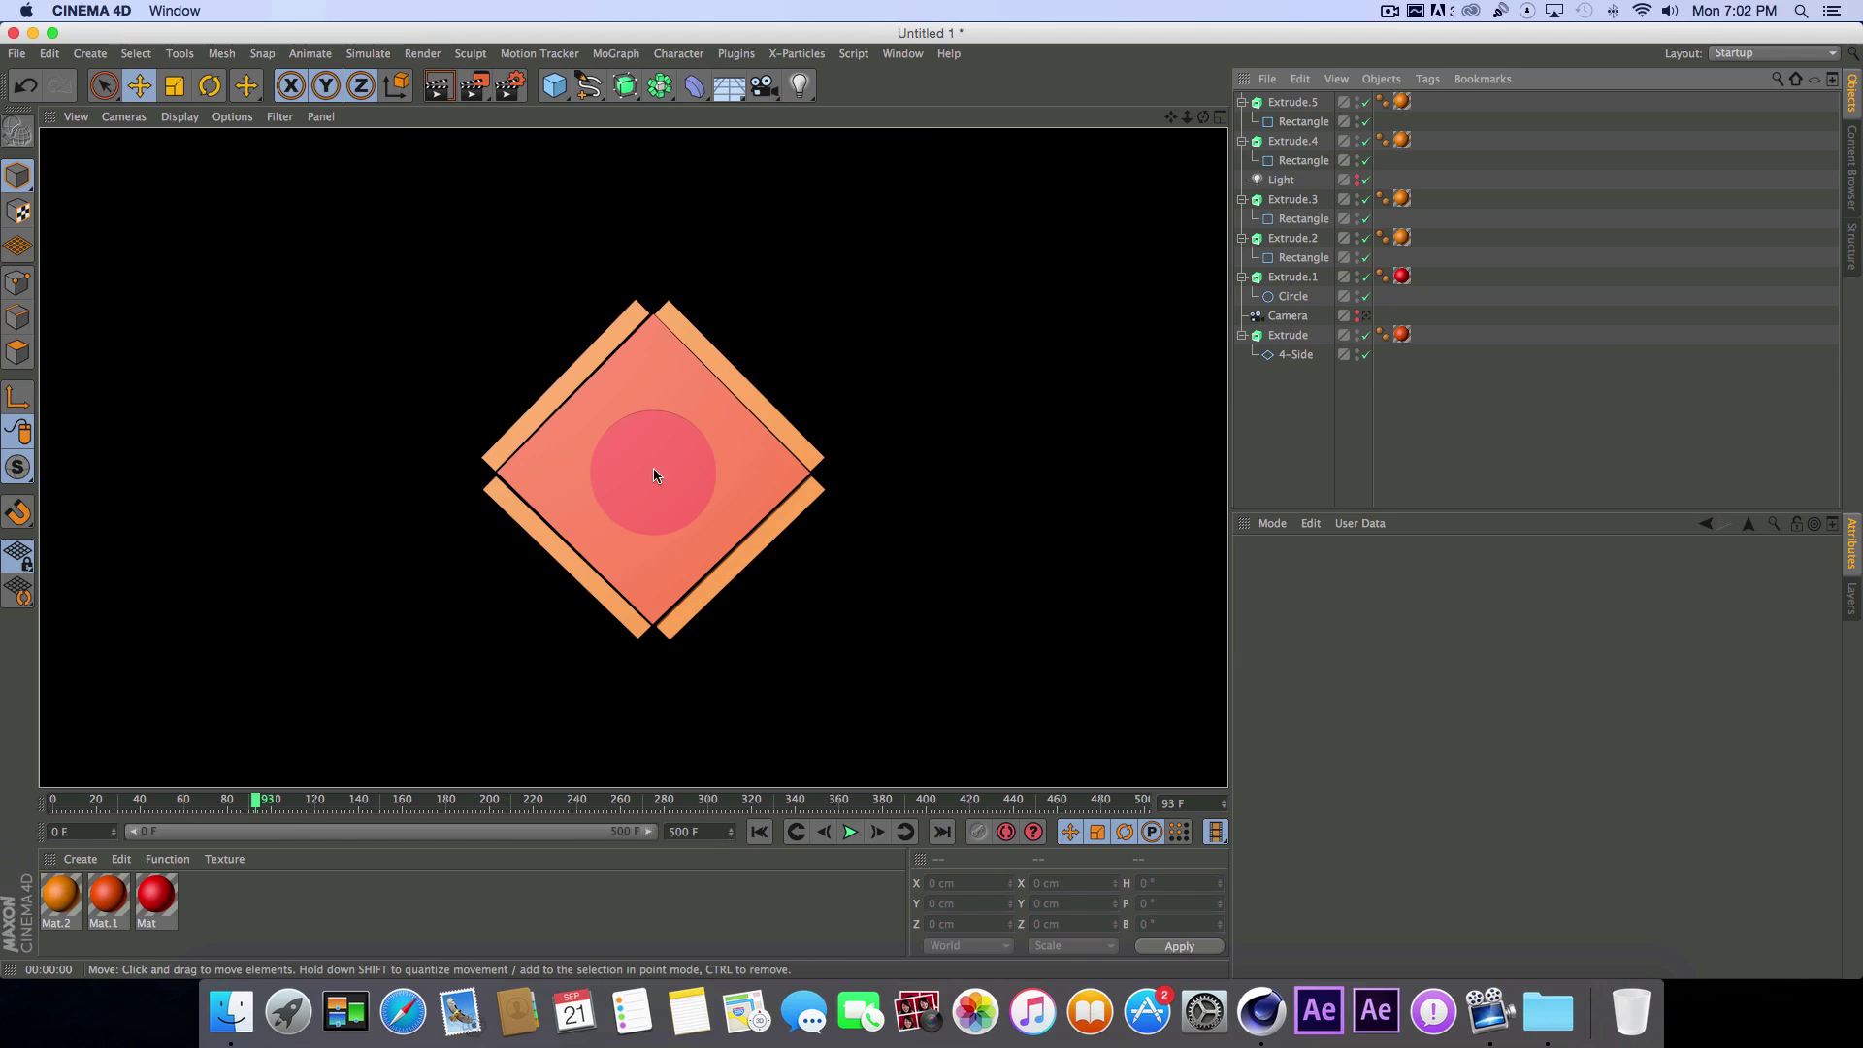
click(759, 831)
click(850, 831)
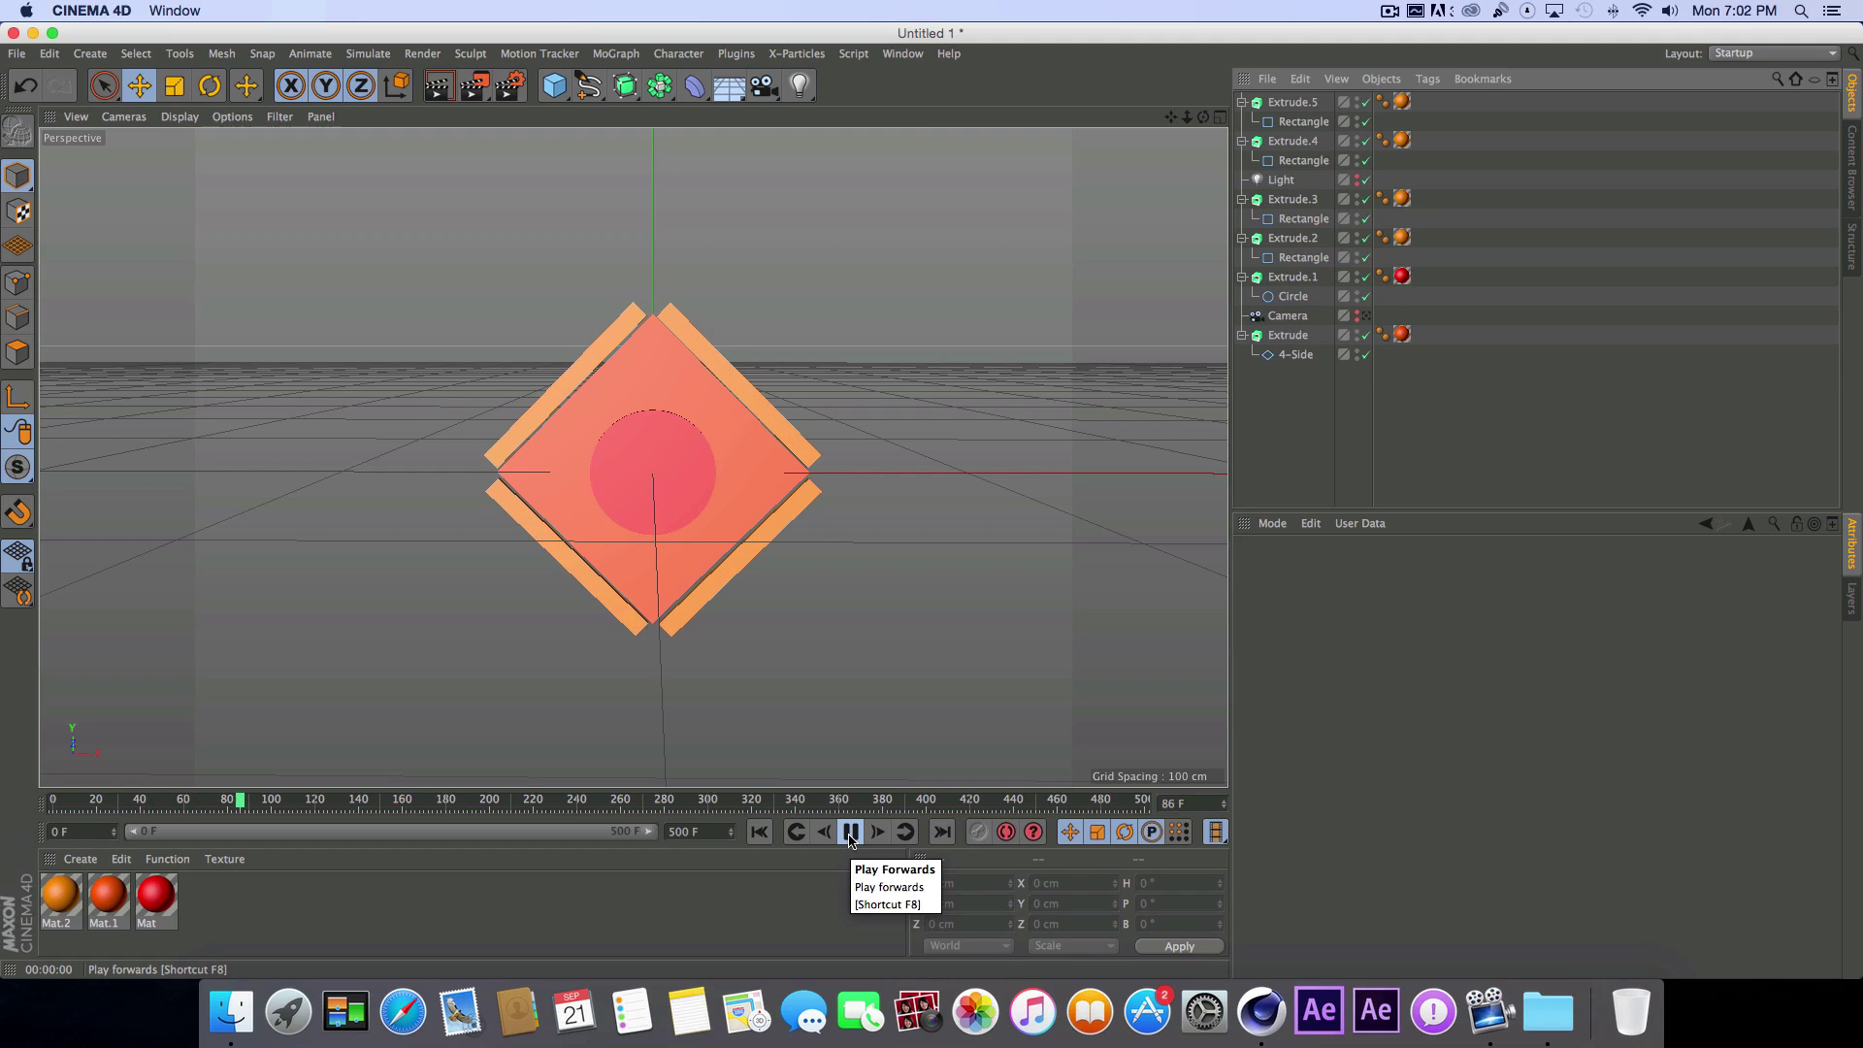
click(850, 832)
click(759, 832)
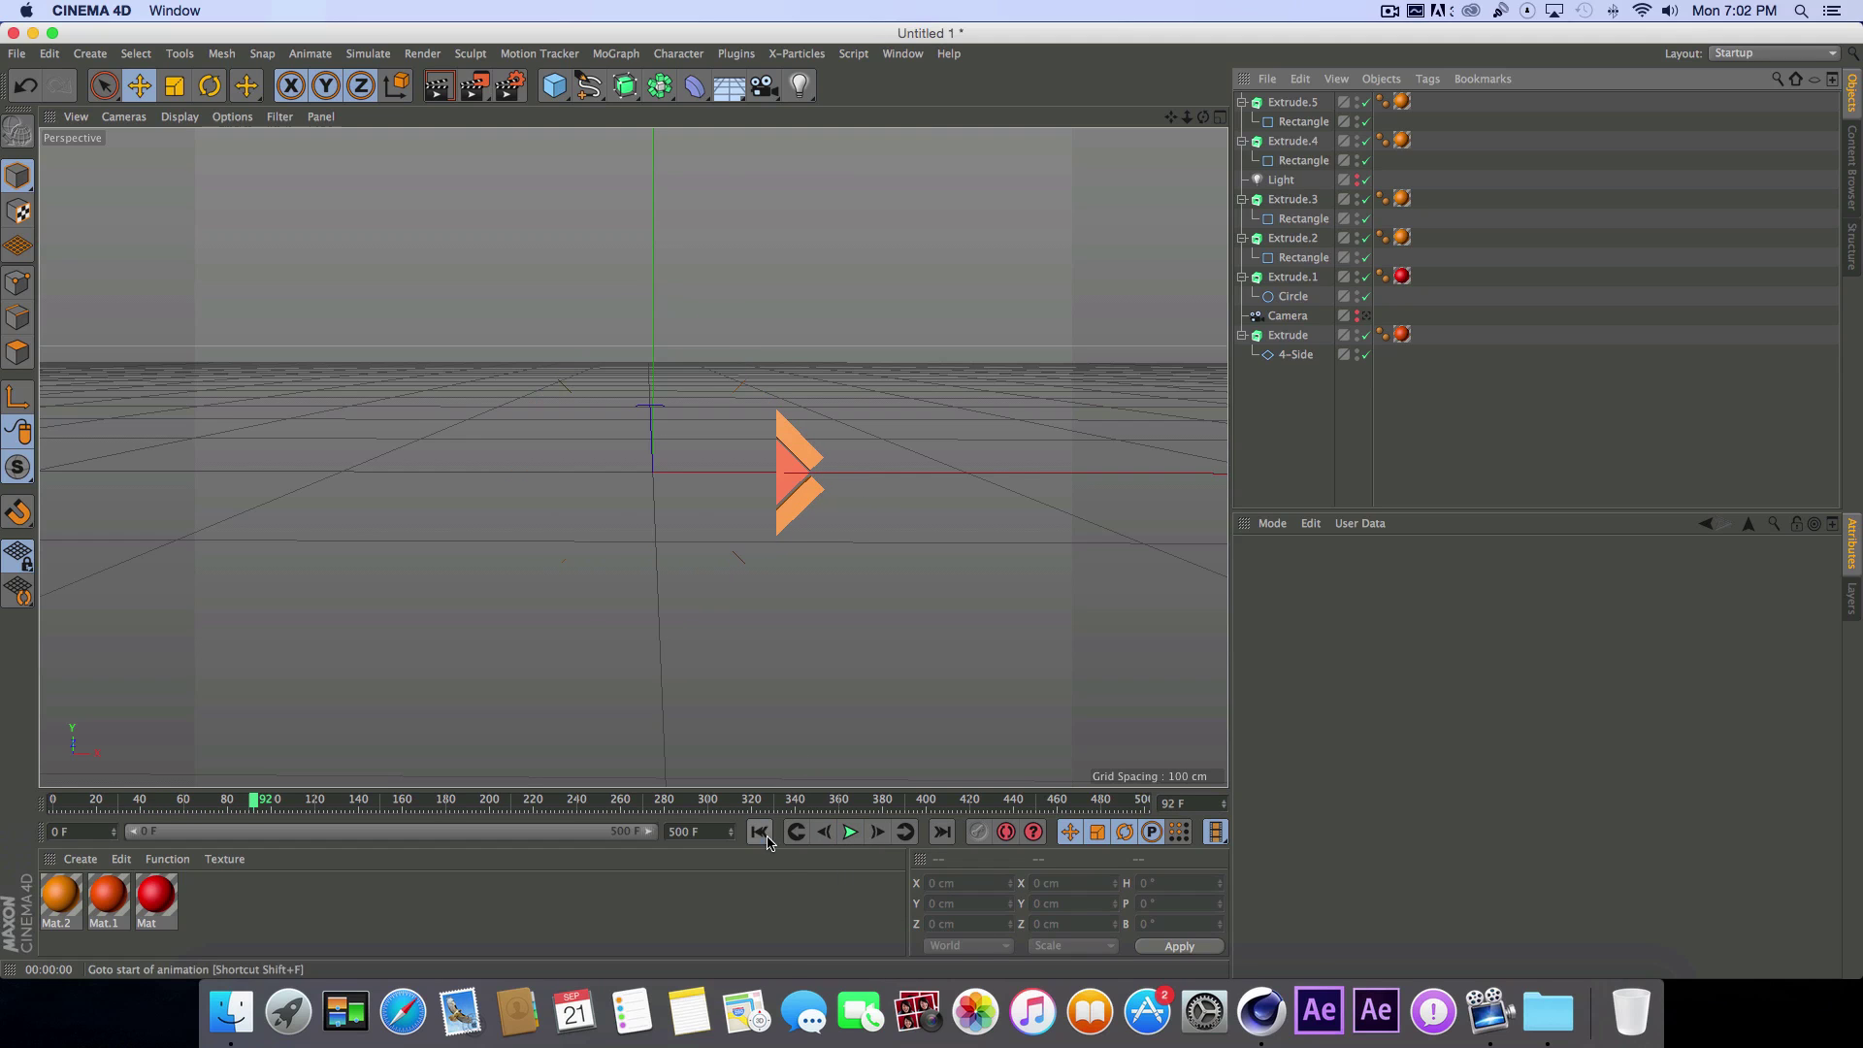
click(851, 832)
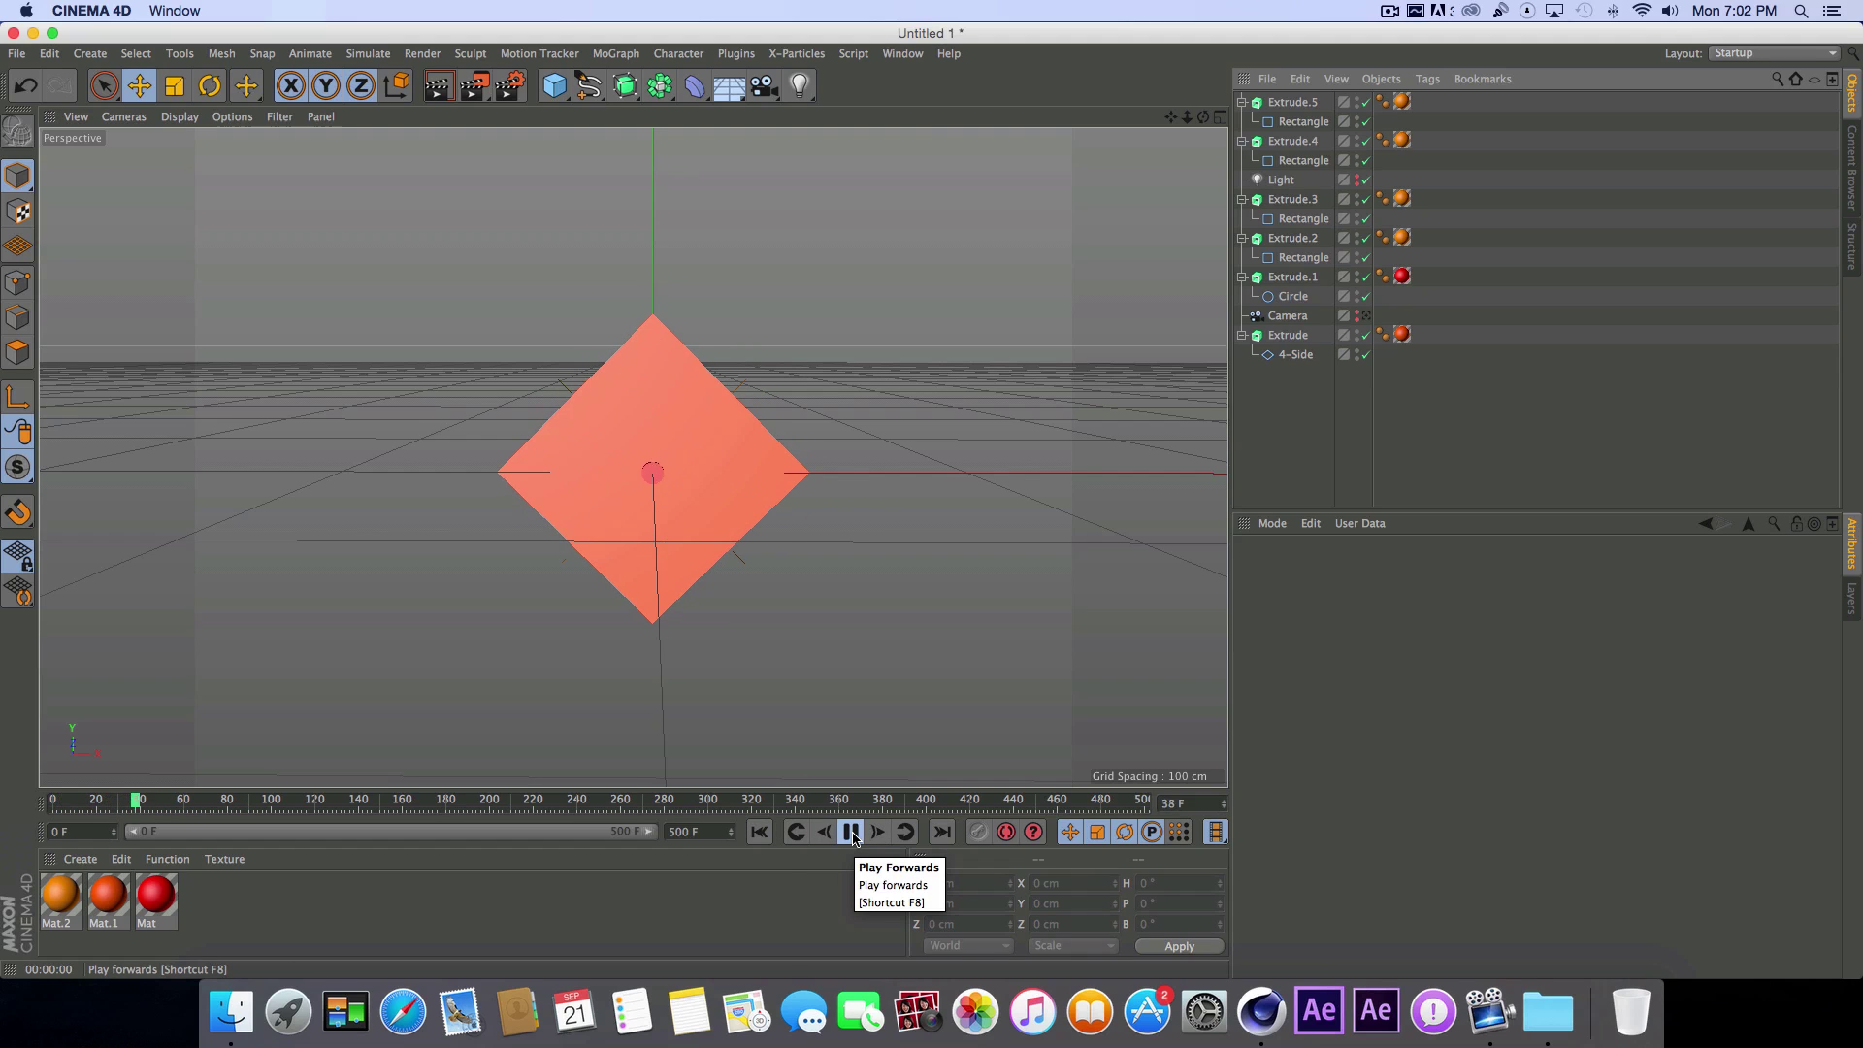
click(853, 836)
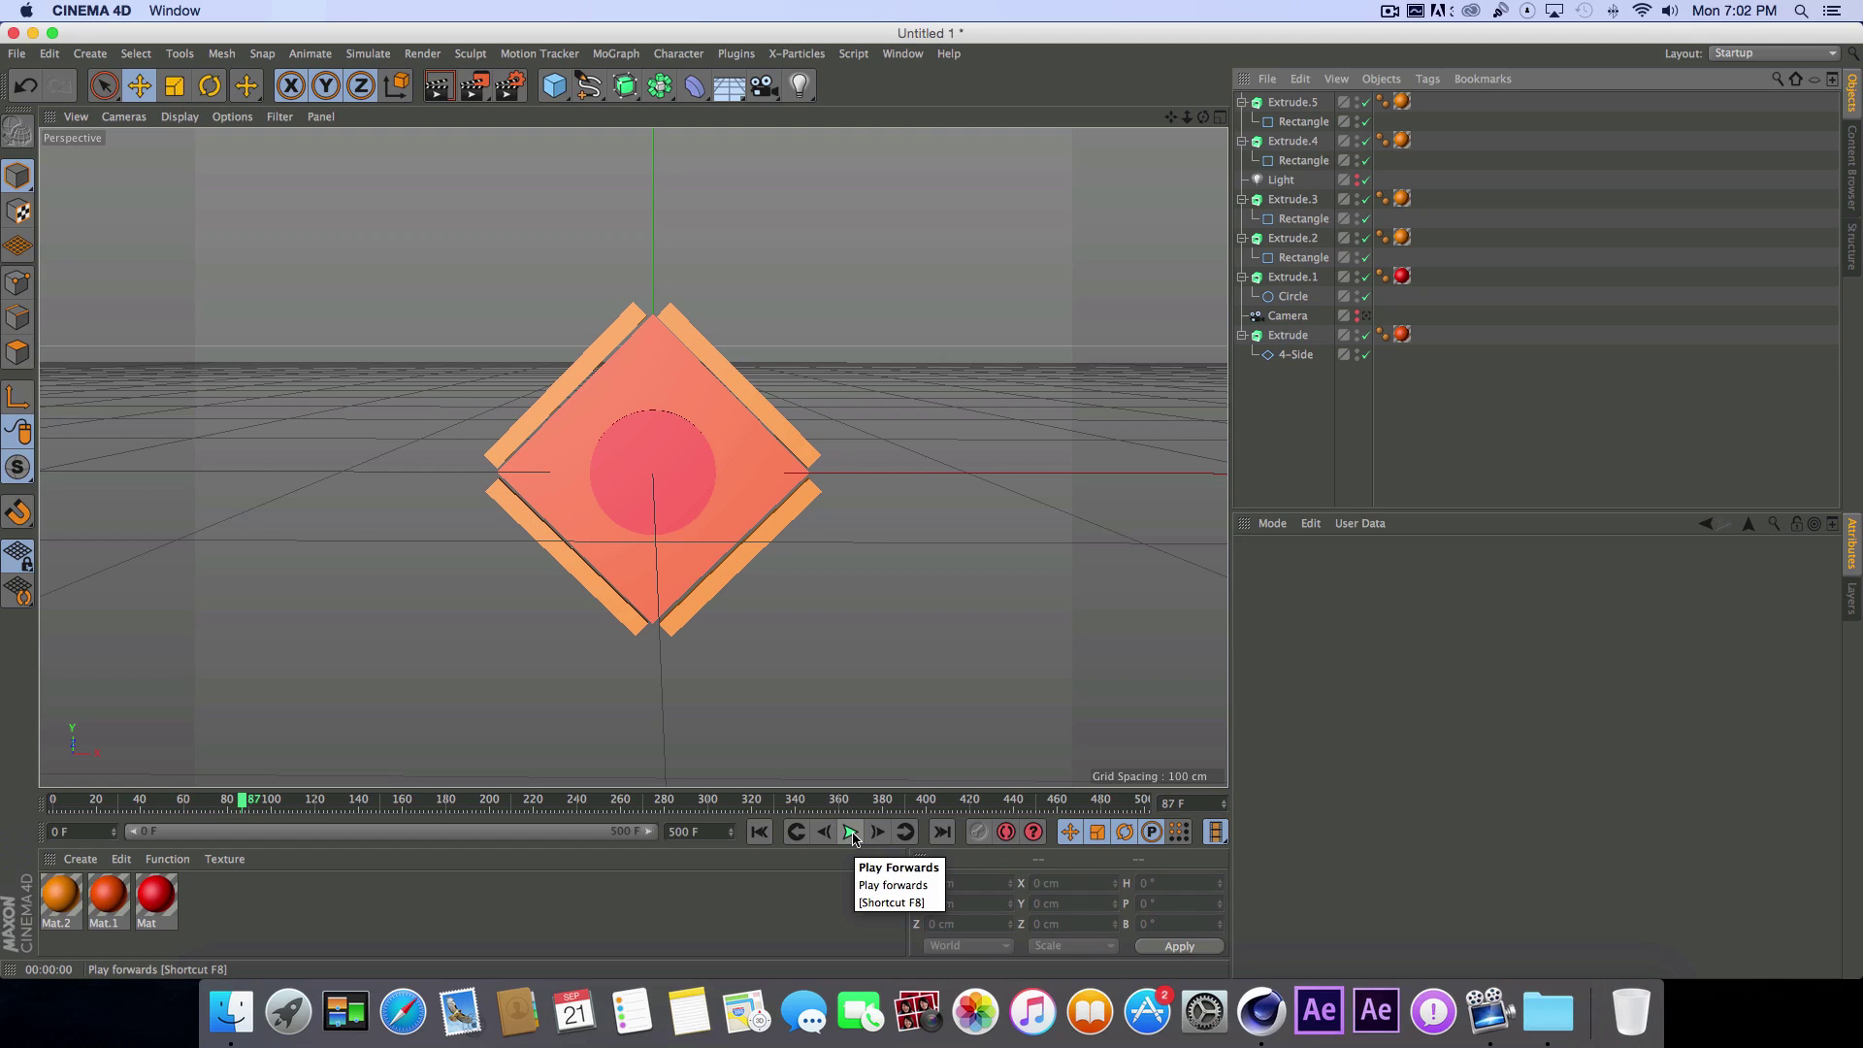
Step: Add an n-Side spline with 3 sides and a radius of 5 cm
click(590, 89)
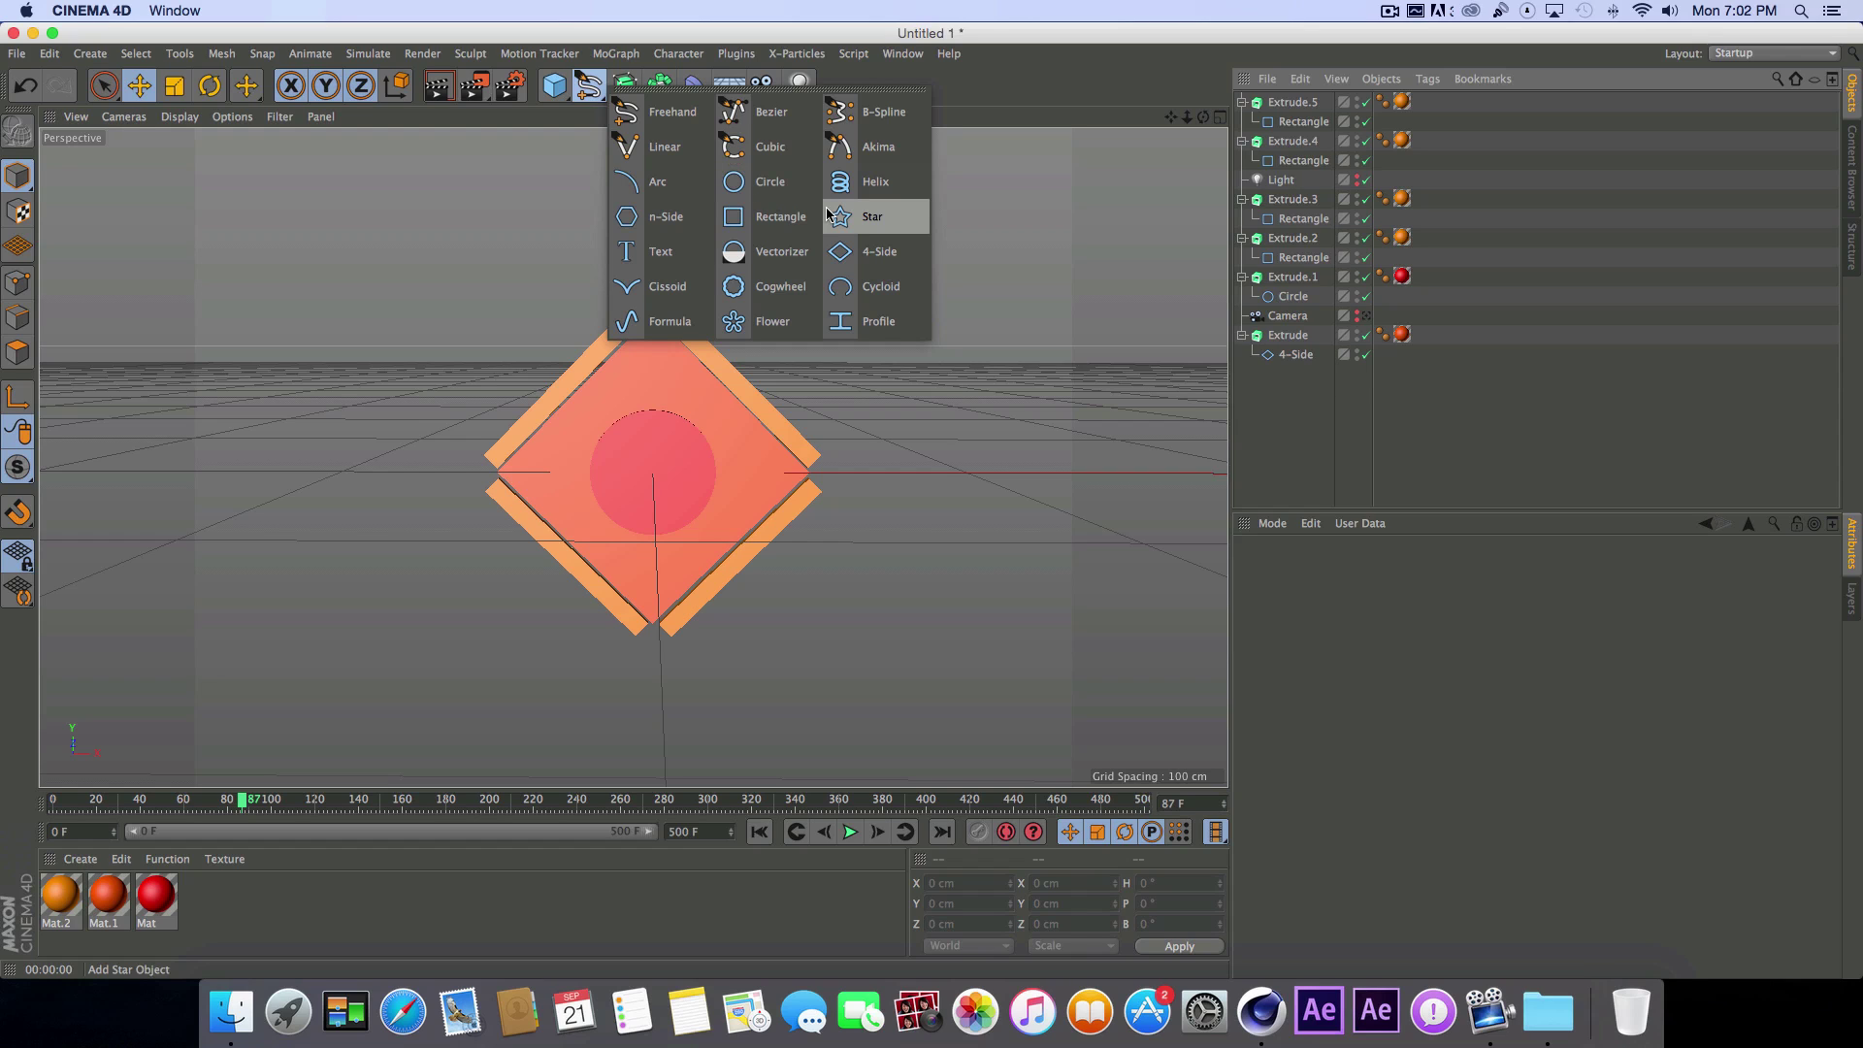
click(668, 216)
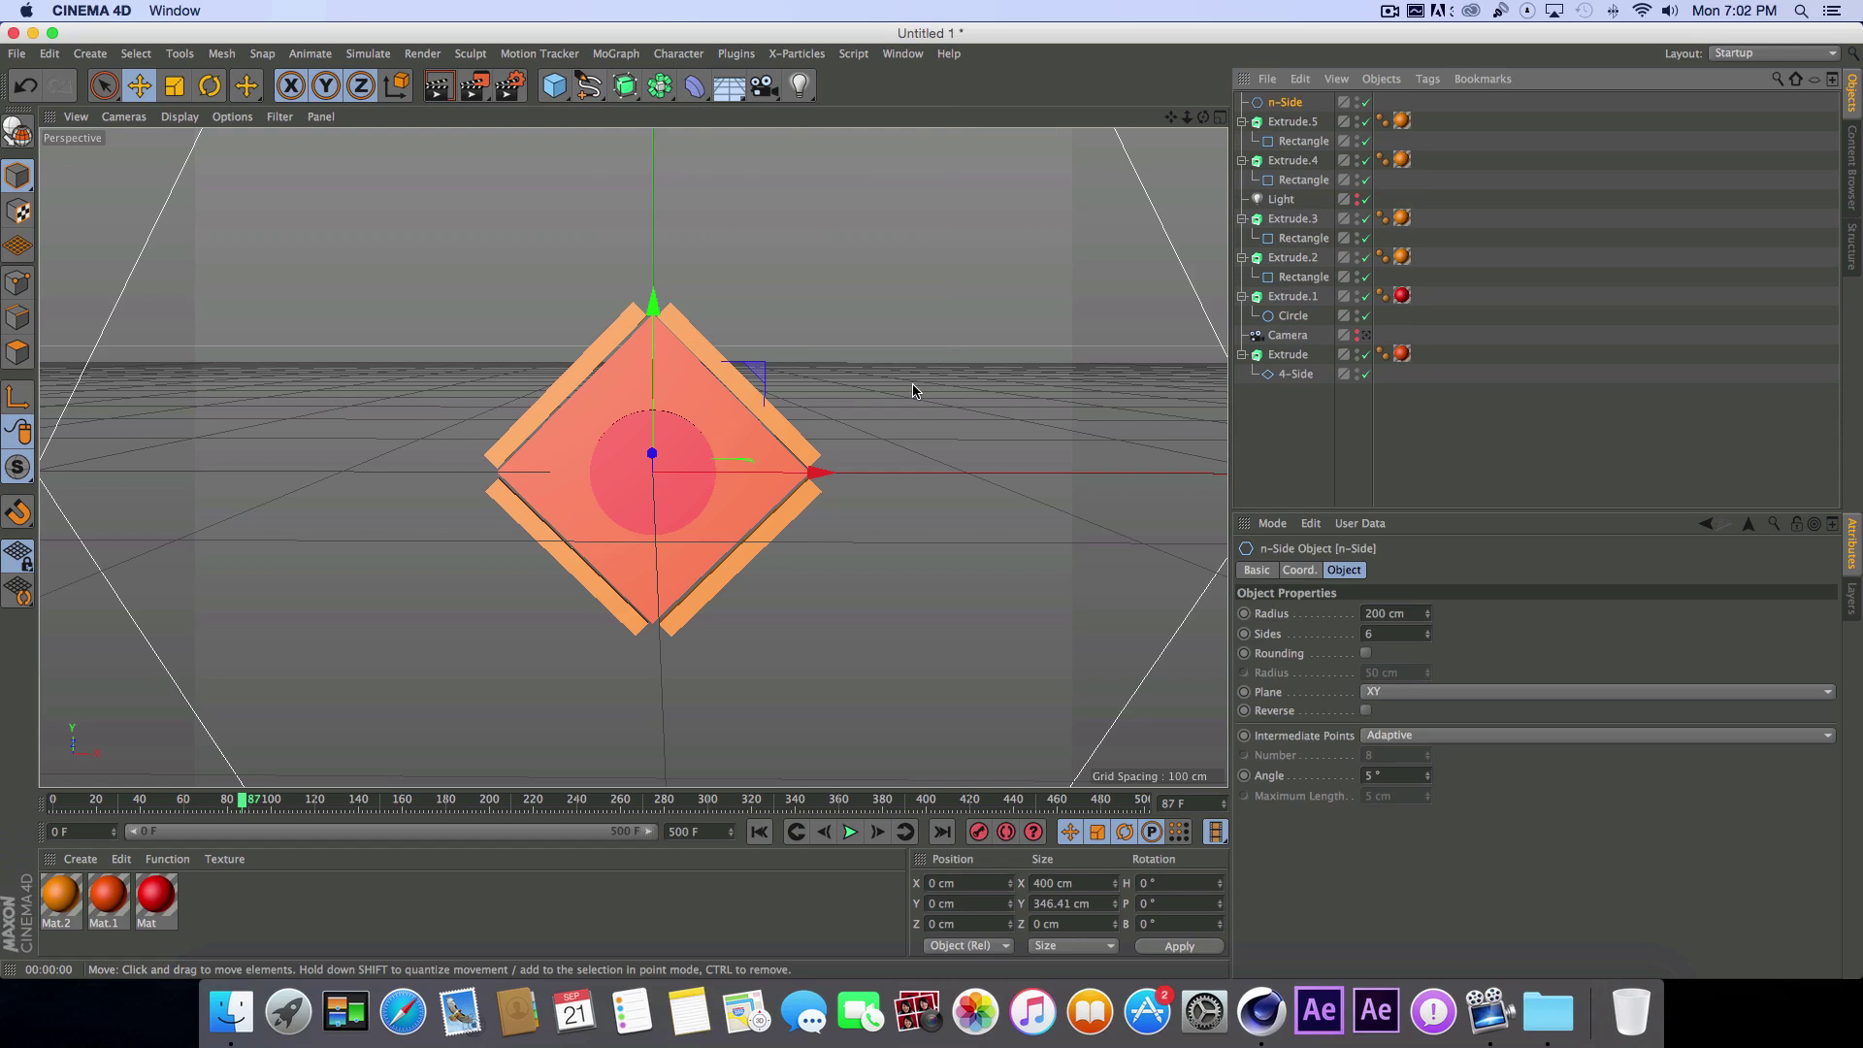
click(1427, 637)
click(1427, 638)
click(1427, 637)
click(1427, 638)
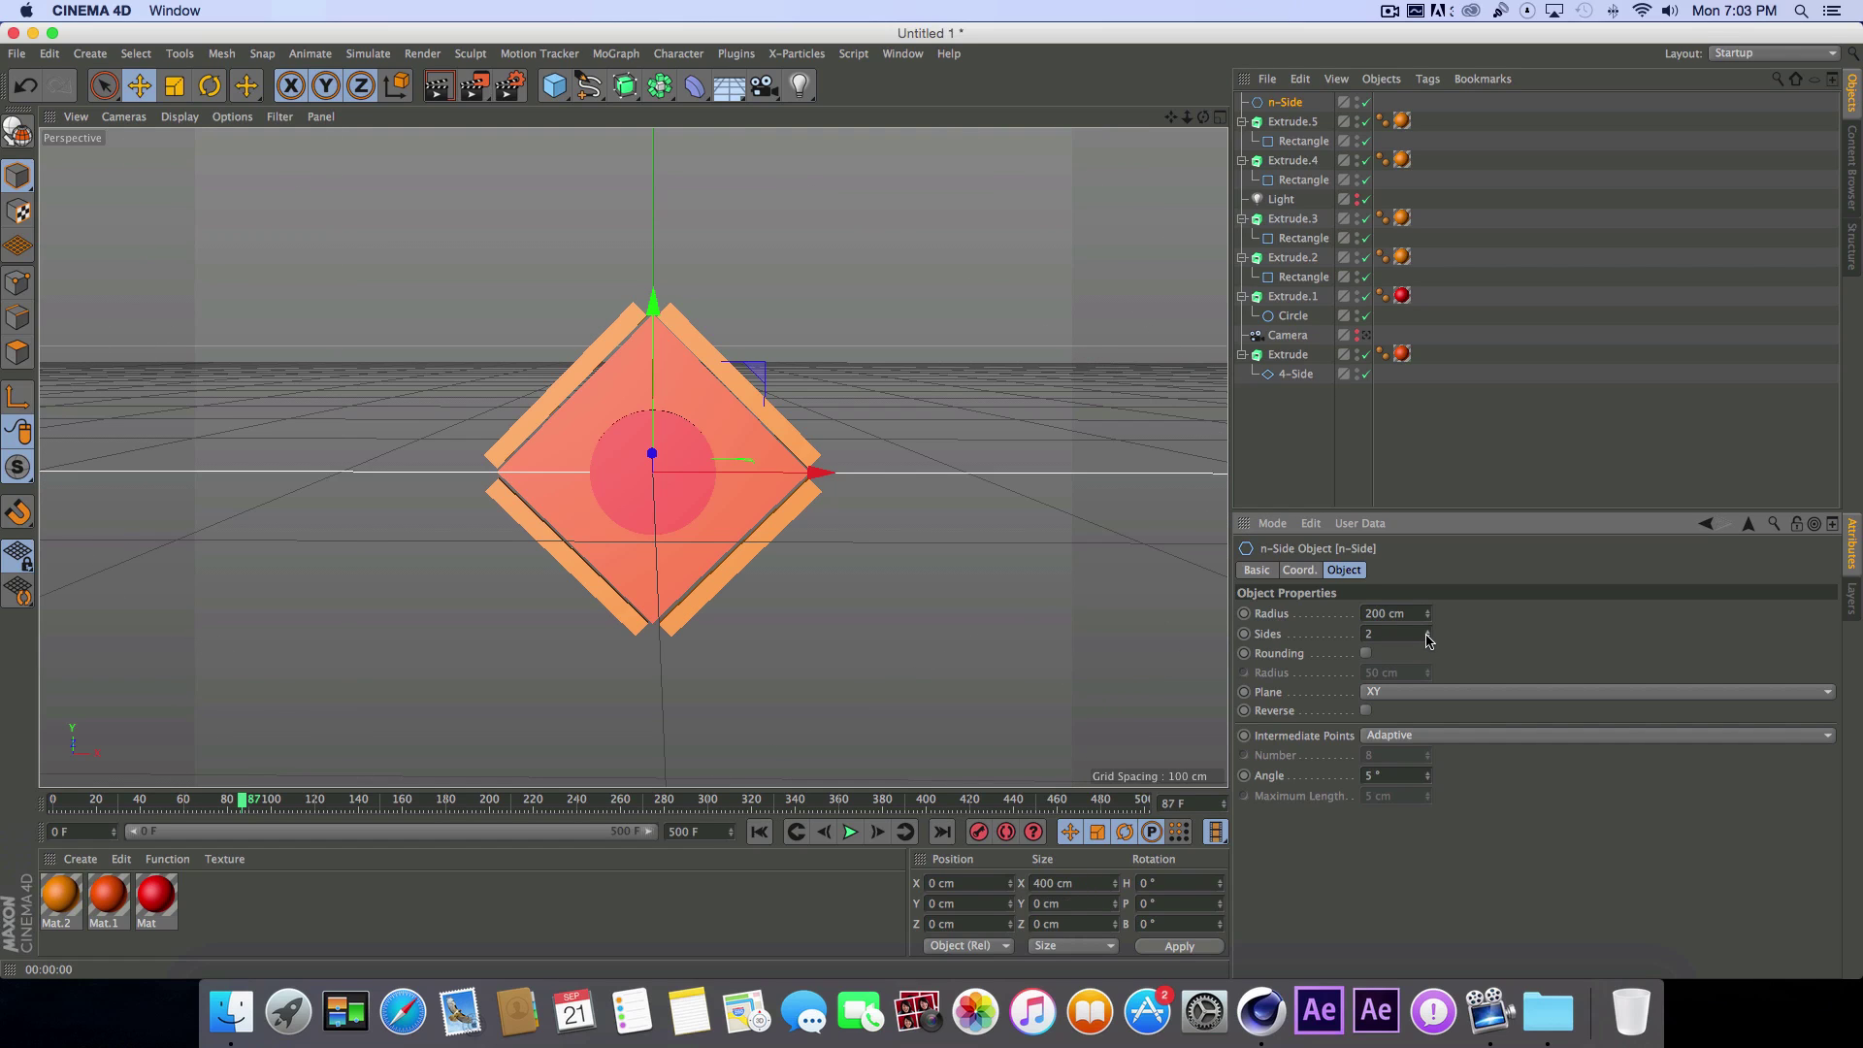
click(1427, 631)
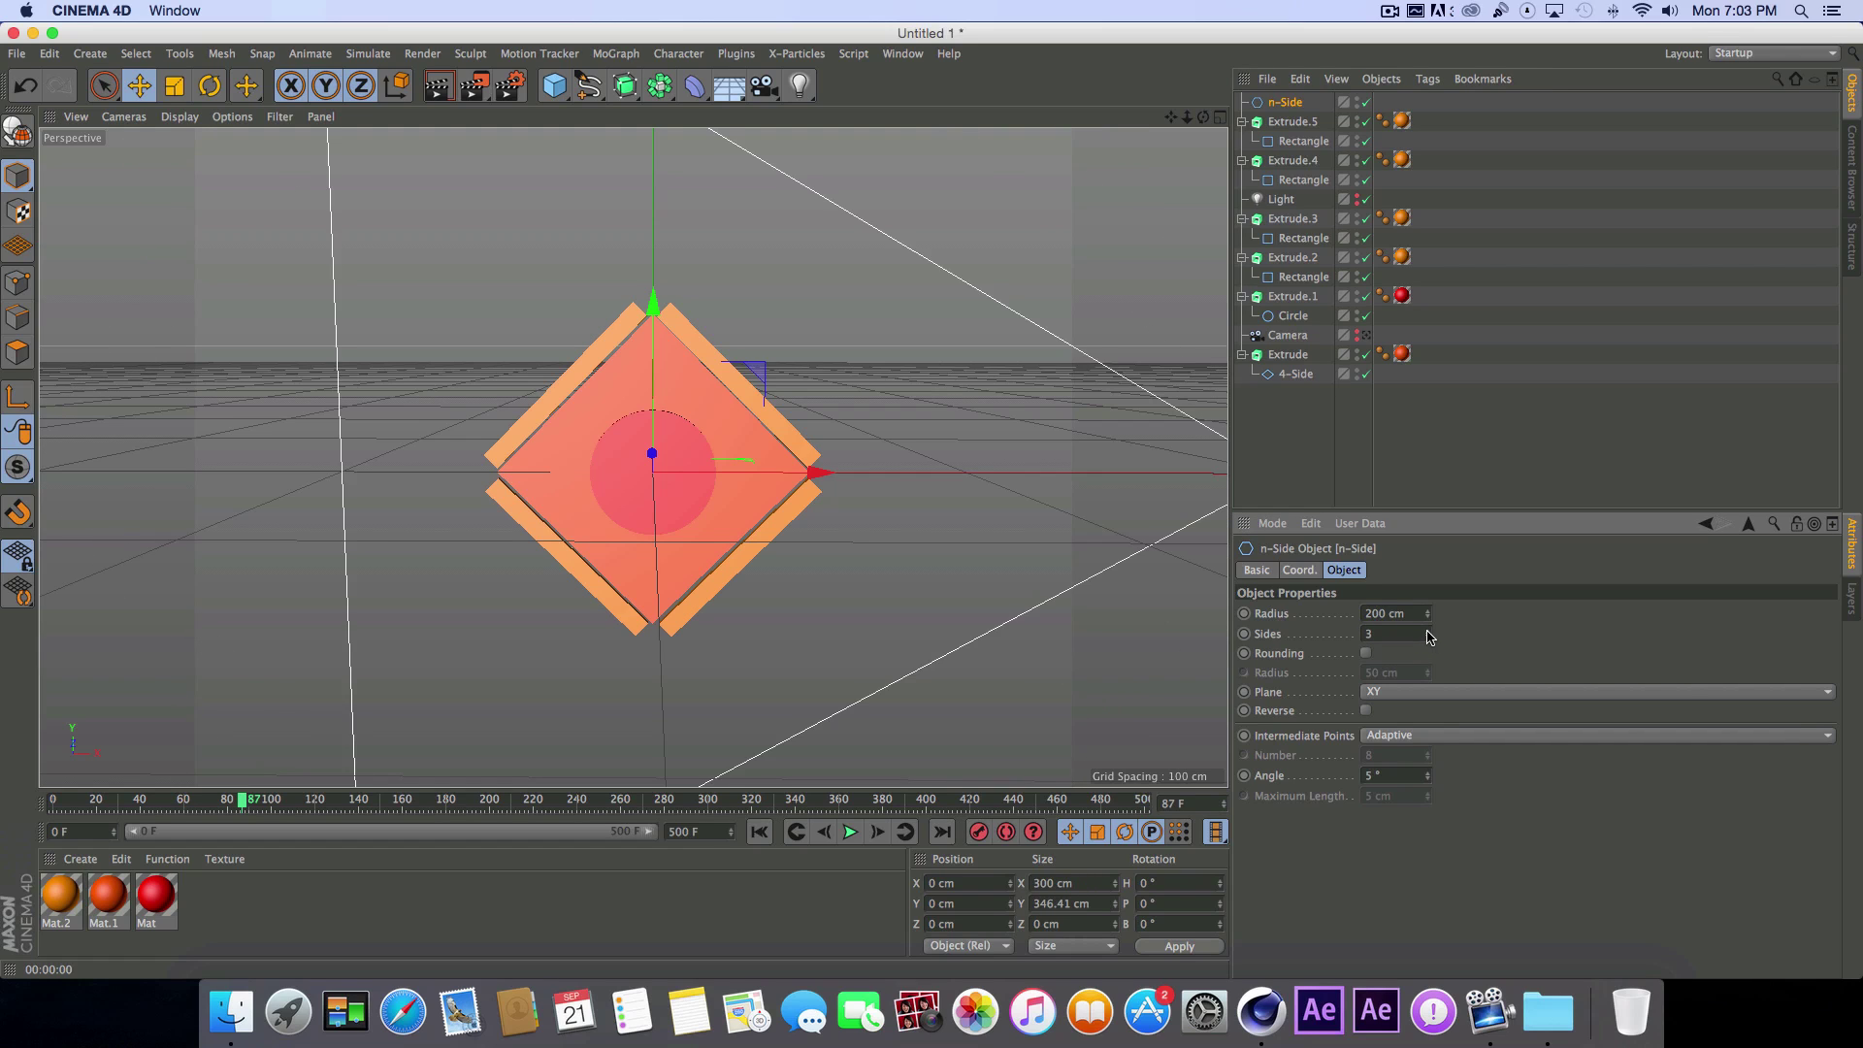
scroll(931, 507, down, 5)
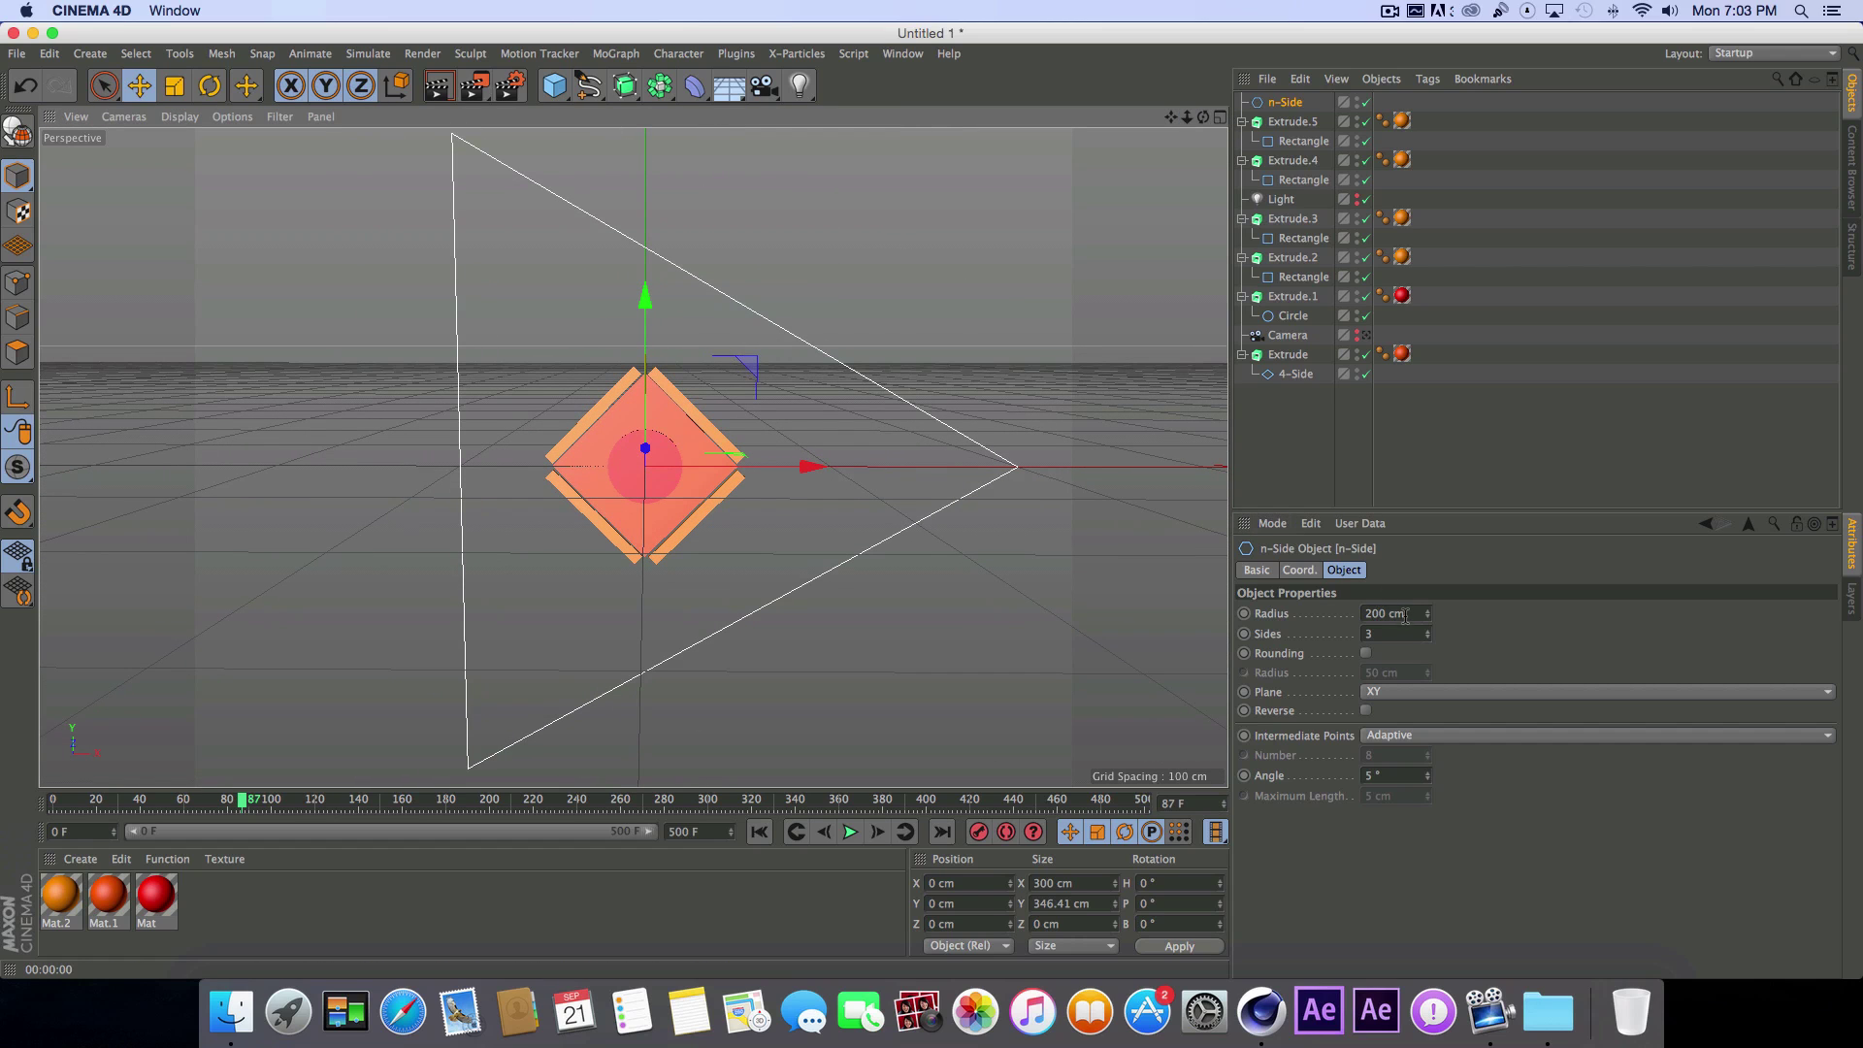
drag(1427, 613, 1427, 804)
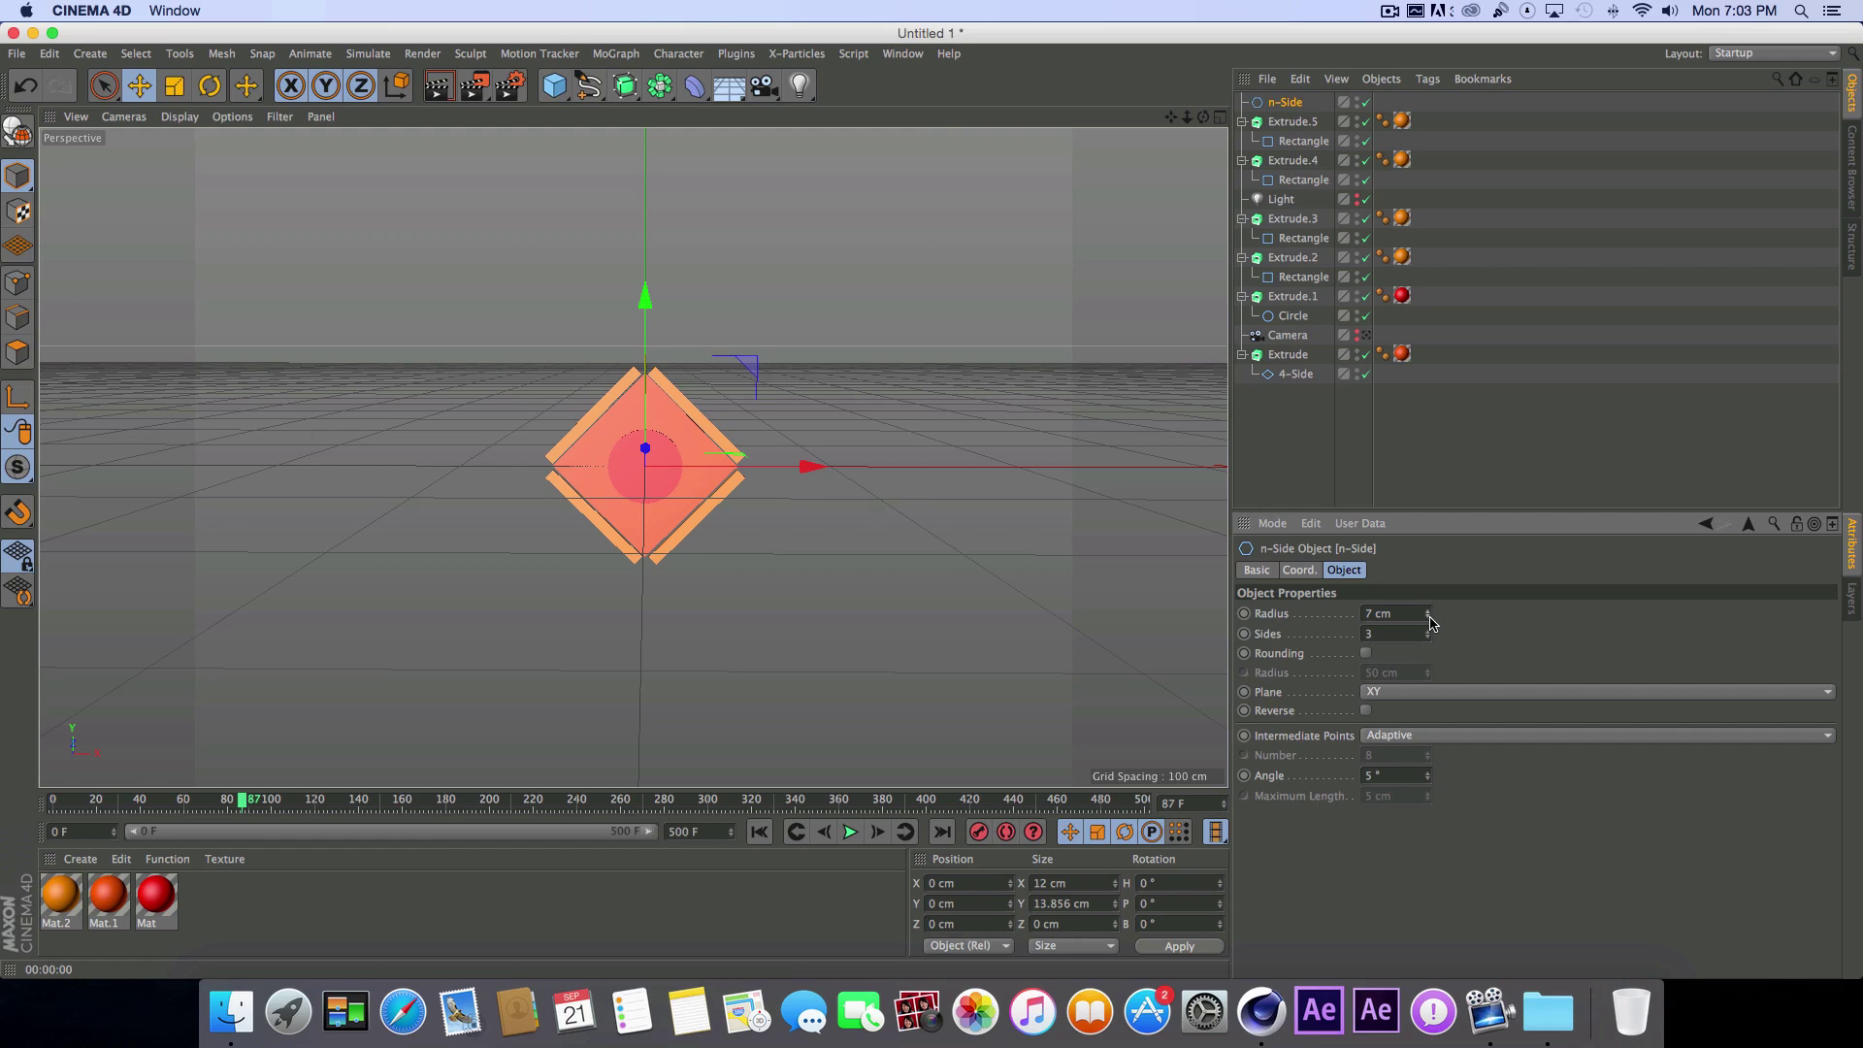
drag(1429, 617, 1429, 621)
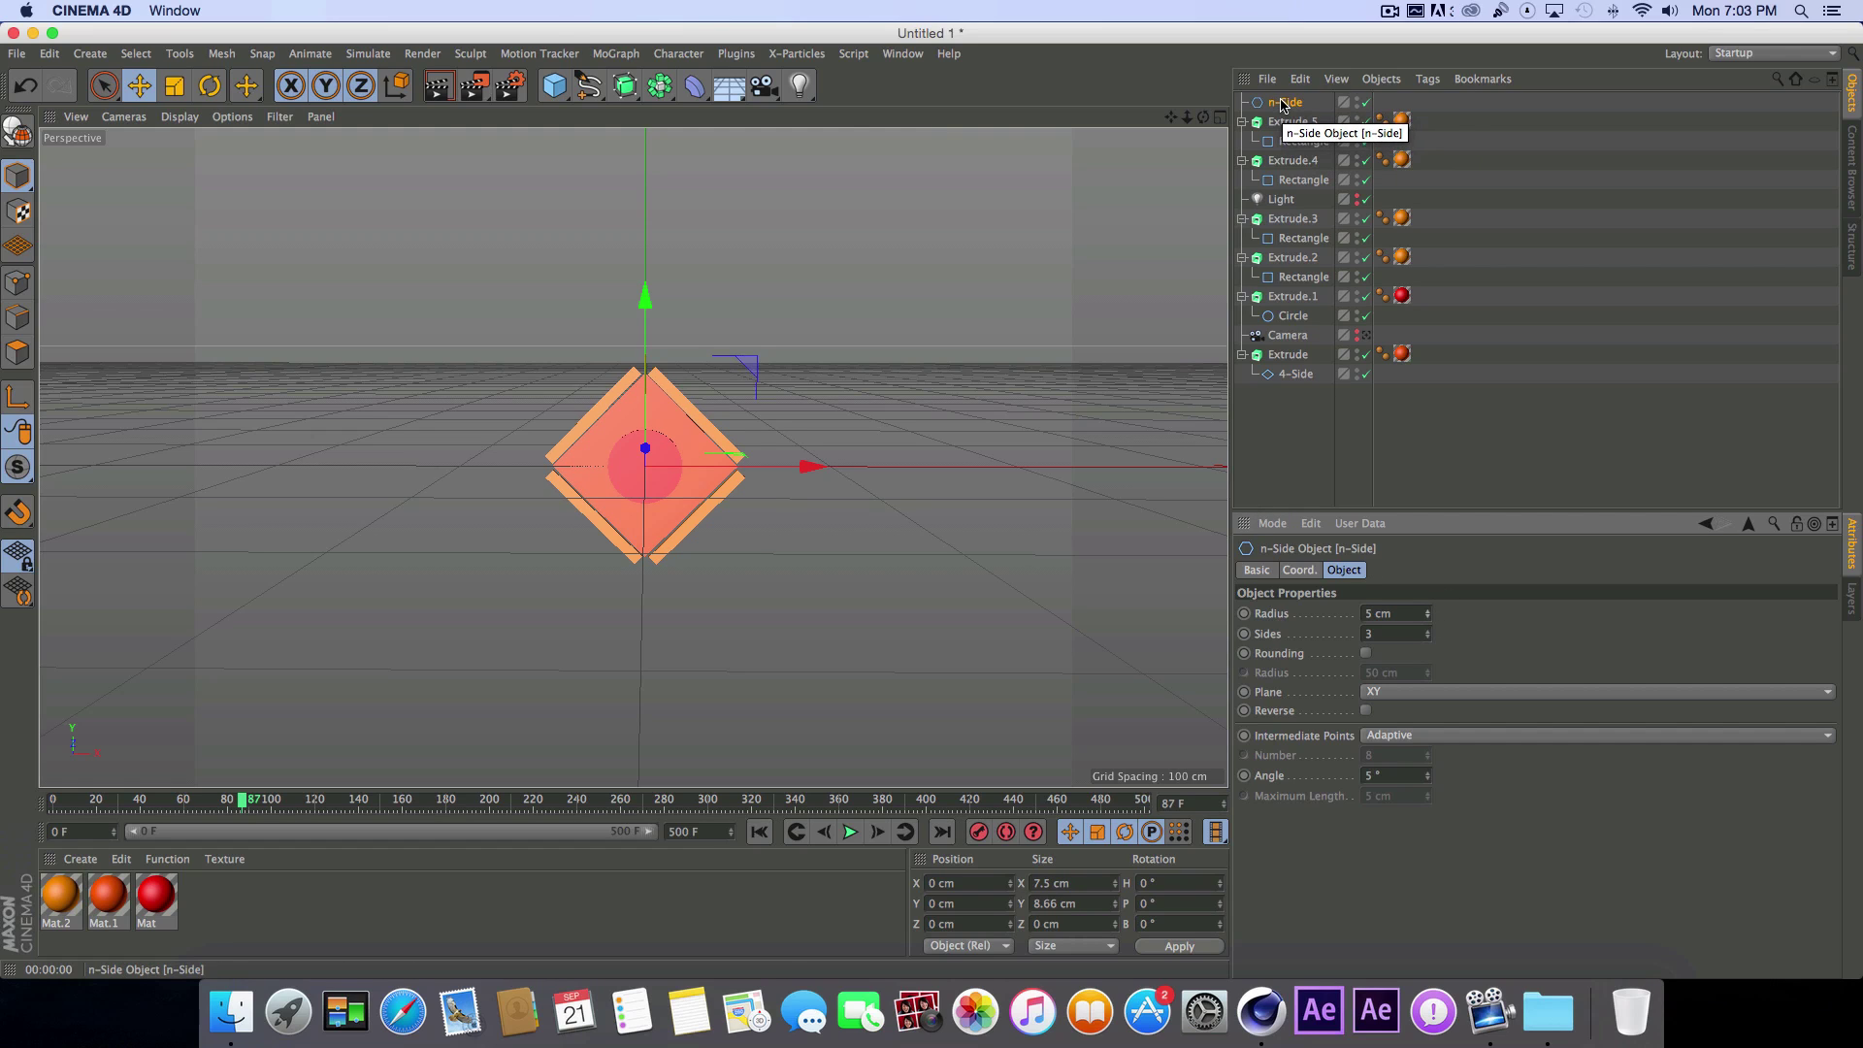
Step: Place the n-Side spline in a new Extrude object and set its Z movement to 2 cm
click(624, 85)
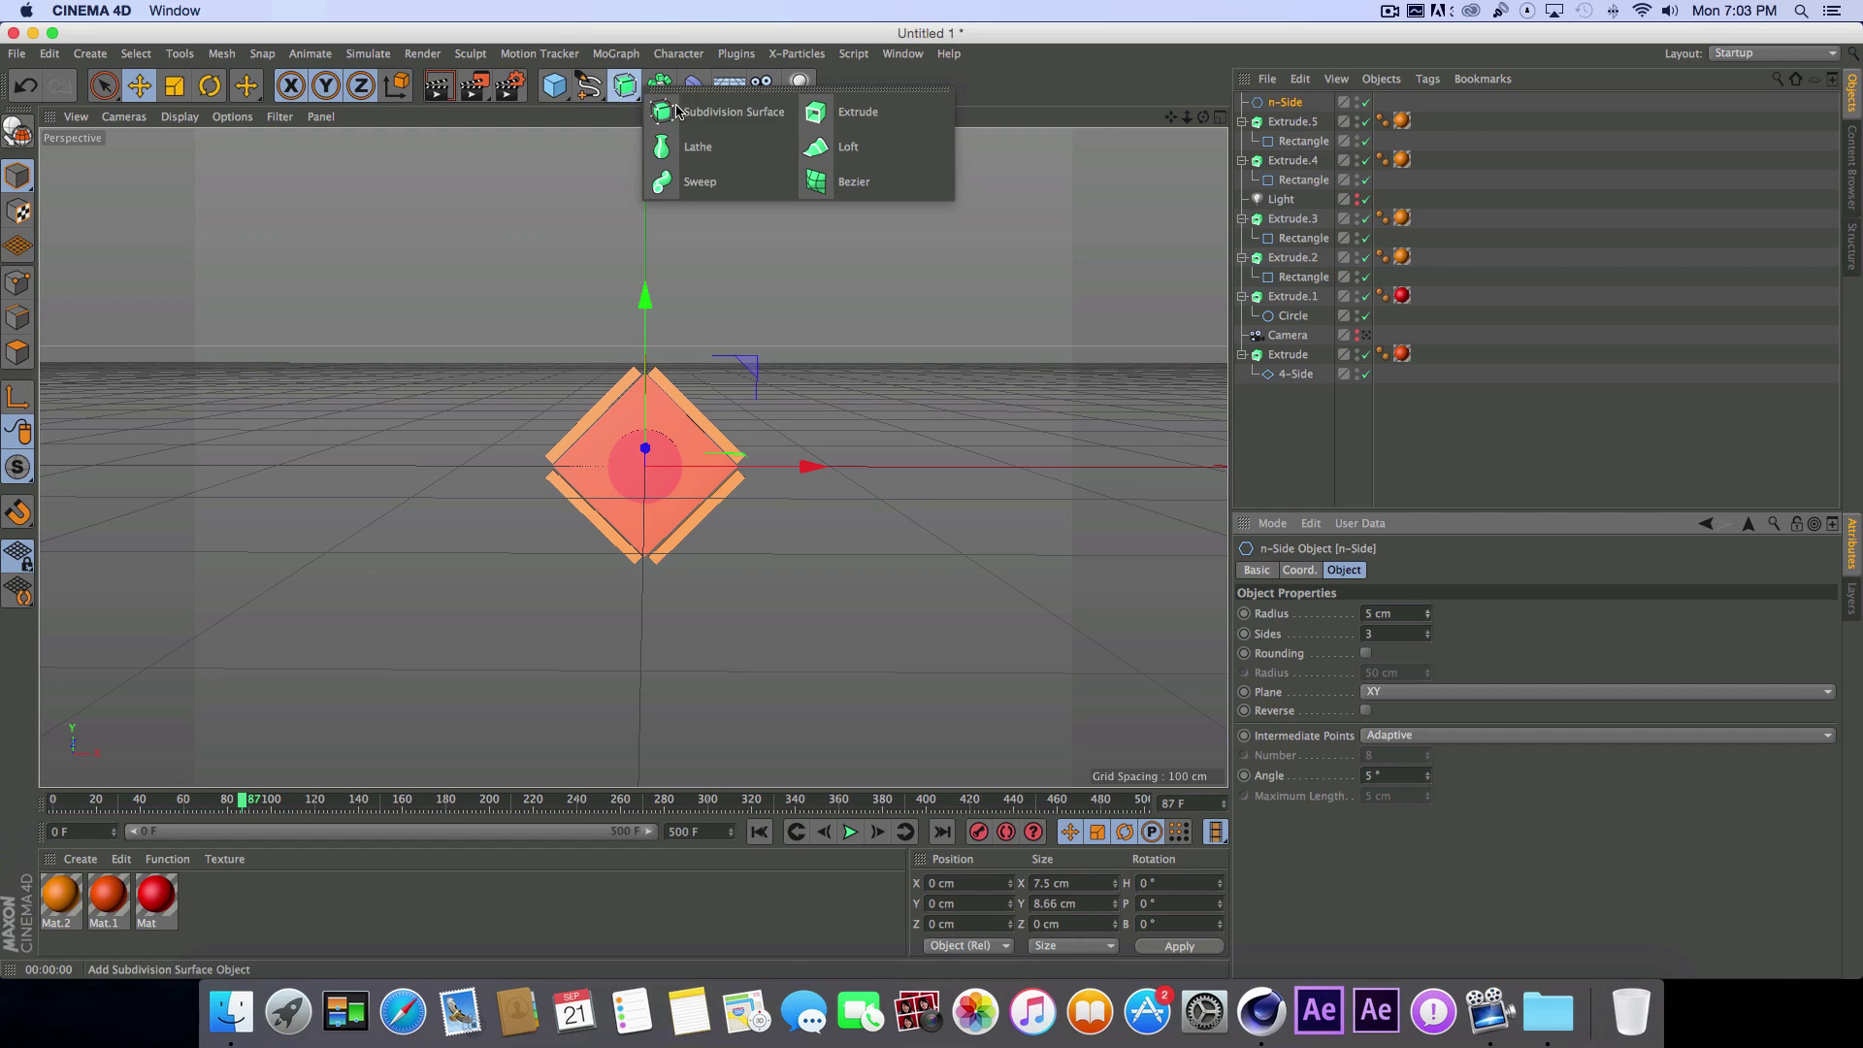
alt+click(810, 121)
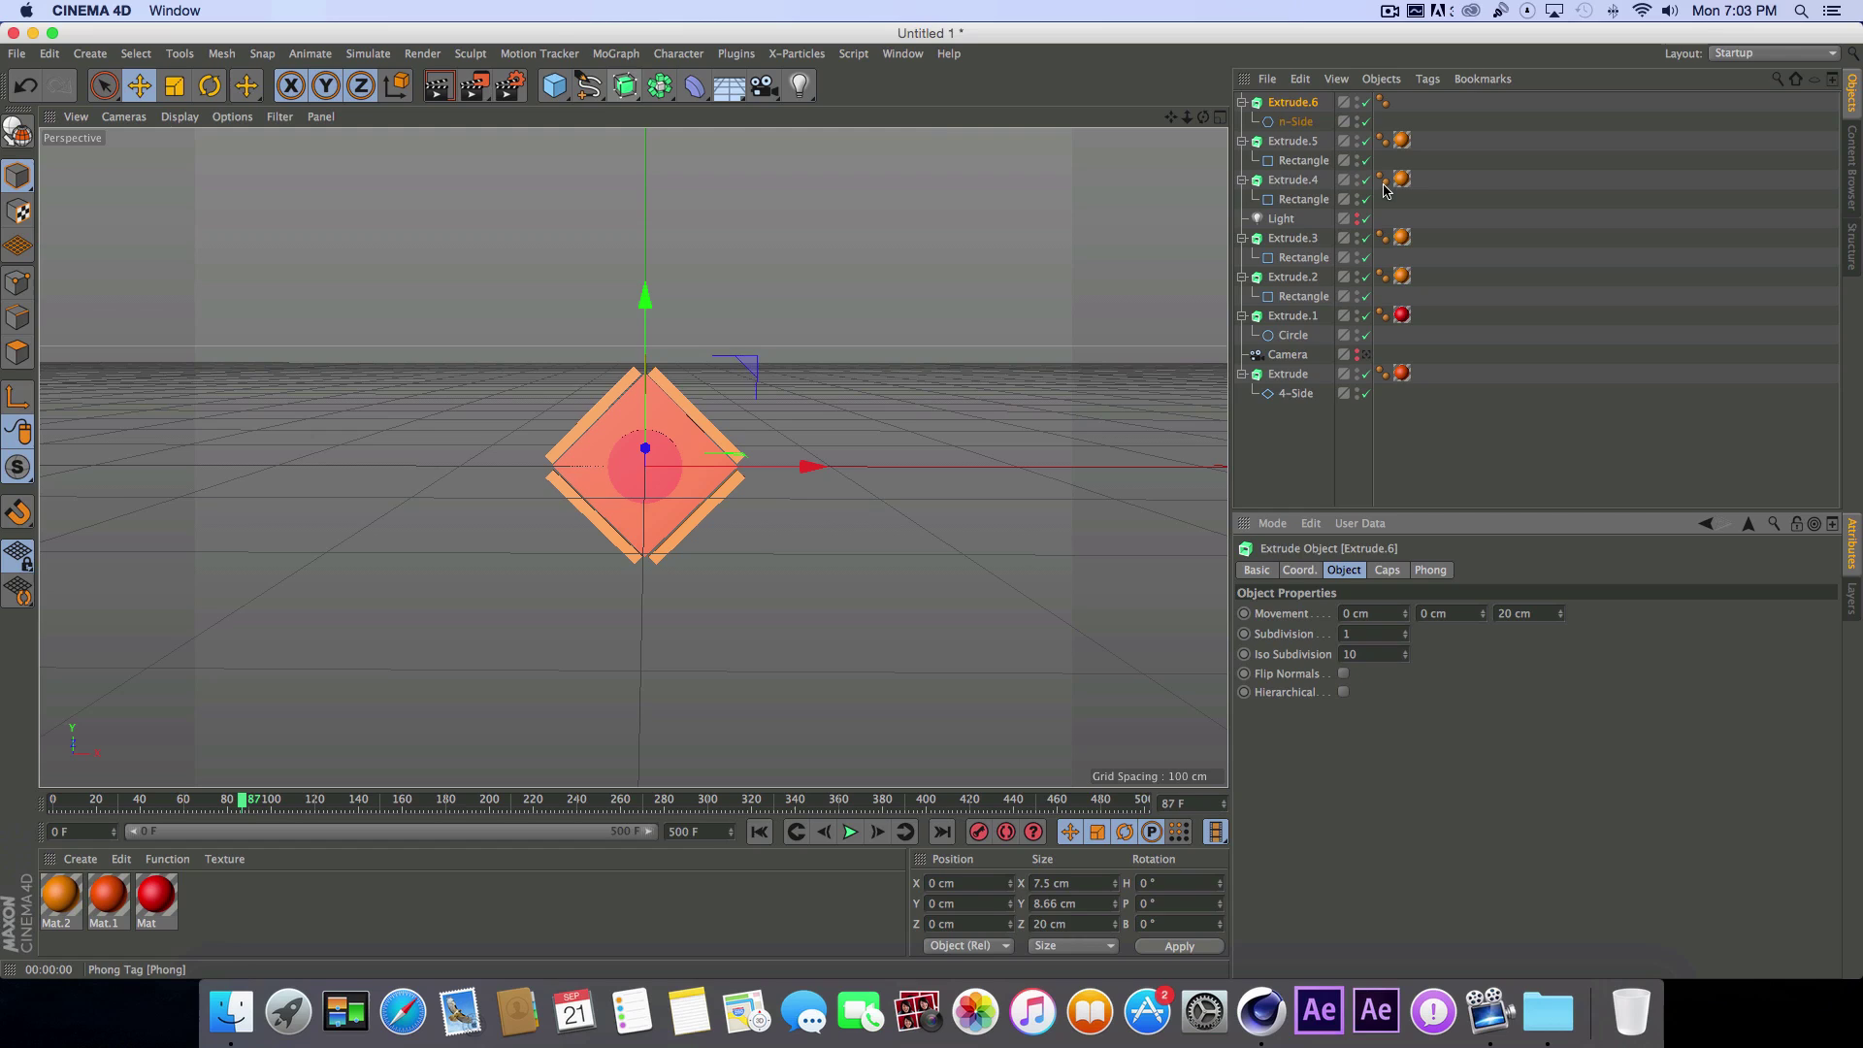
double_click(1545, 614)
text(2)
key(Return)
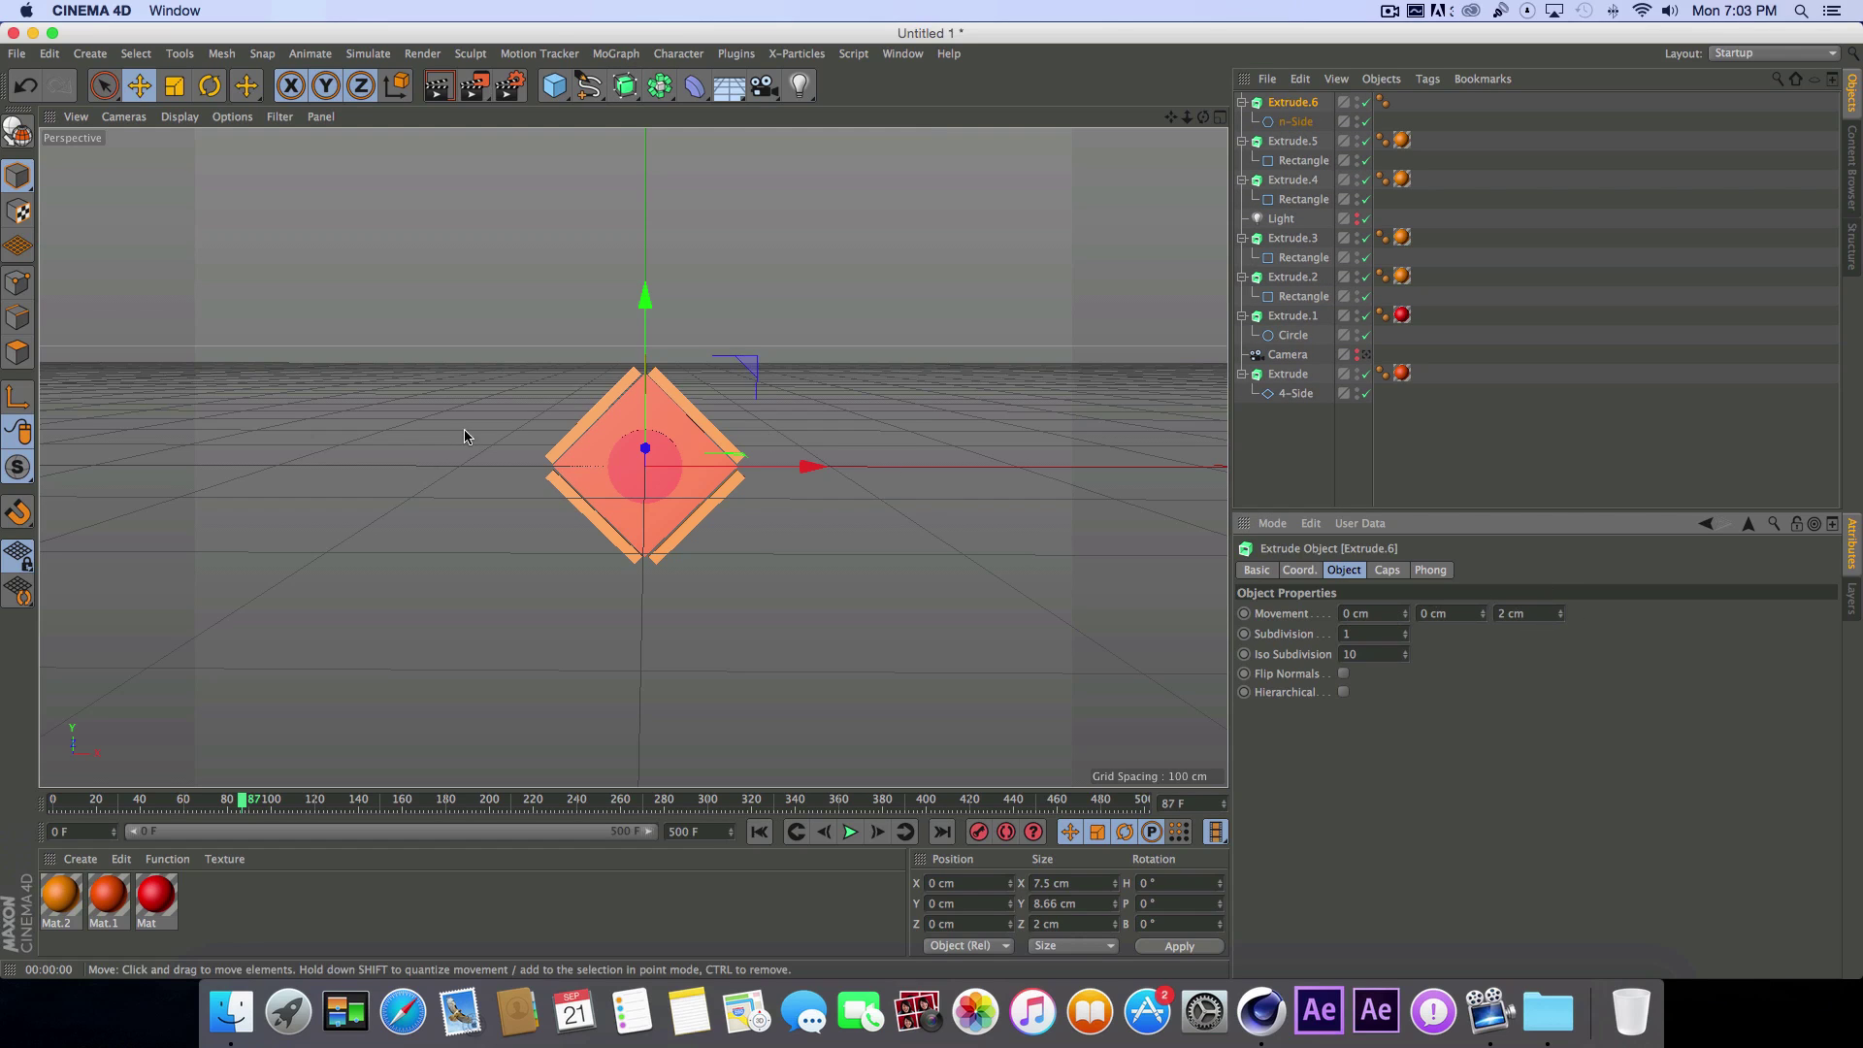
Step: Move the extruded triangle in front of the diamond and above the circle, to about Y 29.2 cm and Z -1.08 cm
scroll(636, 413, down, 5)
scroll(638, 410, up, 5)
scroll(638, 406, up, 3)
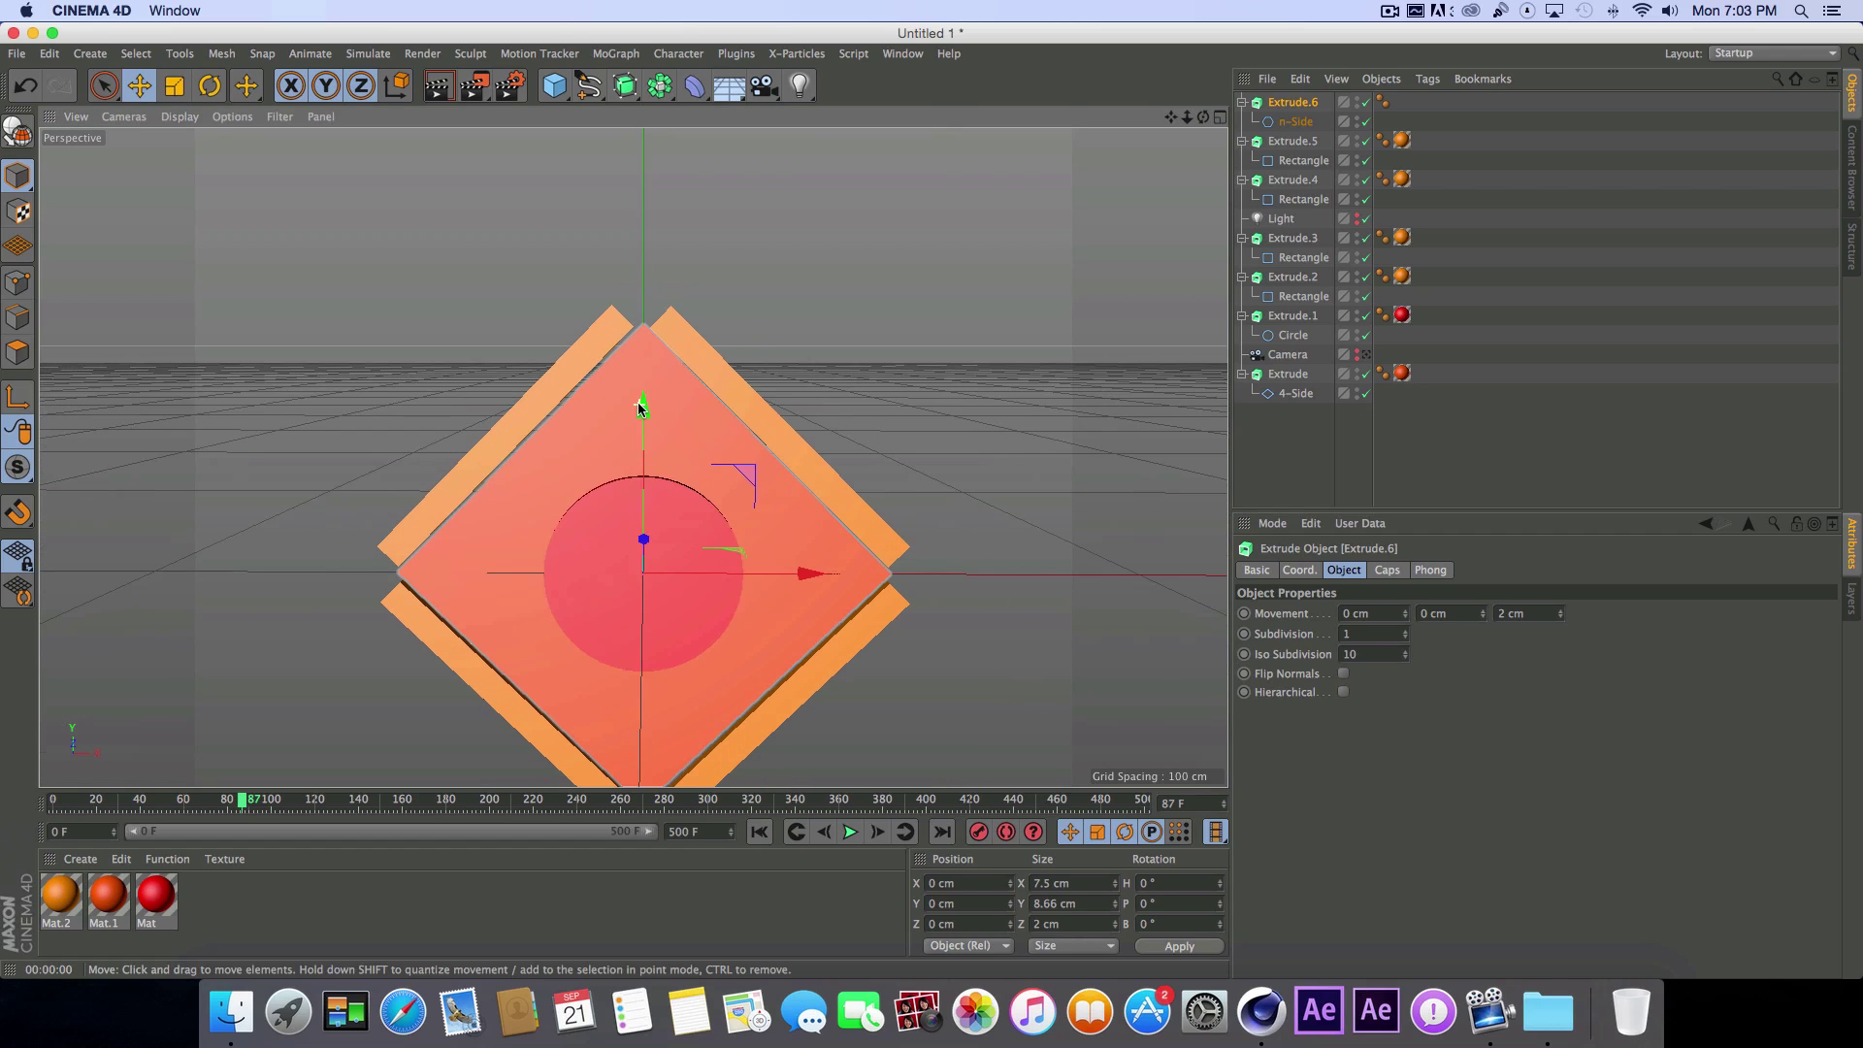
drag(644, 415, 643, 303)
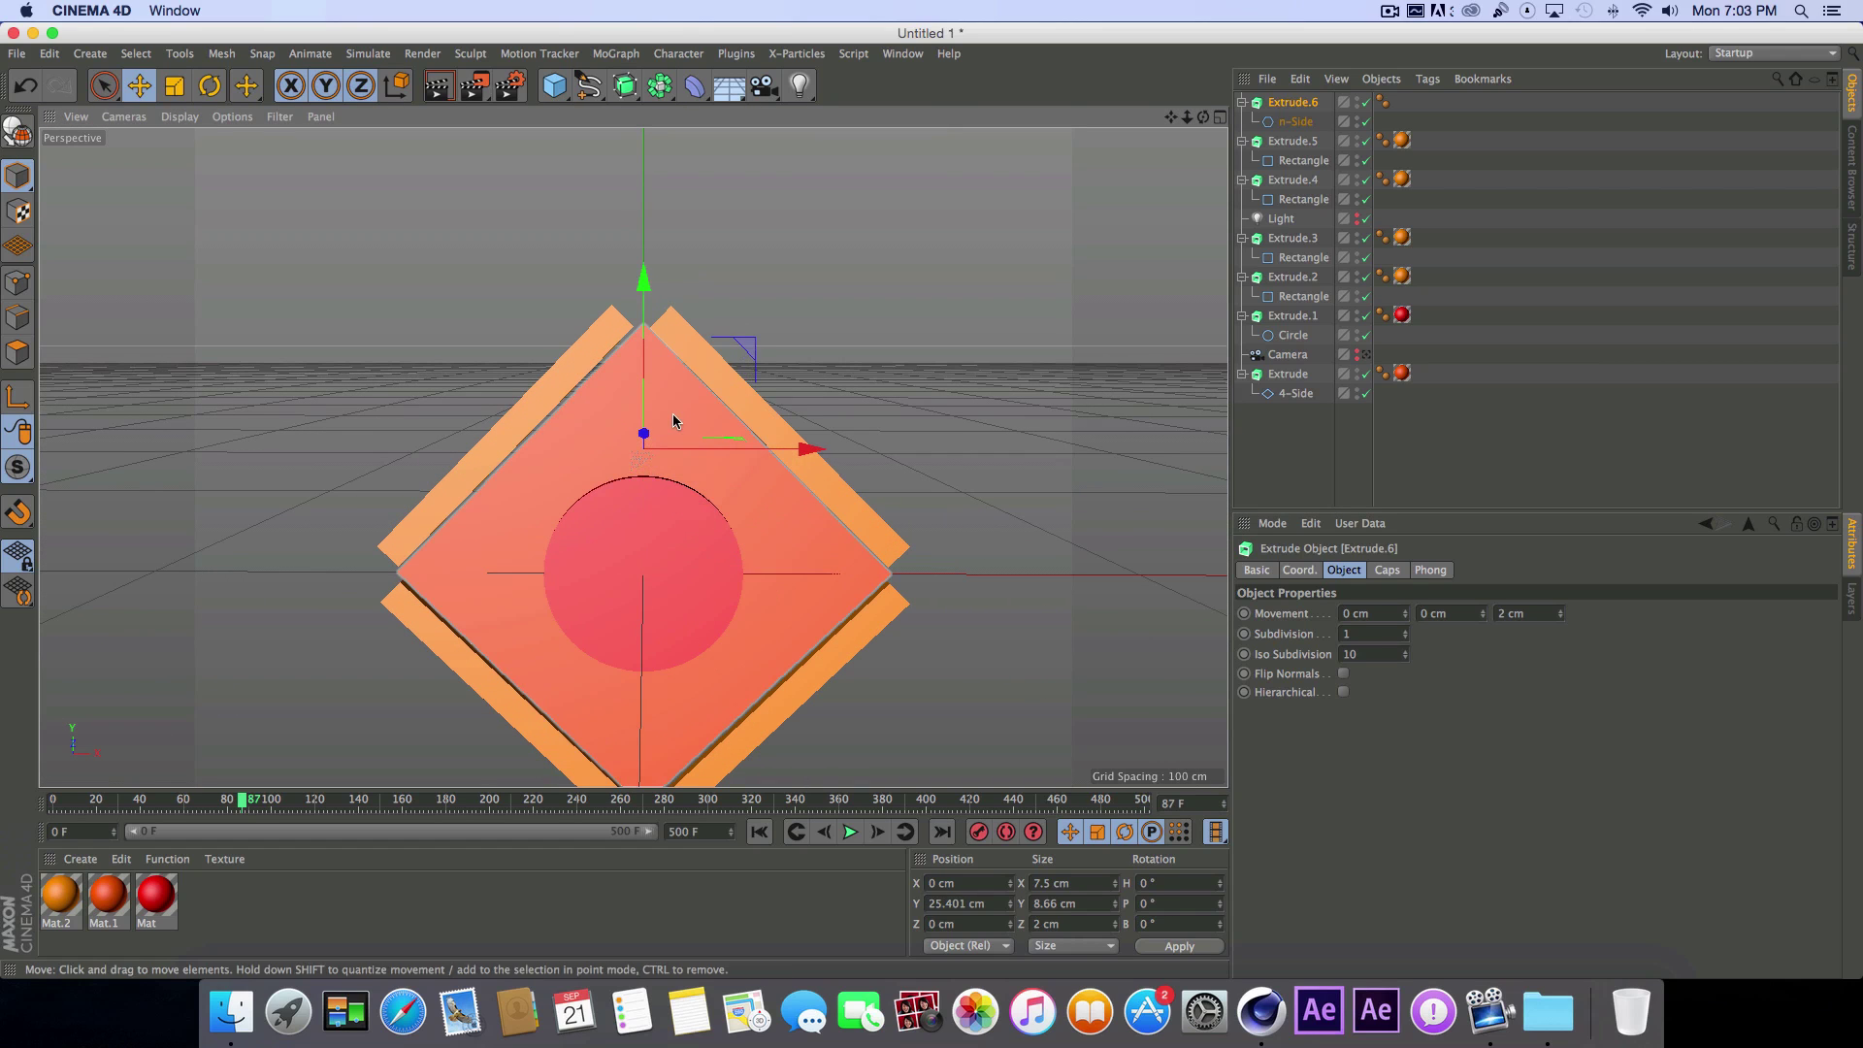
click(1219, 117)
drag(1035, 191, 1035, 201)
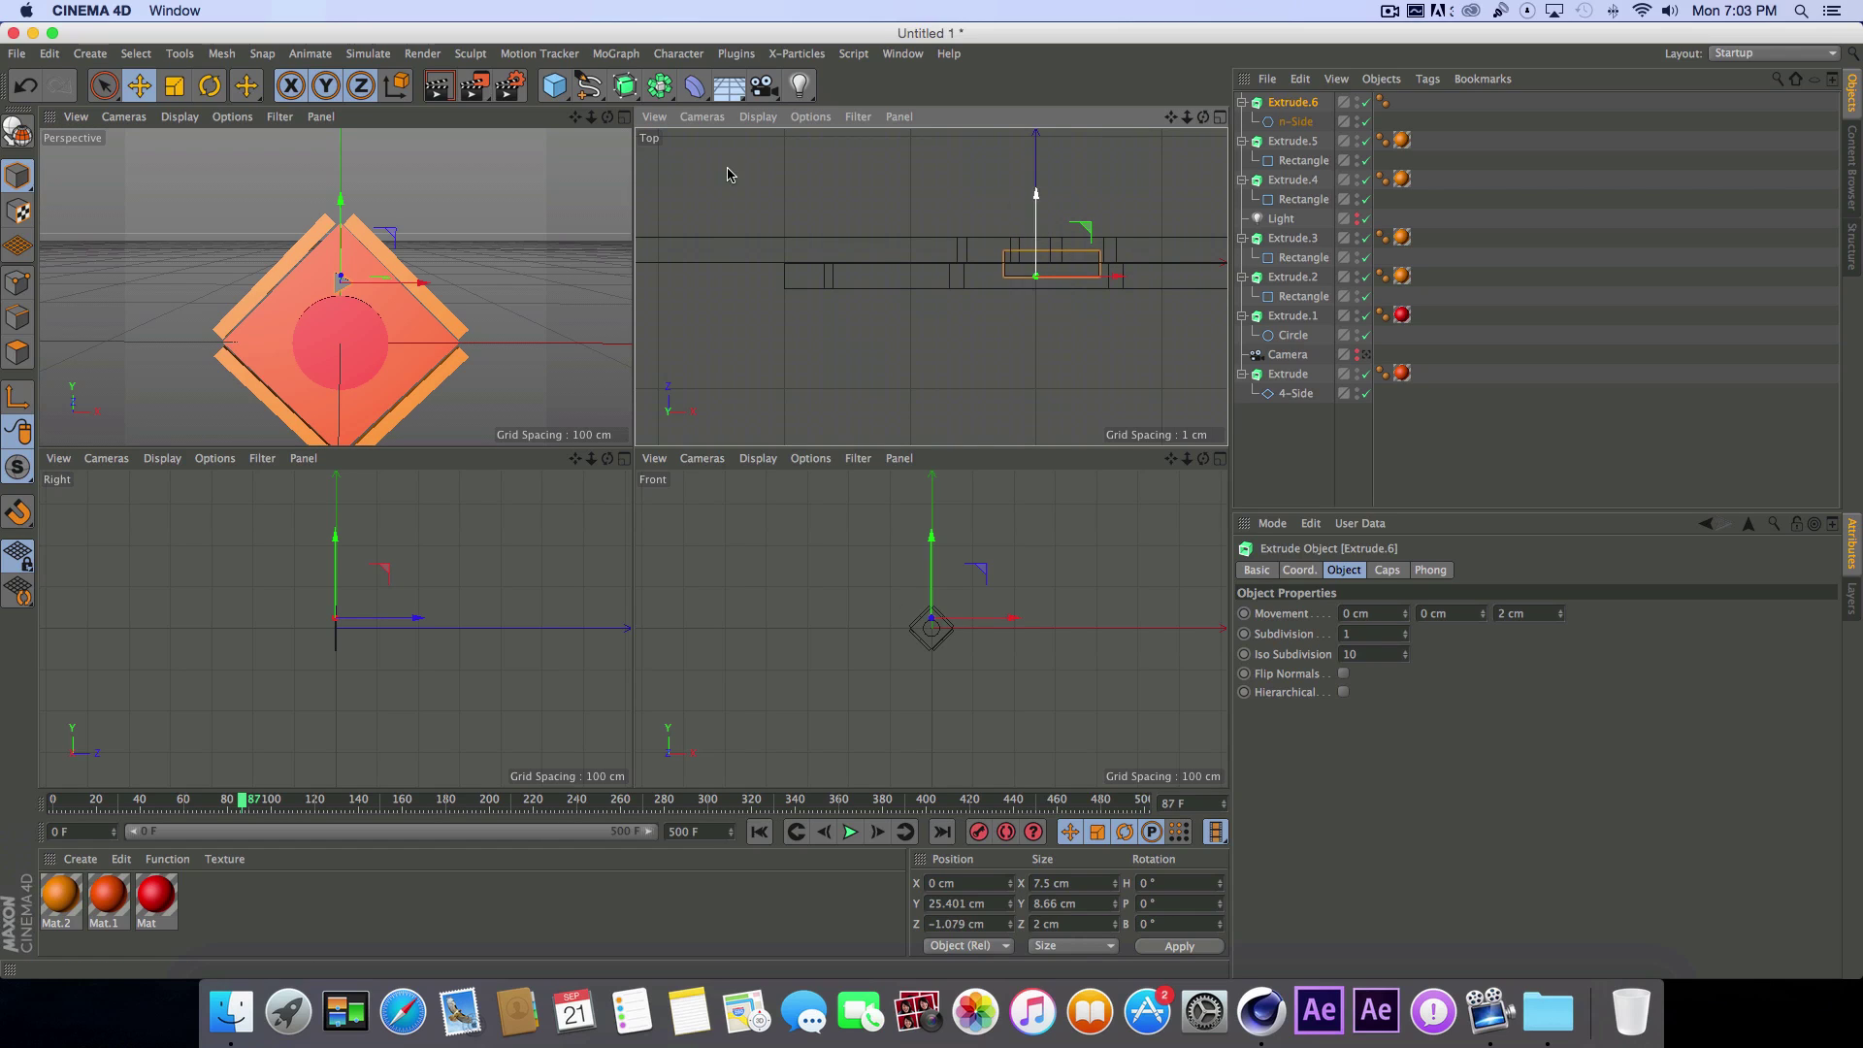
click(624, 116)
drag(635, 282, 638, 262)
Step: Set the triangle's n-Side spline radius to 3 cm
click(1295, 121)
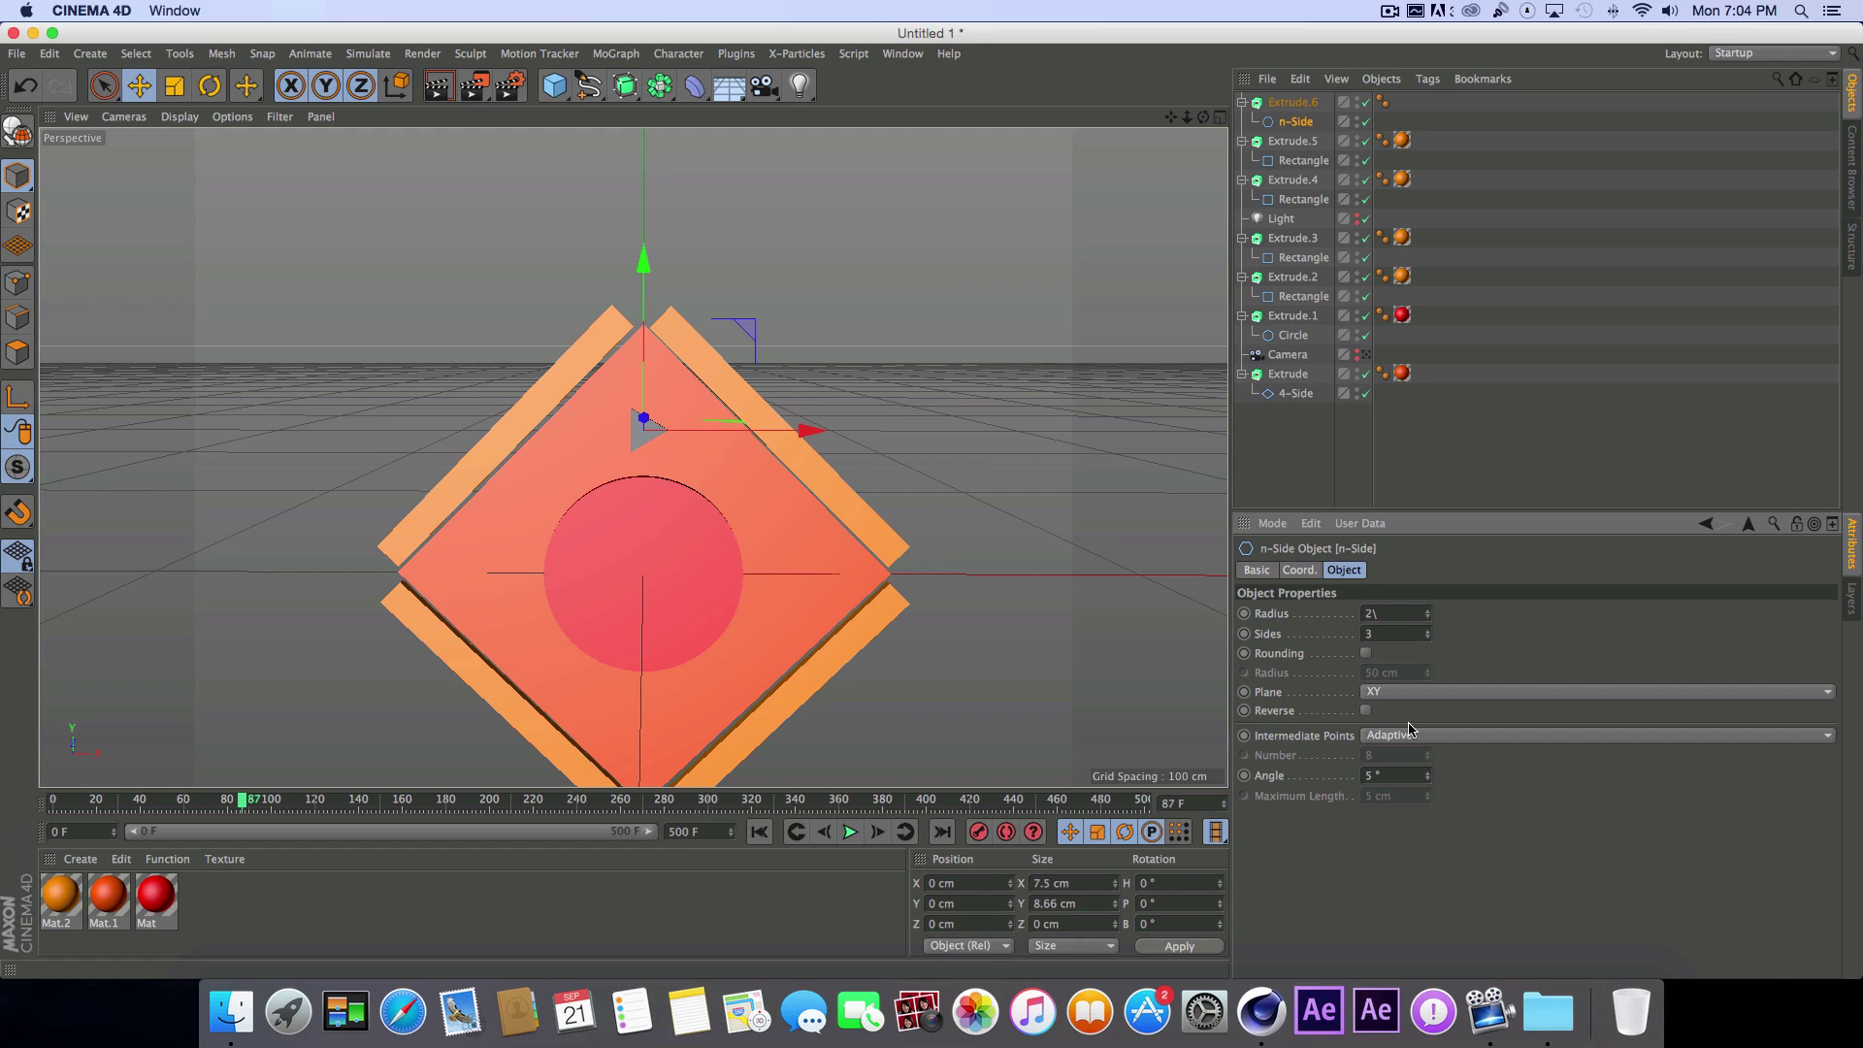
text(3)
key(Return)
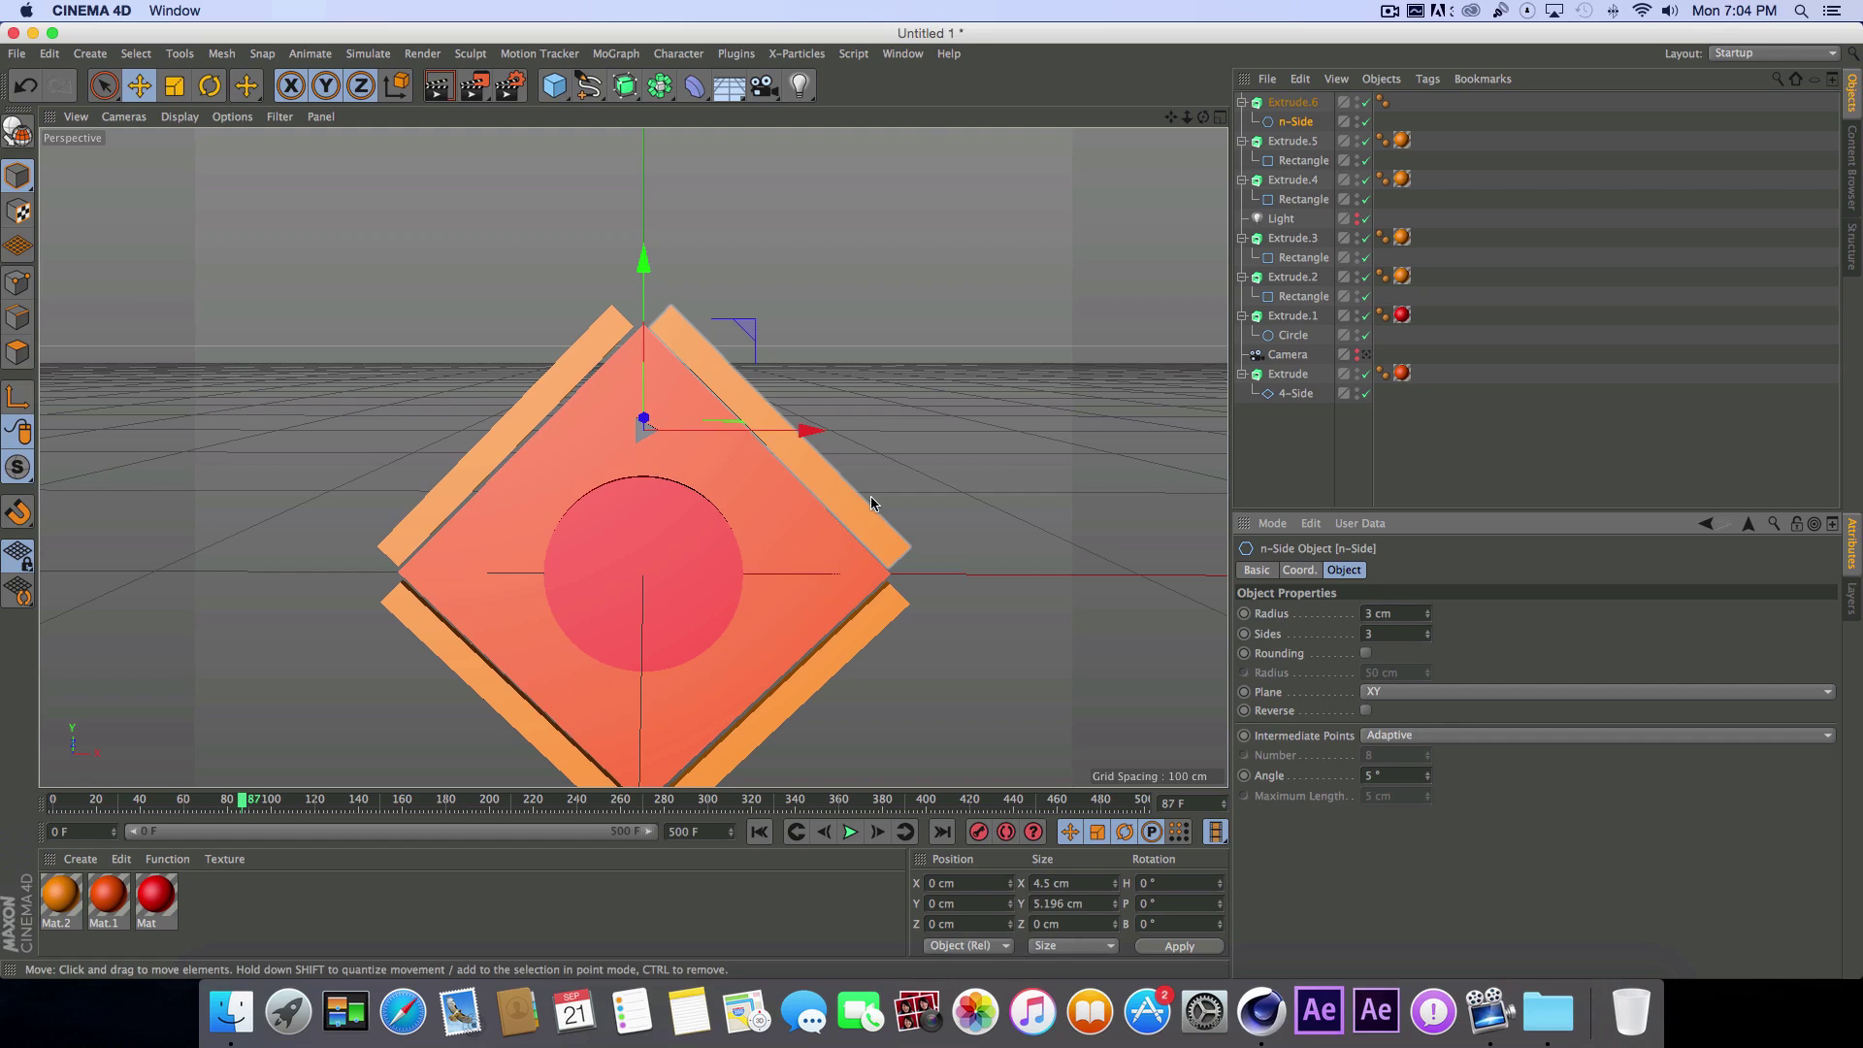
Step: Add a MoGraph Cloner and place the extruded triangle inside it
click(1292, 102)
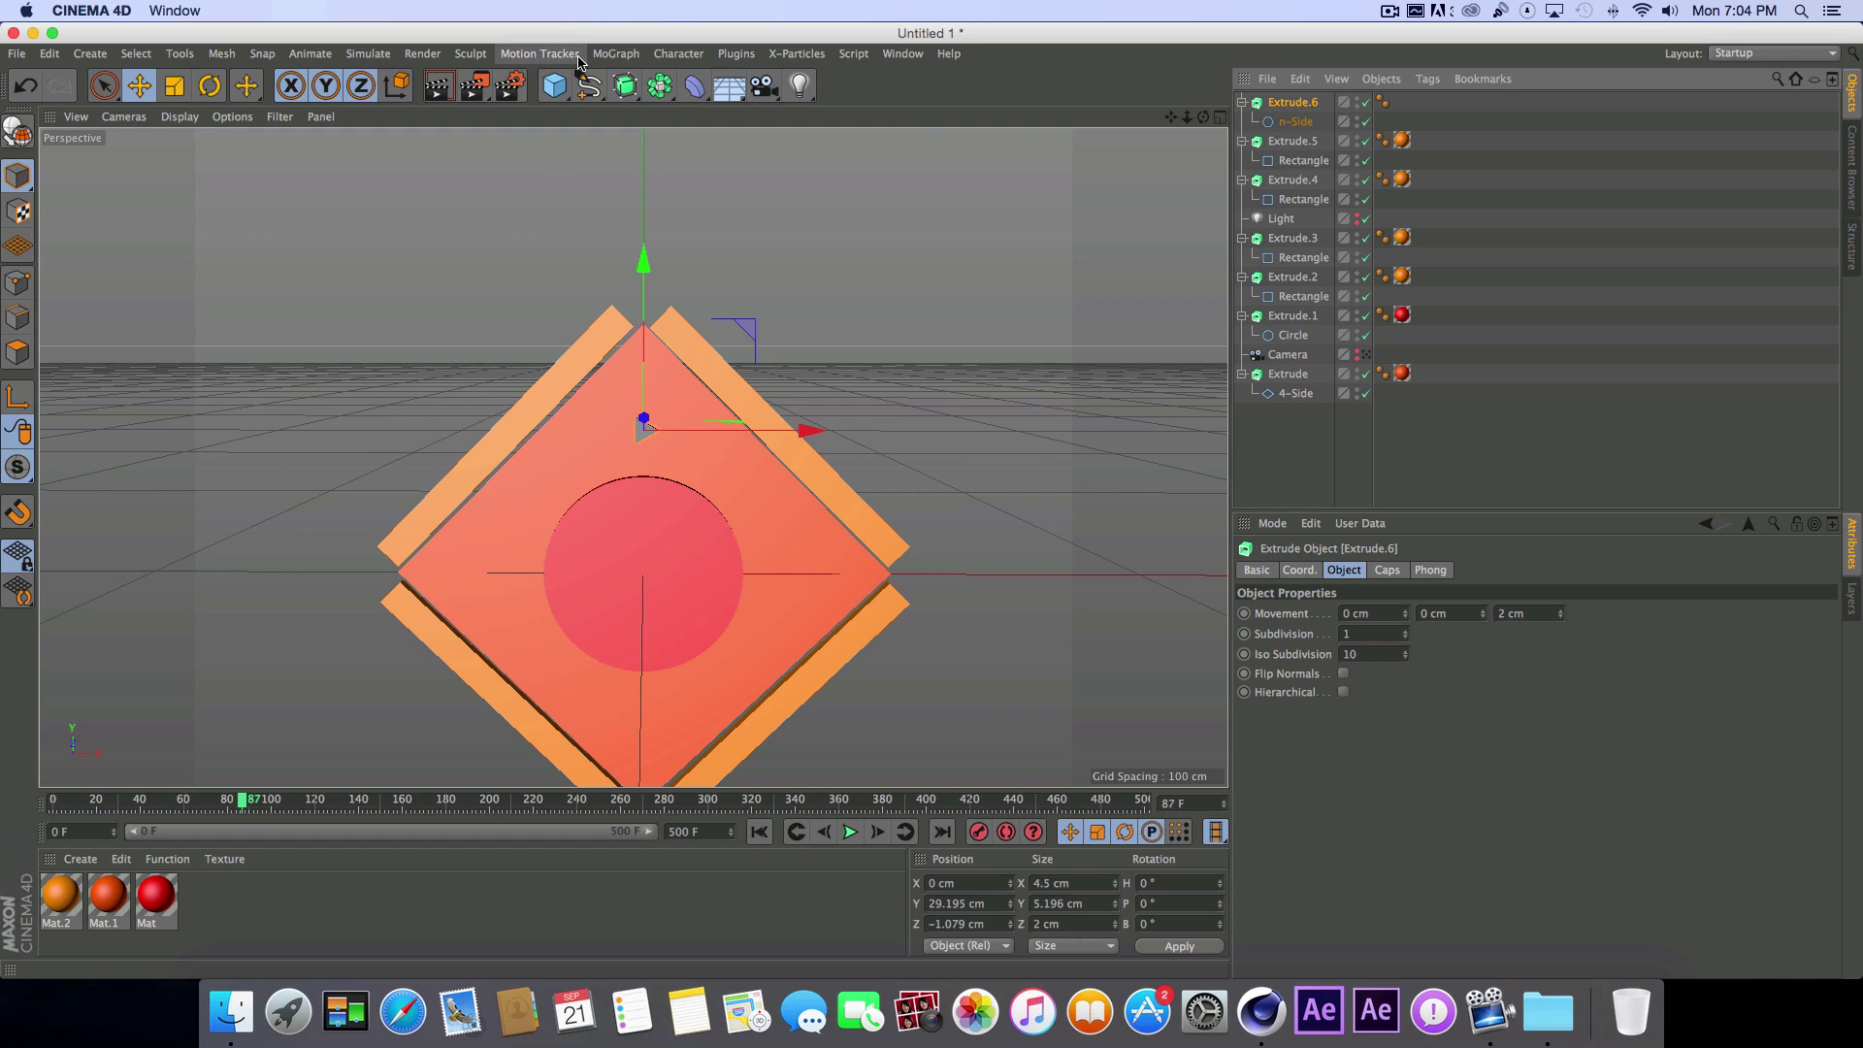
click(615, 53)
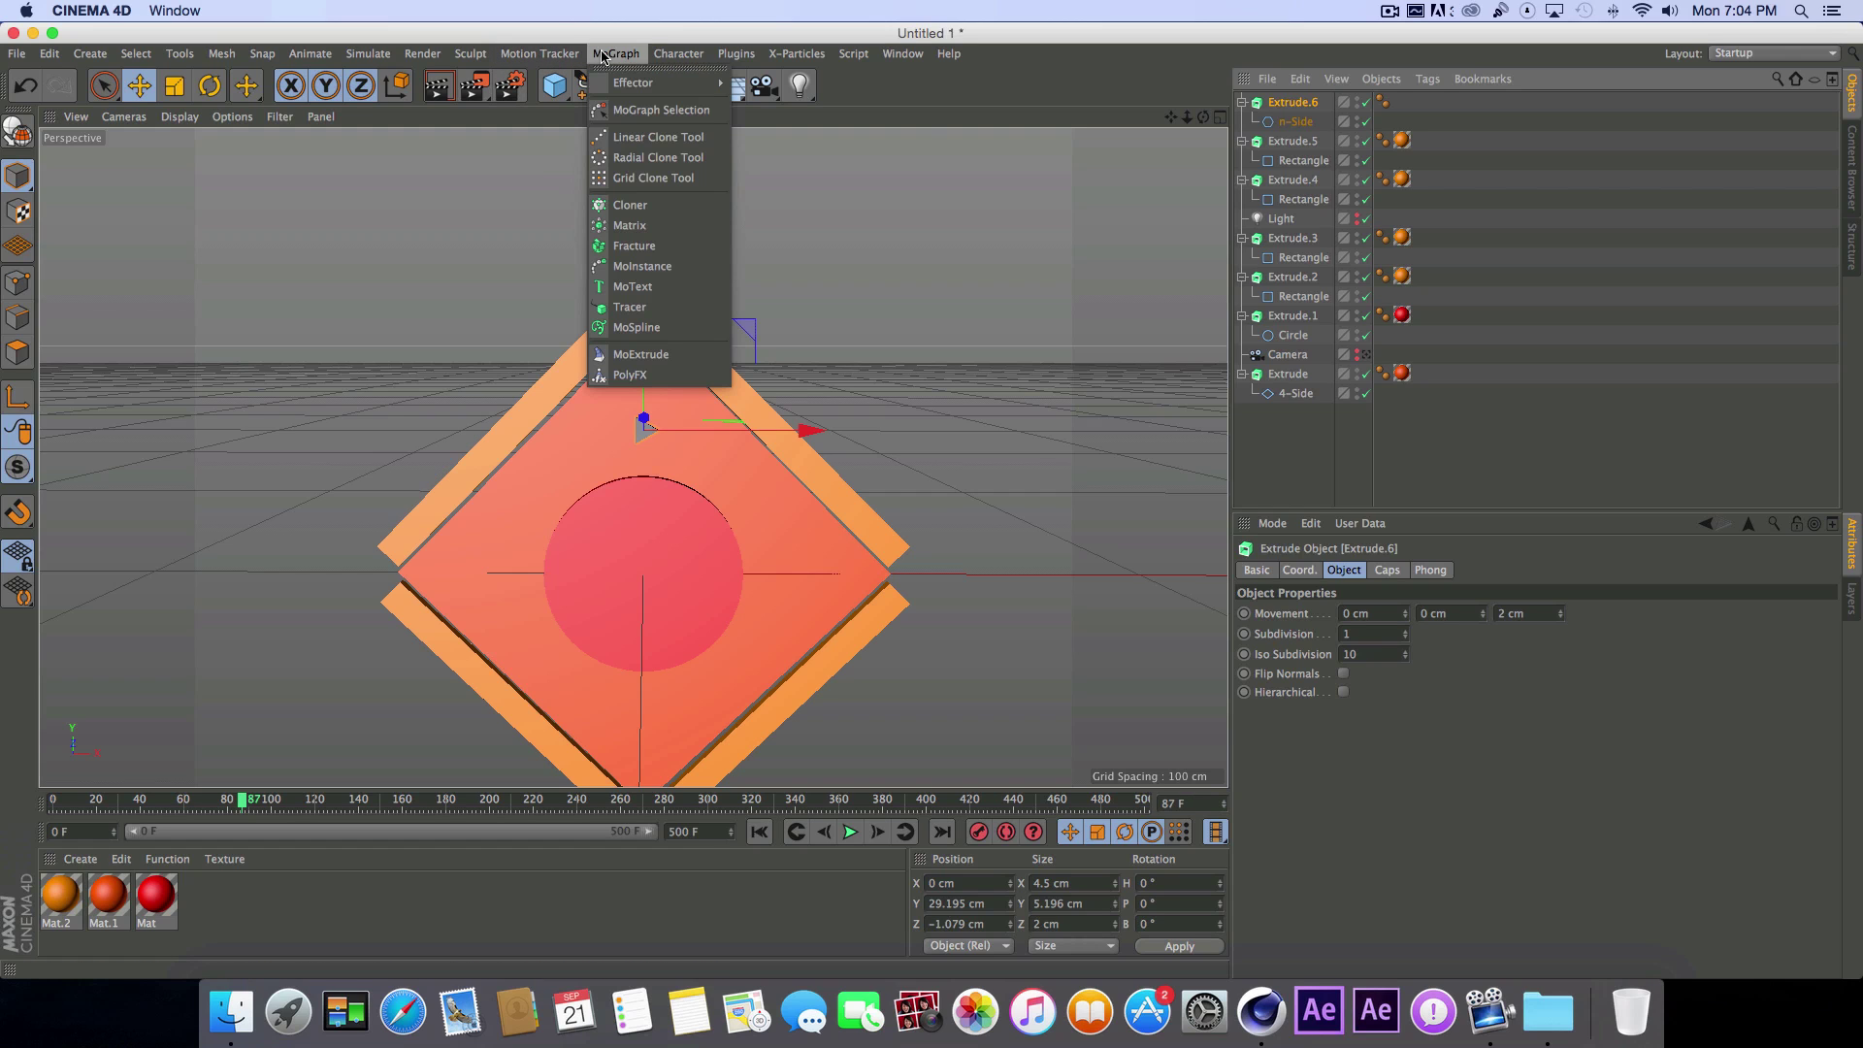
click(630, 205)
drag(1279, 128, 1276, 108)
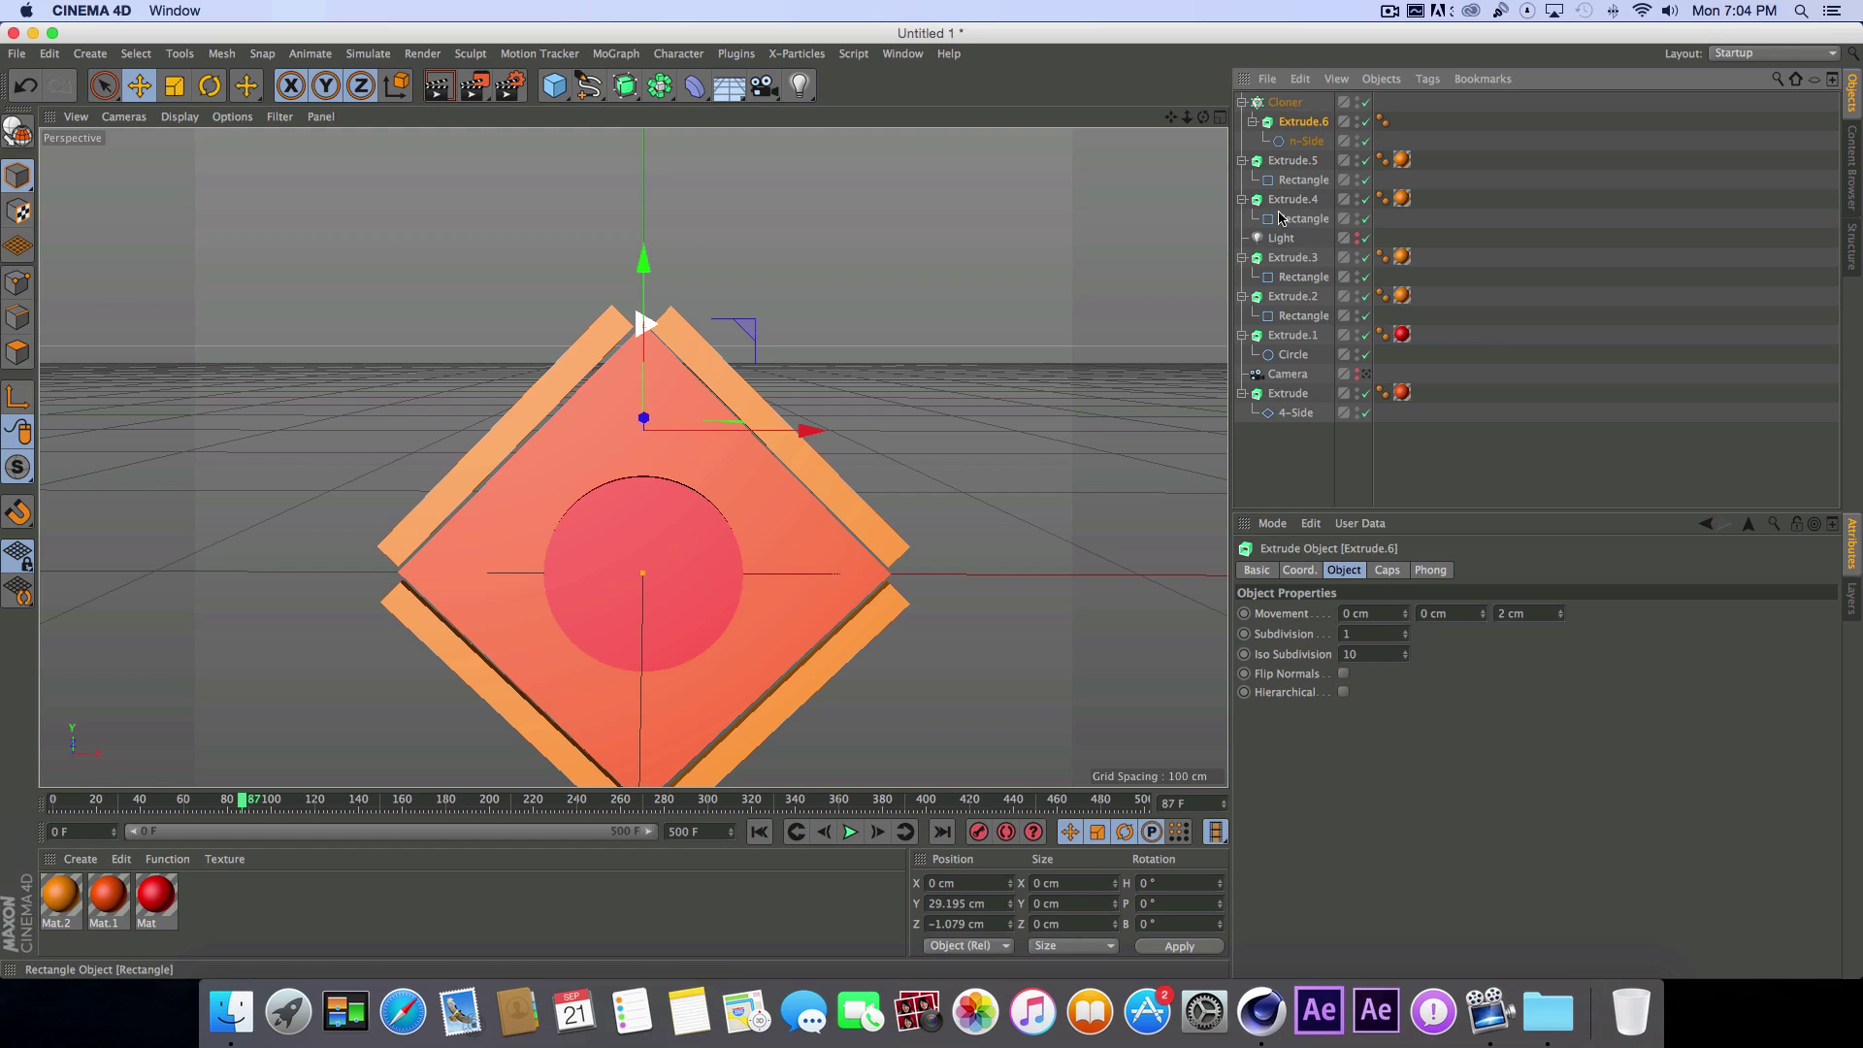
Step: Switch the Cloner to Radial mode and set its count to 58
click(1284, 102)
click(1363, 612)
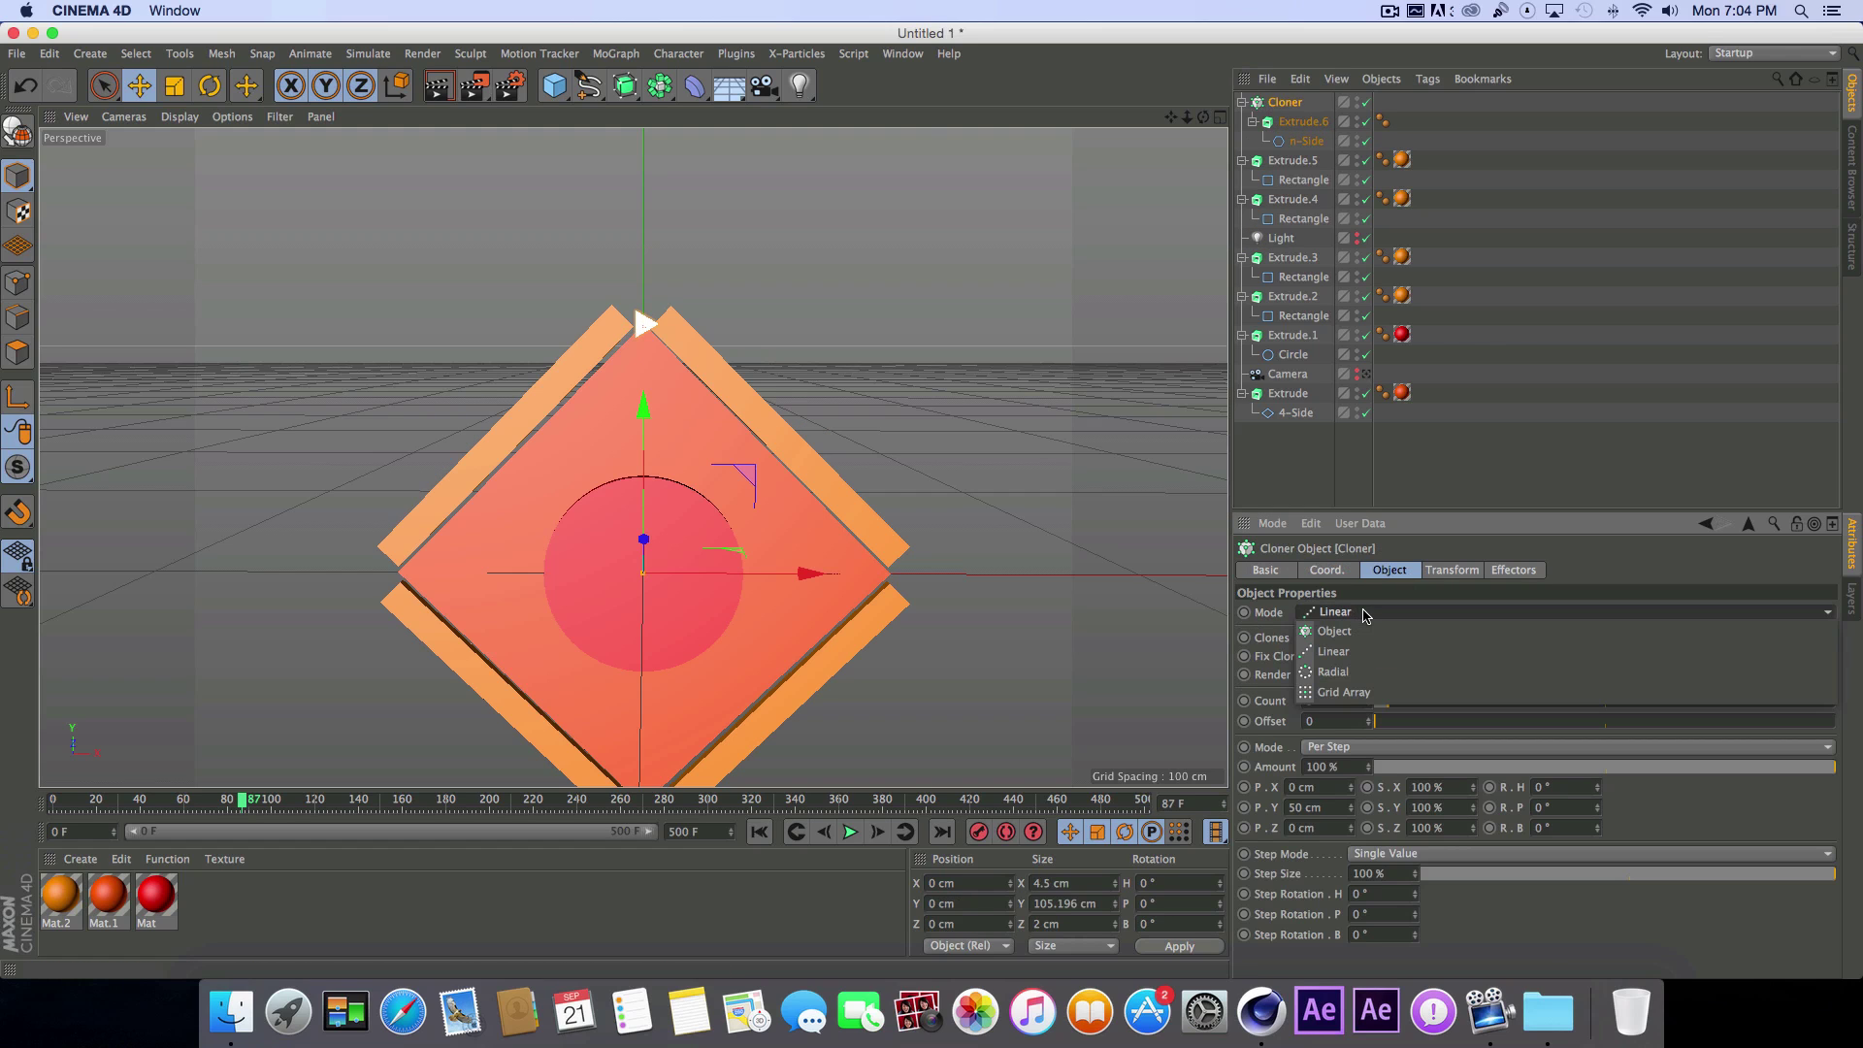
click(1356, 672)
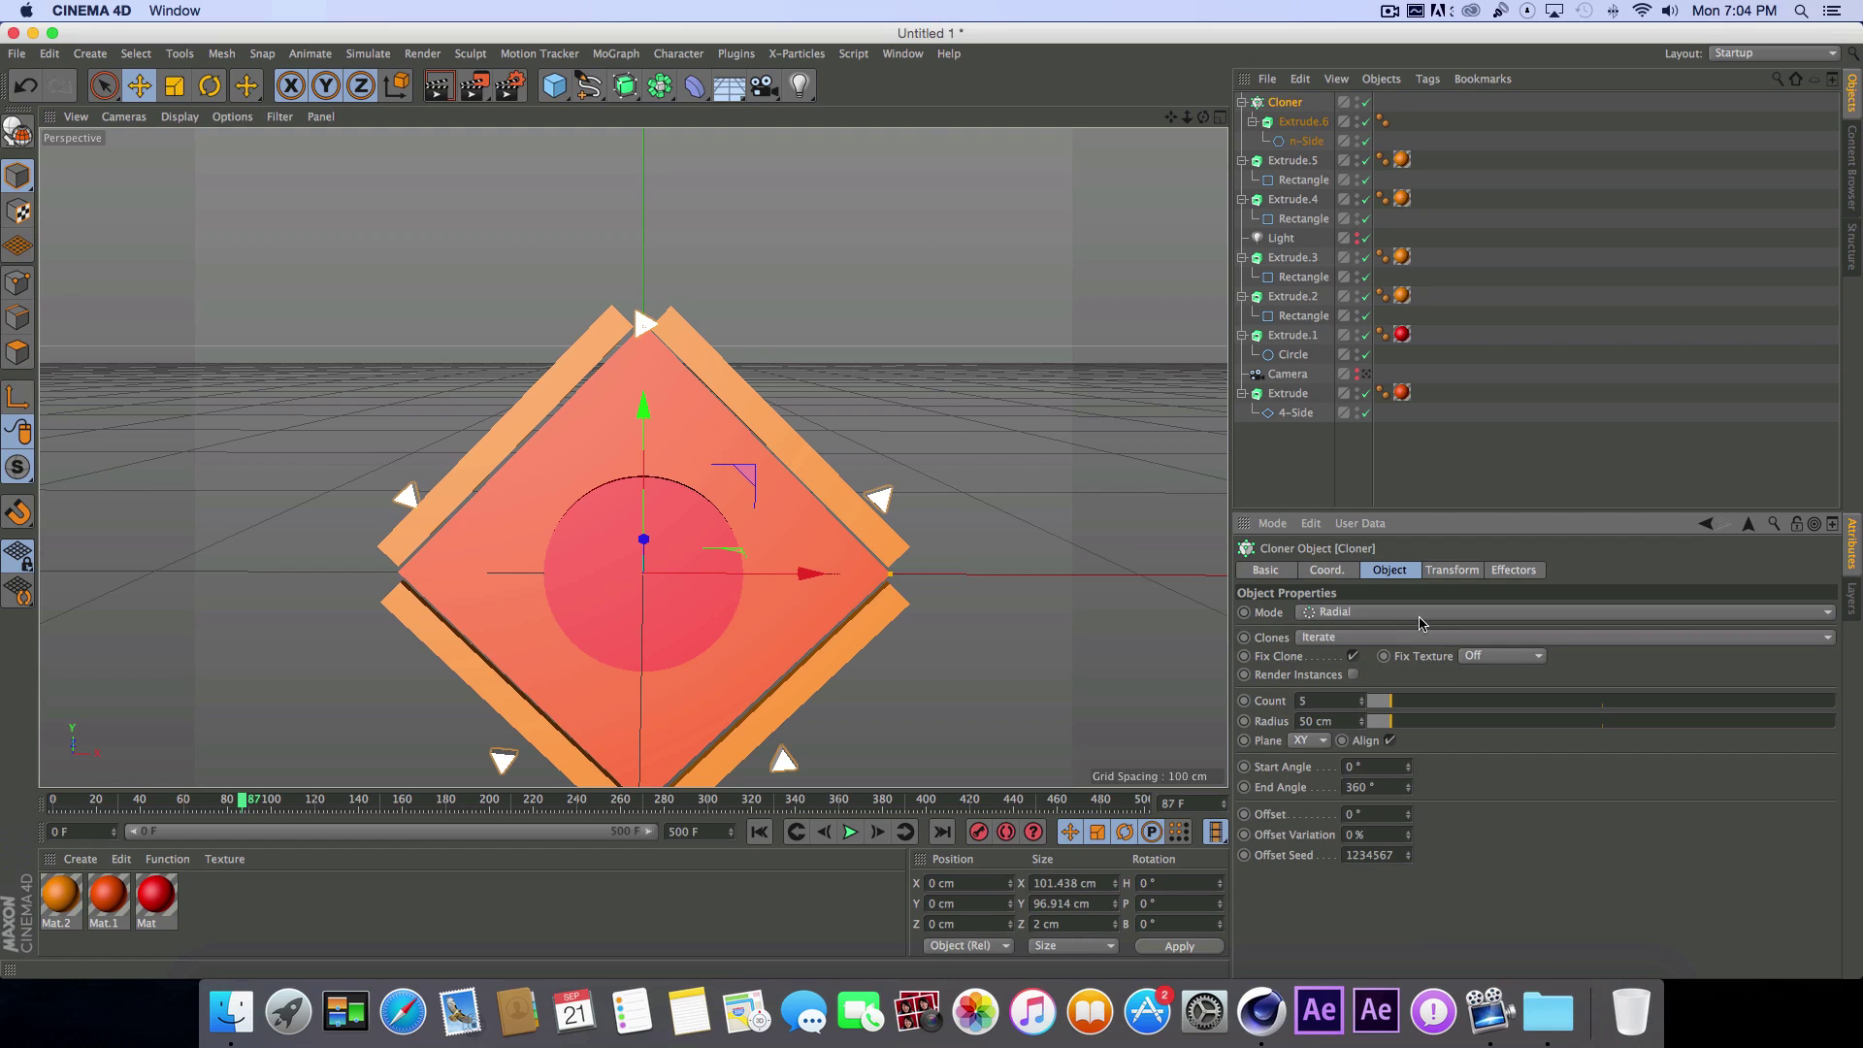
drag(1394, 706, 1642, 691)
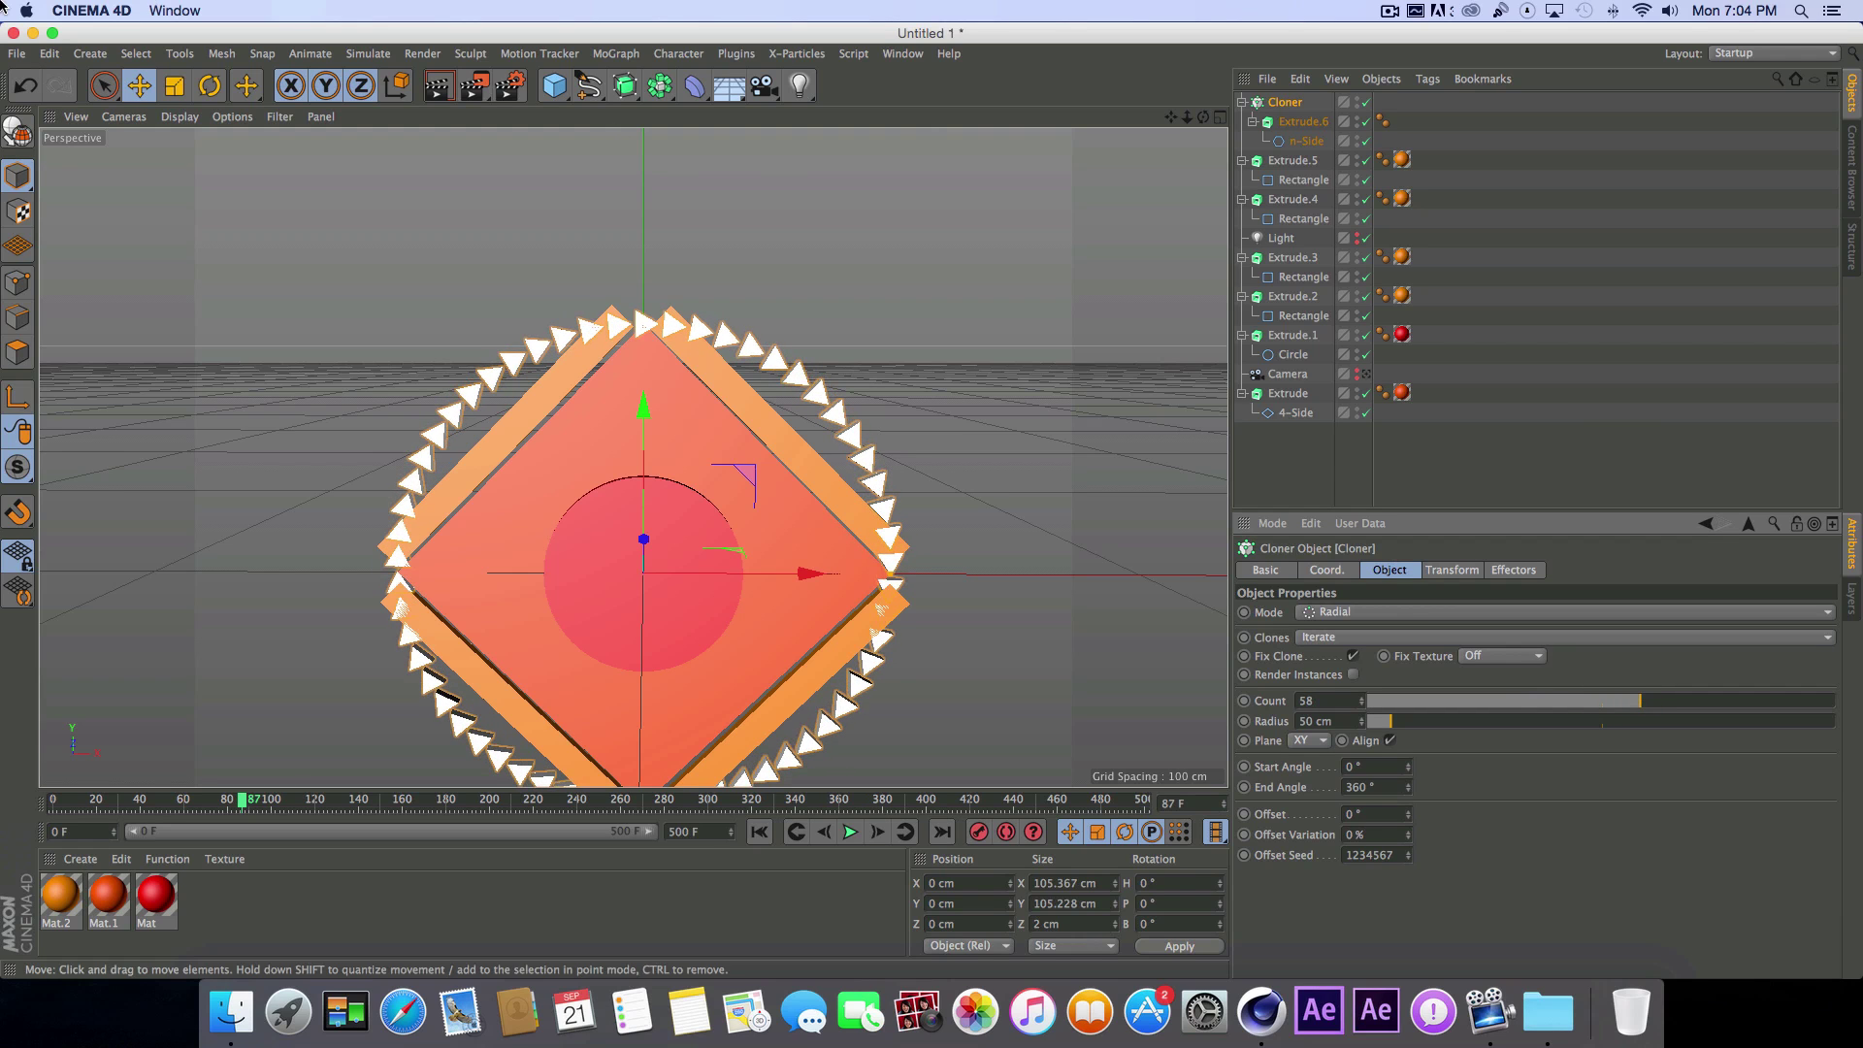
Step: Scale the ring of triangle clones down to about 65 cm wide and set the Cloner's radius to 30 cm
click(175, 85)
drag(398, 248, 157, 374)
click(140, 86)
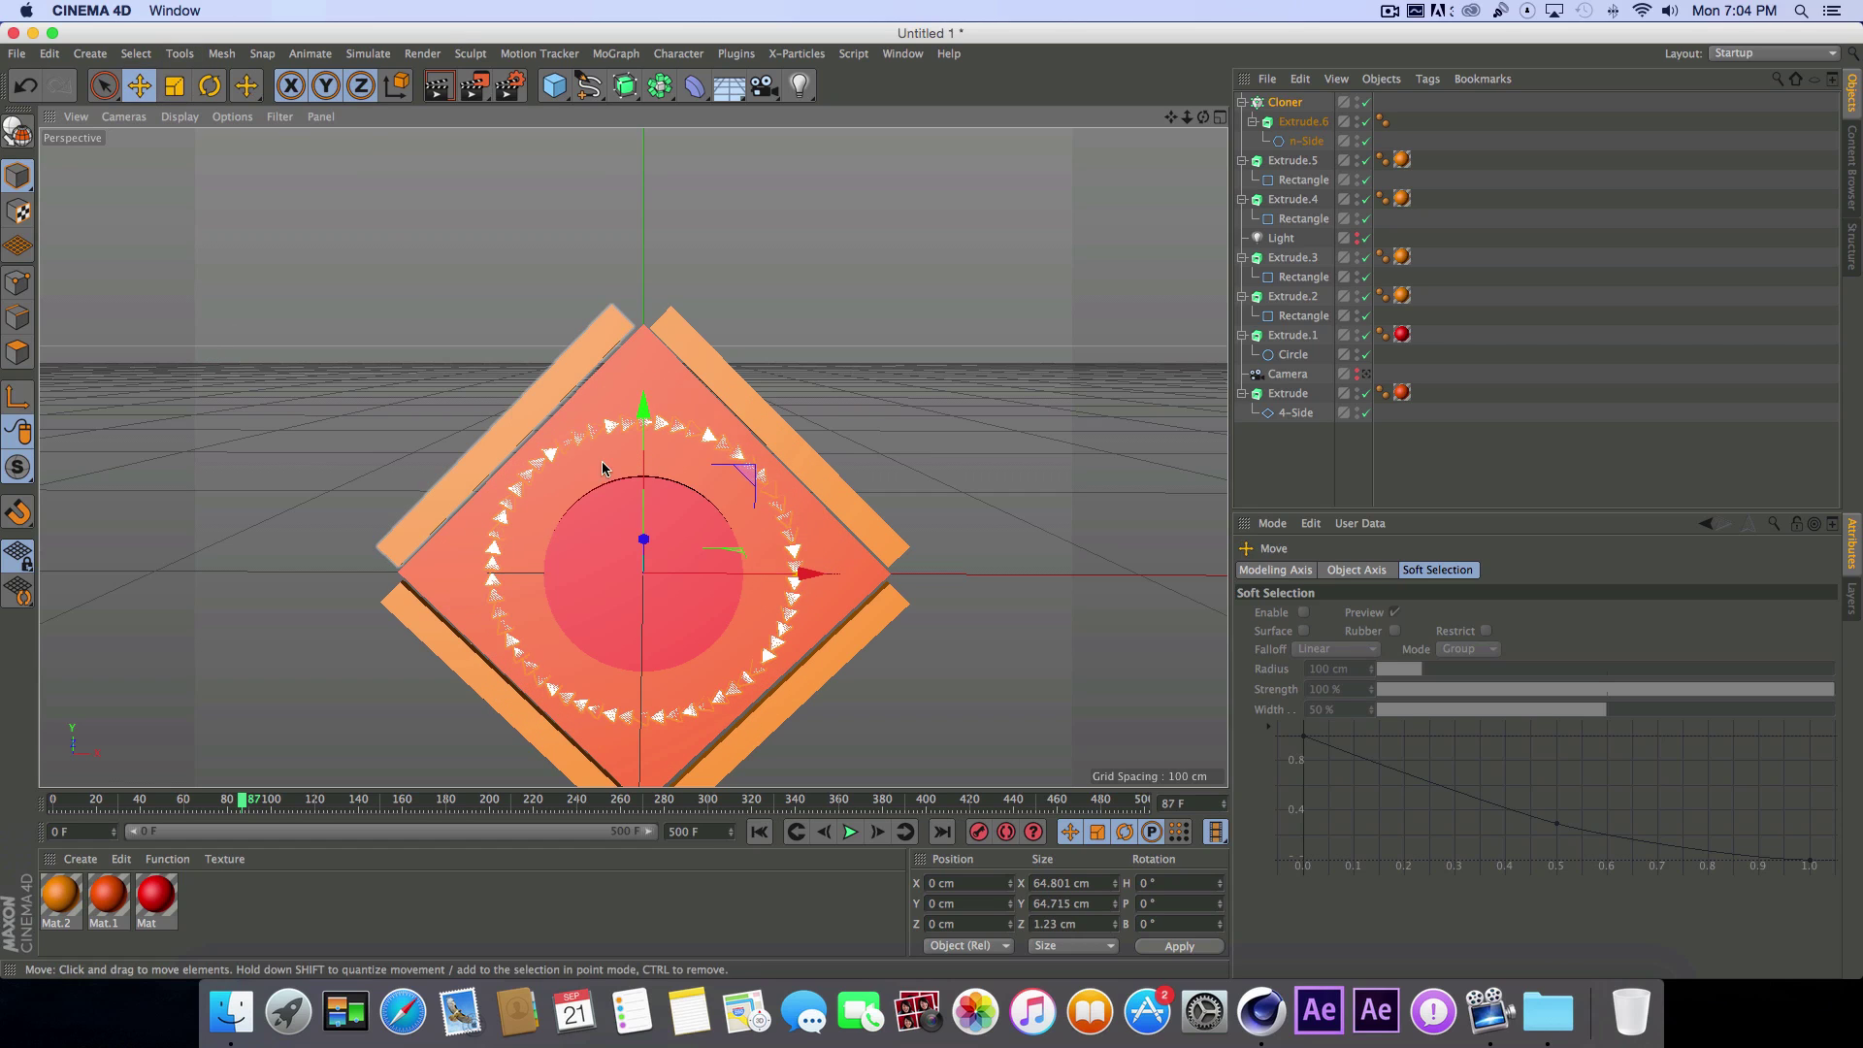
click(1261, 102)
drag(1378, 730, 1384, 731)
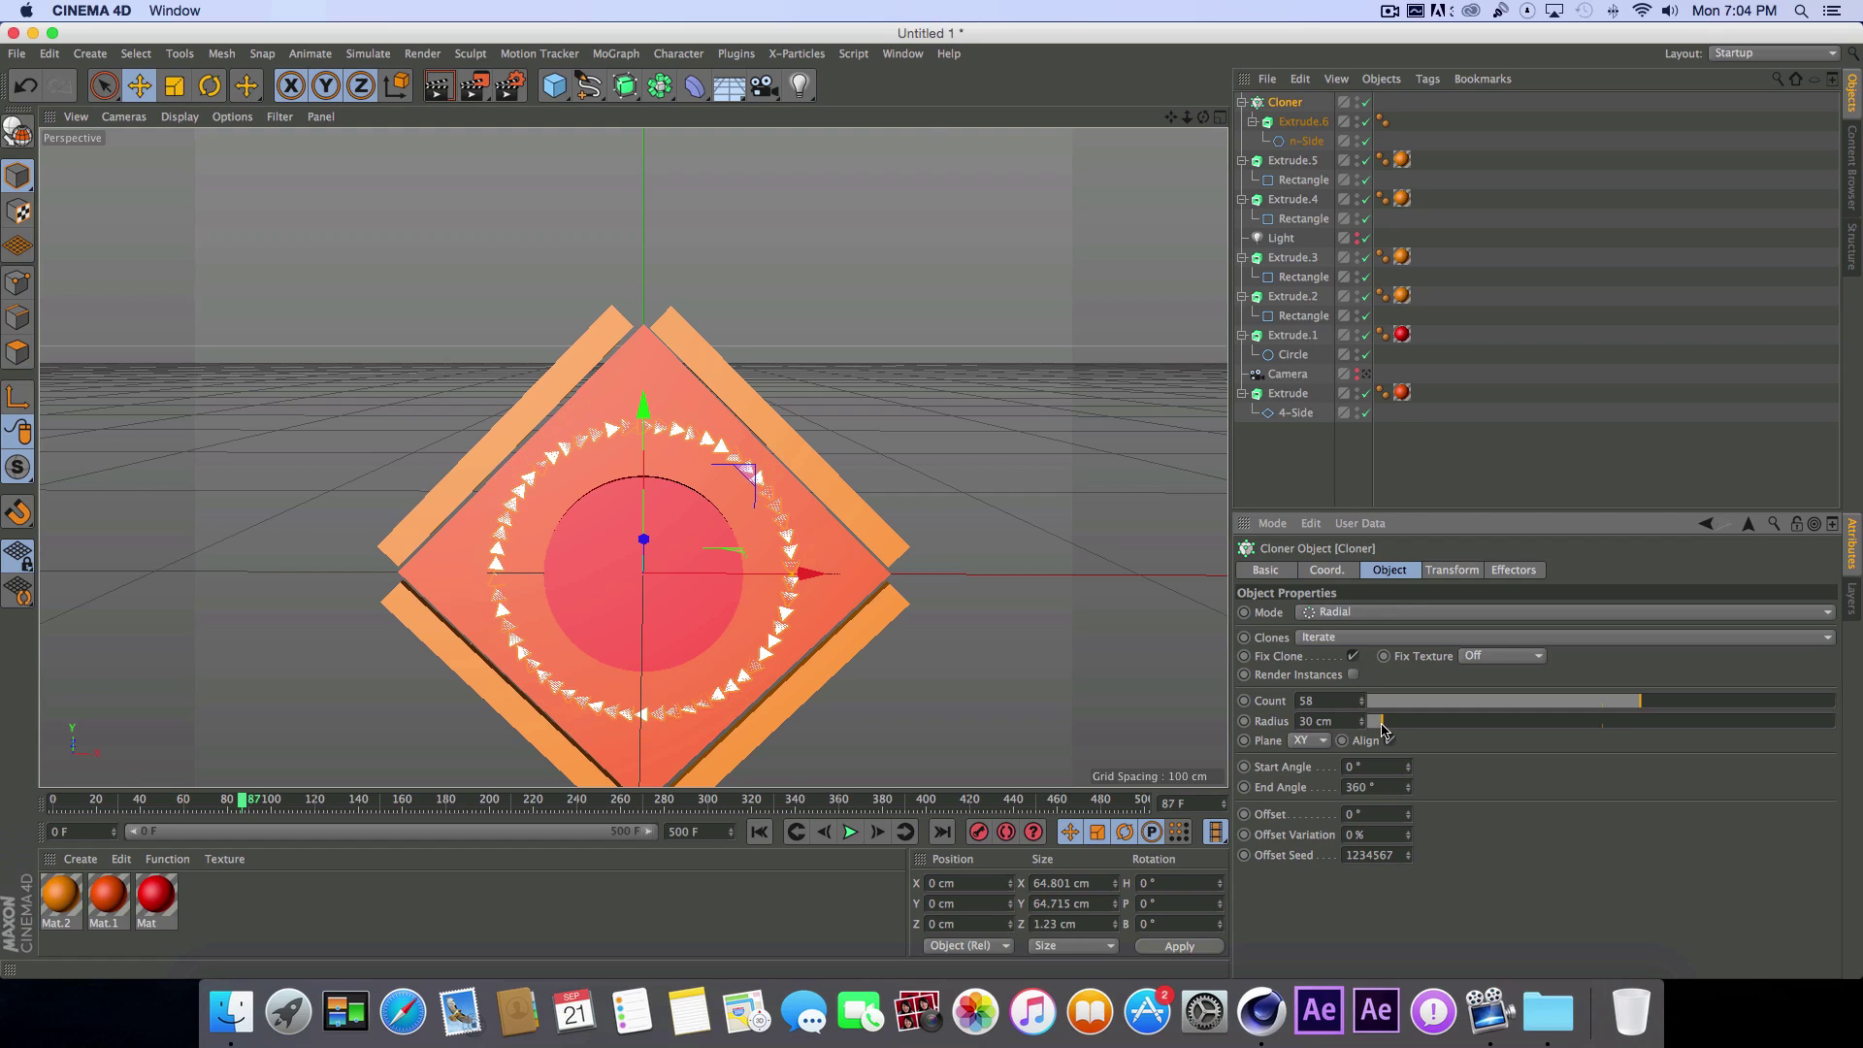
Step: Move the Cloner forward to about Z -1.62 cm so the triangle ring sits in front of the diamond
click(1219, 117)
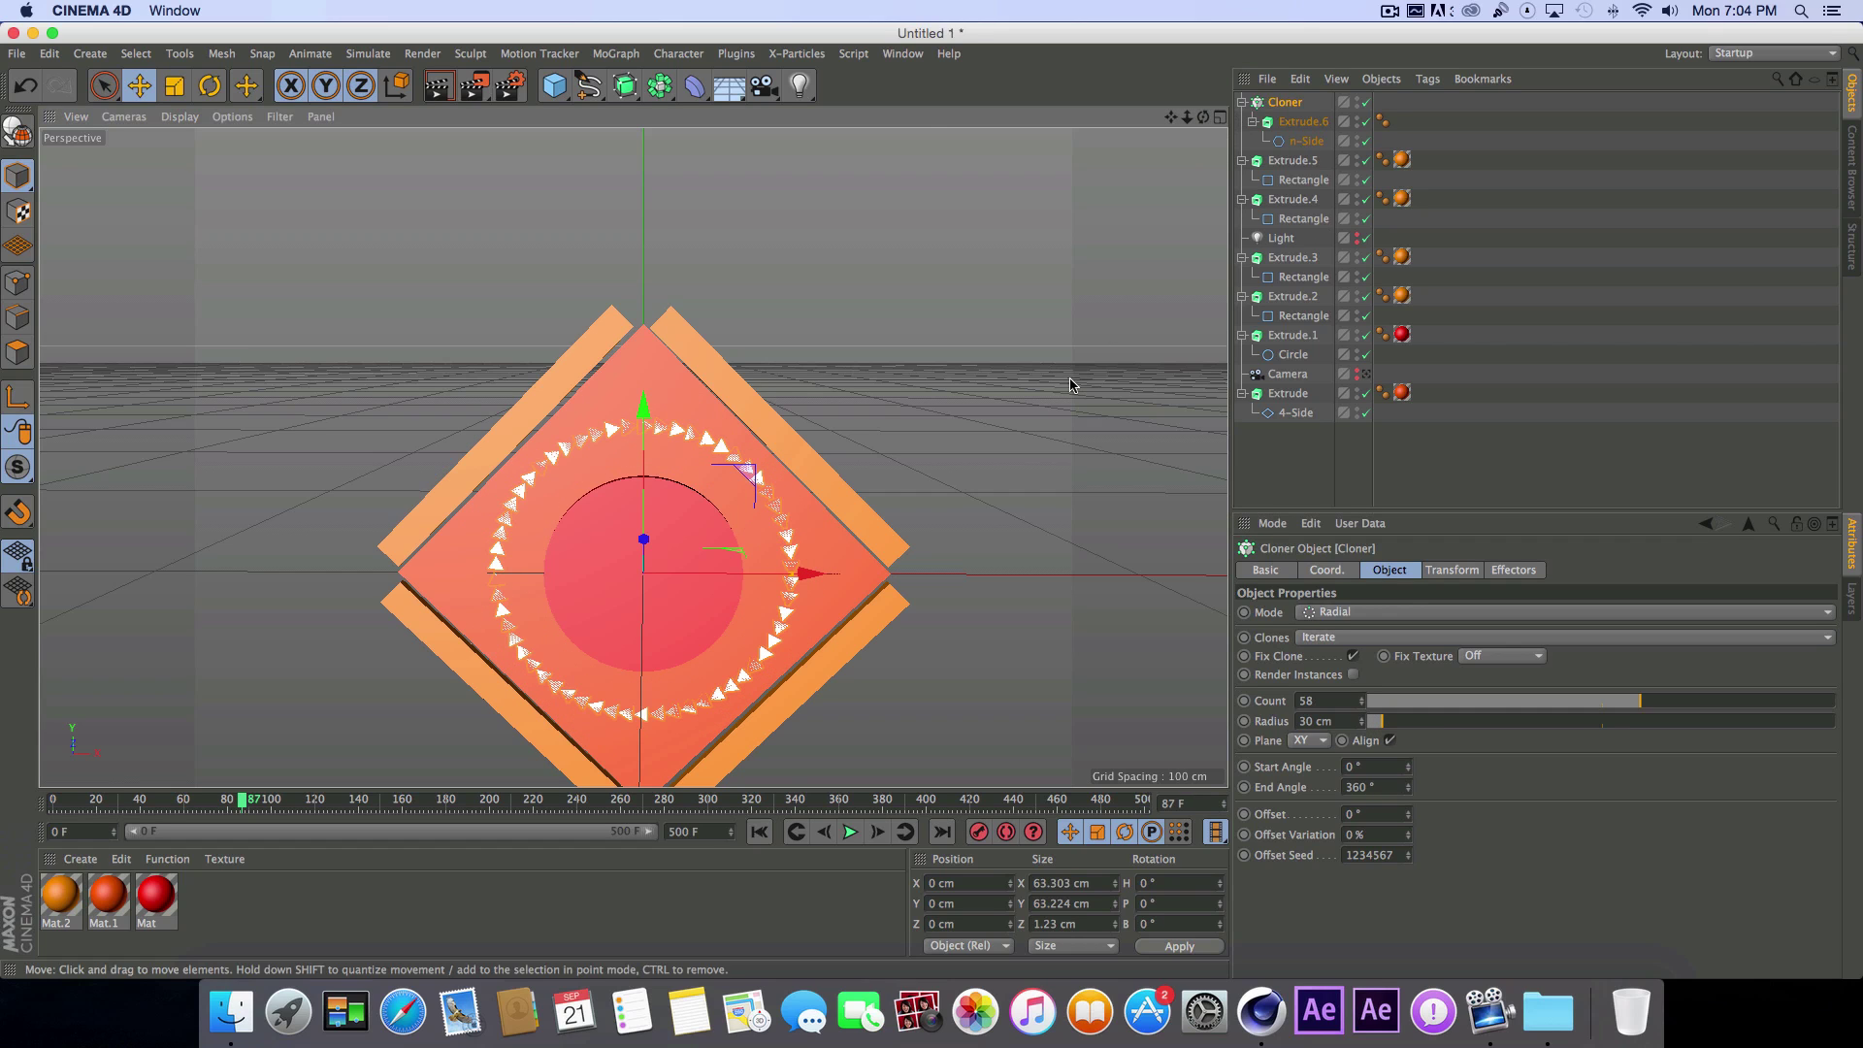
click(1219, 117)
drag(1034, 194, 1036, 214)
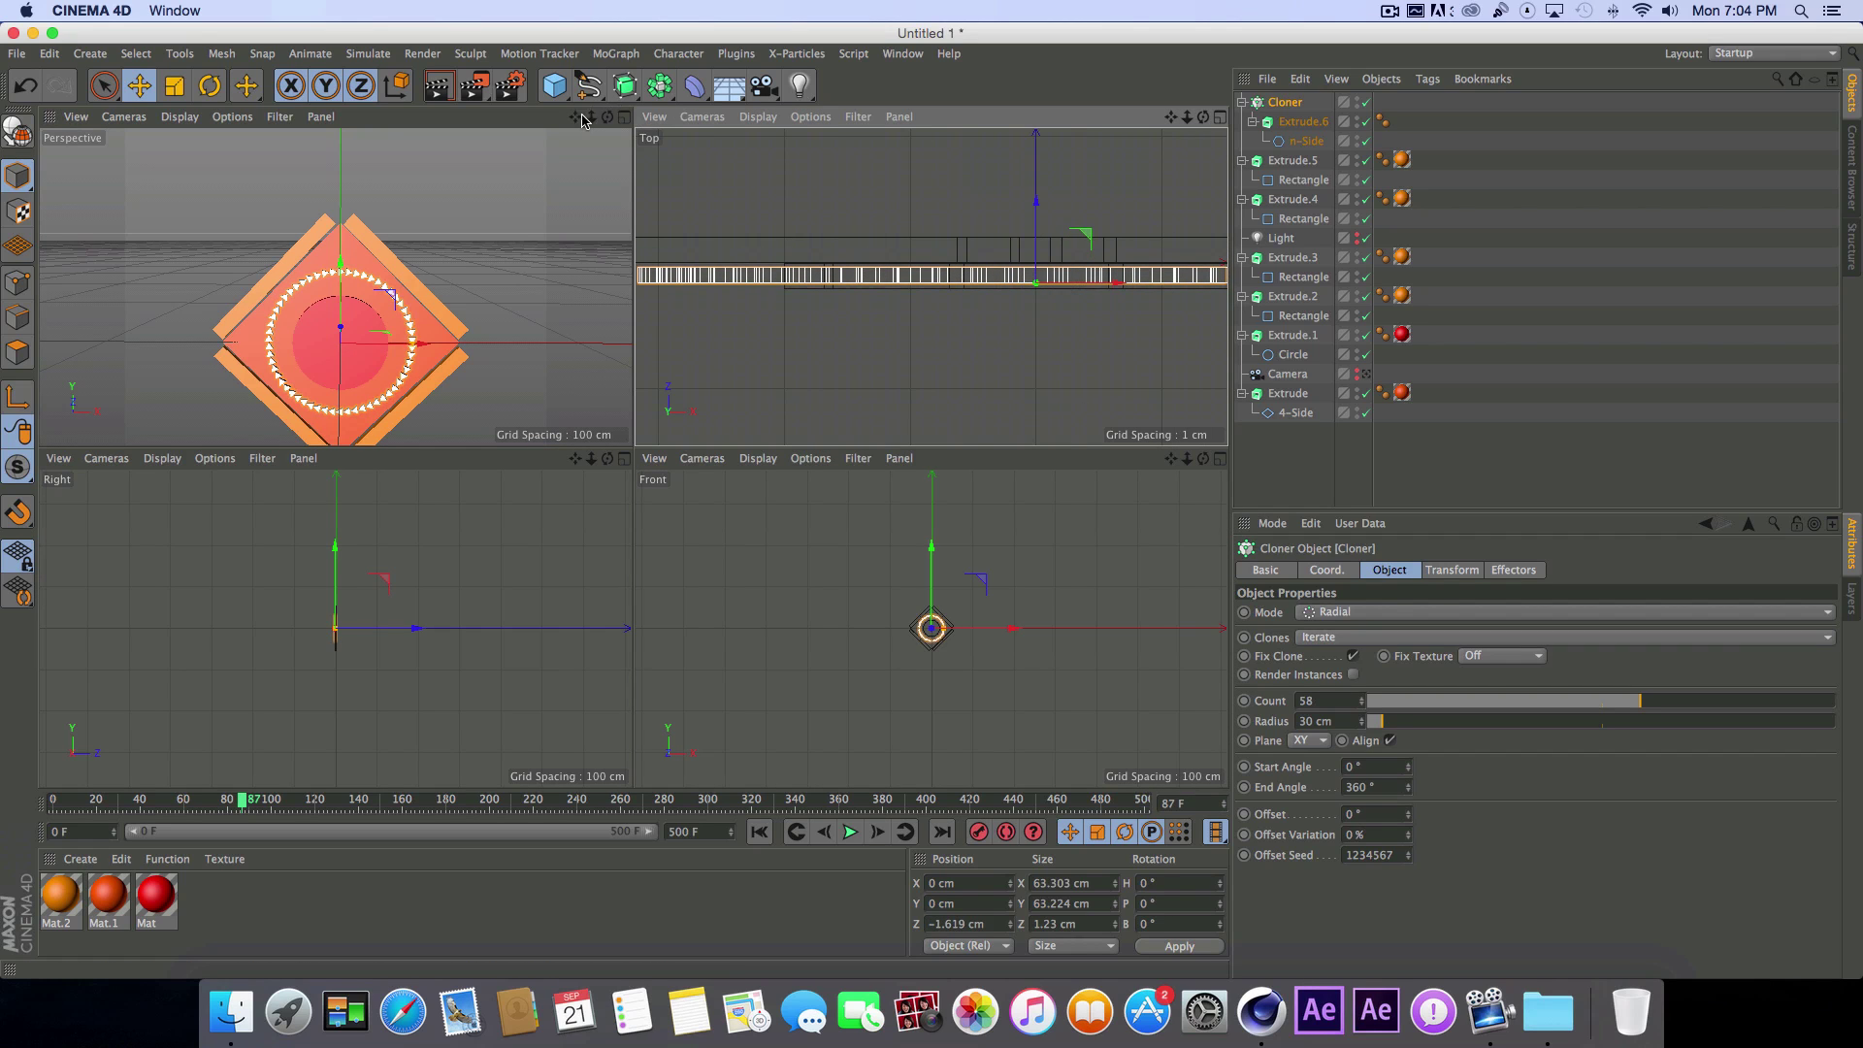
click(624, 116)
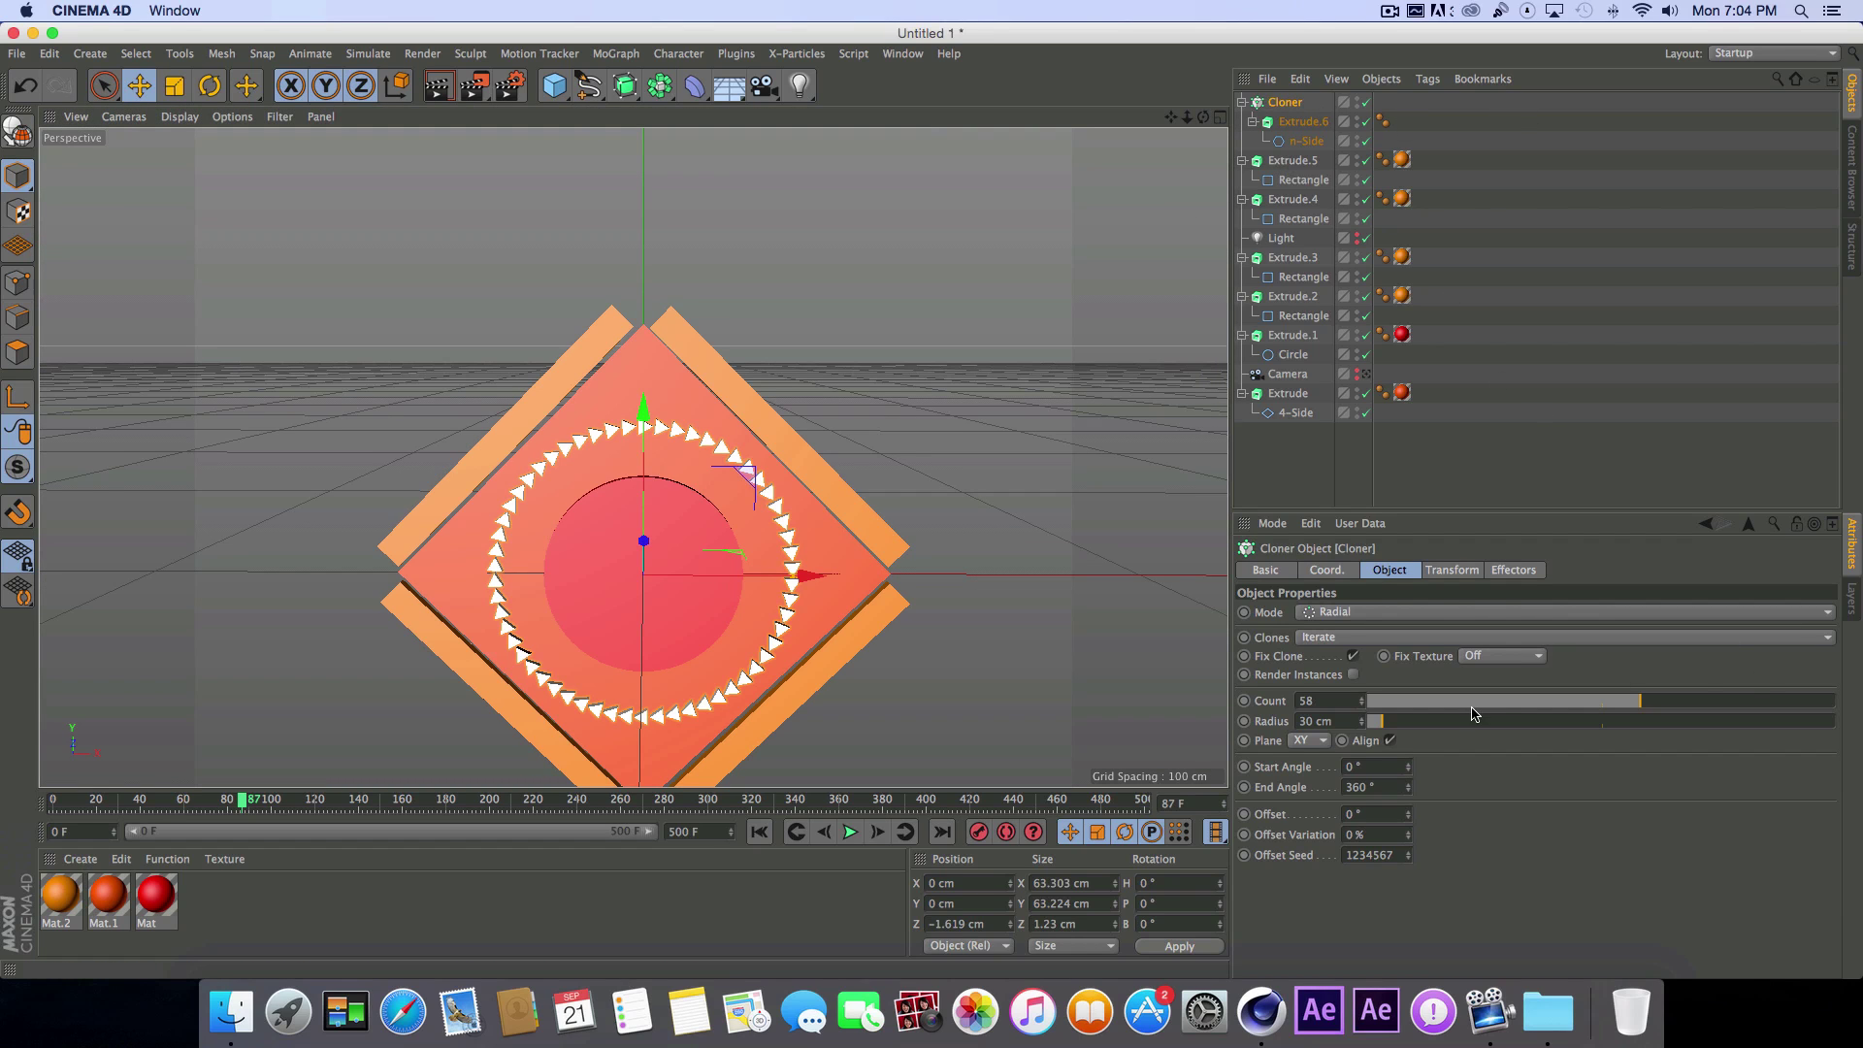
Step: Set the Cloner's End Angle to 0° and keyframe it at frame 60
drag(1408, 788, 1200, 782)
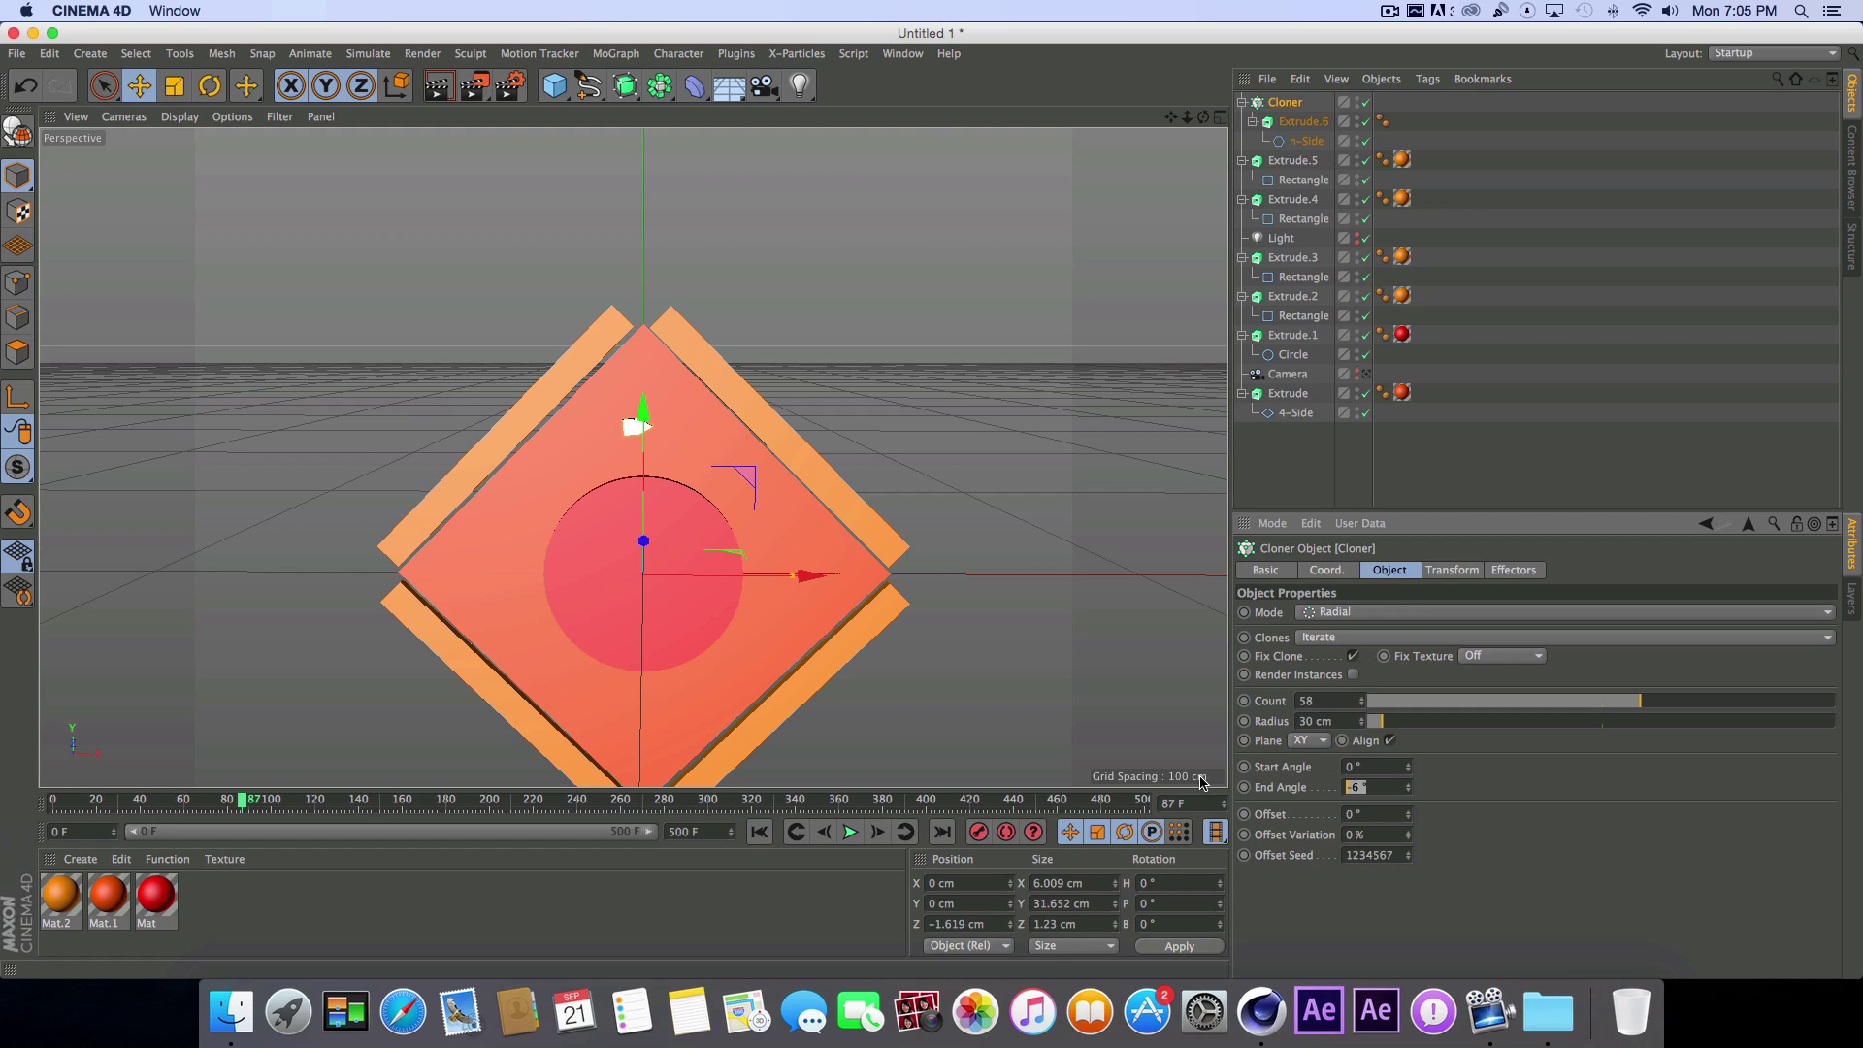
text(0)
key(Return)
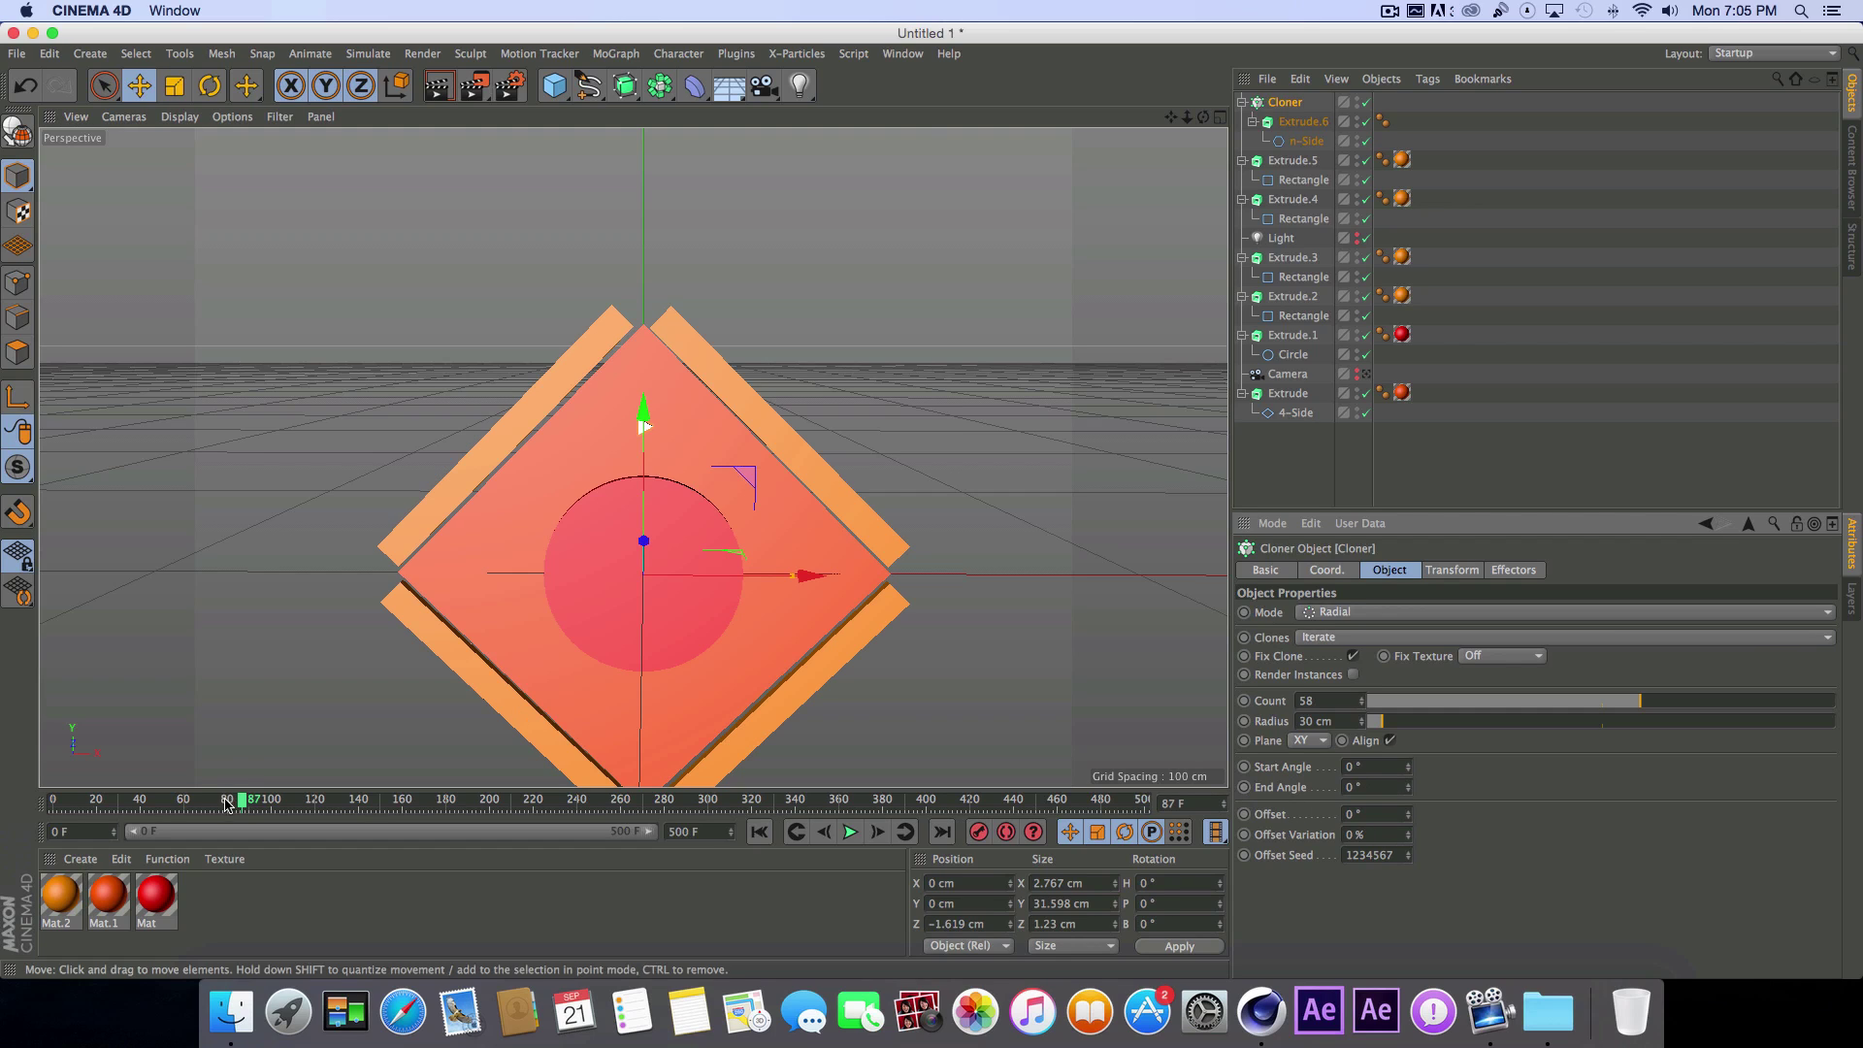
drag(242, 801, 183, 801)
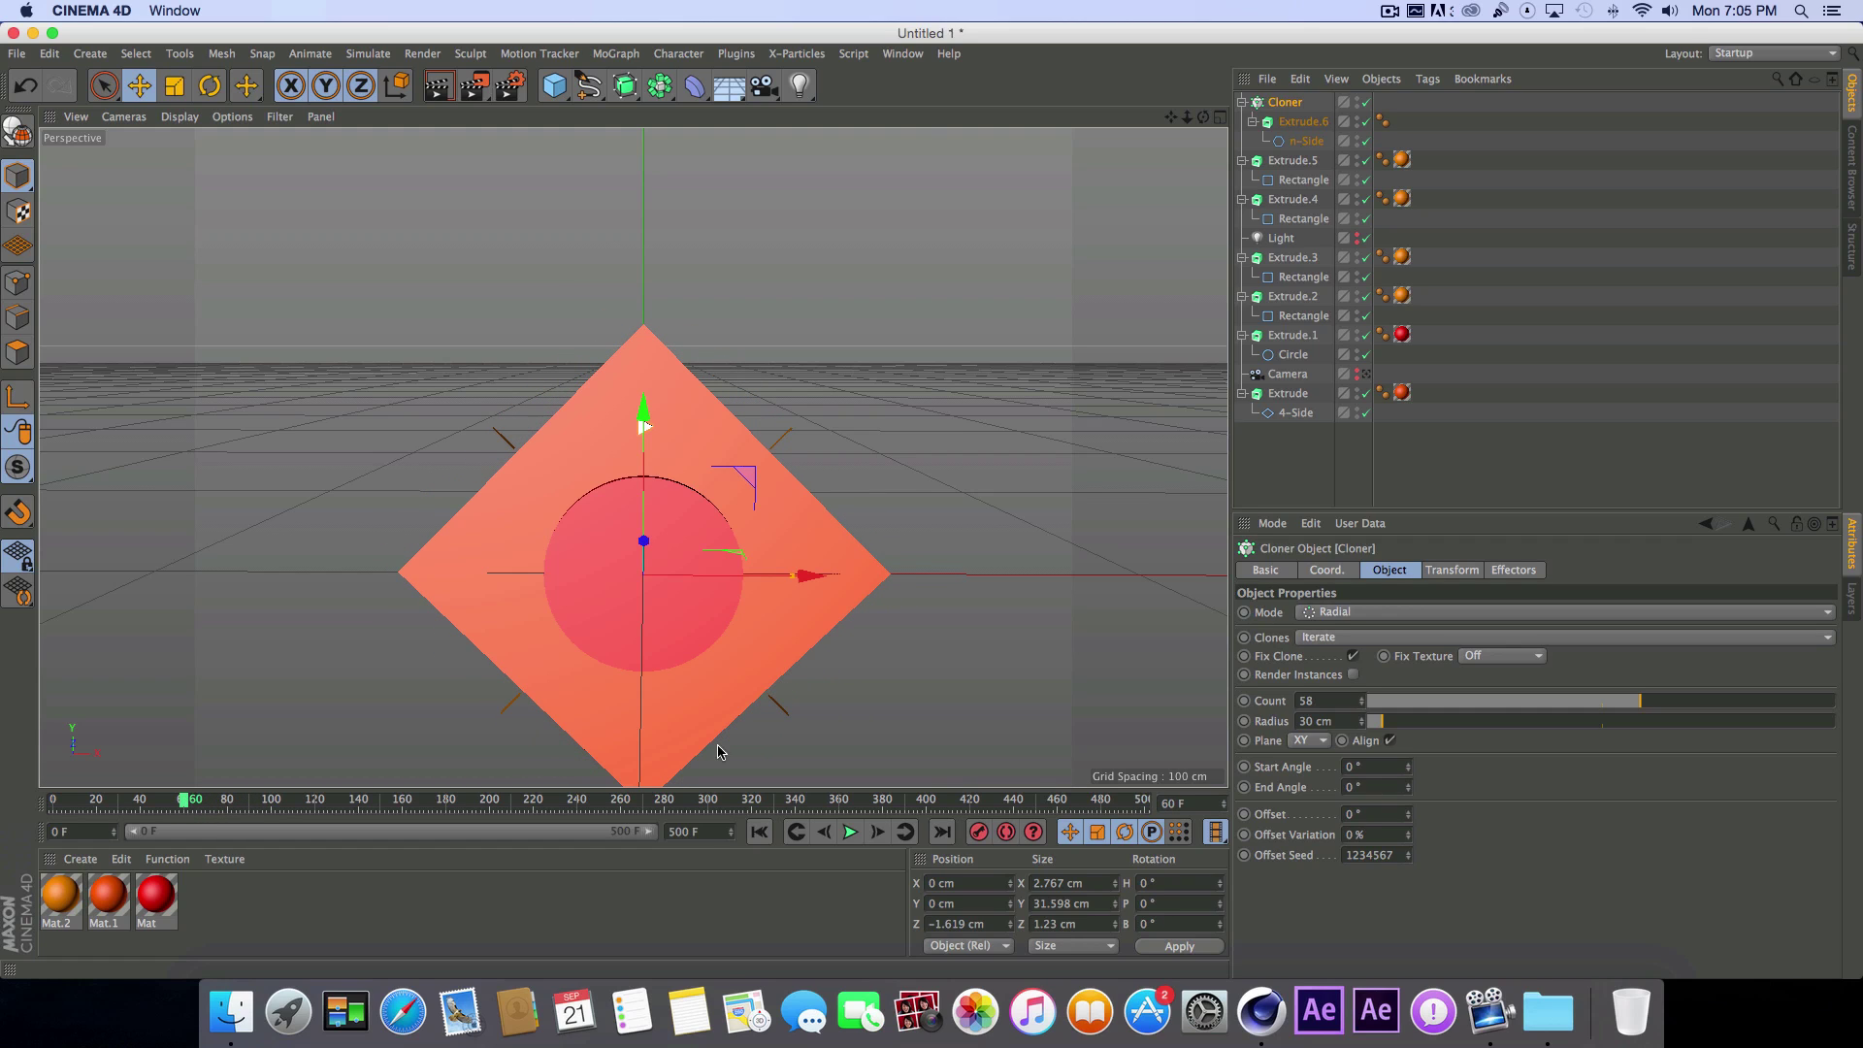
click(1244, 787)
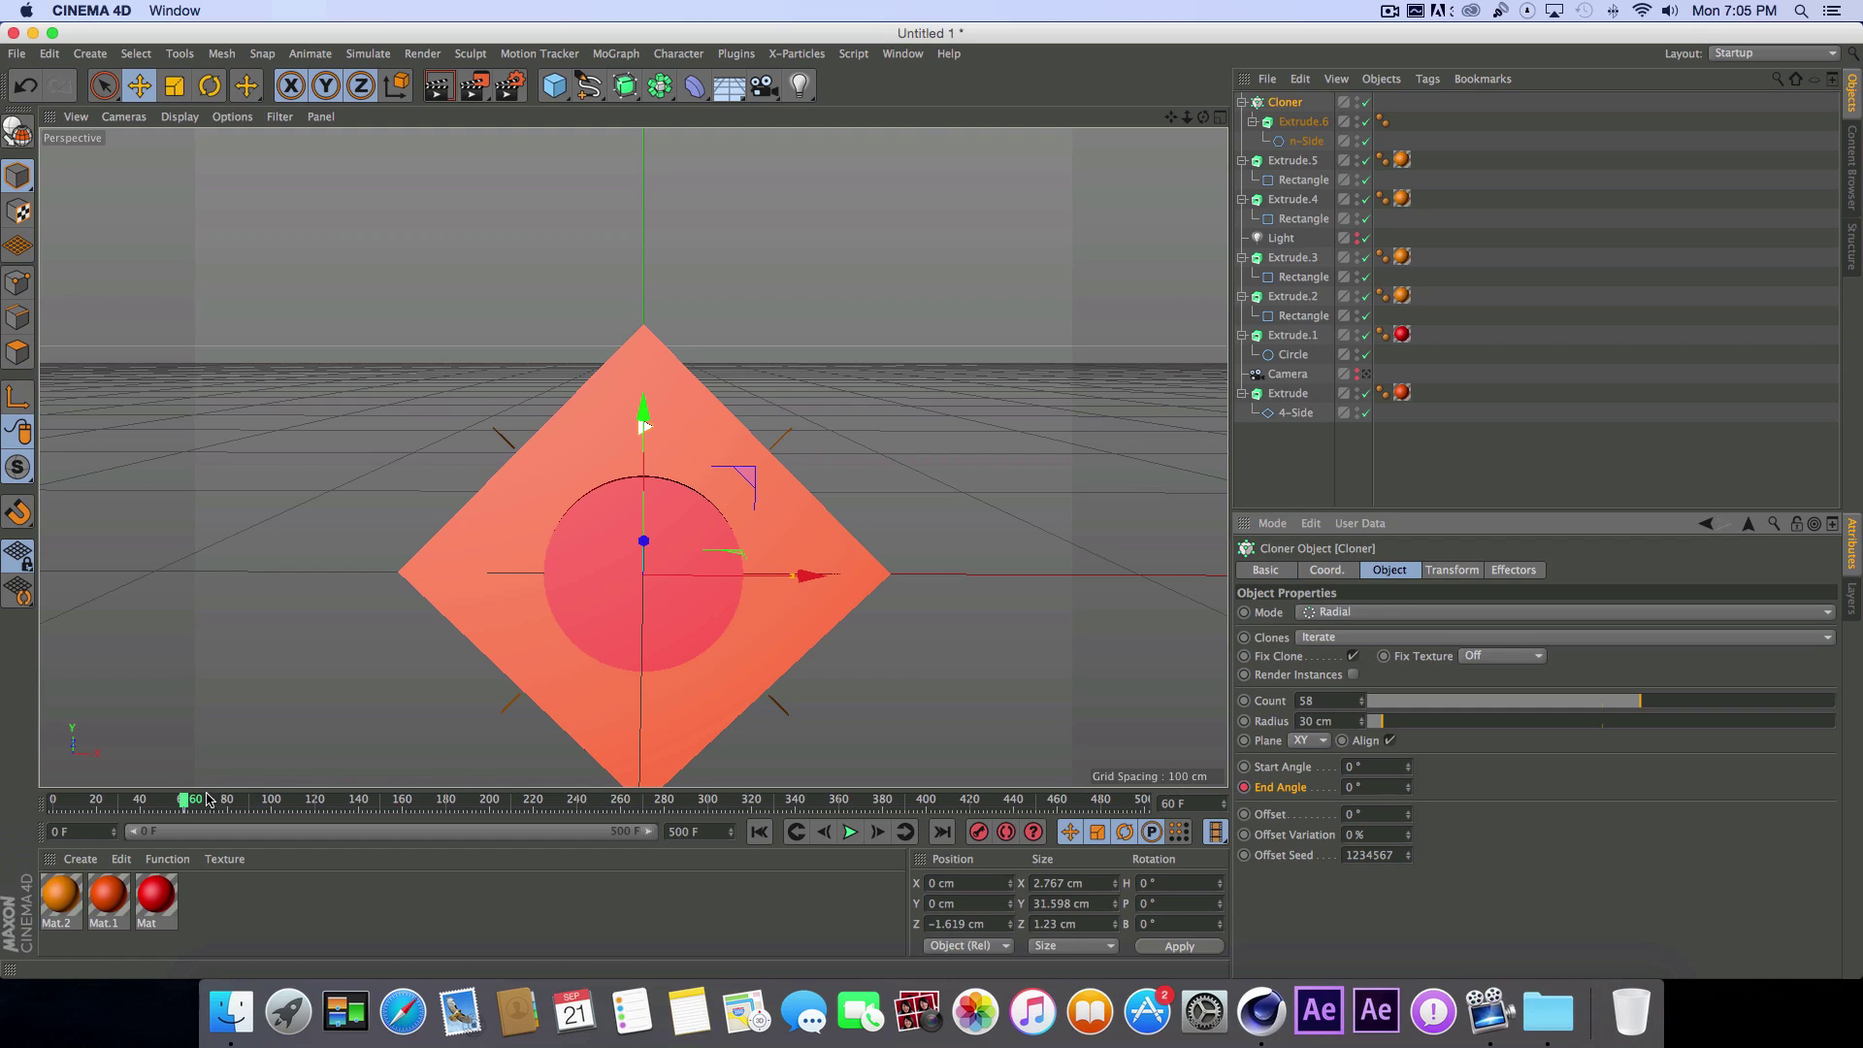
Step: Set the Cloner's End Angle to 360° at frame 90 and keyframe it
drag(184, 803, 252, 810)
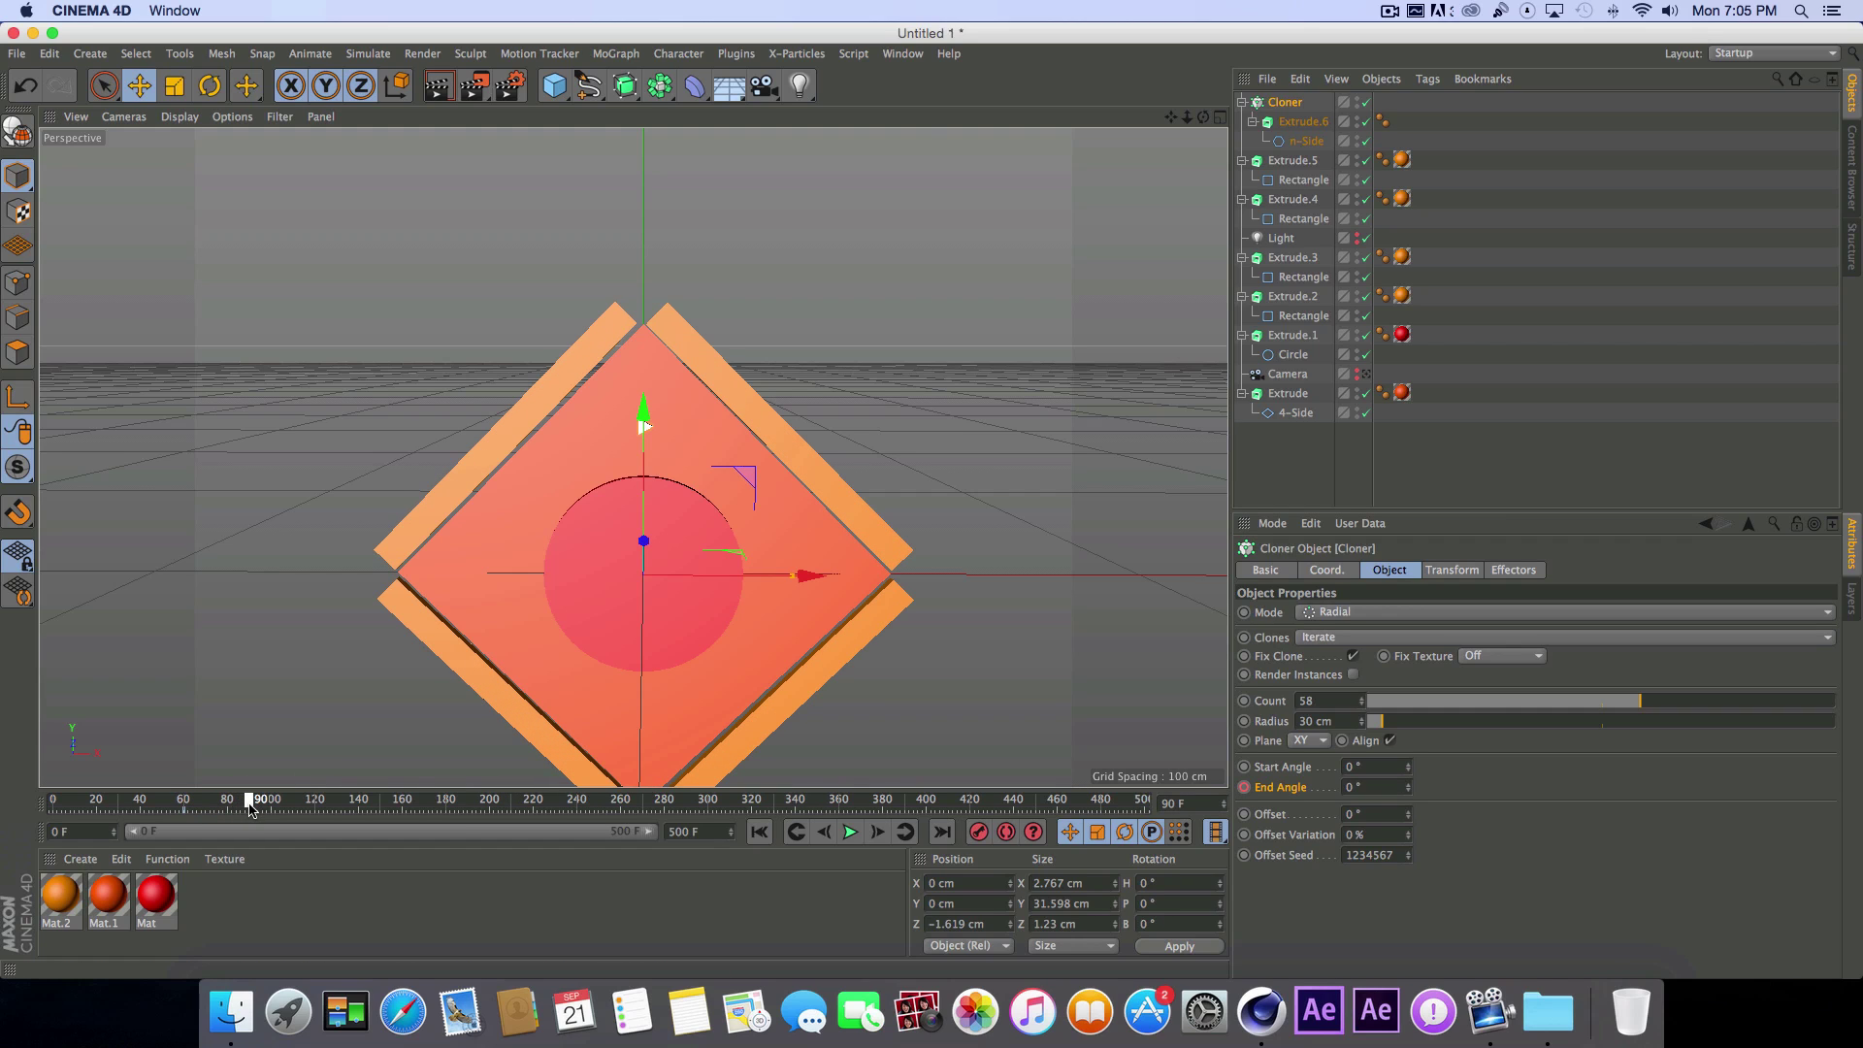
click(1399, 787)
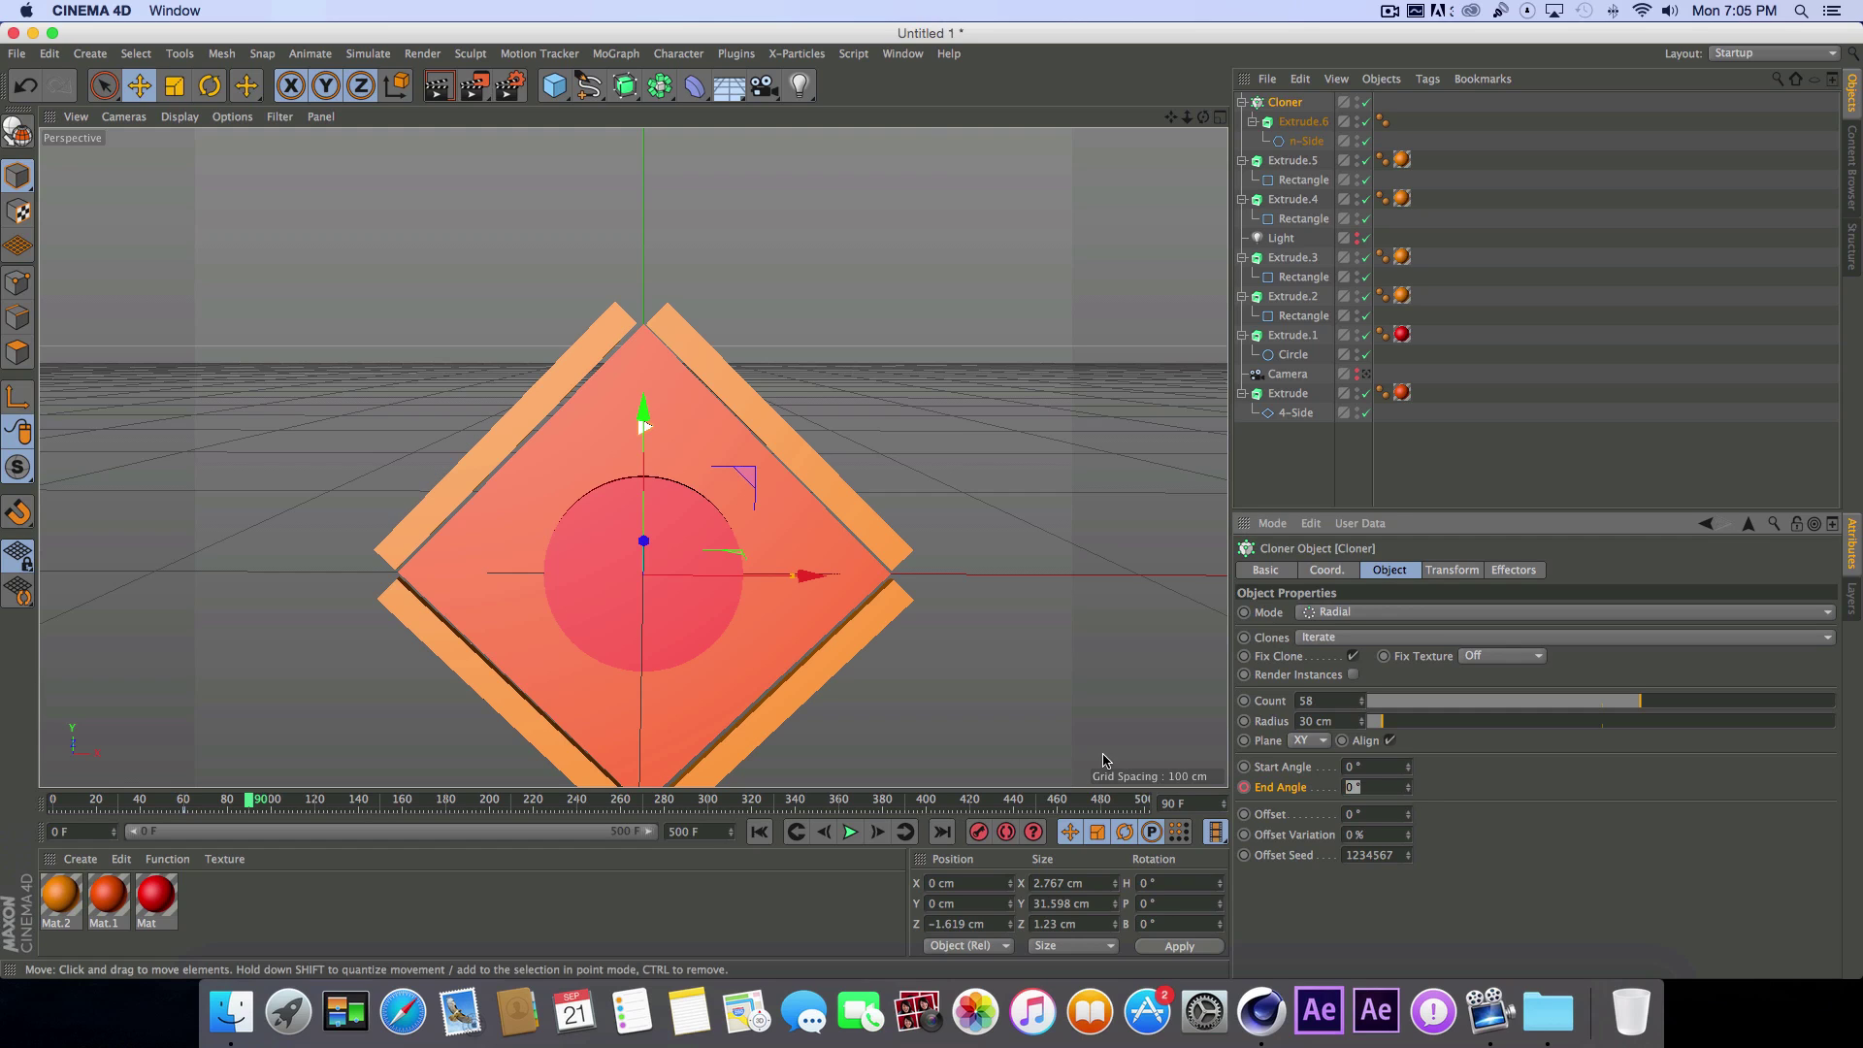
key(Return)
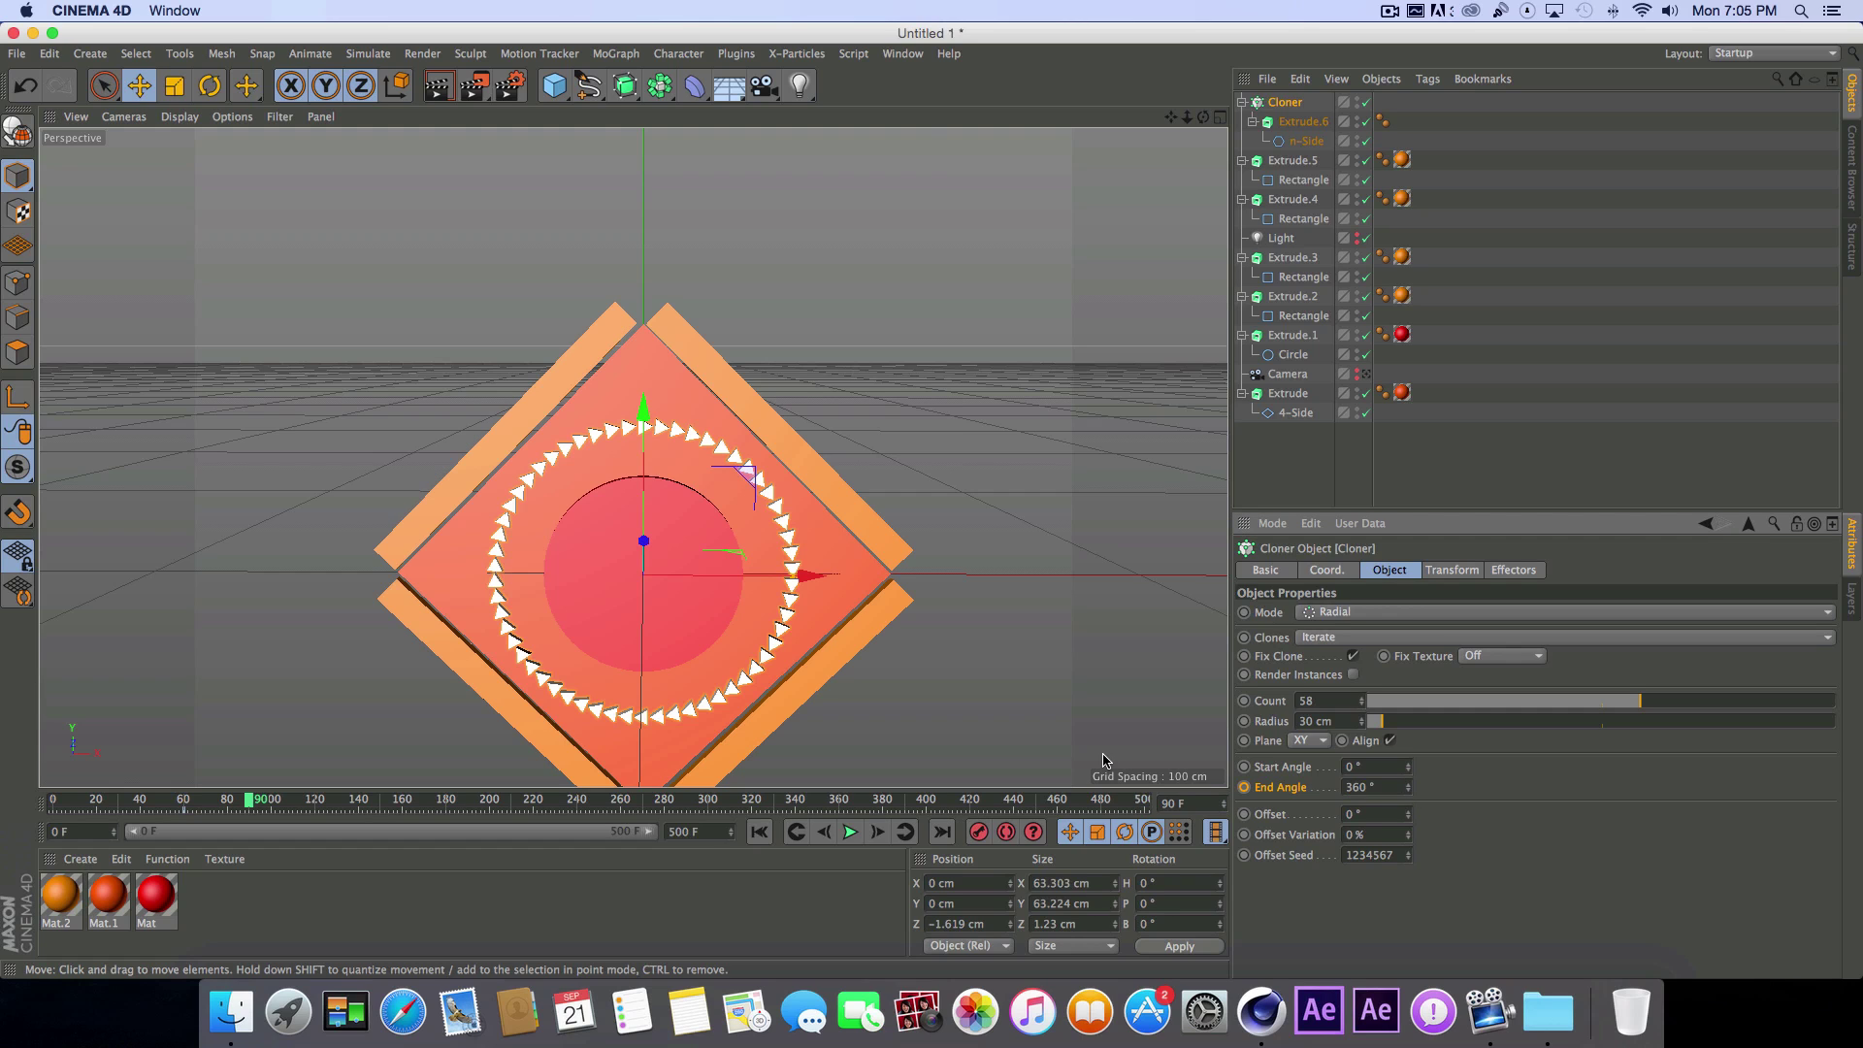
click(1244, 786)
Step: Set the cloned n-Side triangle's Radius to 0 cm at frame 60 and keyframe it
drag(250, 800, 179, 793)
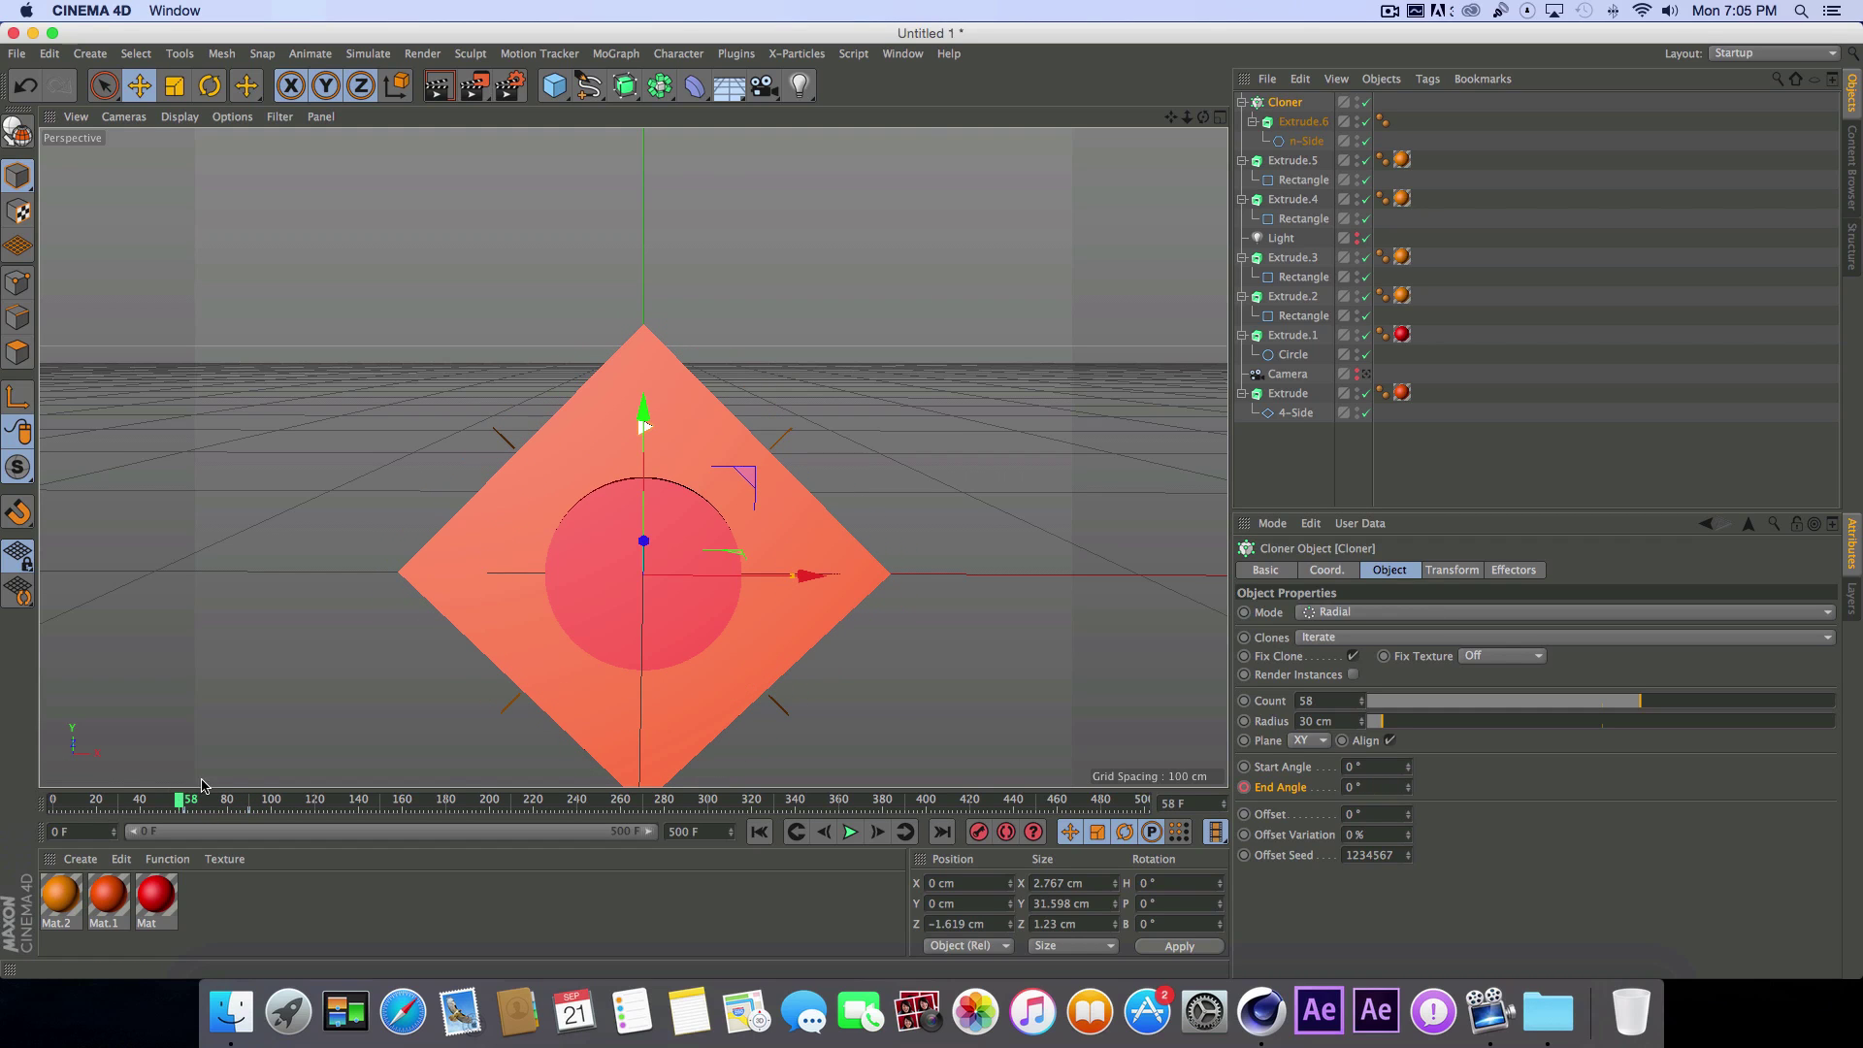
click(1306, 141)
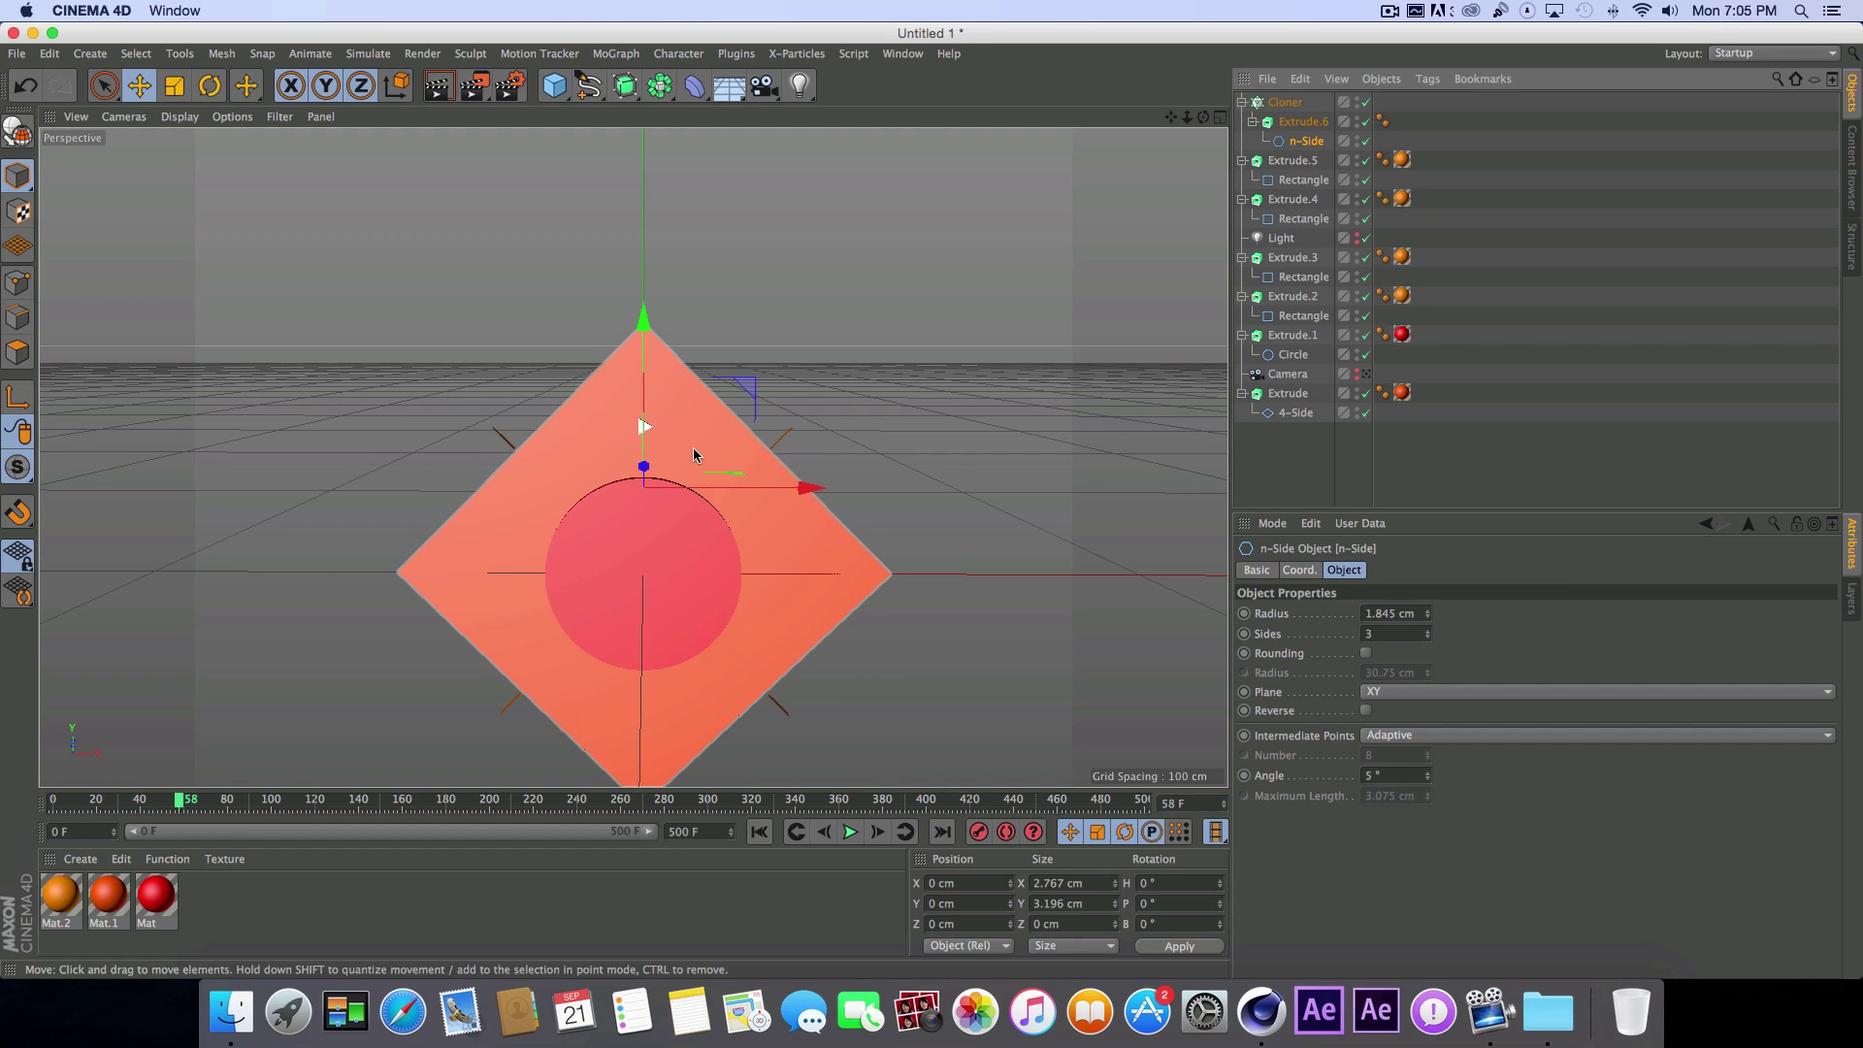
mouse_move(180, 801)
mouse_down()
mouse_move(242, 807)
mouse_move(183, 805)
mouse_up()
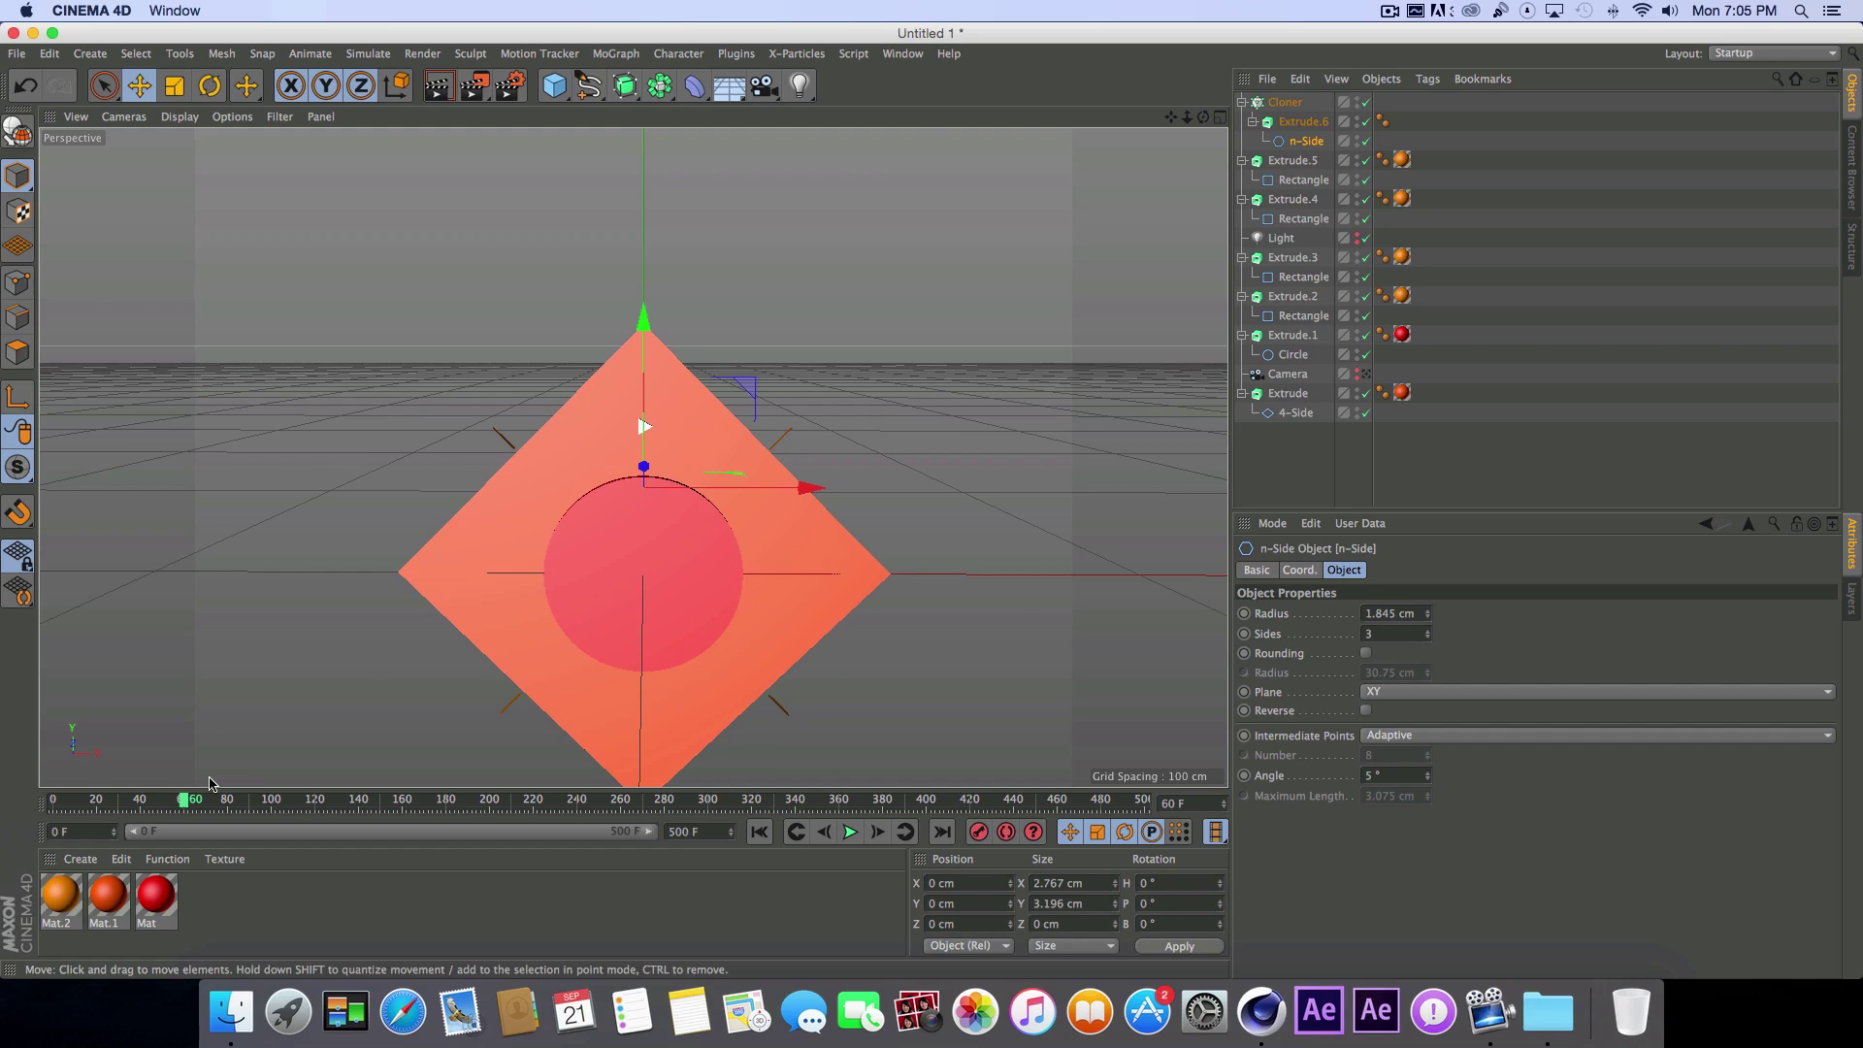
click(1421, 613)
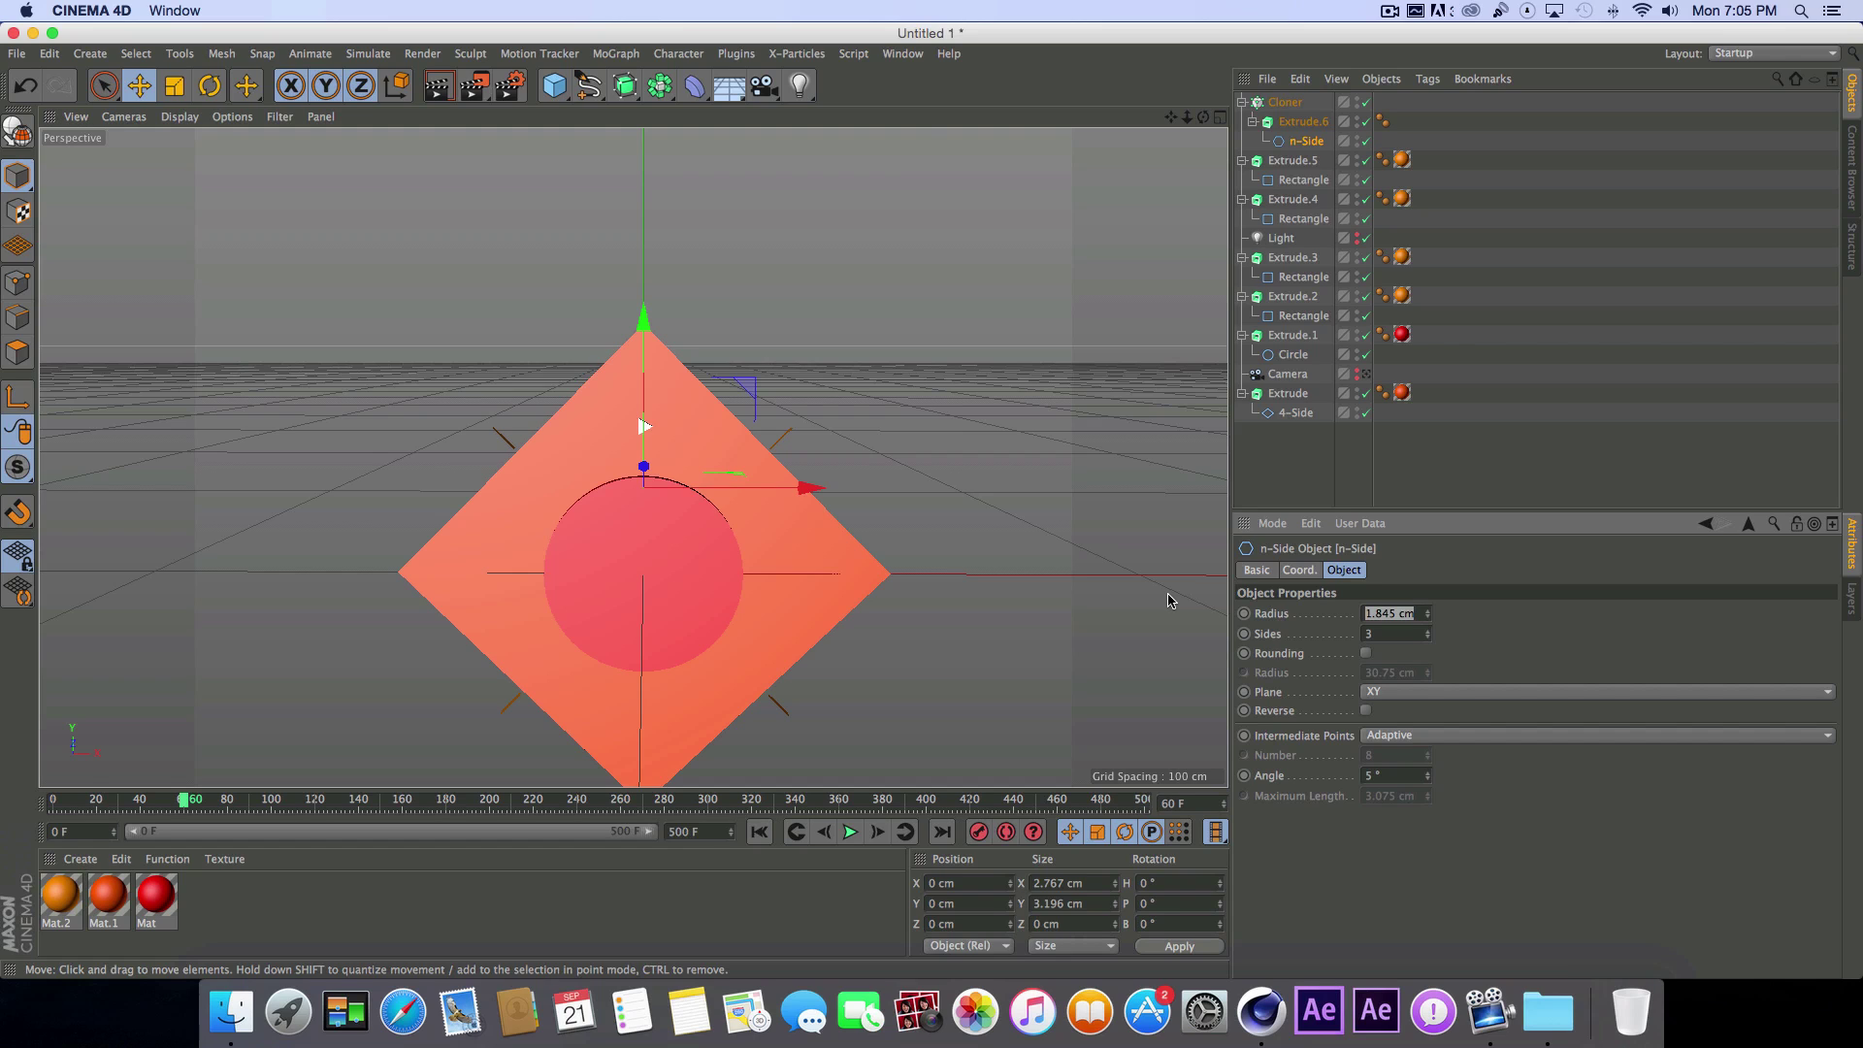
key(BackSpace)
text(0)
key(Return)
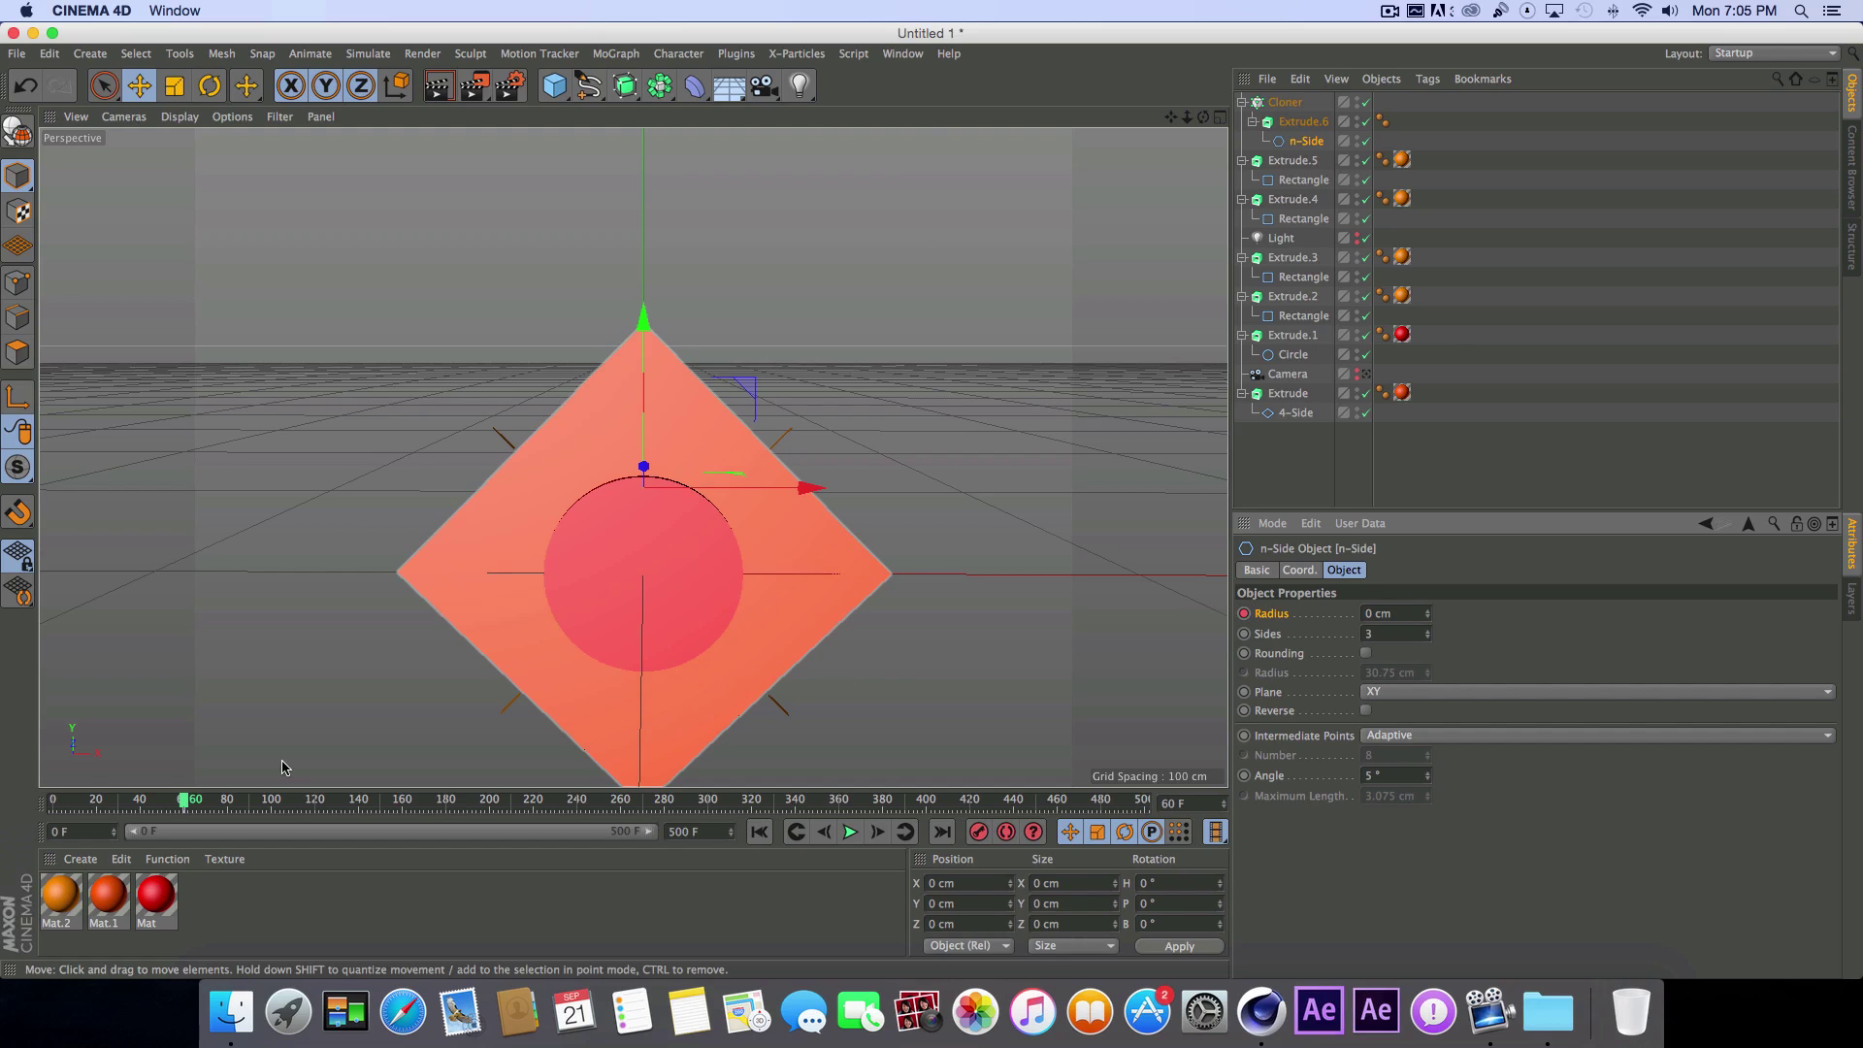
Step: Set the n-Side triangle's Radius to 1.845 cm at frame 75 and keyframe it
drag(186, 804, 216, 808)
click(1404, 614)
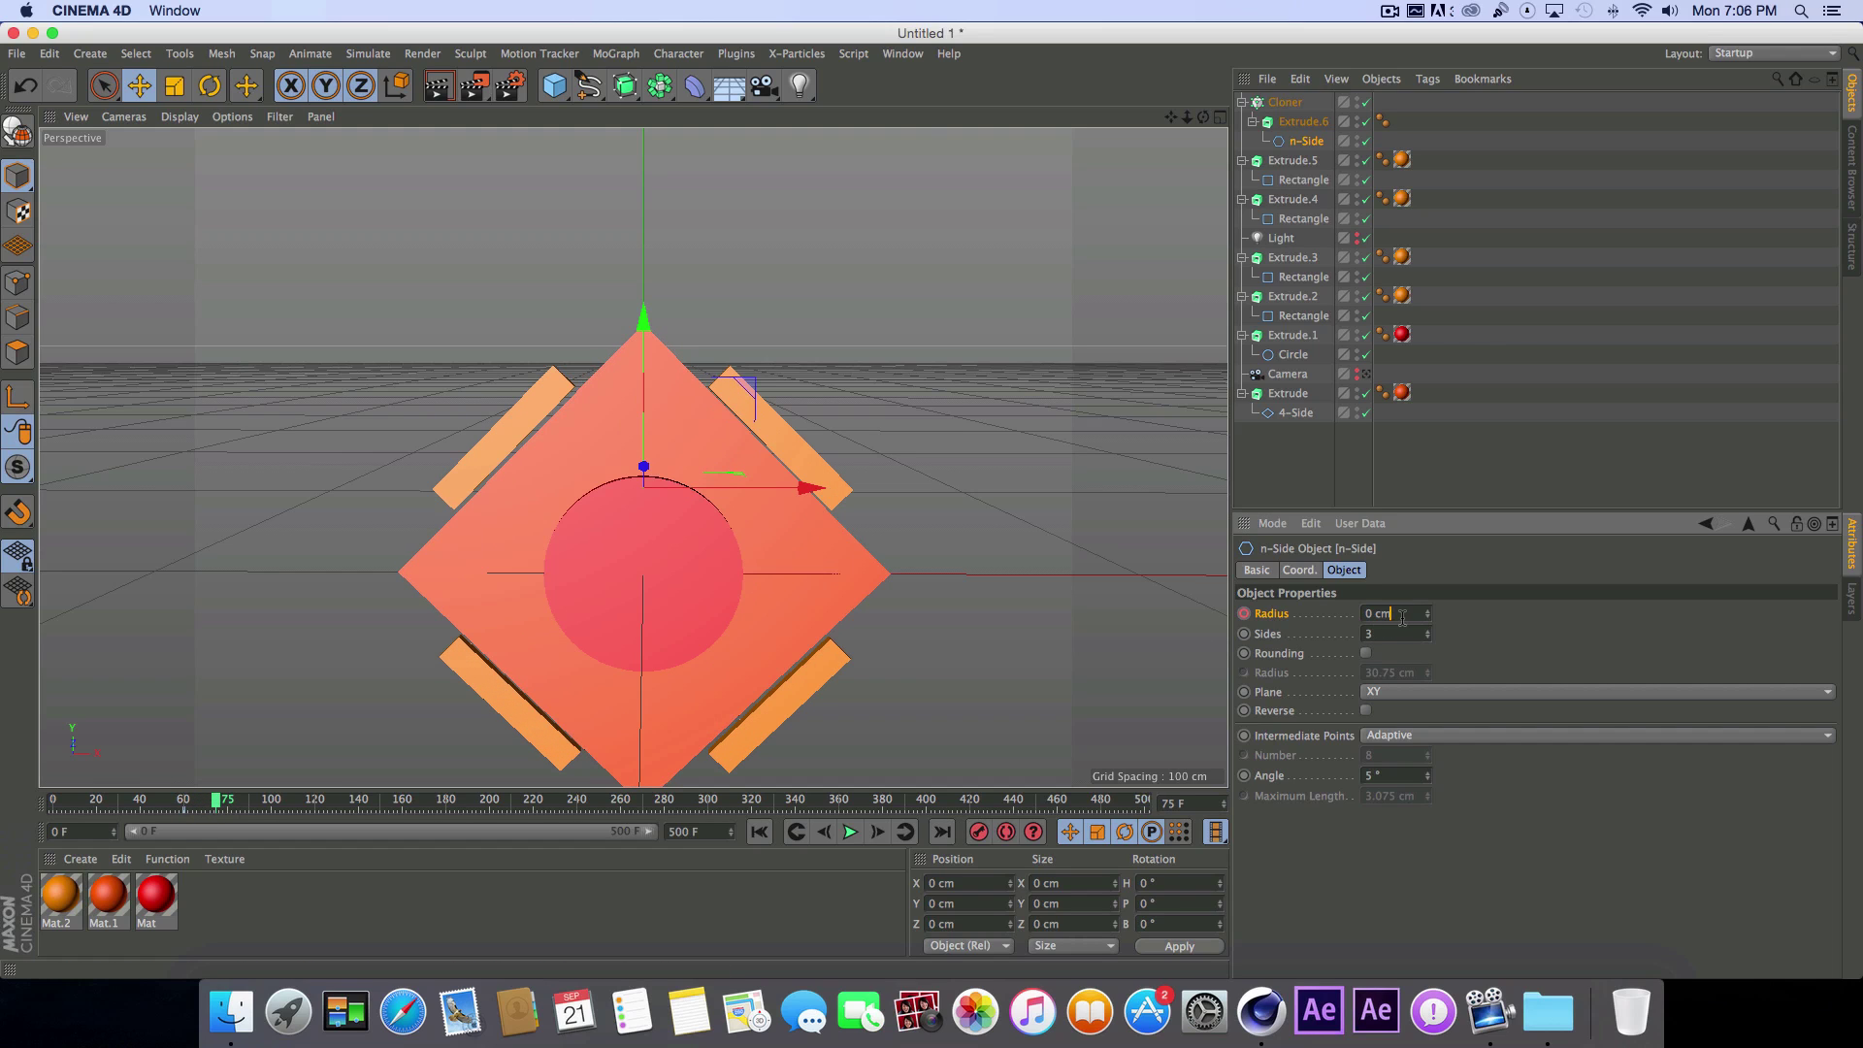
text(1.845)
key(Return)
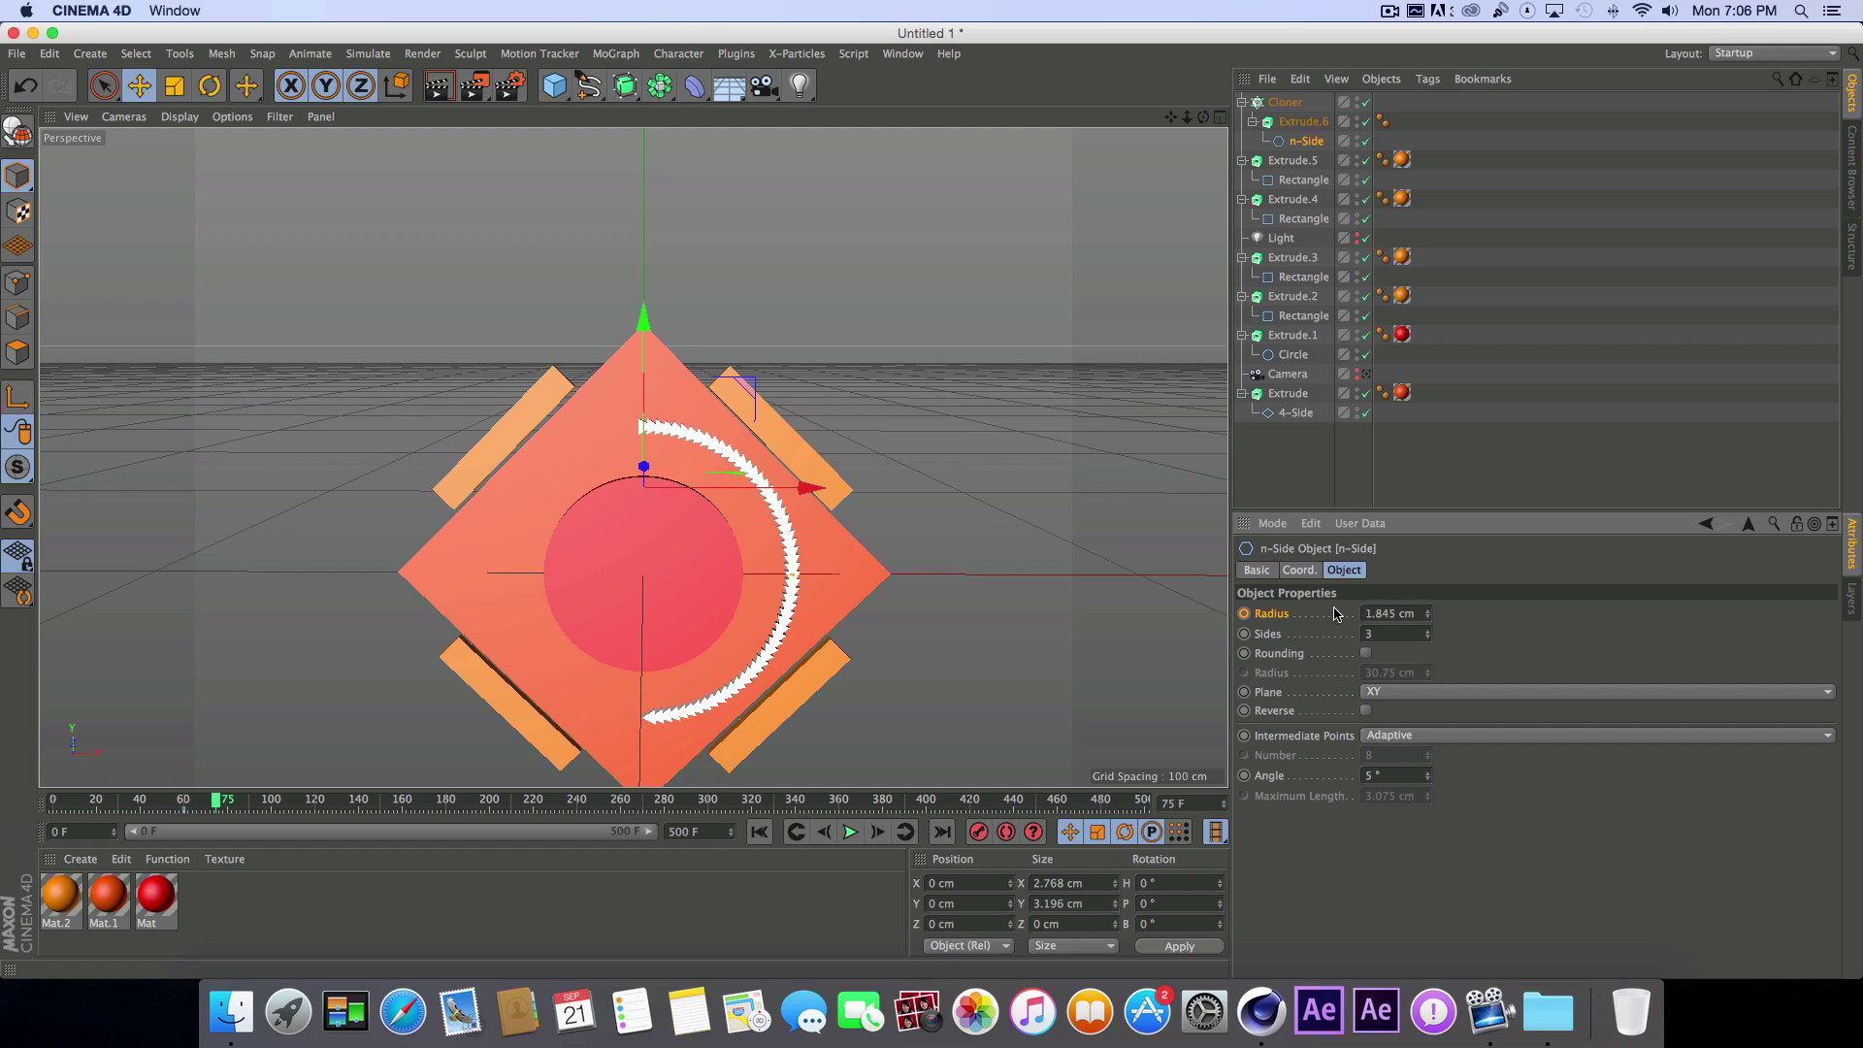
click(1242, 613)
Step: Play the animation from the start and scrub around frames 86 to 92 to review the growing triangle ring
drag(214, 801, 52, 798)
click(843, 836)
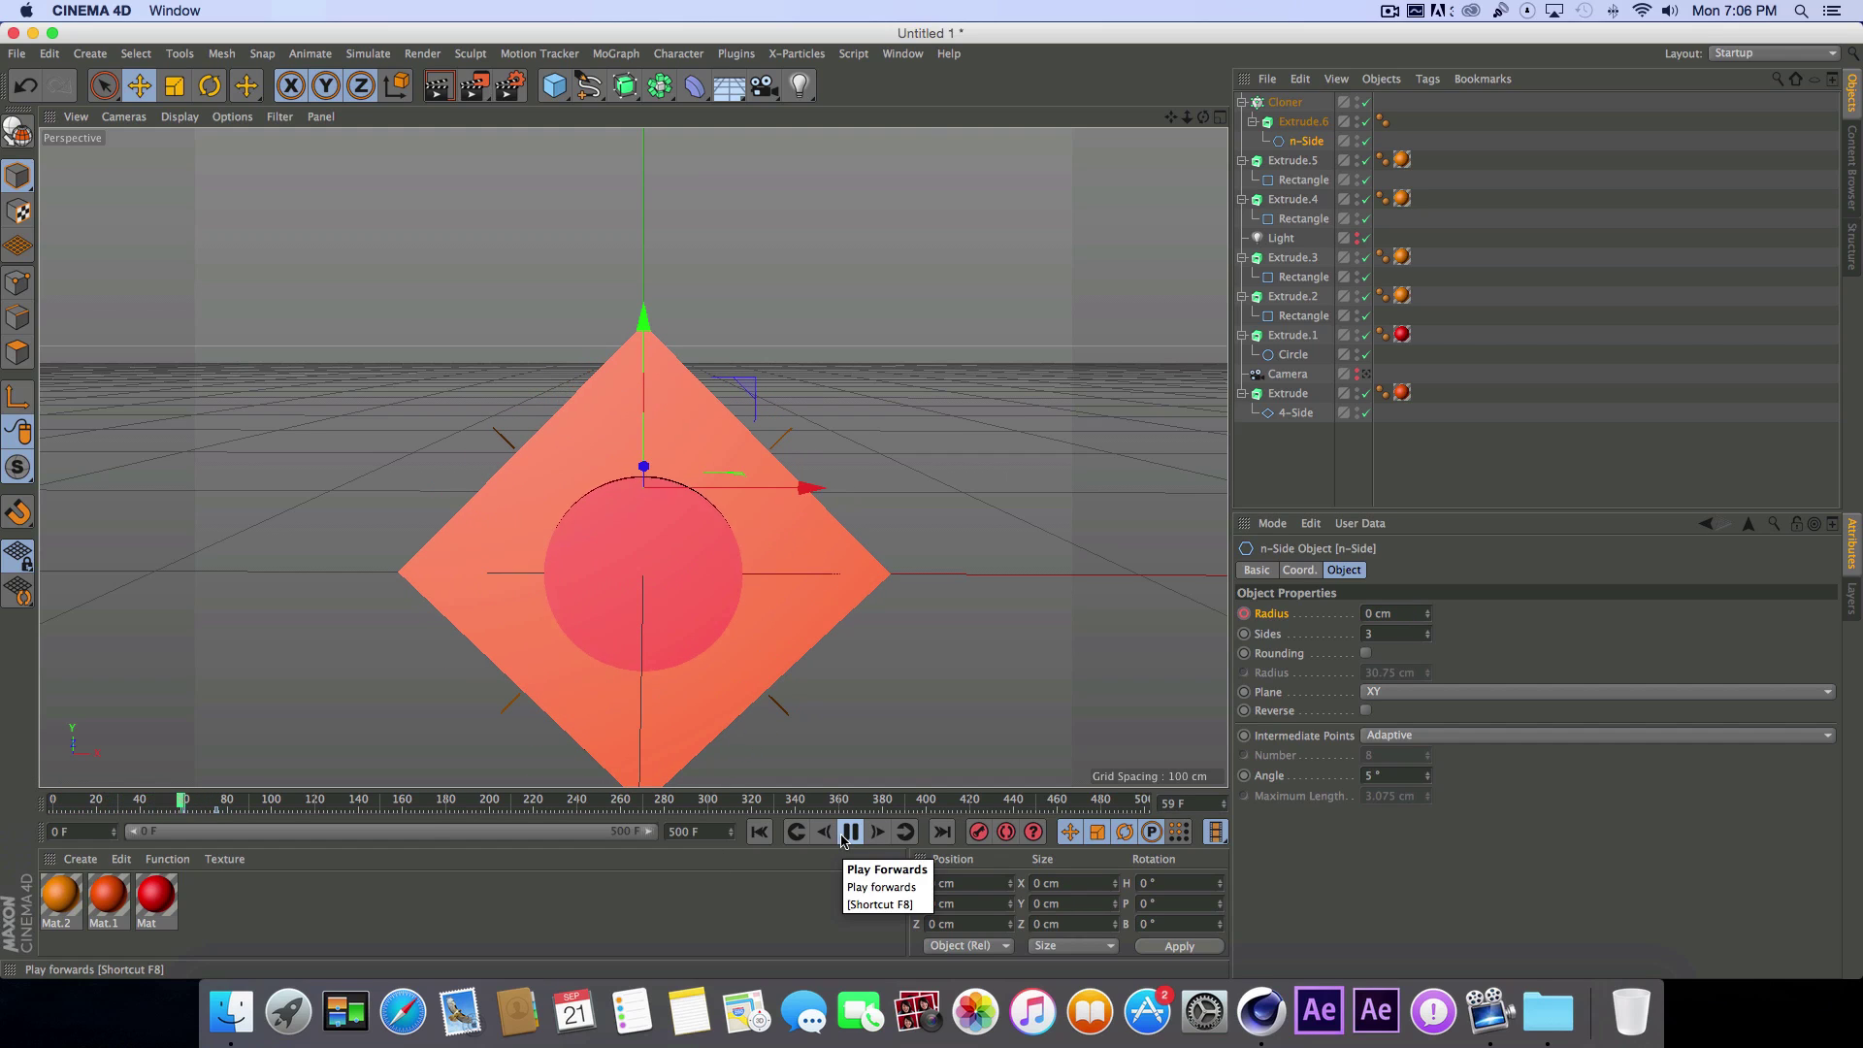
click(844, 836)
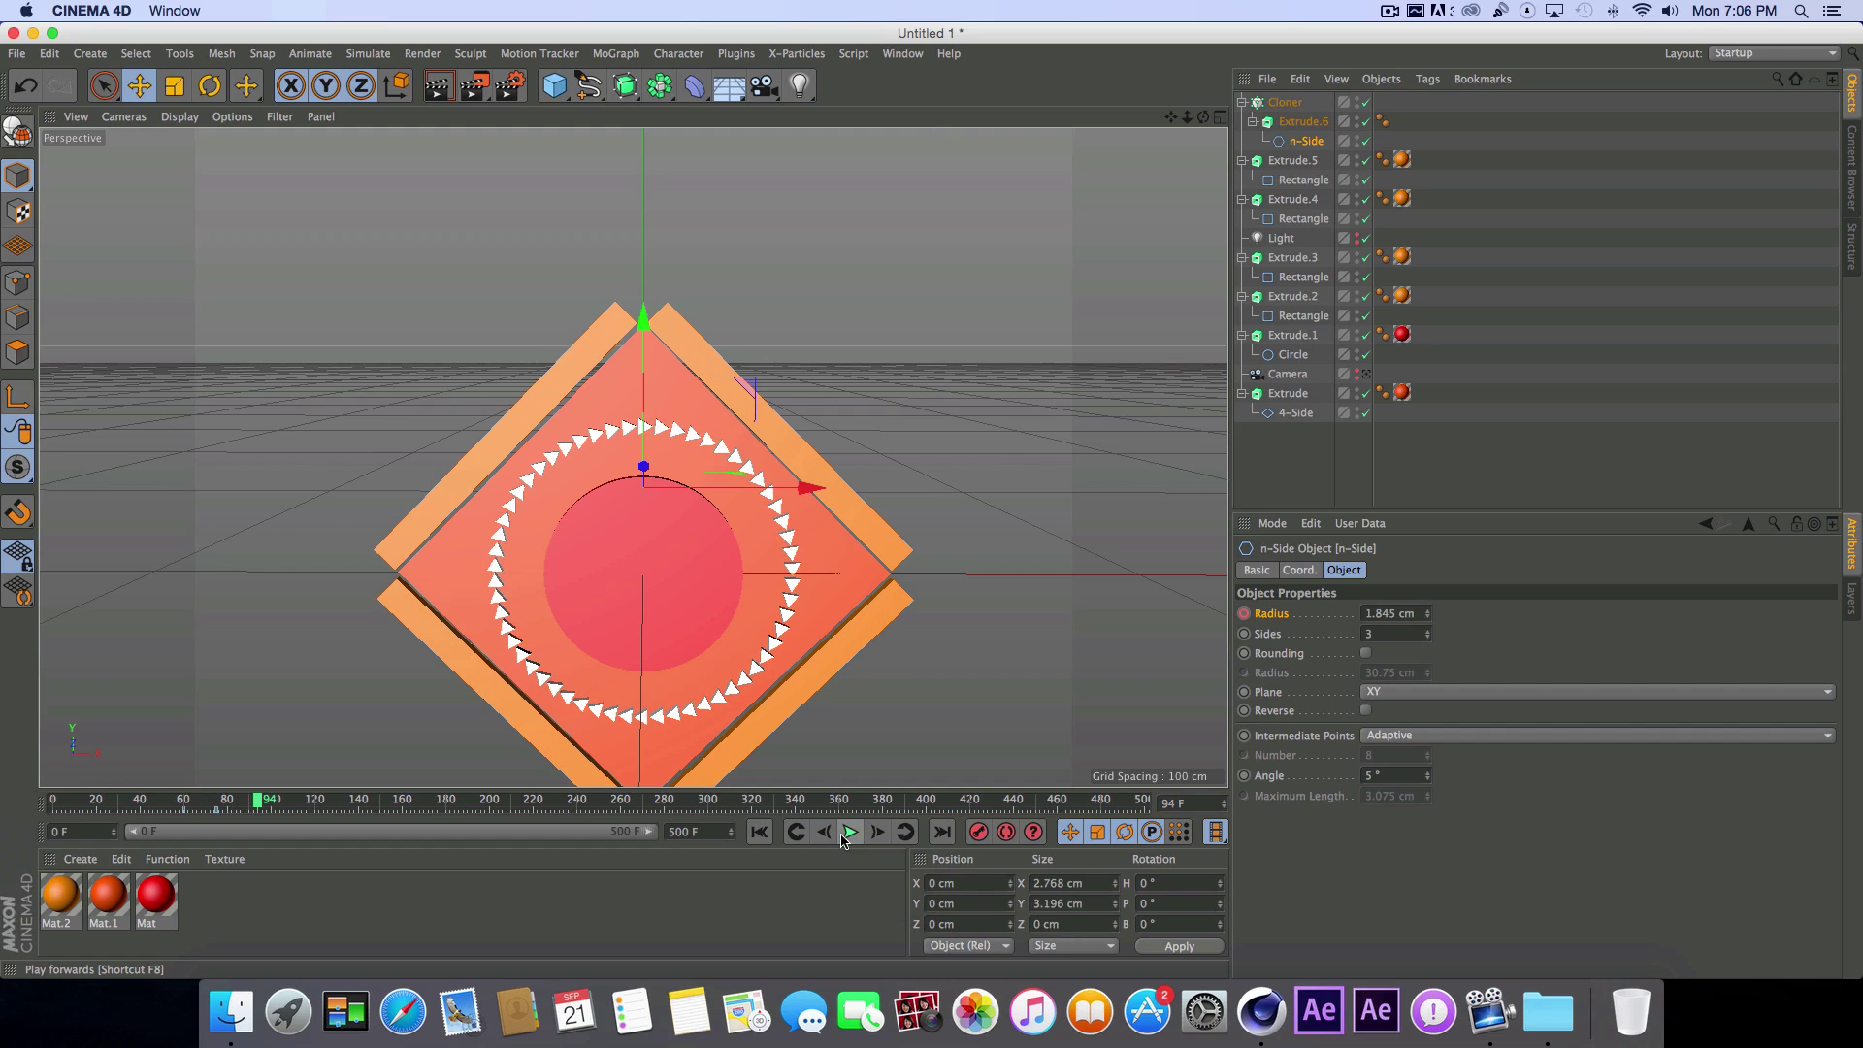
mouse_move(257, 798)
mouse_down()
mouse_move(194, 798)
mouse_move(241, 797)
mouse_up()
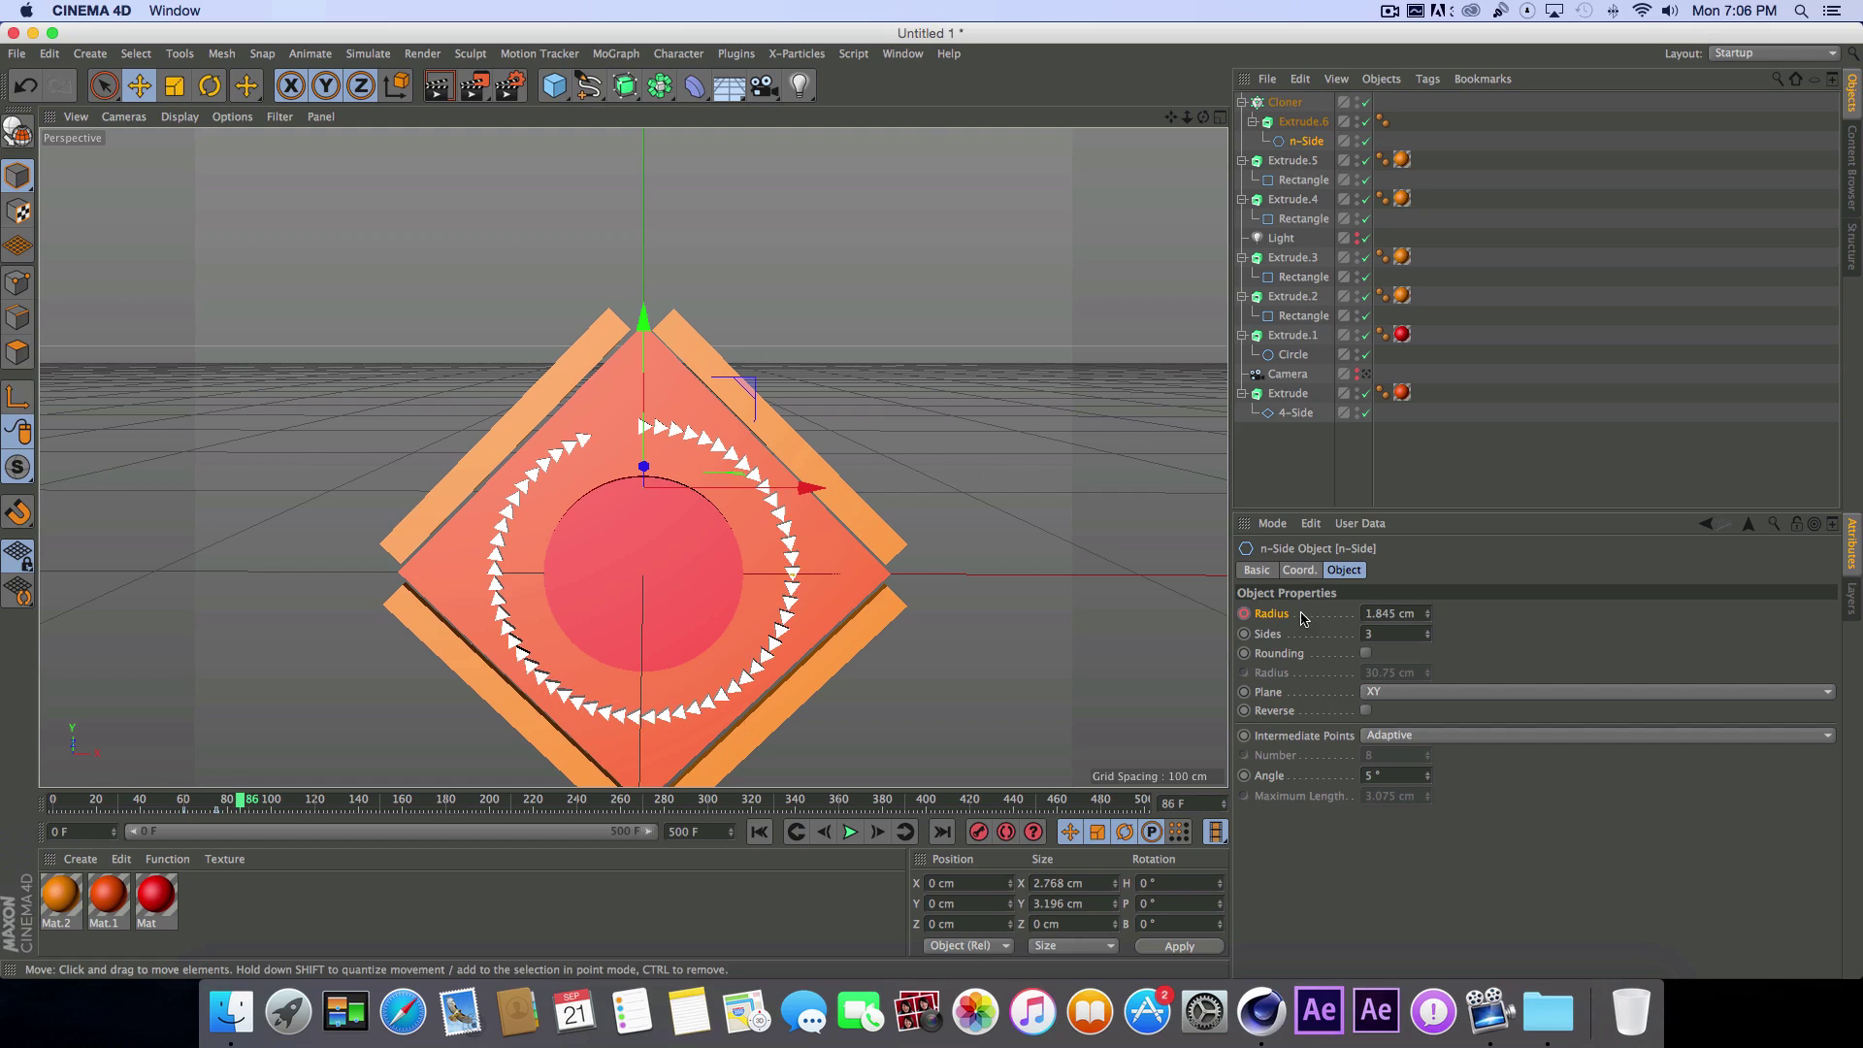
click(1256, 569)
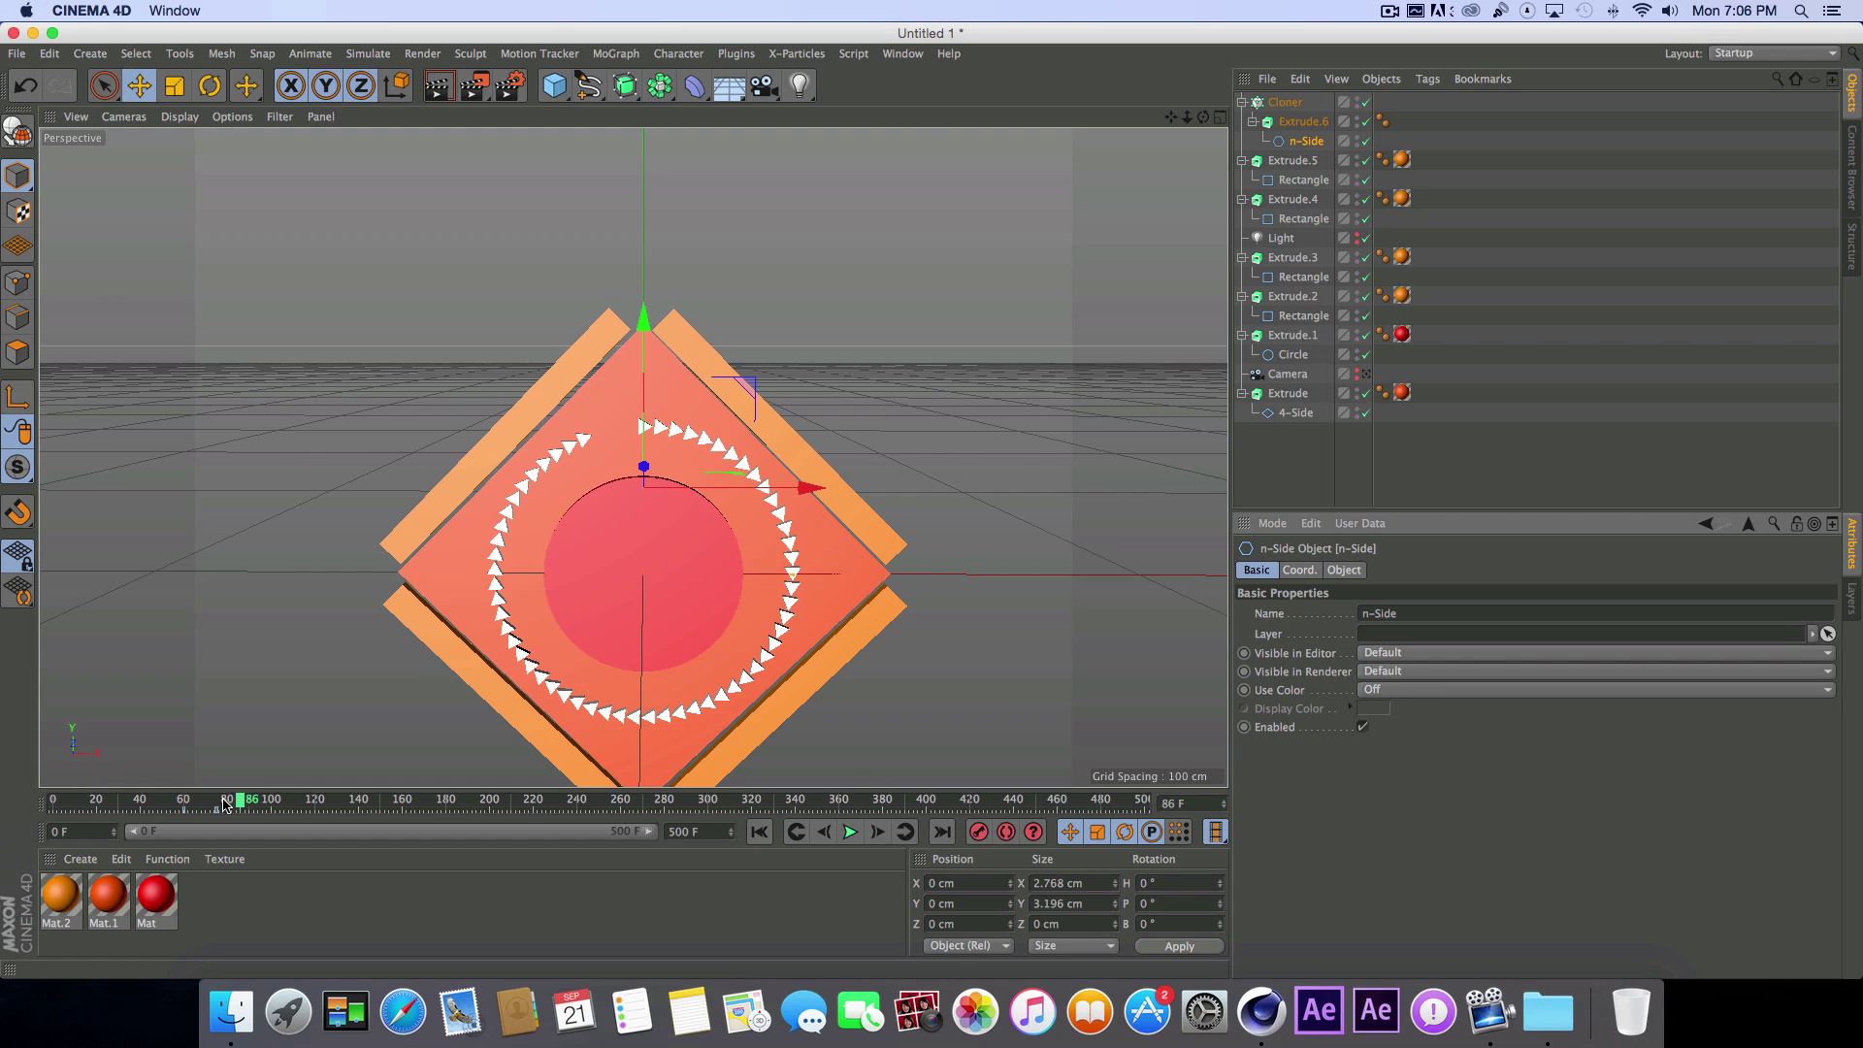
mouse_move(242, 799)
mouse_down()
mouse_move(190, 794)
mouse_move(252, 790)
mouse_up()
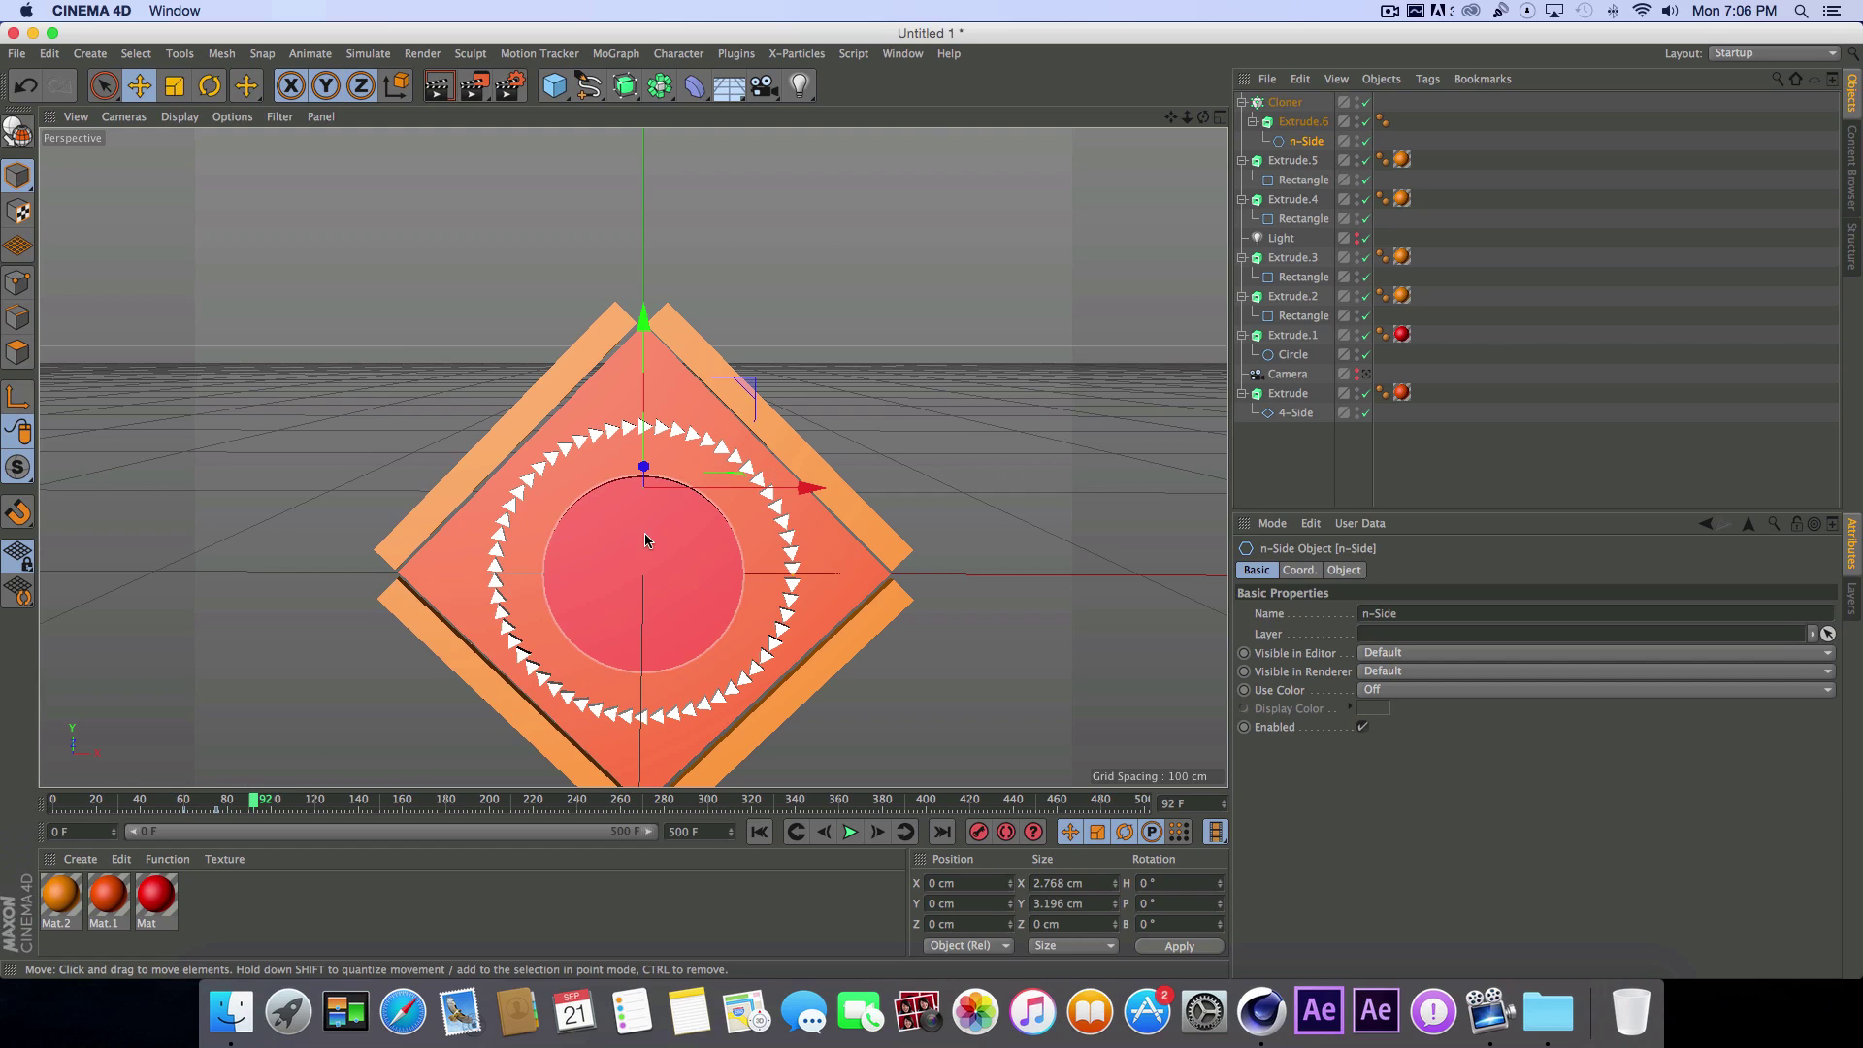
Step: Create a yellow material with color RGB 255, 210, 30 and apply it to the Cloner
double_click(216, 917)
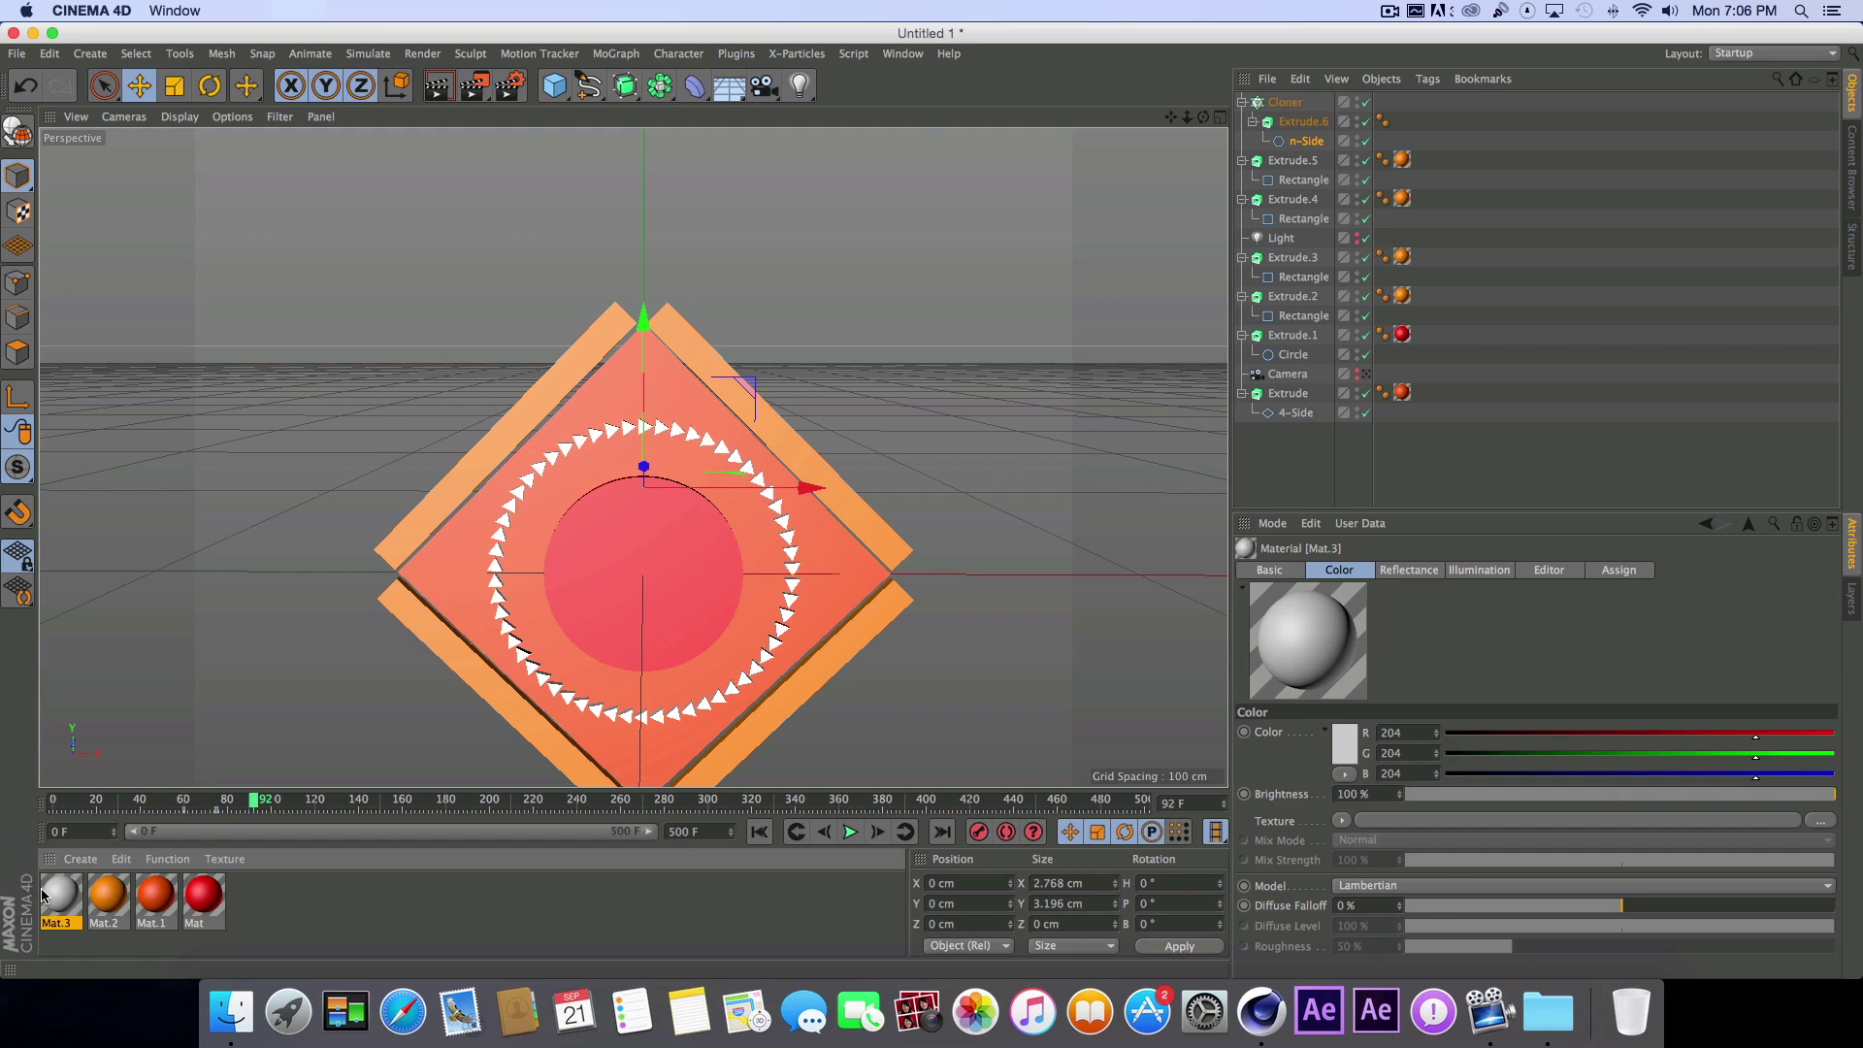
double_click(73, 891)
click(562, 213)
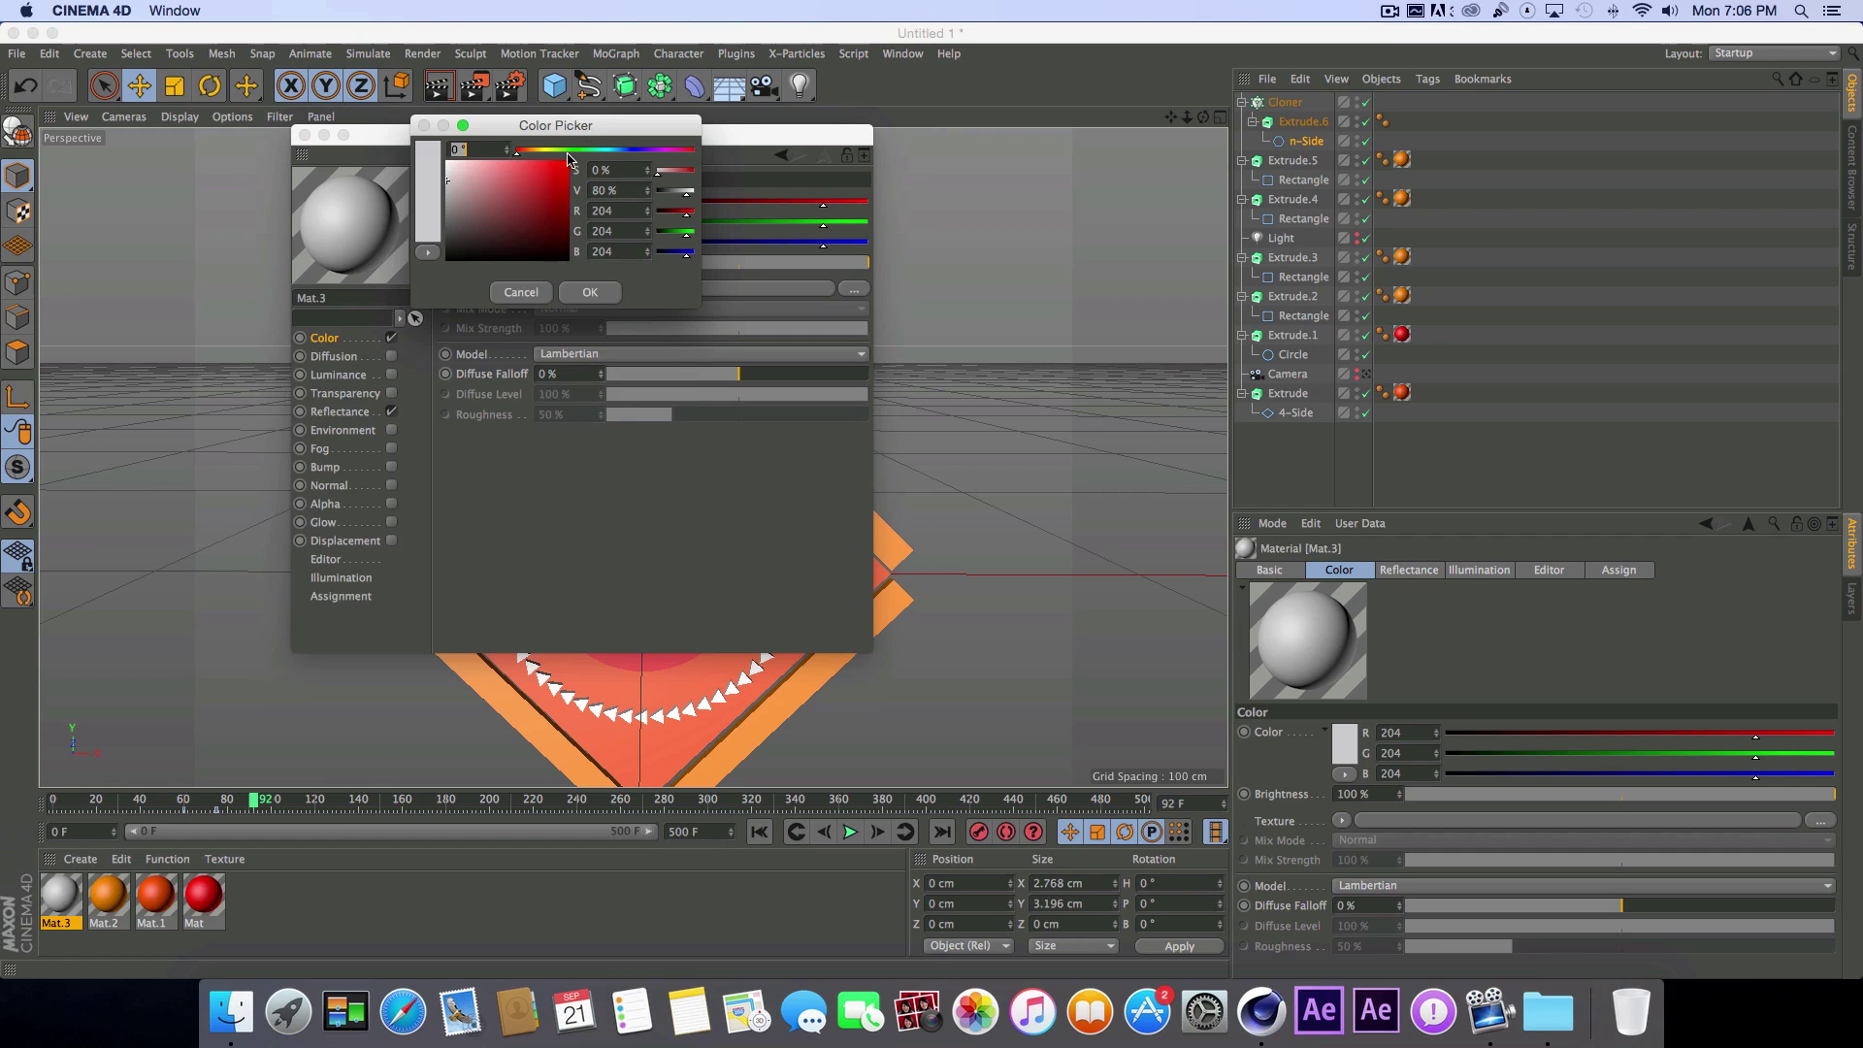
drag(588, 155, 615, 139)
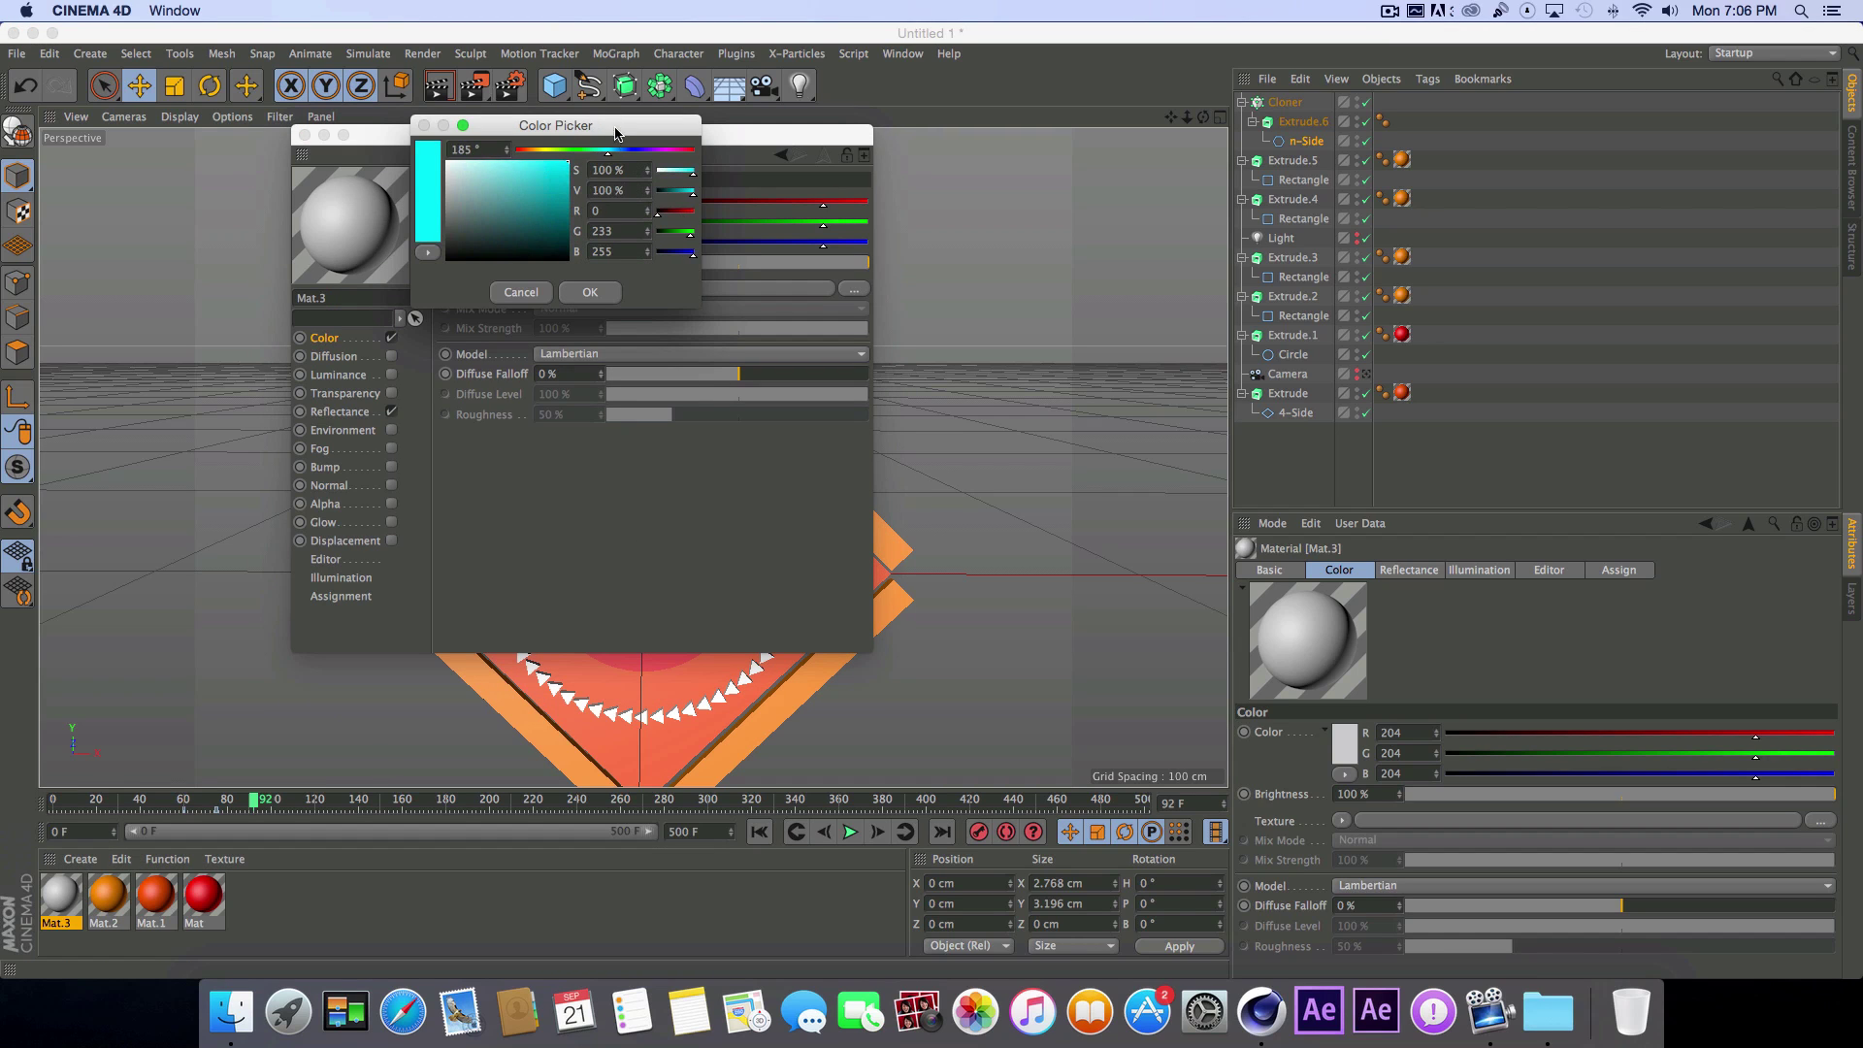
click(518, 162)
click(658, 152)
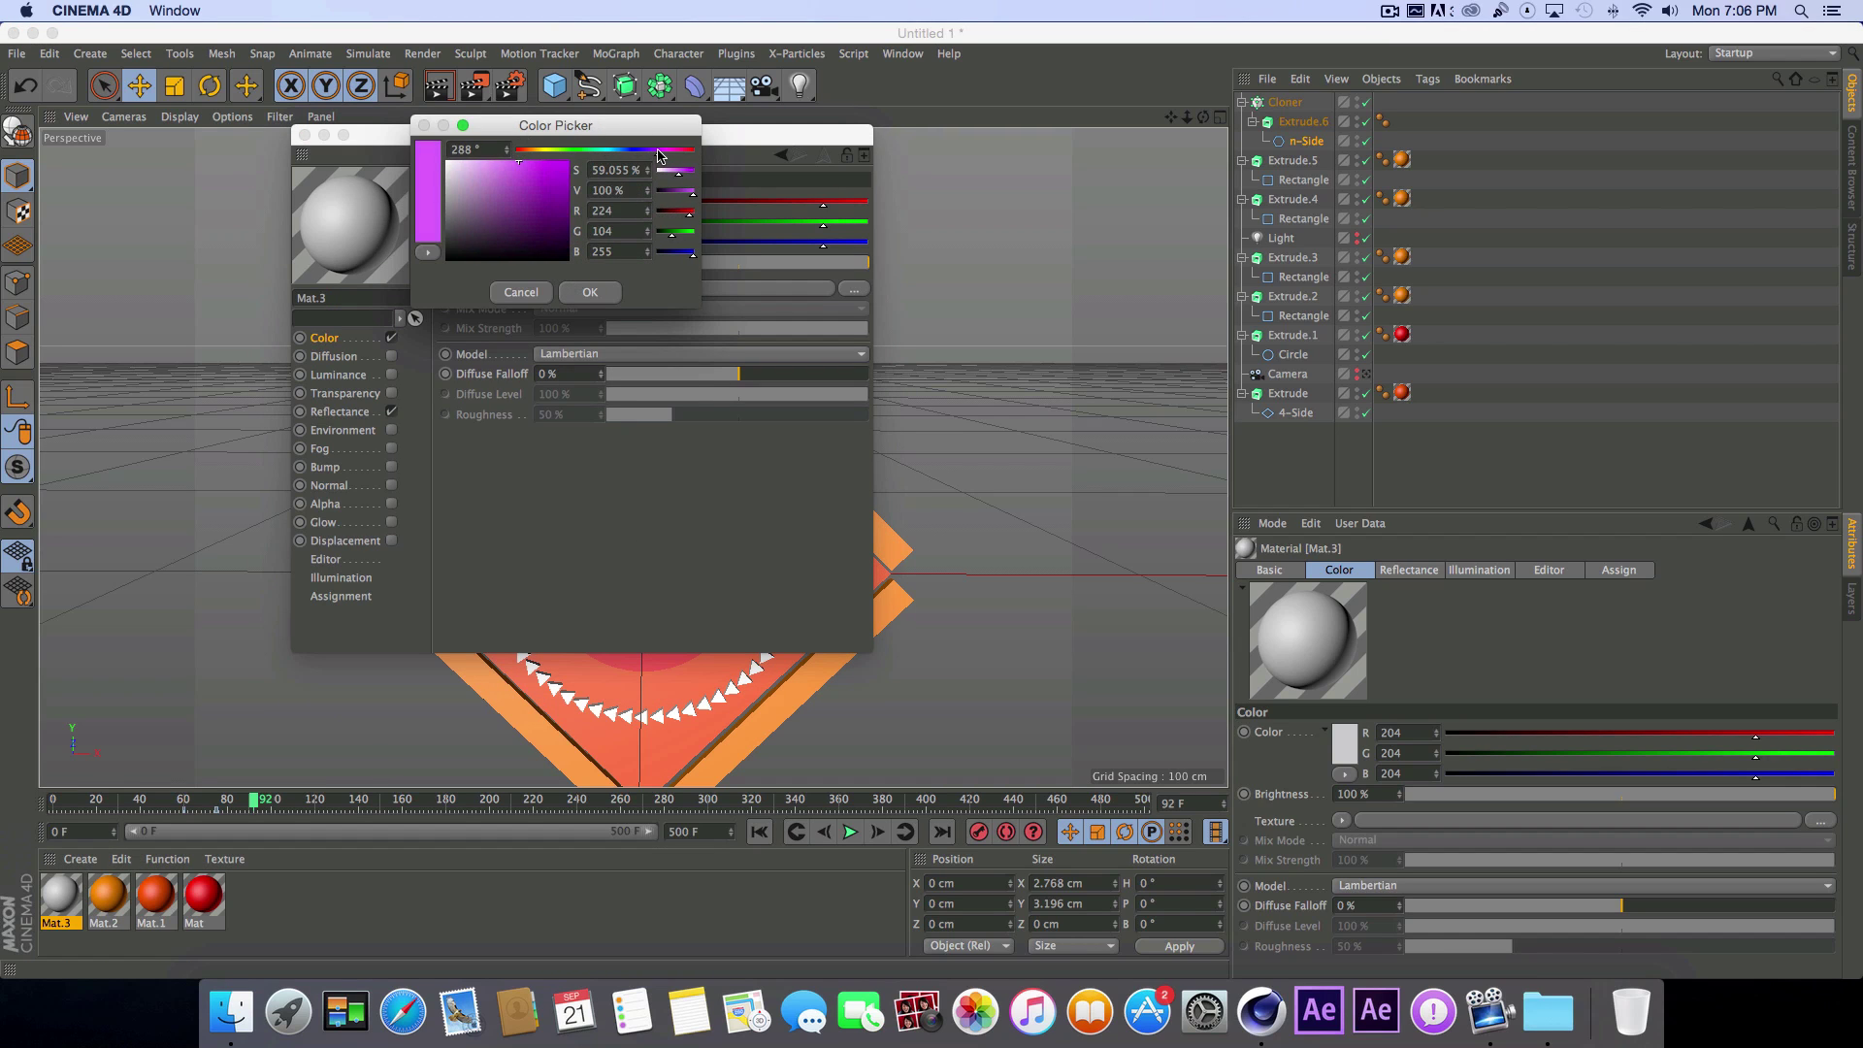
drag(561, 198, 543, 151)
click(540, 150)
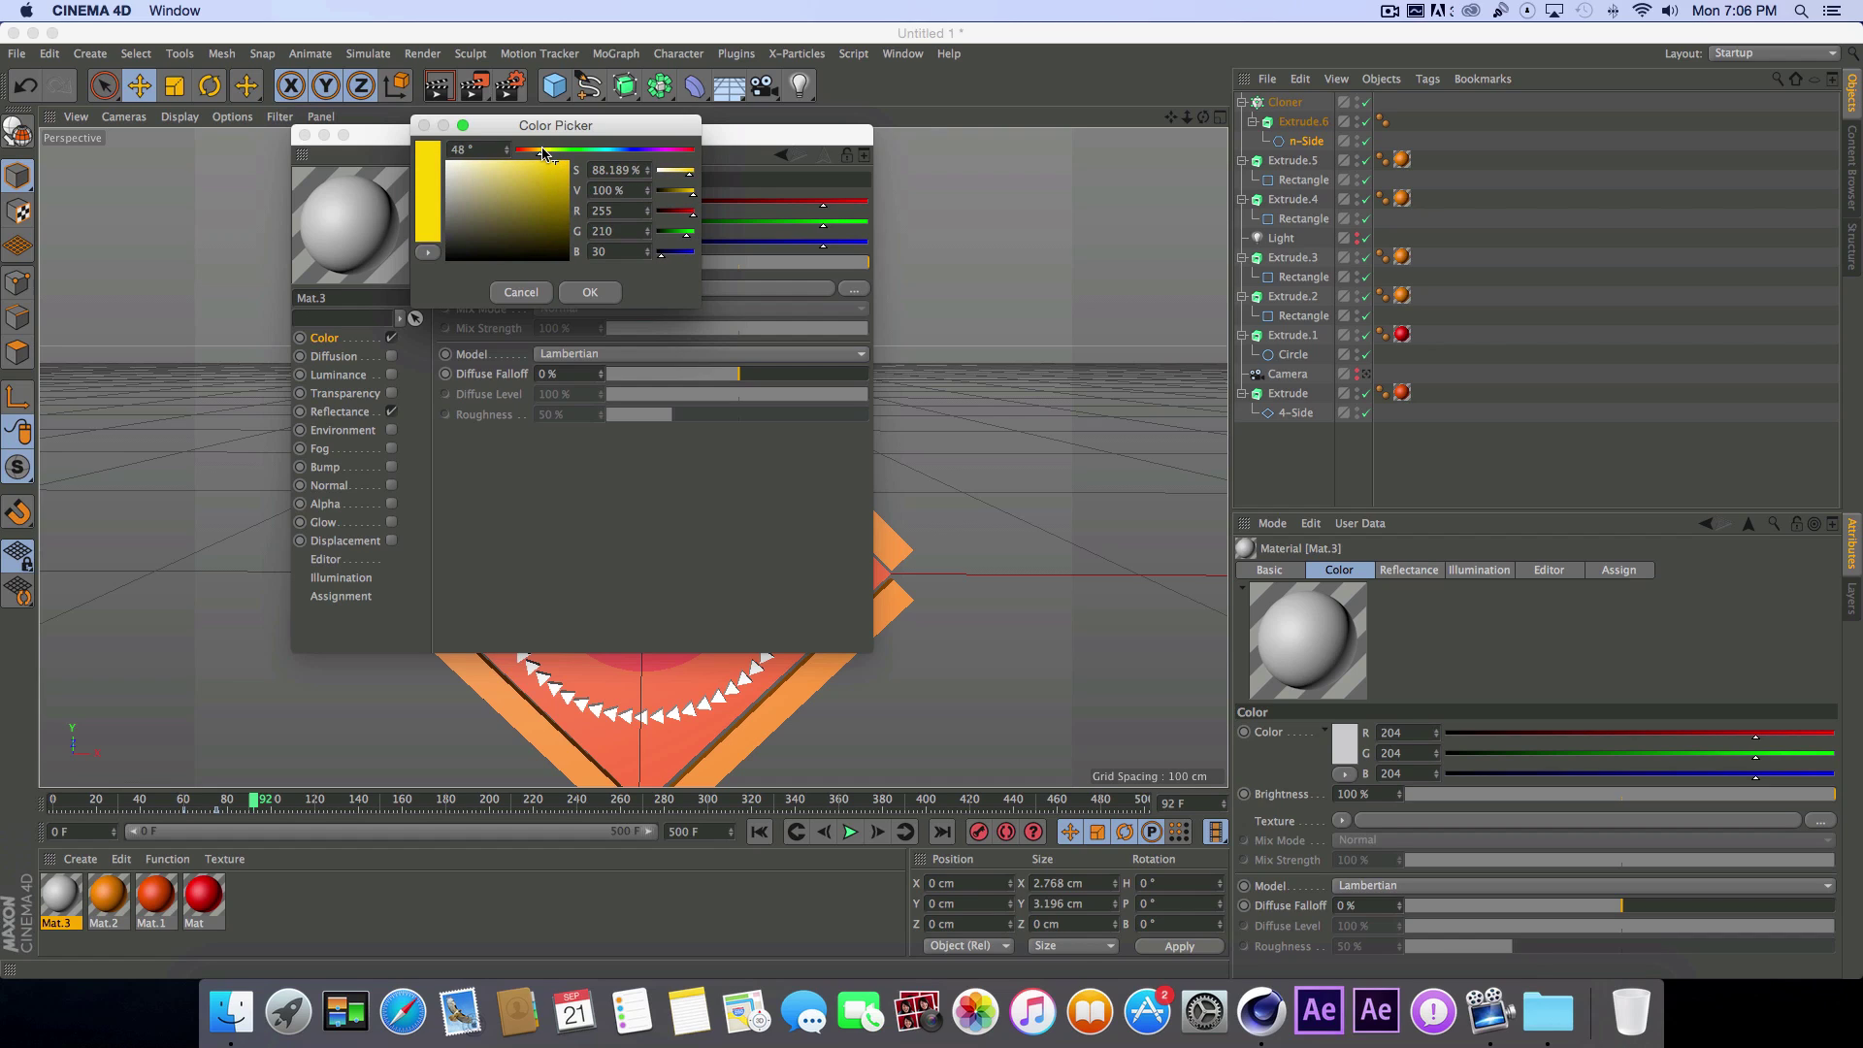
click(590, 292)
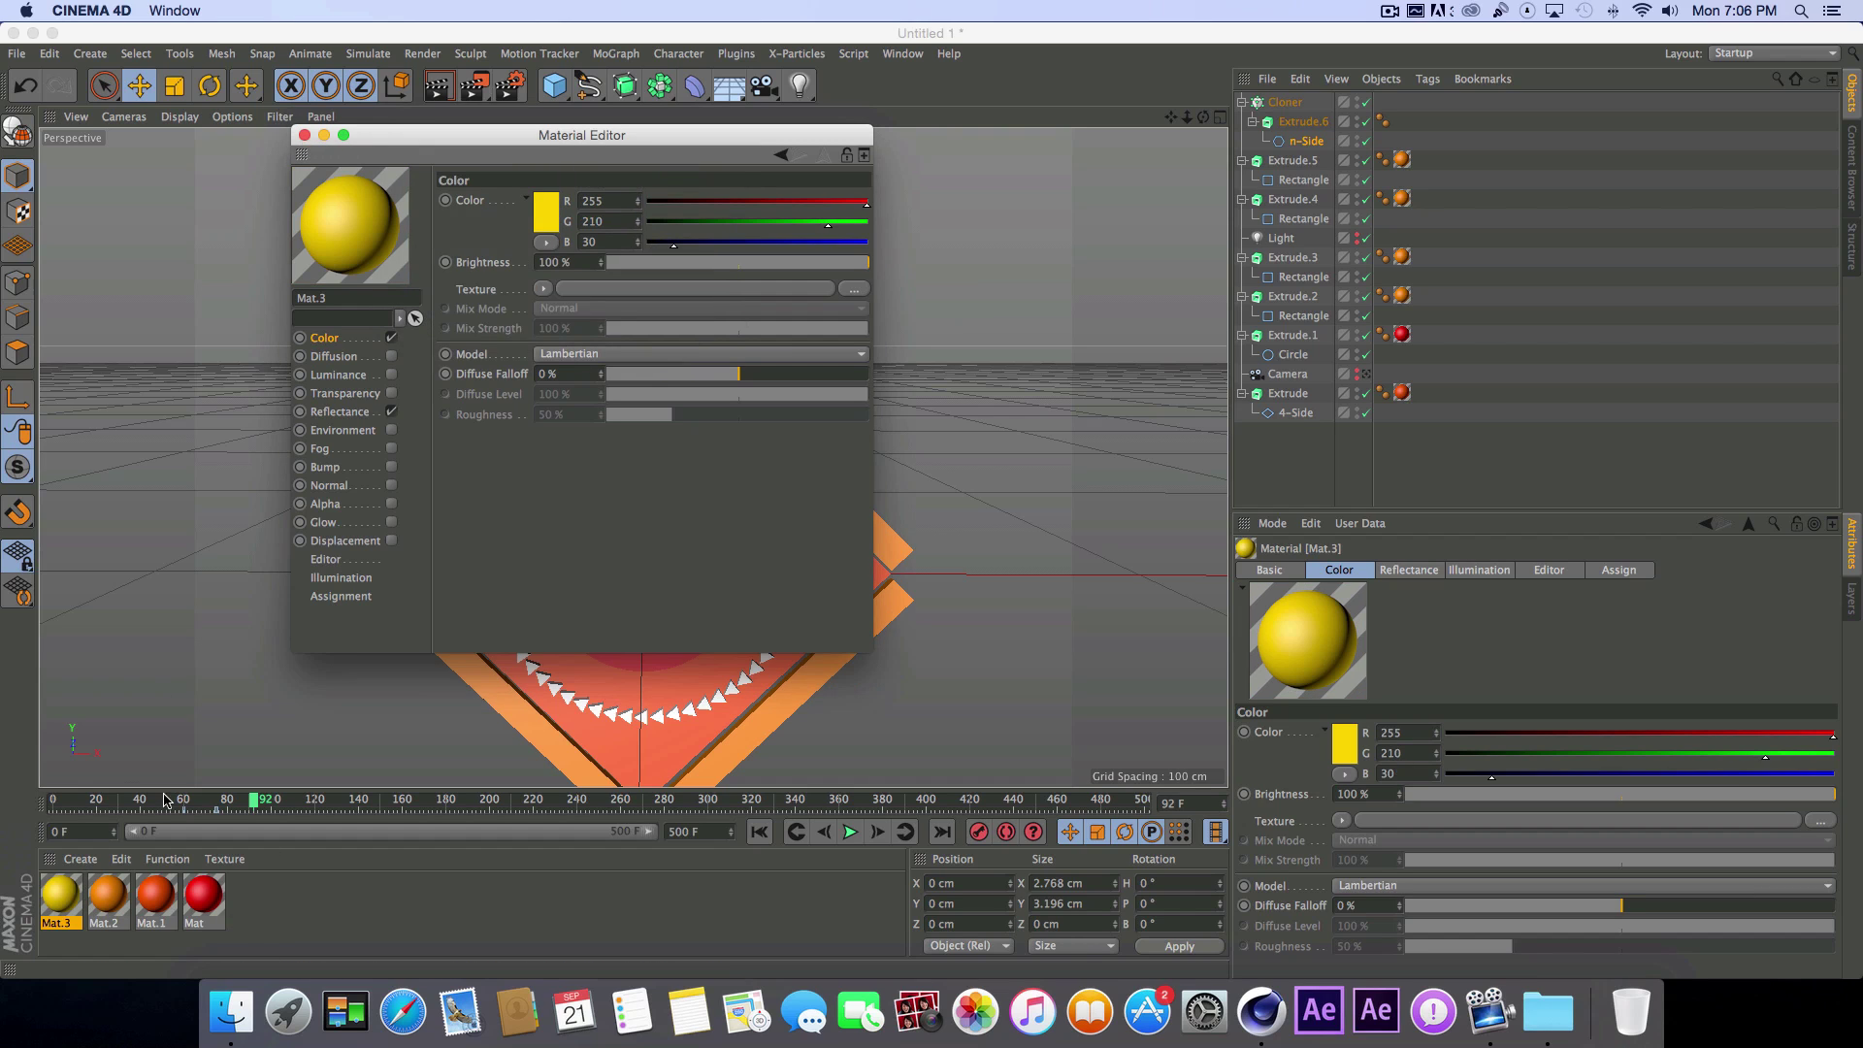
click(304, 136)
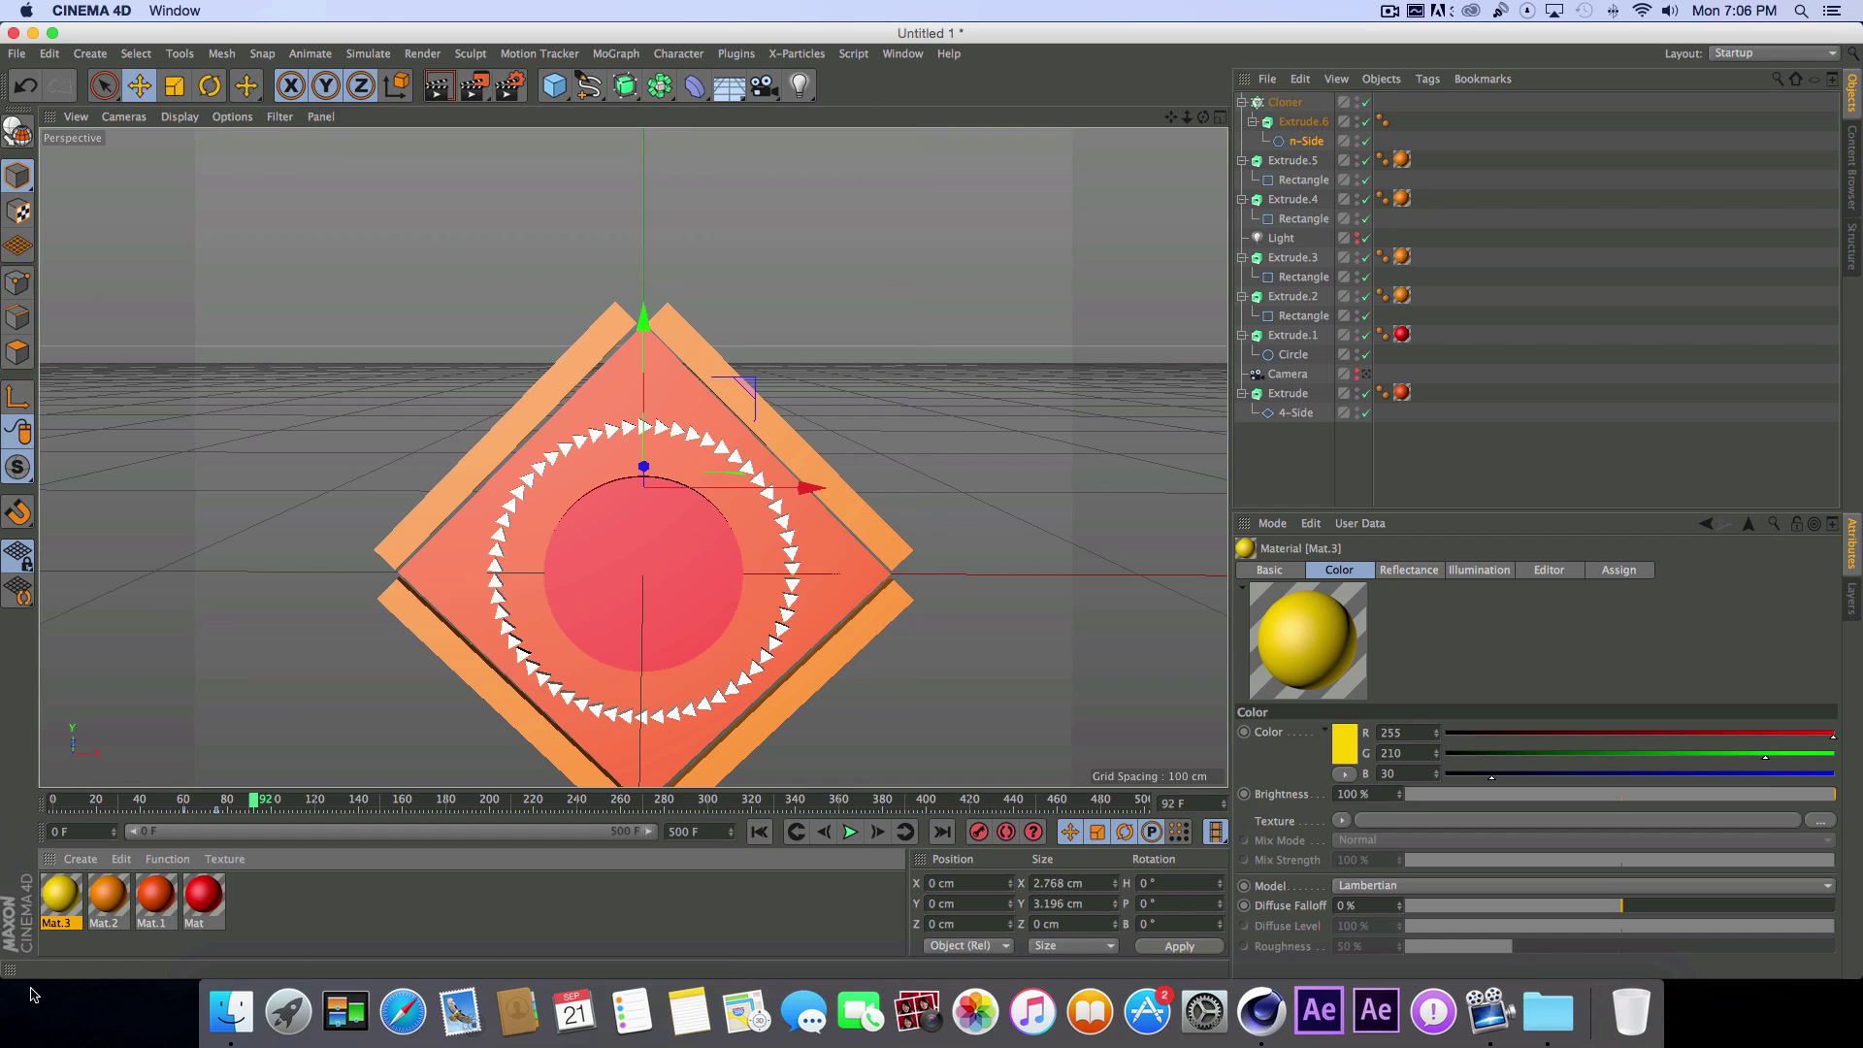
drag(73, 908, 1300, 107)
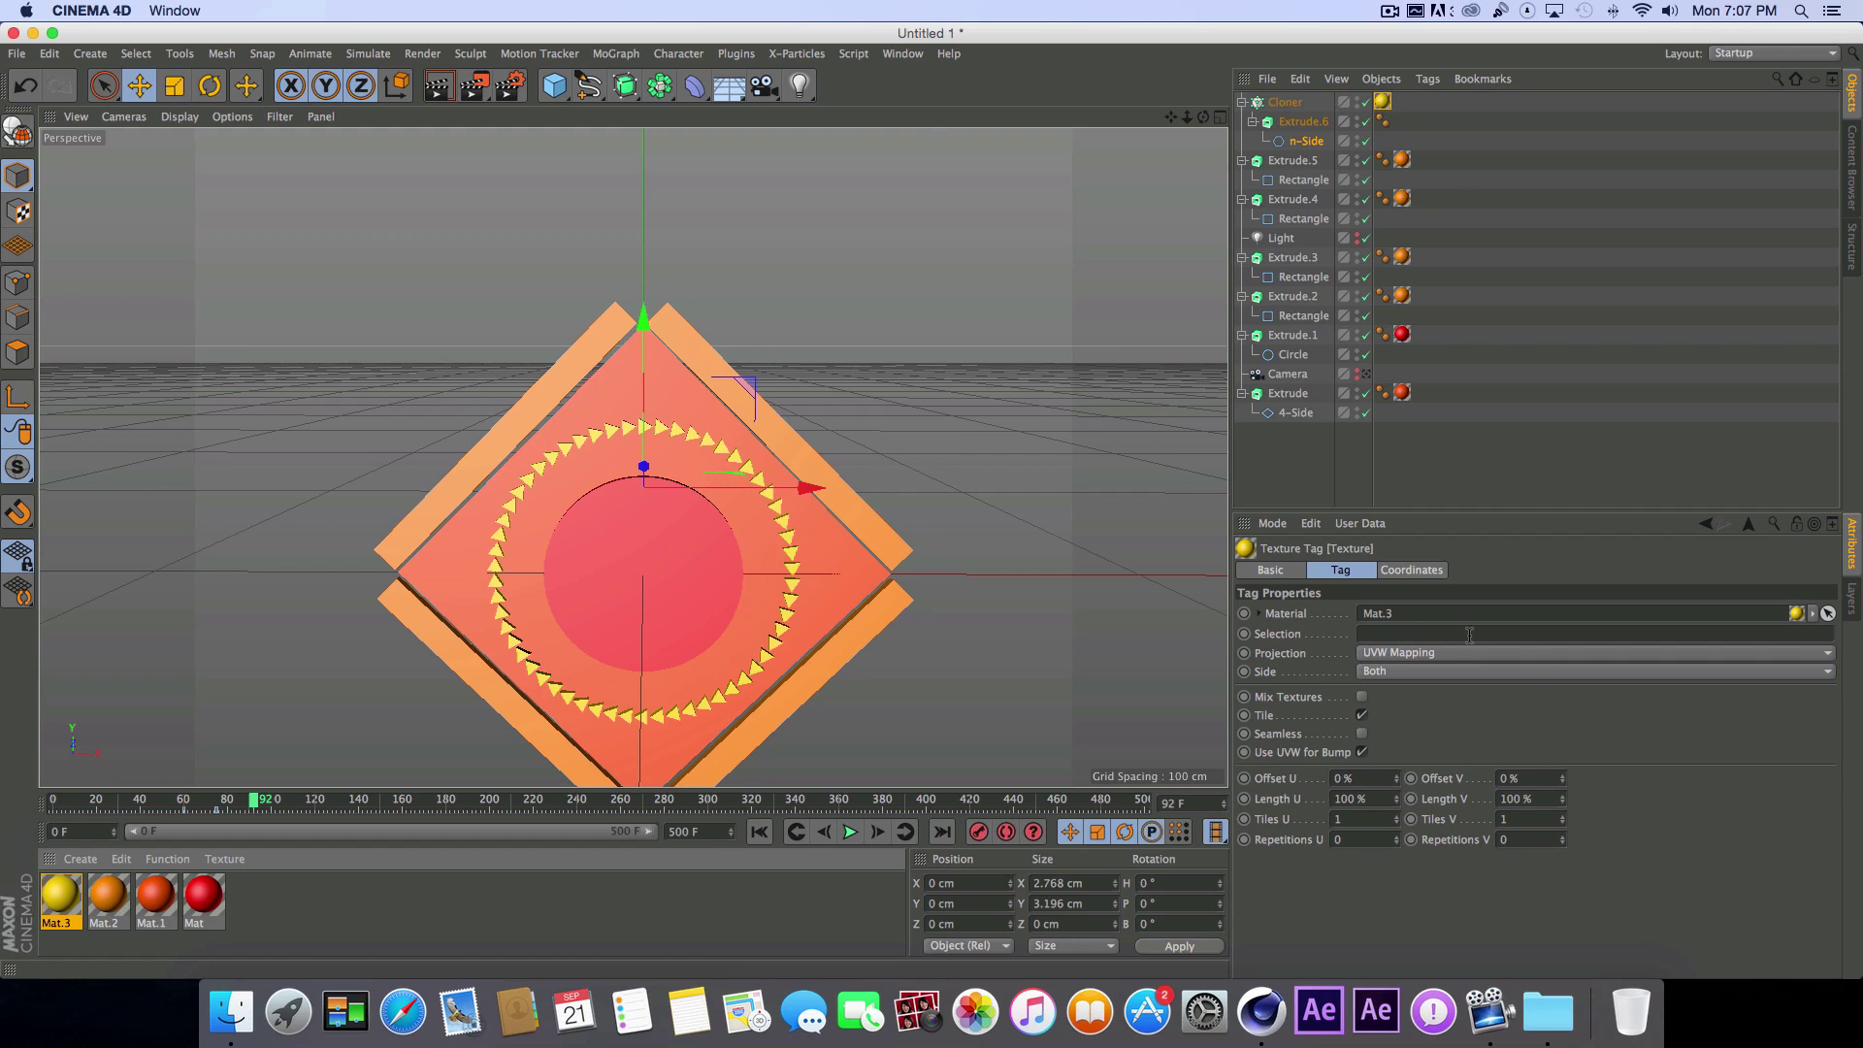
click(1401, 333)
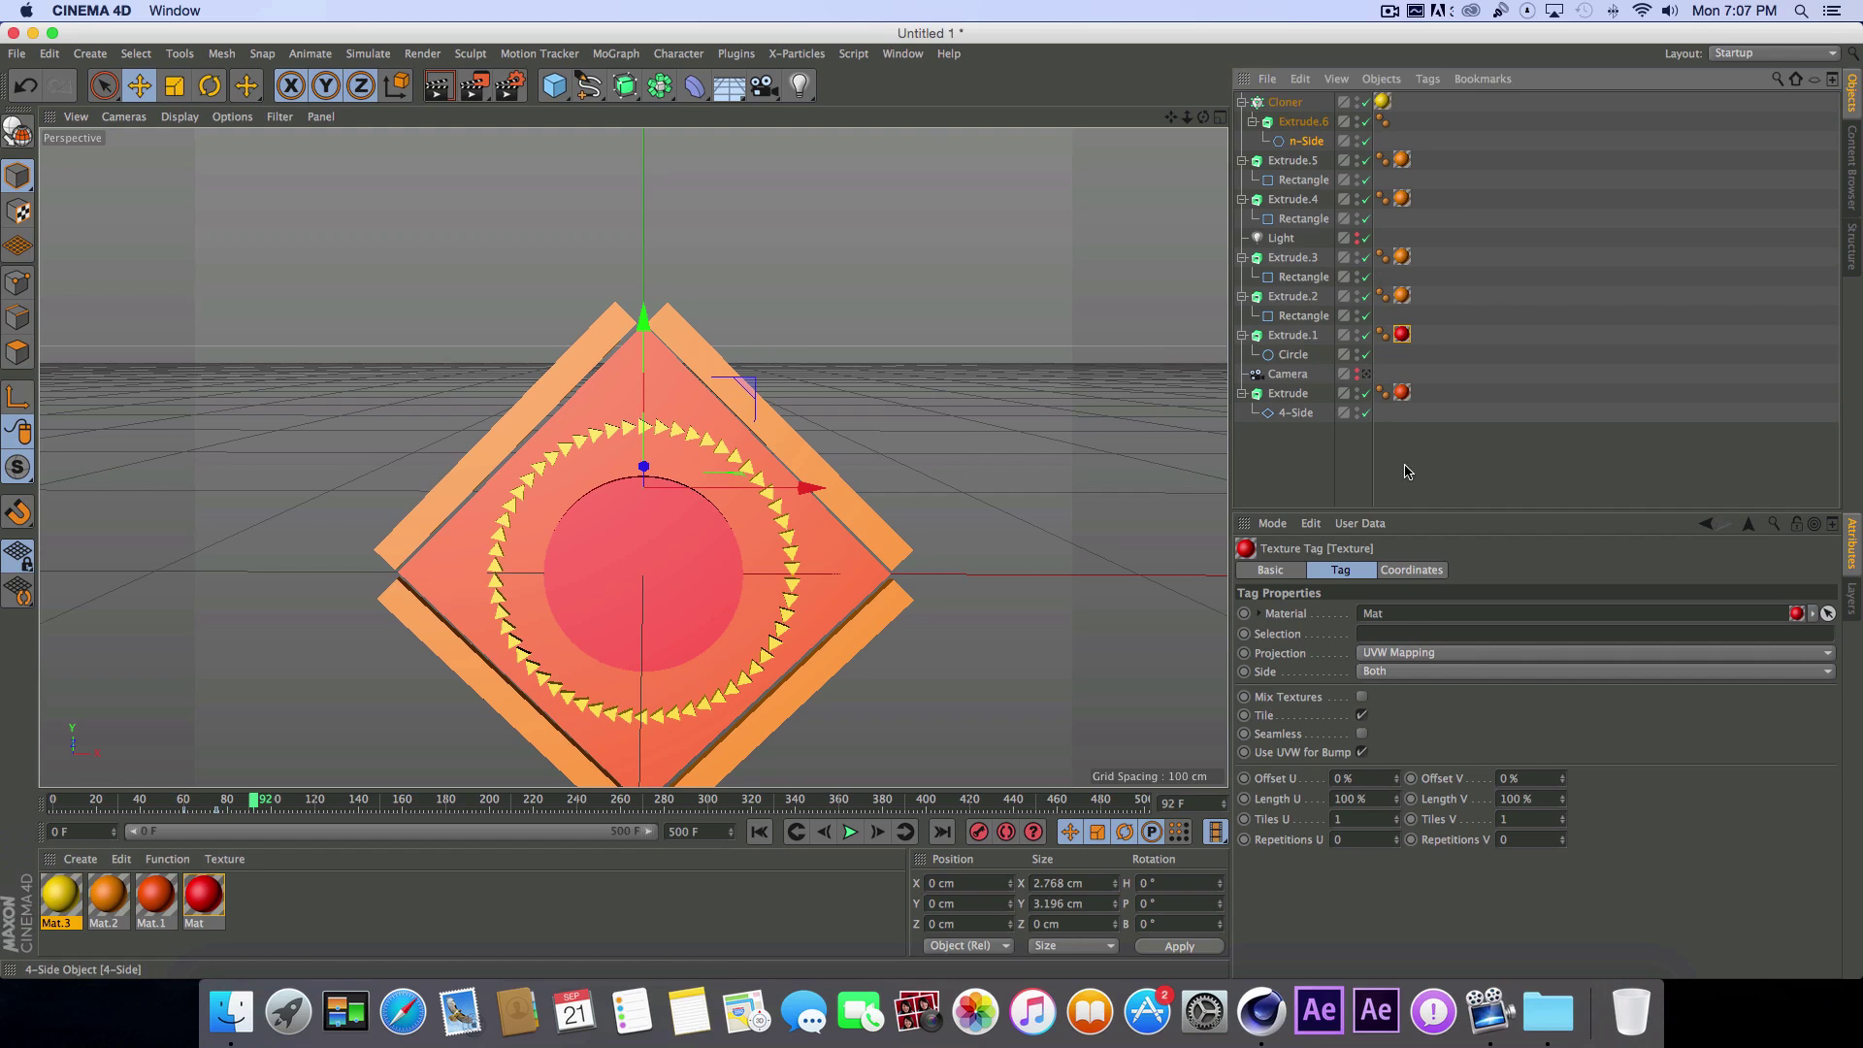
click(1393, 654)
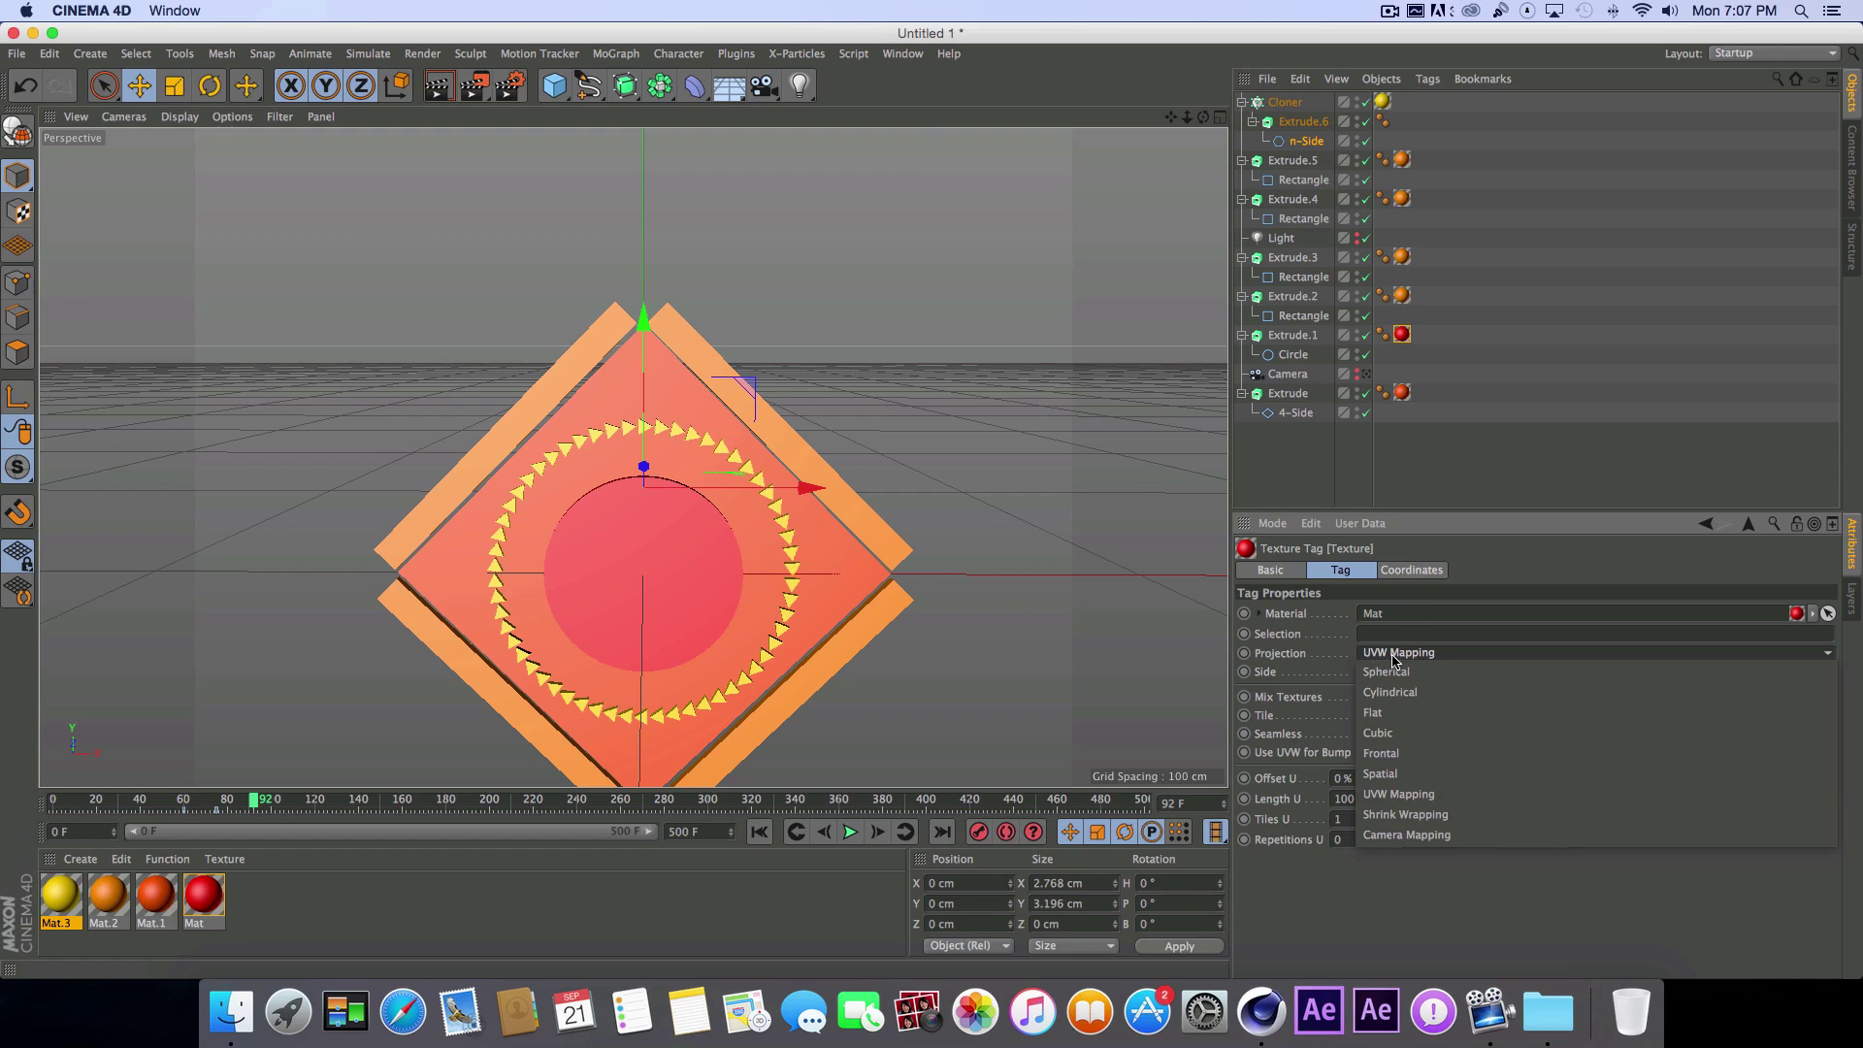
click(1439, 659)
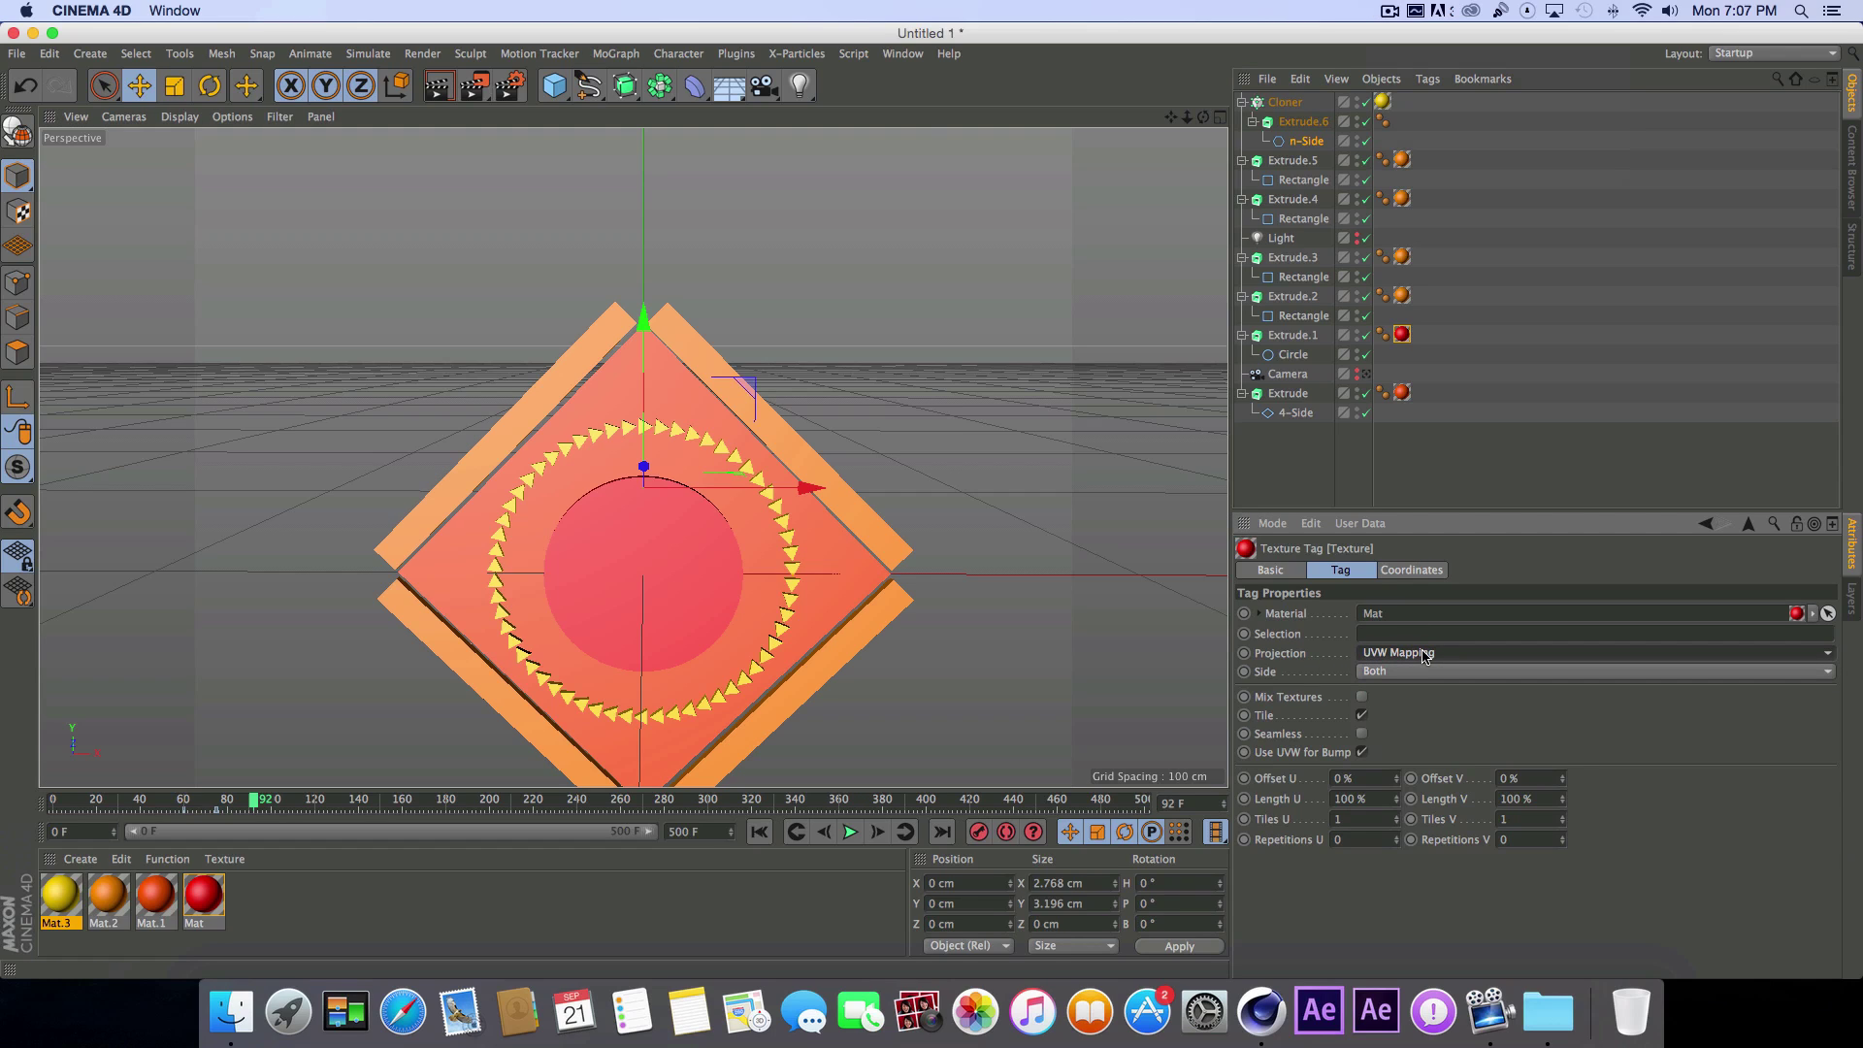
Step: Switch to the scene camera's view and turn the Light back on, with a test render of the view
click(1357, 376)
click(1364, 374)
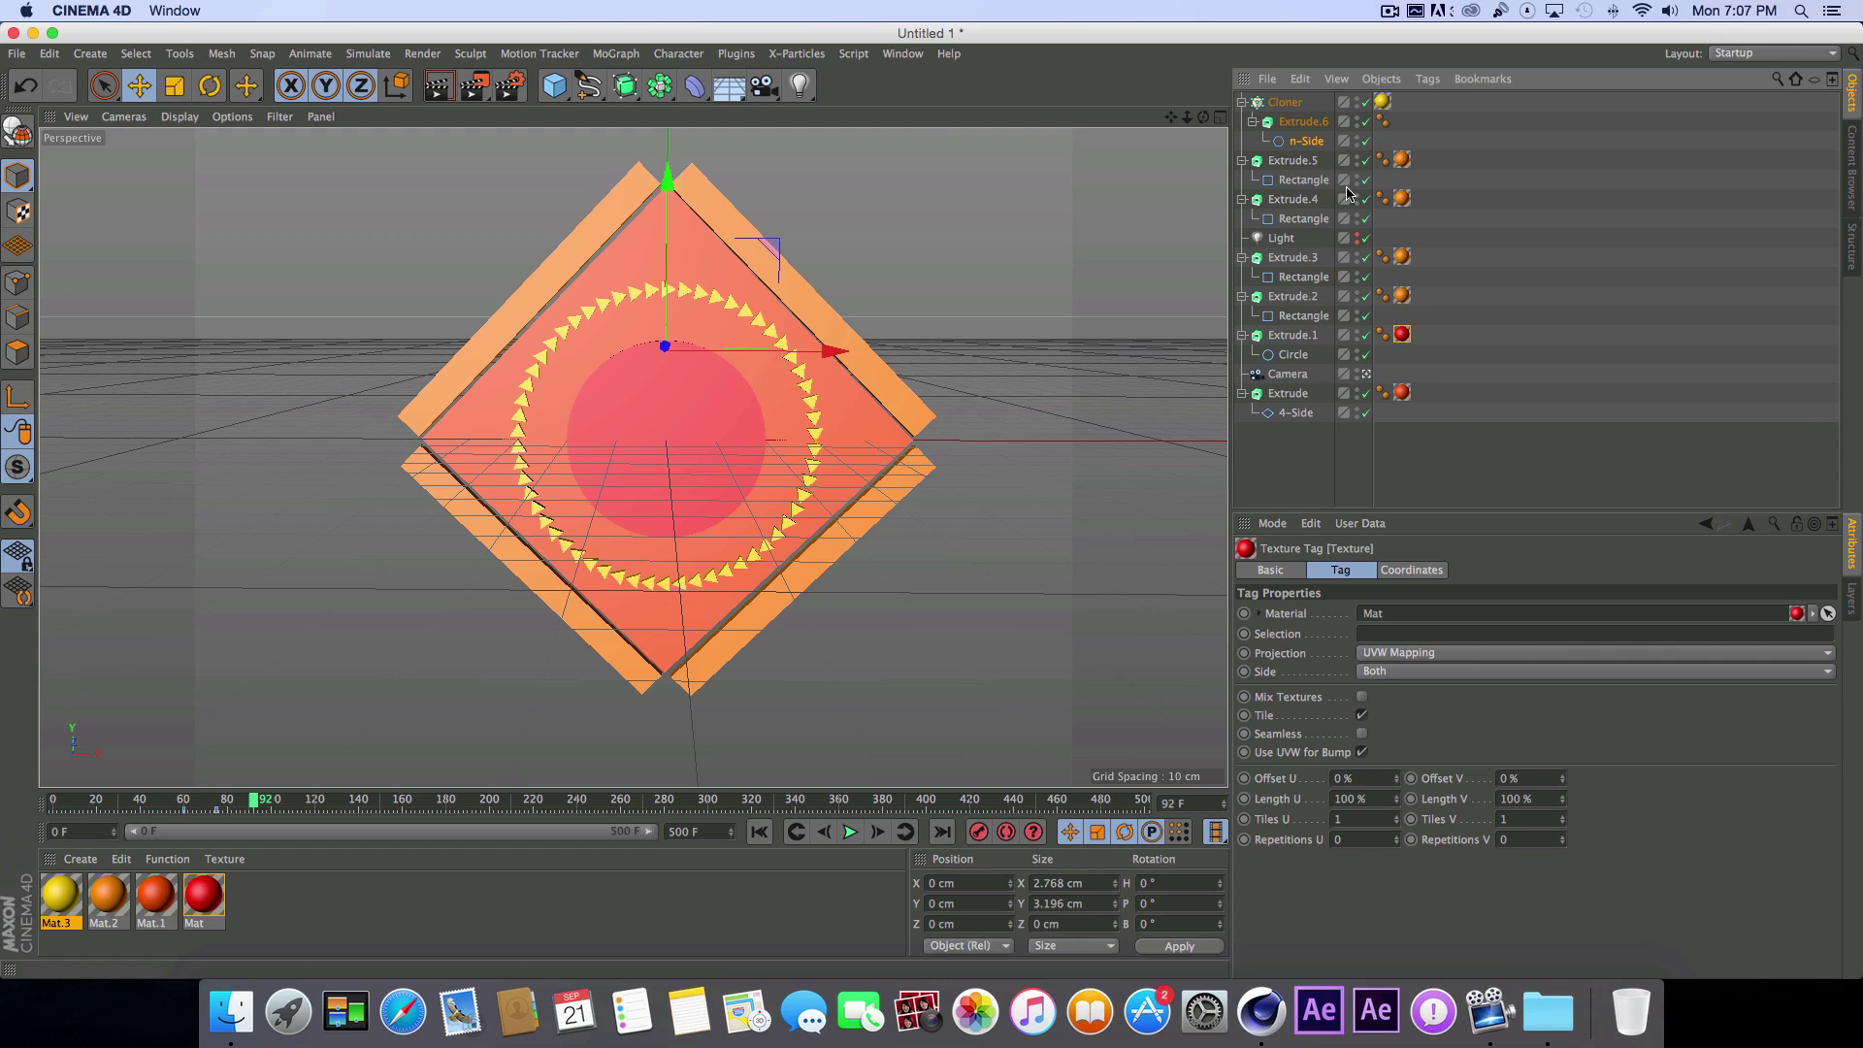
click(1356, 241)
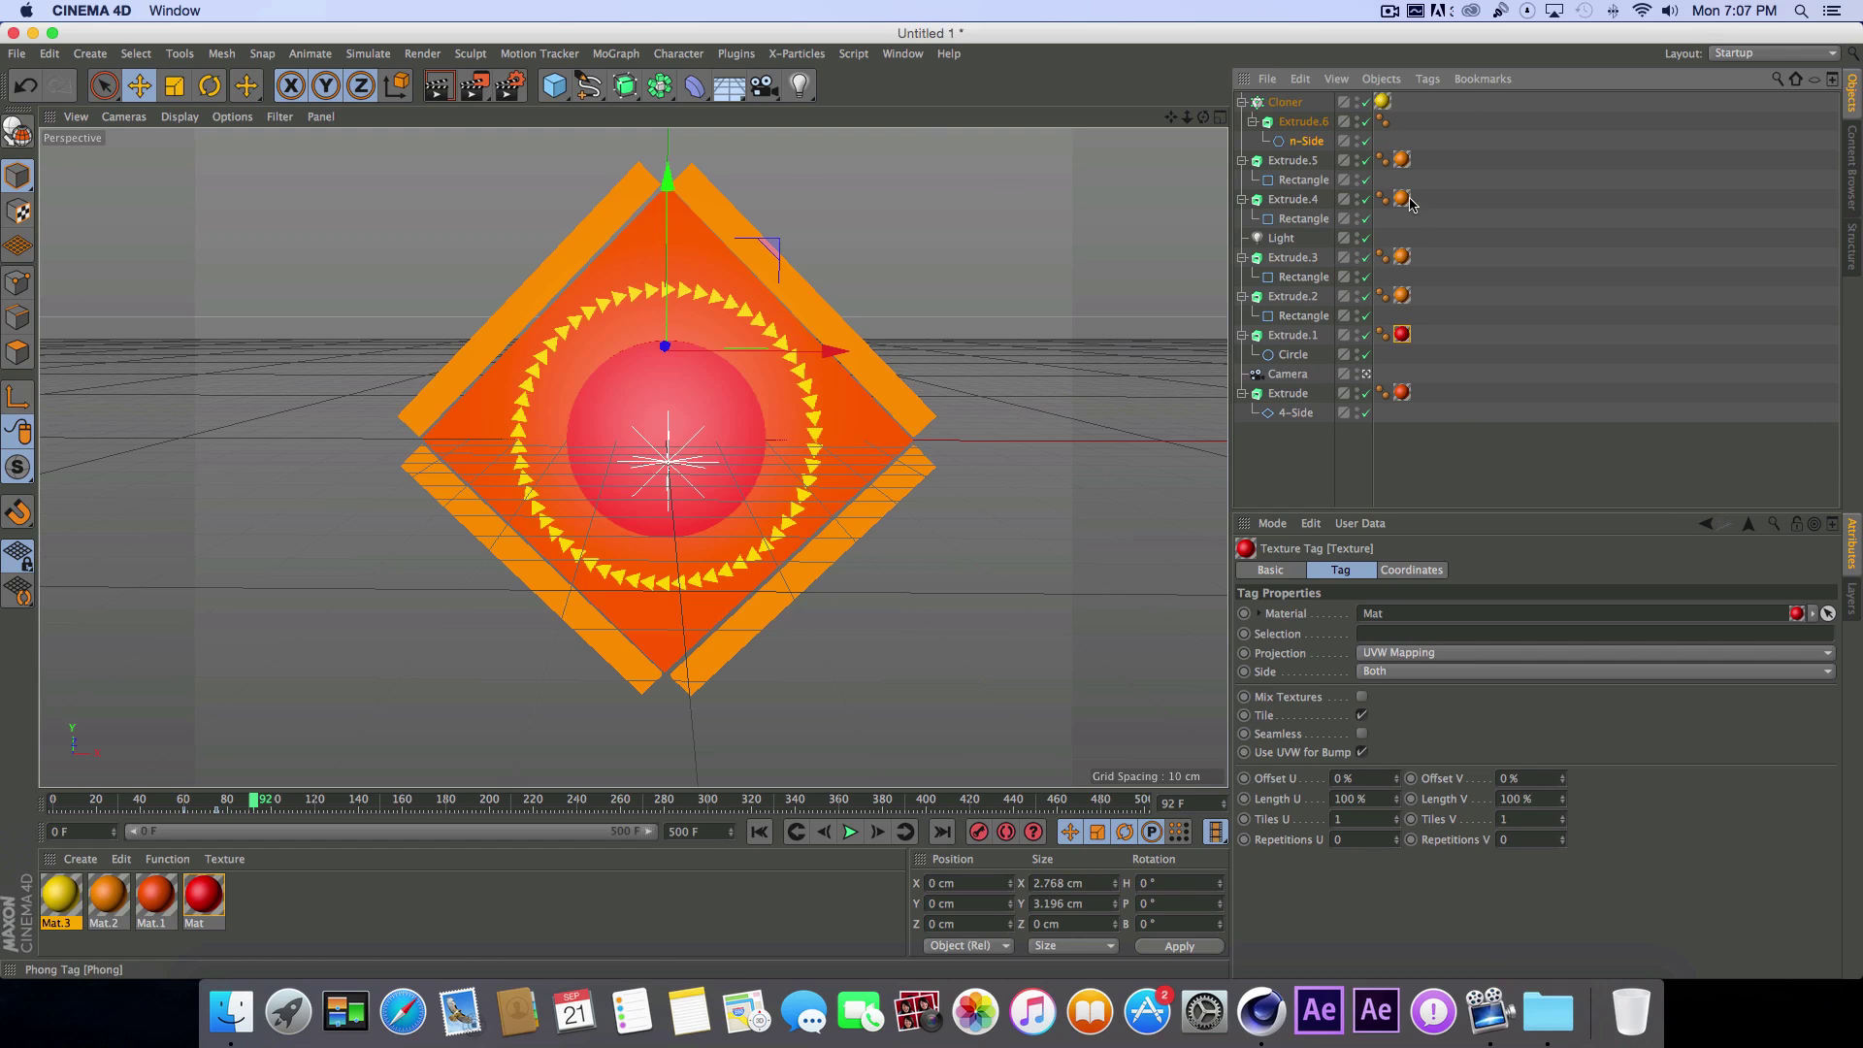
key(super+r)
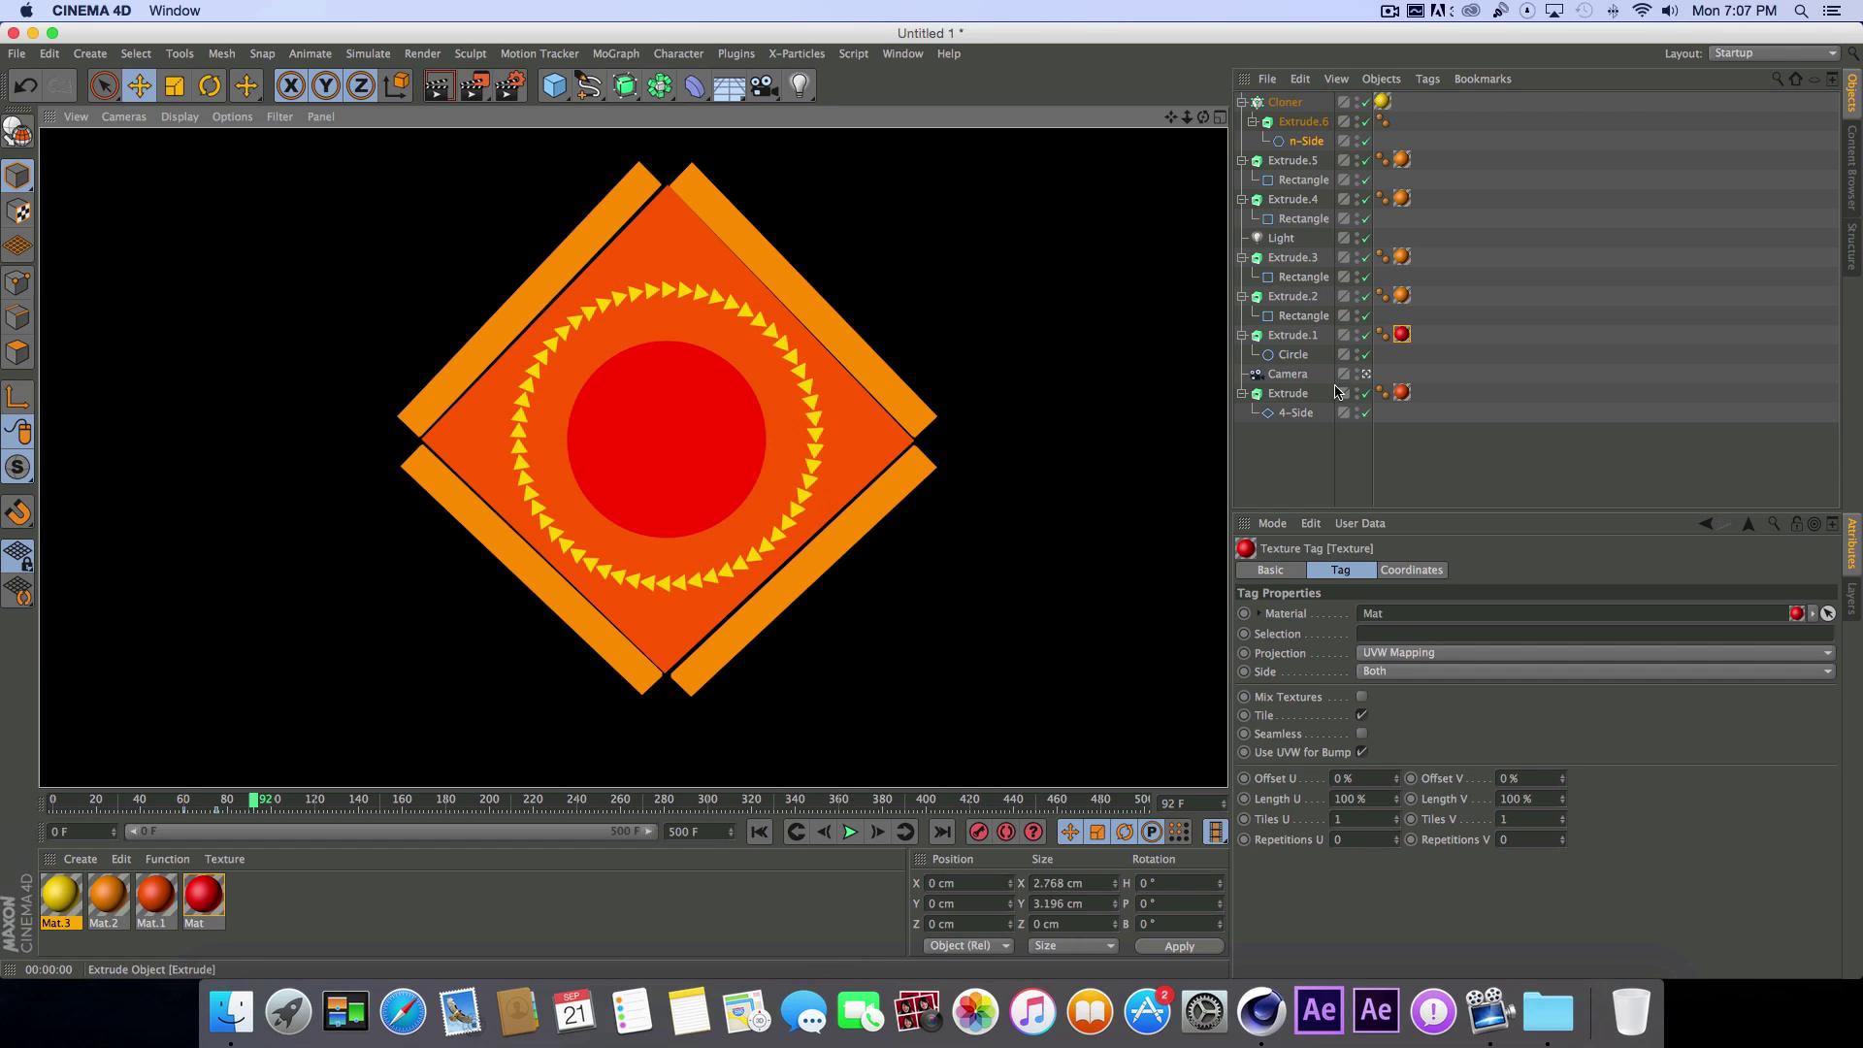
Step: Pull the camera back to about Z -347 cm so the whole design sits small and centered, and render the view
click(1300, 375)
drag(1187, 117, 1203, 98)
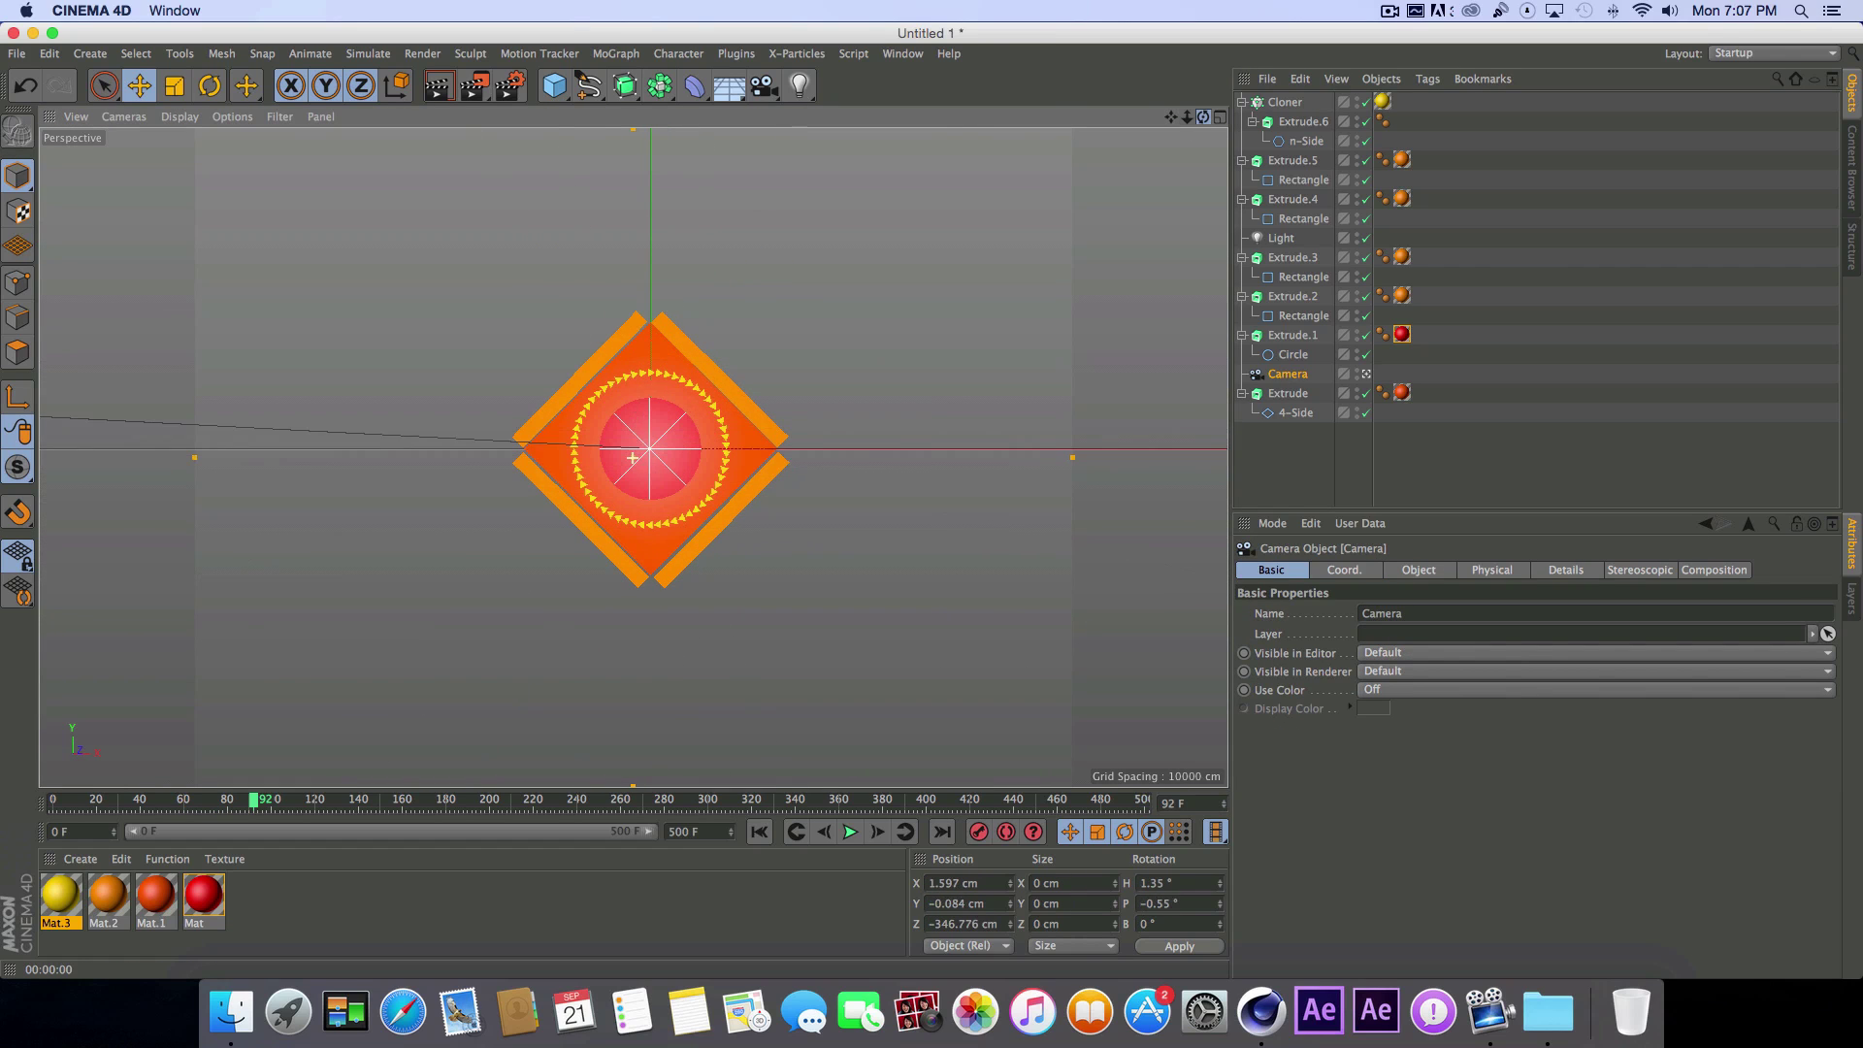
key(ctrl+r)
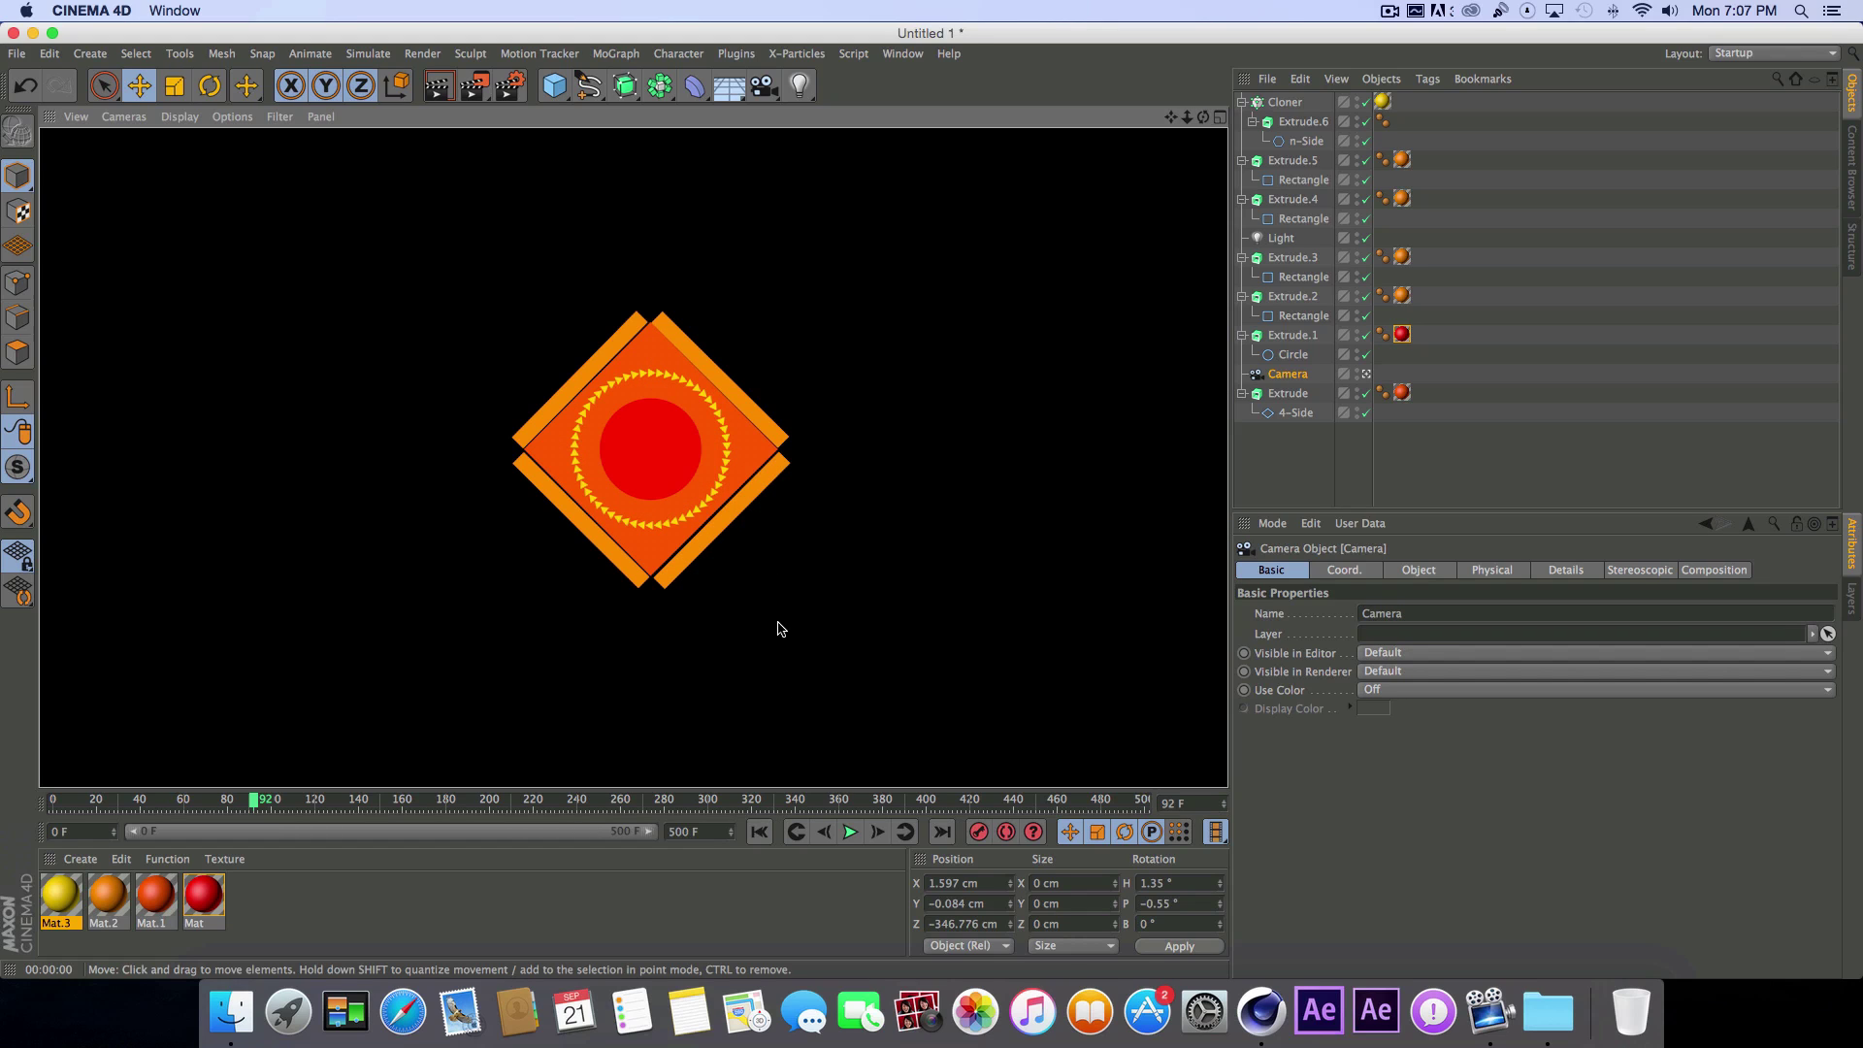
Step: Change the red circle material's color to RGB 255, 72, 72 and render the view
double_click(204, 895)
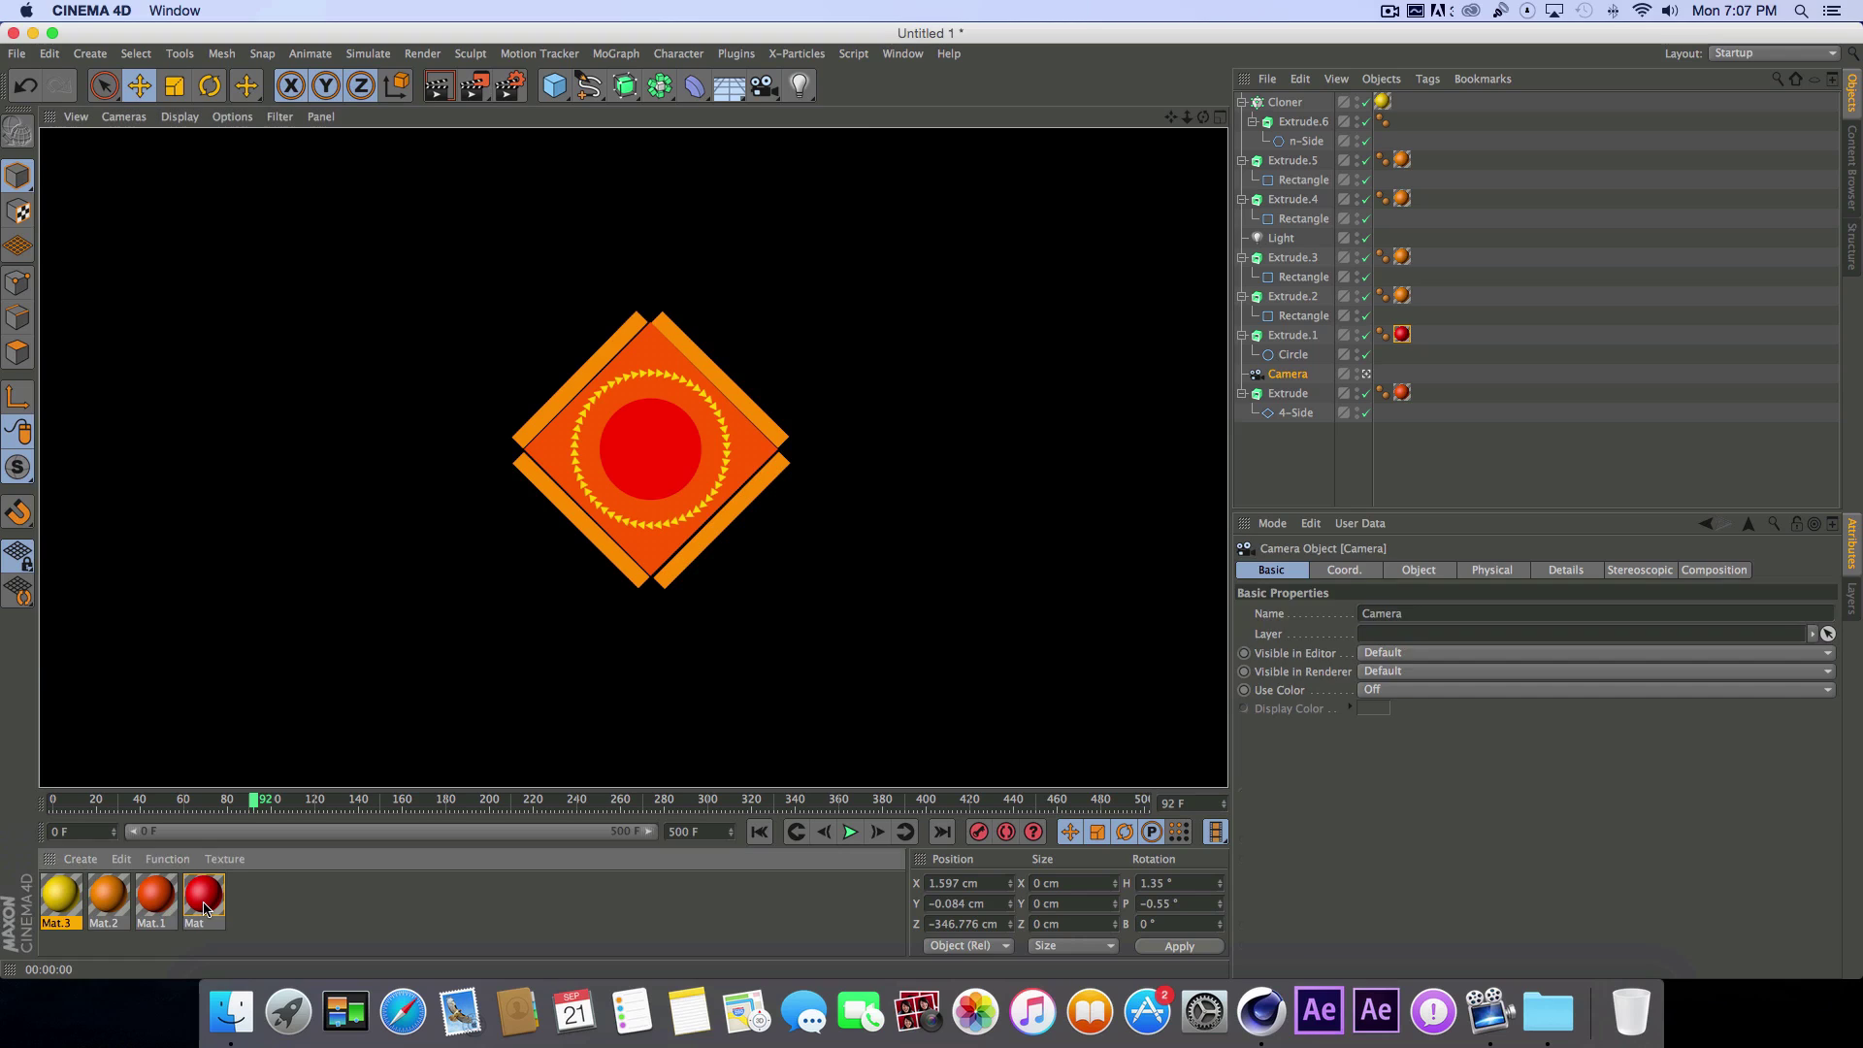
click(536, 225)
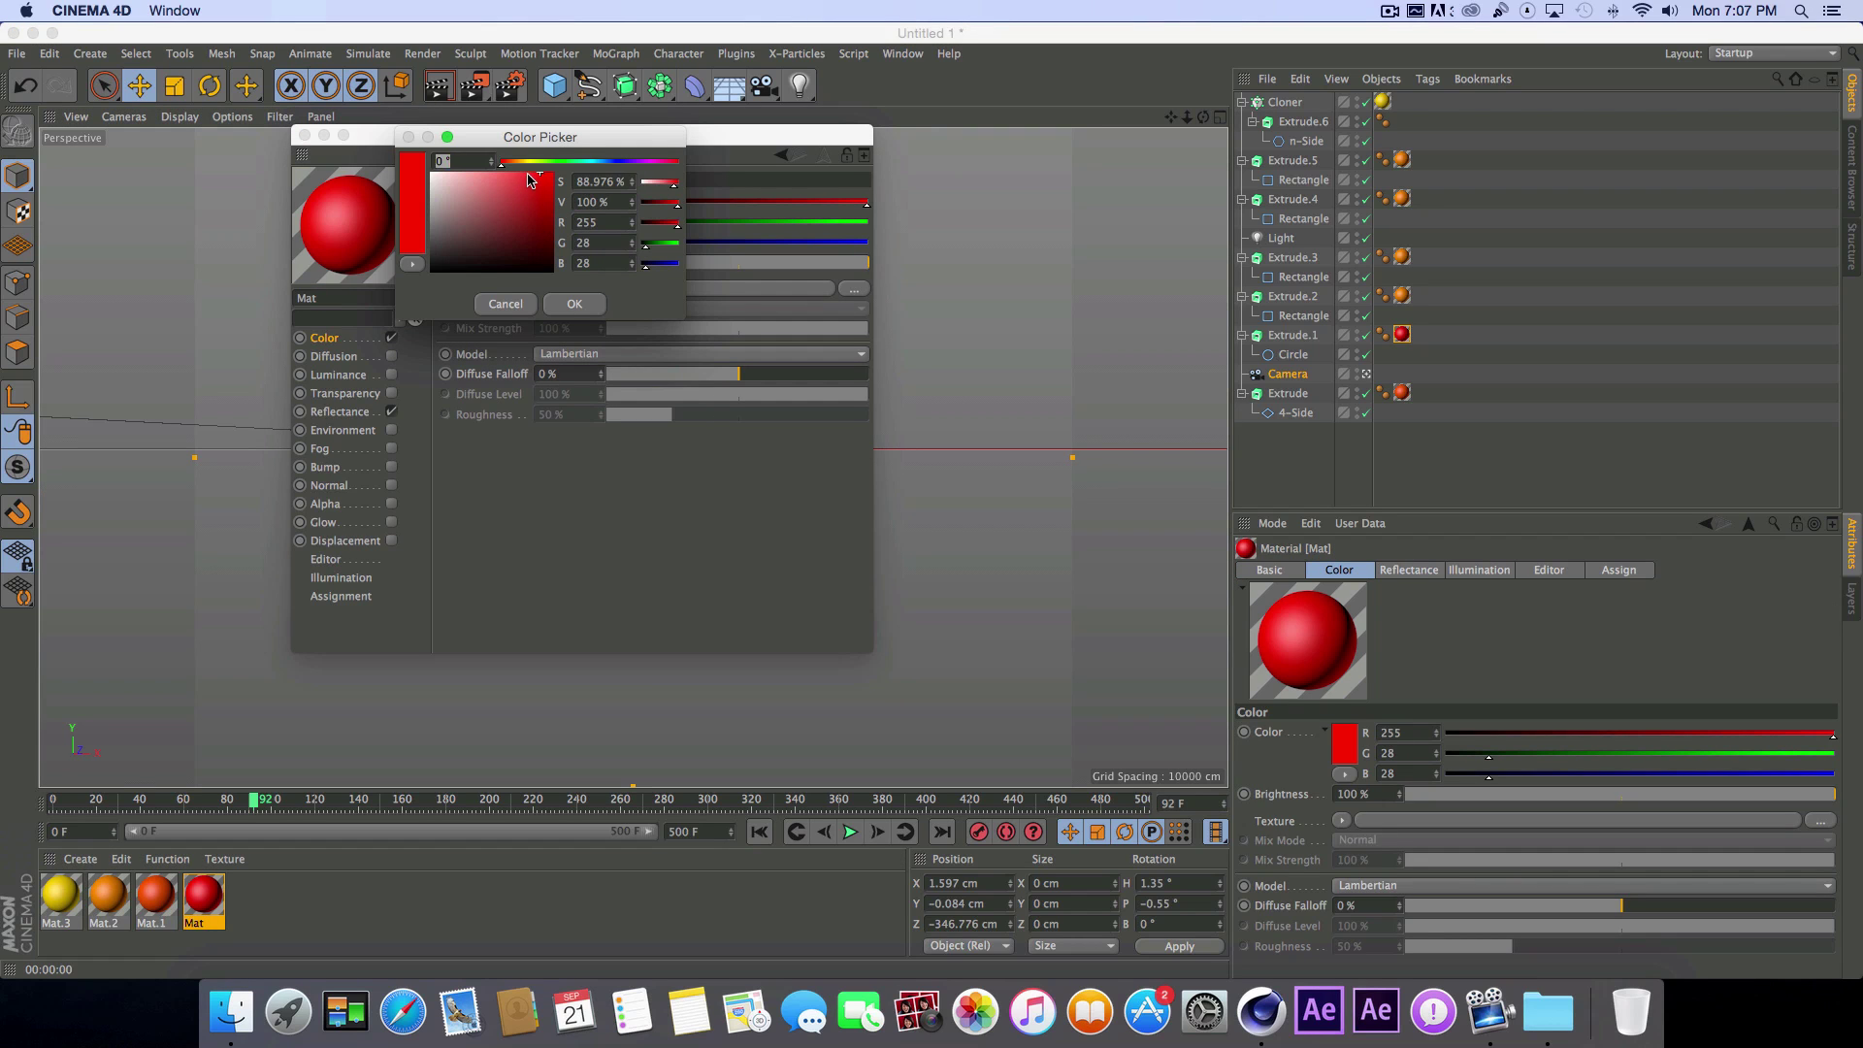
click(520, 170)
click(575, 303)
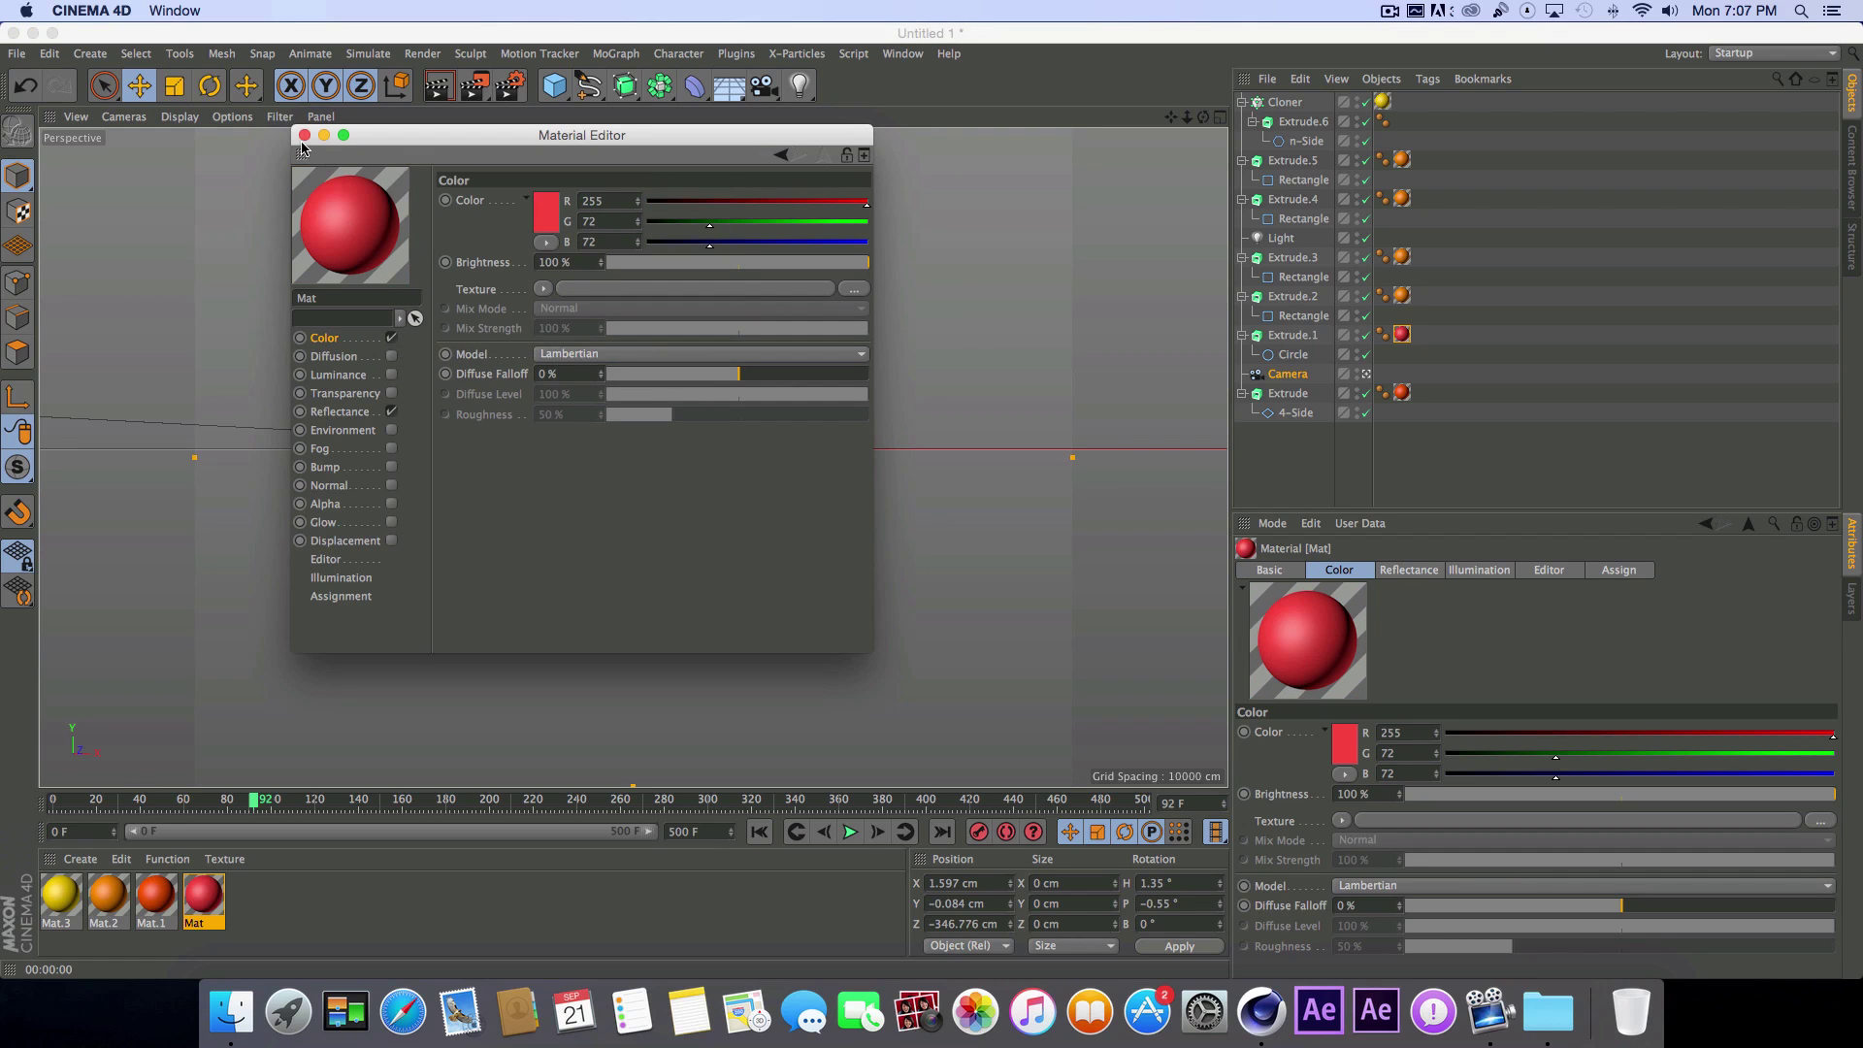
click(305, 136)
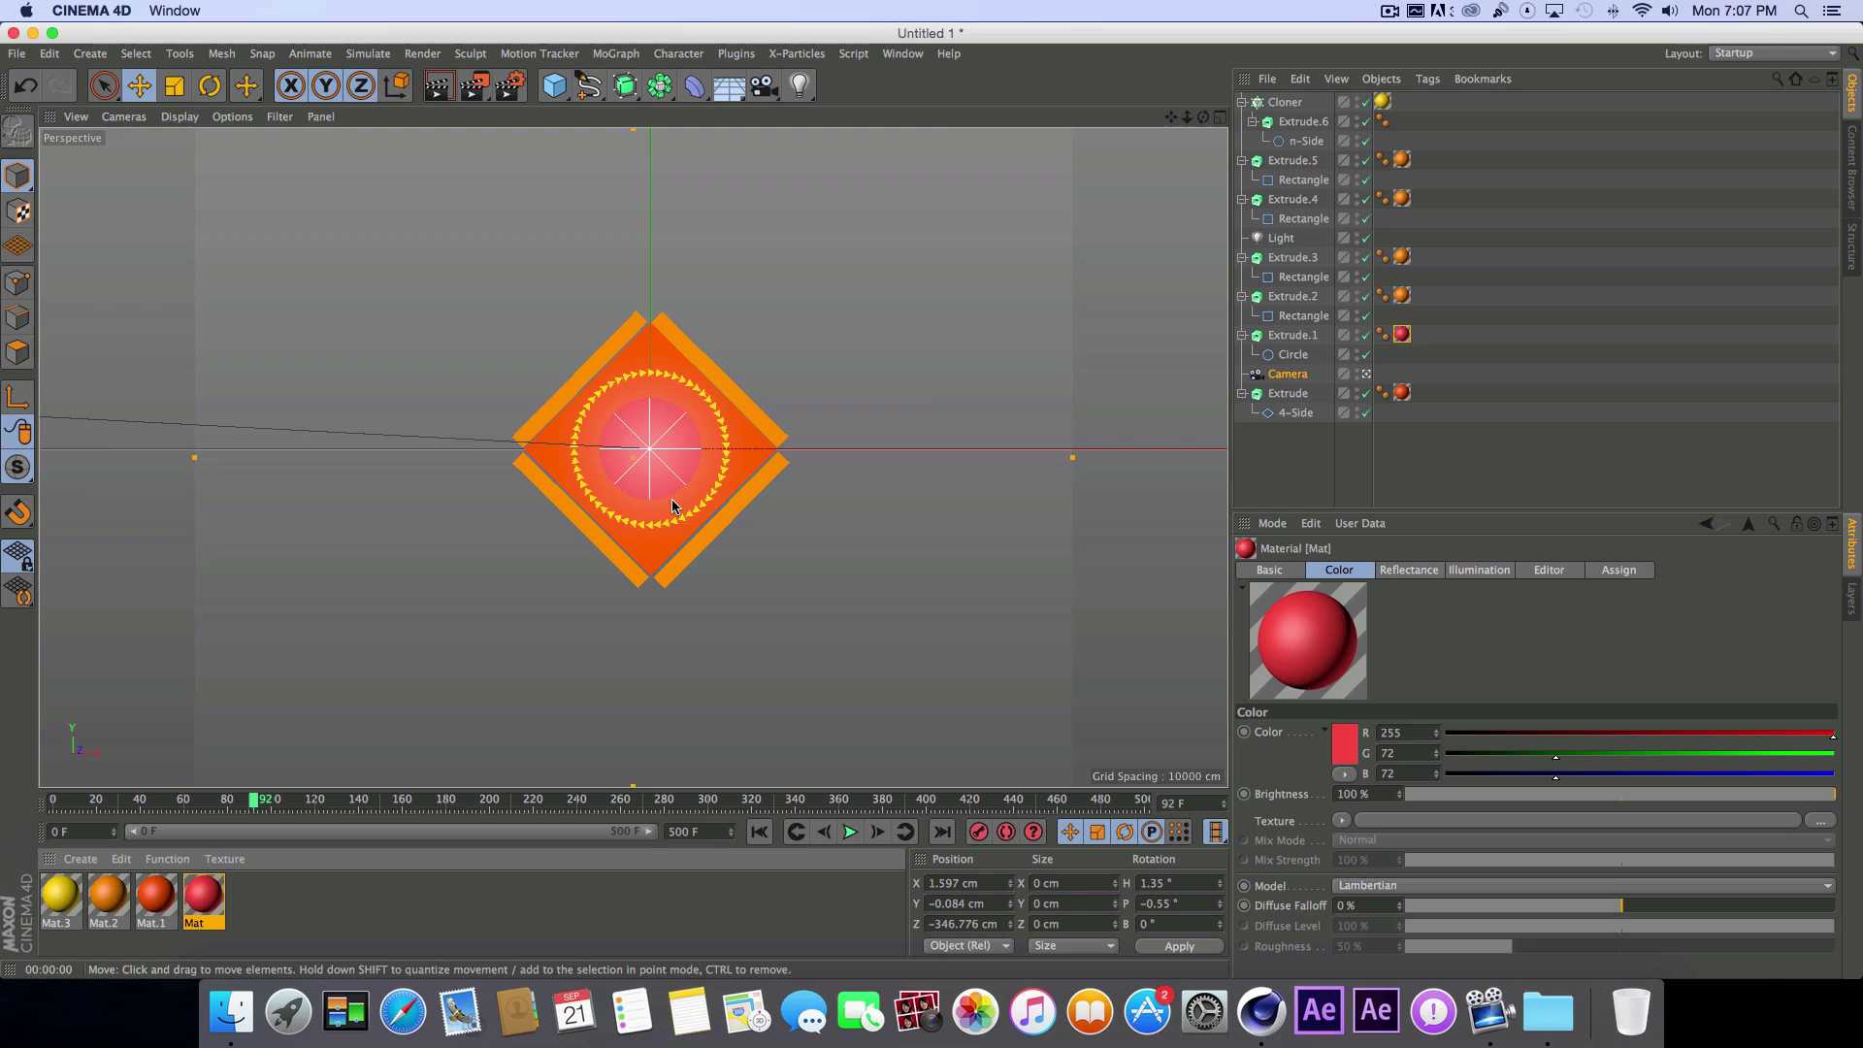
key(super+r)
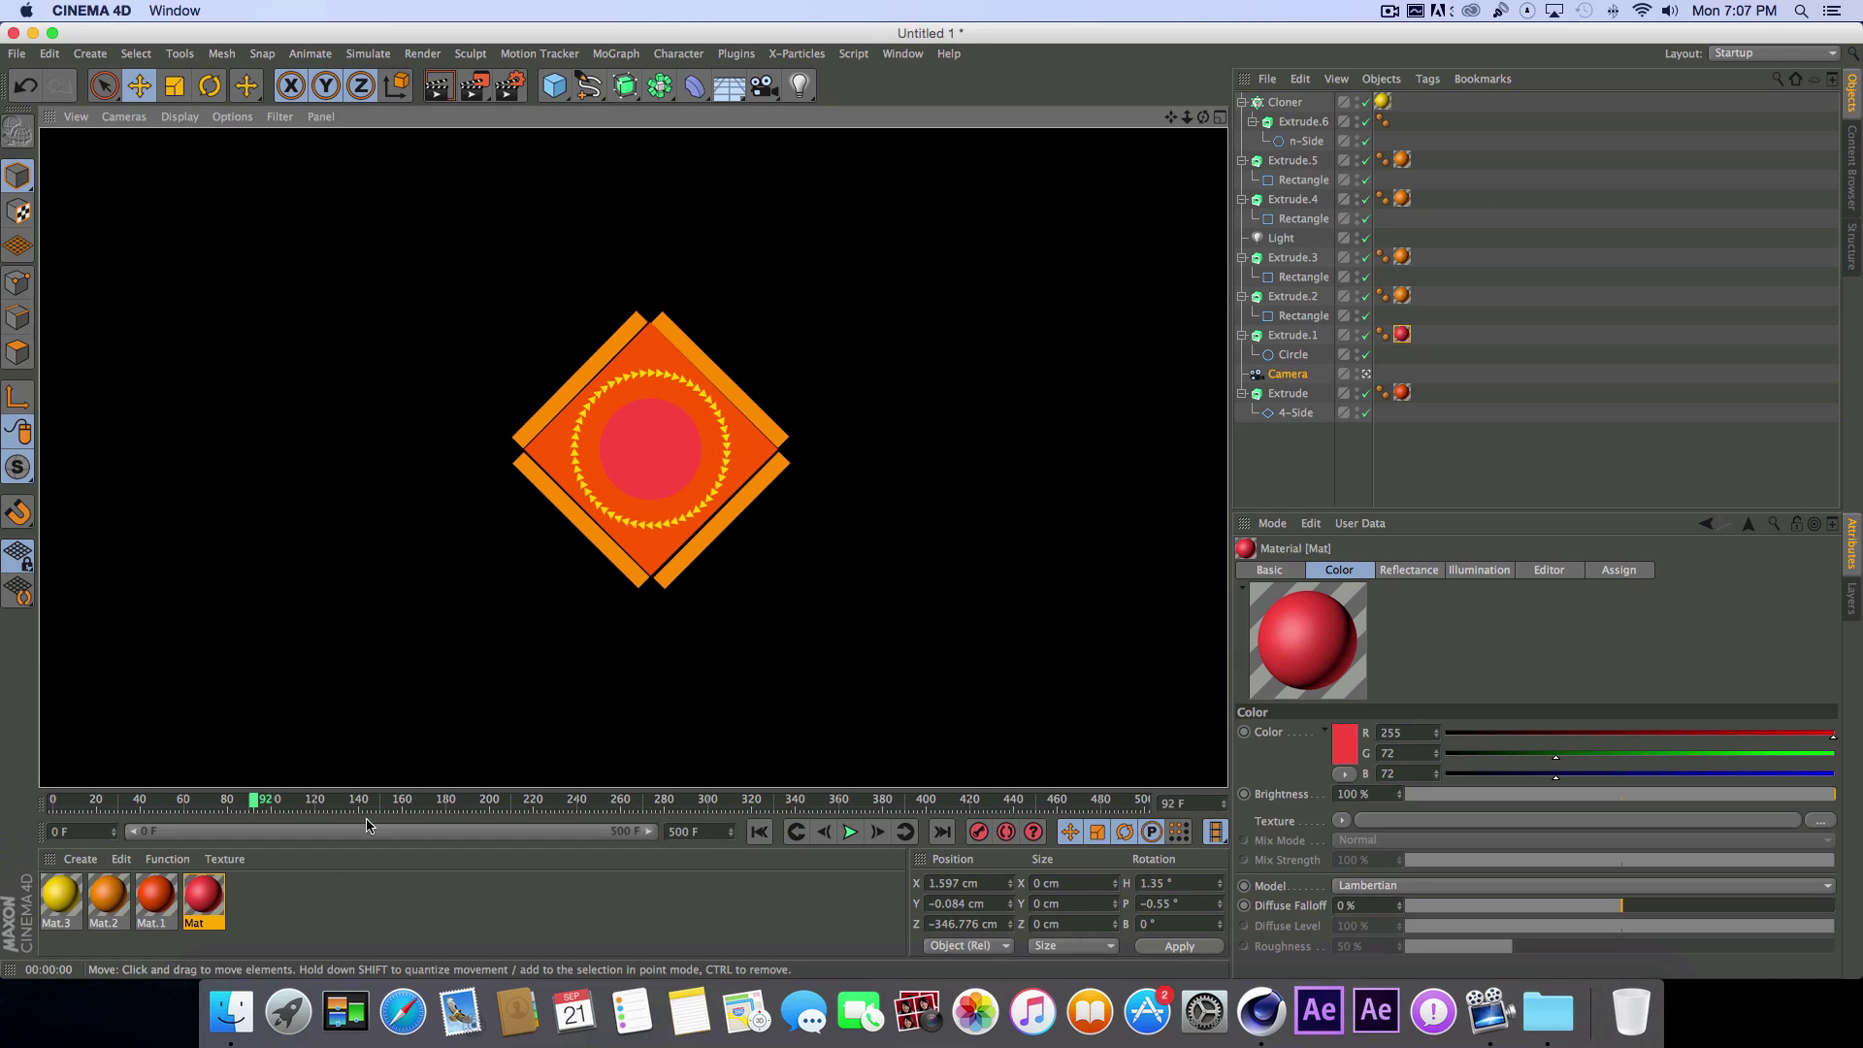
Step: Adjust the red circle material's color to RGB 255, 58, 58 and render the view again
double_click(199, 898)
click(548, 225)
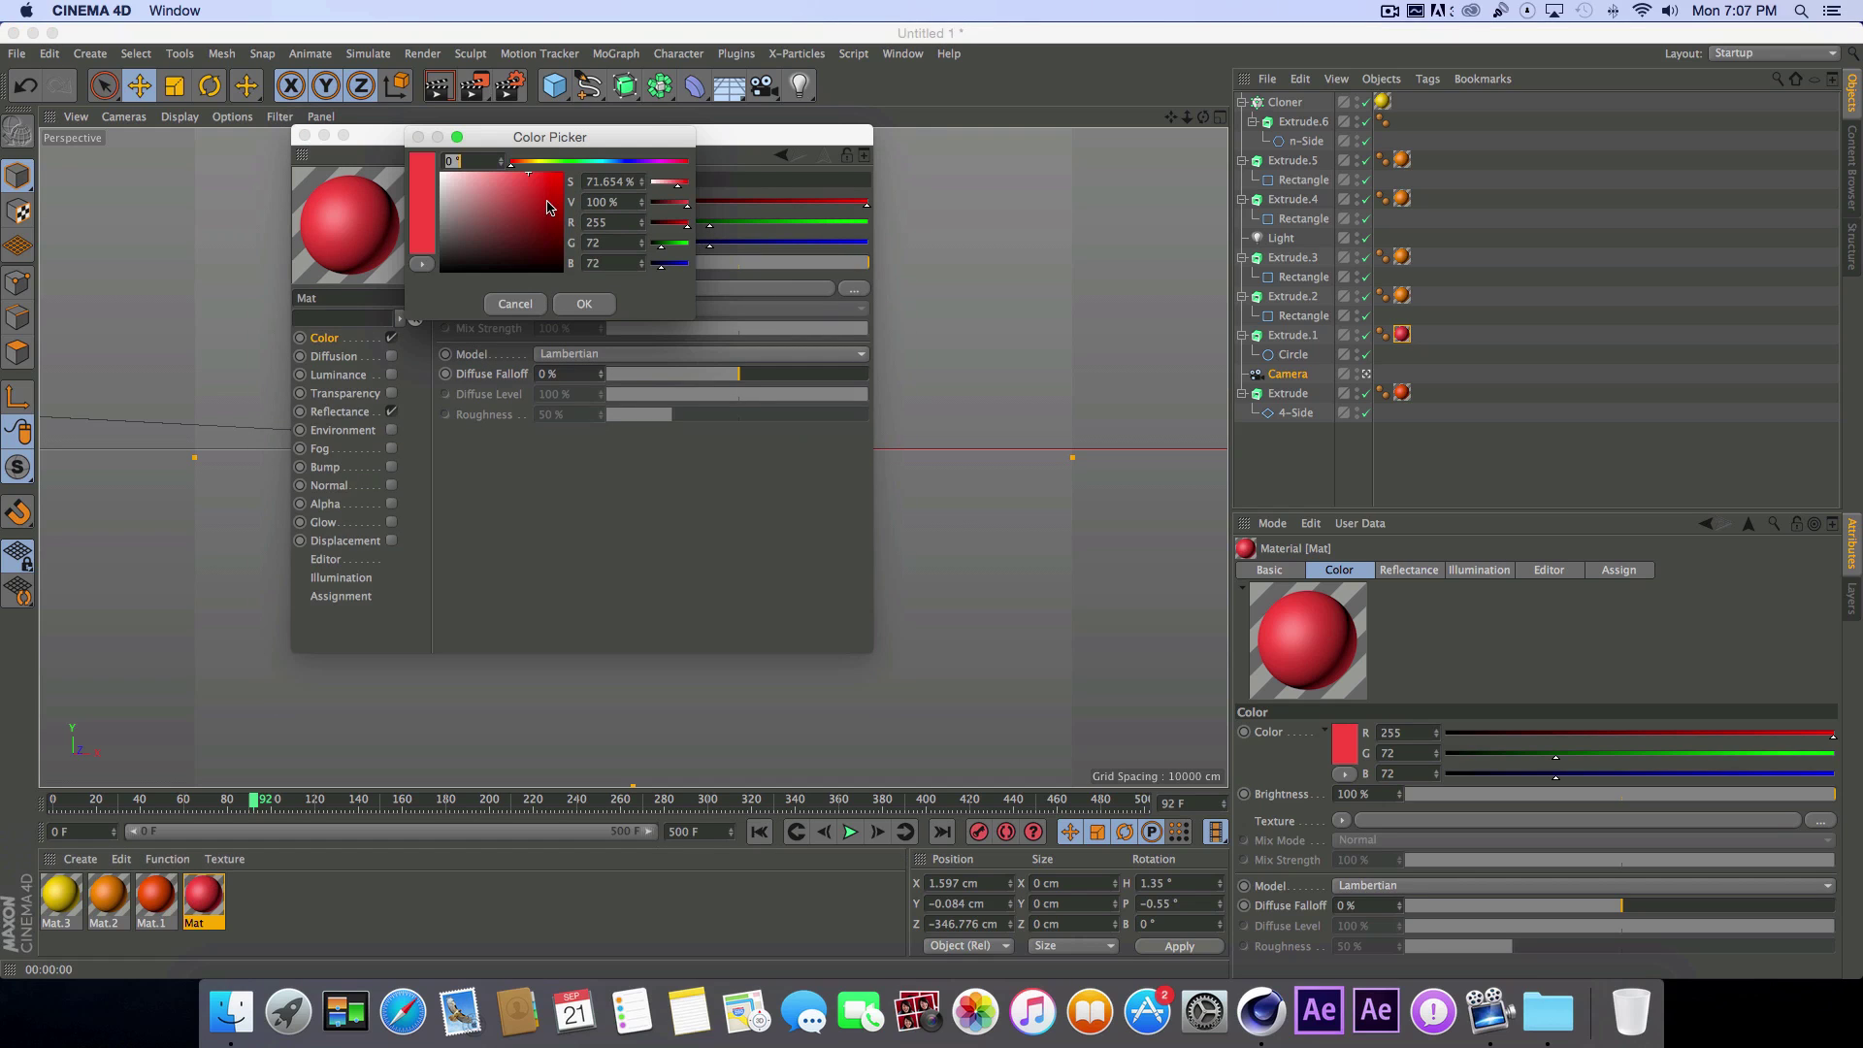
click(537, 177)
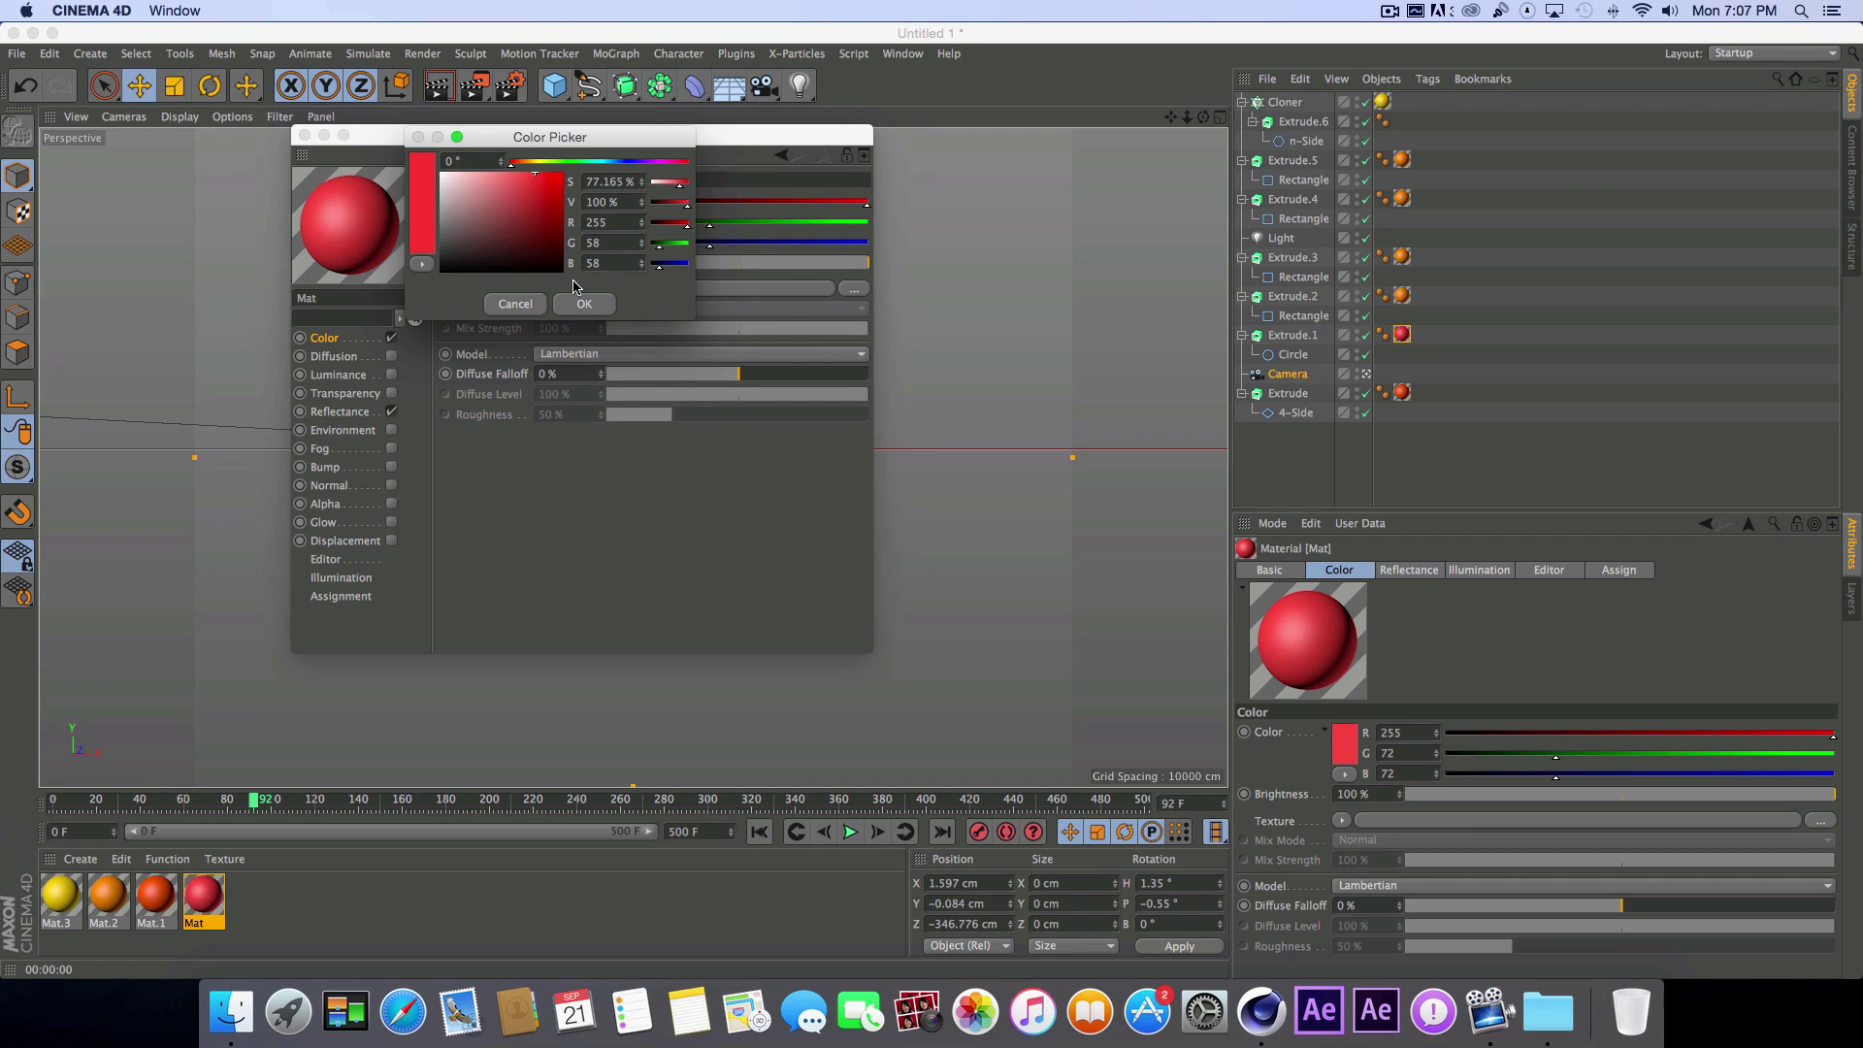
click(584, 304)
click(304, 135)
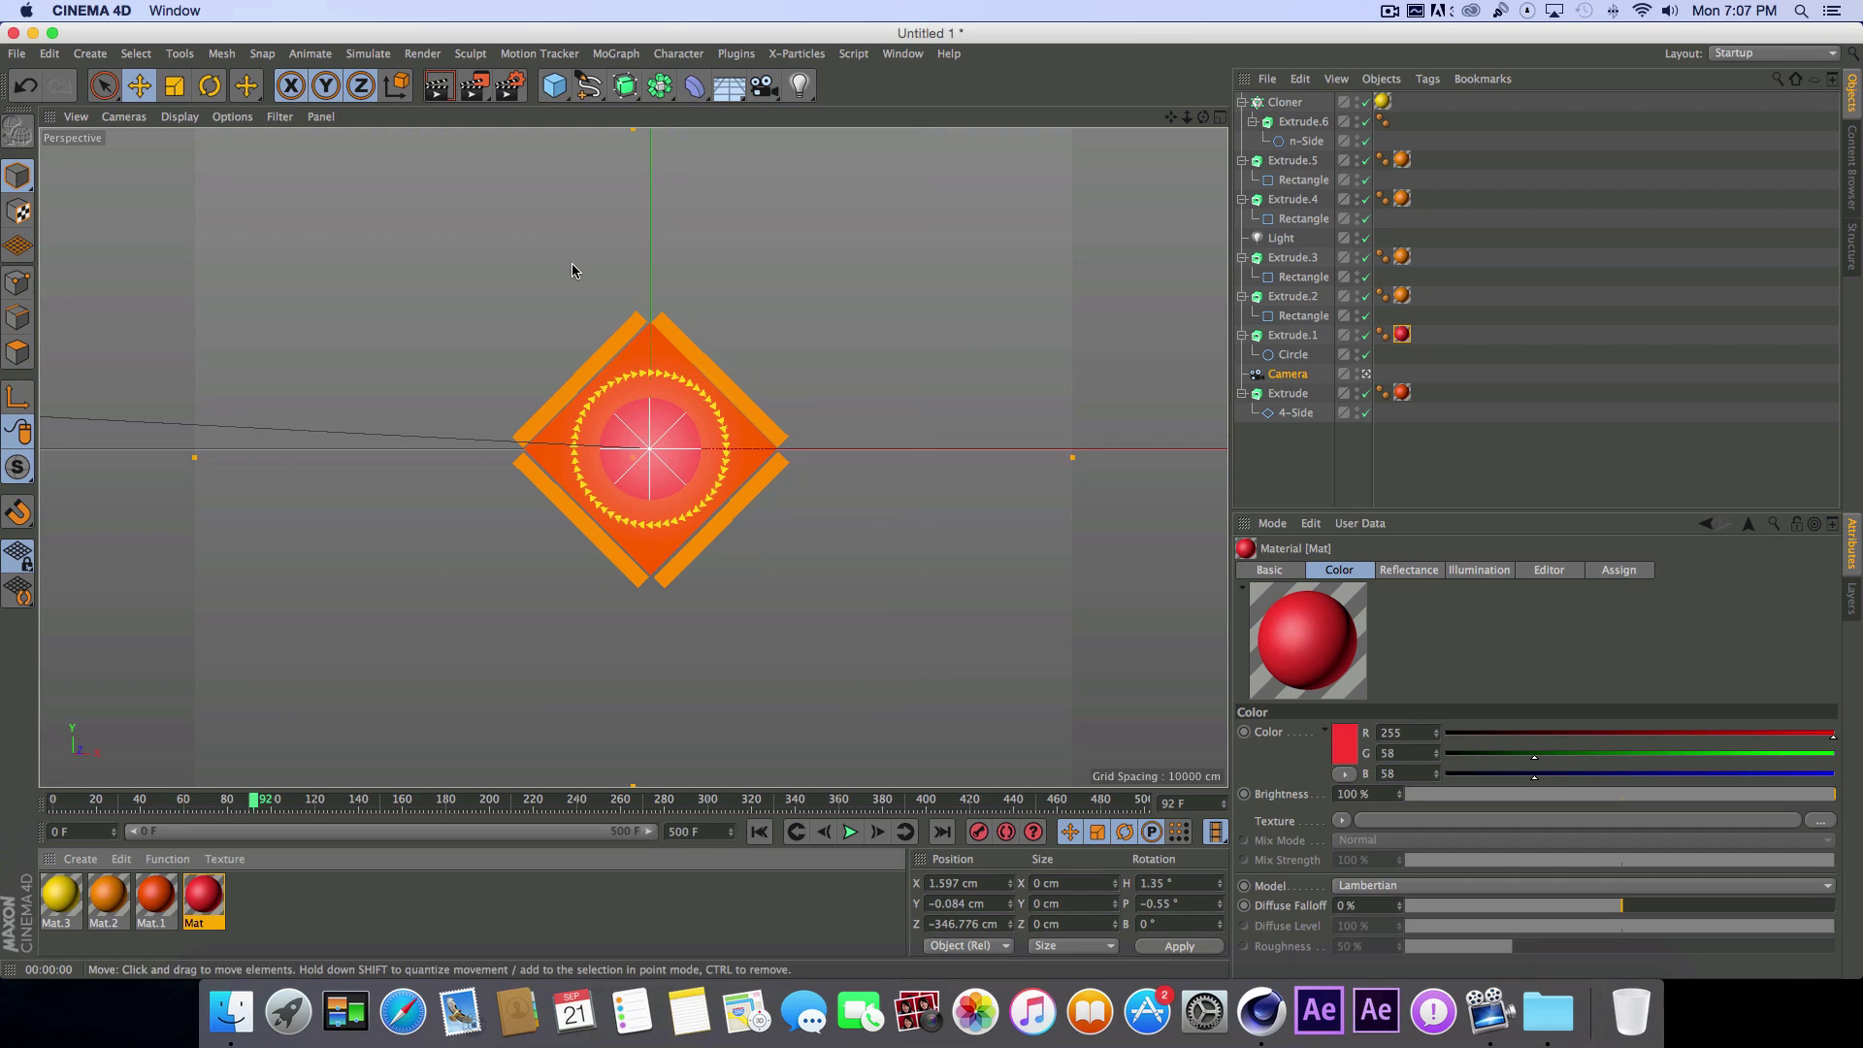
key(super+r)
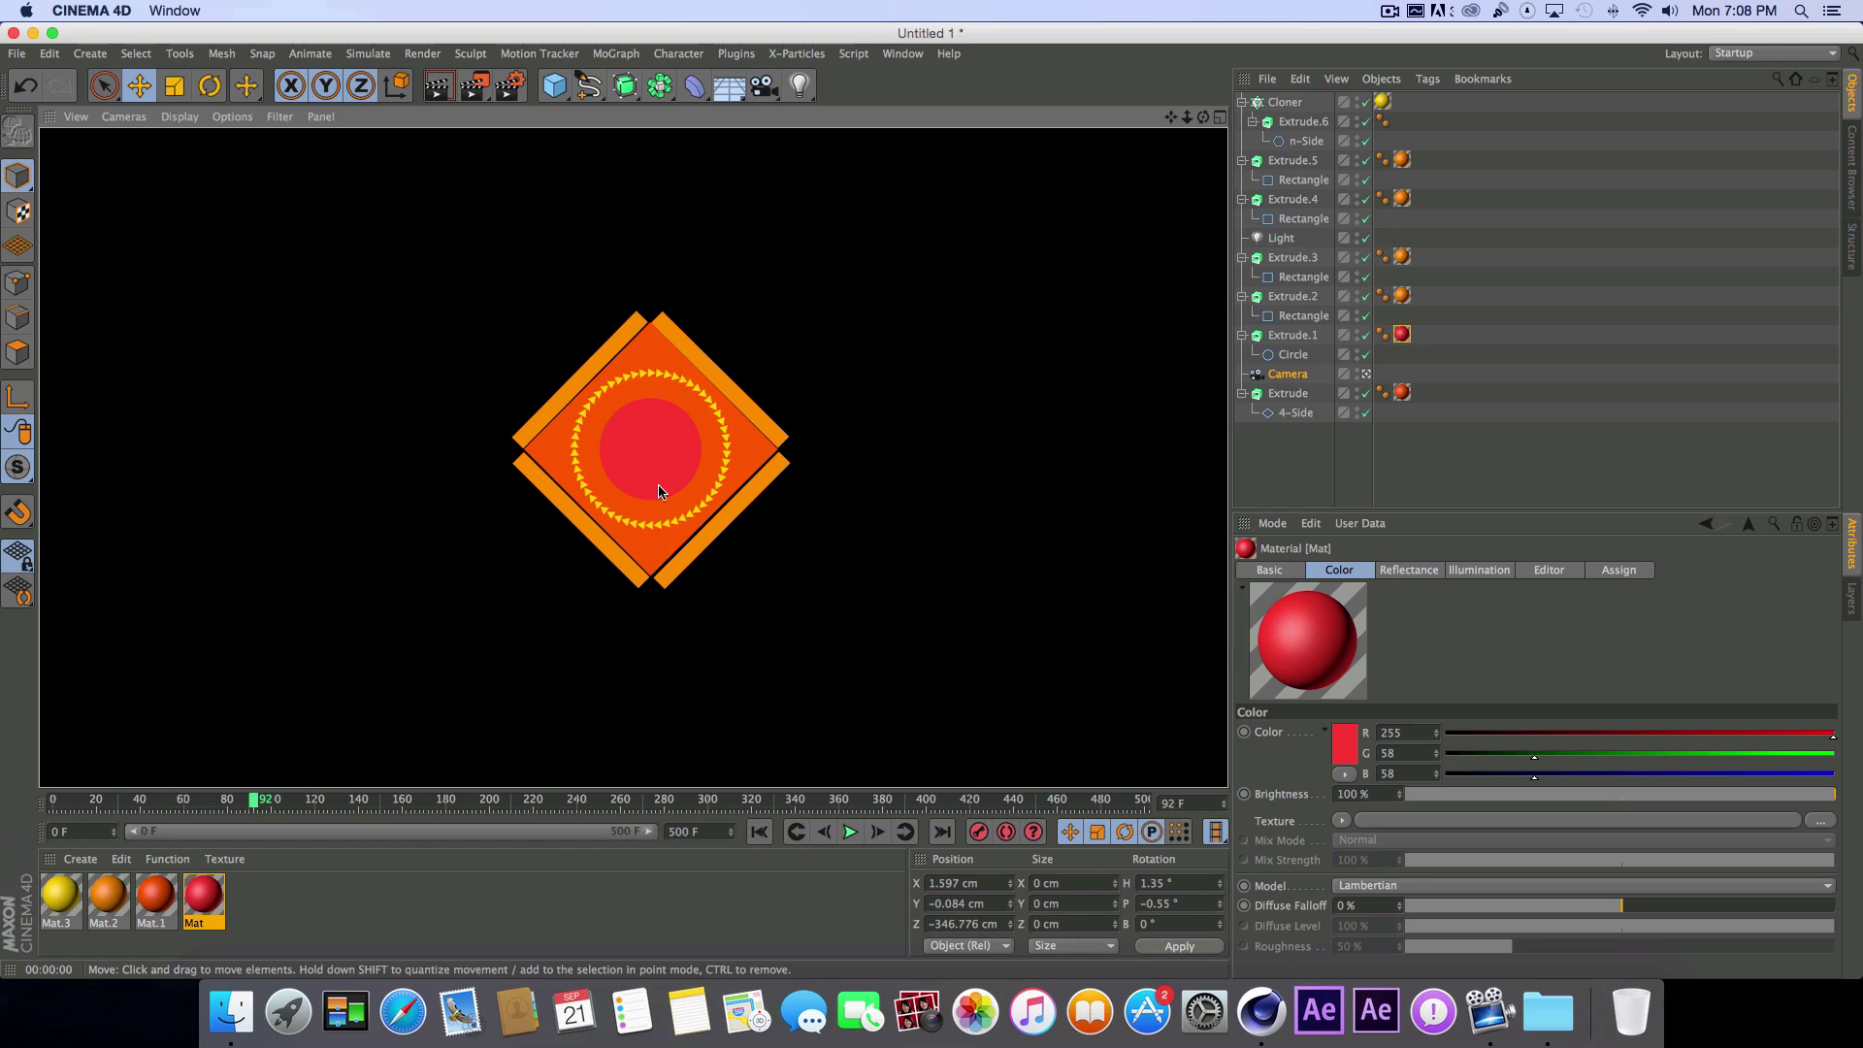
Step: Return the circle material to a stronger red, RGB 255, 28, 28
double_click(206, 892)
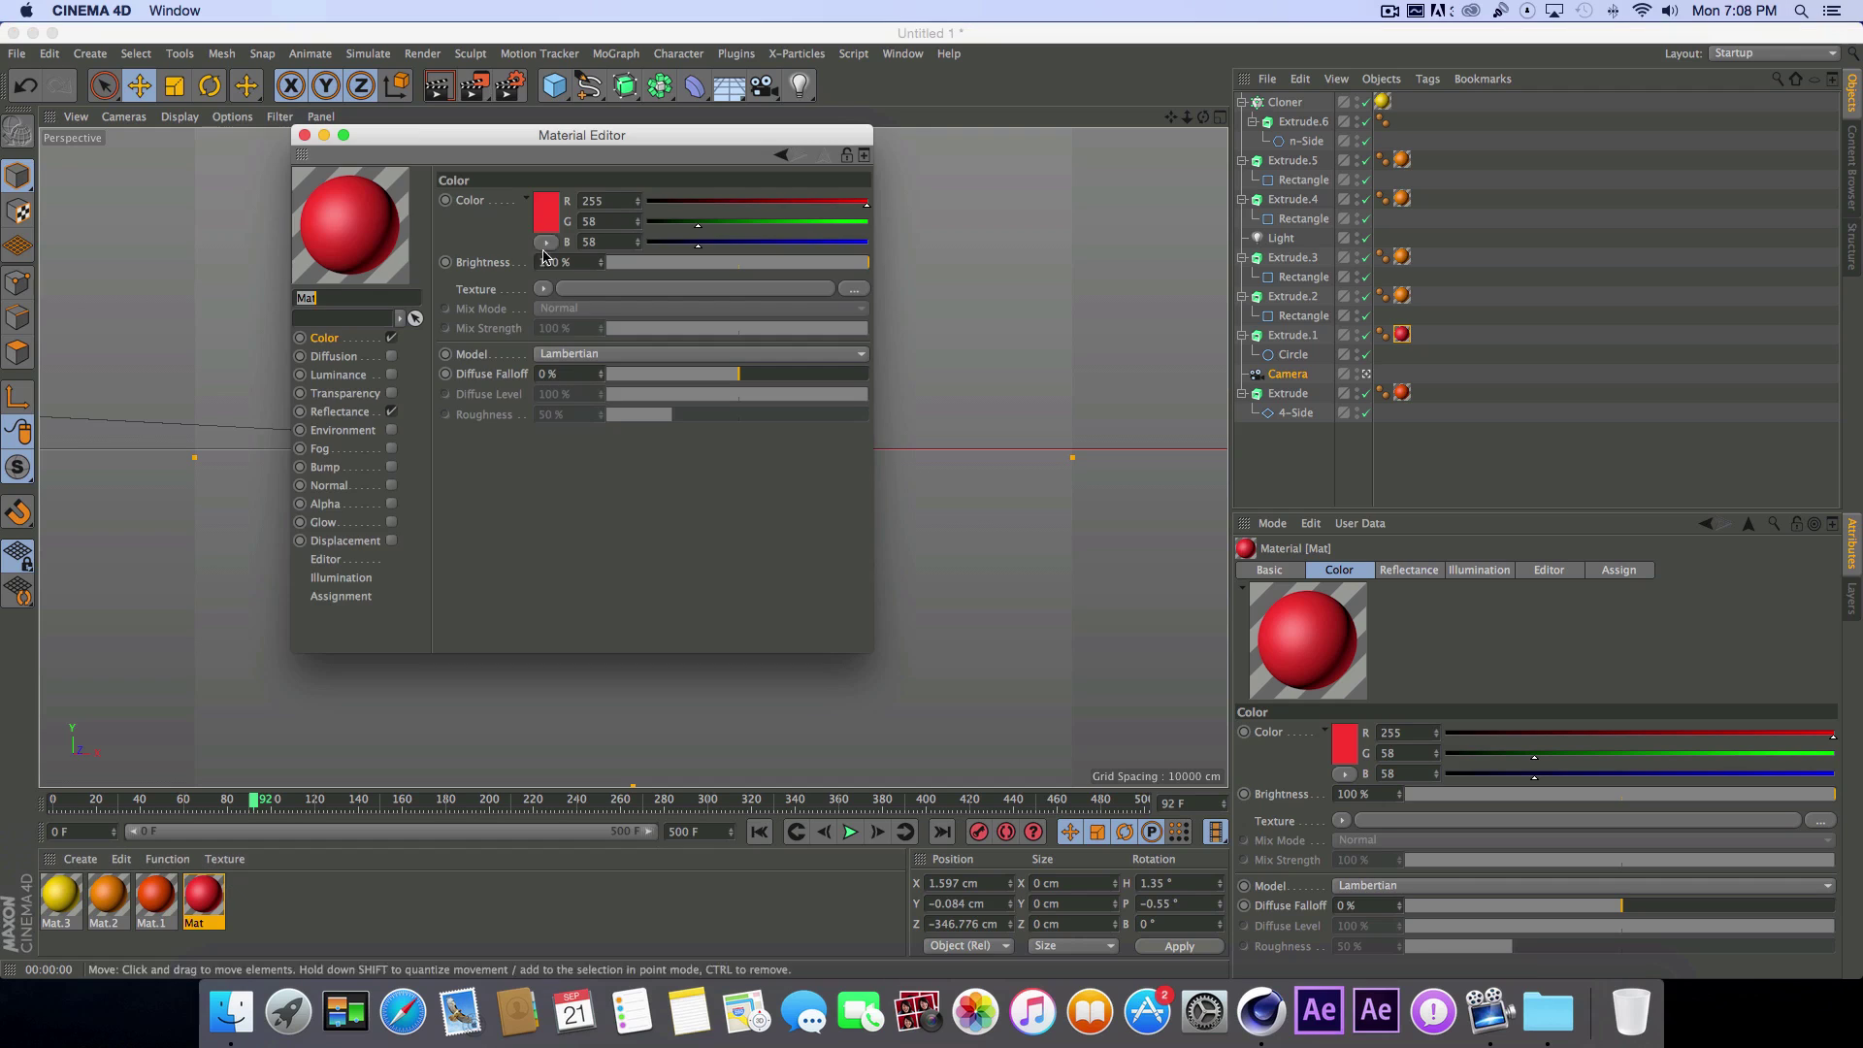
click(549, 213)
click(545, 159)
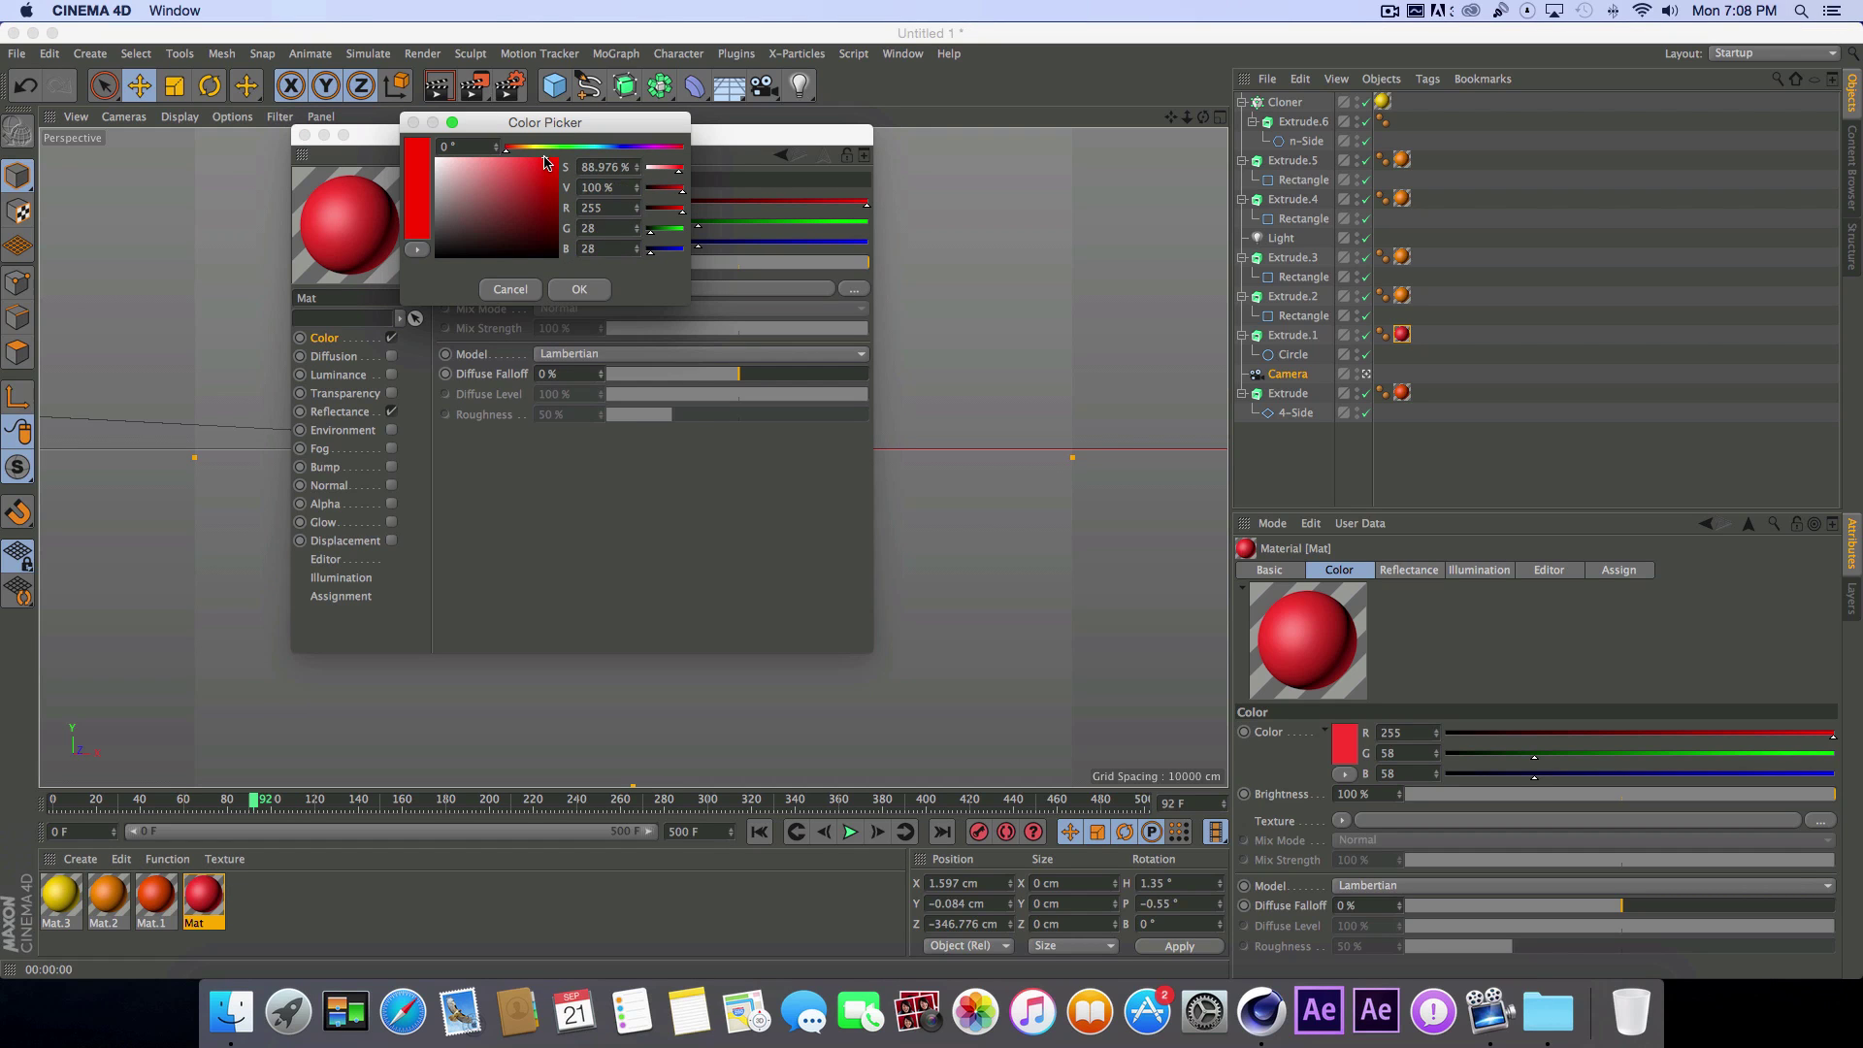
click(574, 290)
click(306, 136)
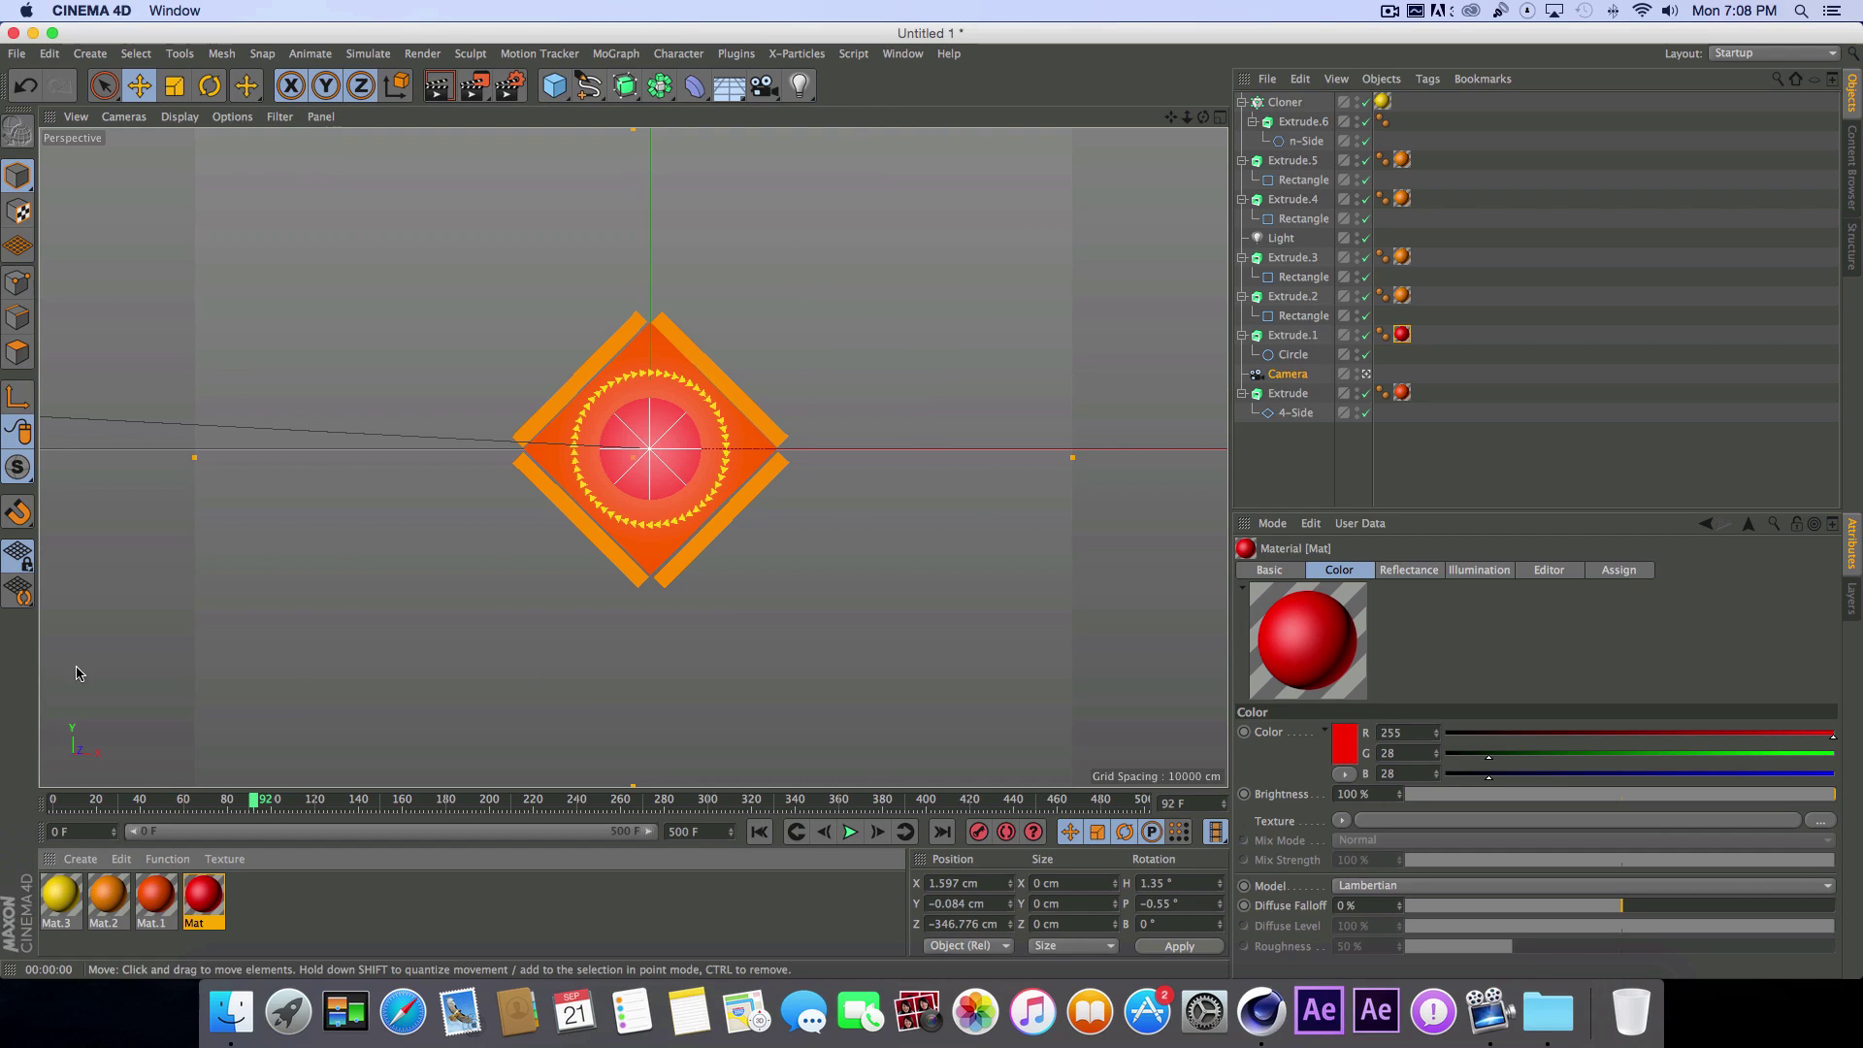
Step: Set the yellow triangle ring material's color to RGB 255, 199, 16 and render the view
double_click(70, 886)
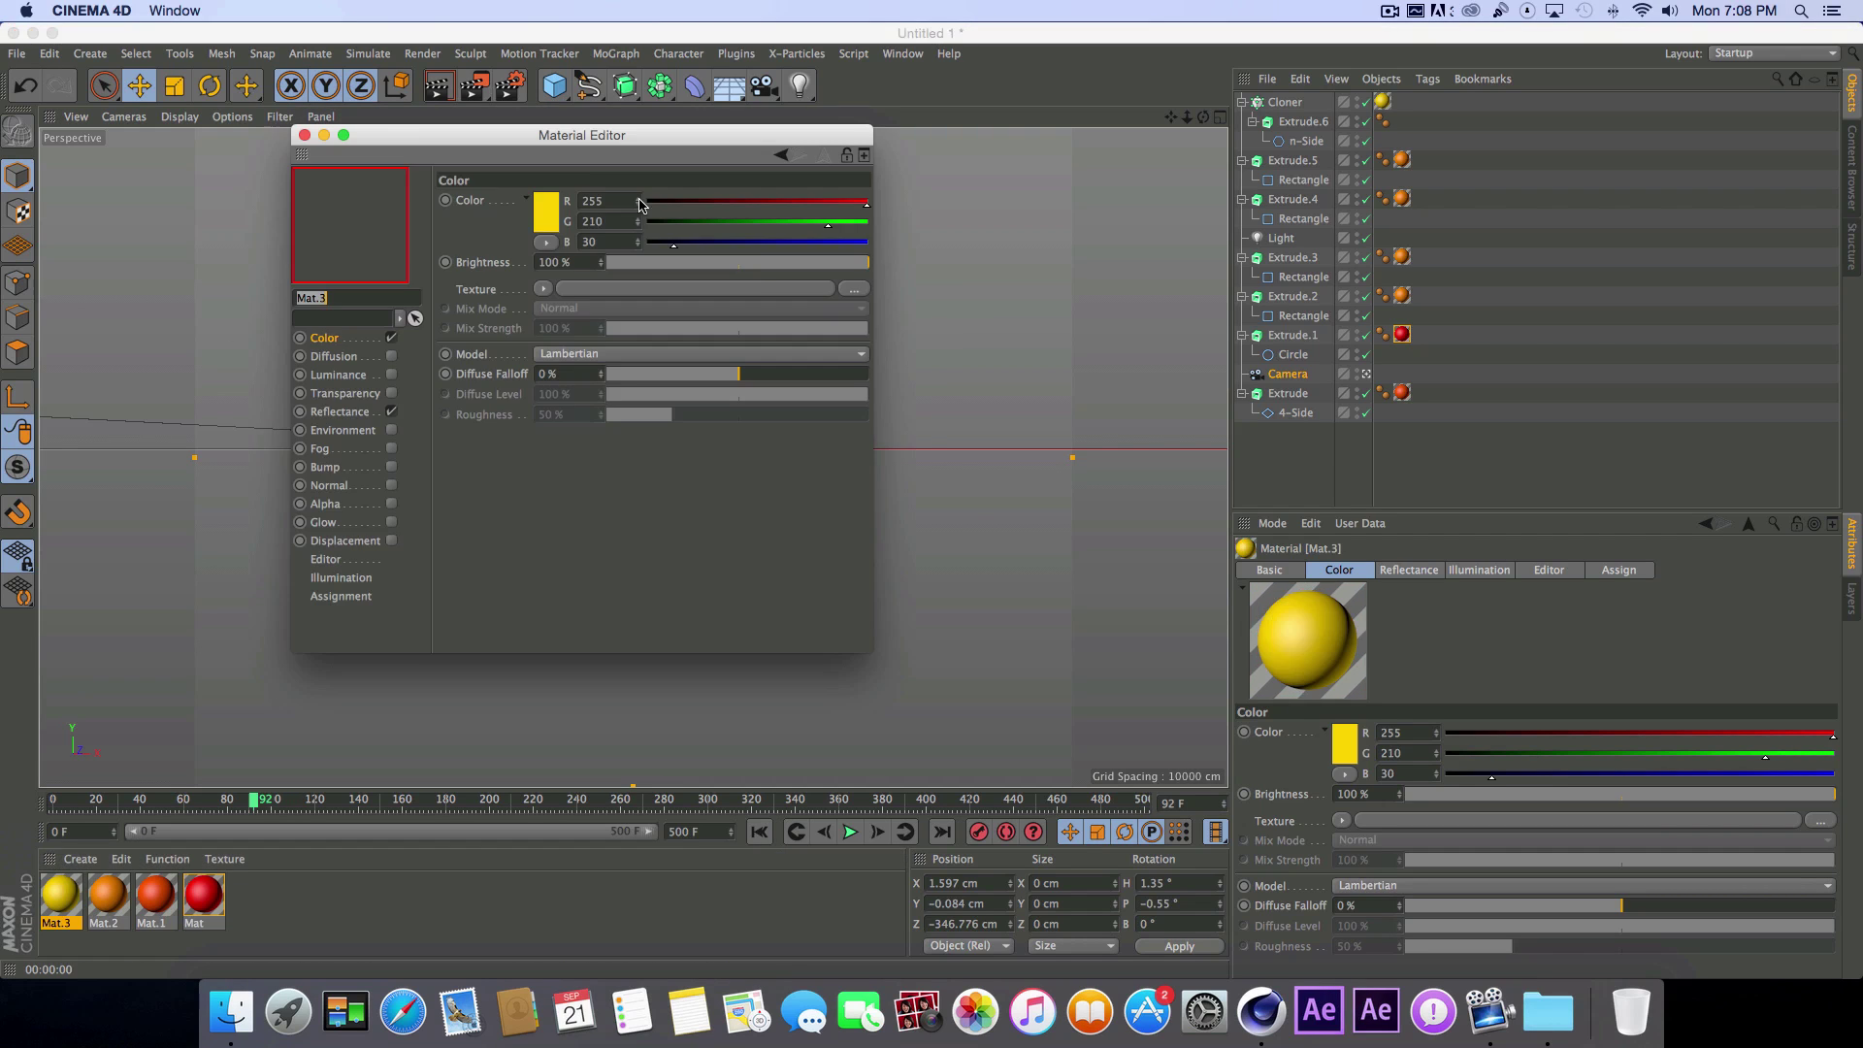
click(547, 219)
click(534, 159)
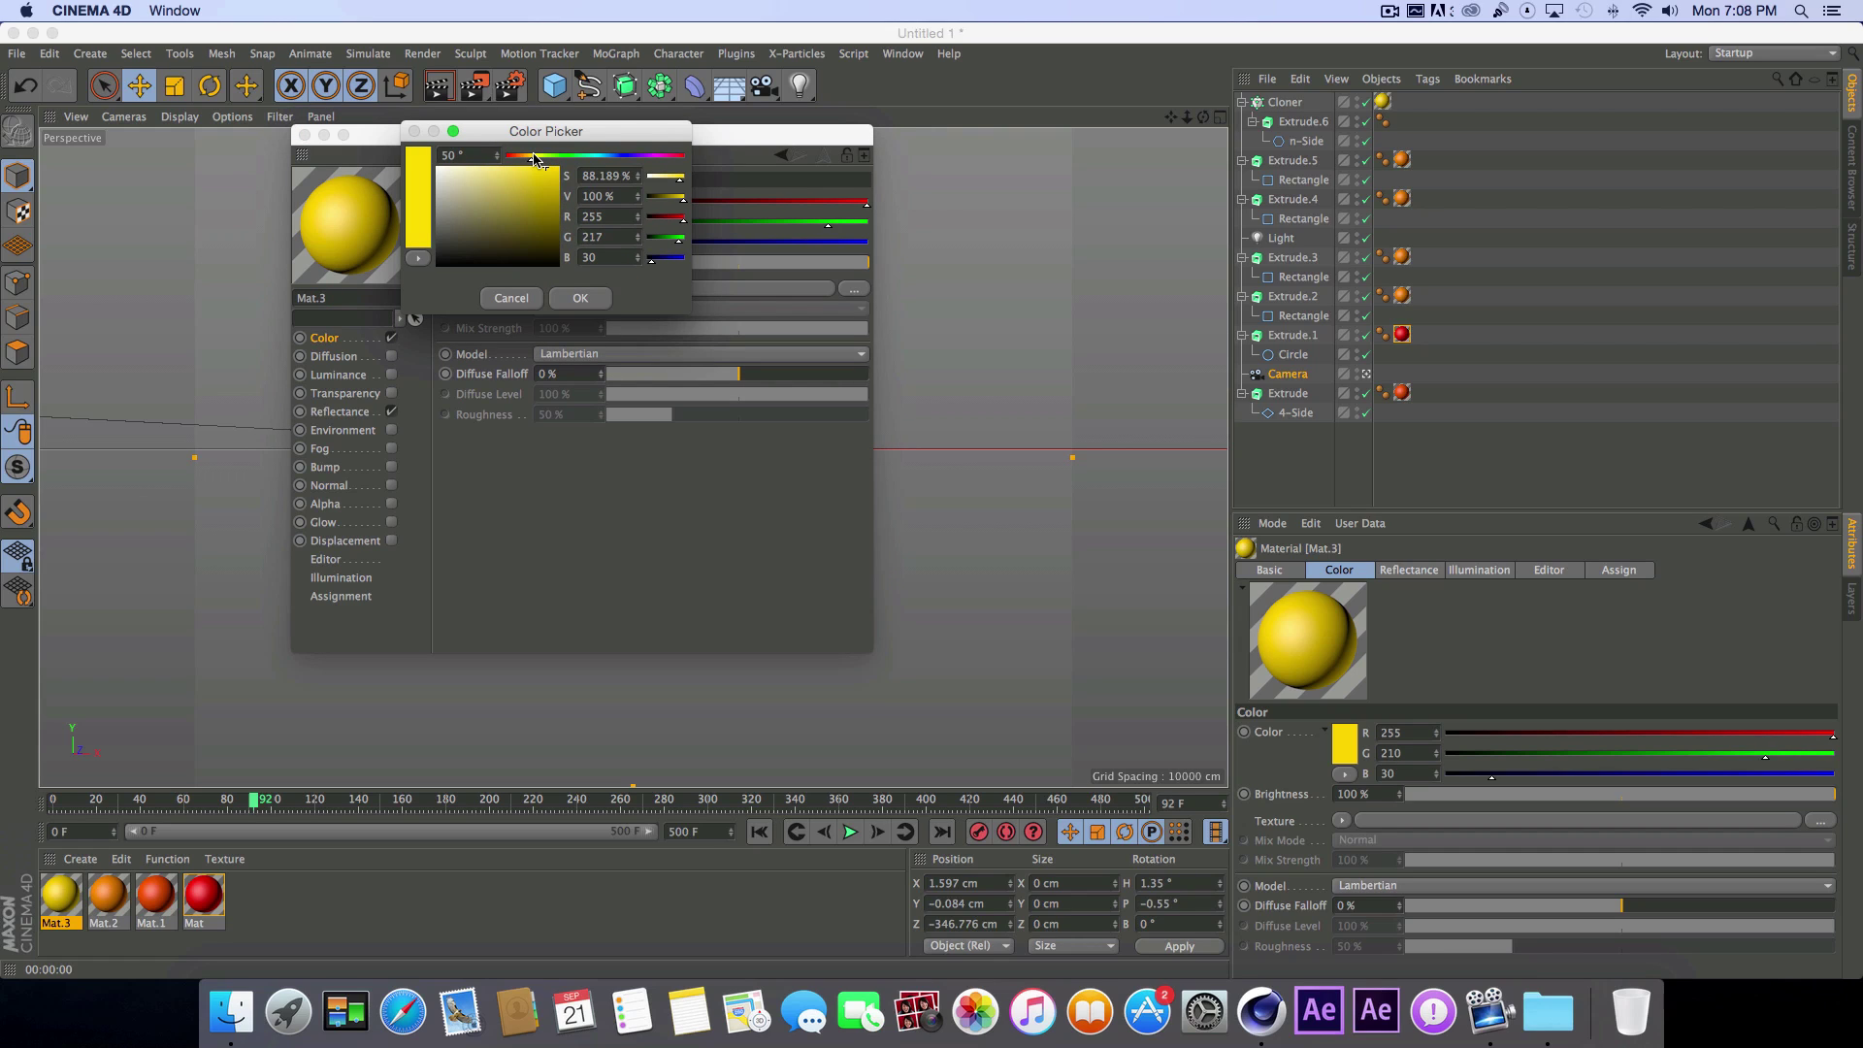
drag(533, 160, 558, 165)
click(581, 298)
click(304, 135)
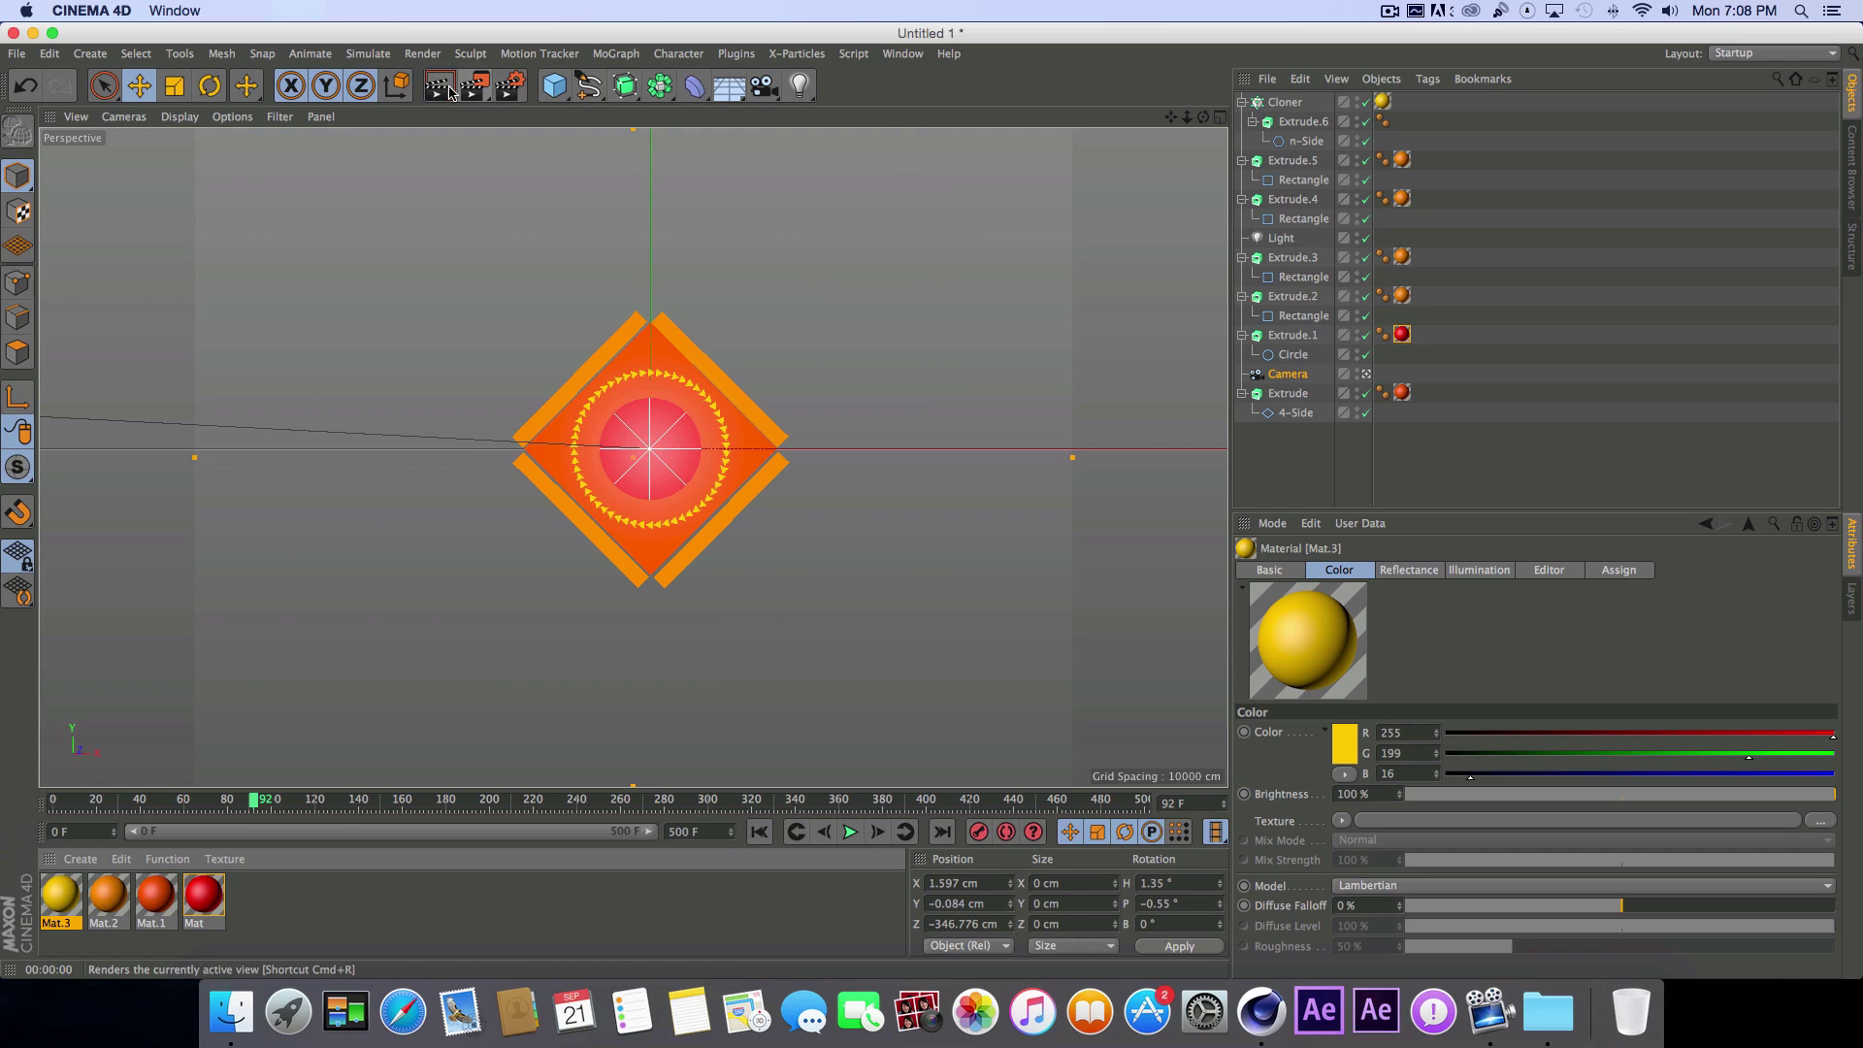
key(super+r)
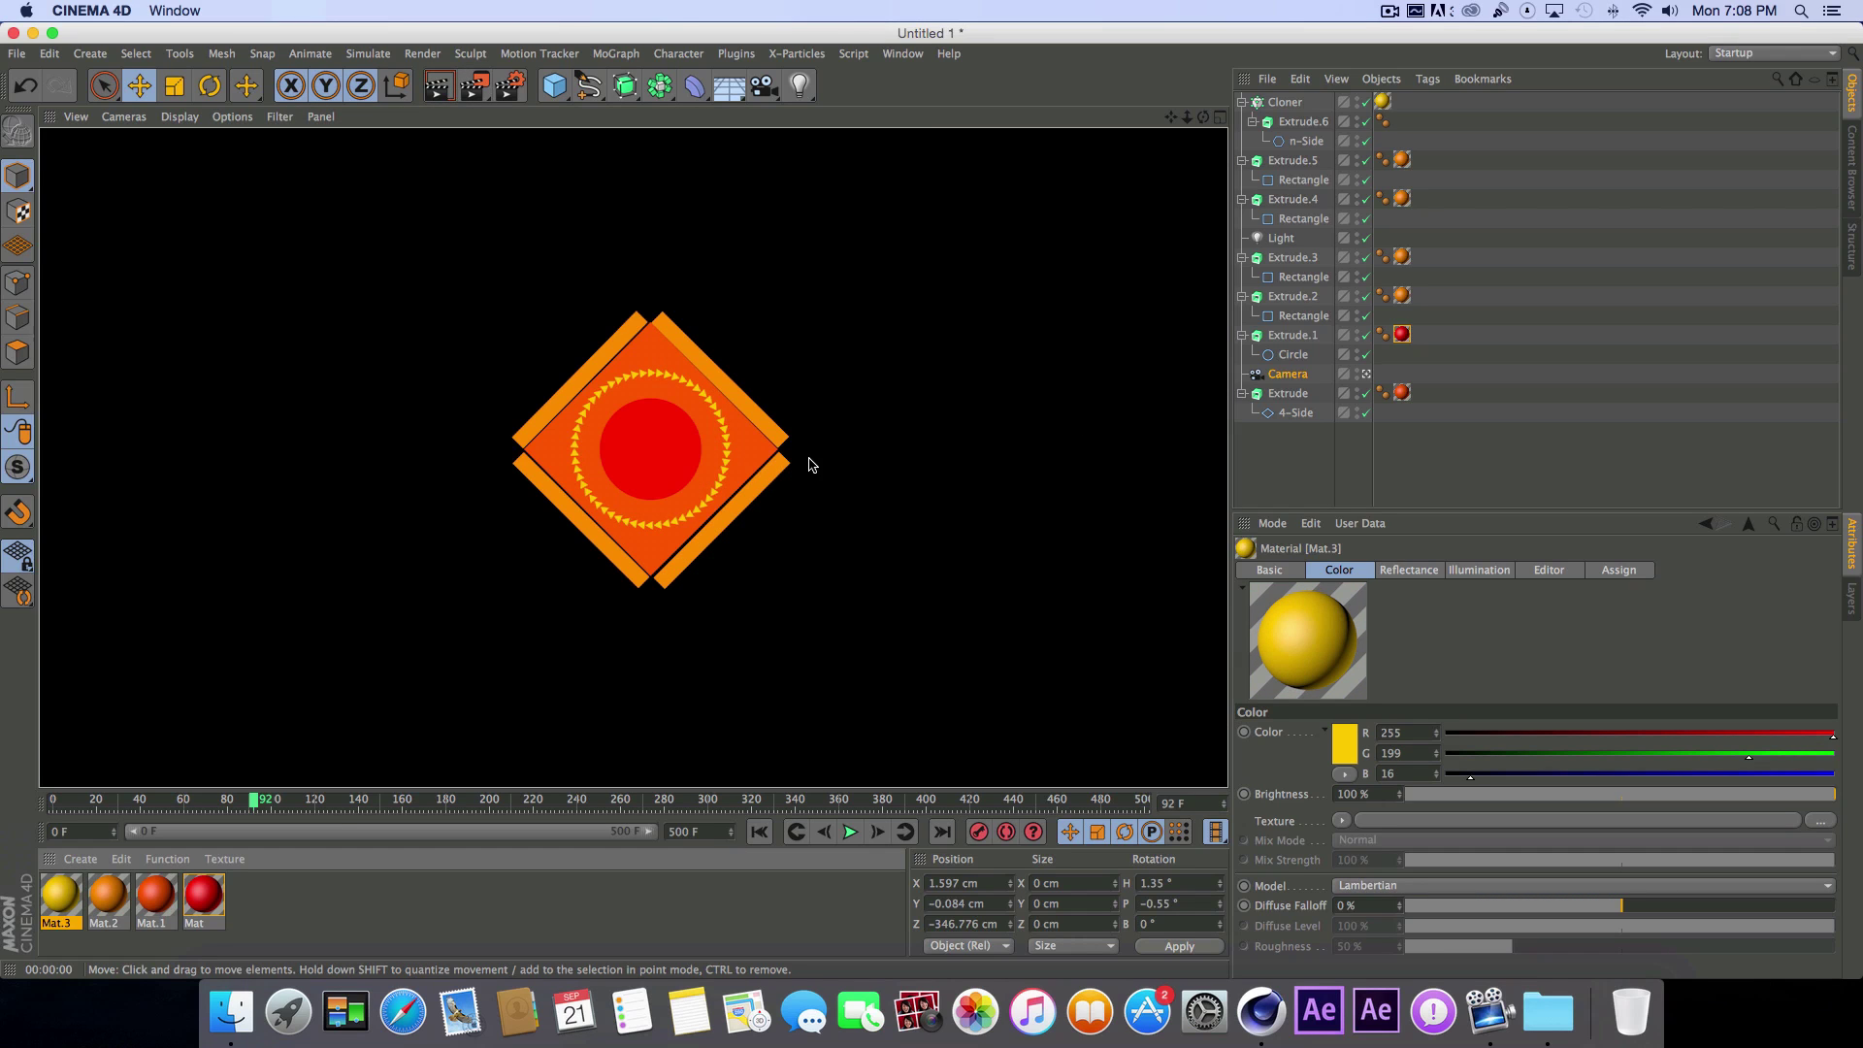
Step: Play the animation from the start, stop at frame 100 and render that frame
click(759, 831)
click(850, 832)
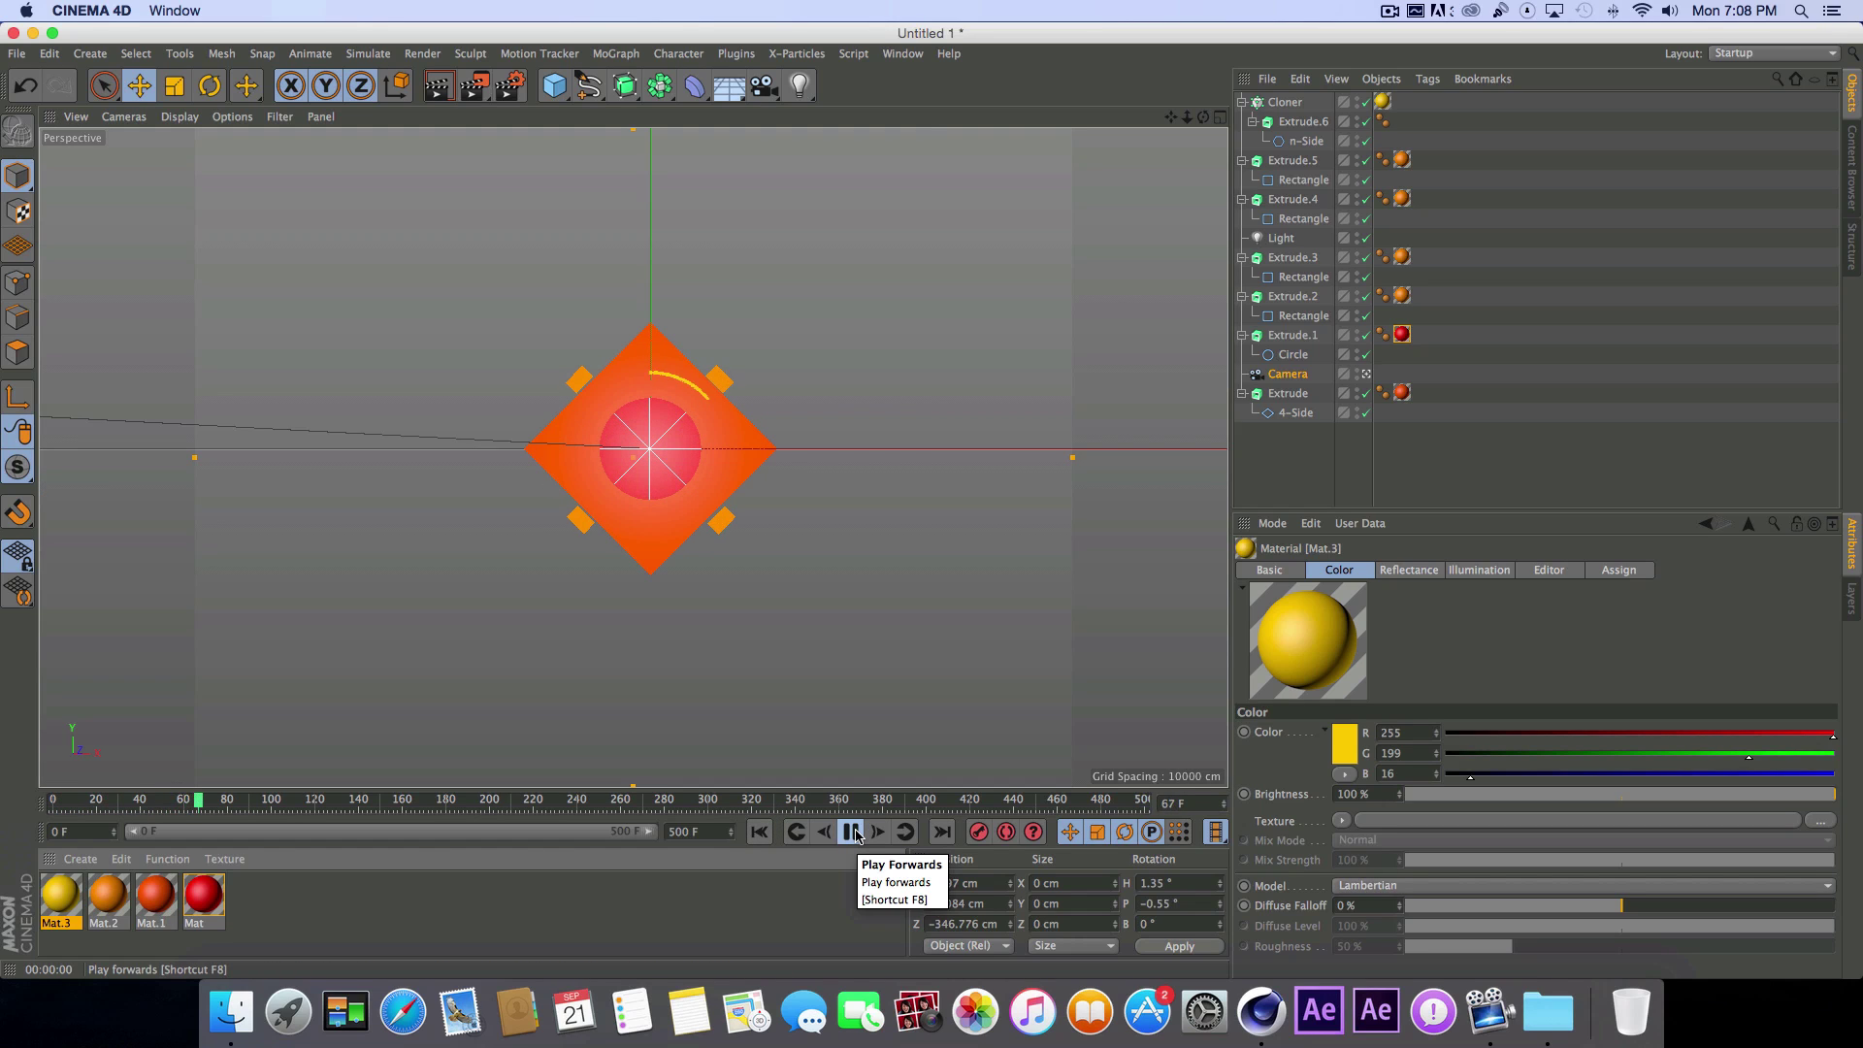
click(853, 833)
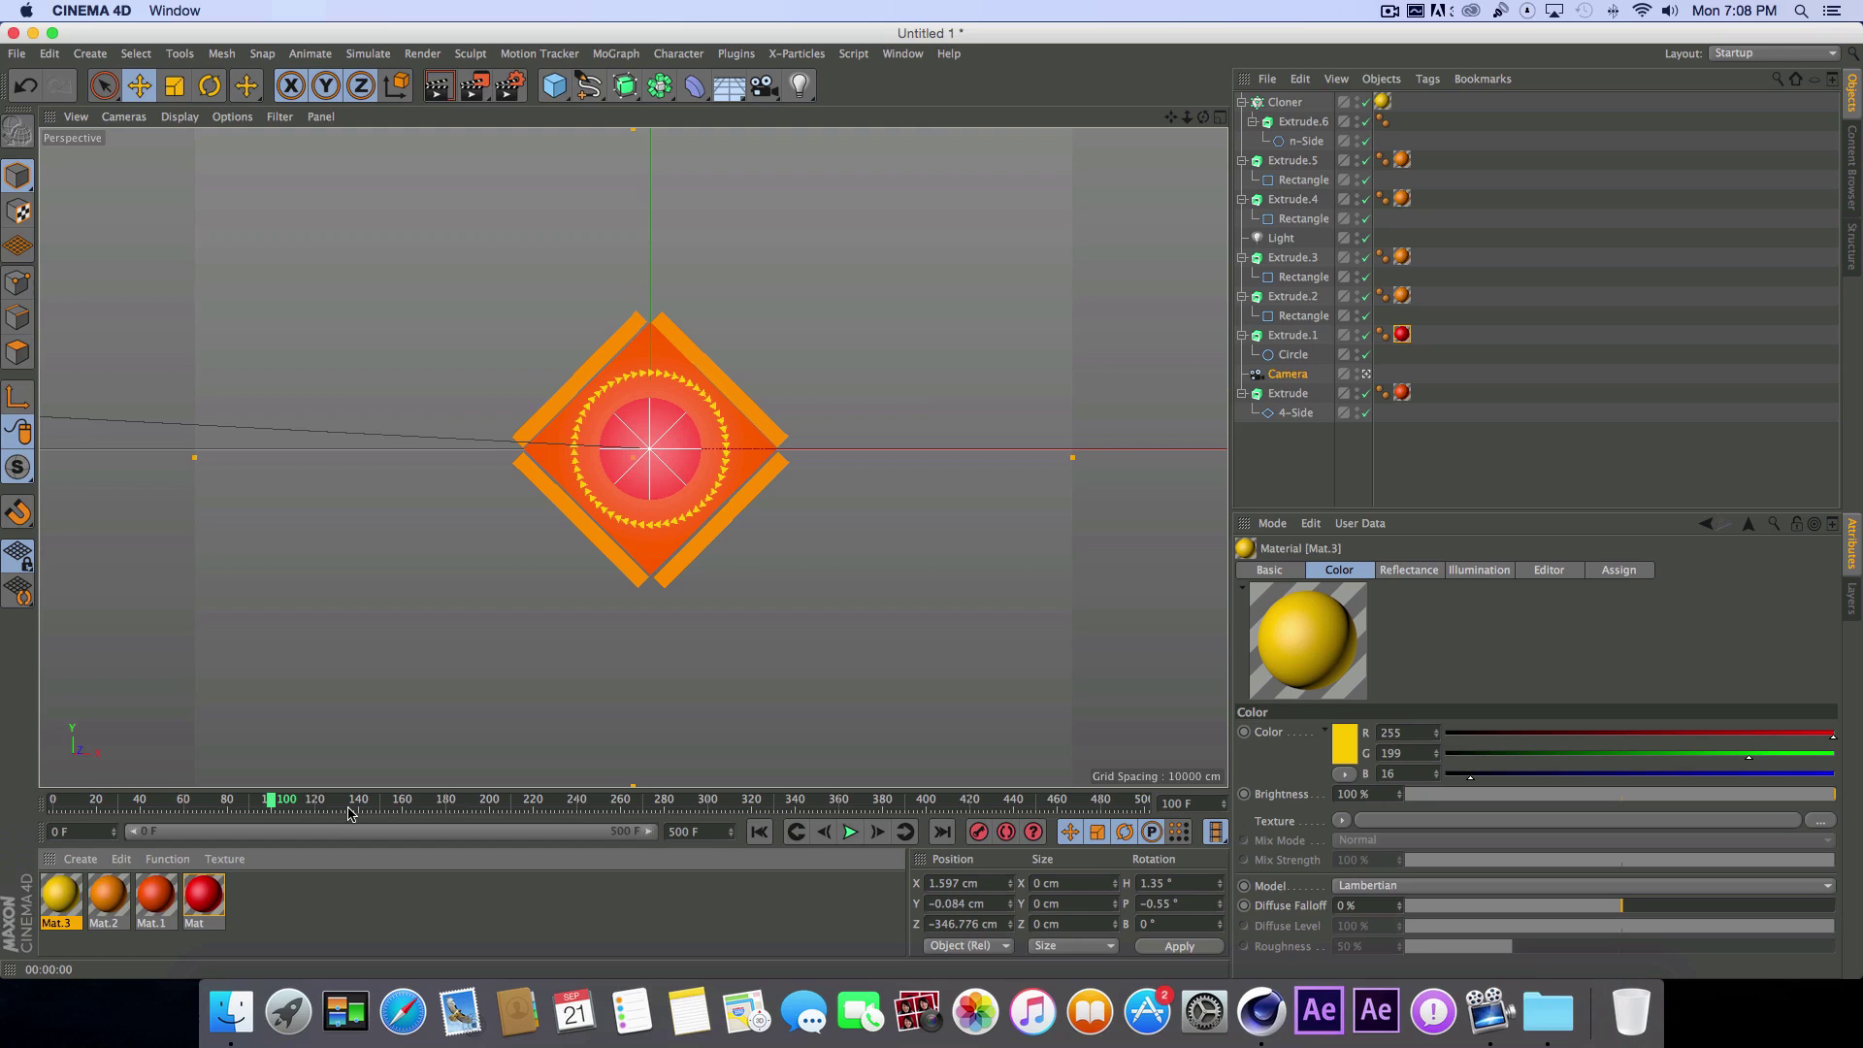
key(super+r)
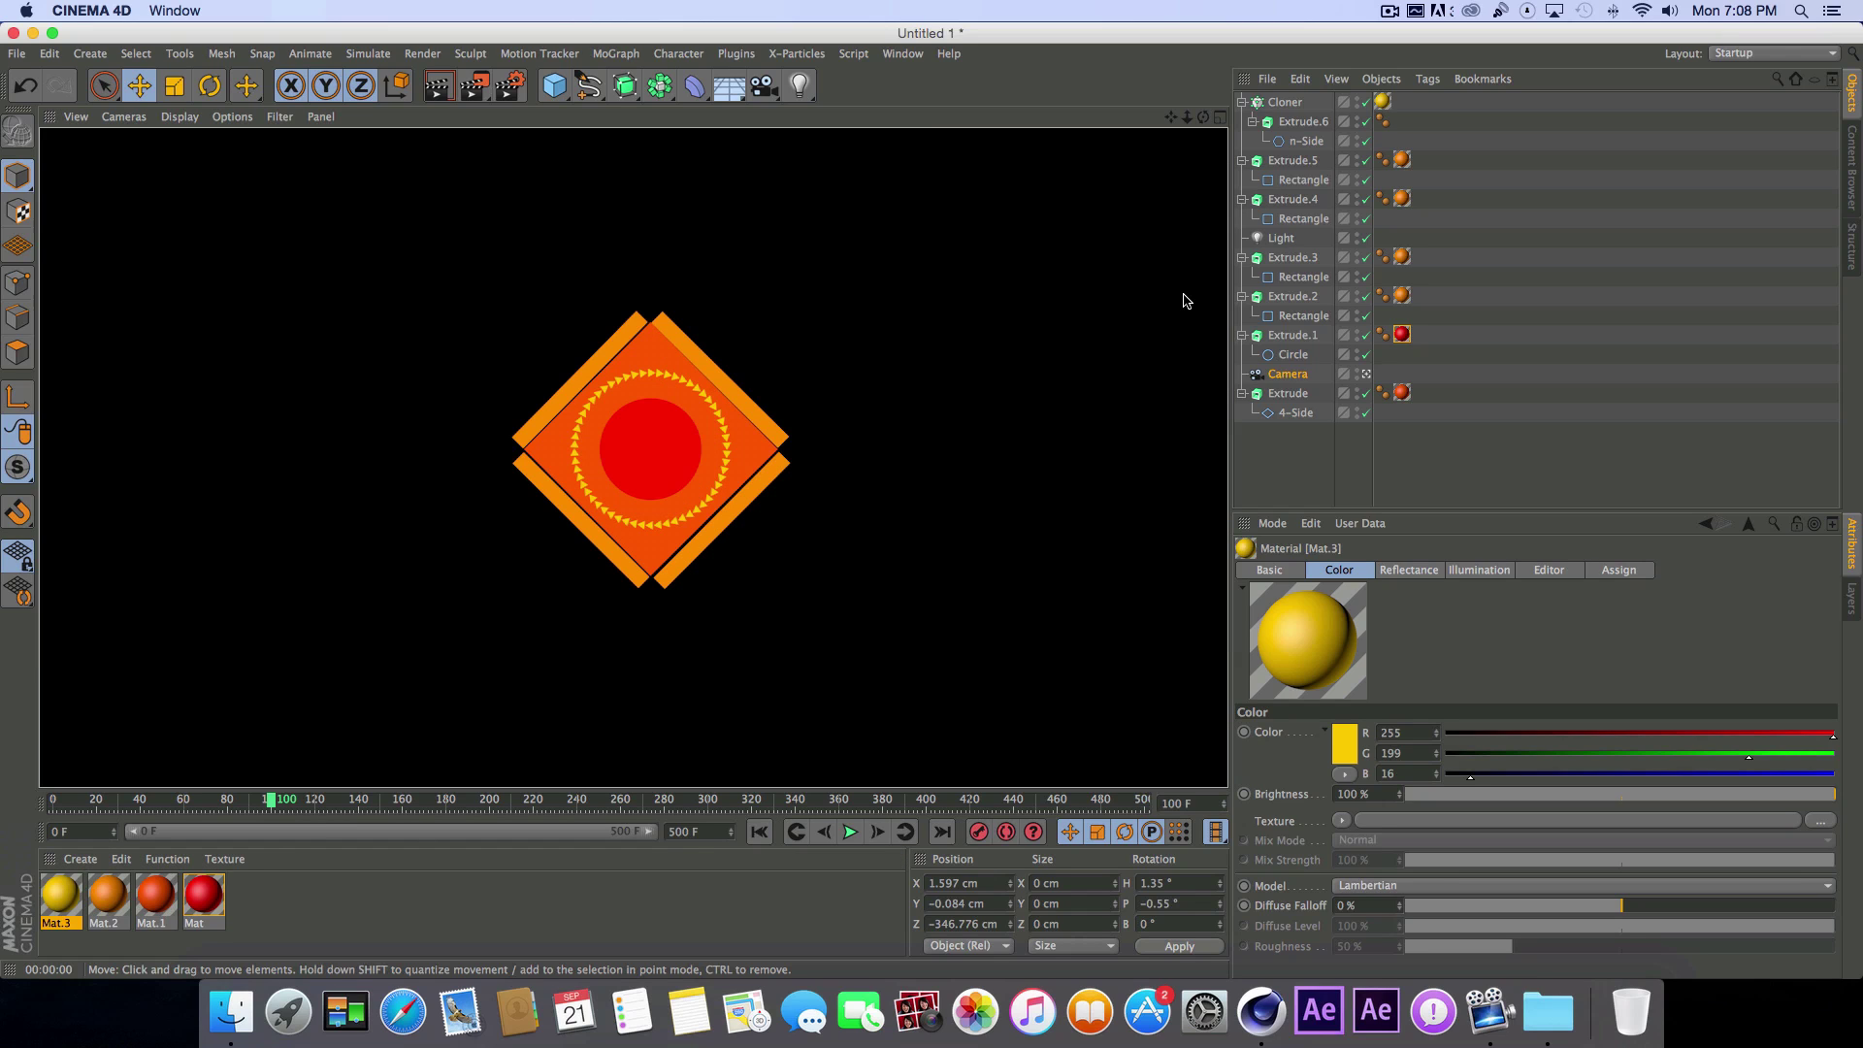
Step: Replay the animation from frame 0 twice, stopping around frame 91, to review the growth of the diamond, bars and triangle ring
click(759, 831)
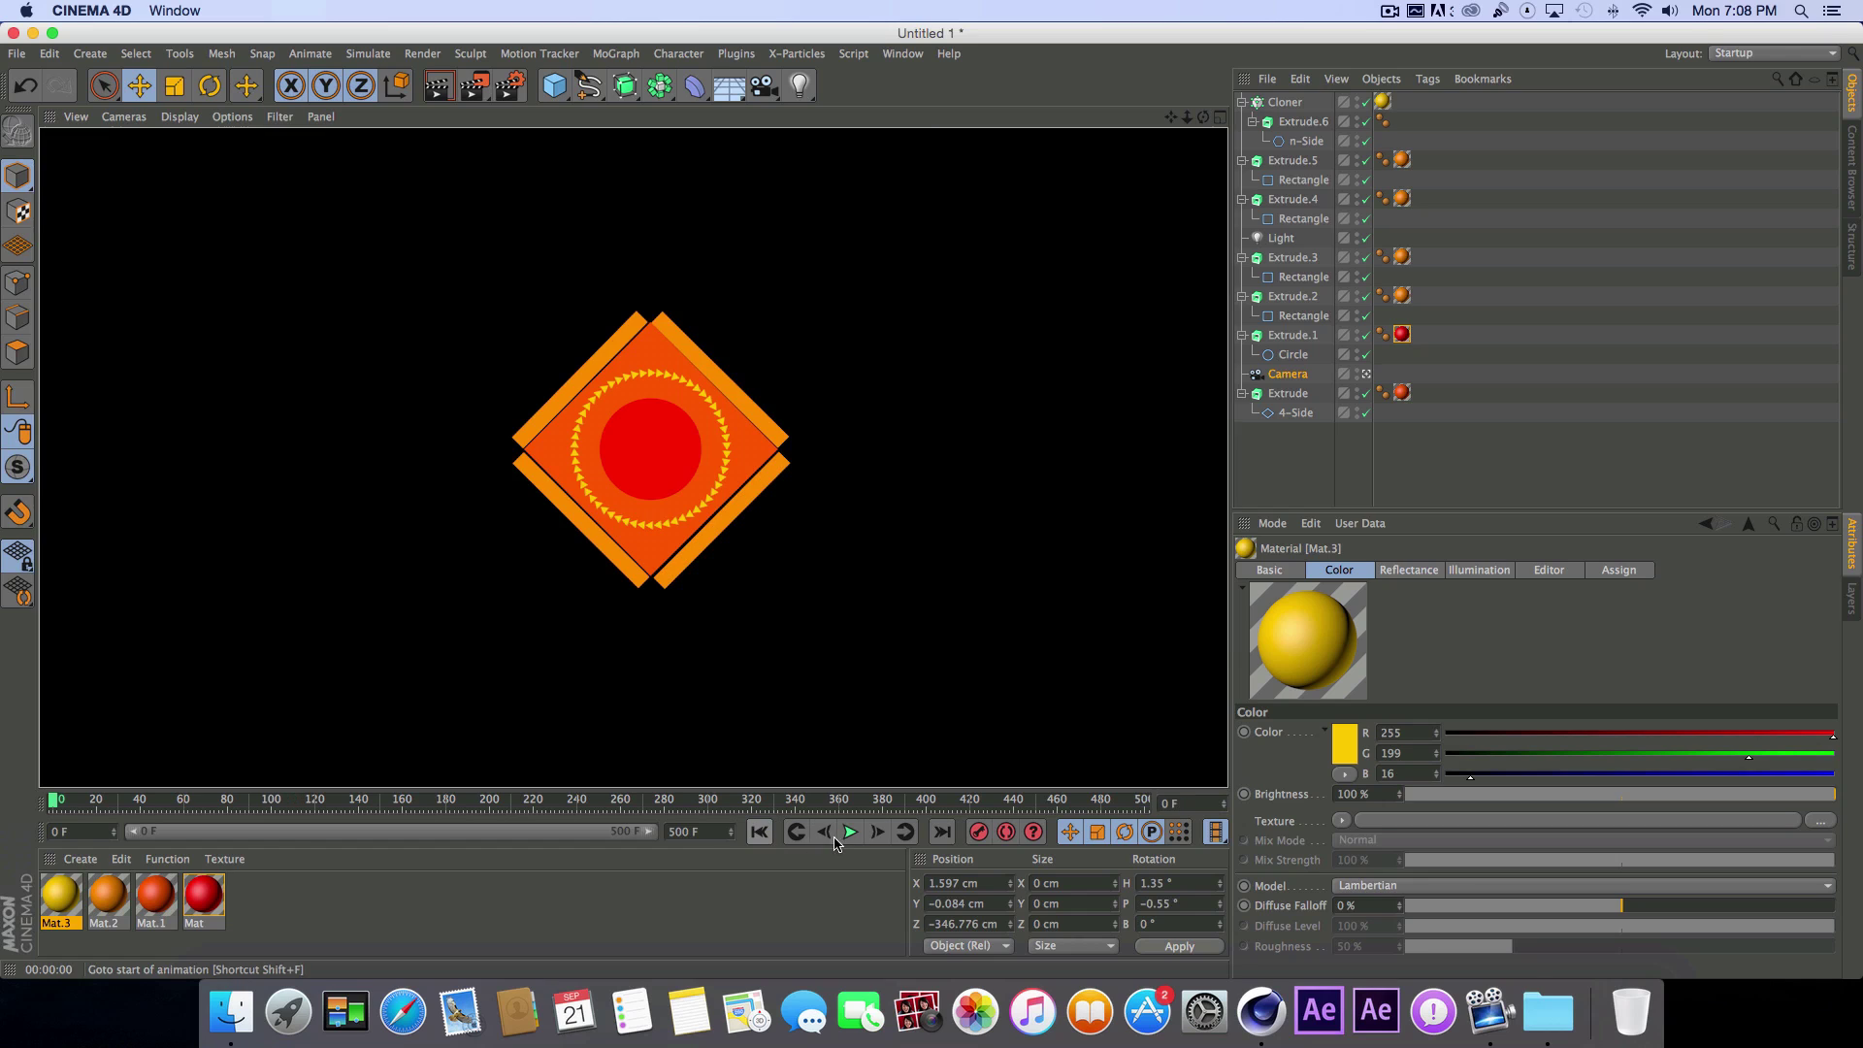
click(849, 831)
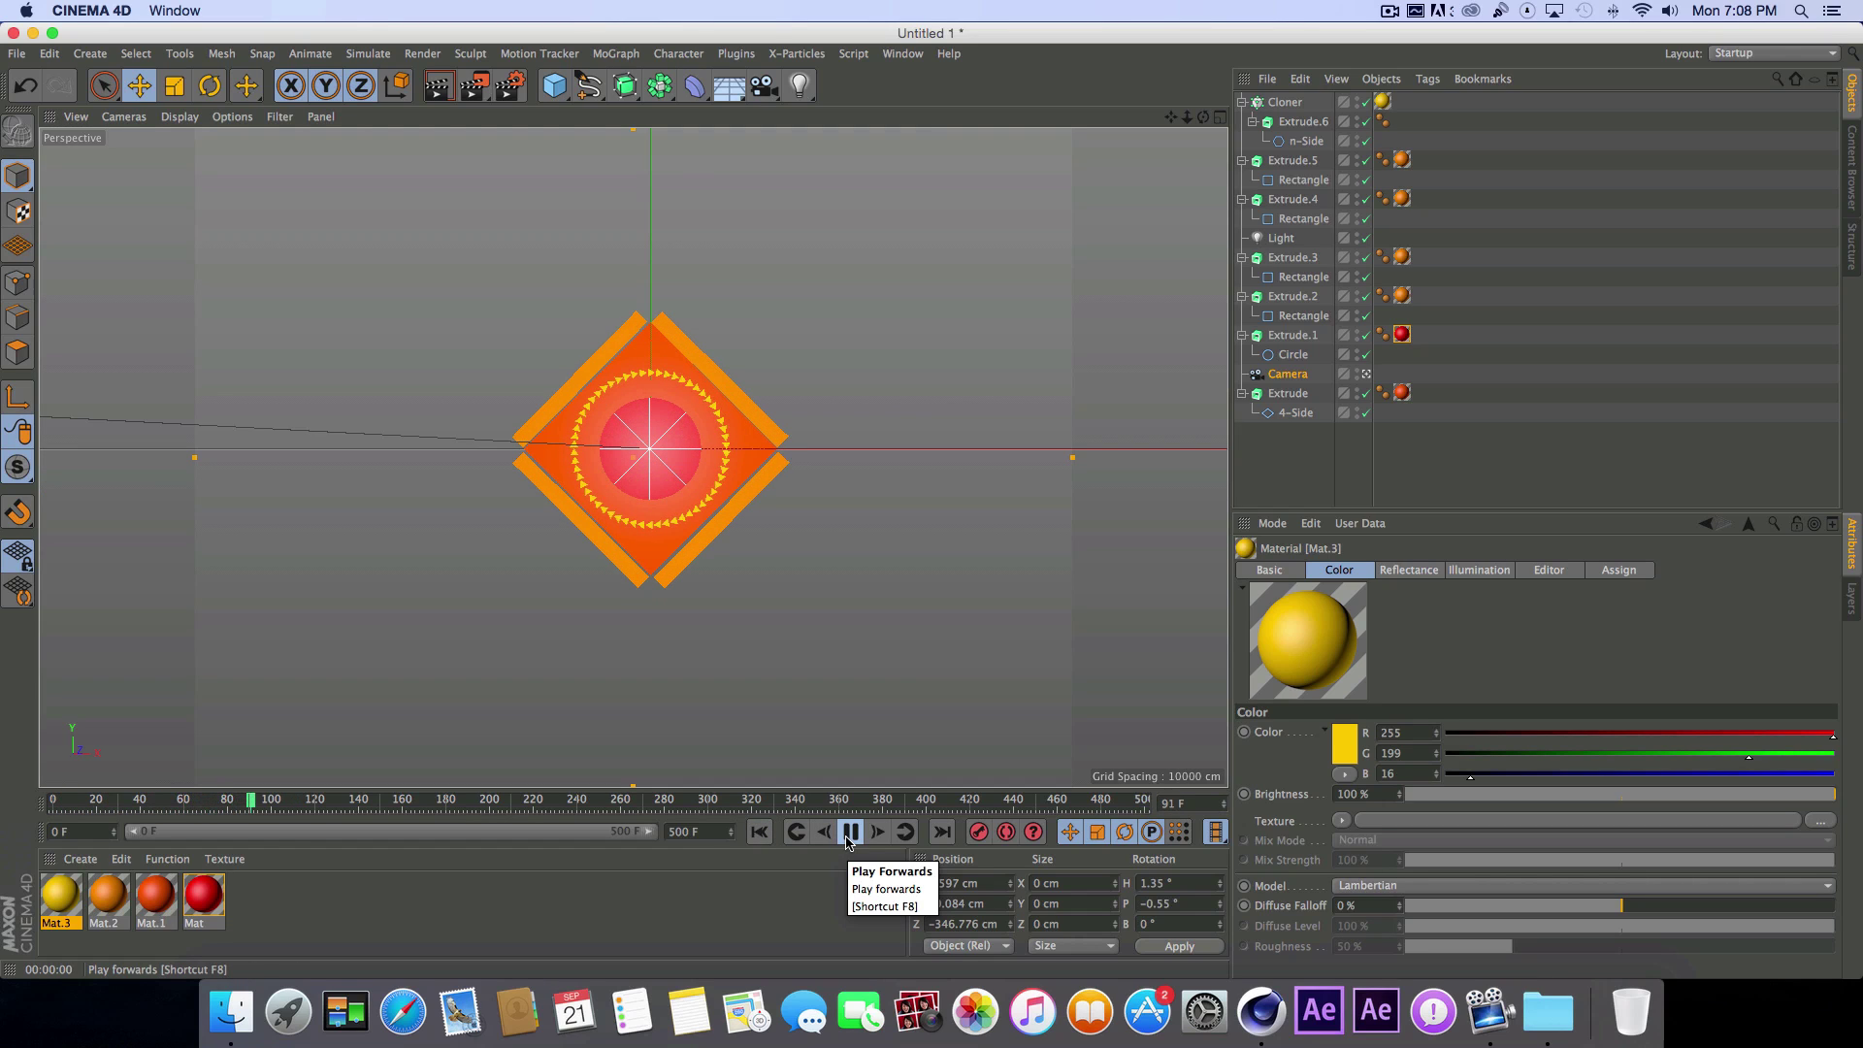
click(849, 831)
click(759, 832)
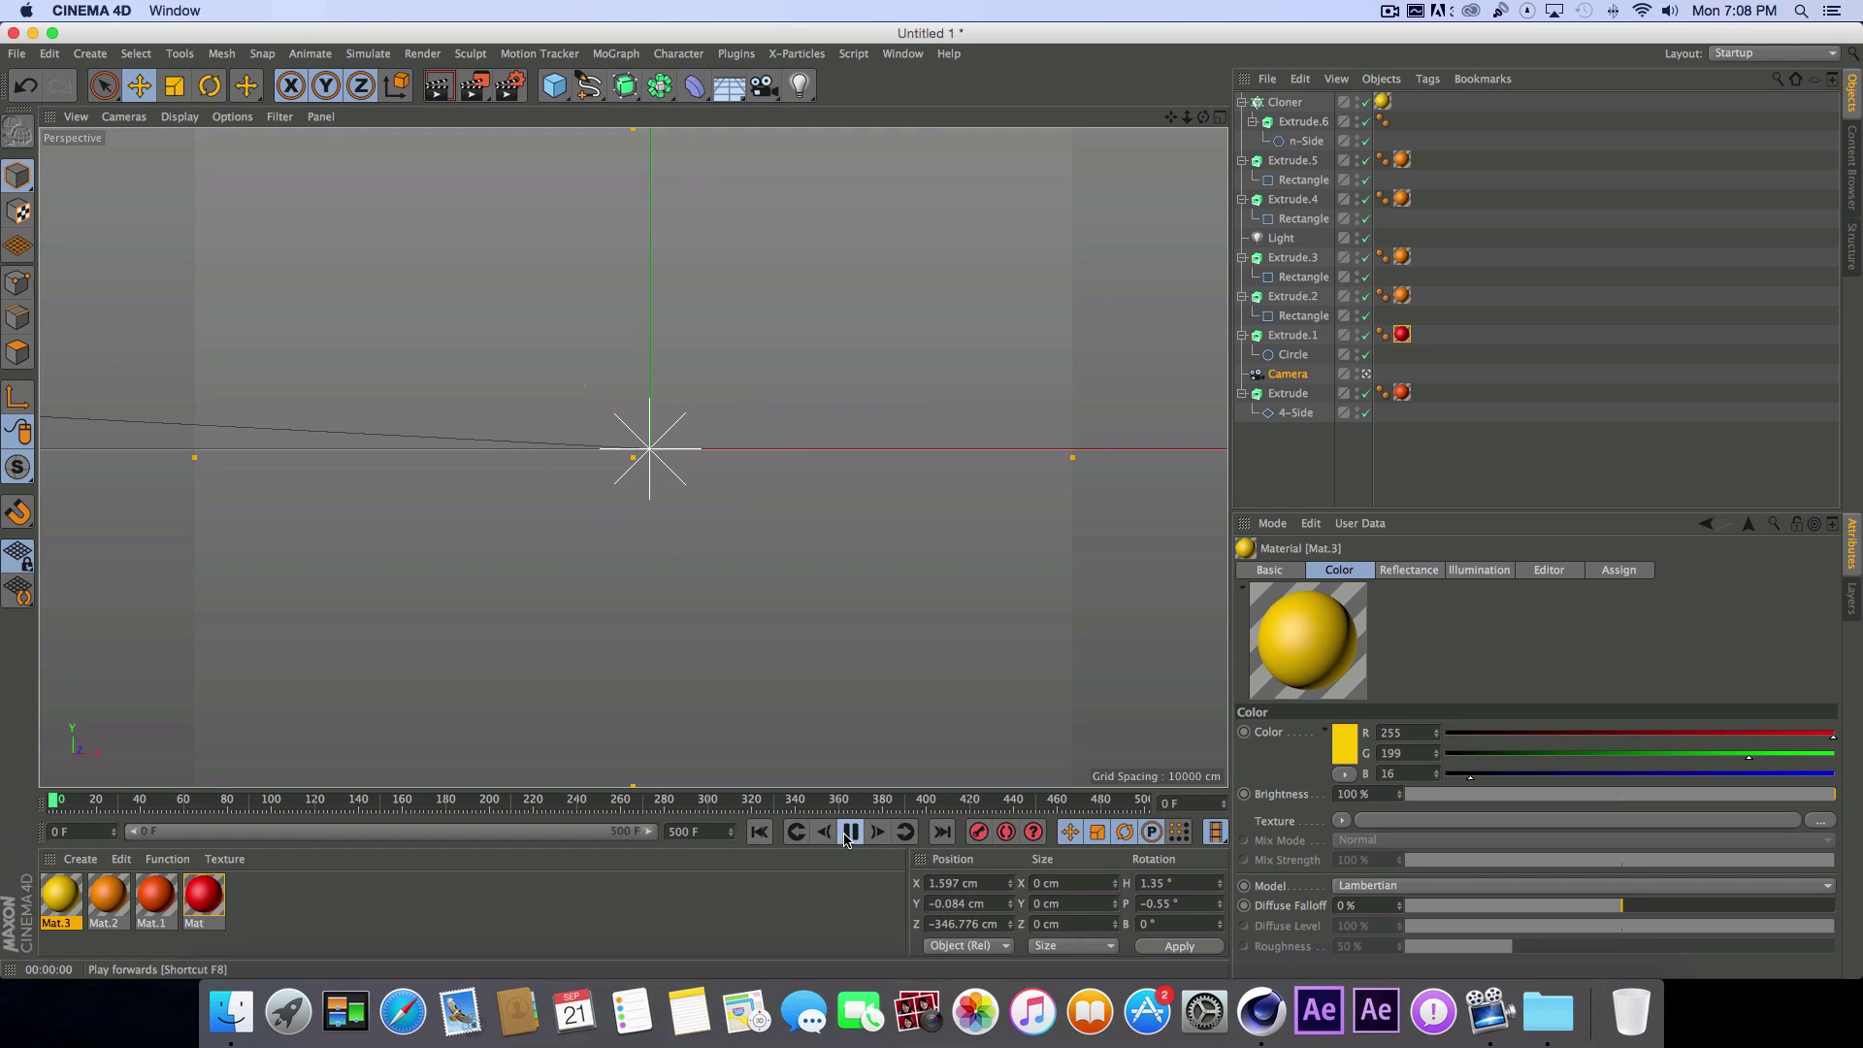
click(849, 831)
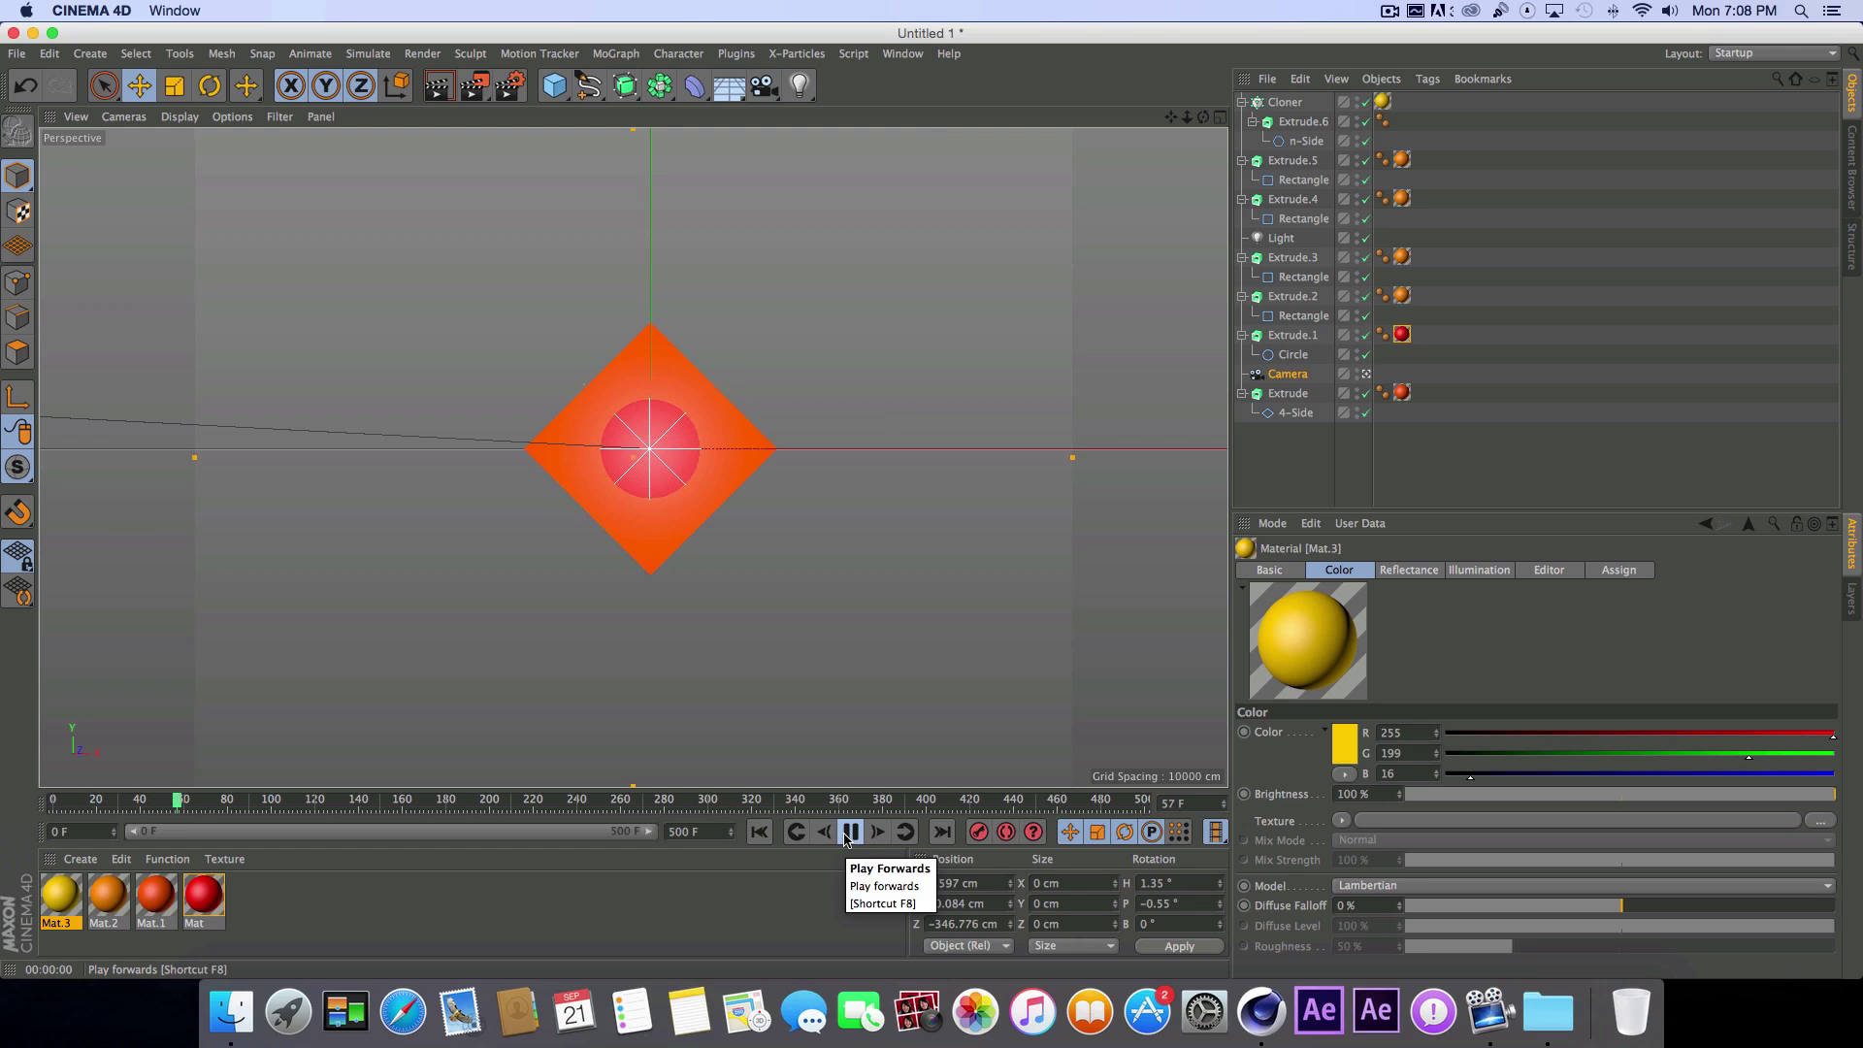
click(846, 834)
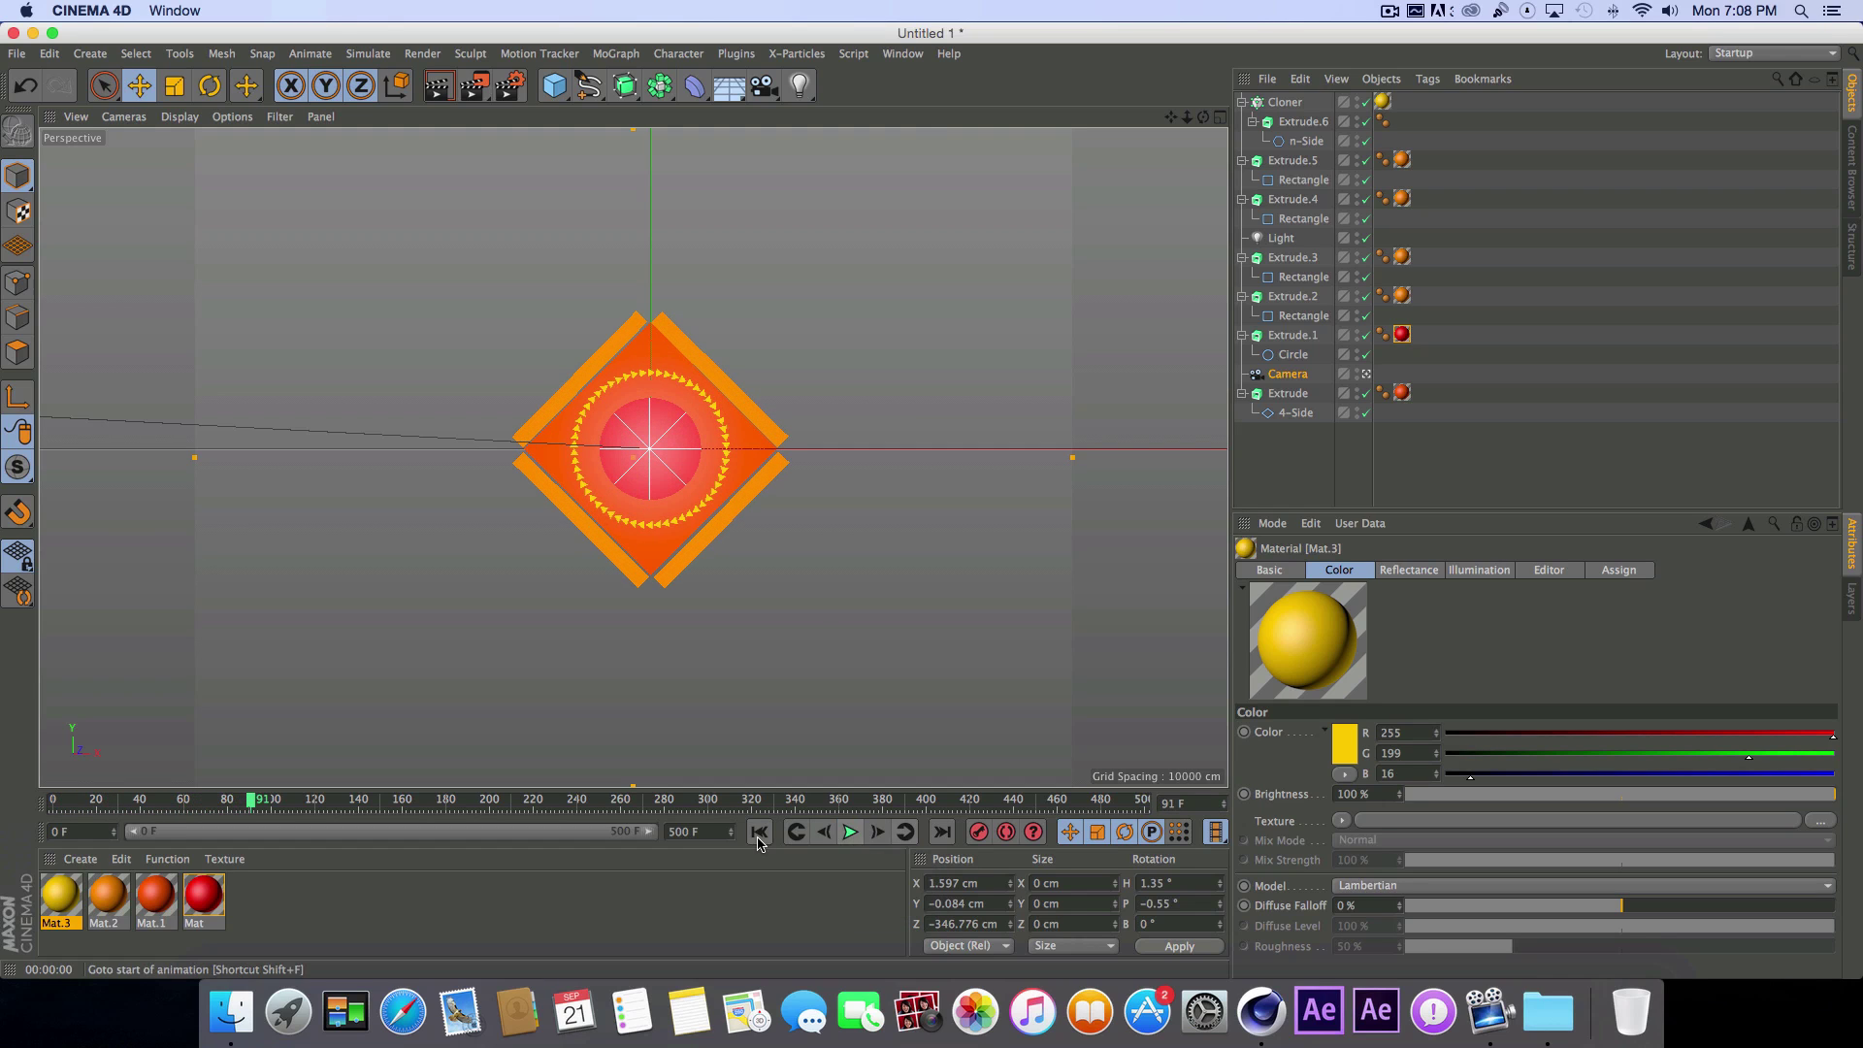